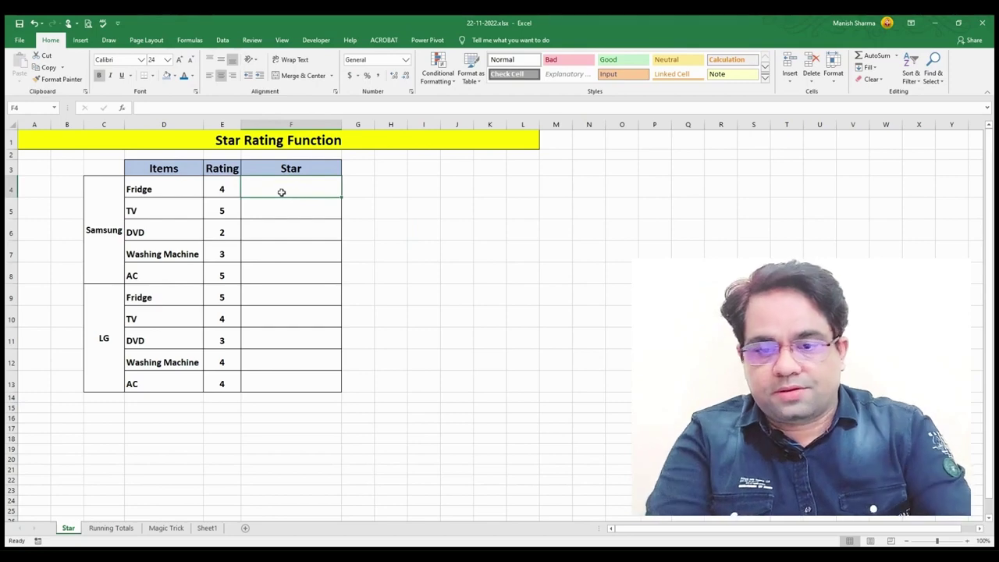
# Enter =REPT("*",E4) in cell F4 and fill the formula down through F13
pyautogui.write('=')
pyautogui.write('re')
pyautogui.write('o')
pyautogui.press('BackSpace')
pyautogui.write('pt')
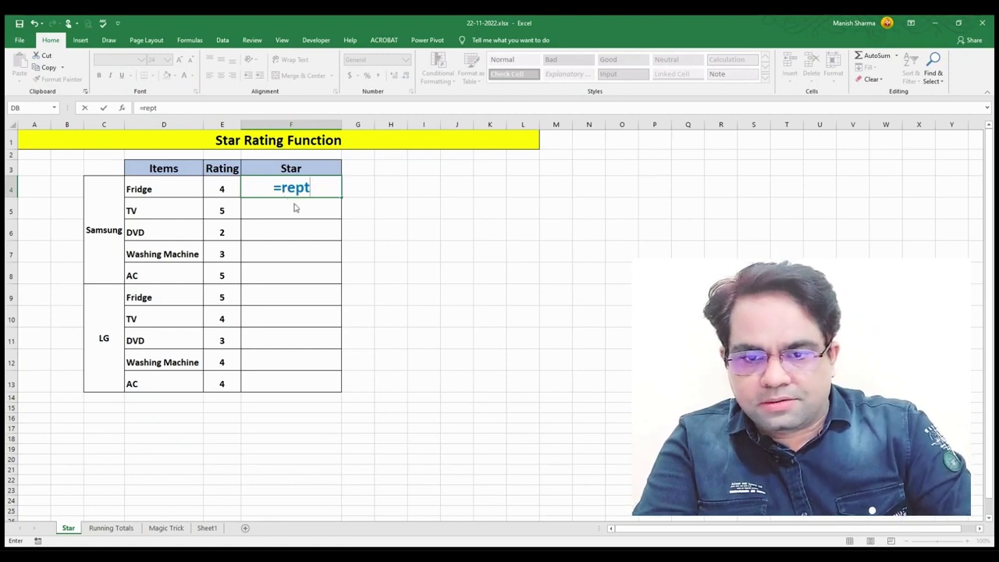
pyautogui.press('Tab')
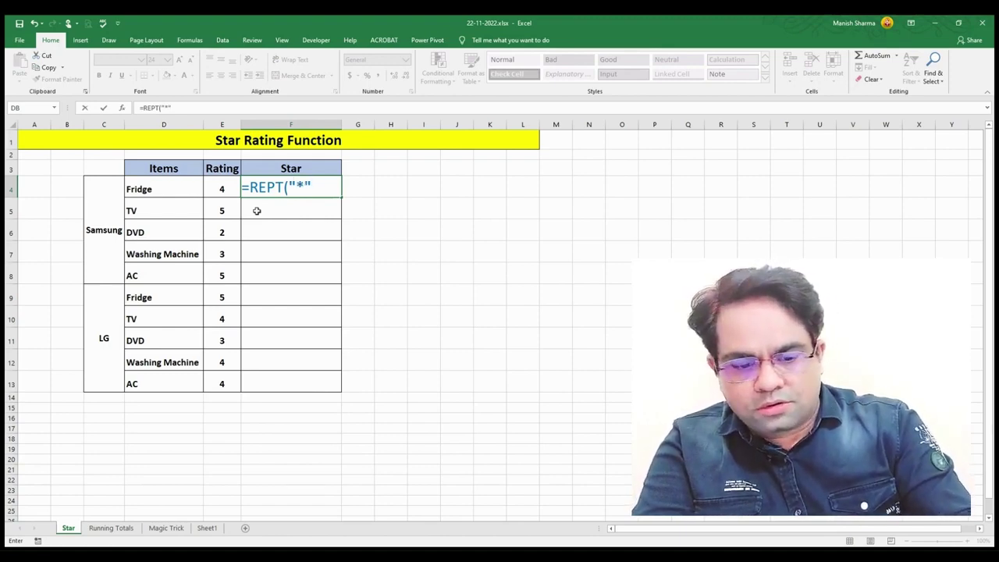
pyautogui.click(225, 191)
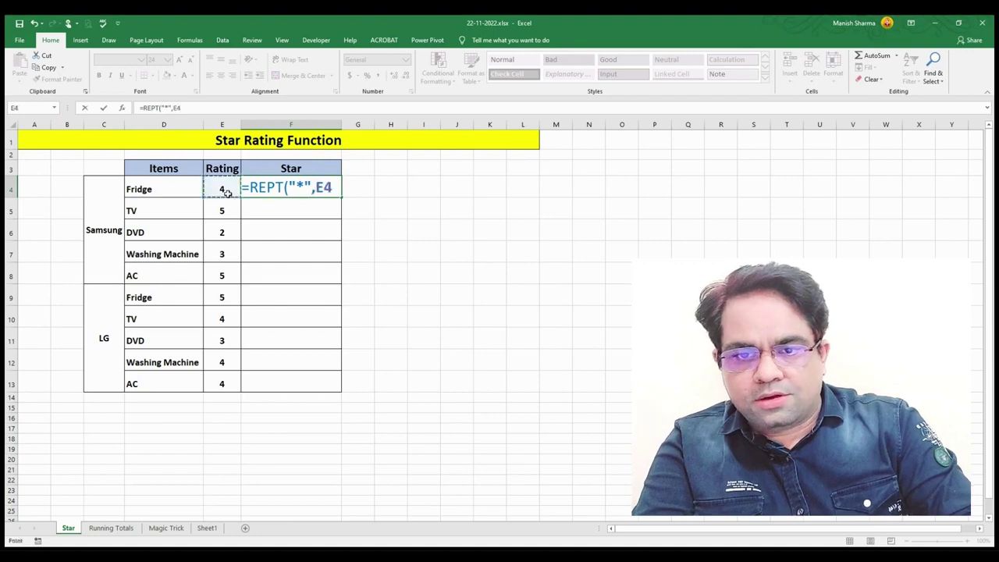
pyautogui.write(')')
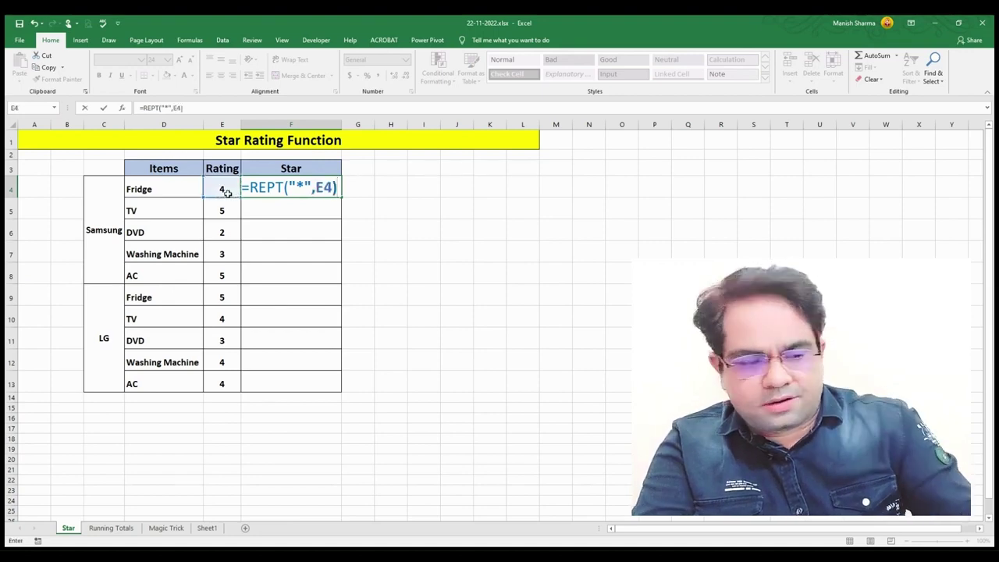
pyautogui.press('Return')
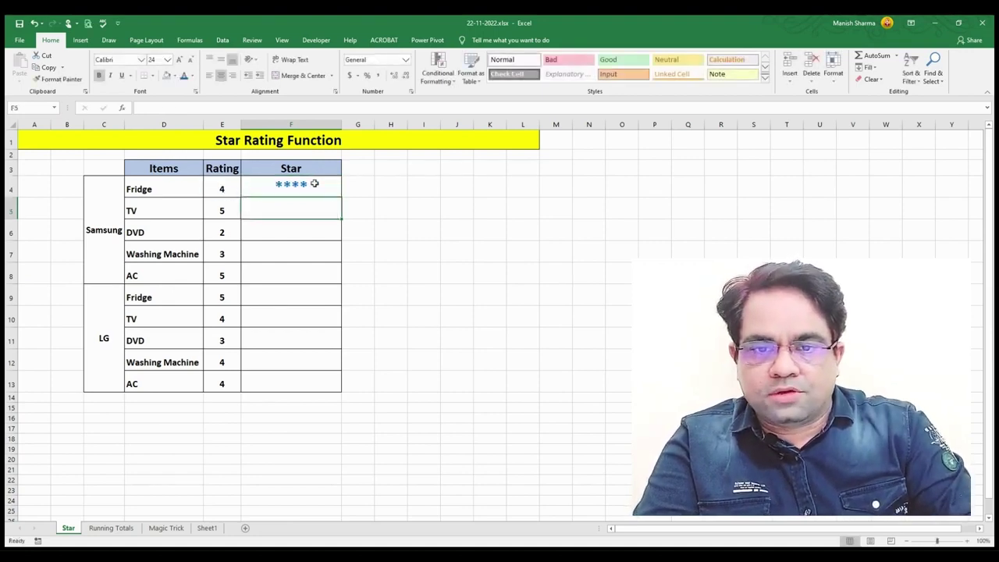
pyautogui.click(321, 186)
pyautogui.moveTo(342, 199); pyautogui.dragTo(315, 388)
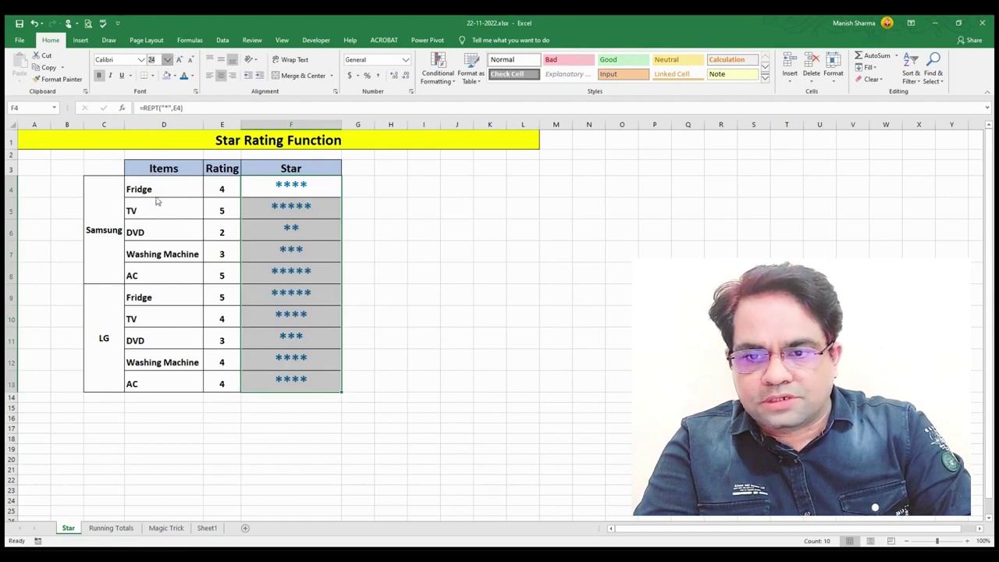
# Set the font size of the stars in F4:F13 to 36 and widen column F
pyautogui.write('36')
pyautogui.press('Return')
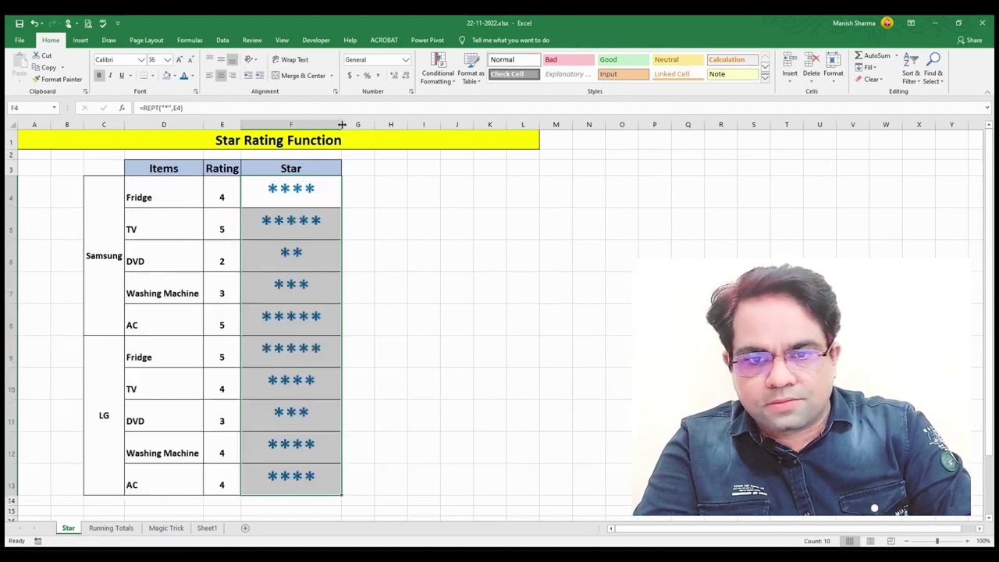
pyautogui.moveTo(342, 124); pyautogui.dragTo(373, 124)
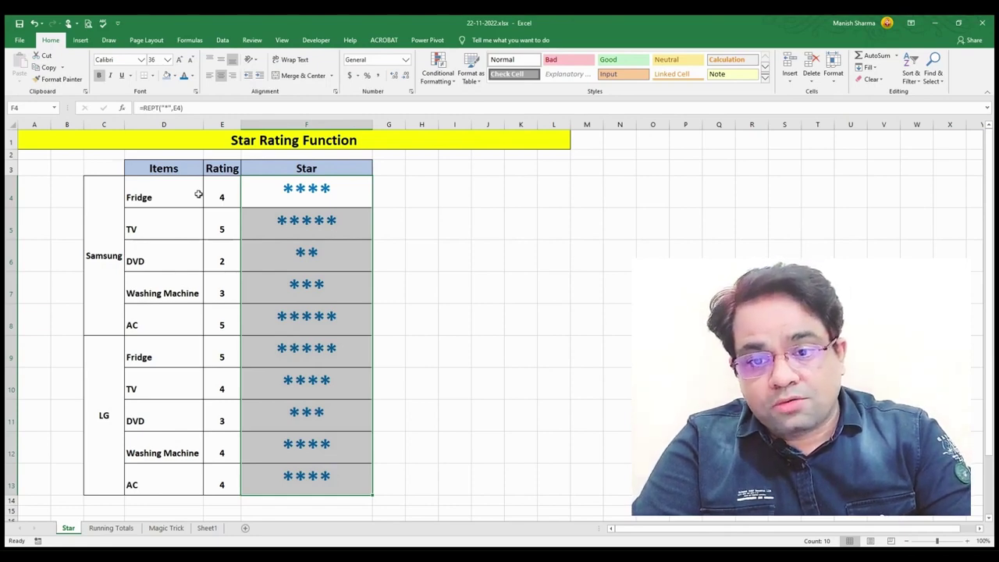
pyautogui.moveTo(133, 227); pyautogui.dragTo(221, 226)
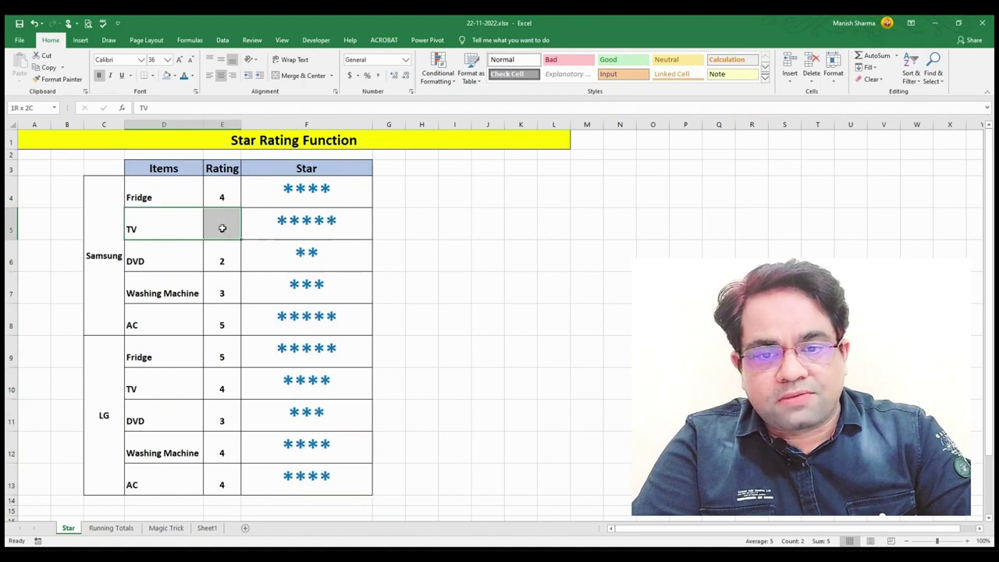
pyautogui.click(288, 223)
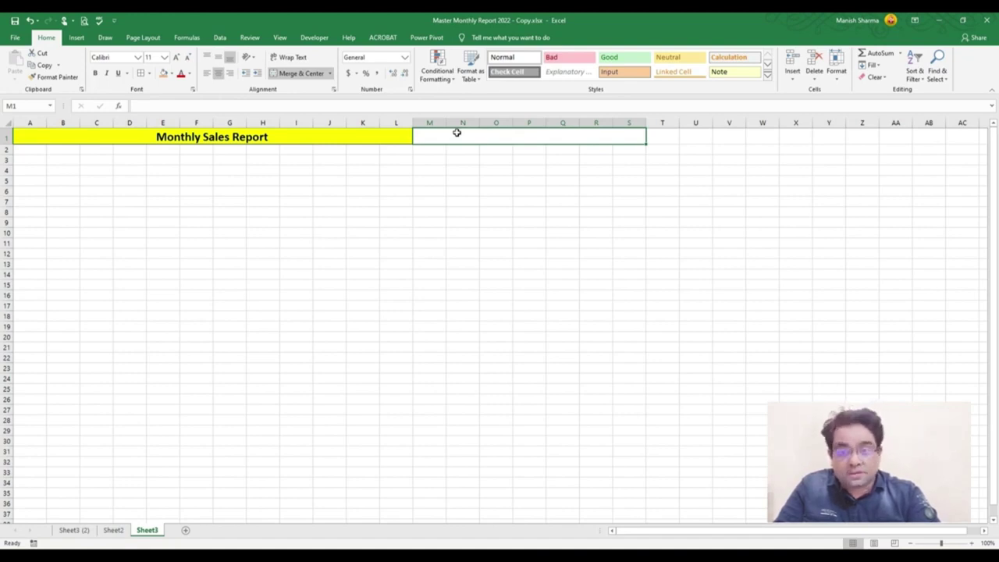
# Add a list data validation to merged cell M1, using the months January to December in Sheet2 A2:A13 as the source
pyautogui.click(219, 39)
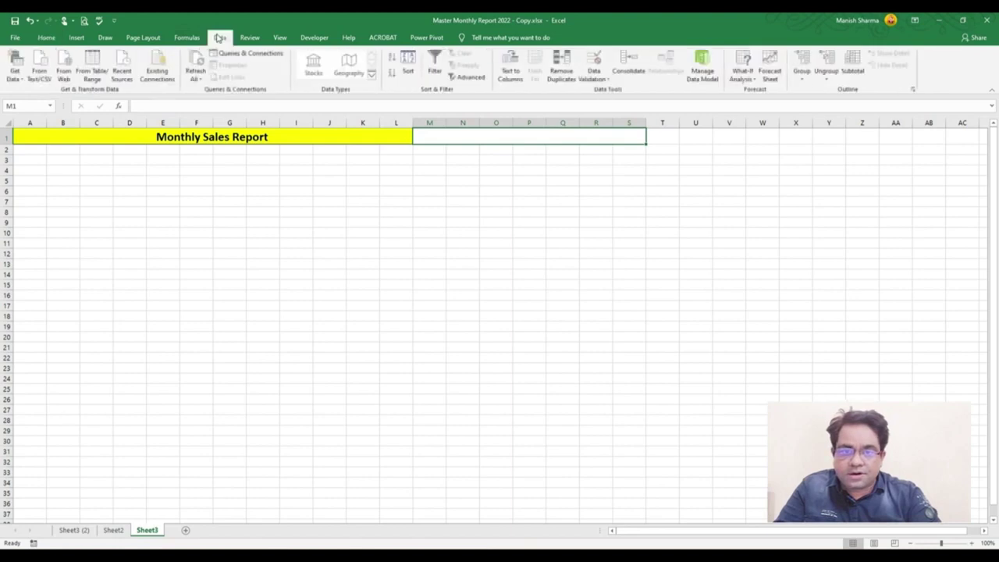
pyautogui.click(605, 80)
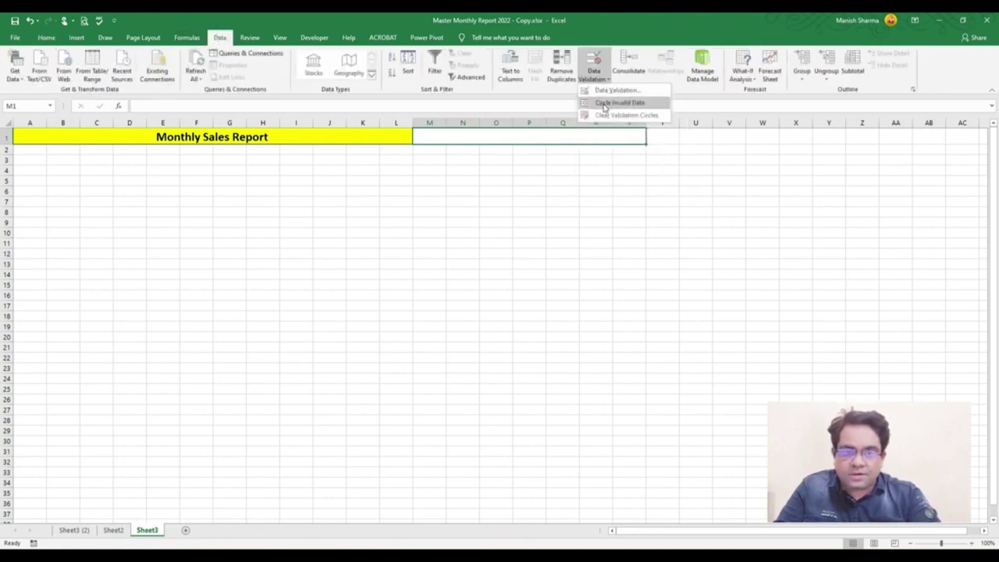
pyautogui.click(611, 91)
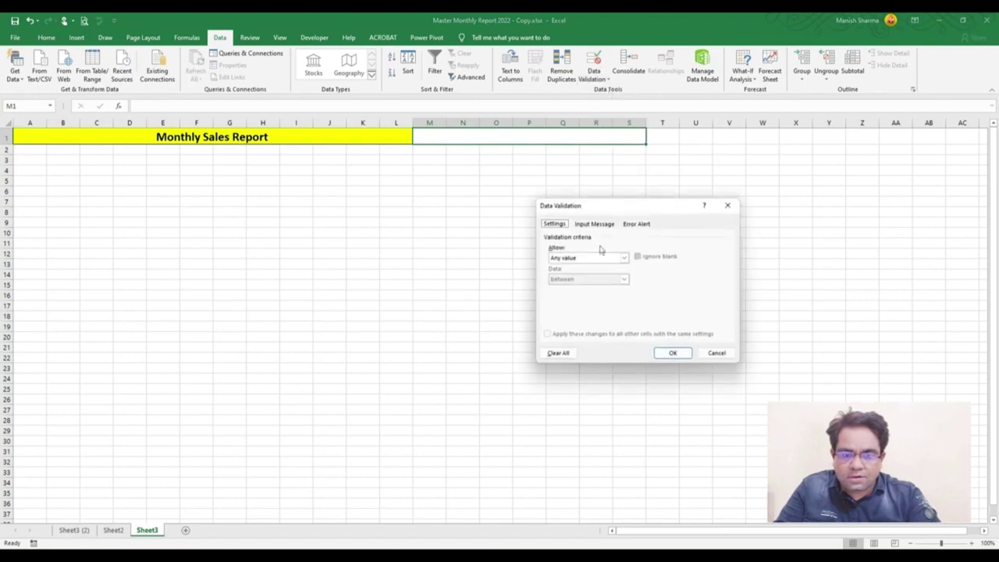
pyautogui.click(624, 258)
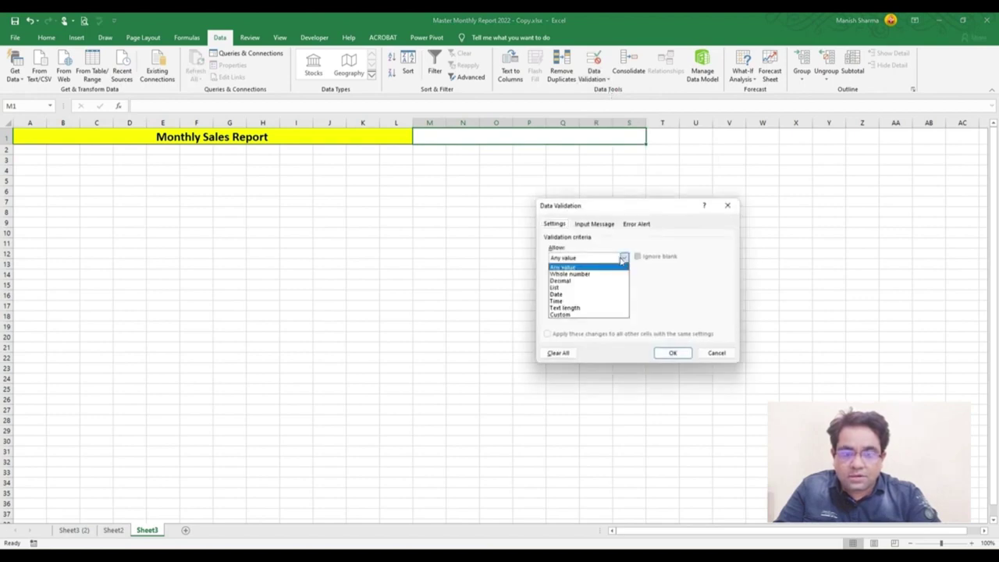
pyautogui.click(575, 288)
pyautogui.click(570, 300)
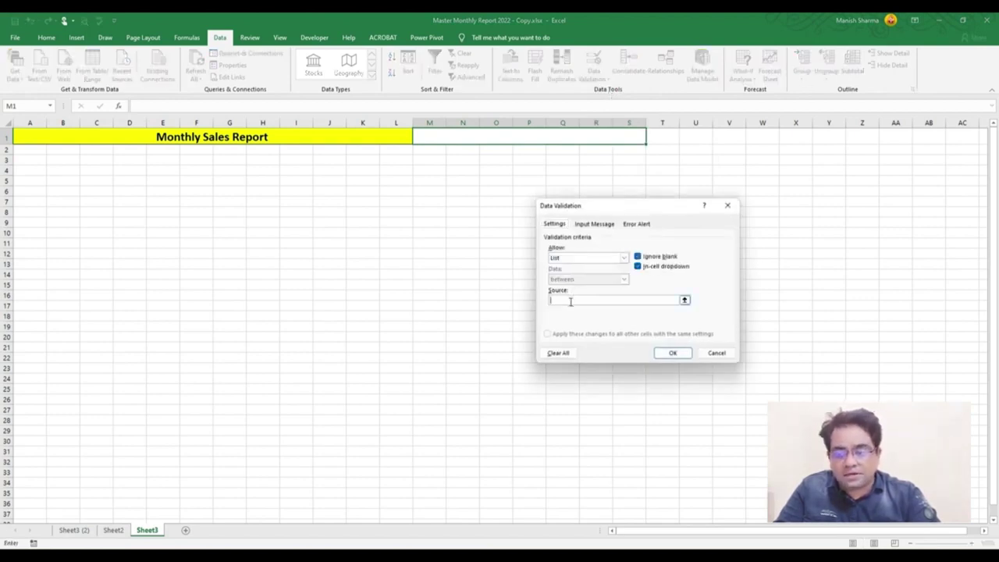
pyautogui.click(113, 530)
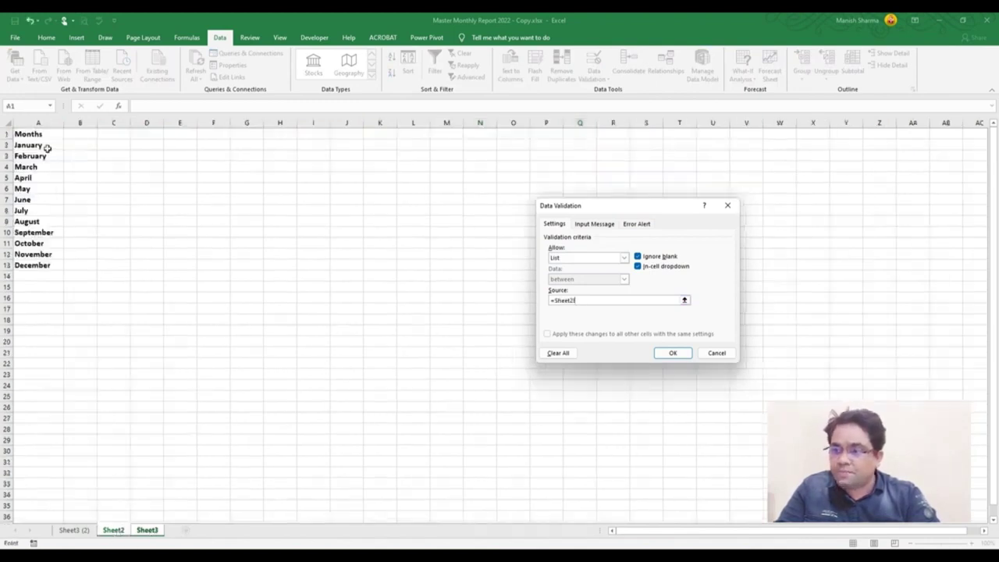
pyautogui.moveTo(47, 146); pyautogui.dragTo(43, 262)
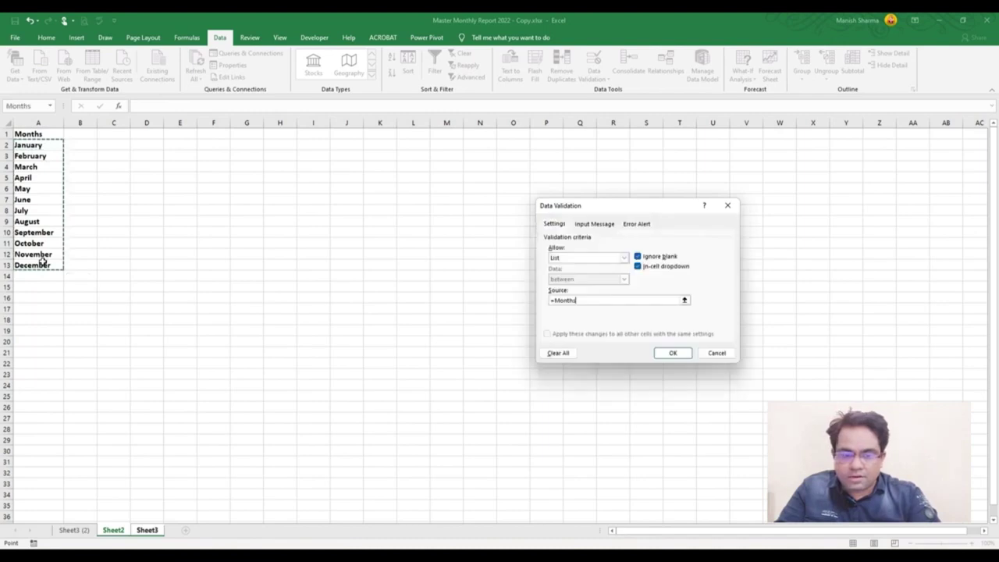
pyautogui.click(671, 353)
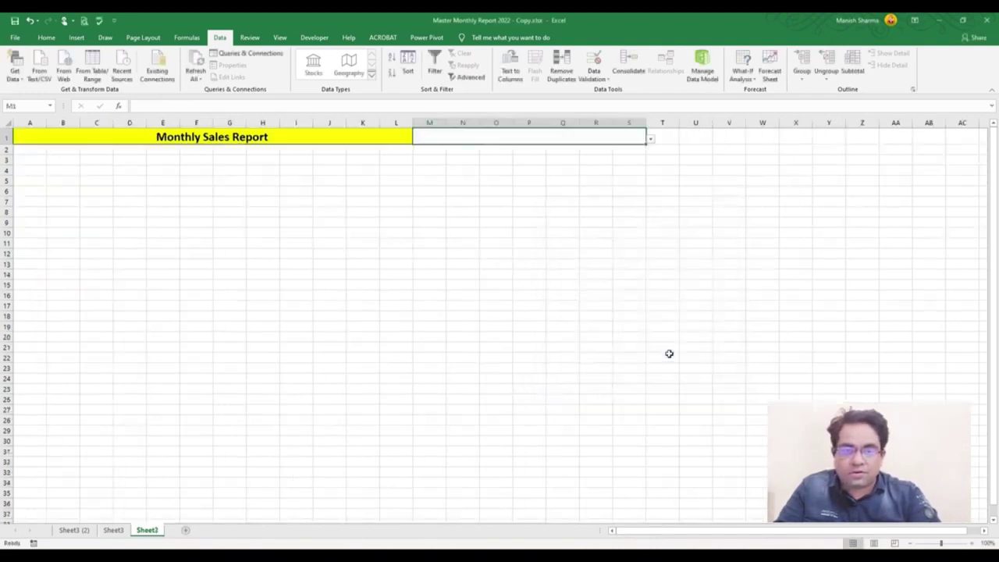
# Try March in the month drop-down of cell M1, and settle on January
pyautogui.click(651, 140)
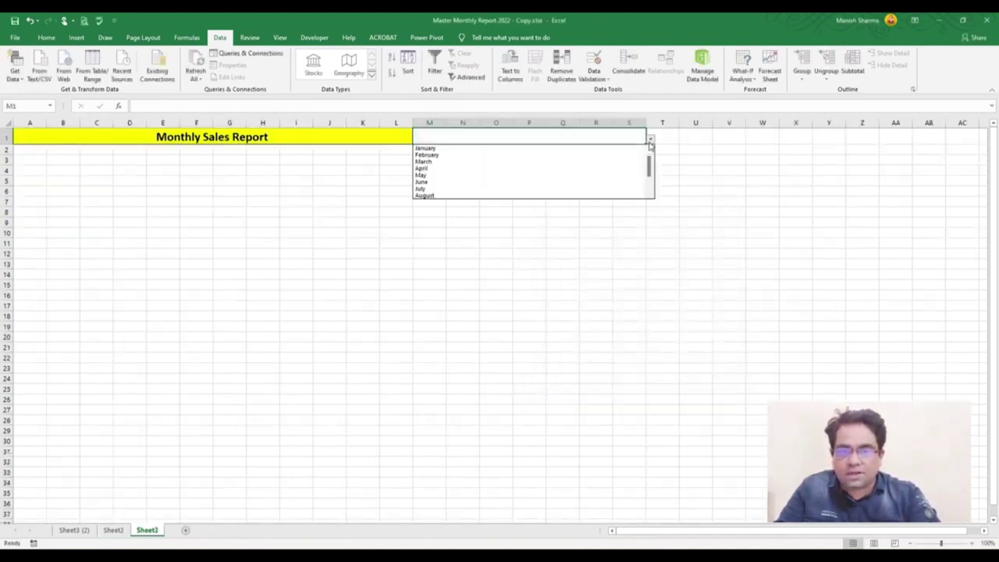
pyautogui.click(591, 162)
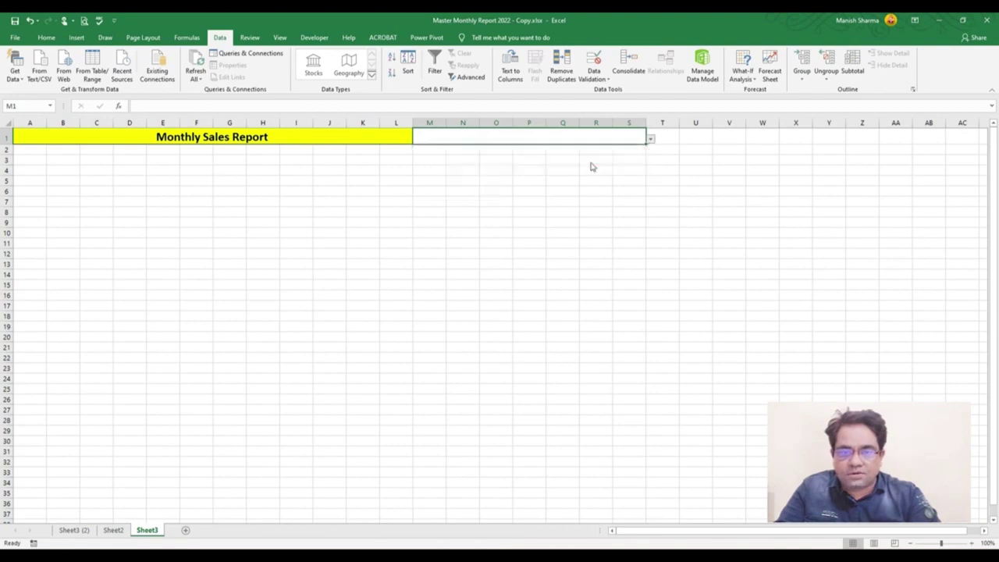
pyautogui.click(650, 141)
pyautogui.scroll(-1, 649, 176)
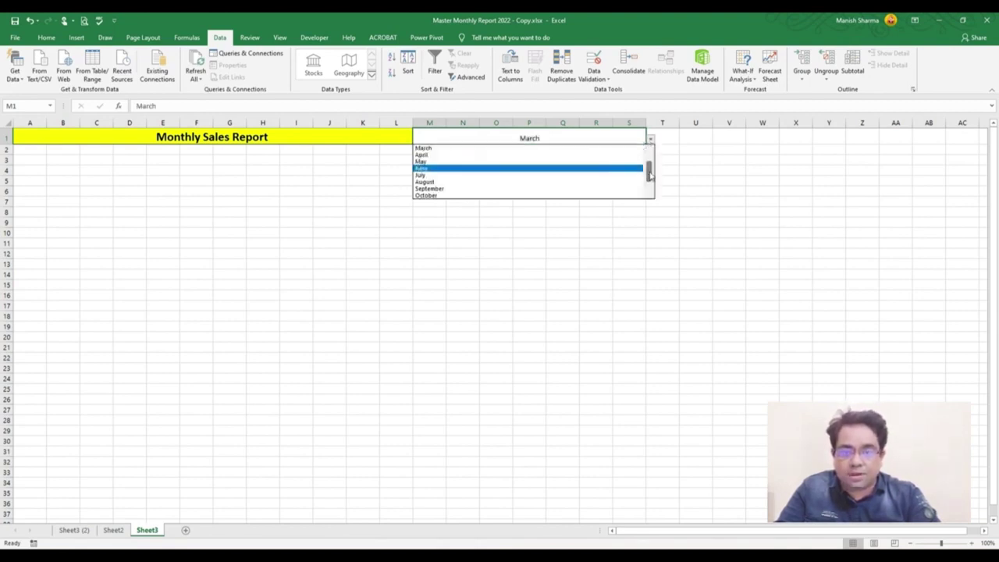
pyautogui.scroll(1, 648, 172)
pyautogui.click(616, 150)
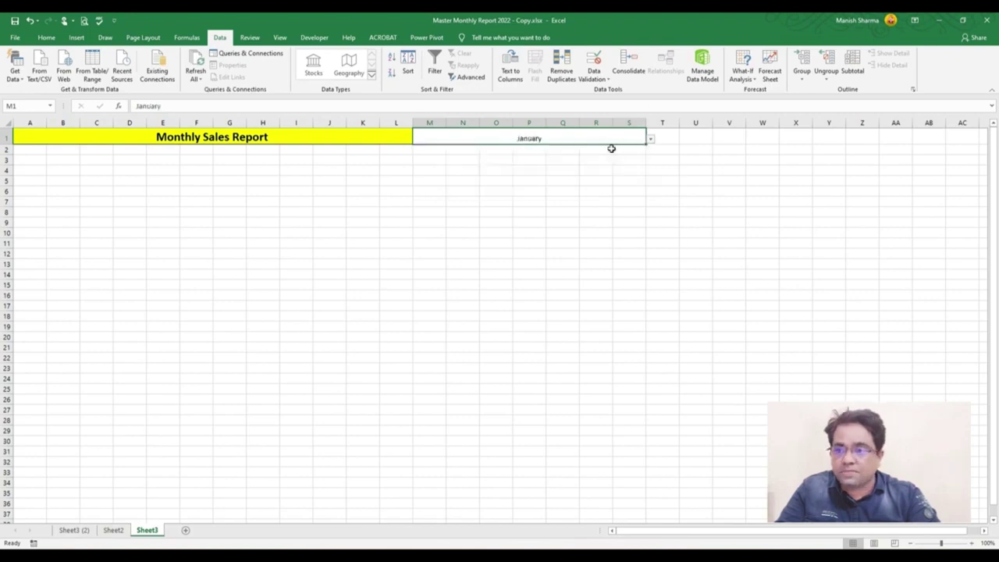
# Format the month in cell M1 as bold, size 20, with a light orange fill
pyautogui.click(75, 37)
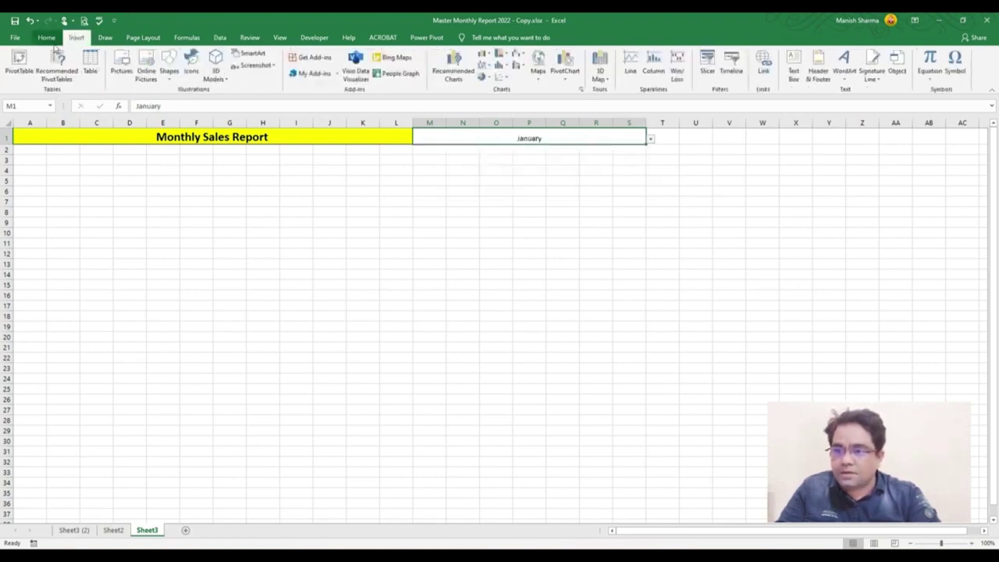
pyautogui.click(48, 39)
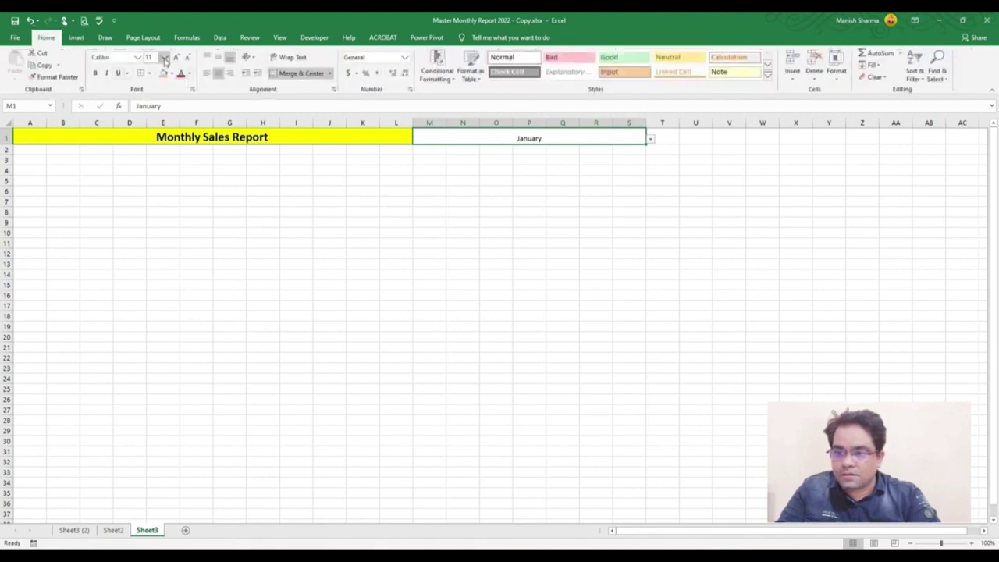
pyautogui.click(164, 57)
pyautogui.click(150, 149)
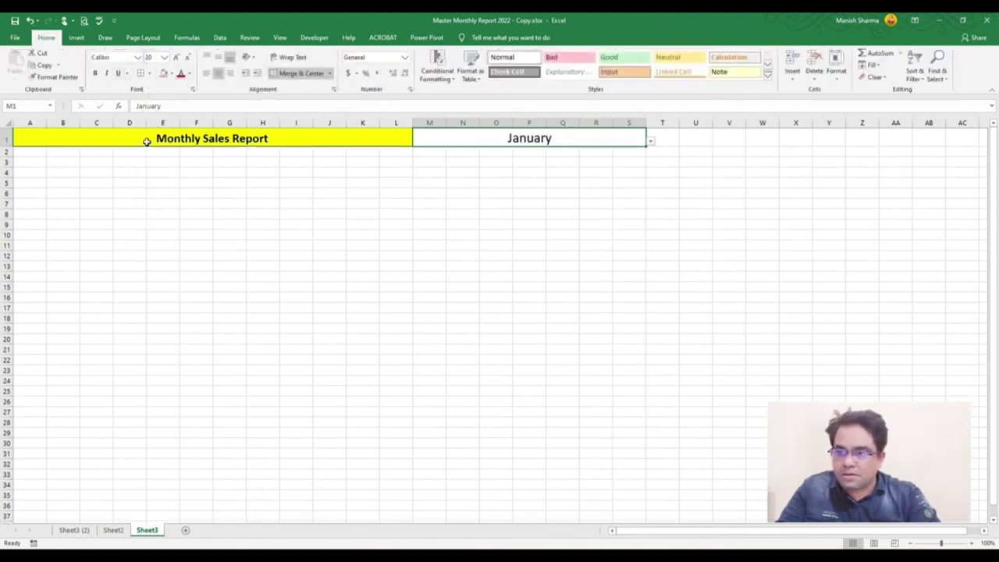
pyautogui.click(95, 73)
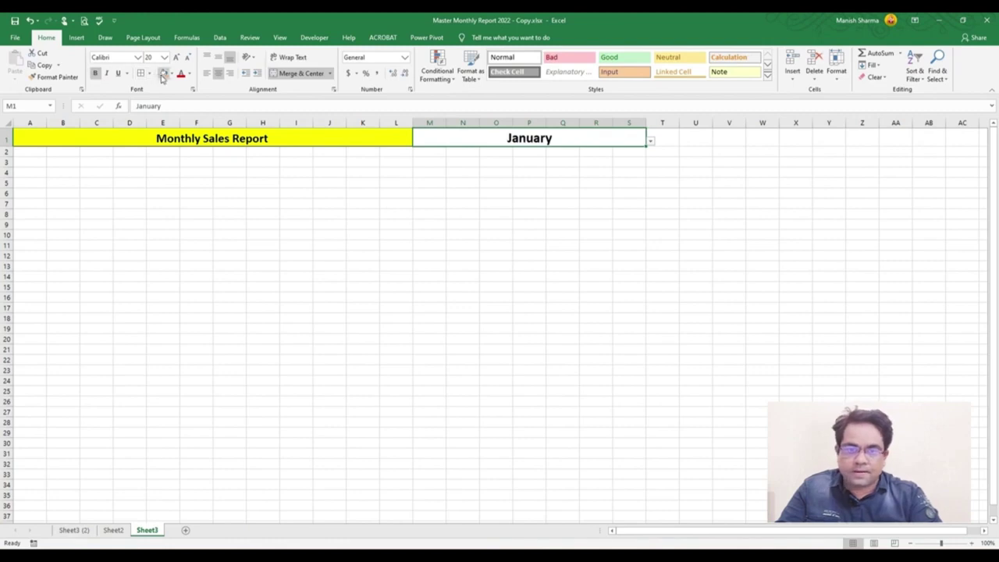
pyautogui.click(163, 73)
pyautogui.click(706, 186)
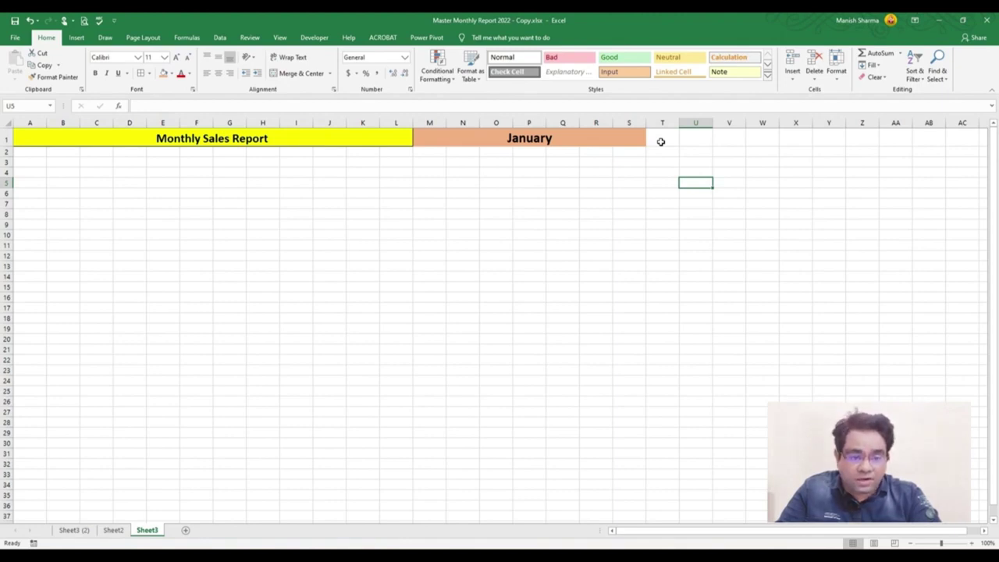
# Merge and center T1:Y1 and enter the formula =DATEVALUE("1"&M1) in it
pyautogui.moveTo(661, 142); pyautogui.dragTo(820, 138)
pyautogui.click(301, 73)
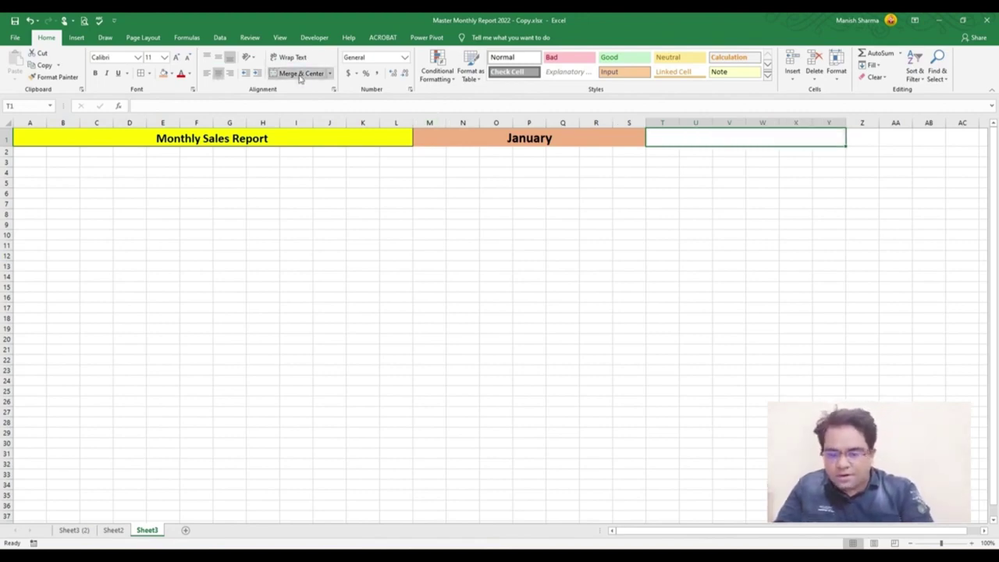
pyautogui.write('=date')
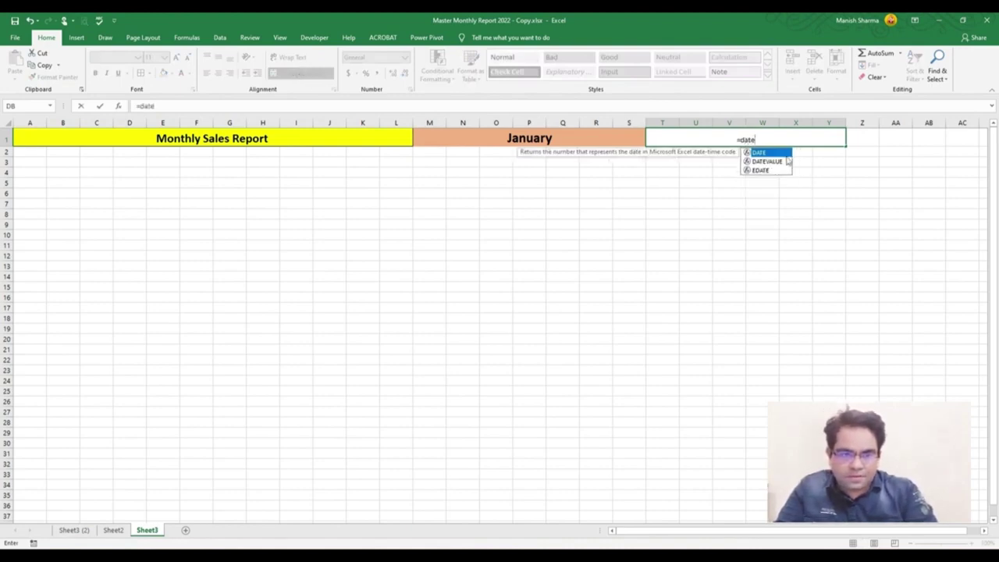
pyautogui.doubleClick(769, 162)
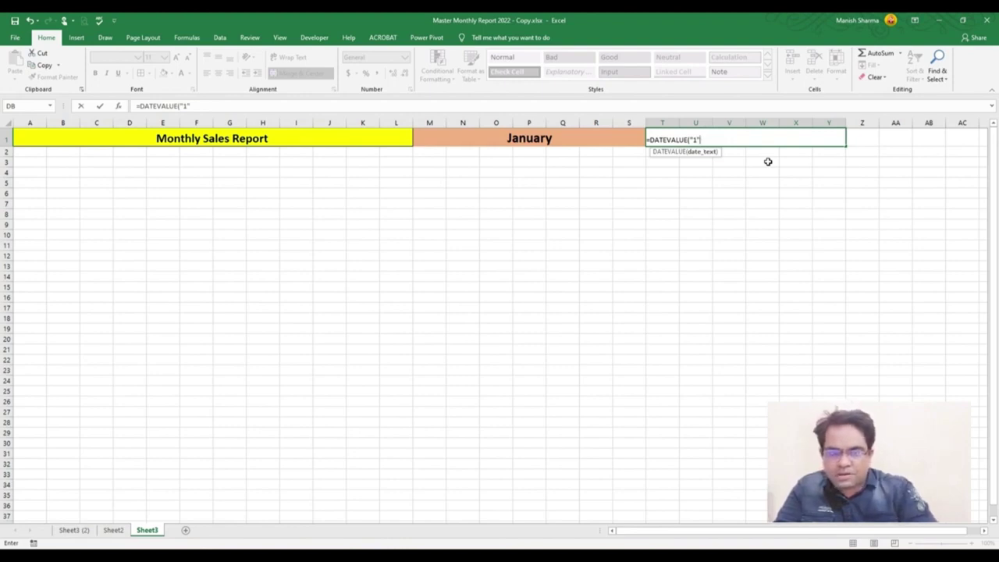
pyautogui.click(528, 138)
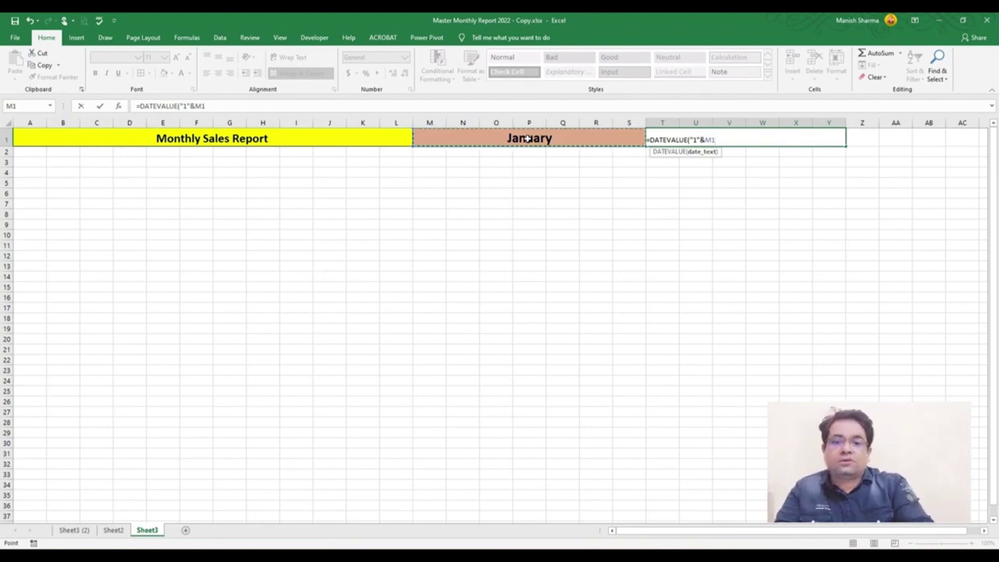
pyautogui.write(')')
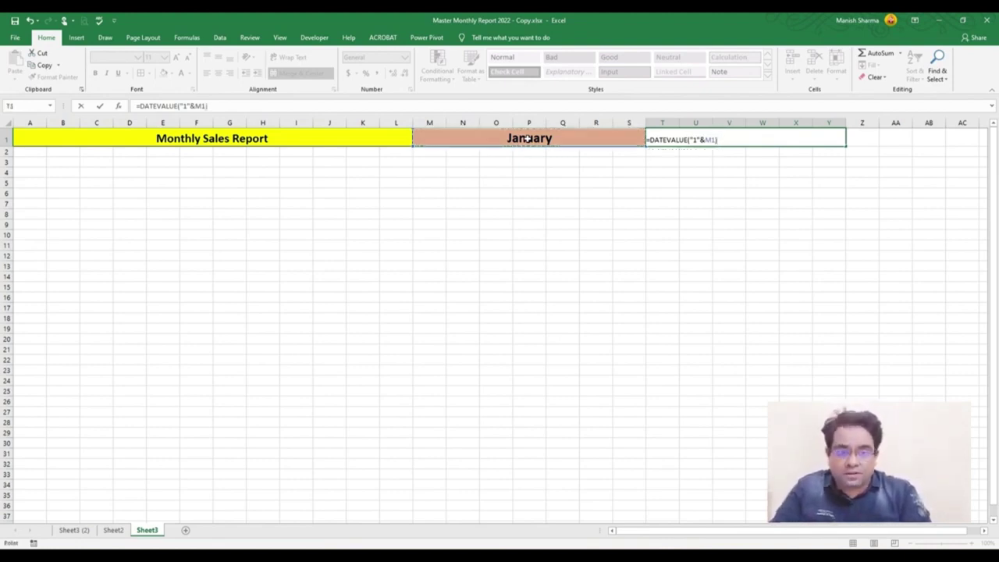
pyautogui.press('Return')
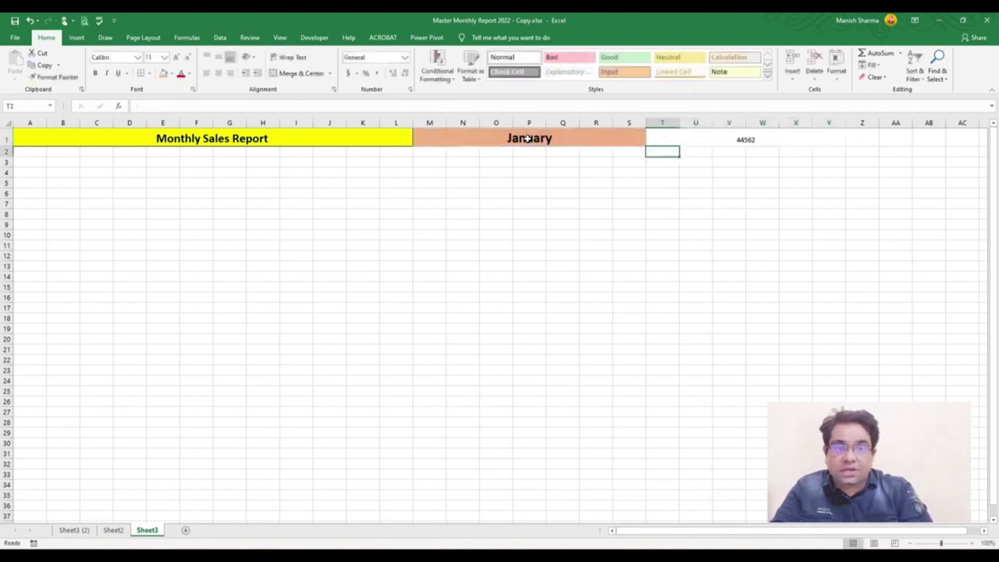
# Format the date in merged cell T1 as Short Date, bold, size 20, with a light green fill
pyautogui.click(683, 135)
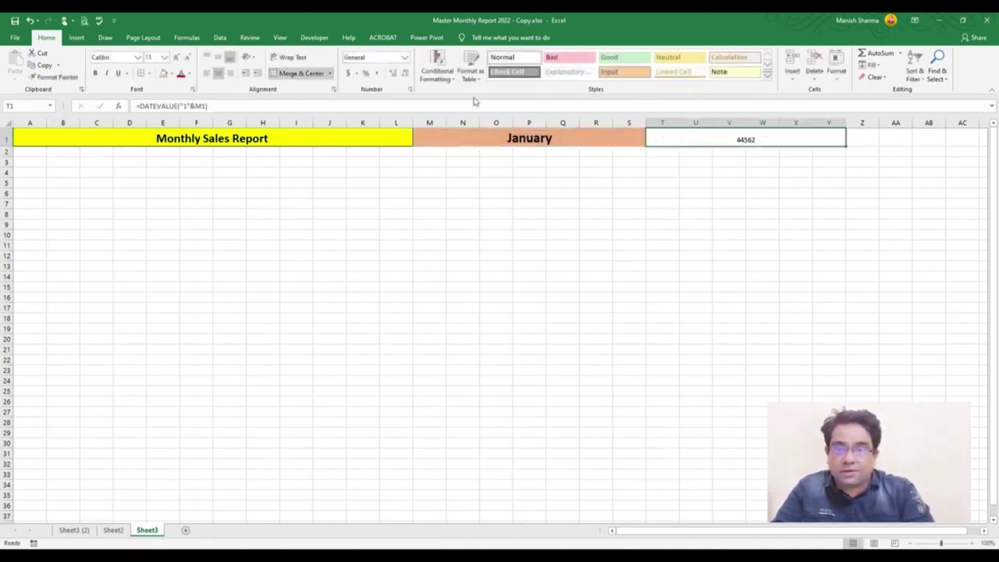
pyautogui.click(405, 58)
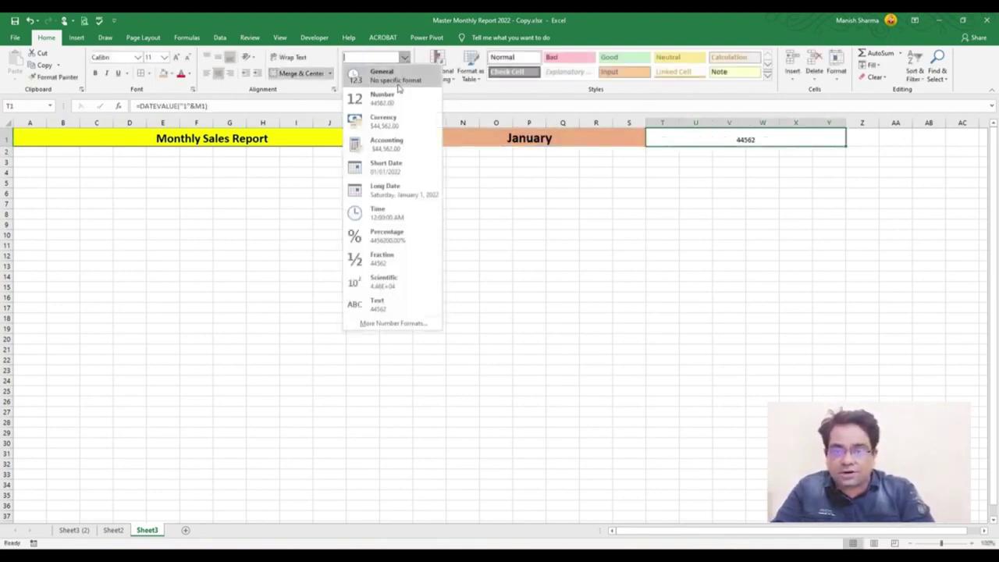
pyautogui.click(388, 167)
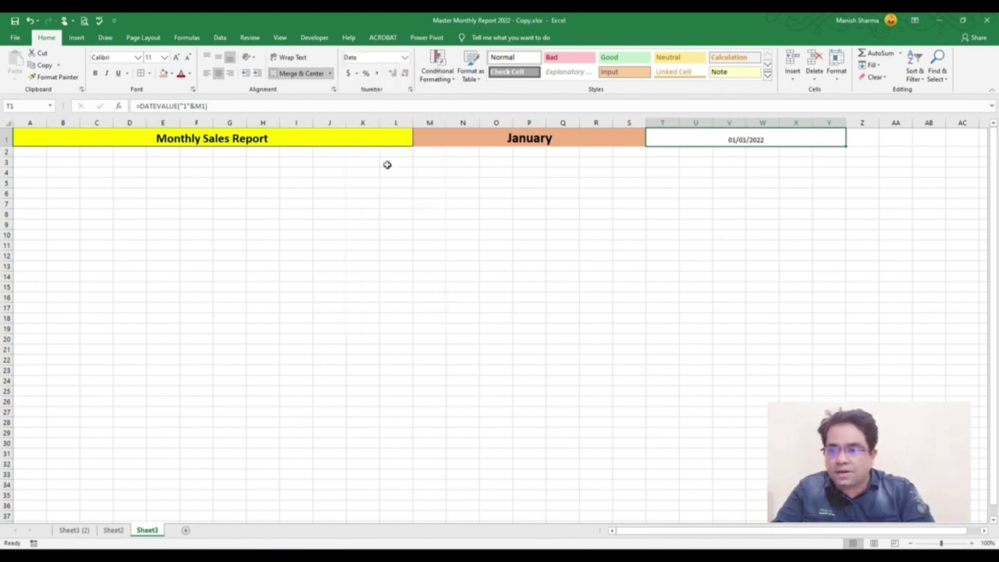
pyautogui.click(97, 73)
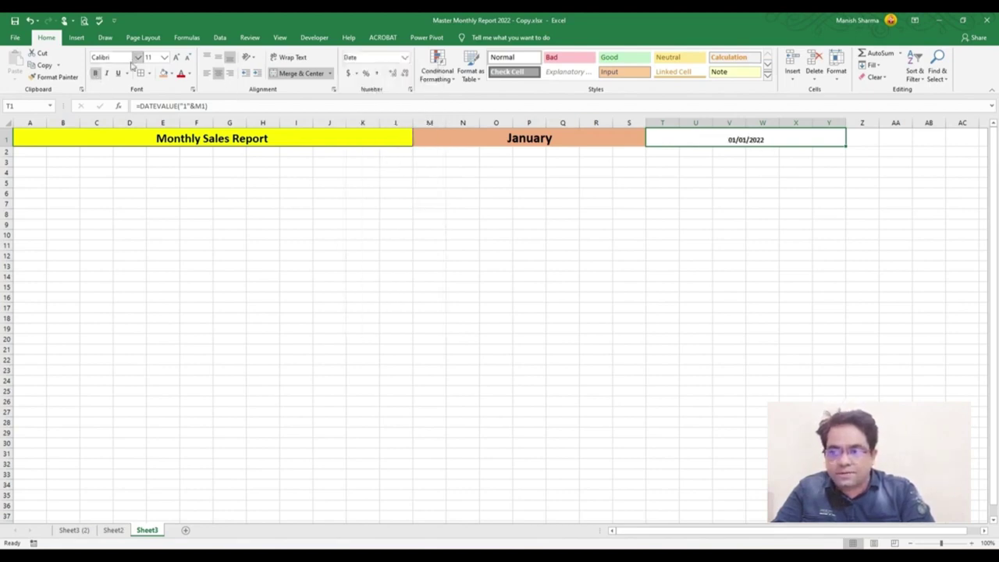
pyautogui.click(164, 57)
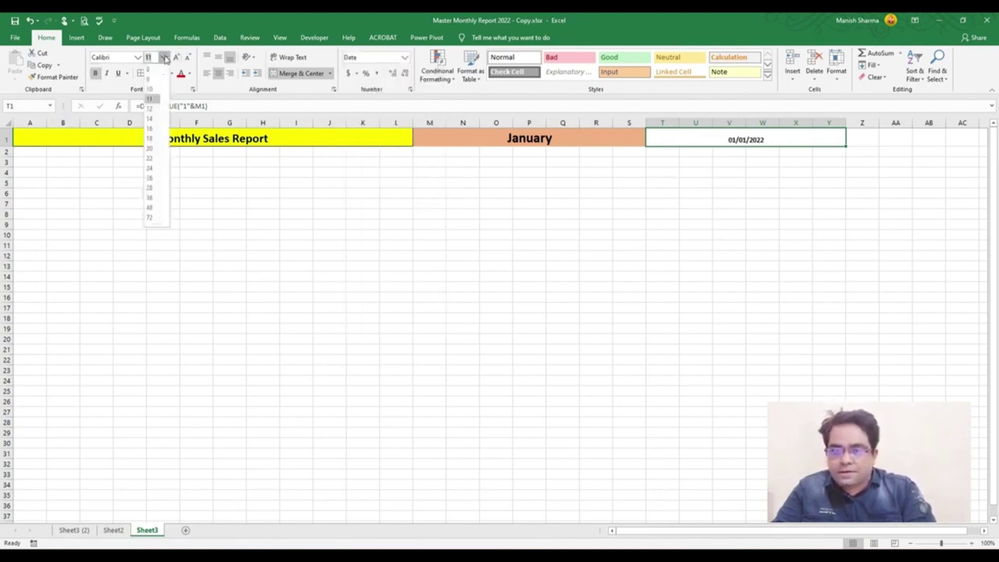
pyautogui.click(151, 148)
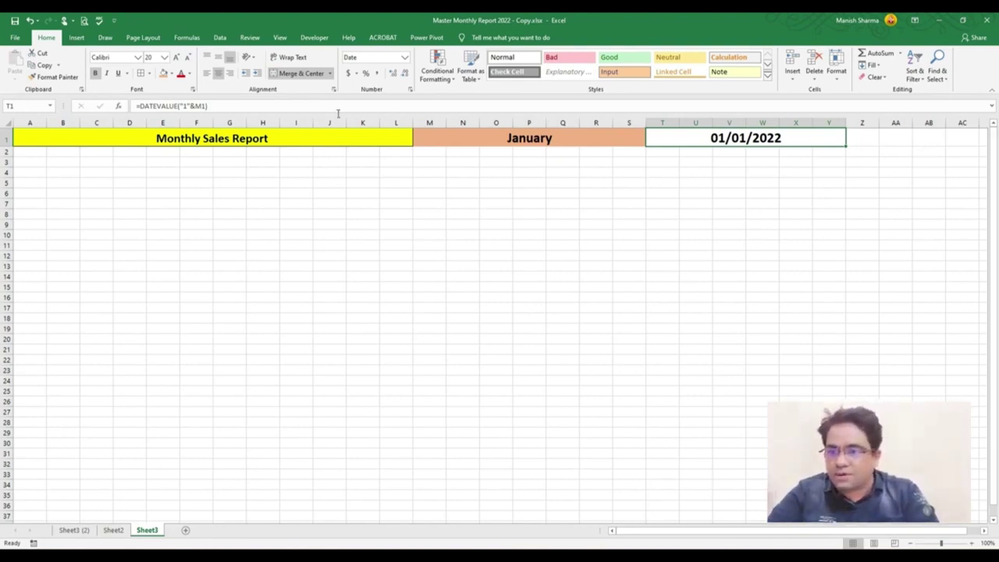
pyautogui.click(171, 74)
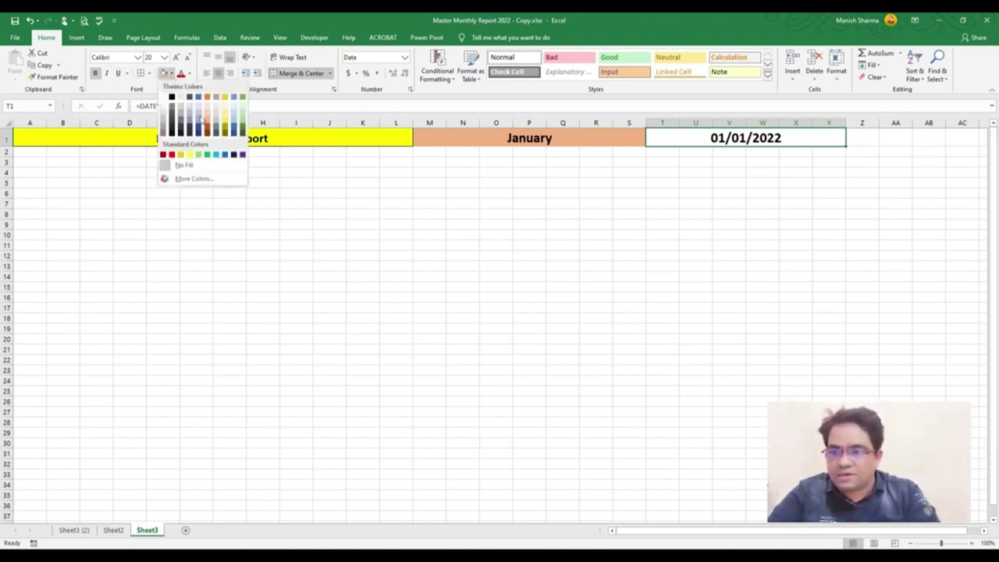
pyautogui.click(241, 117)
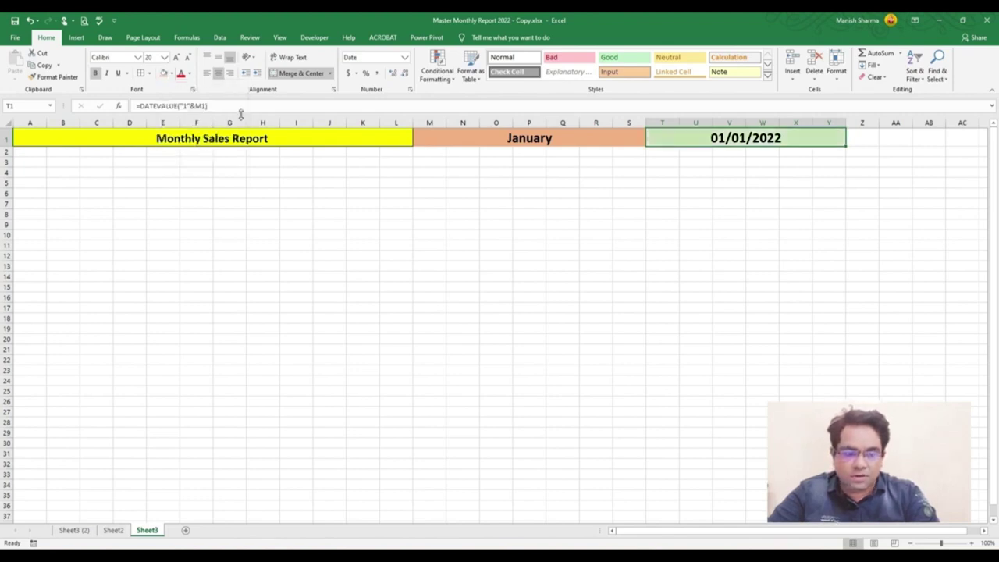
# Merge and center Z1:AA1 and enter the text "To" in it
pyautogui.moveTo(805, 531); pyautogui.dragTo(816, 532)
pyautogui.click(830, 133)
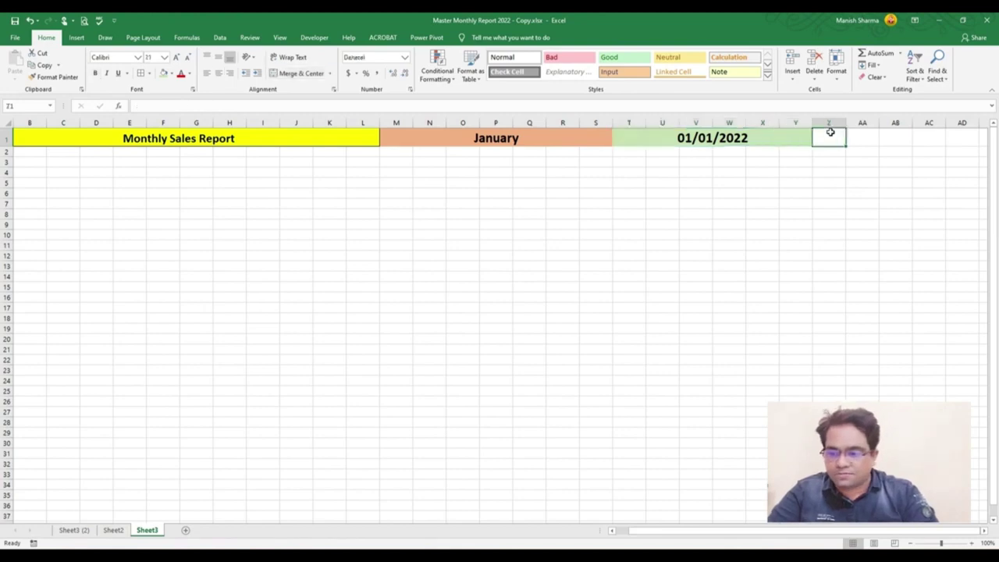
pyautogui.moveTo(830, 133); pyautogui.dragTo(856, 133)
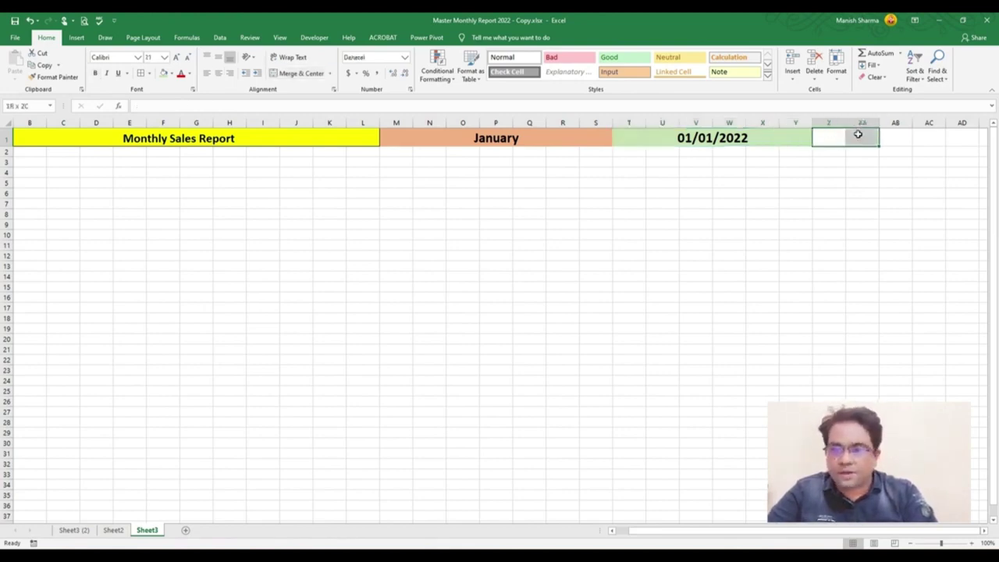
pyautogui.click(299, 74)
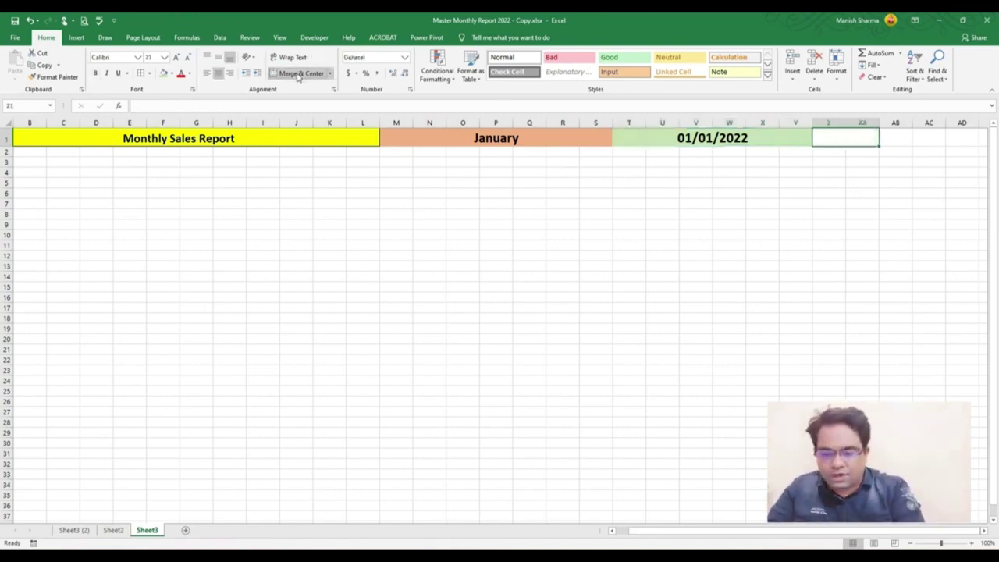
pyautogui.write('To')
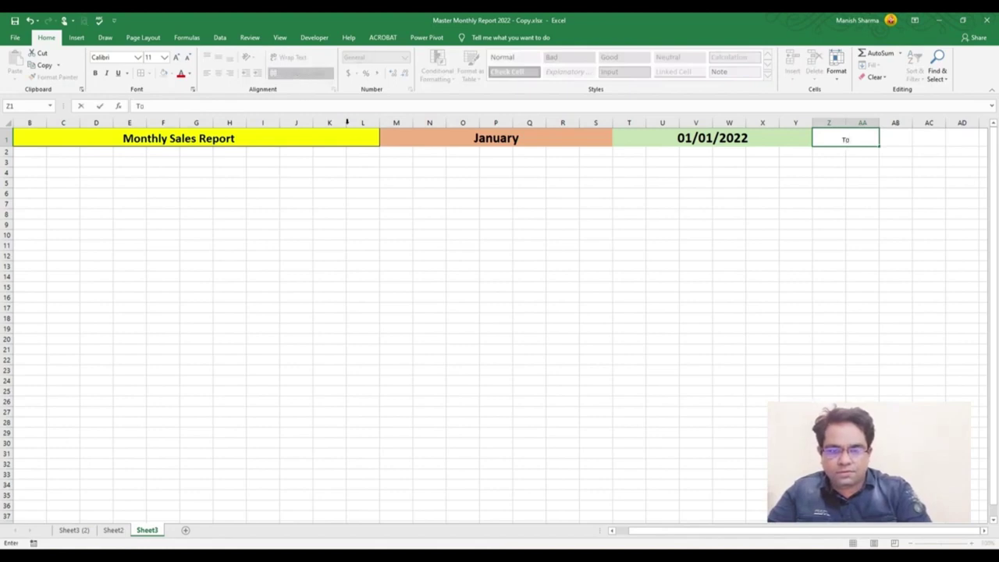
pyautogui.click(512, 139)
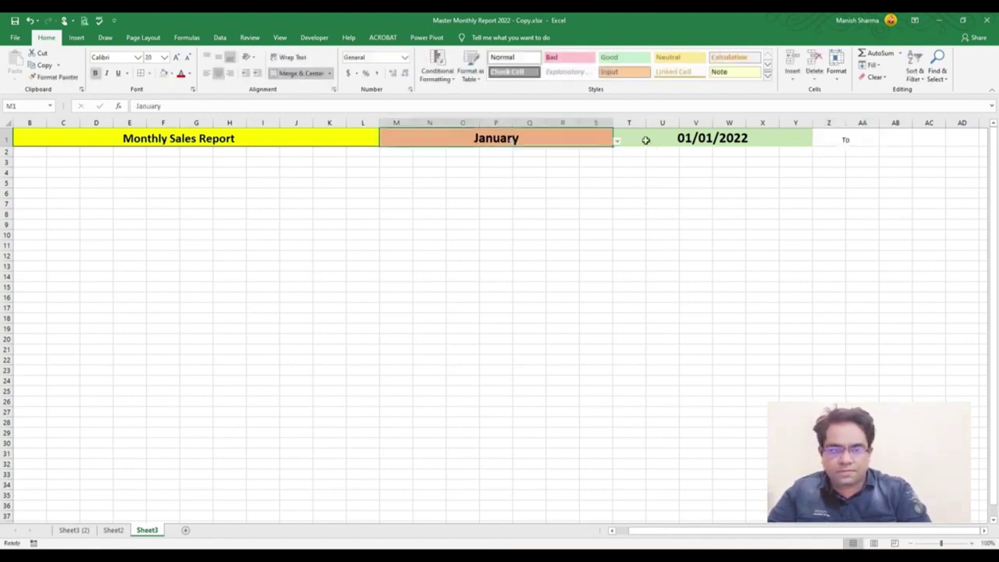
# Format the "To" label in cell Z1 as bold, size 18, with a light orange fill
pyautogui.click(832, 143)
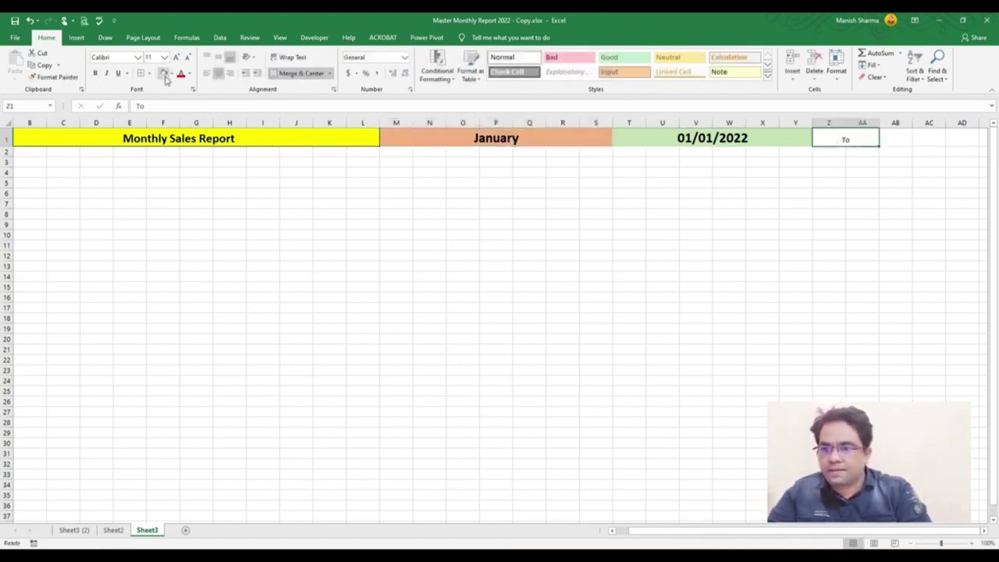
pyautogui.click(95, 72)
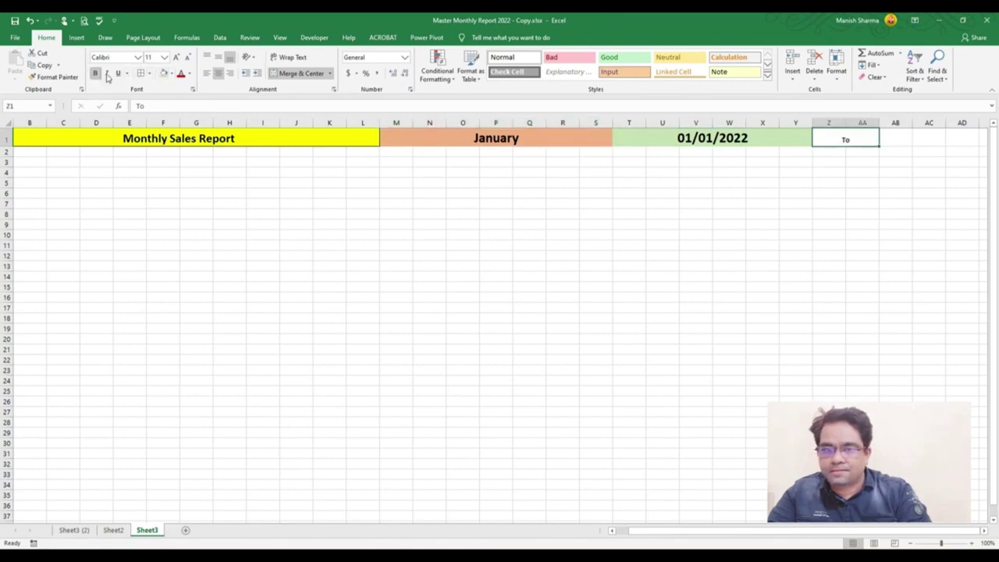
pyautogui.click(164, 57)
pyautogui.click(153, 139)
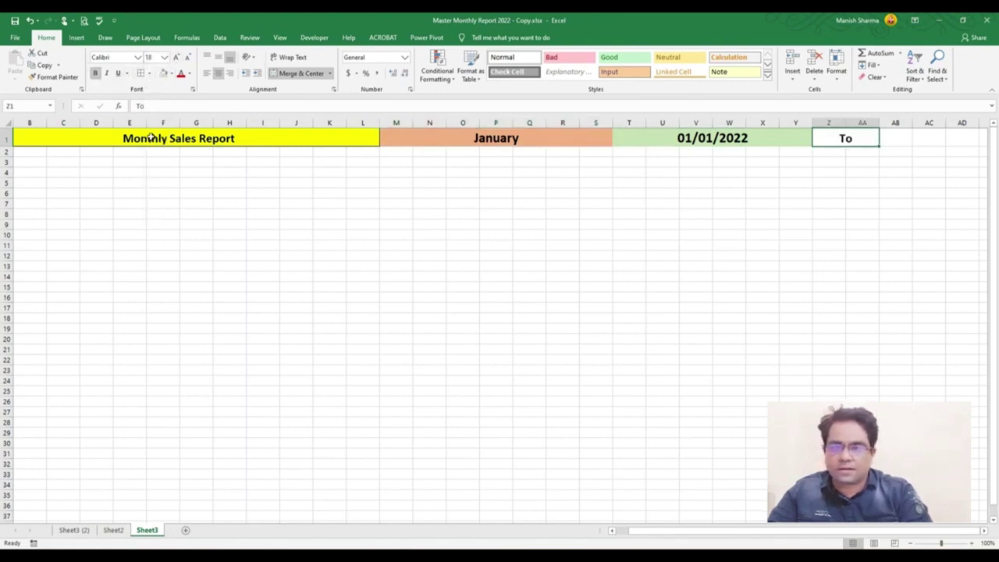
pyautogui.click(171, 73)
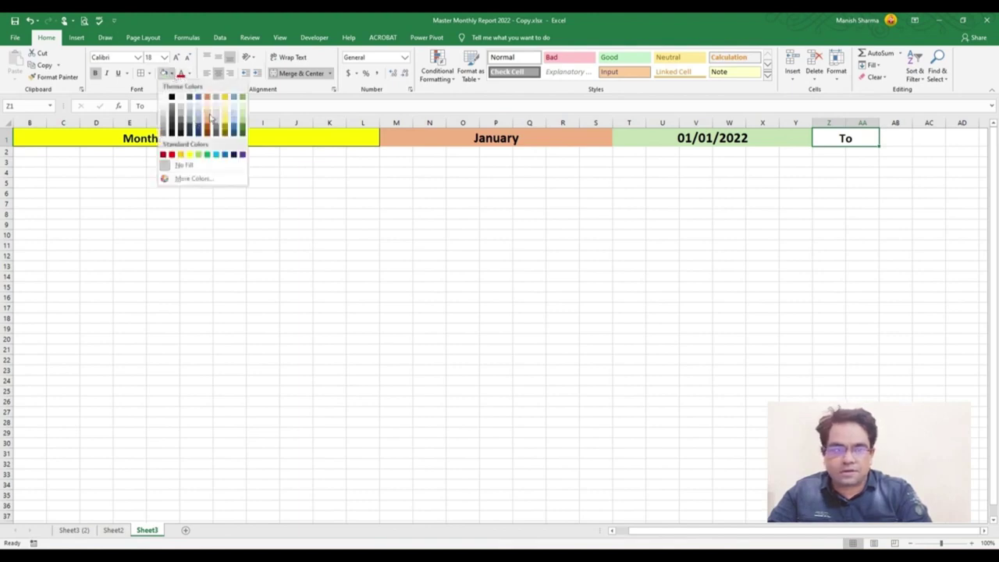
pyautogui.click(208, 114)
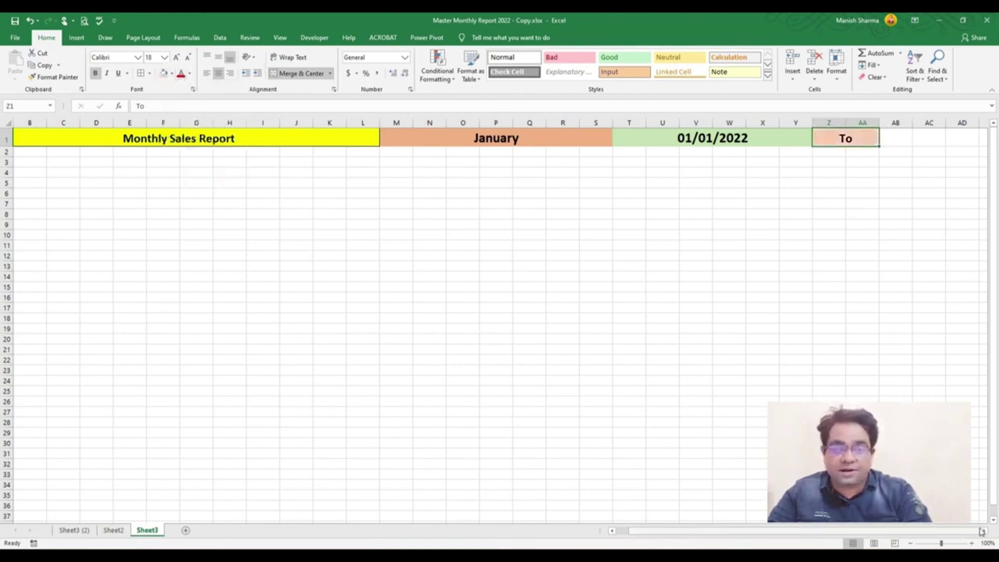
# Merge and center the cells AB1:AF1 beside the "To" label
pyautogui.click(983, 531)
pyautogui.click(983, 530)
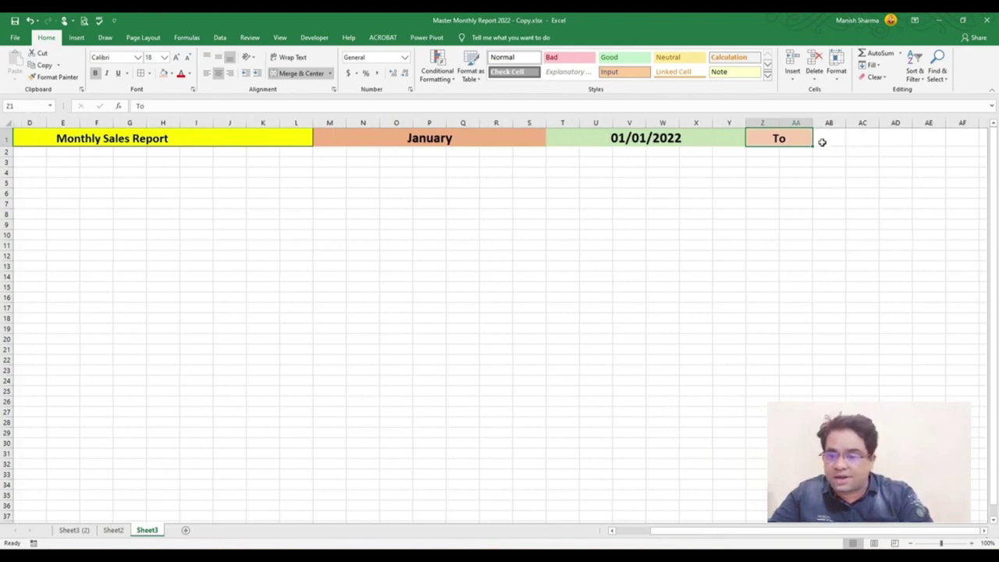
pyautogui.moveTo(822, 142); pyautogui.dragTo(957, 133)
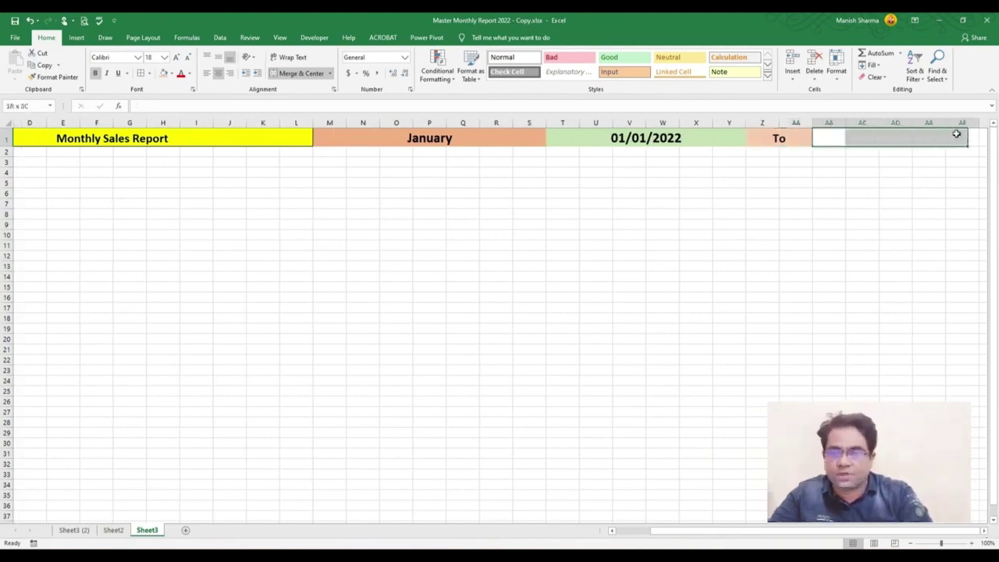
pyautogui.click(302, 74)
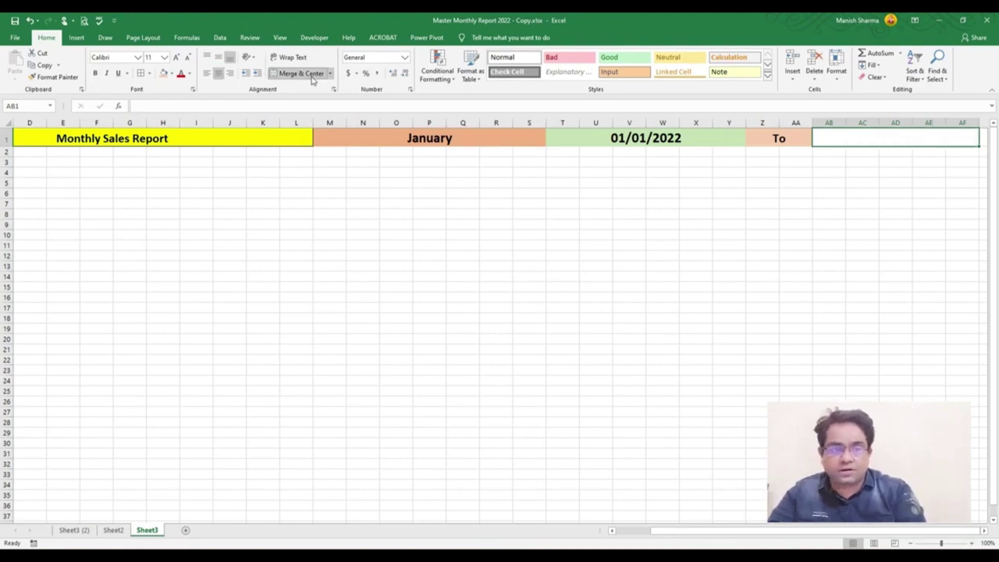
# Enter the formula =EOMONTH(T1,0) in merged cell AB1 to return the month's last day
pyautogui.write('=')
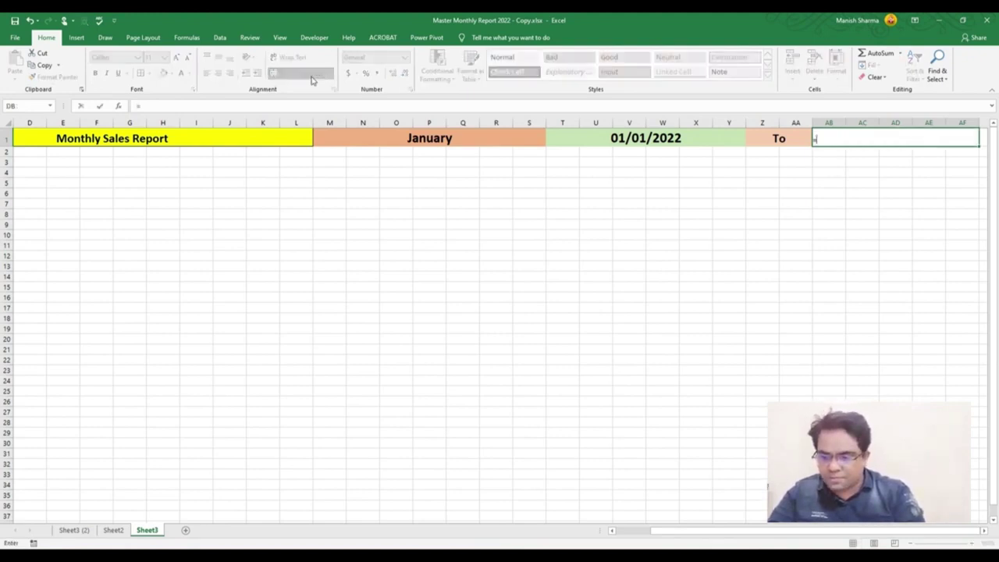
pyautogui.write('eo')
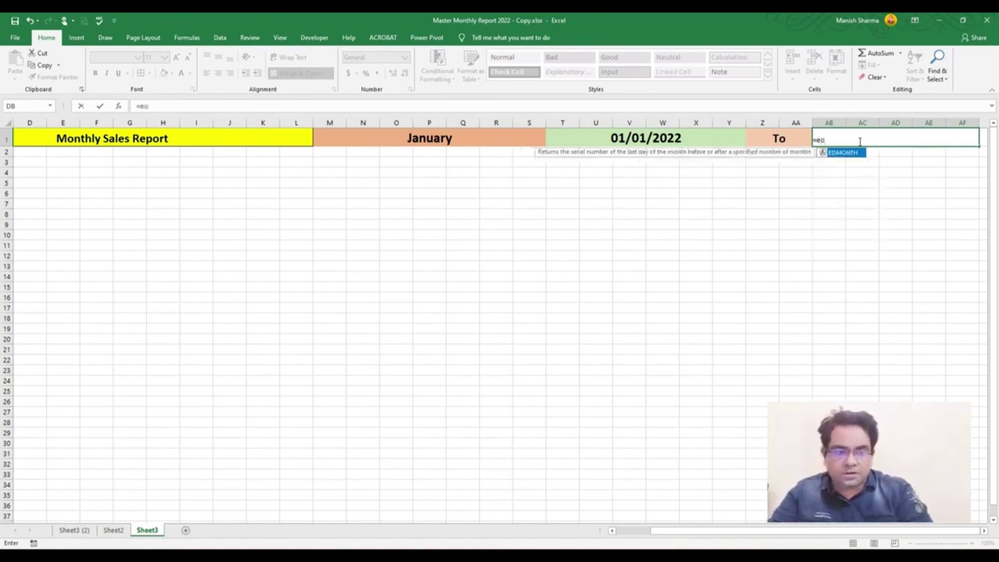
pyautogui.doubleClick(850, 156)
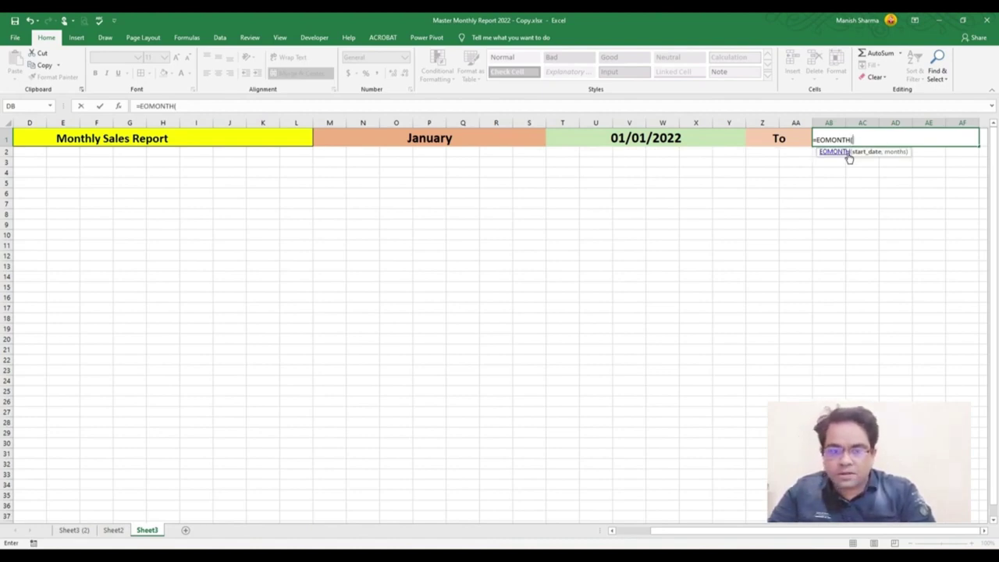
pyautogui.click(525, 132)
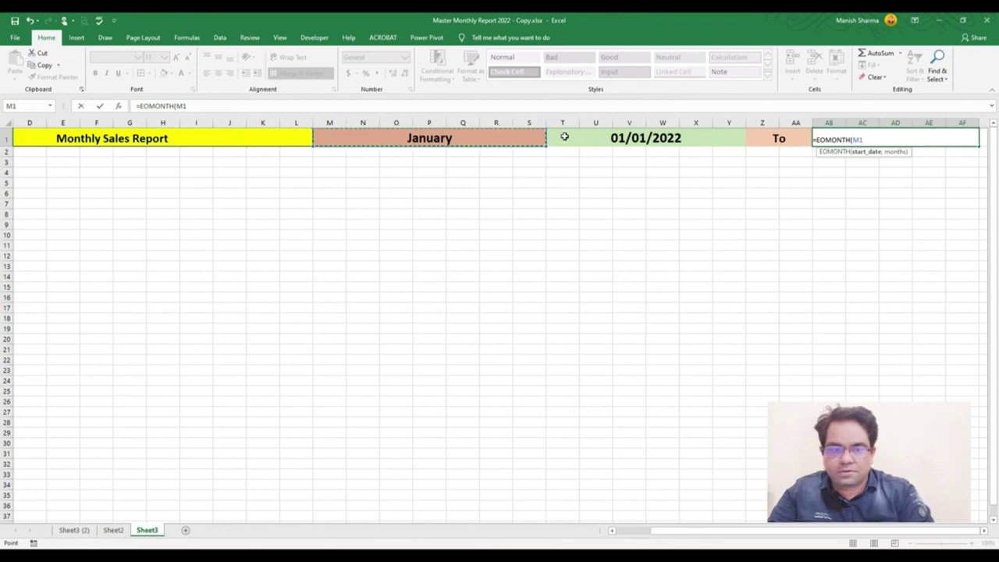
pyautogui.click(565, 137)
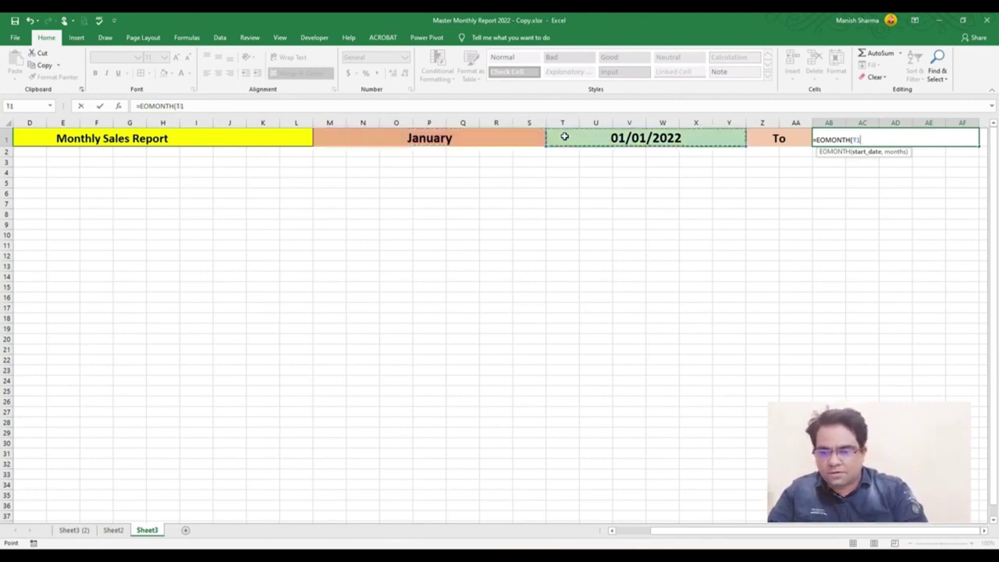
pyautogui.write(',')
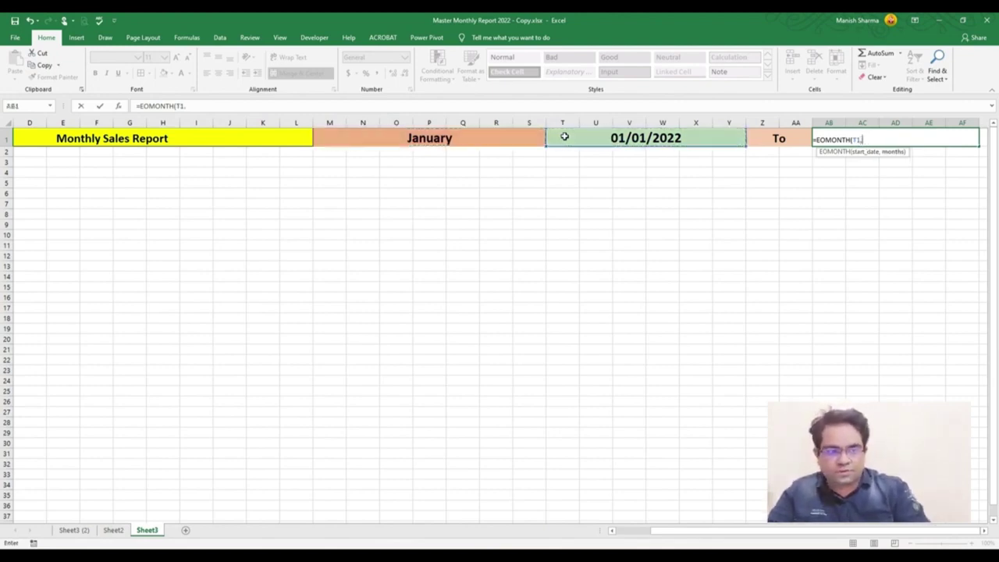
pyautogui.write('0')
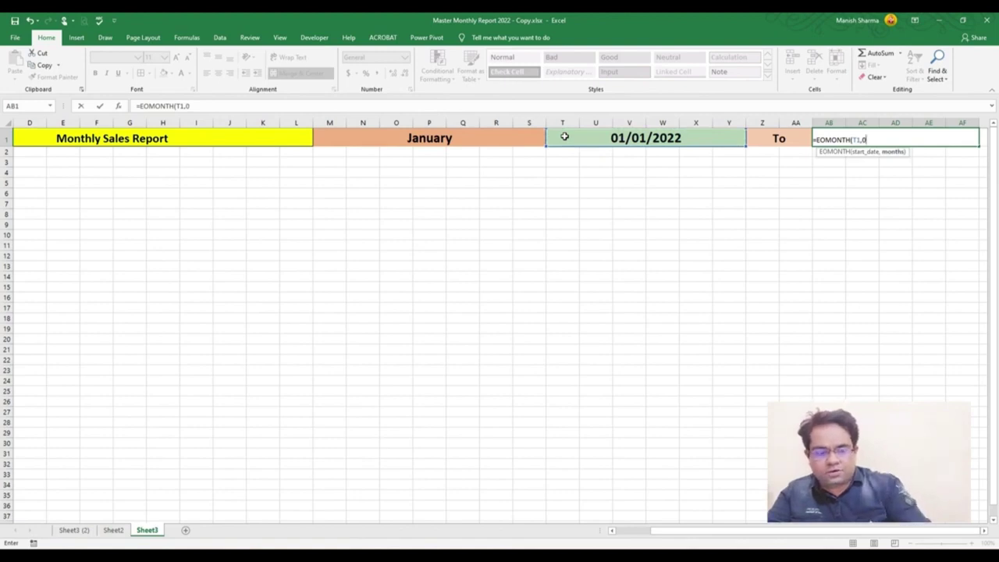
pyautogui.write(')')
pyautogui.press('Return')
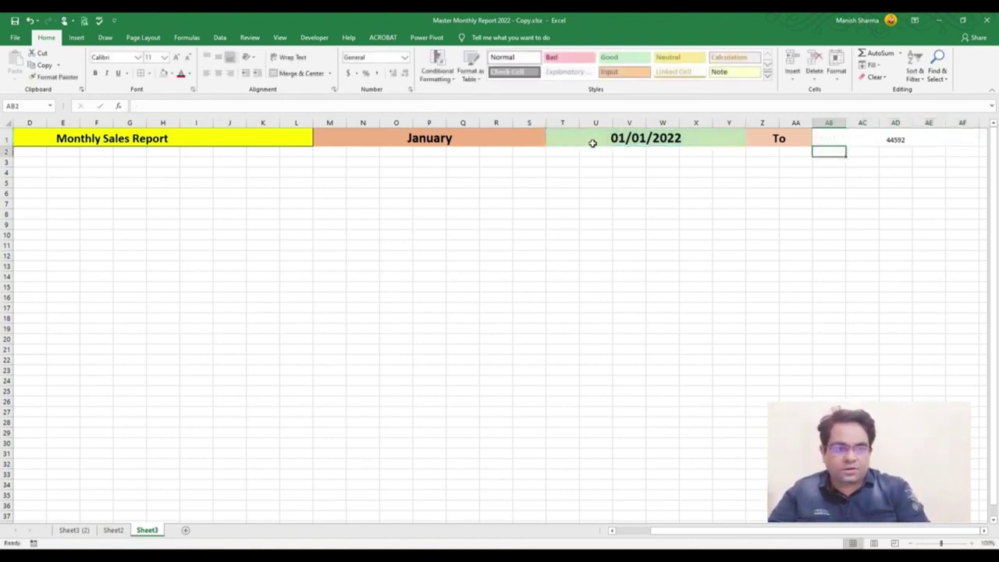
# Format the end date in cell AB1 as Short Date, bold, size 16, with the same light orange fill as the "To" label
pyautogui.click(882, 138)
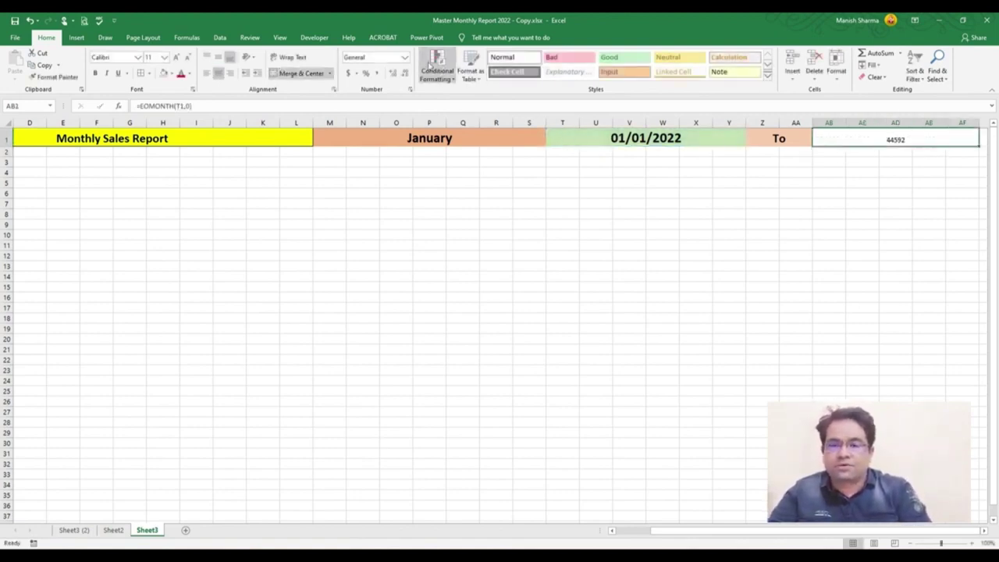
pyautogui.click(405, 58)
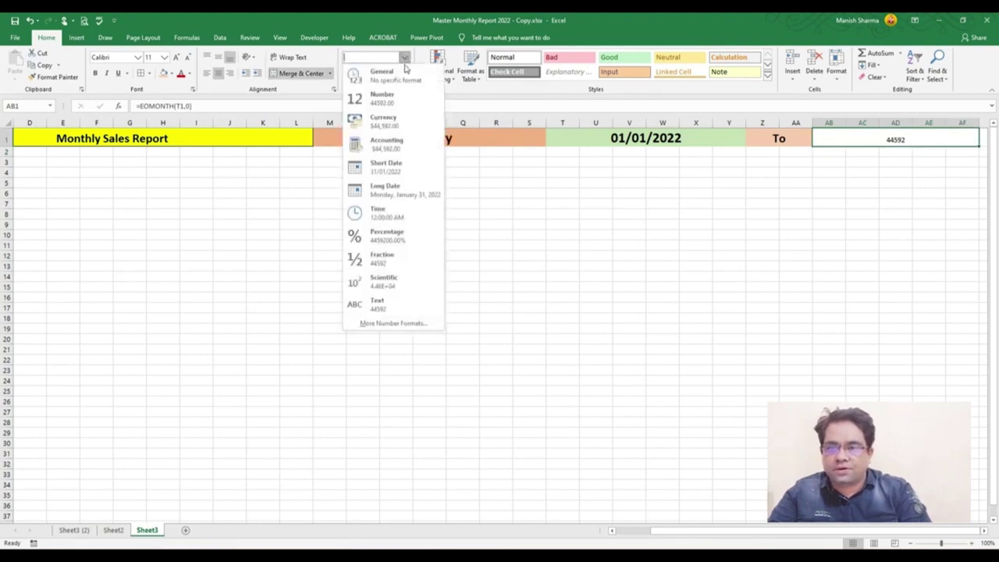
pyautogui.click(396, 166)
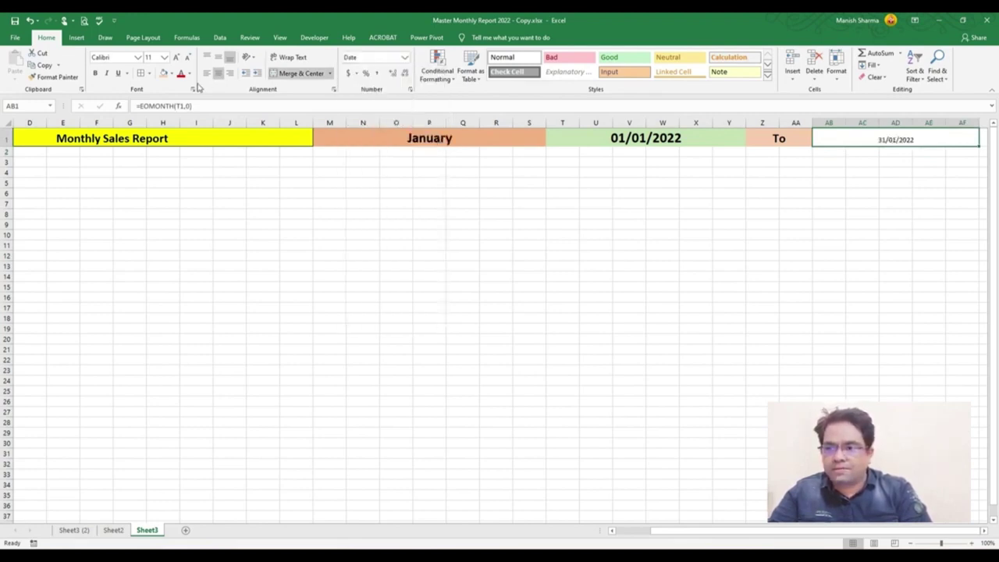
pyautogui.click(164, 74)
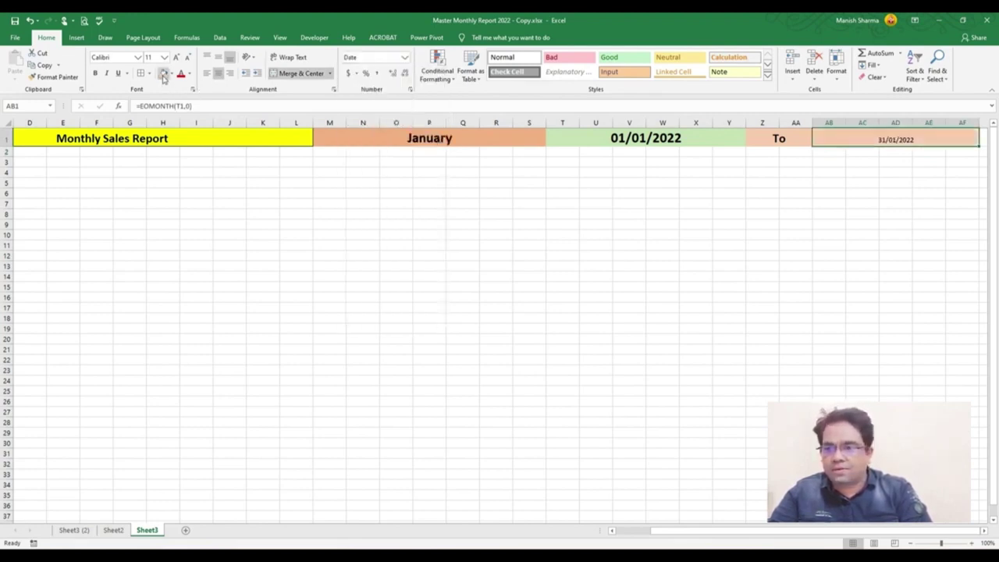
pyautogui.click(95, 73)
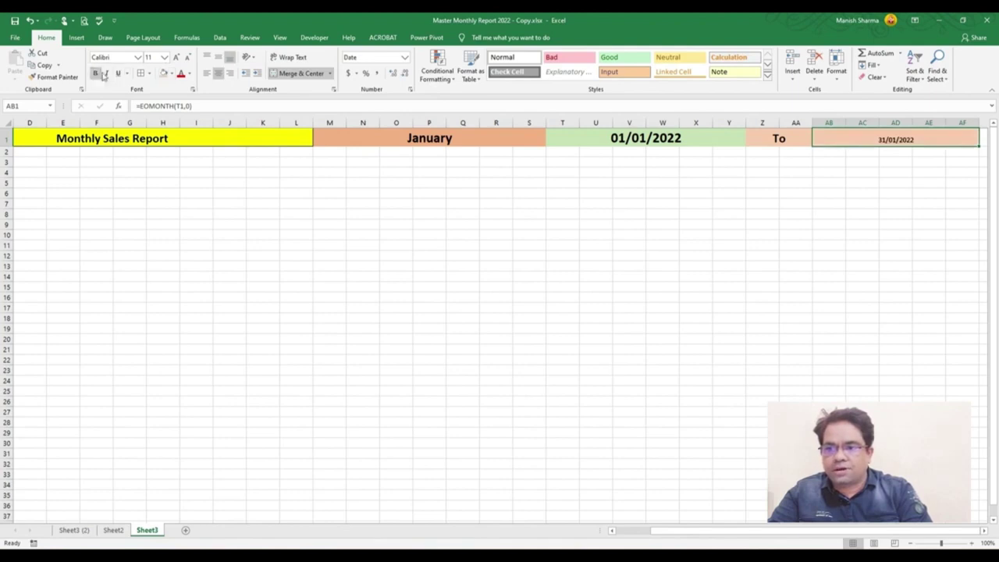
pyautogui.click(165, 57)
pyautogui.click(153, 129)
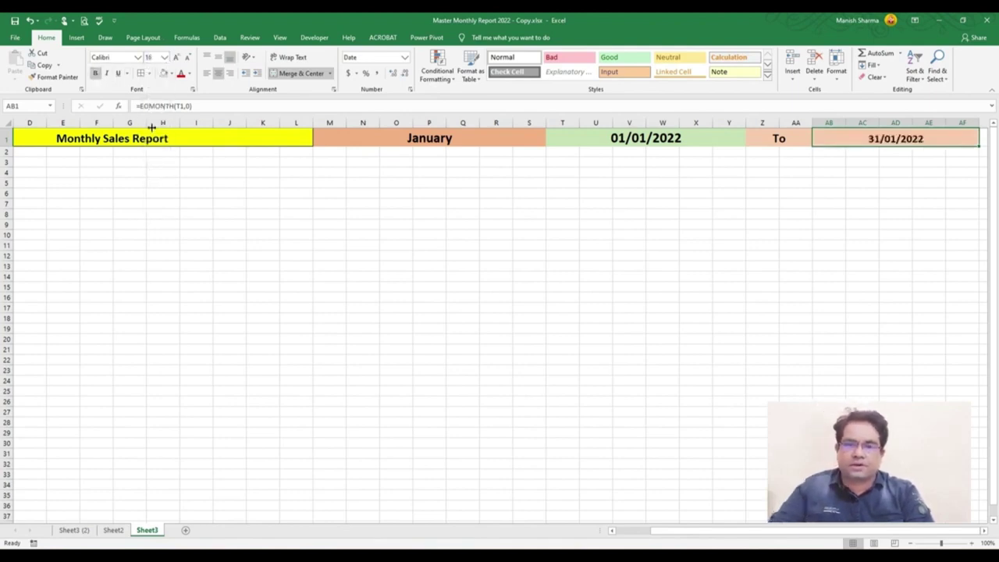
# Choose February from the month drop-down list in merged cell M1
pyautogui.click(520, 139)
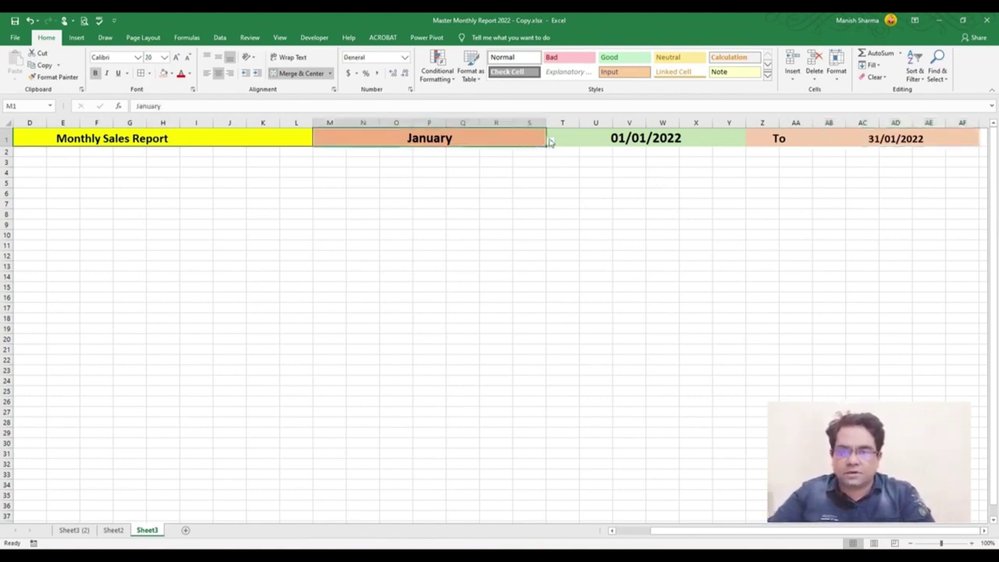
pyautogui.click(550, 142)
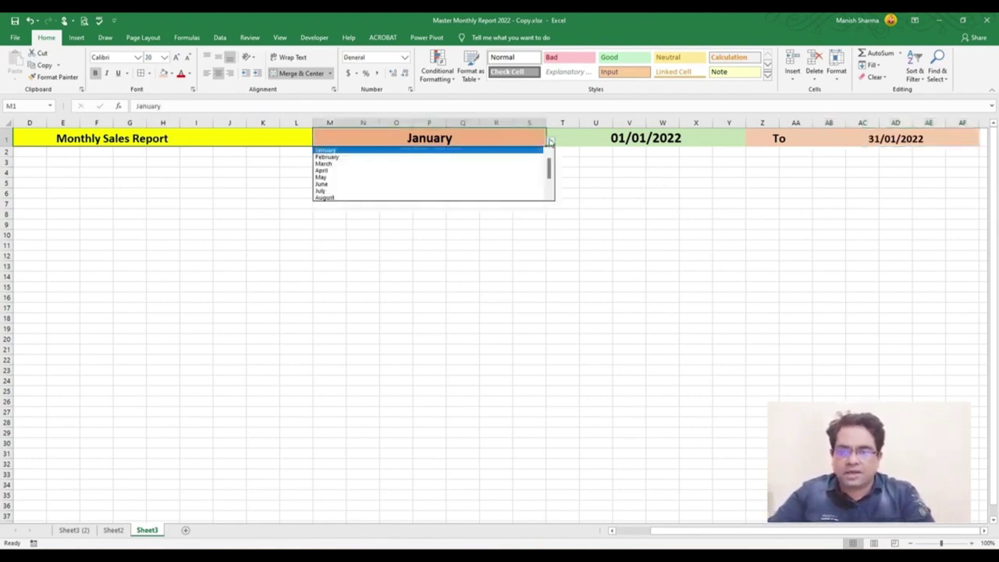
pyautogui.click(429, 158)
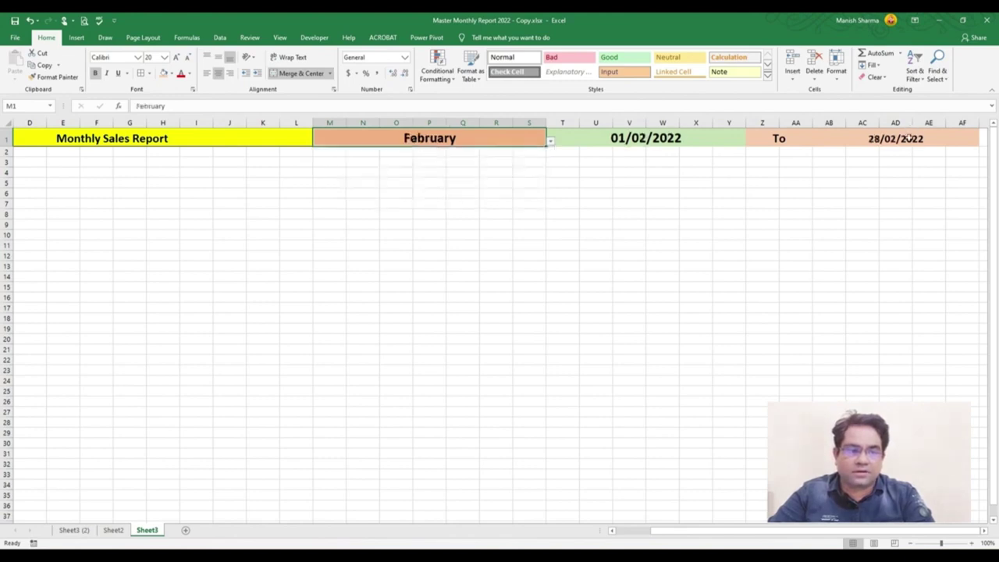
# Change the fill of the "To" label in cell Z1 to the standard light blue
pyautogui.click(757, 138)
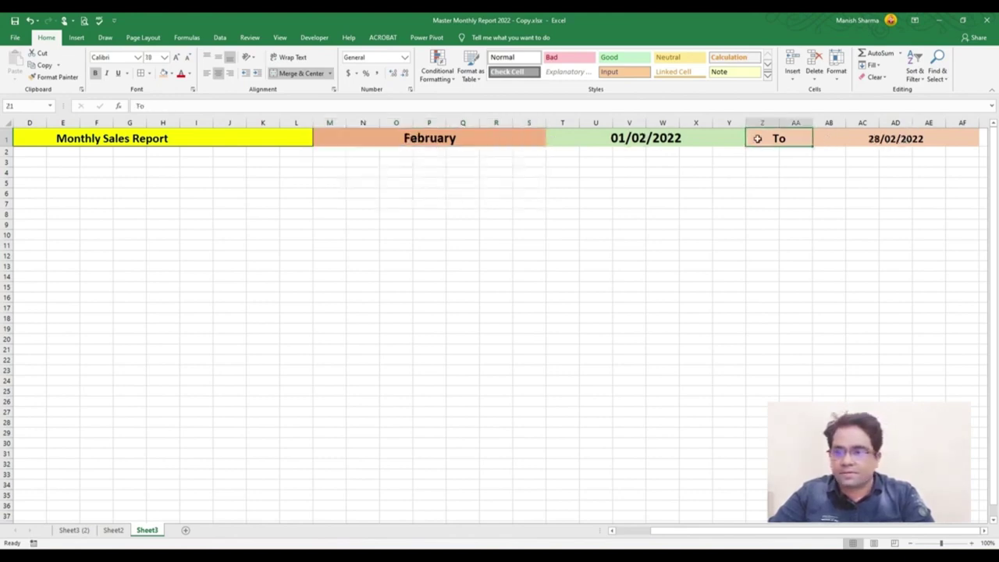
pyautogui.click(171, 72)
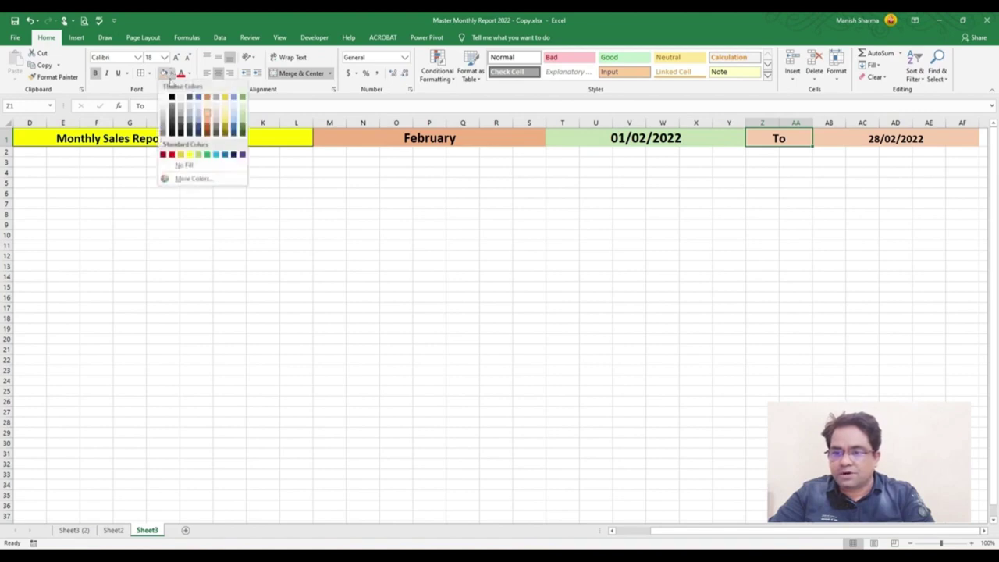
pyautogui.click(215, 157)
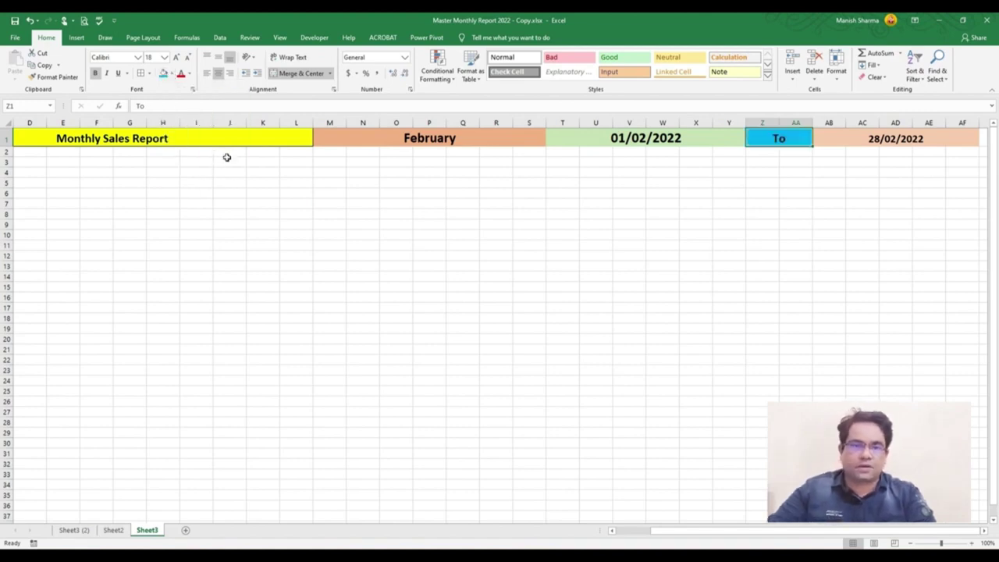
# Add borders around the header cells M1:AF1, from the month through the end date
pyautogui.click(559, 193)
pyautogui.moveTo(324, 138); pyautogui.dragTo(829, 142)
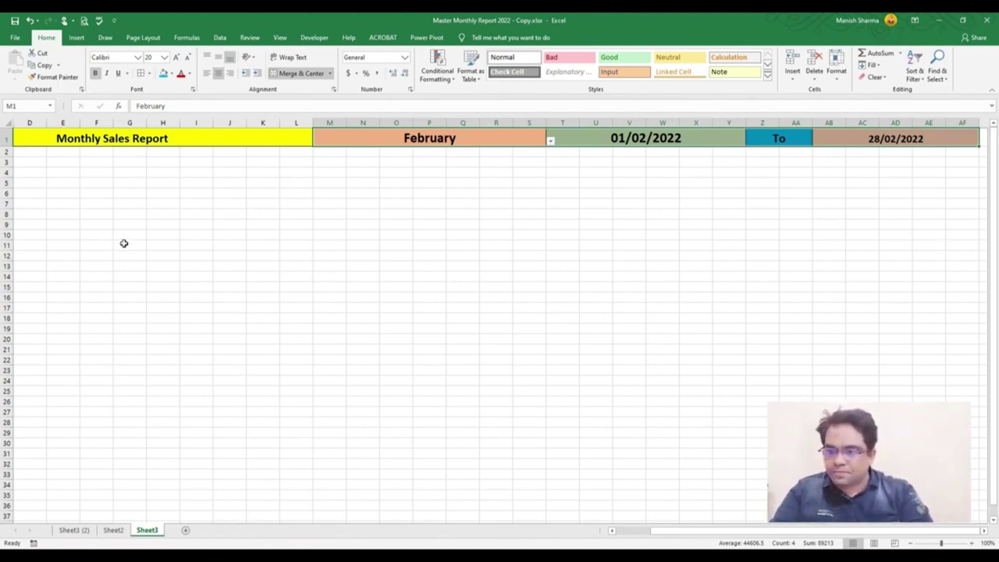
pyautogui.click(64, 164)
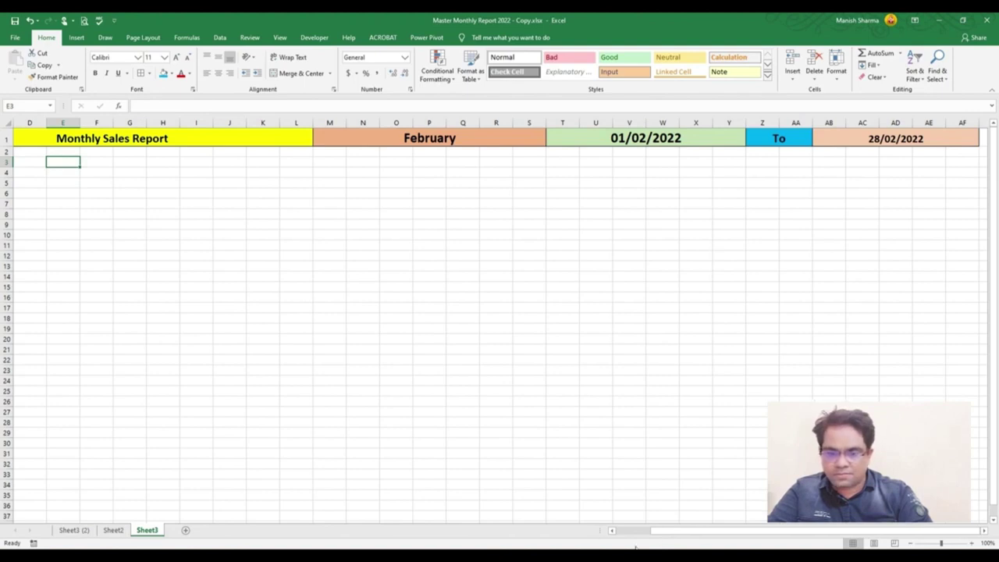
# Enter the formula =T1 in cell B3 to bring in the report's start date
pyautogui.click(613, 531)
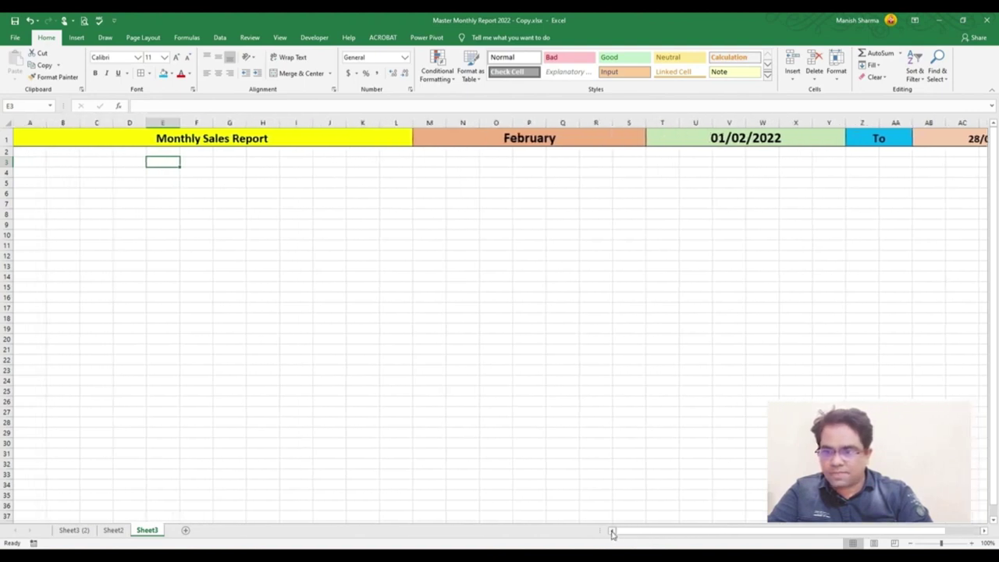
pyautogui.click(59, 161)
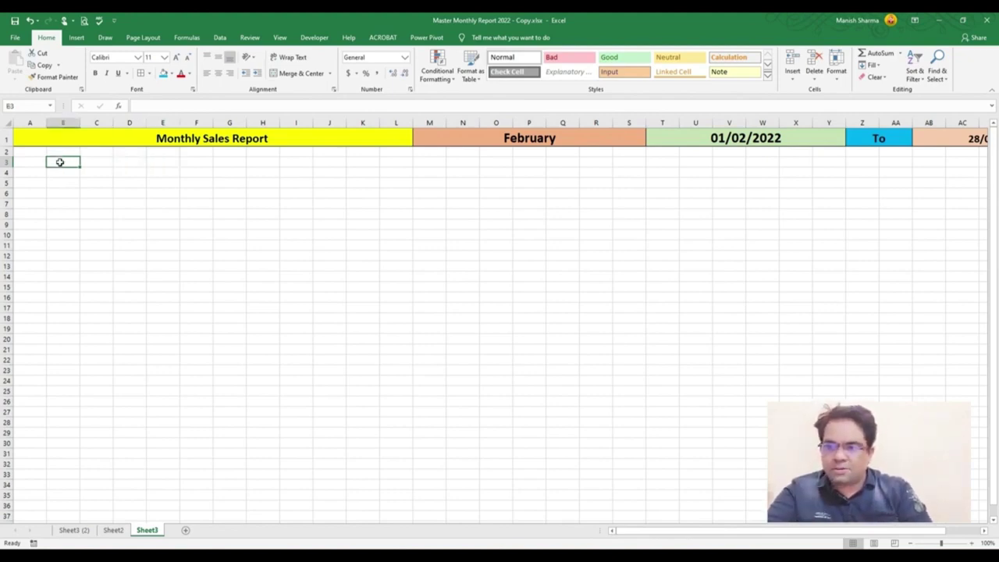
pyautogui.click(945, 544)
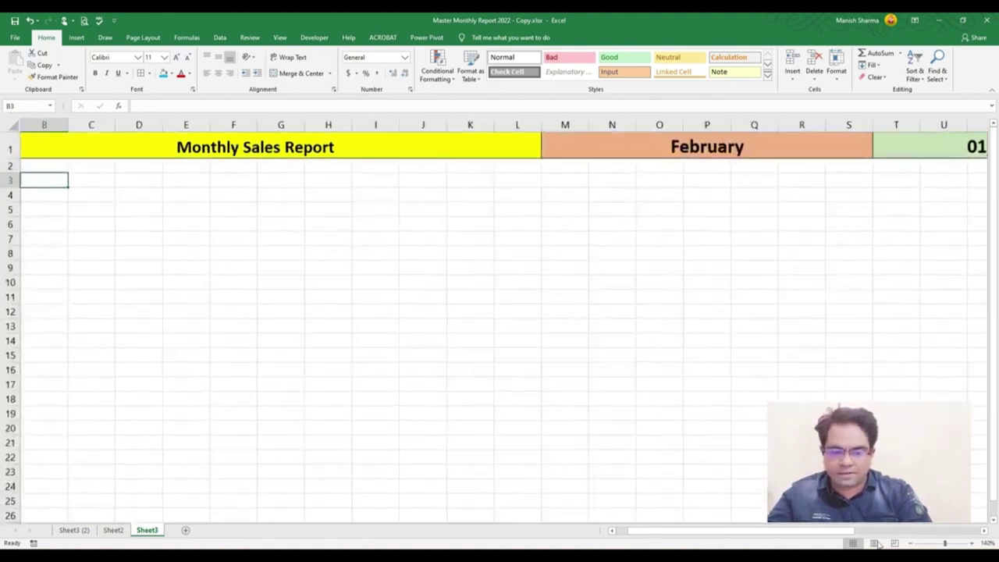
pyautogui.moveTo(842, 535); pyautogui.dragTo(729, 548)
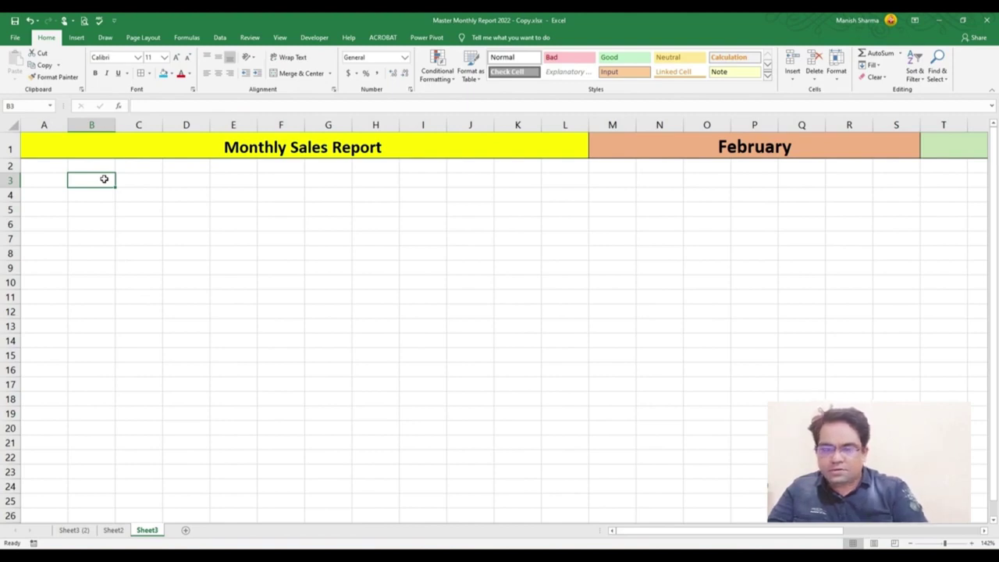
pyautogui.write('=')
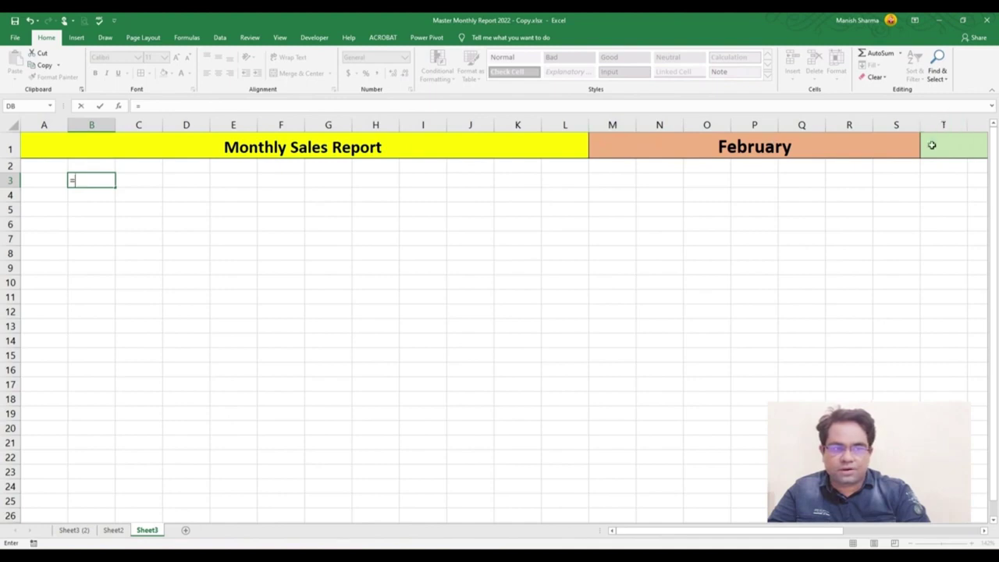
pyautogui.click(933, 146)
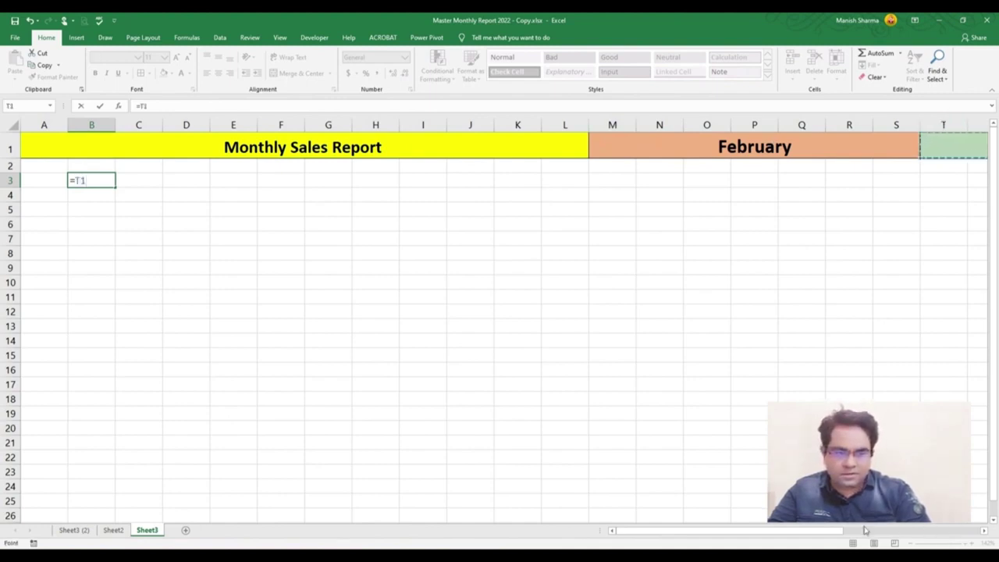
pyautogui.moveTo(837, 535)
pyautogui.mouseDown()
pyautogui.moveTo(868, 536)
pyautogui.moveTo(820, 545)
pyautogui.mouseUp()
pyautogui.press('Return')
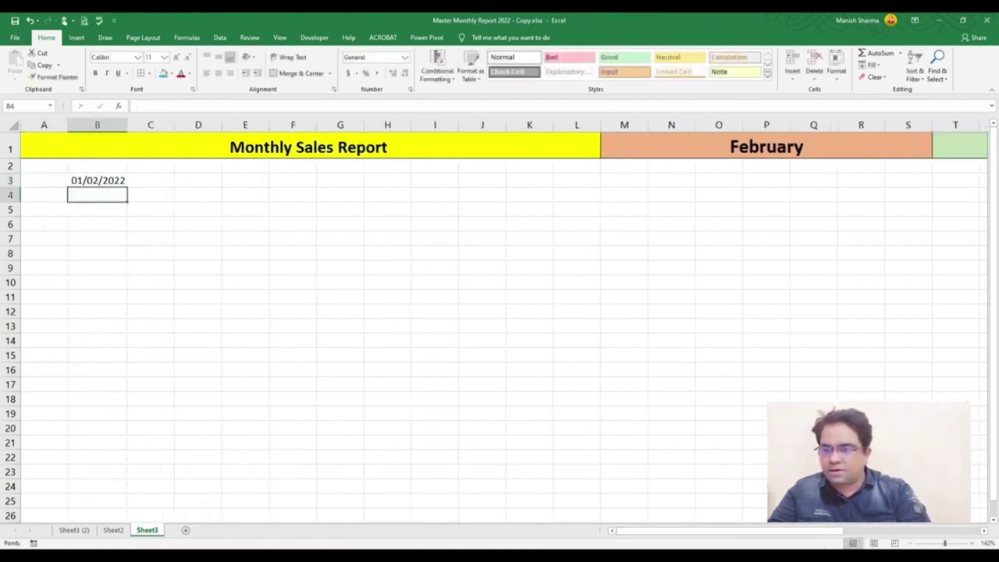
# Apply the custom number format d to cell B3 so only the day number shows, and center it
pyautogui.click(116, 178)
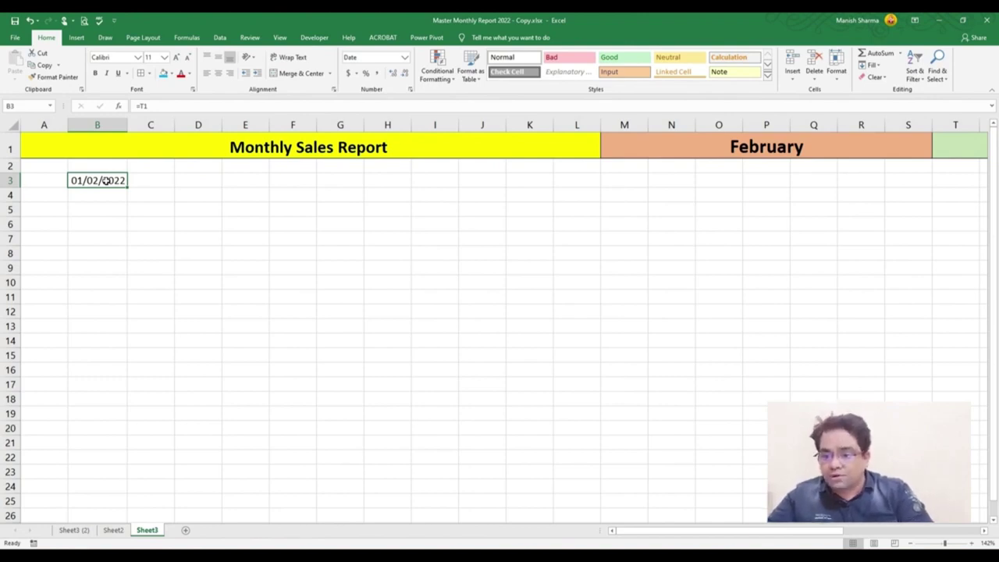
pyautogui.rightClick(106, 180)
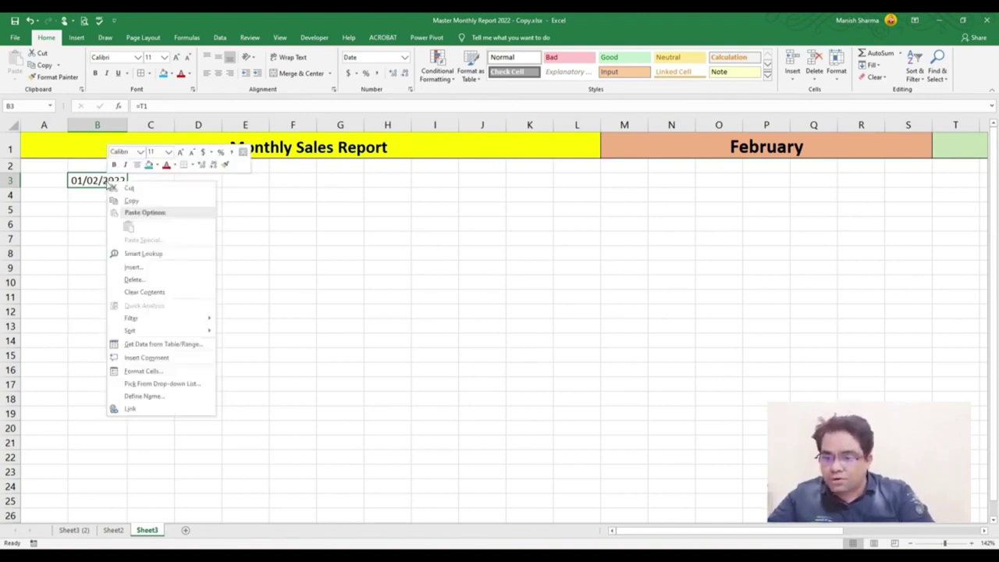
pyautogui.click(143, 372)
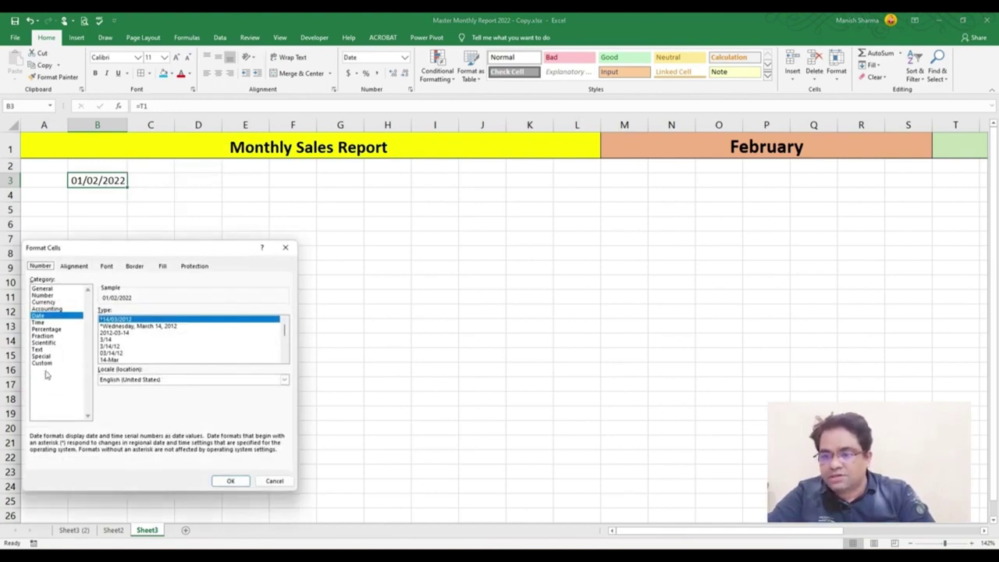
pyautogui.click(44, 363)
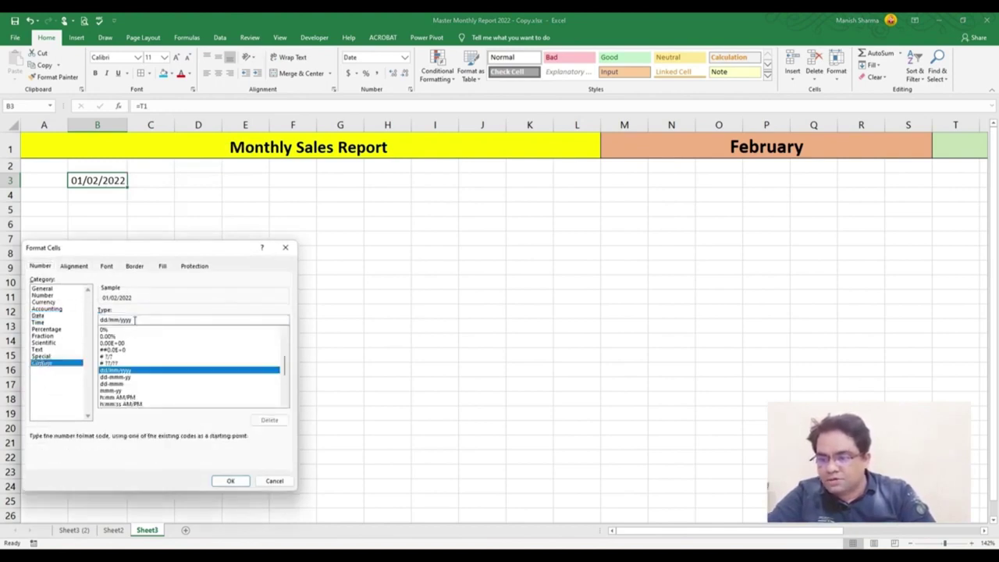
pyautogui.moveTo(135, 320); pyautogui.dragTo(100, 320)
pyautogui.write('d')
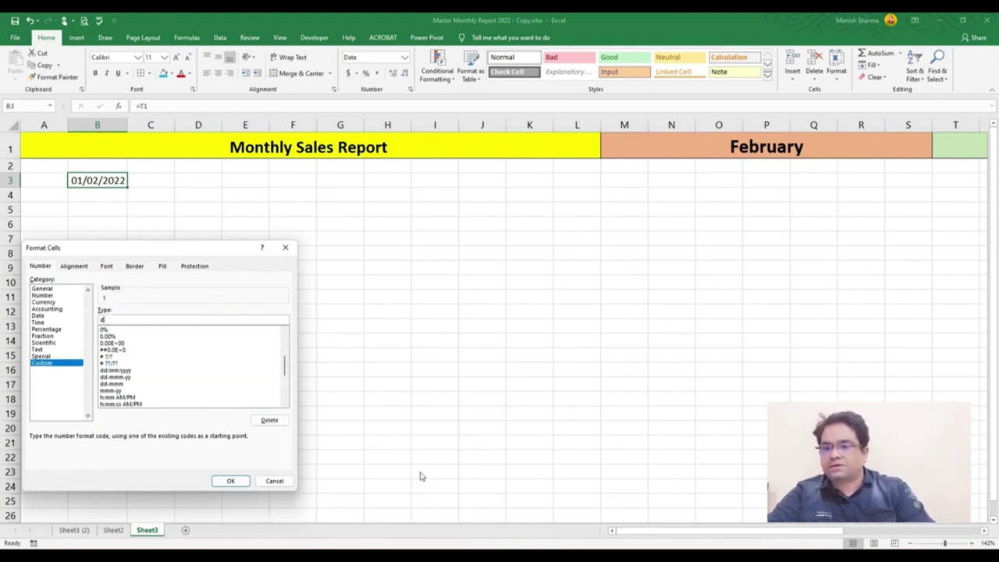
pyautogui.press('Return')
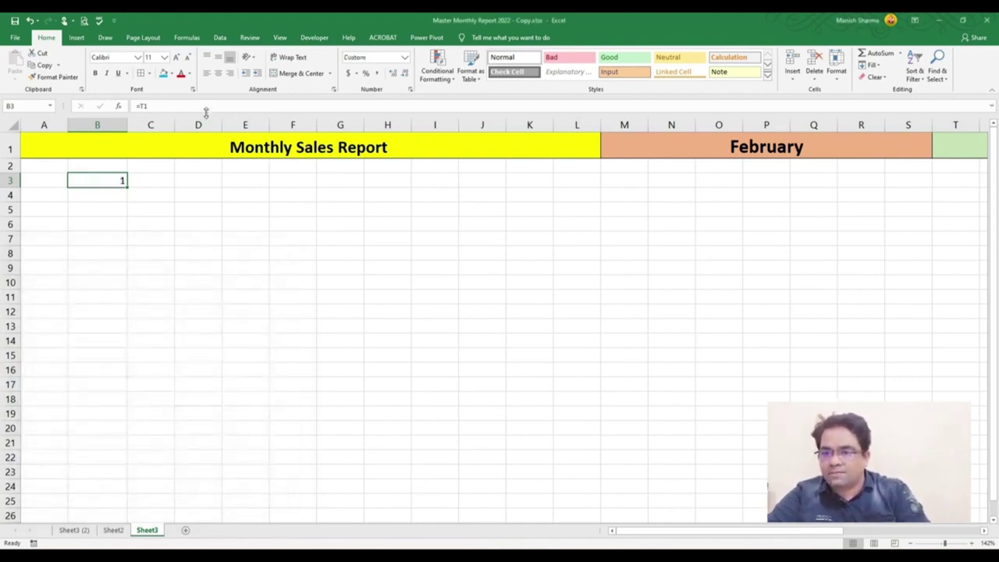
pyautogui.click(217, 73)
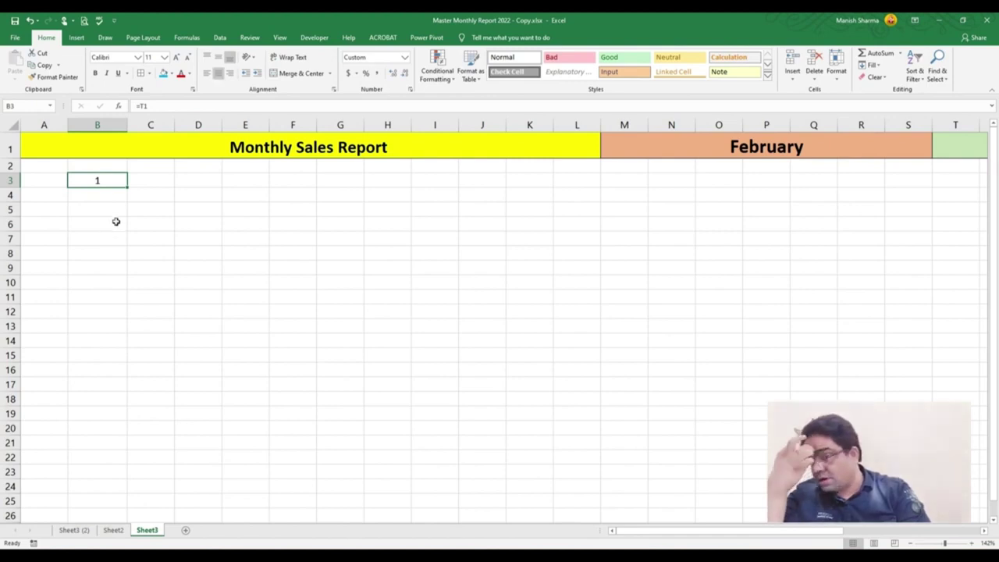
# Begin an IF formula in cell C3 whose logical test starts with the absolute reference $B$3
pyautogui.click(142, 182)
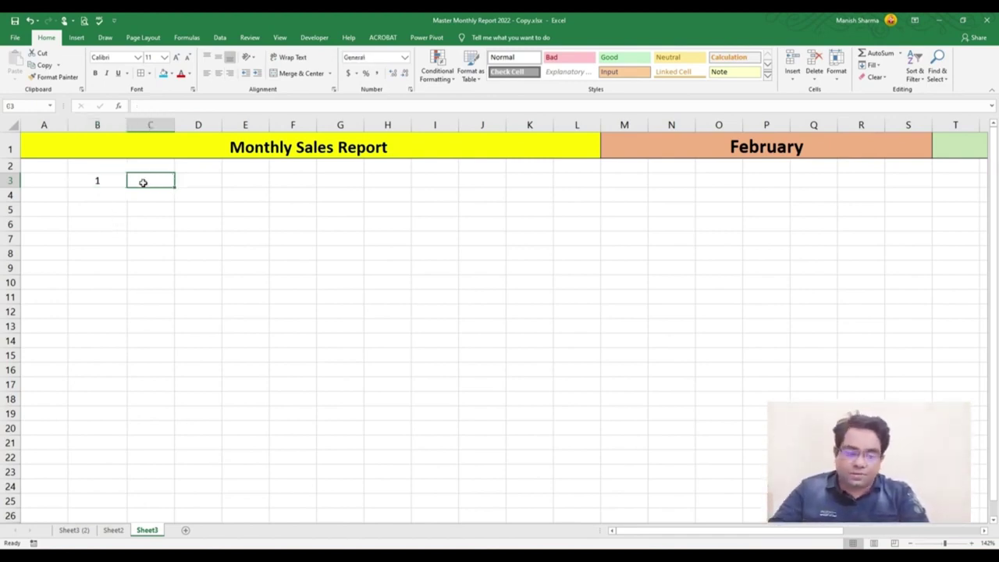
pyautogui.click(943, 544)
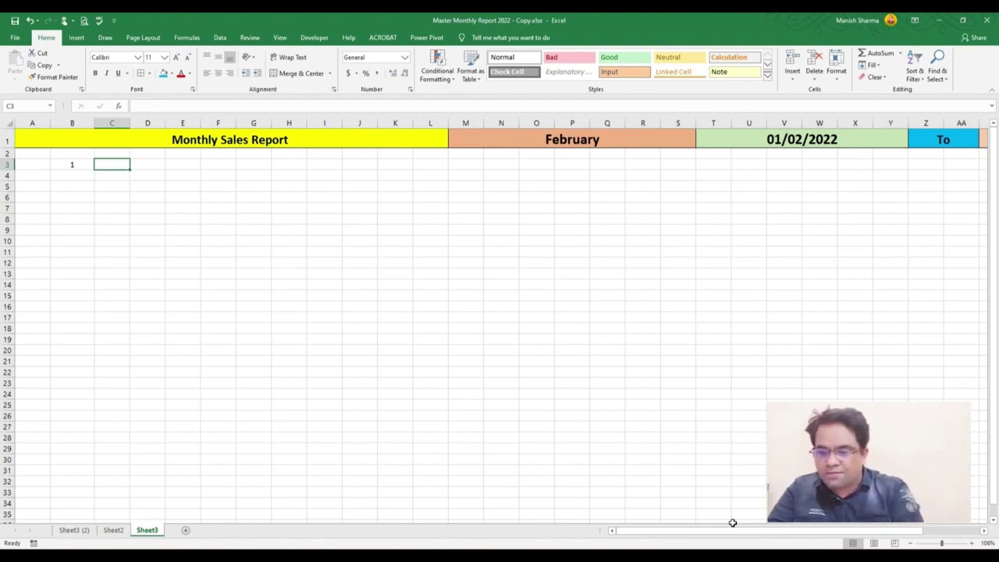
pyautogui.write('i')
pyautogui.write('=i')
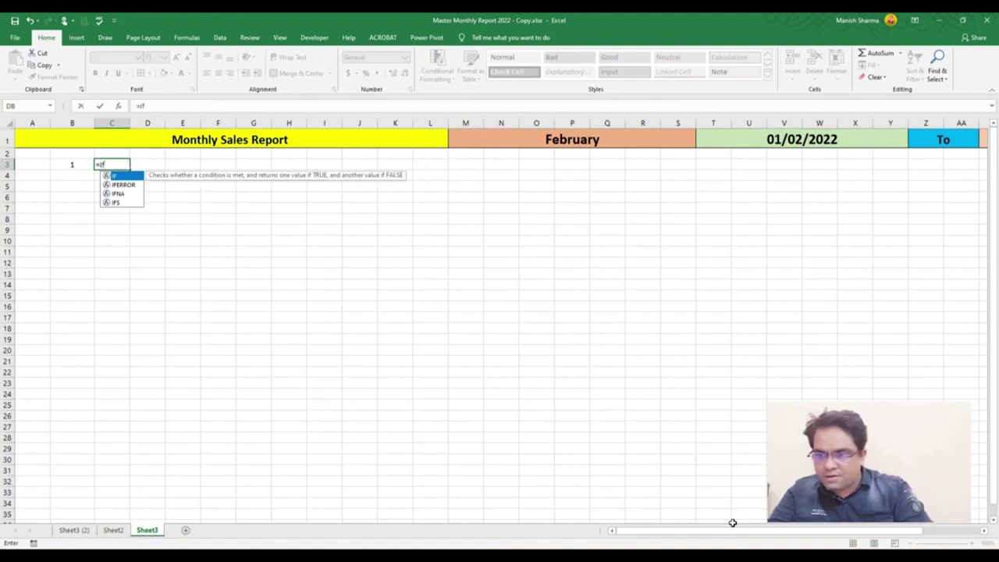
pyautogui.doubleClick(114, 176)
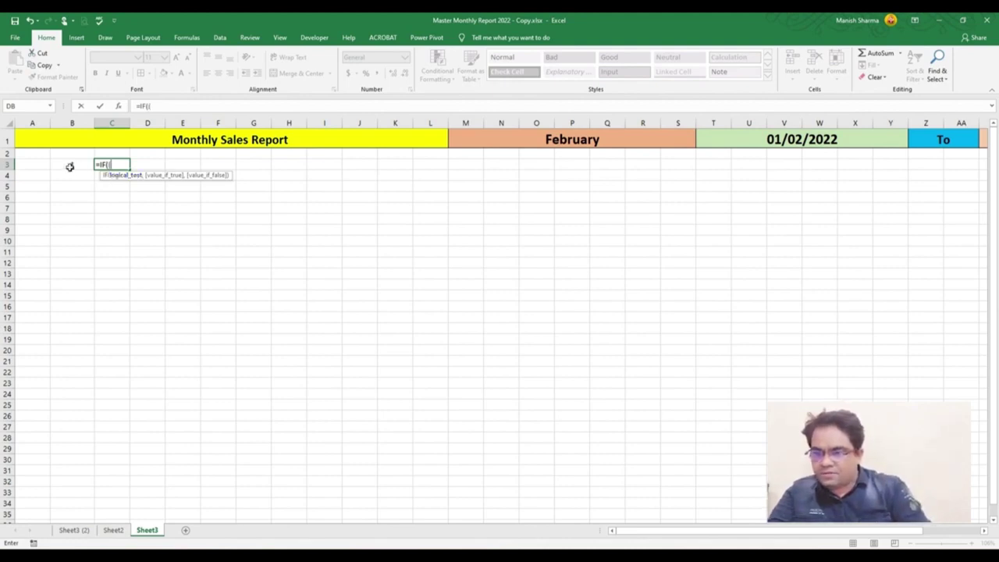
pyautogui.press('BackSpace')
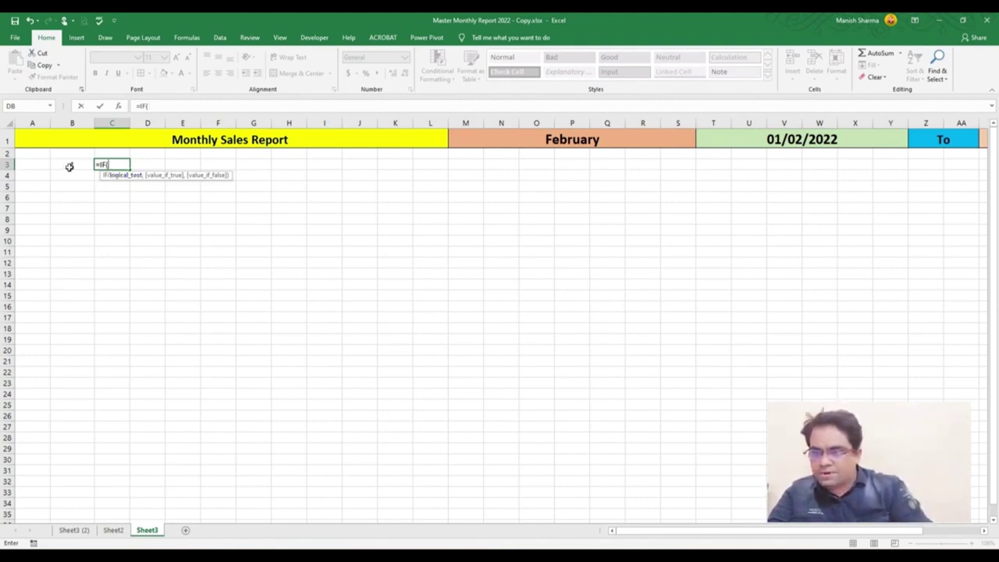
pyautogui.click(69, 166)
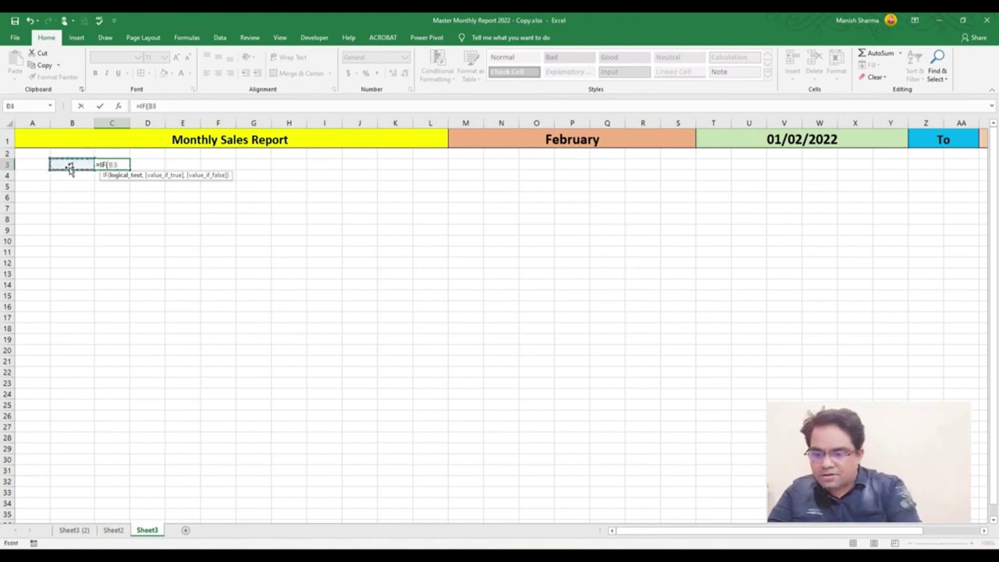
pyautogui.press('F4')
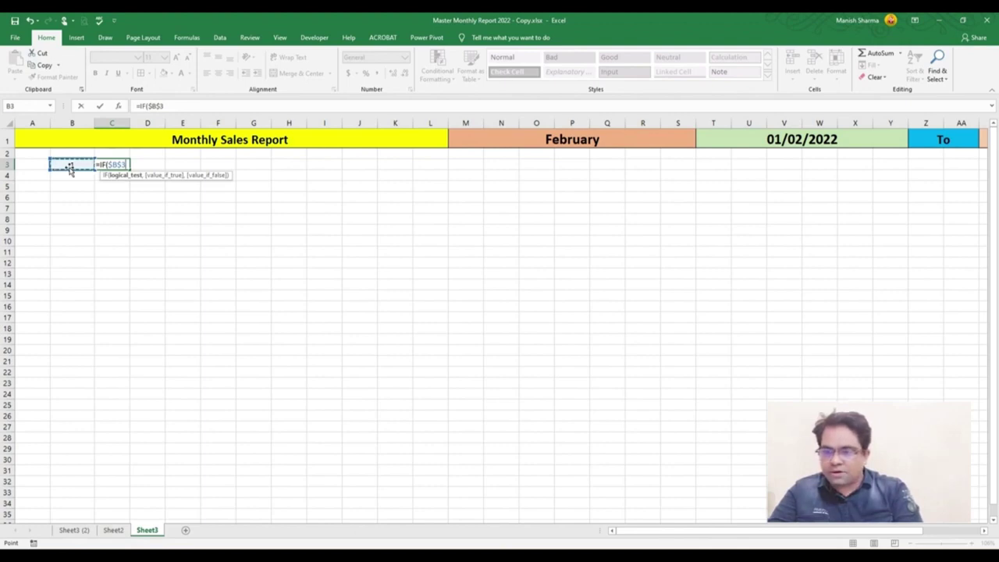
# Complete the IF formula's logical test in cell C3 as $B$3<$AB$1, comparing against the absolute end date cell
pyautogui.write('<')
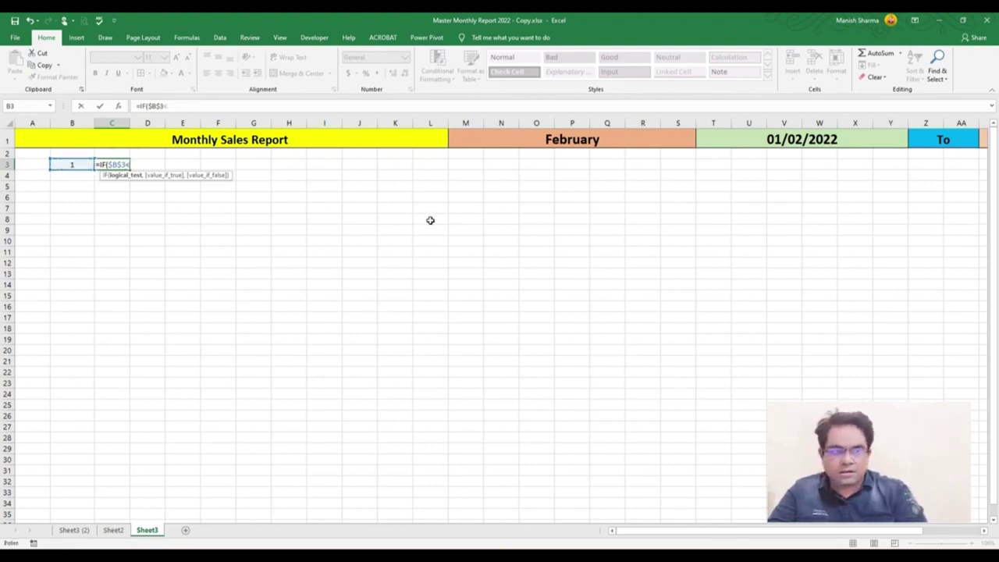
pyautogui.click(985, 530)
pyautogui.click(984, 532)
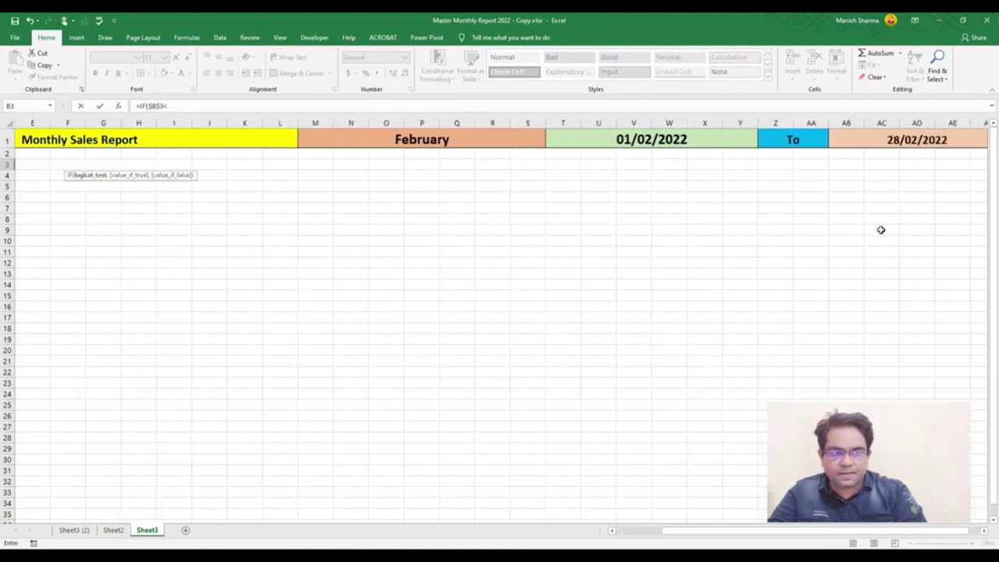
pyautogui.click(843, 136)
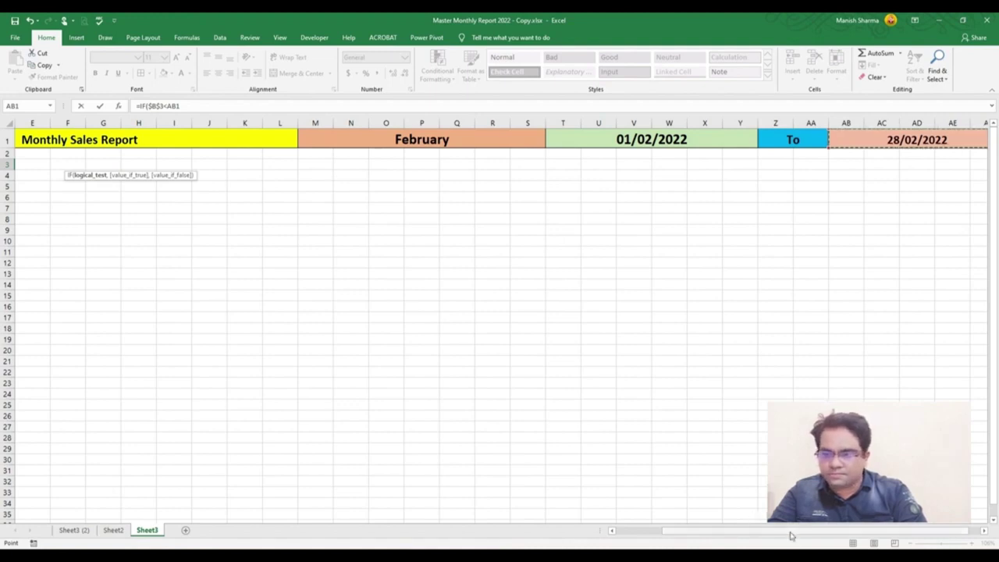
pyautogui.moveTo(791, 536); pyautogui.dragTo(698, 547)
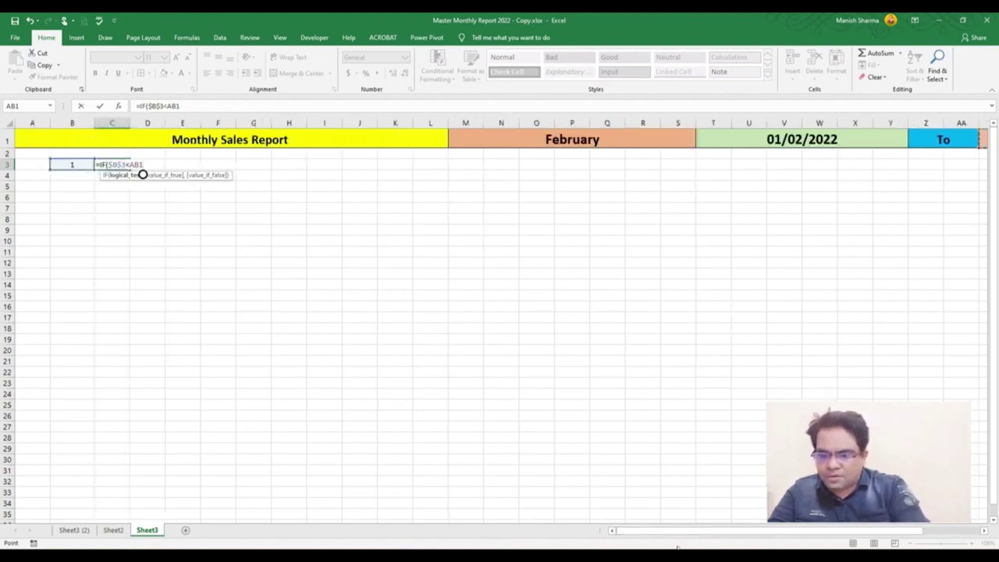
pyautogui.press('F4')
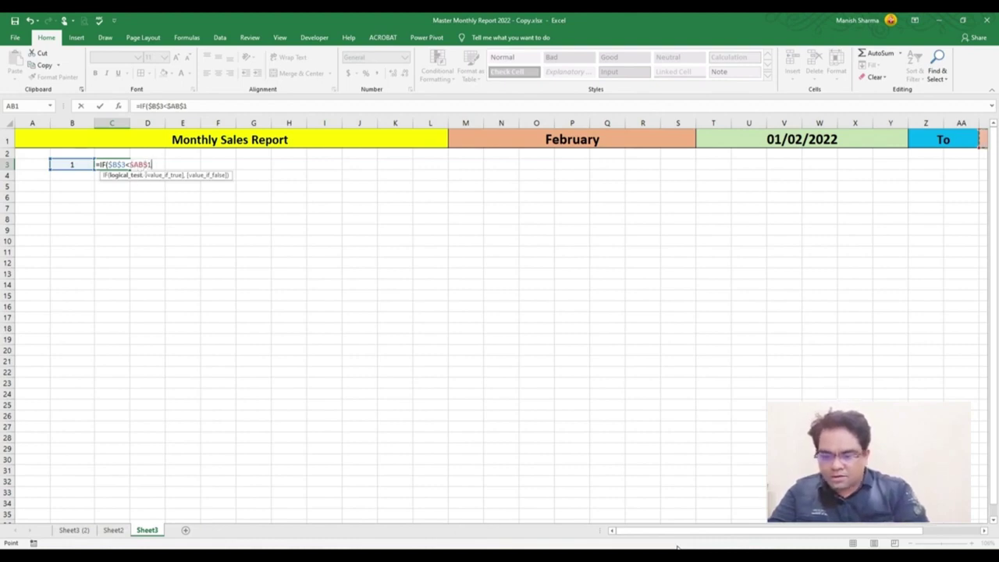
# Set the value if true to B3+1 and finish the formula =IF($B$3<$AB$1,B3+1) in cell C3
pyautogui.write(',')
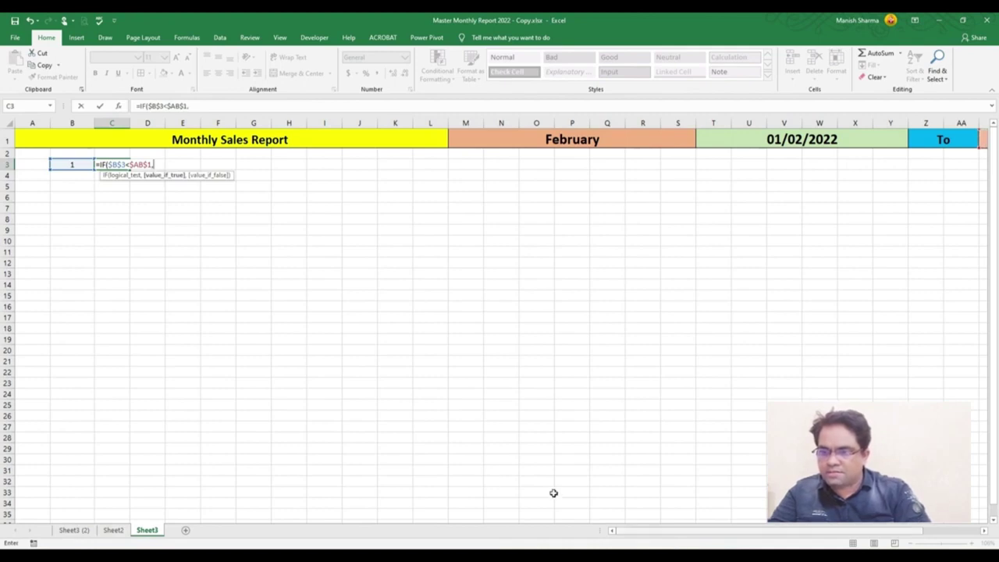
pyautogui.click(84, 163)
pyautogui.write('+')
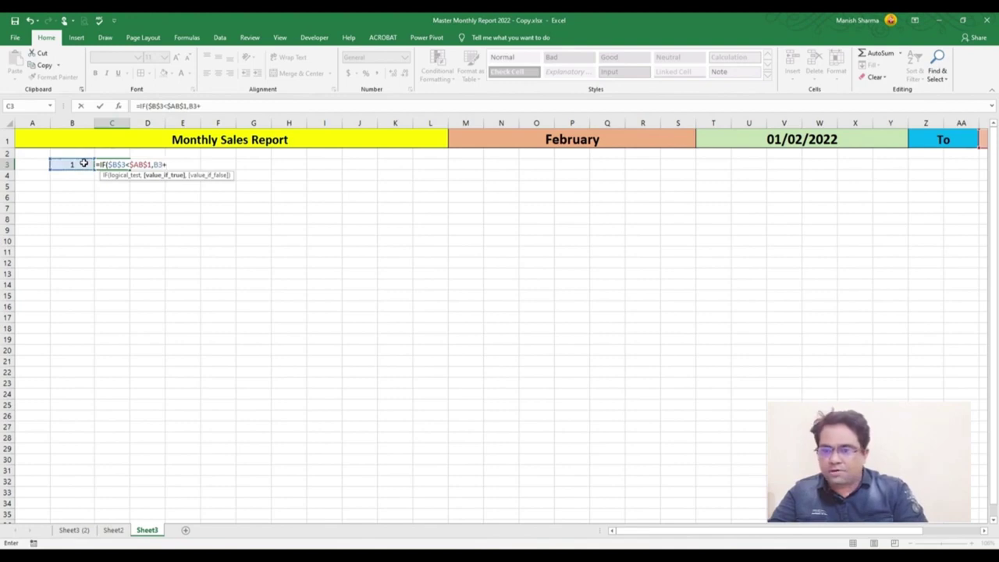
pyautogui.write('1')
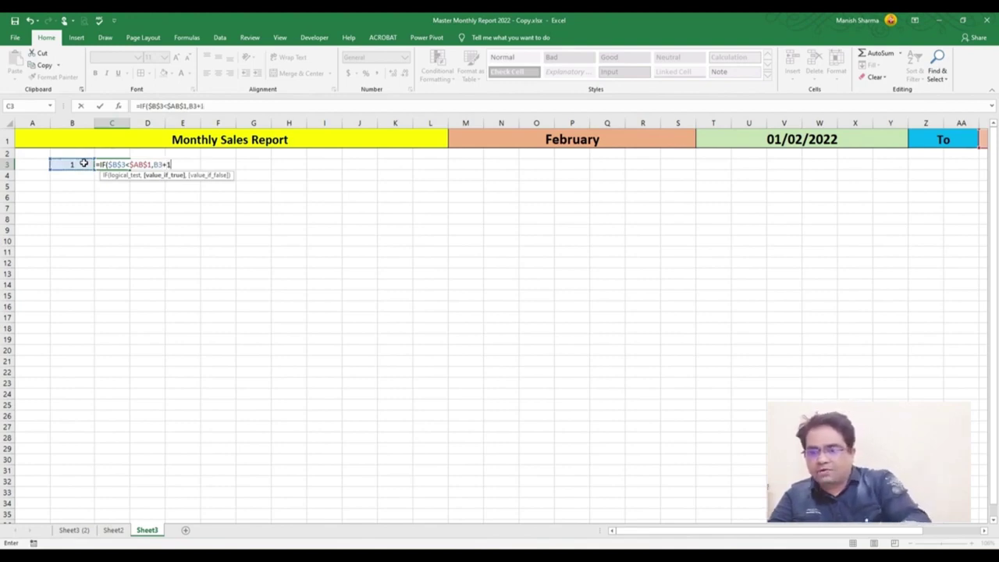
pyautogui.write(')')
pyautogui.press('Return')
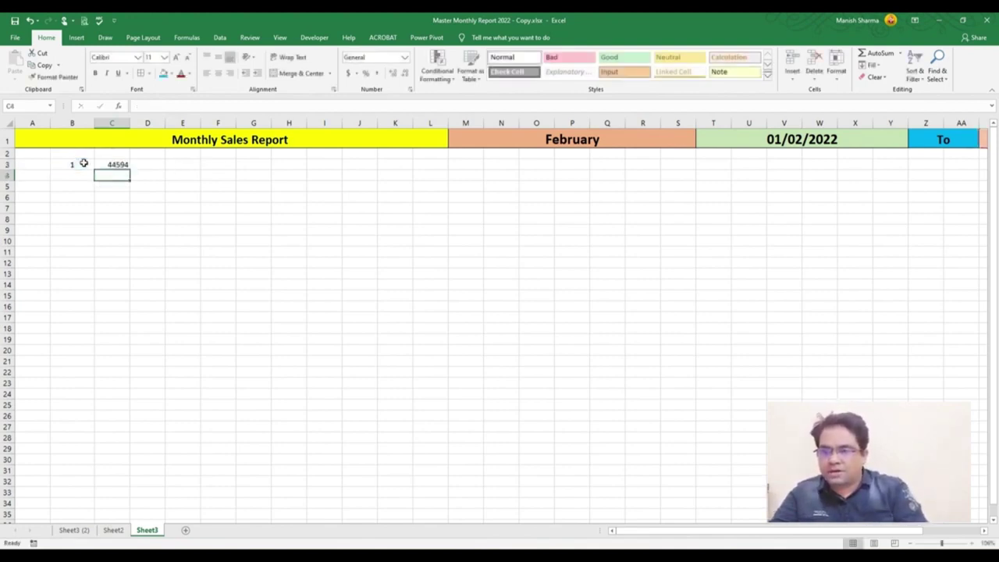
# Format cell C3 as Short Date and reduce its custom number format to d so only the day number shows
pyautogui.click(109, 164)
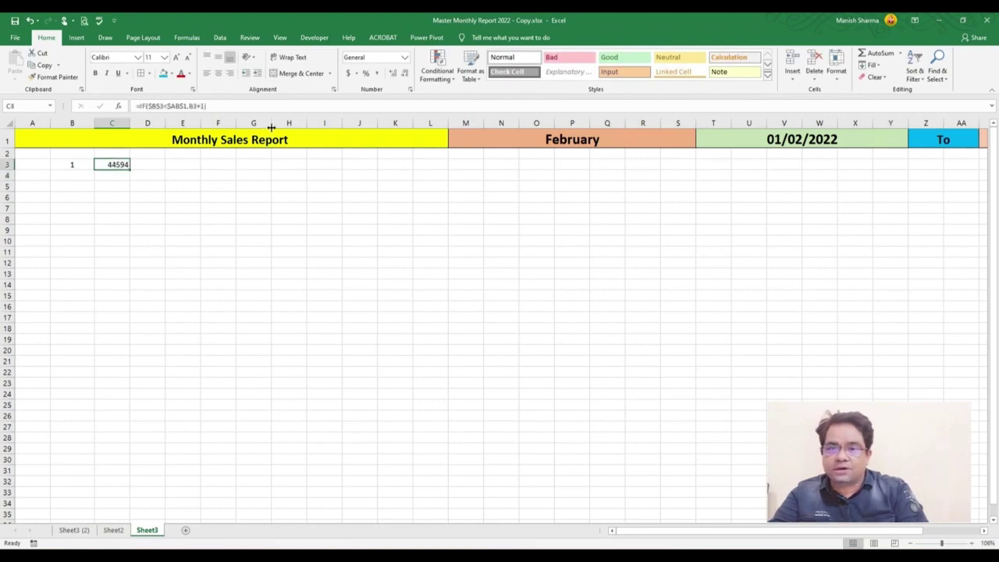
pyautogui.click(404, 59)
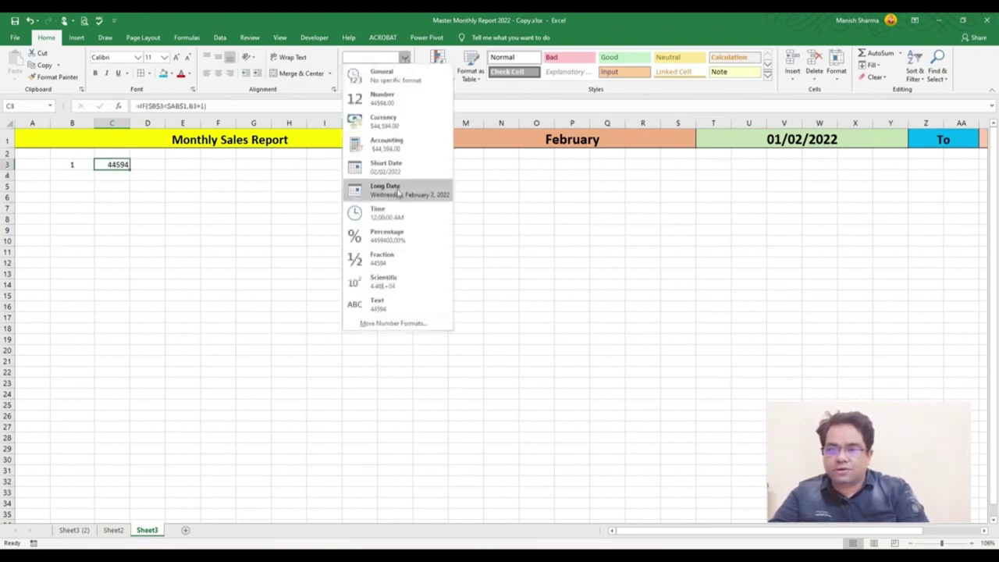
pyautogui.click(397, 164)
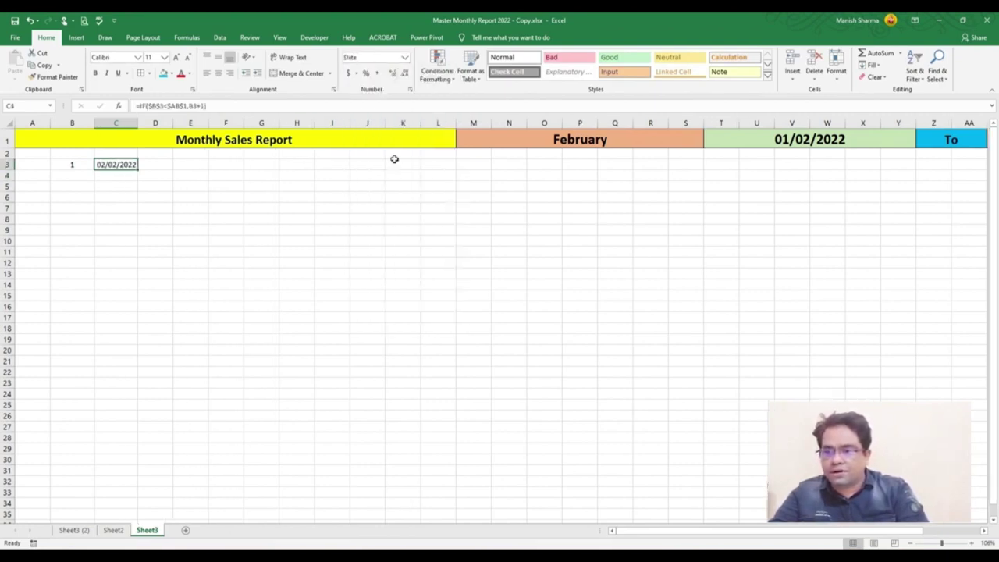
pyautogui.rightClick(120, 165)
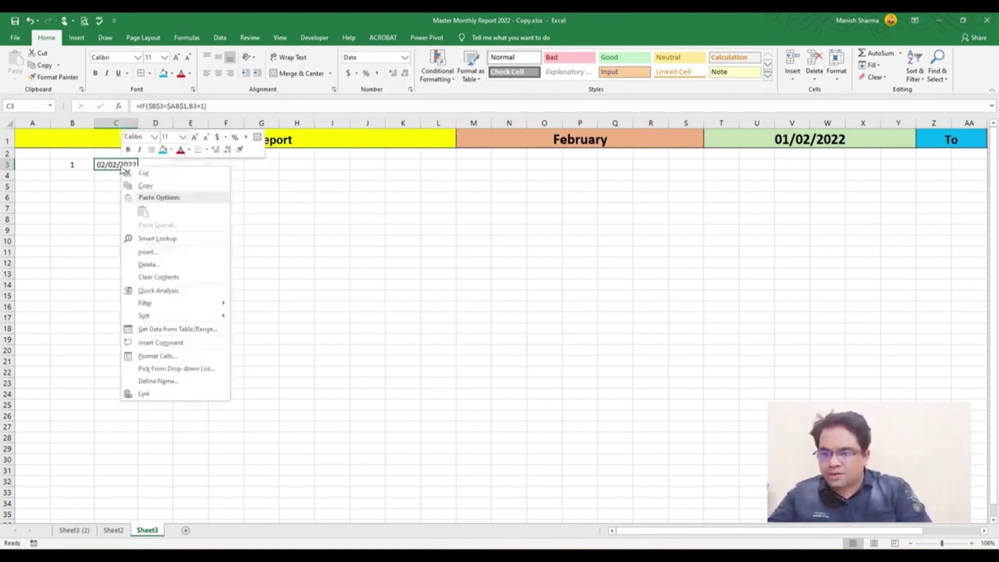
pyautogui.click(160, 356)
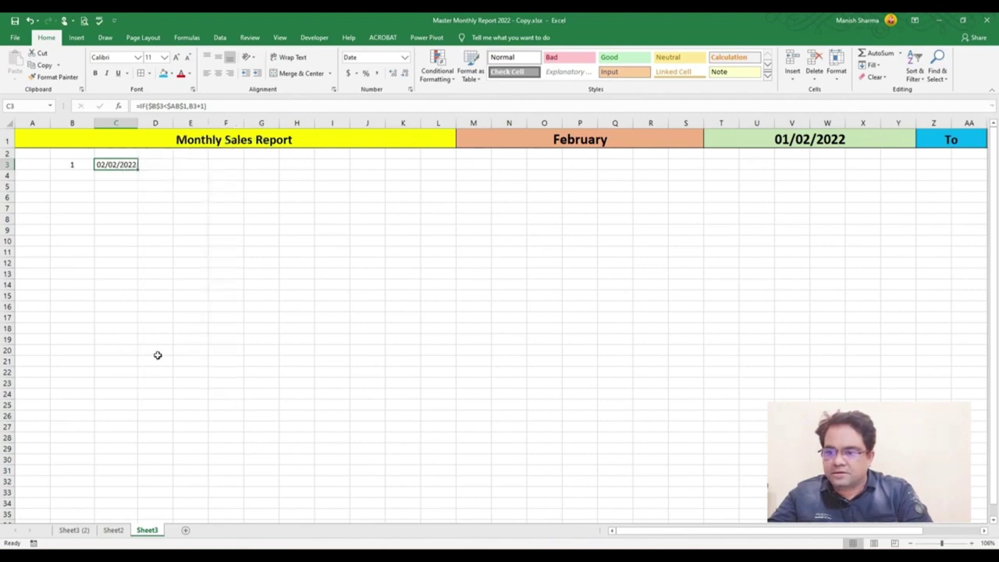
pyautogui.click(39, 345)
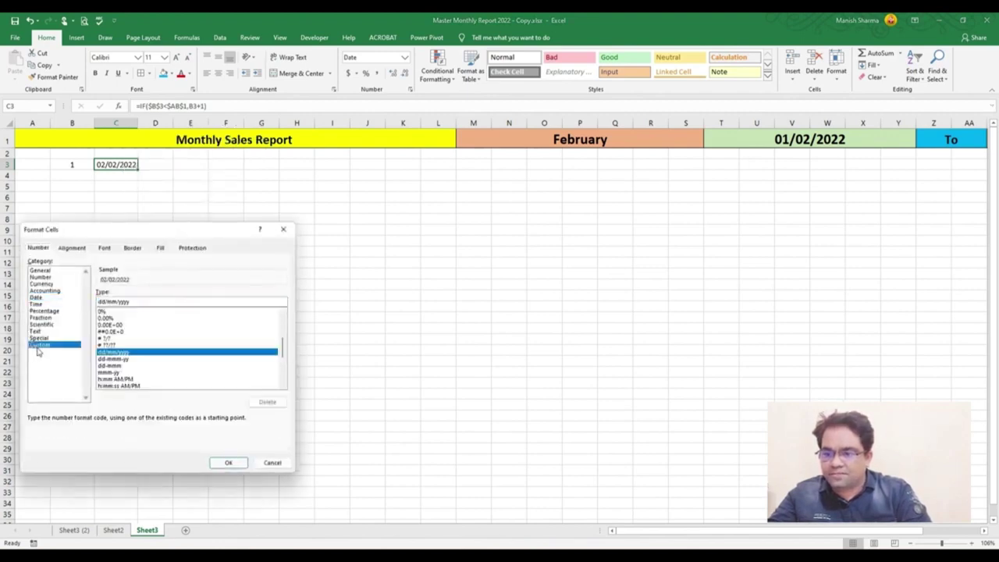
pyautogui.moveTo(135, 301); pyautogui.dragTo(106, 302)
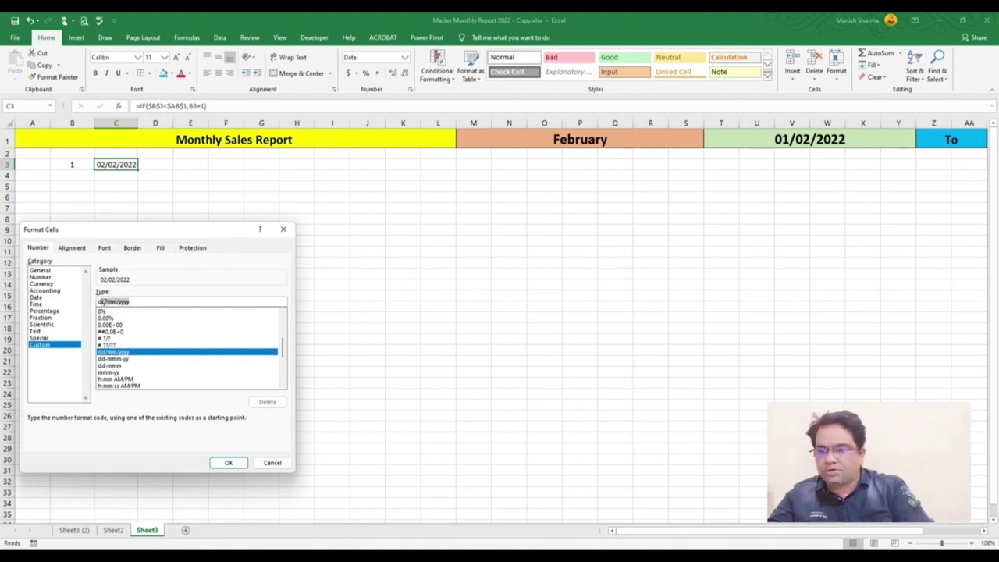
pyautogui.press('BackSpace')
pyautogui.press('Return')
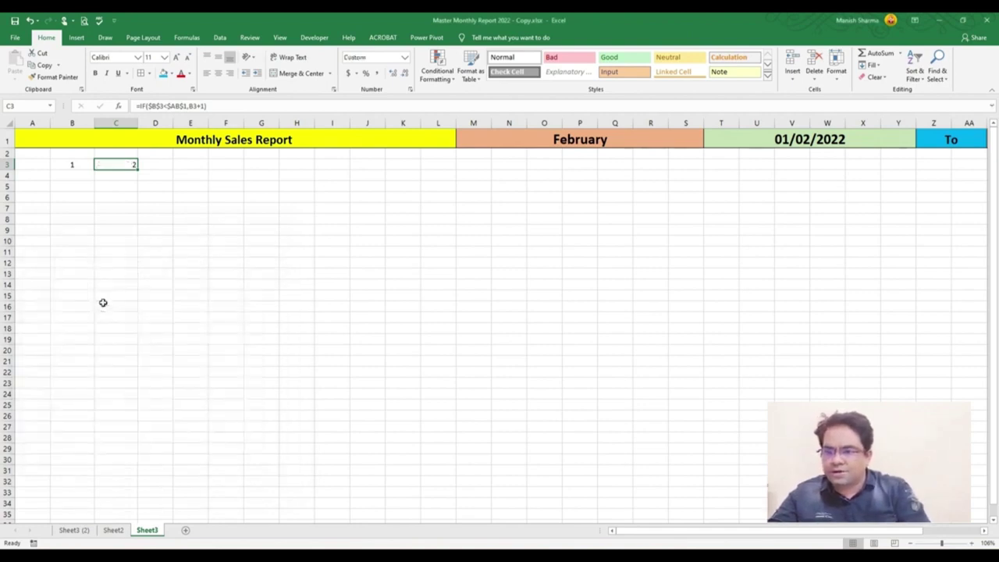
# Center cell C3 and fill its formula across row 3 through AF3
pyautogui.click(76, 164)
pyautogui.write('1')
pyautogui.moveTo(107, 163); pyautogui.dragTo(169, 108)
pyautogui.click(120, 165)
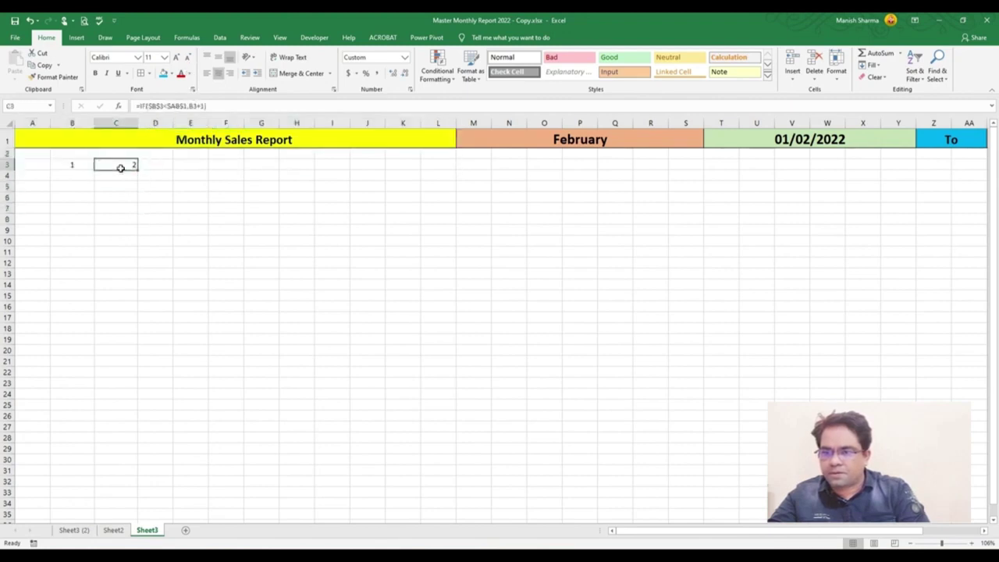
pyautogui.click(219, 72)
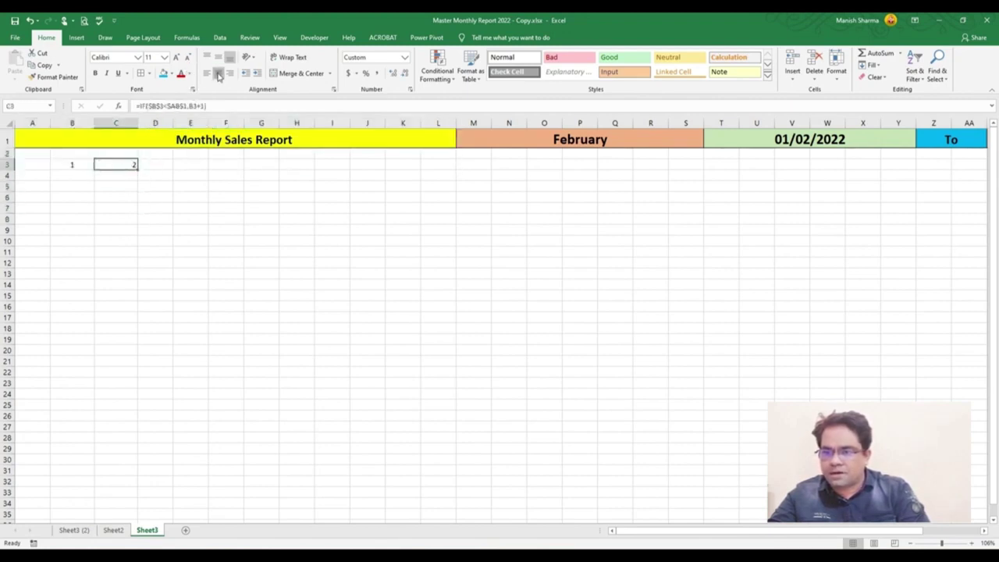
pyautogui.moveTo(139, 171); pyautogui.dragTo(948, 168)
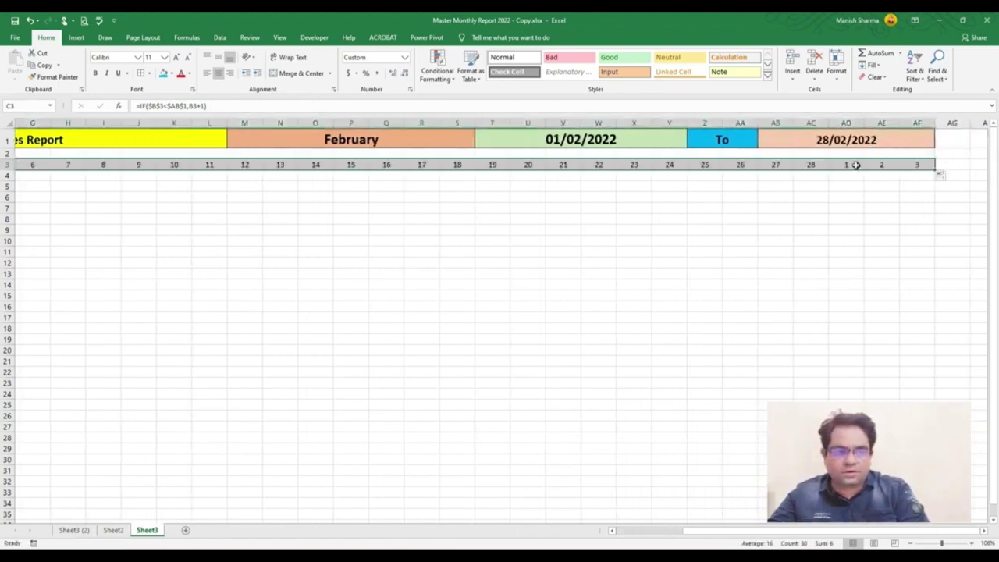
# Inspect the last day cells in row 3 around AD3 and switch the report month in M1 to January
pyautogui.moveTo(846, 165); pyautogui.dragTo(736, 173)
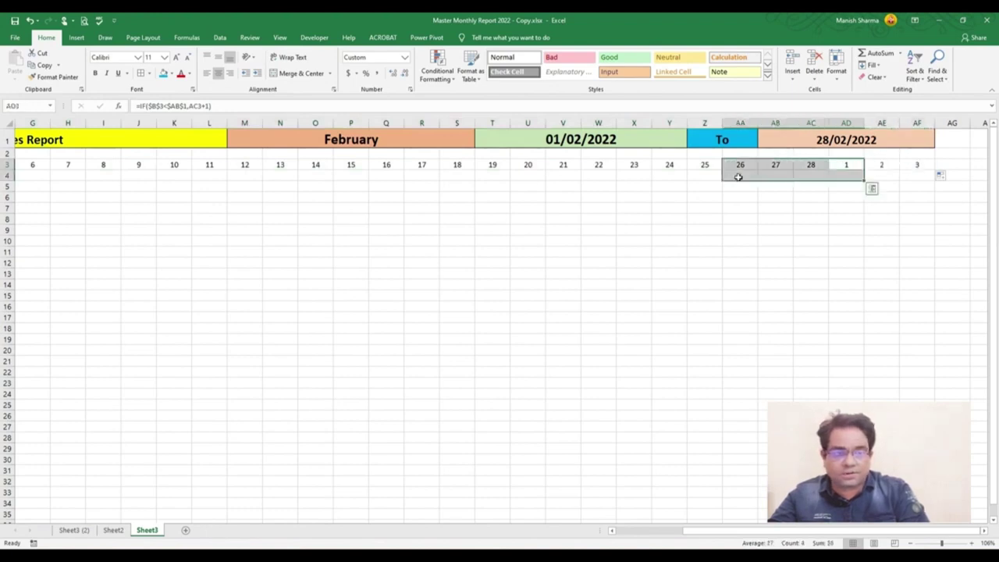
pyautogui.click(845, 165)
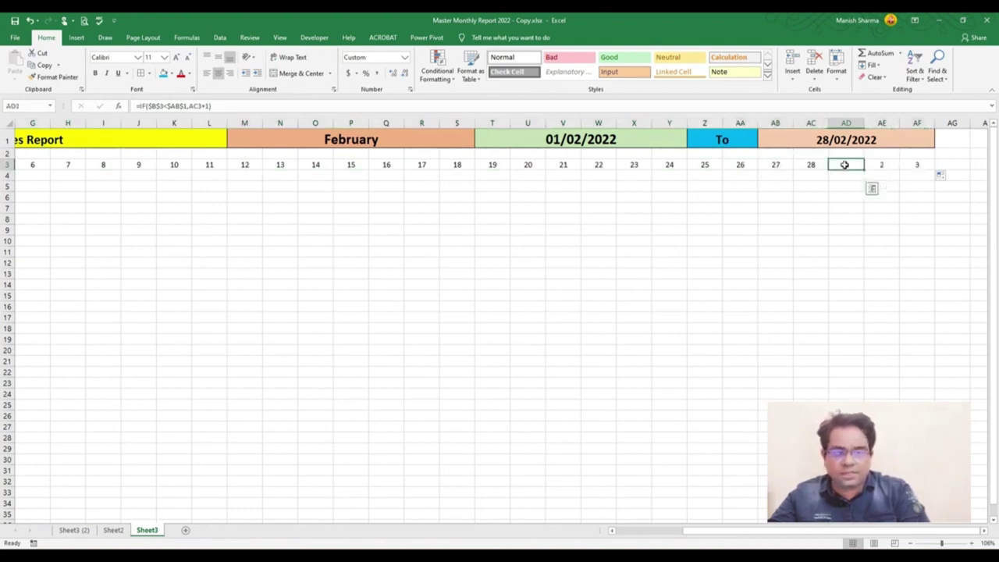
pyautogui.click(430, 139)
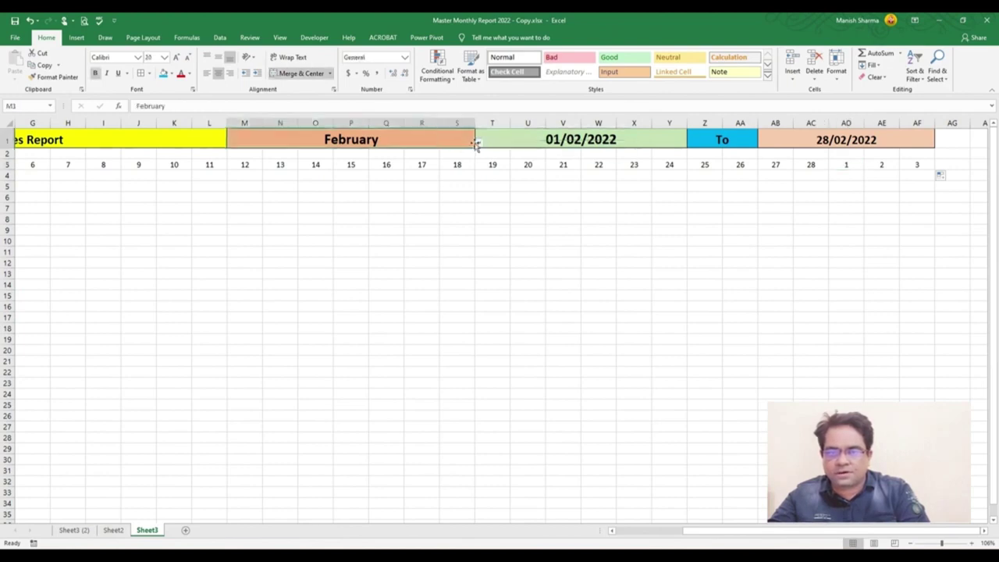
pyautogui.click(478, 144)
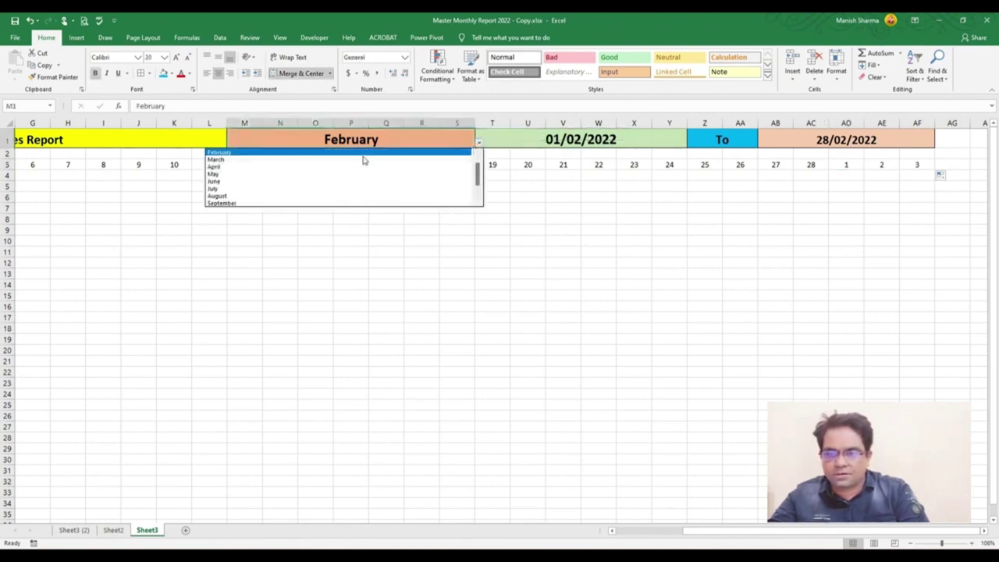
pyautogui.scroll(1, 475, 166)
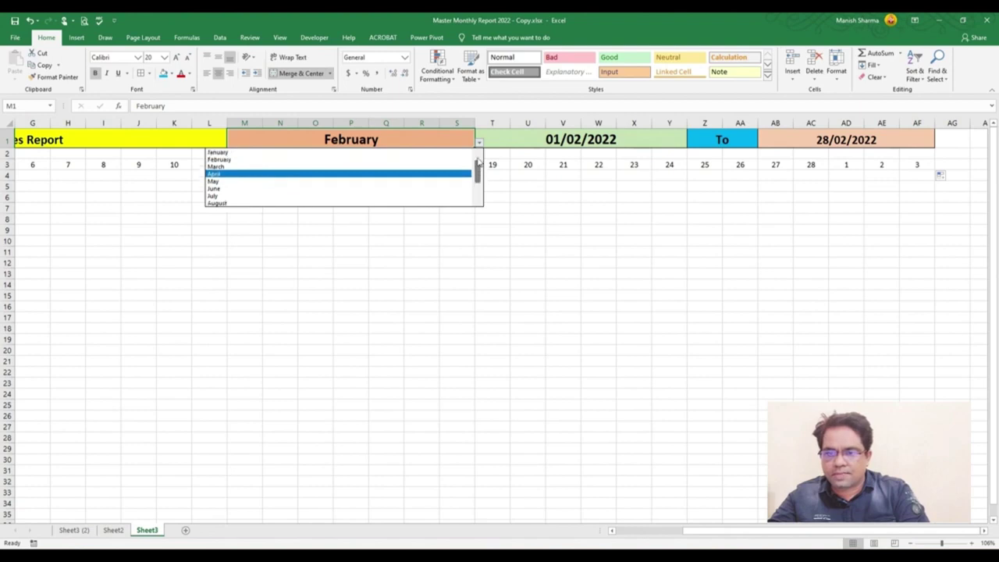
pyautogui.click(463, 153)
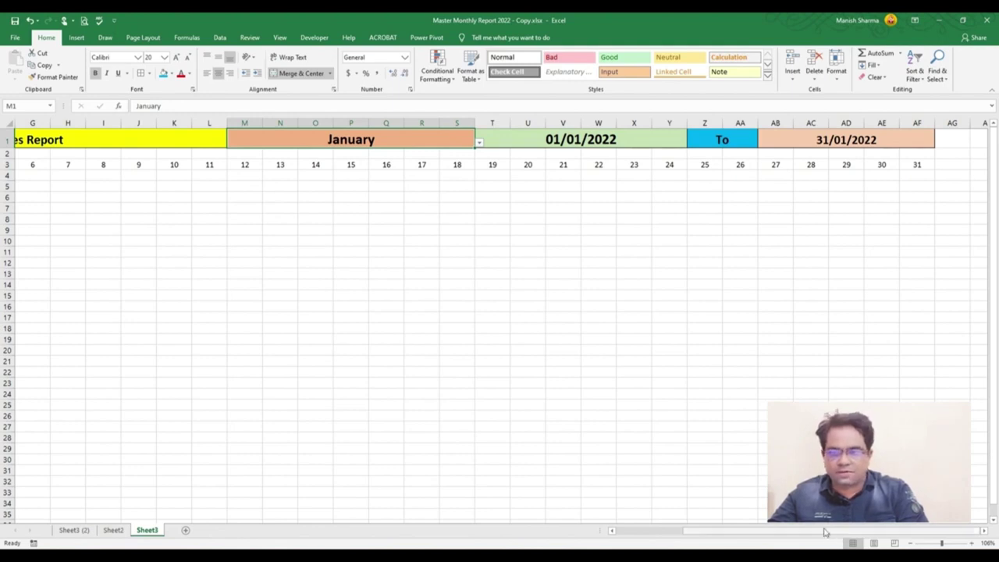
pyautogui.hscroll(-3, 831, 531)
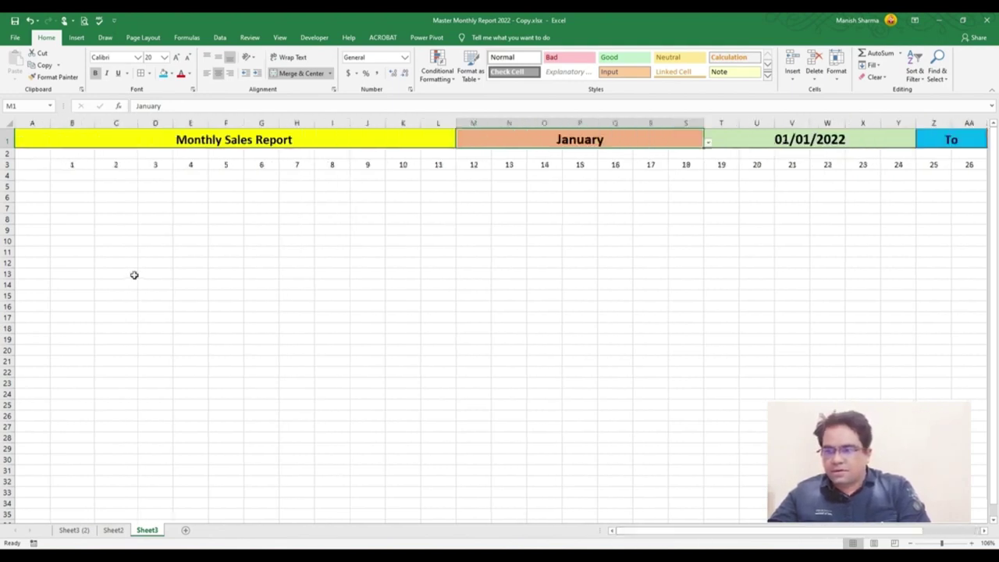
# Narrow all columns of the sheet to one uniform width that still fits the header dates
pyautogui.click(73, 125)
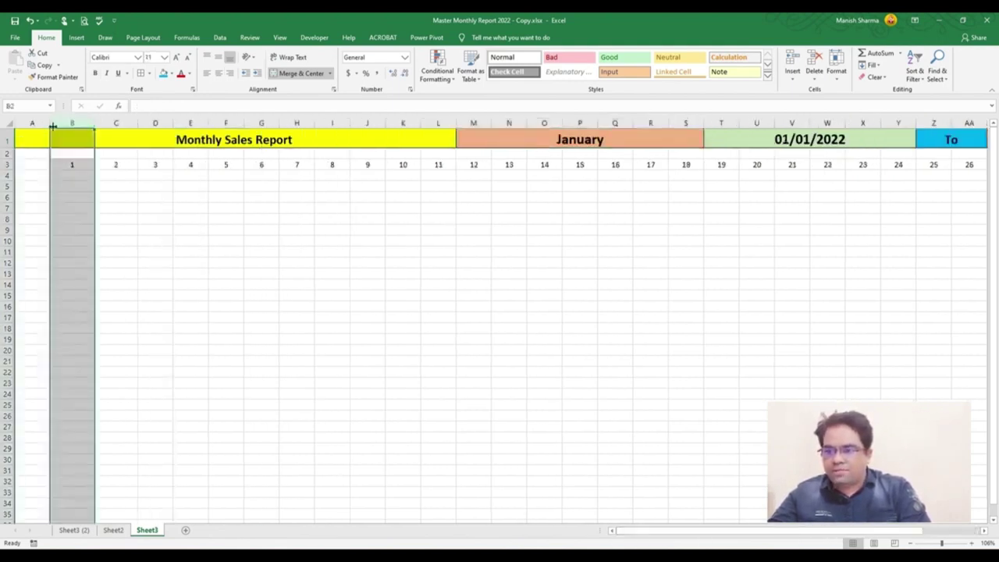
pyautogui.click(10, 121)
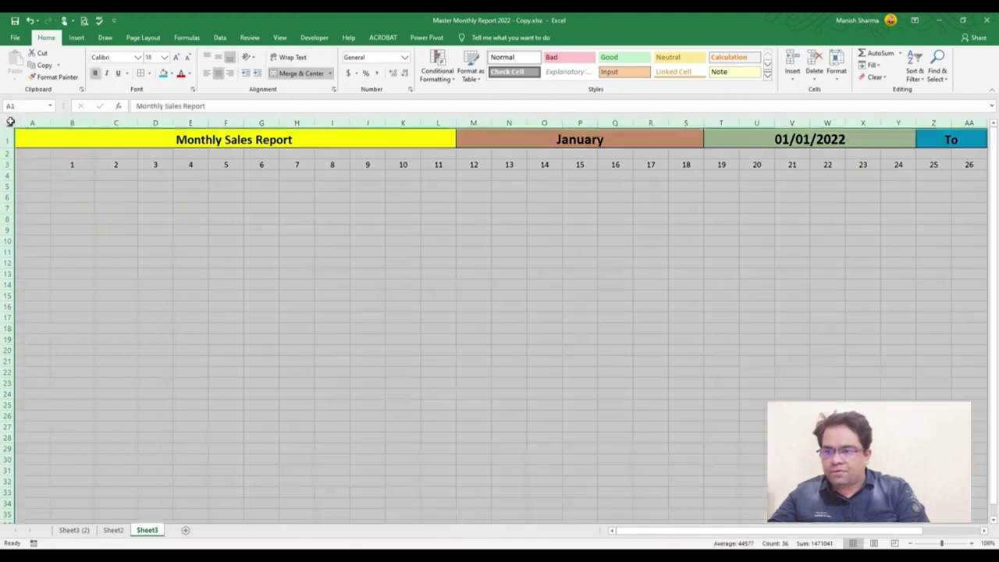
pyautogui.doubleClick(92, 122)
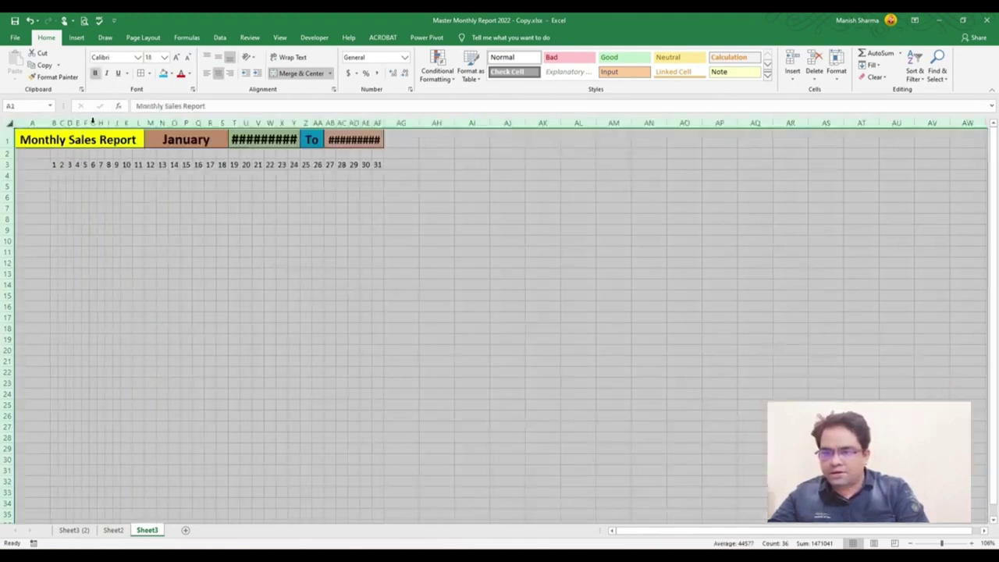
pyautogui.moveTo(301, 125); pyautogui.dragTo(320, 123)
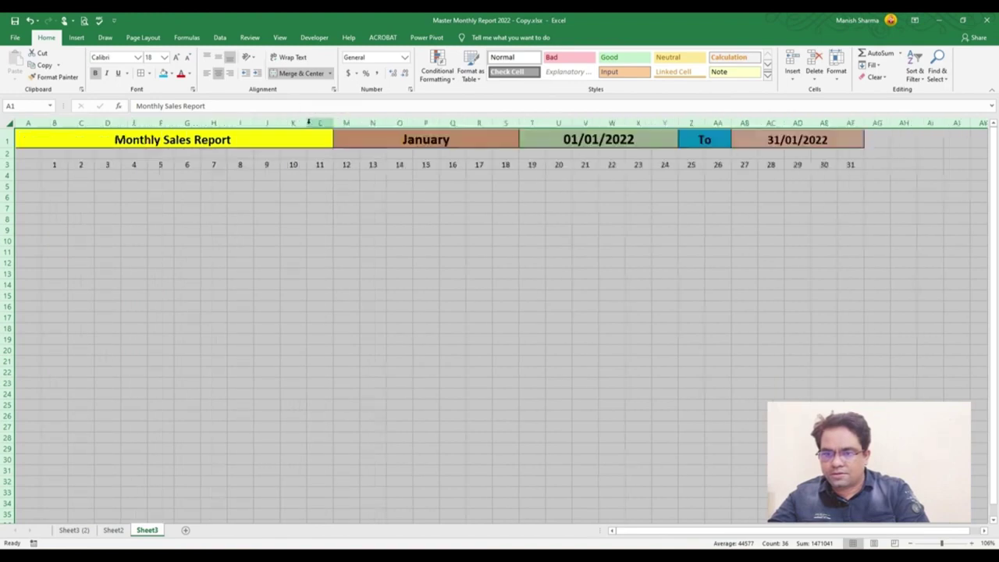
pyautogui.click(302, 212)
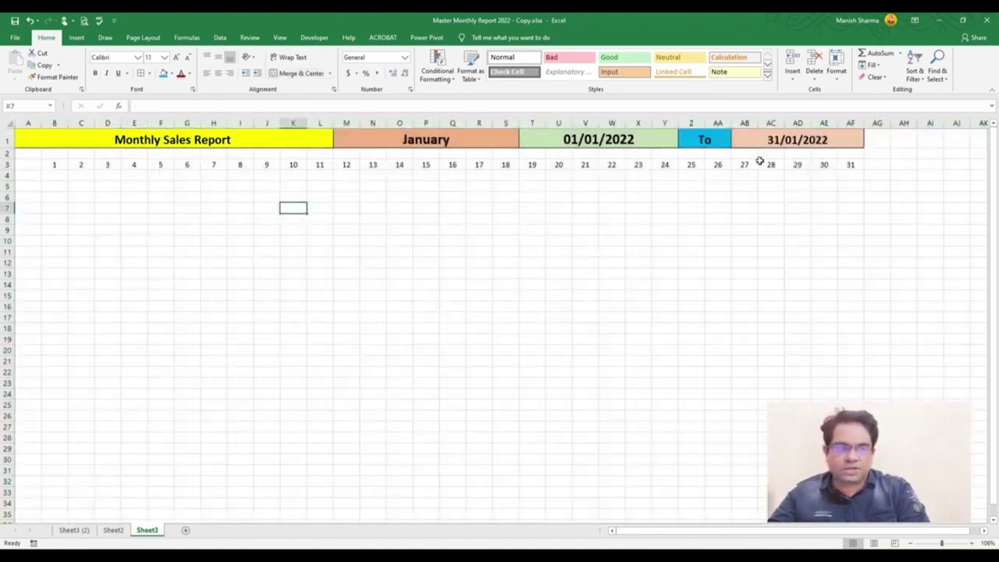
# Enter the formula =TEXT(B3,"ddd") in cell B2 to derive the weekday abbreviation from the date below
pyautogui.click(62, 154)
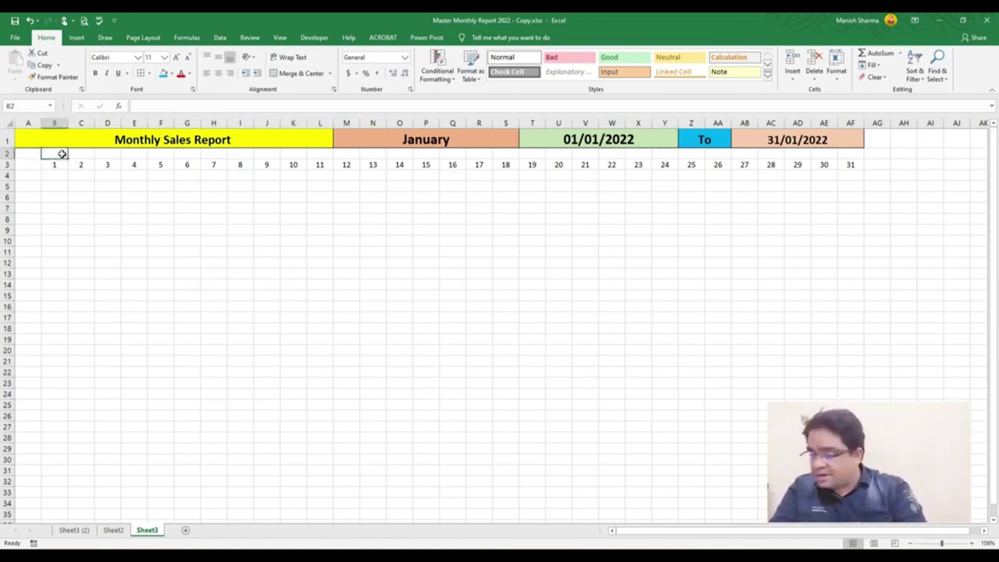
pyautogui.write('=')
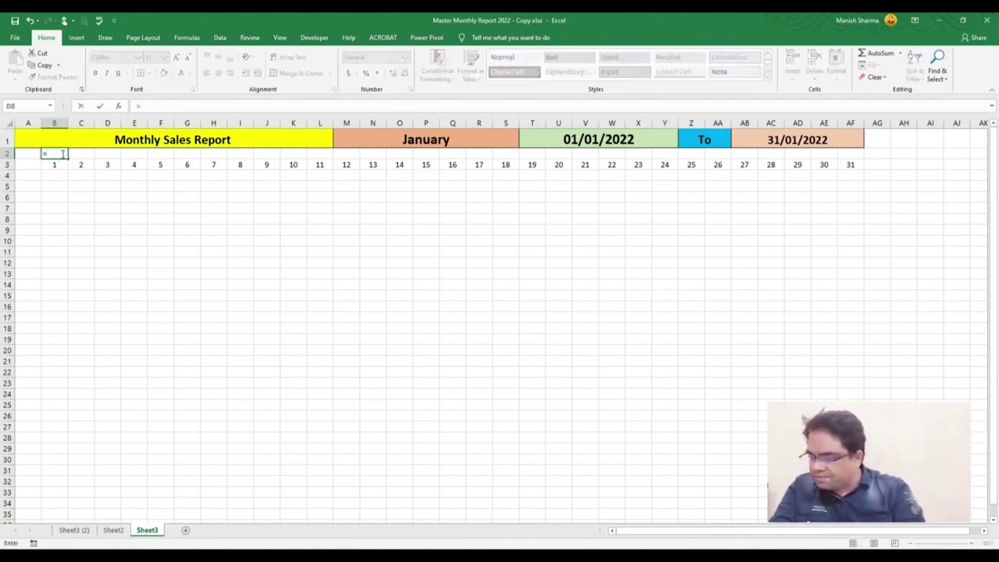
pyautogui.write('text')
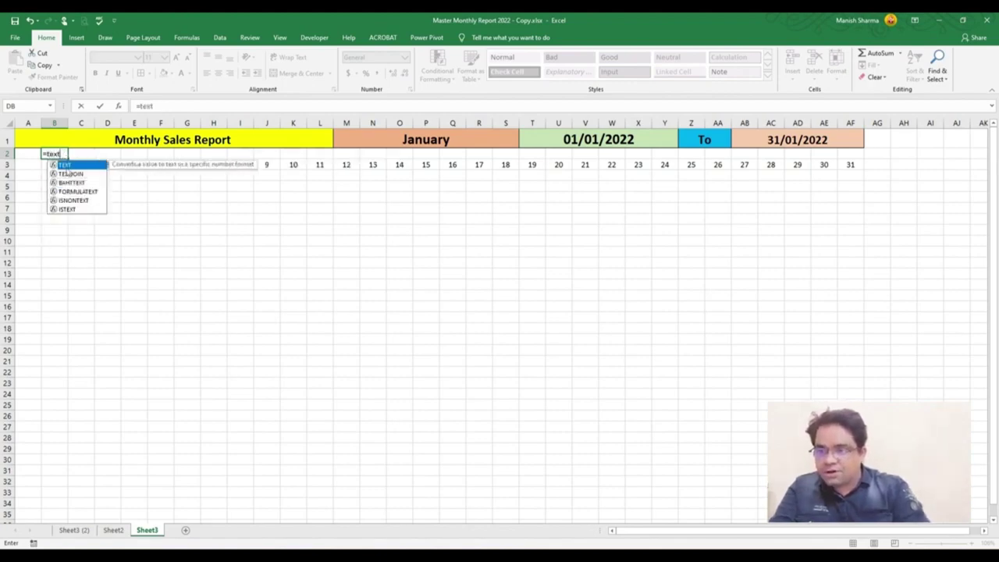
pyautogui.press('Tab')
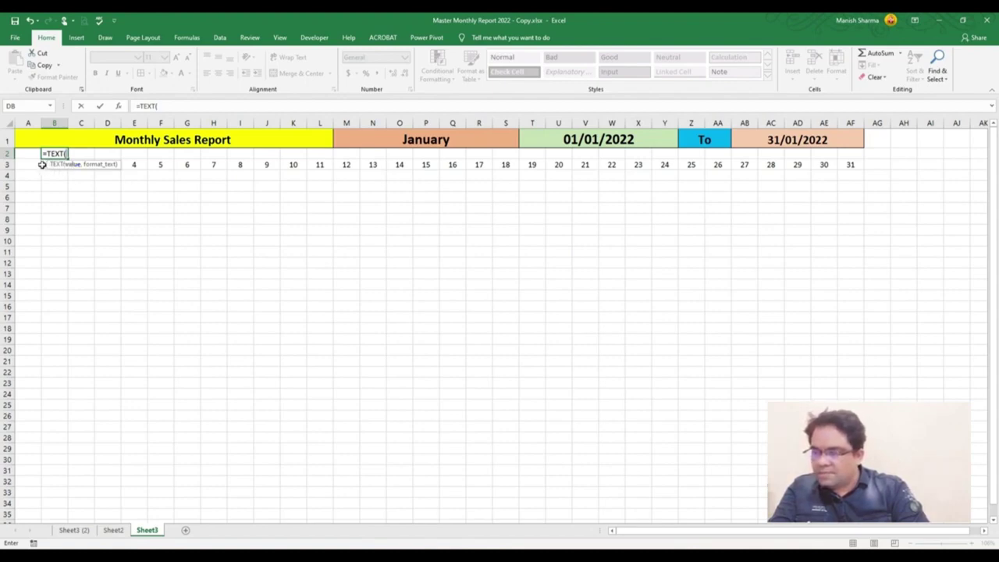
pyautogui.click(43, 166)
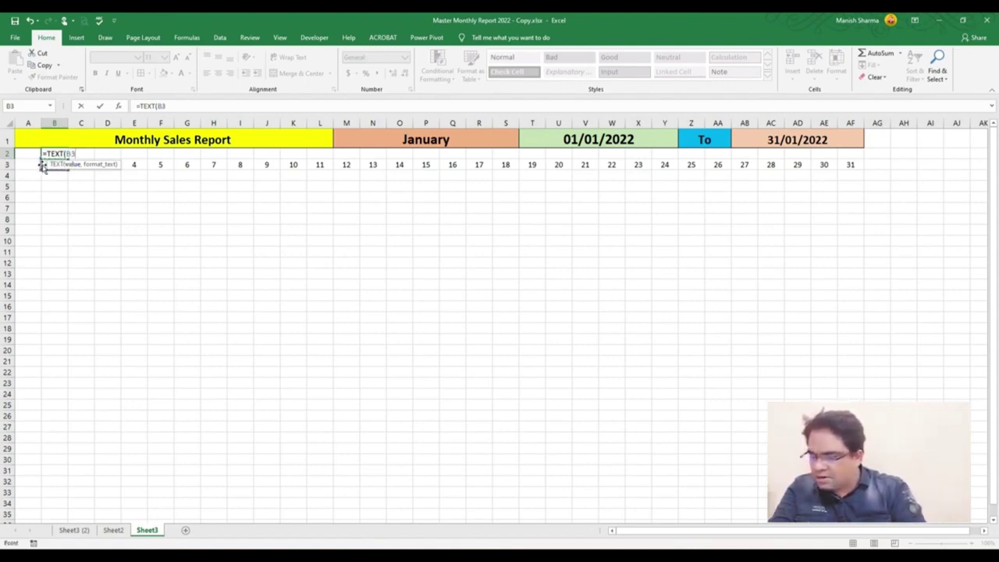
pyautogui.write(',')
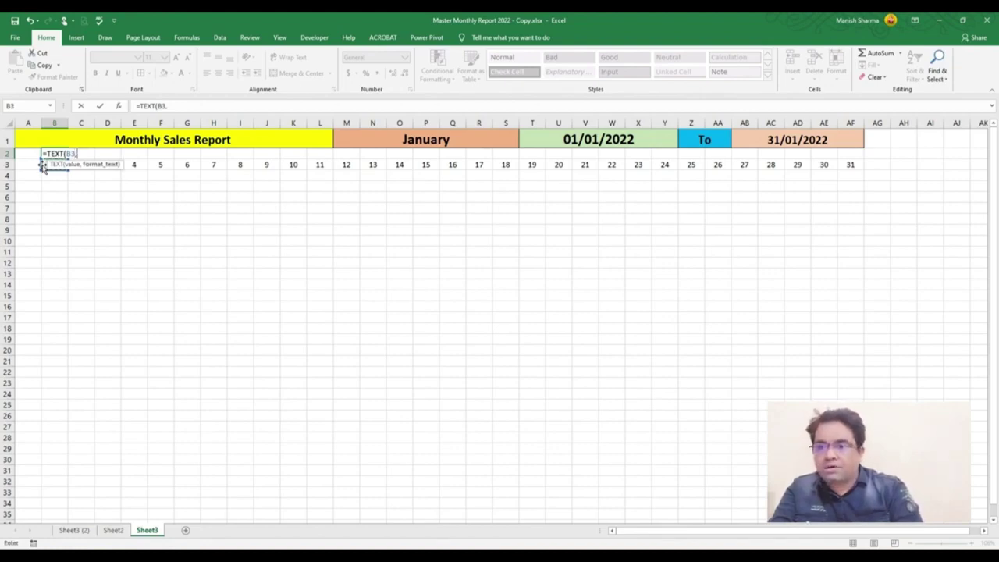
pyautogui.write('"ddd"')
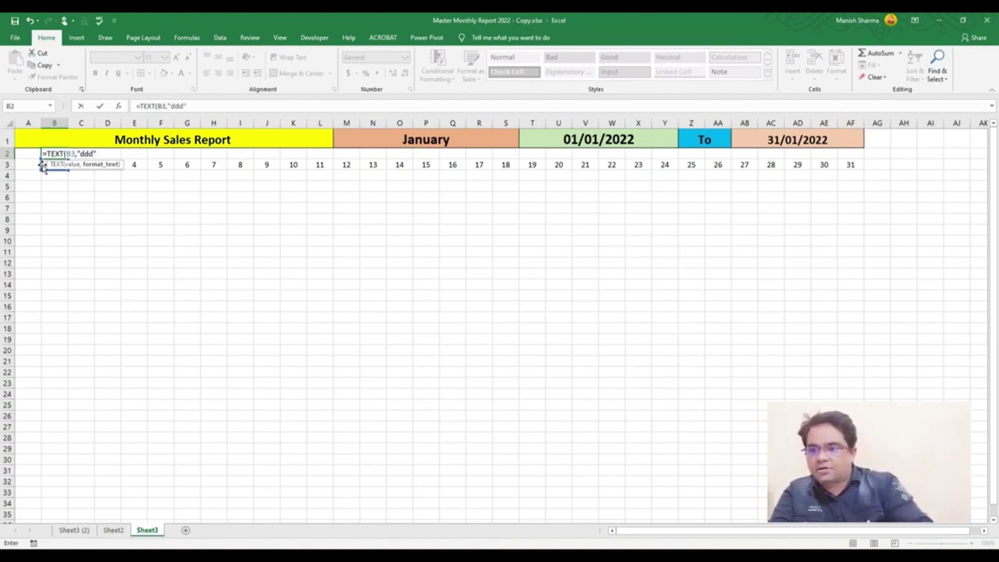
pyautogui.write(')')
pyautogui.press('Return')
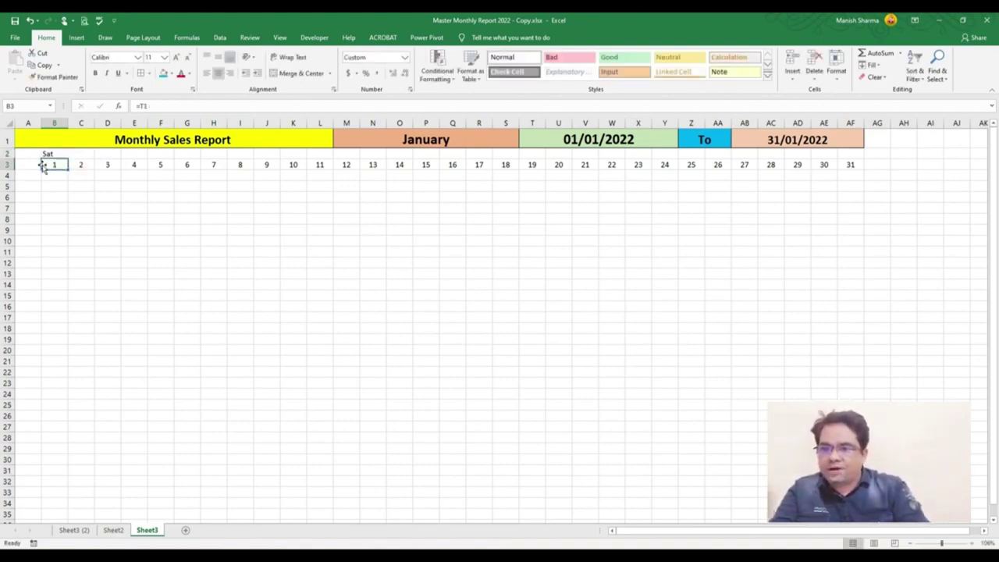
# Fill the weekday formula from B2 across row 2 through AF2 and center the filled cells
pyautogui.click(48, 153)
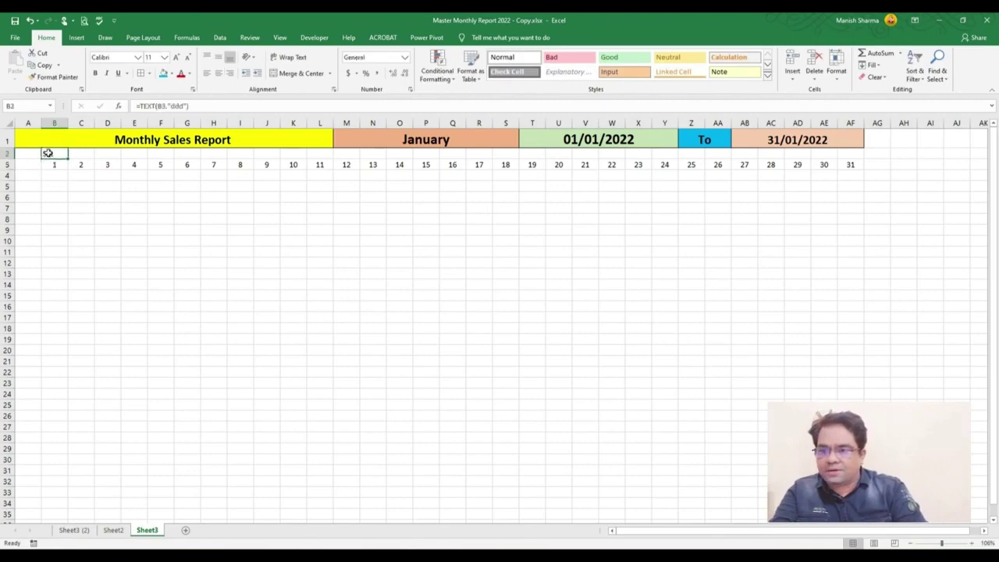
pyautogui.moveTo(70, 158); pyautogui.dragTo(872, 107)
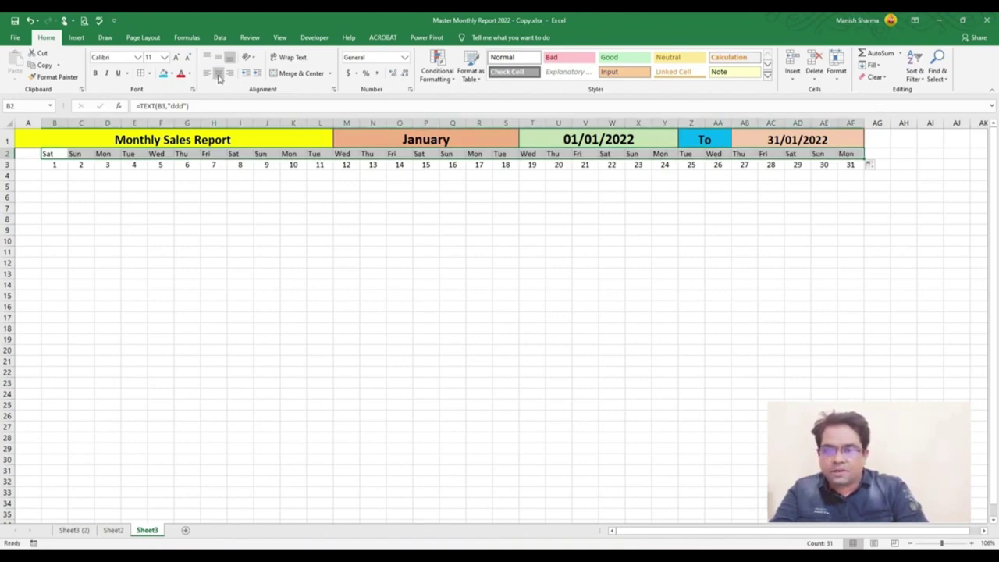
pyautogui.click(219, 75)
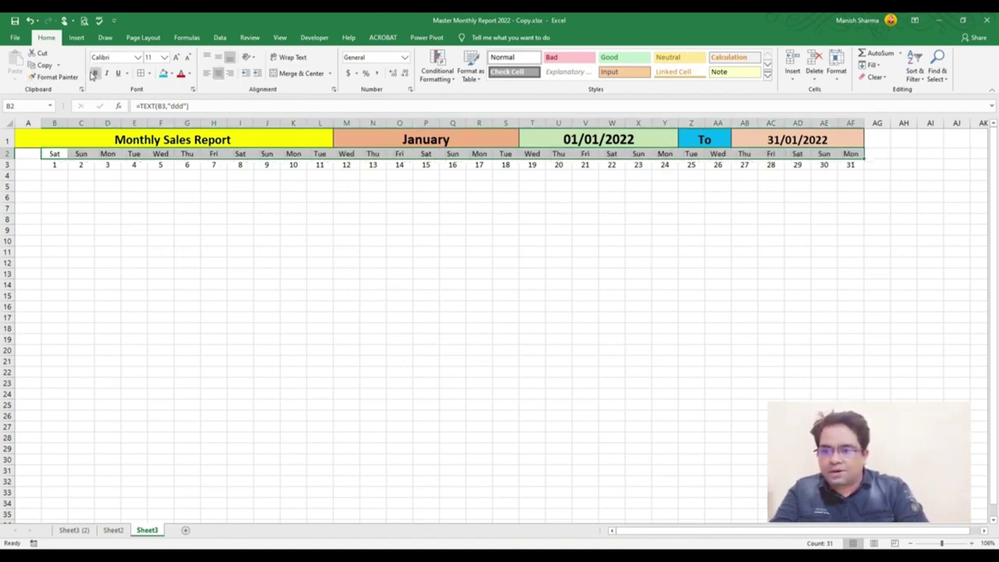
# Make the weekday names in row 2 and the day numbers in row 3 bold
pyautogui.click(95, 74)
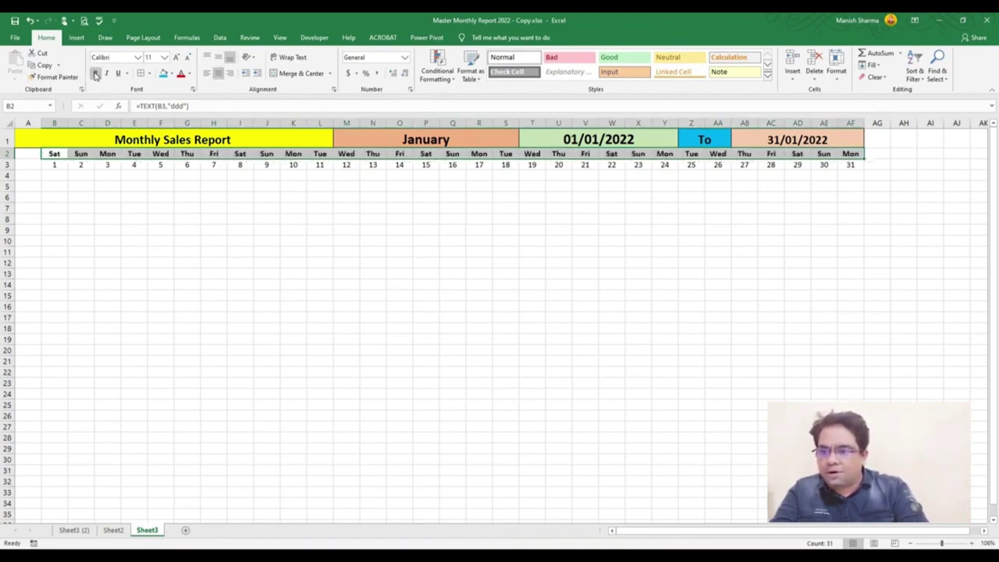
pyautogui.click(6, 165)
pyautogui.click(95, 75)
# Highlight cells in B2:AF2 containing the text SUN with Light Red Fill with Dark Red Text using conditional formatting
pyautogui.moveTo(57, 154); pyautogui.dragTo(852, 156)
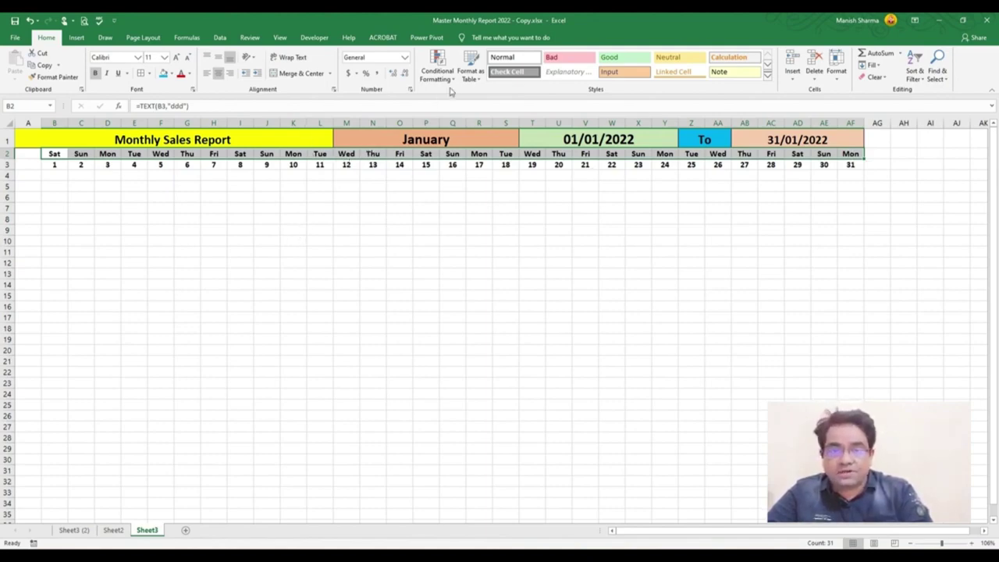
pyautogui.click(453, 81)
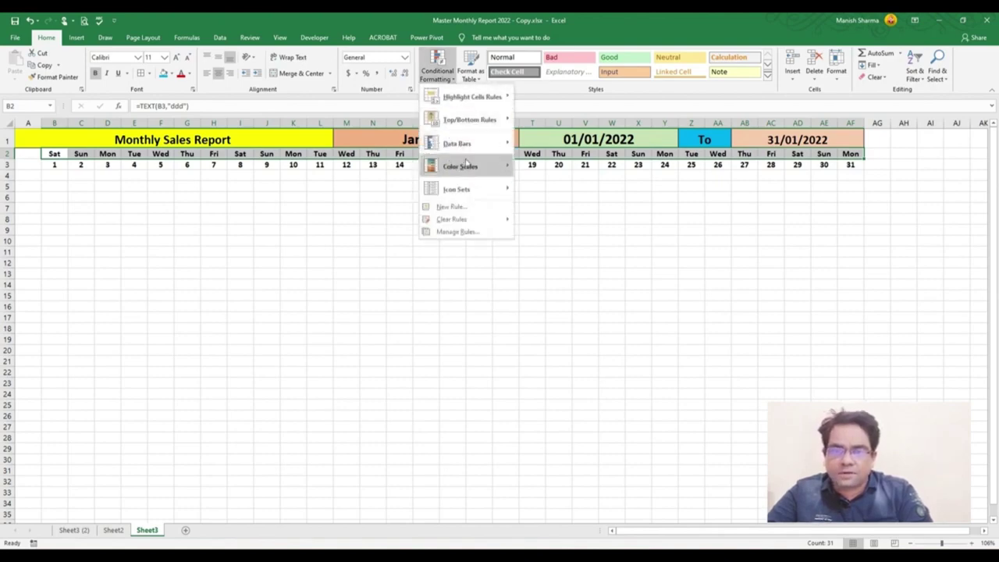
pyautogui.moveTo(475, 97)
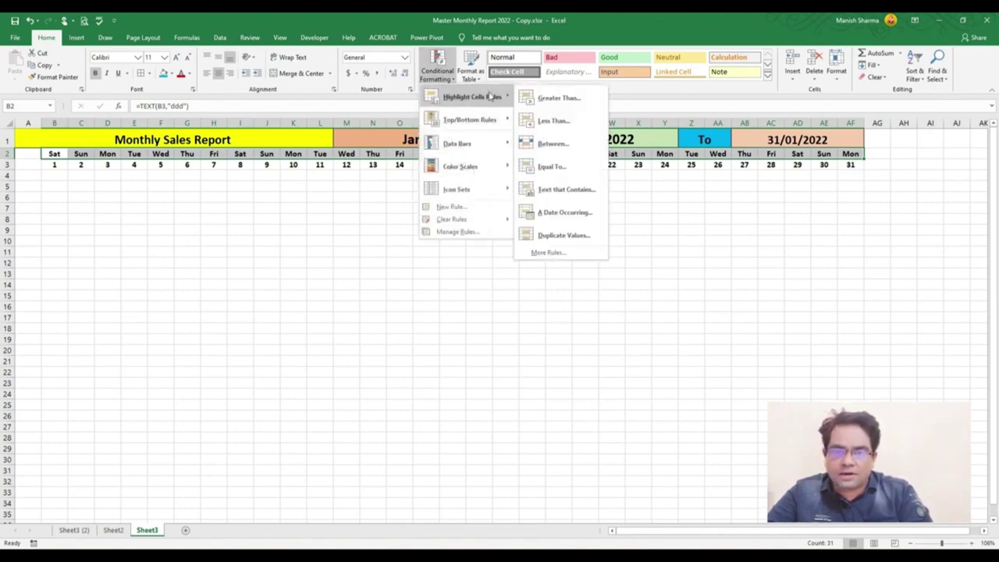
pyautogui.click(574, 196)
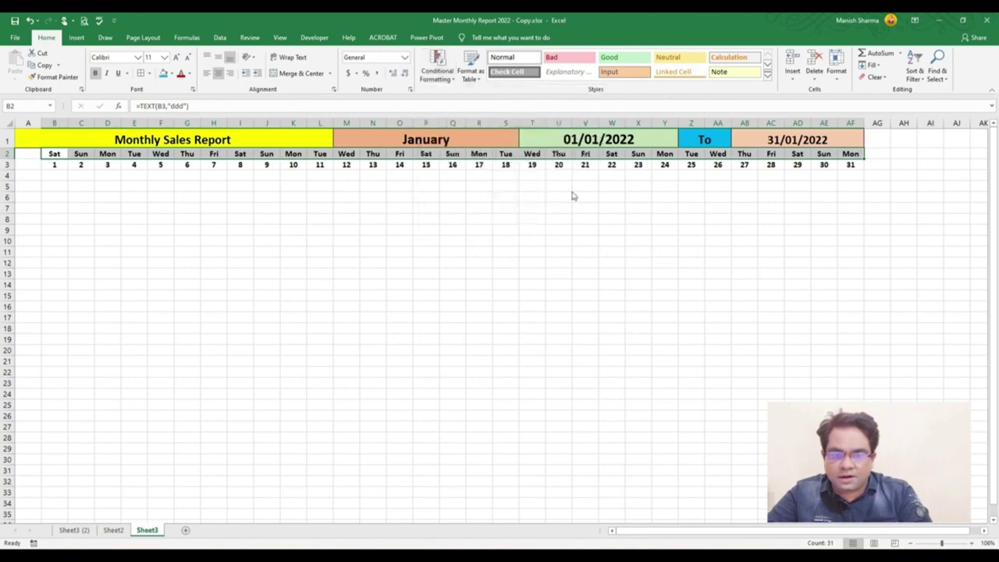
pyautogui.write('sun')
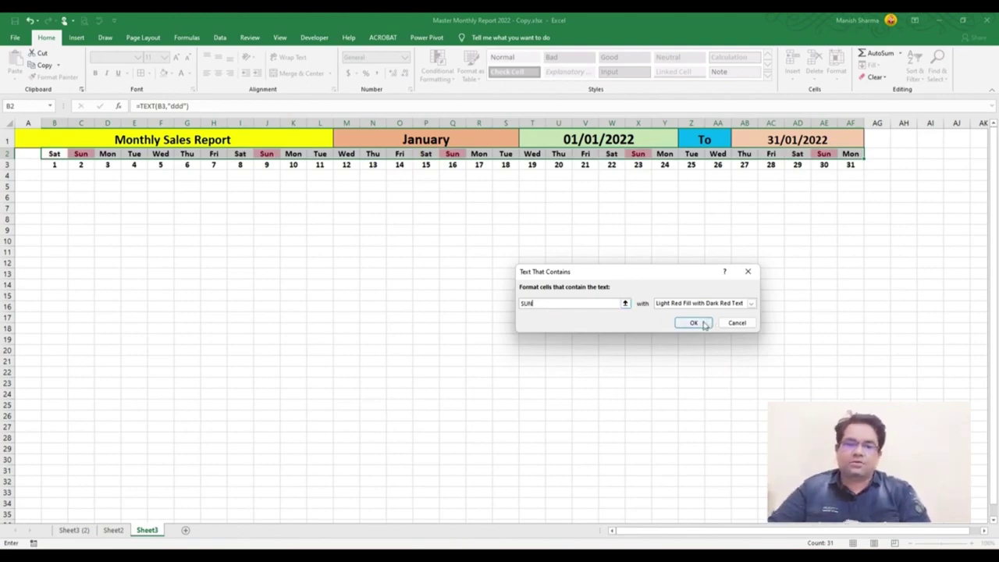
pyautogui.click(694, 323)
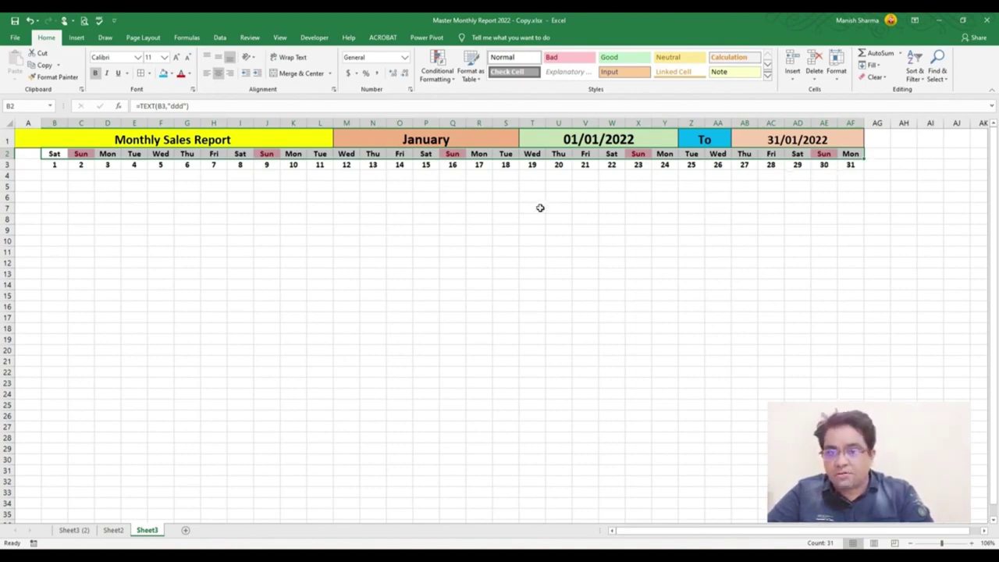
# Switch the report month in M1 to November
pyautogui.click(470, 138)
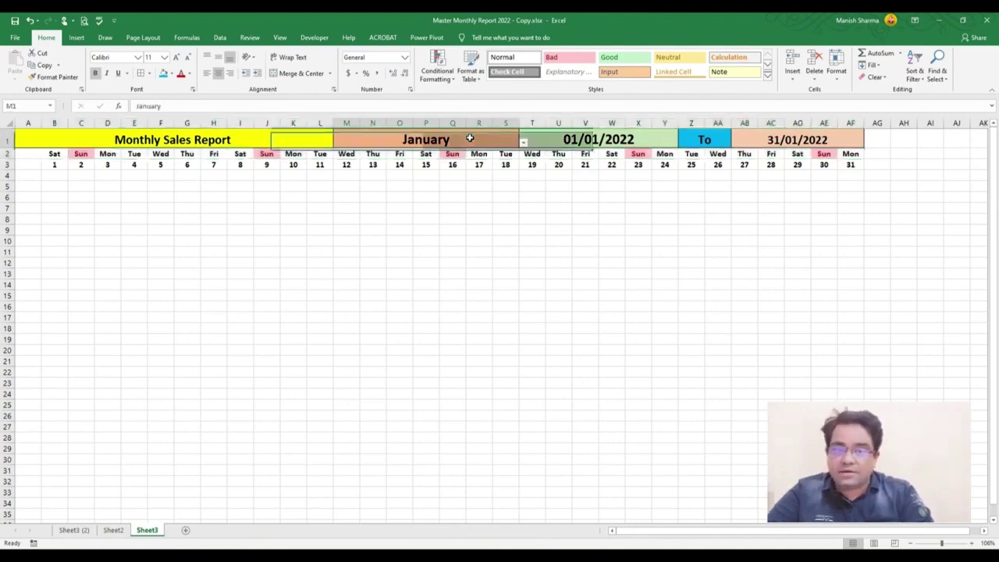
pyautogui.click(523, 143)
pyautogui.moveTo(523, 177); pyautogui.dragTo(524, 191)
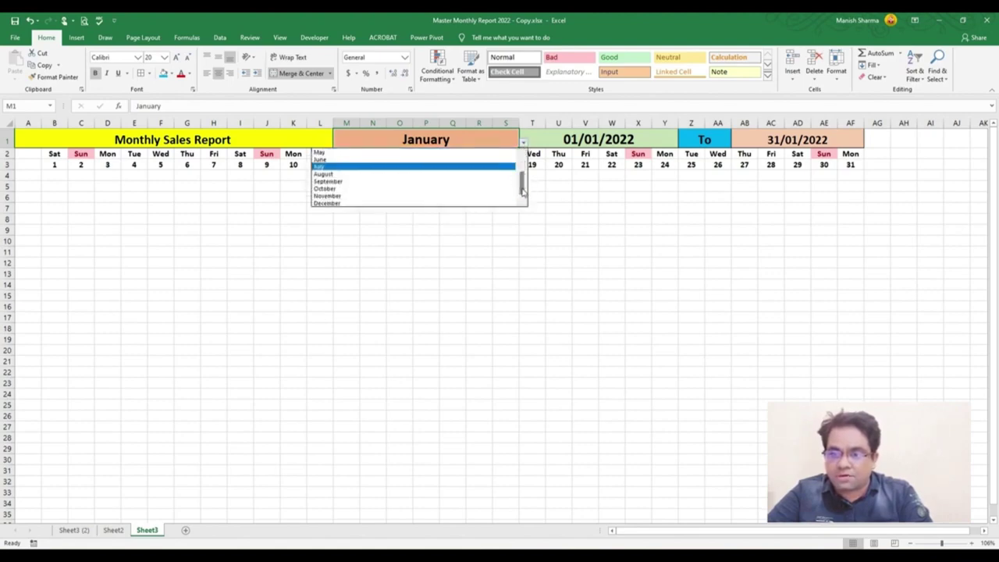
pyautogui.click(400, 196)
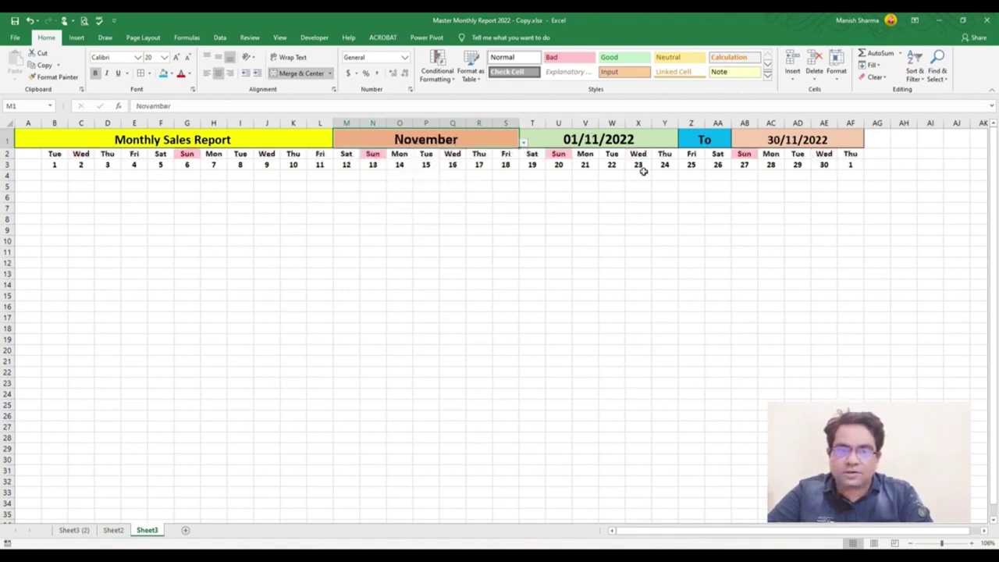
# Merge and center the blank cells A2:A3 beside the weekday and day-number rows
pyautogui.moveTo(640, 165); pyautogui.dragTo(640, 154)
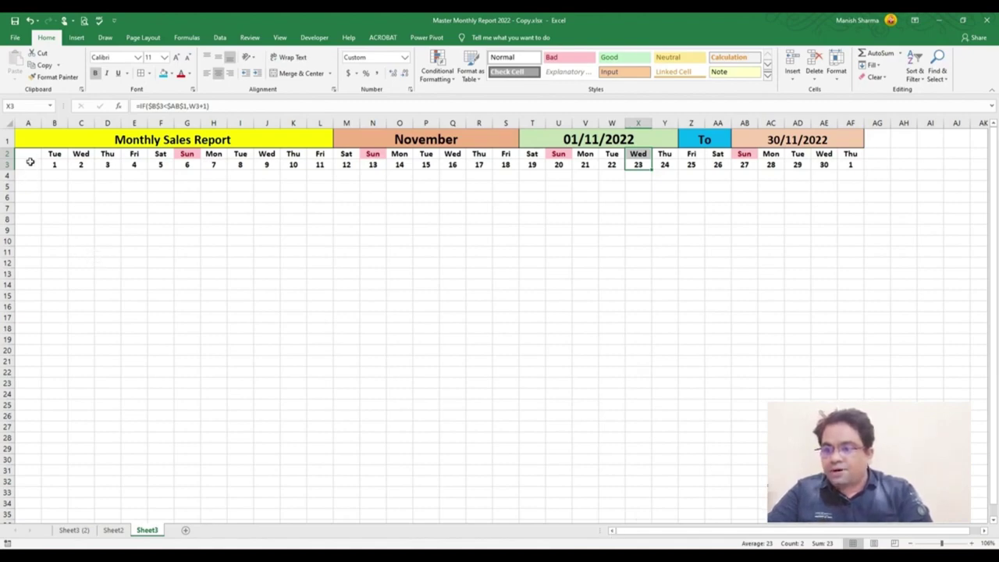
pyautogui.moveTo(29, 154); pyautogui.dragTo(30, 164)
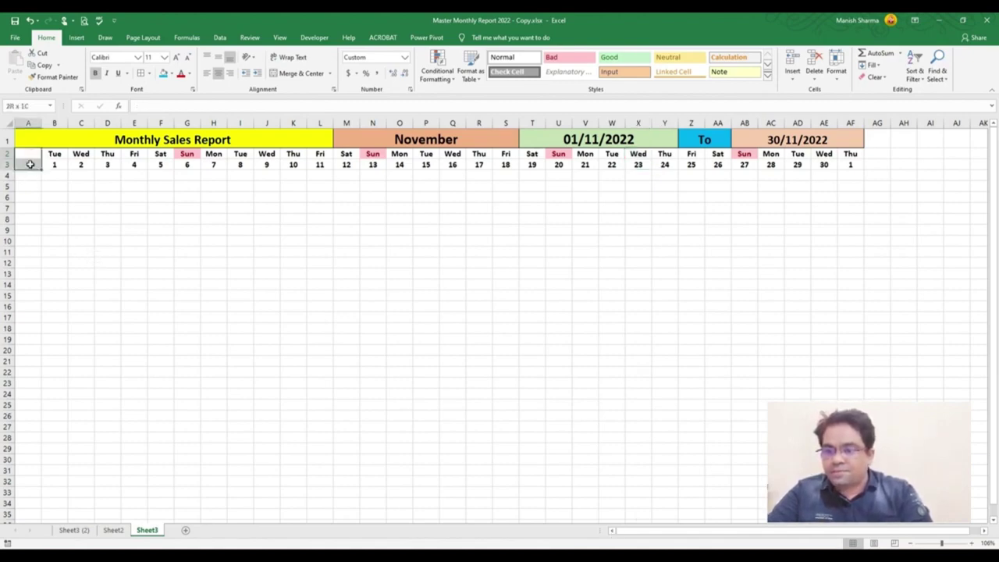
pyautogui.click(303, 75)
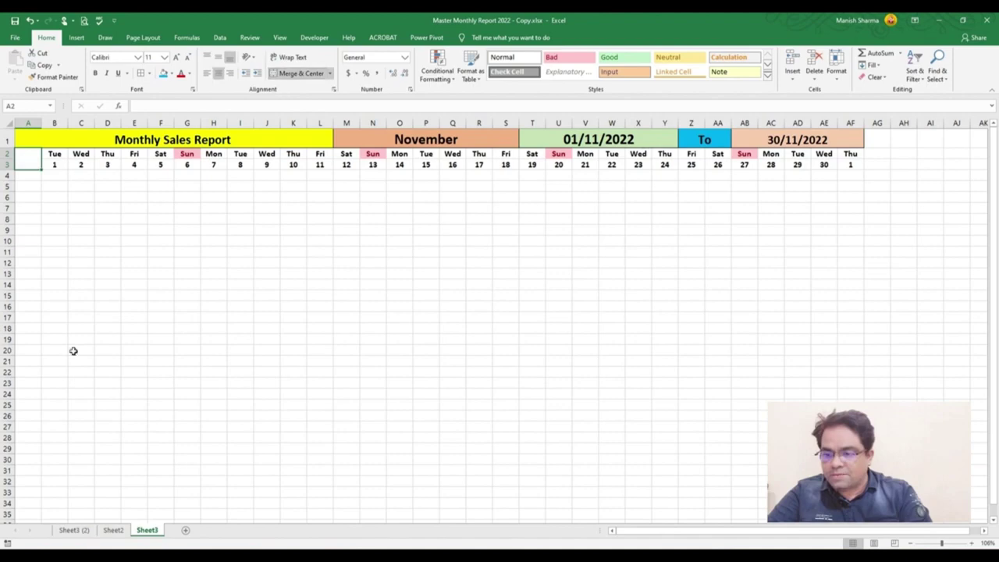
# Copy the product names TV through PS4 from A3:A7 of Sheet3 (2) into Sheet3 starting at A4
pyautogui.click(77, 532)
pyautogui.moveTo(78, 197); pyautogui.dragTo(62, 291)
pyautogui.hotkey('ctrl', 'c')
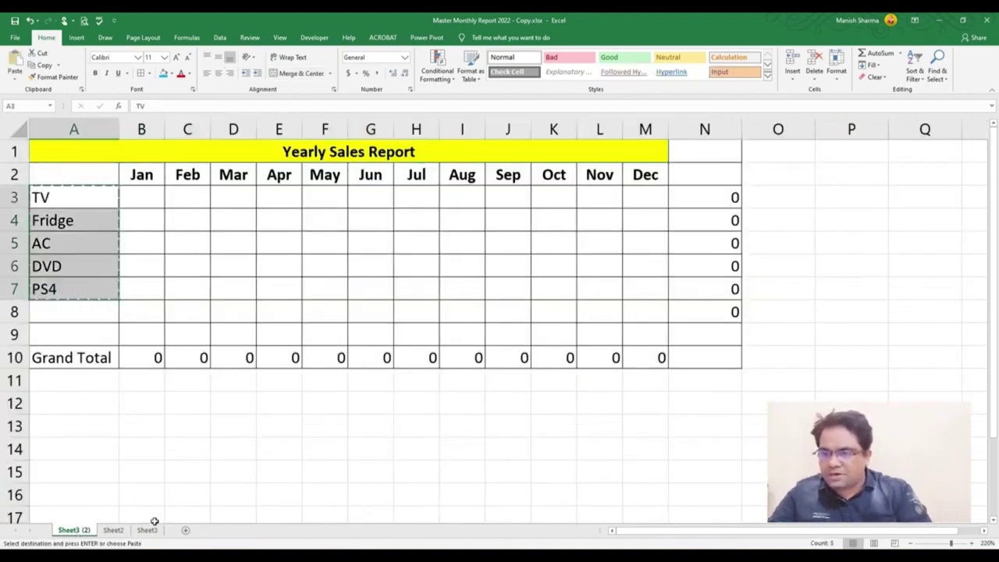
pyautogui.click(148, 530)
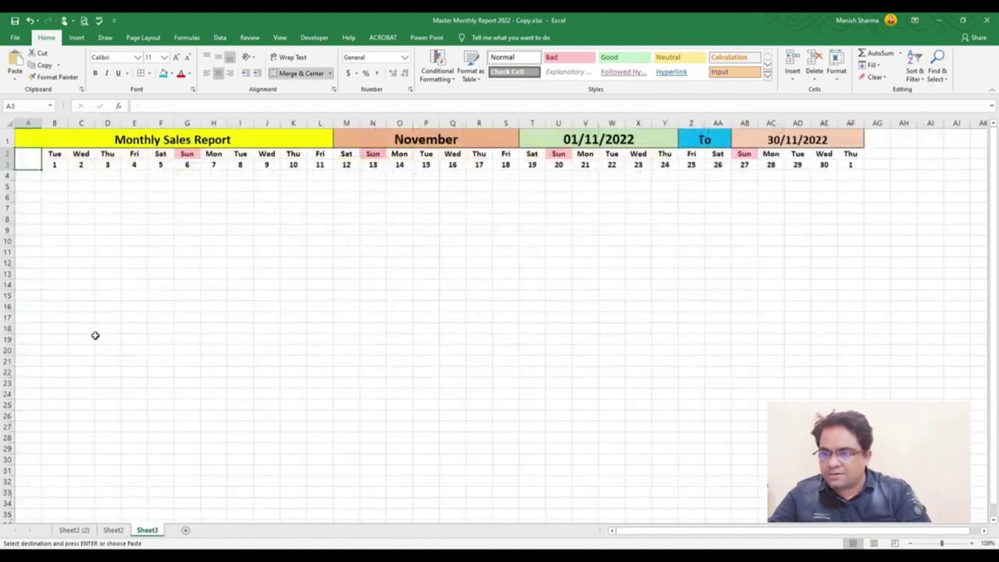
pyautogui.click(32, 176)
pyautogui.hotkey('ctrl', 'v')
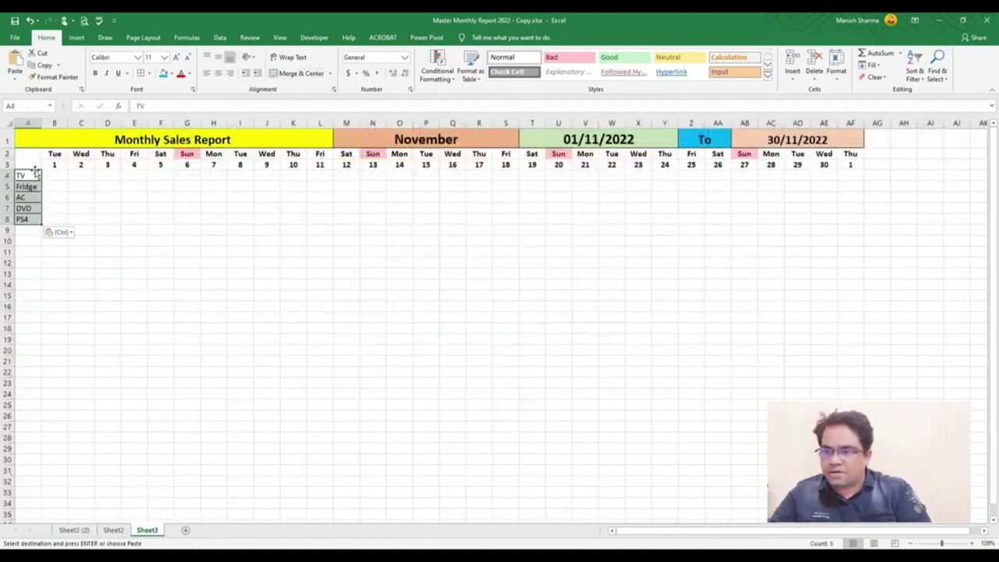
# Apply all borders to the data entry range B4:AG9 beside the product names
pyautogui.moveTo(54, 173); pyautogui.dragTo(60, 225)
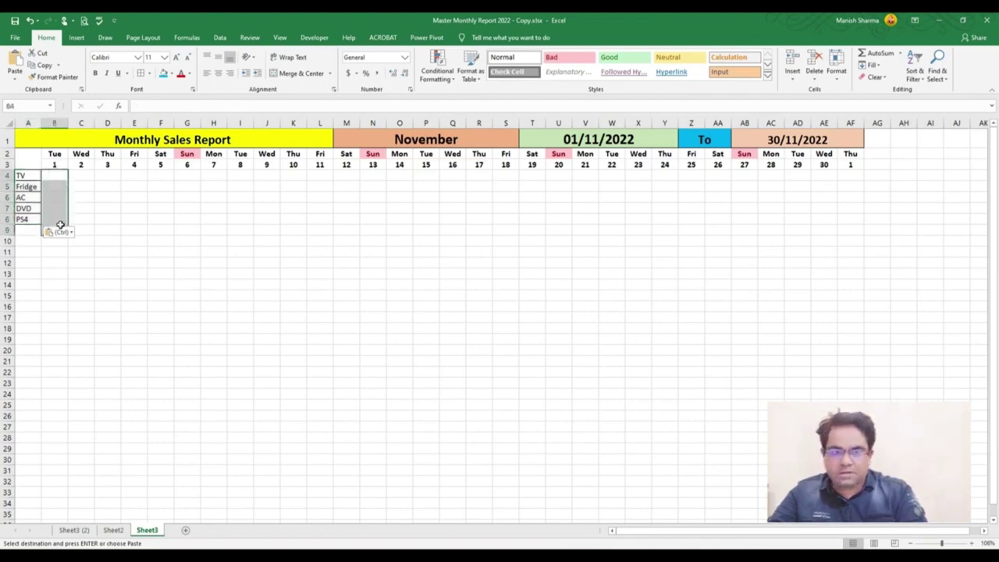
pyautogui.hotkey('shift', 'Right')
pyautogui.hotkey('shift', 'Right')
pyautogui.hotkey('shift', 'Right')
pyautogui.hotkey('shift', 'Right')
pyautogui.hotkey('shift', 'Right')
pyautogui.hotkey('shift', 'Right')
pyautogui.hotkey('shift', 'Right')
pyautogui.hotkey('shift', 'Right')
pyautogui.hotkey('shift', 'Right')
pyautogui.hotkey('shift', 'Right')
pyautogui.hotkey('shift', 'Right')
pyautogui.hotkey('shift', 'Right')
pyautogui.hotkey('shift', 'Right')
pyautogui.hotkey('shift', 'Right')
pyautogui.hotkey('shift', 'Right')
pyautogui.hotkey('shift', 'Right')
pyautogui.hotkey('shift', 'Right')
pyautogui.hotkey('shift', 'Right')
pyautogui.hotkey('shift', 'Right')
pyautogui.hotkey('shift', 'Right')
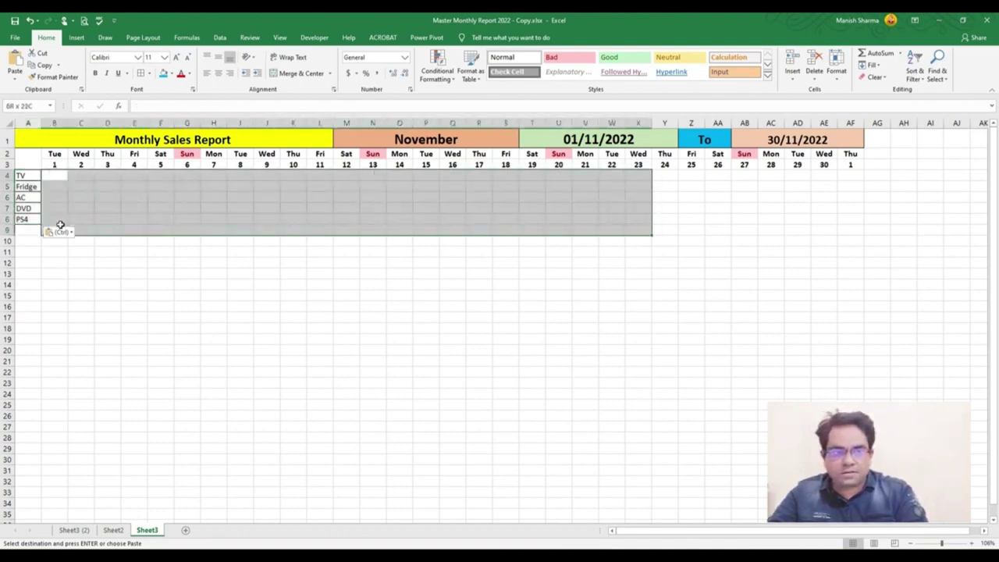
pyautogui.hotkey('shift', 'Right')
pyautogui.hotkey('shift', 'Right')
pyautogui.hotkey('shift', 'Right')
pyautogui.hotkey('shift', 'Right')
pyautogui.hotkey('shift', 'Right')
pyautogui.hotkey('shift', 'Right')
pyautogui.hotkey('shift', 'Right')
pyautogui.hotkey('shift', 'Right')
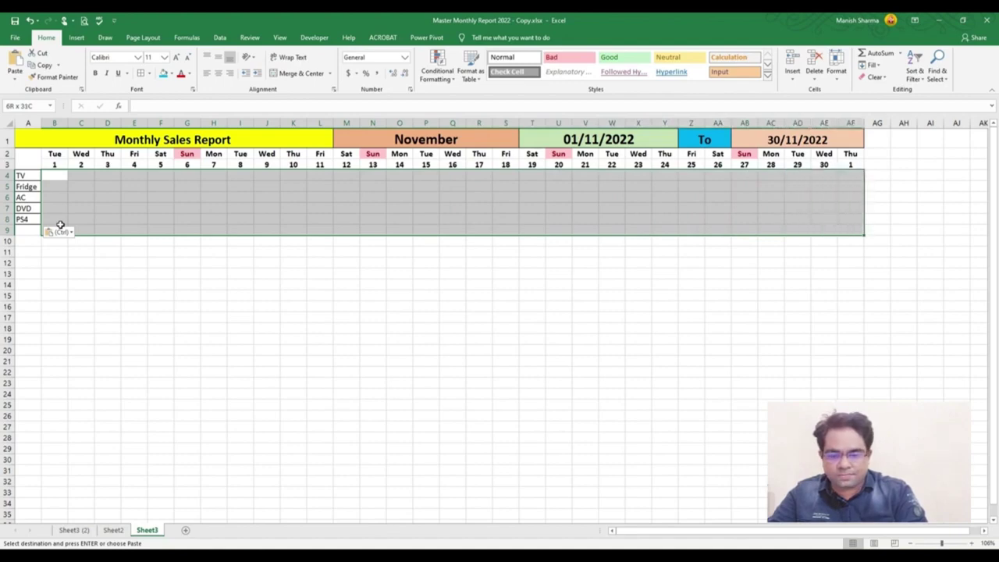
pyautogui.hotkey('shift', 'Right')
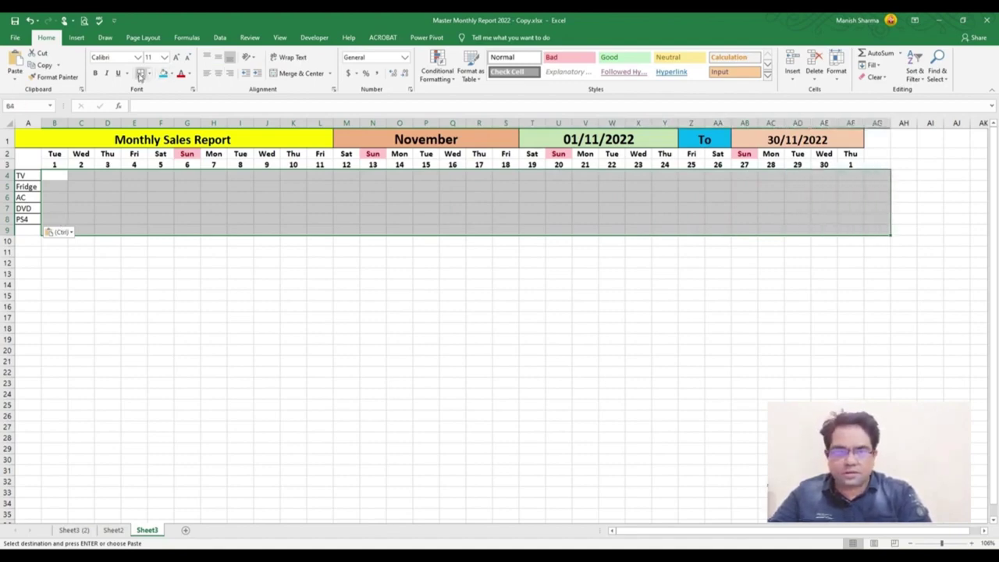
pyautogui.click(141, 75)
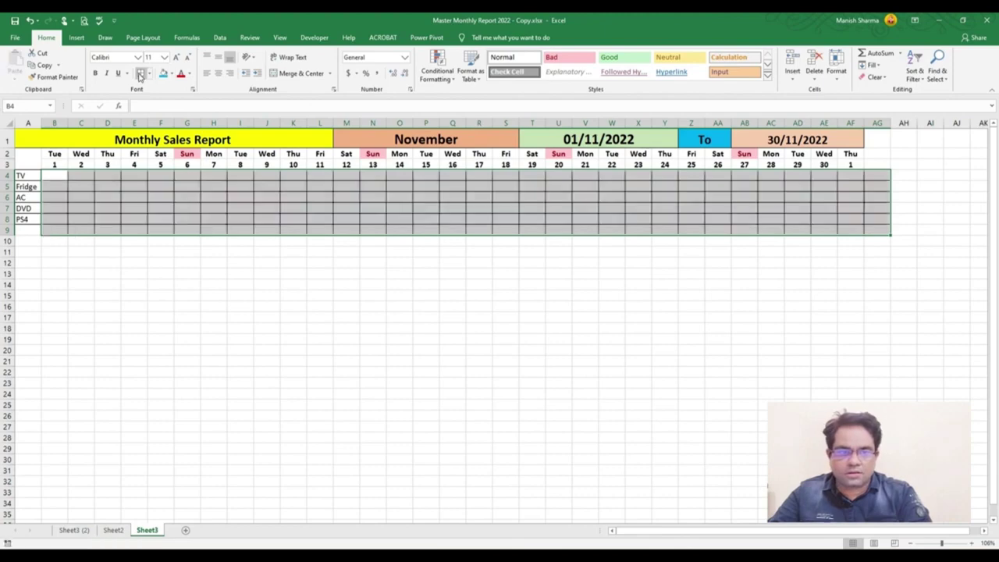
# Enter 0 in AF3, and delete the surplus day column AF after November 30
pyautogui.click(853, 164)
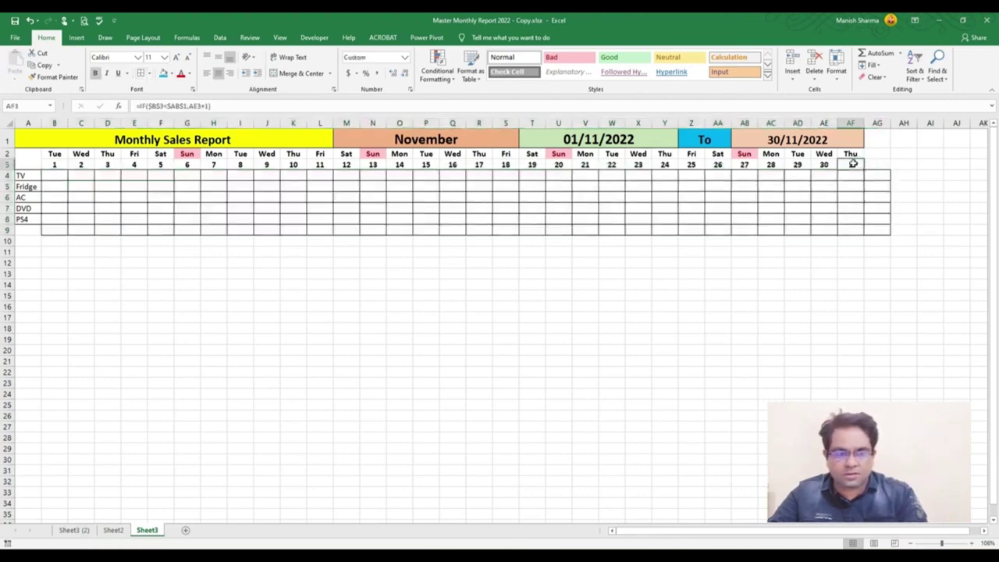
pyautogui.write('0')
pyautogui.press('Return')
pyautogui.click(853, 164)
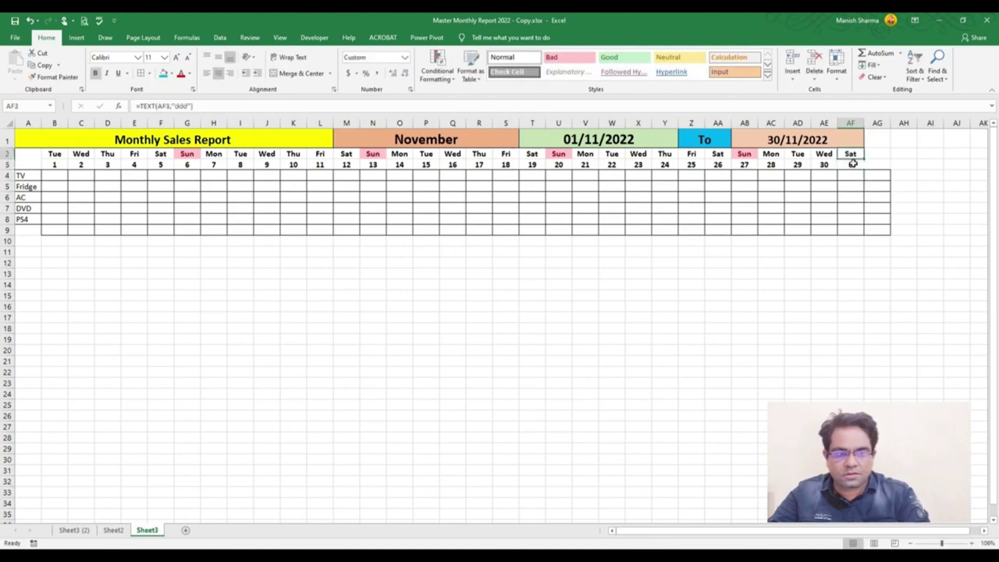
pyautogui.click(851, 124)
pyautogui.hotkey('ctrl', '-')
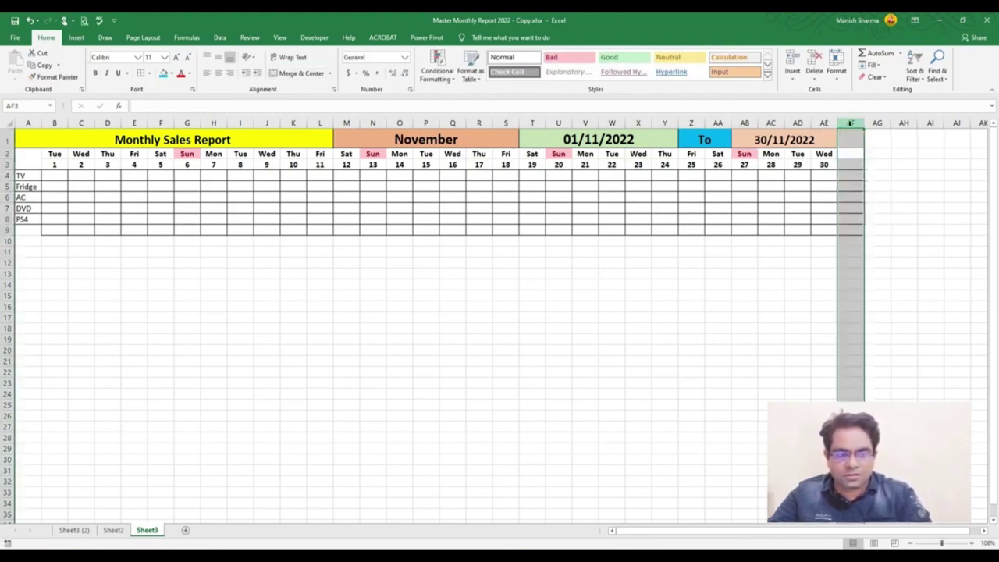
# Undo the deletion of the surplus day column AF
pyautogui.click(797, 268)
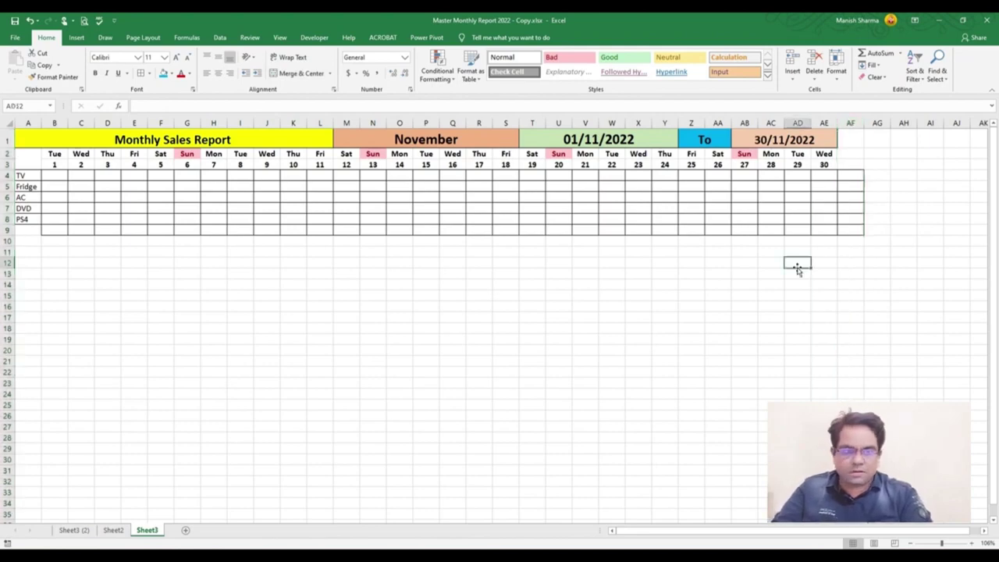
pyautogui.hotkey('ctrl', 'z')
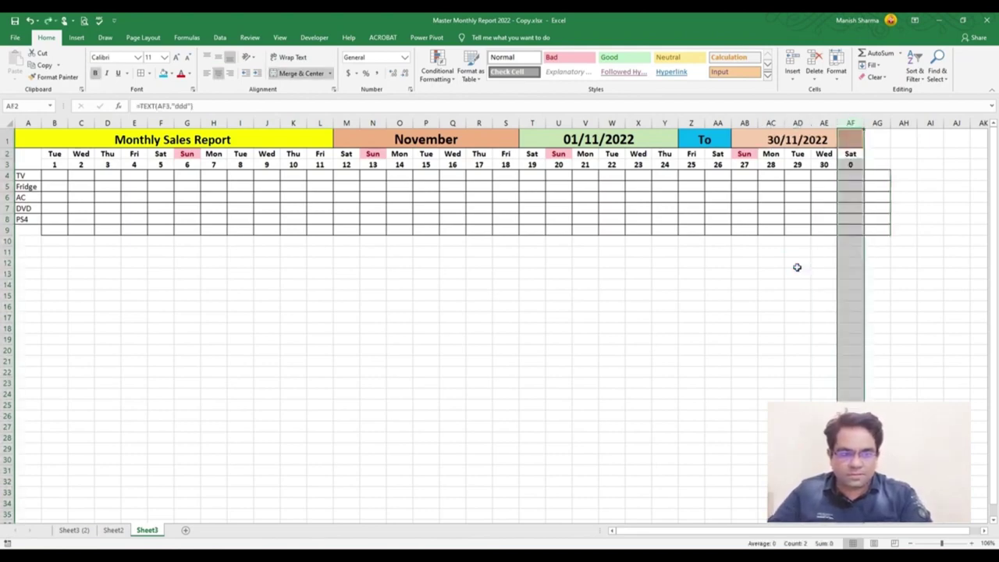
pyautogui.click(855, 166)
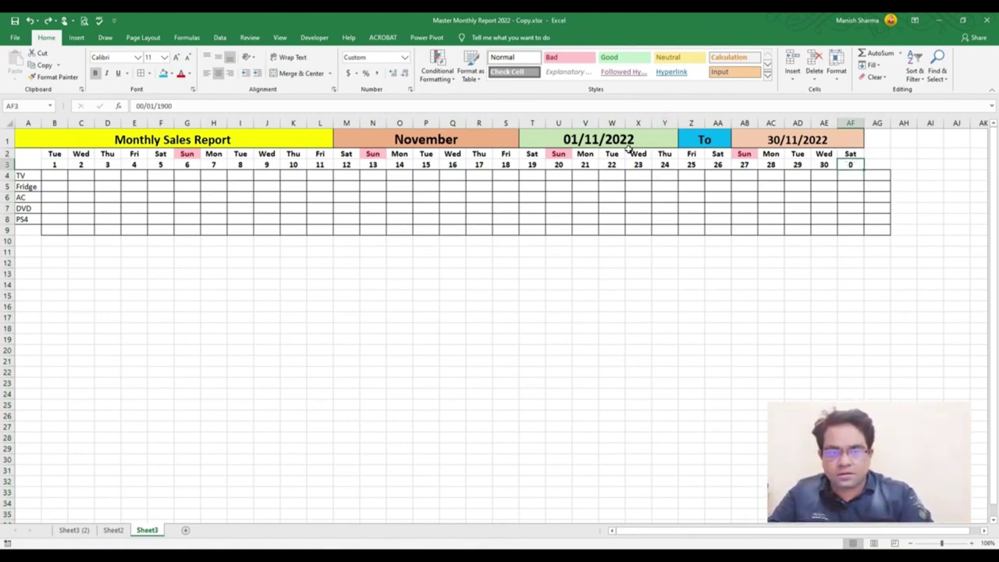
# Switch the report month to December and extend the day-number formula from AE3 into AF3
pyautogui.click(501, 138)
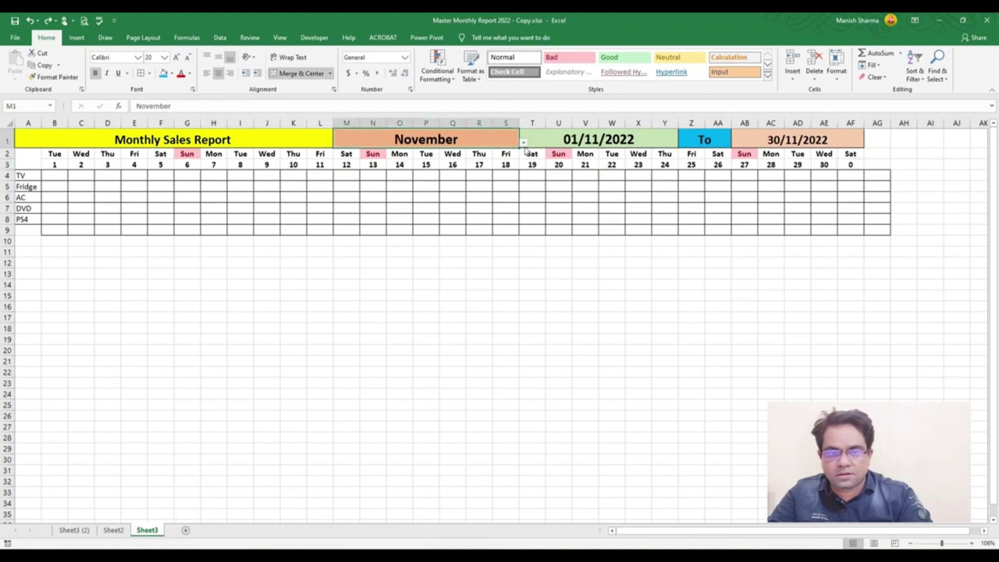
pyautogui.click(524, 143)
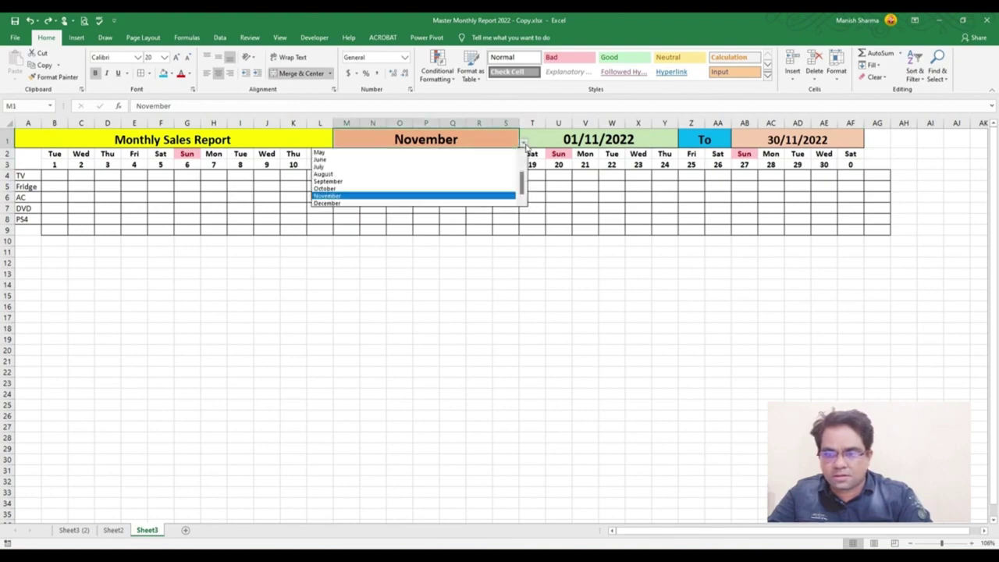
pyautogui.click(439, 206)
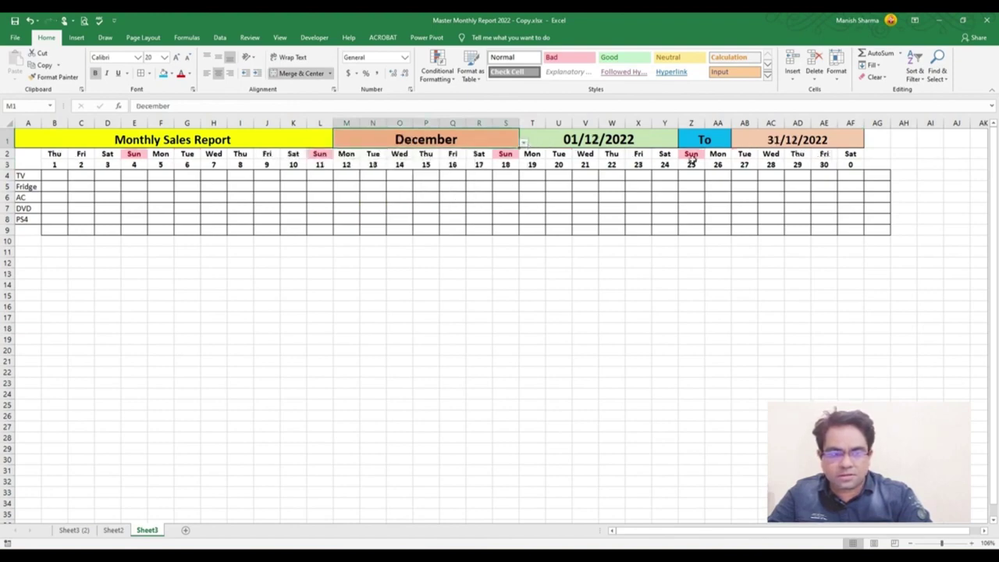
pyautogui.click(825, 164)
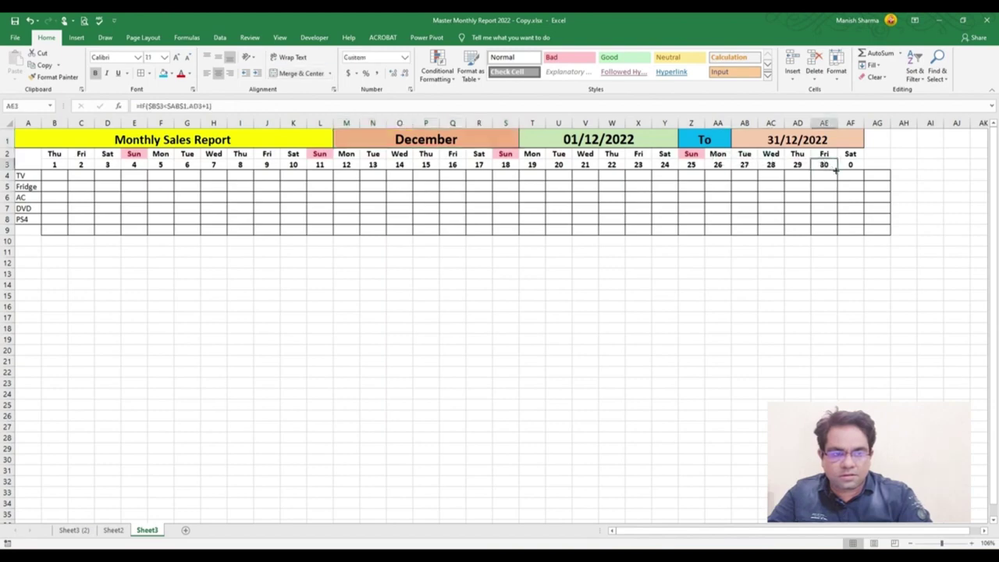
pyautogui.moveTo(837, 170); pyautogui.dragTo(853, 169)
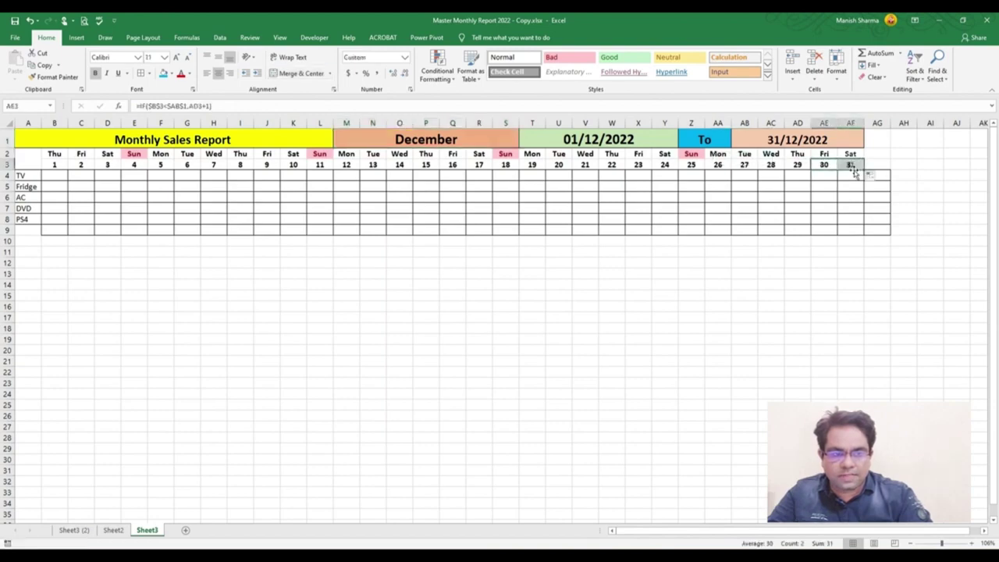
pyautogui.click(814, 315)
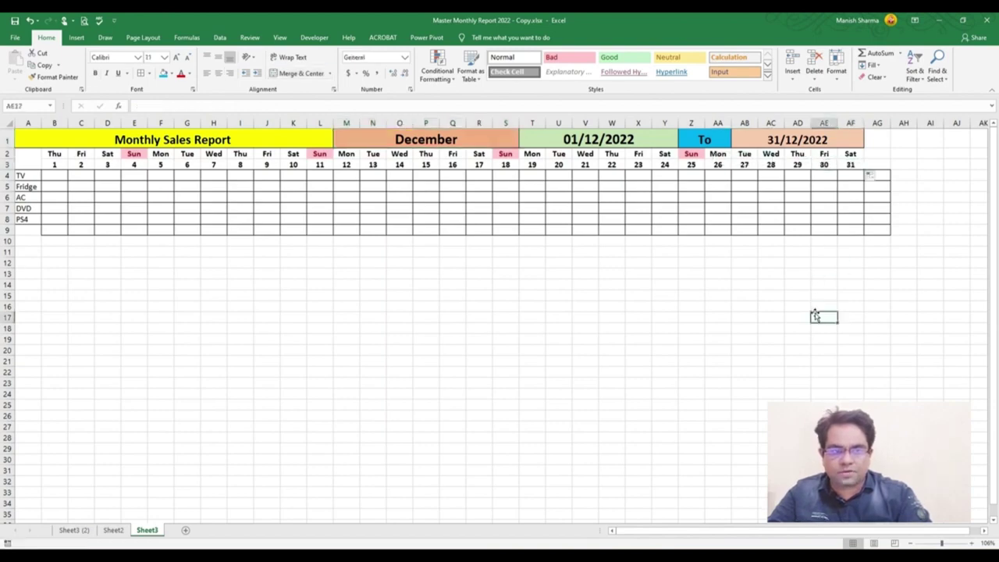
# Total the TV row in AG4 with =SUM(B4:AF4) and fill the formula down through AG9
pyautogui.click(887, 177)
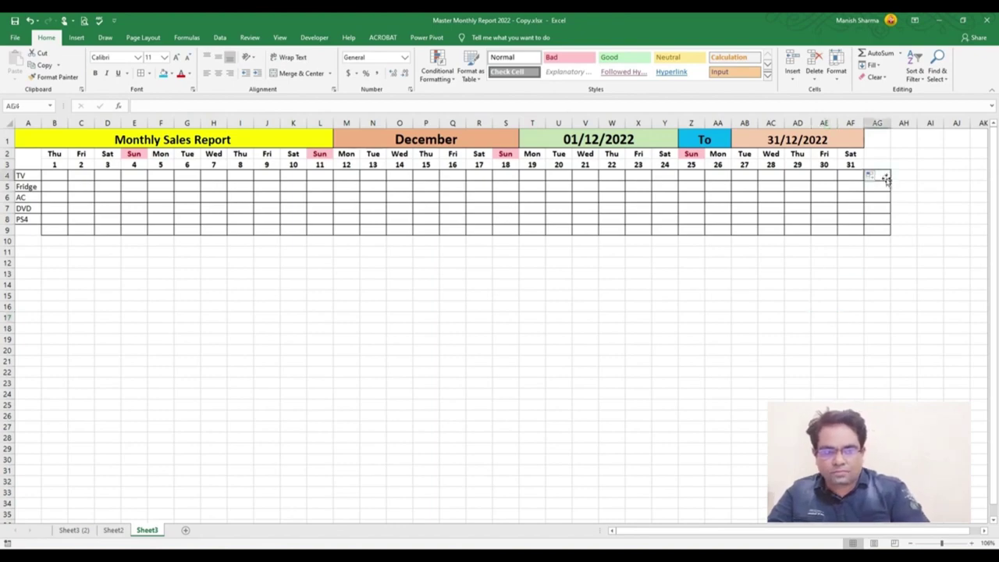
pyautogui.write('=')
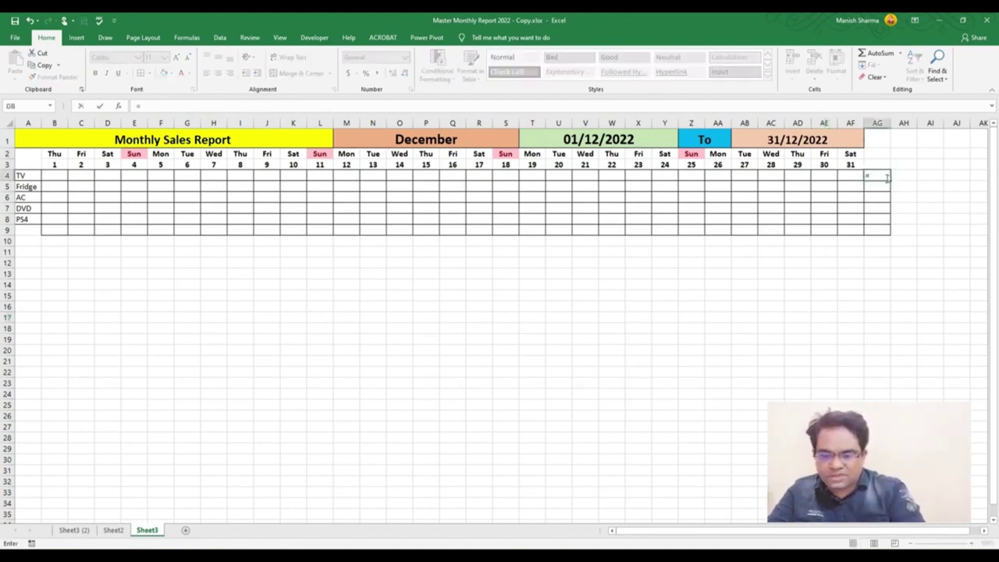
pyautogui.write('sum')
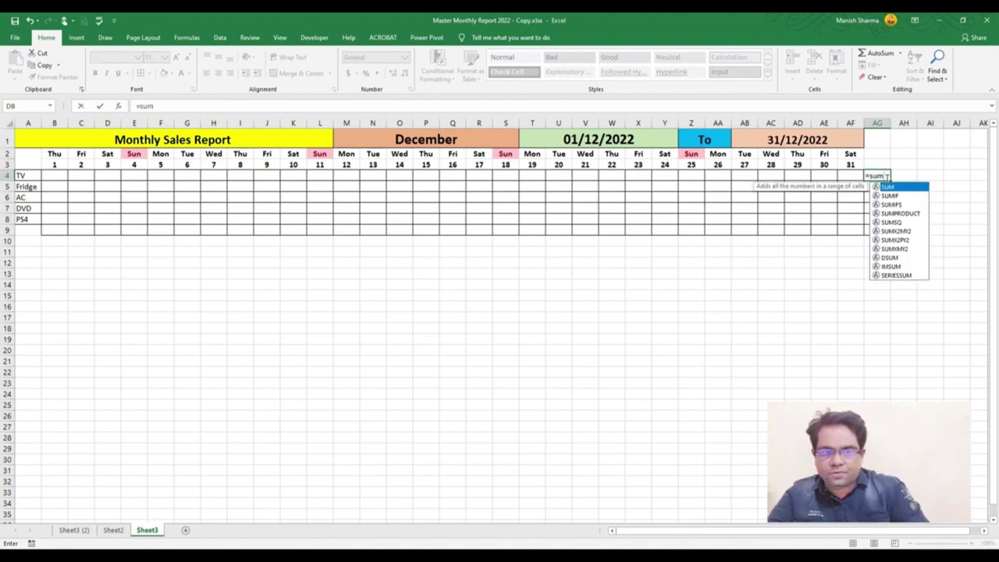
pyautogui.write('(')
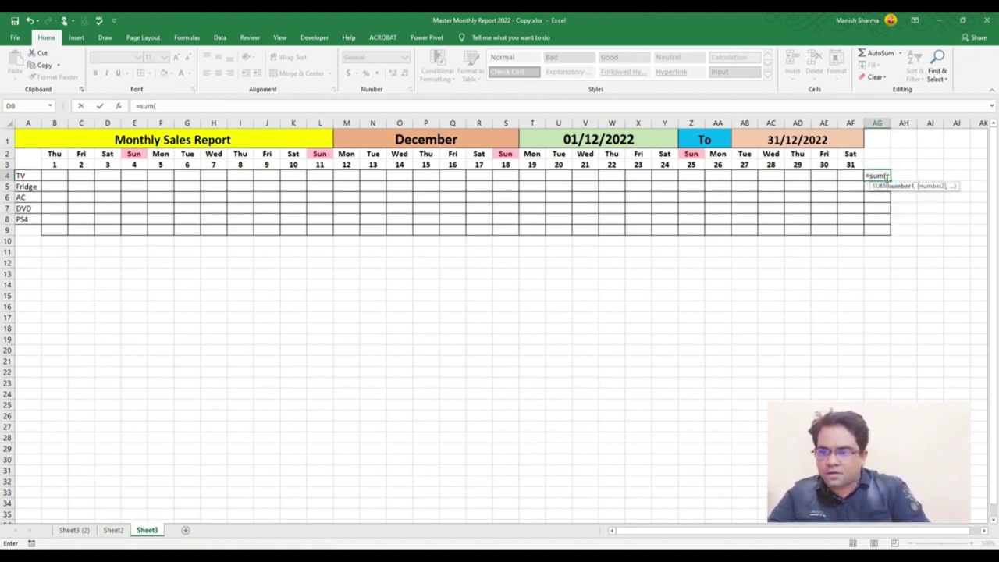
pyautogui.click(60, 177)
pyautogui.hotkey('shift', 'Right')
pyautogui.hotkey('shift', 'Right')
pyautogui.hotkey('shift', 'Right')
pyautogui.hotkey('shift', 'Right')
pyautogui.hotkey('shift', 'Right')
pyautogui.hotkey('shift', 'Right')
pyautogui.hotkey('shift', 'Right')
pyautogui.hotkey('shift', 'Right')
pyautogui.hotkey('shift', 'Right')
pyautogui.hotkey('shift', 'Right')
pyautogui.hotkey('shift', 'Right')
pyautogui.hotkey('shift', 'Right')
pyautogui.hotkey('shift', 'Right')
pyautogui.hotkey('shift', 'Right')
pyautogui.hotkey('shift', 'Right')
pyautogui.hotkey('shift', 'Right')
pyautogui.hotkey('shift', 'Right')
pyautogui.hotkey('shift', 'Right')
pyautogui.hotkey('shift', 'Right')
pyautogui.hotkey('shift', 'Right')
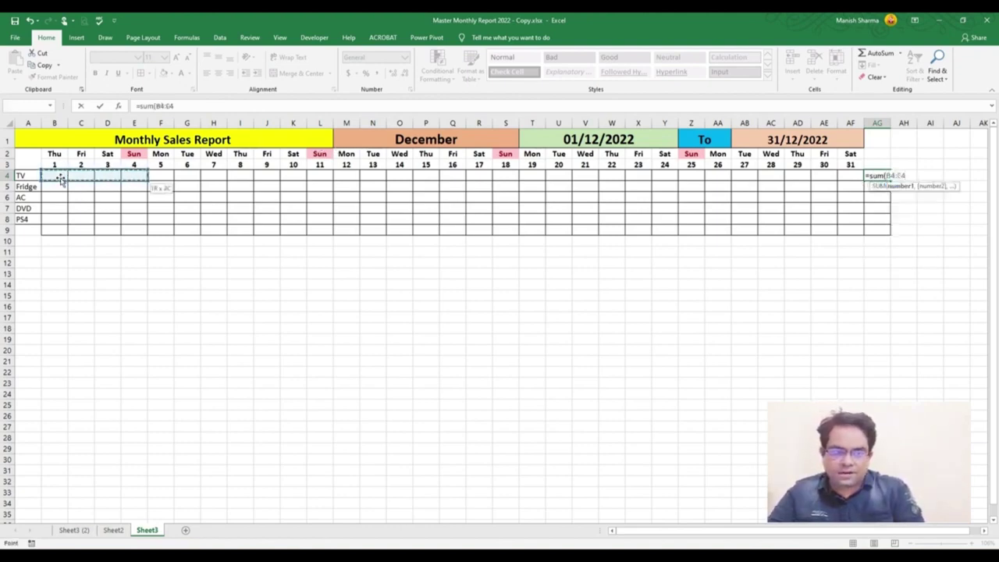
pyautogui.hotkey('shift', 'Right')
pyautogui.hotkey('shift', 'Right')
pyautogui.hotkey('shift', 'Right')
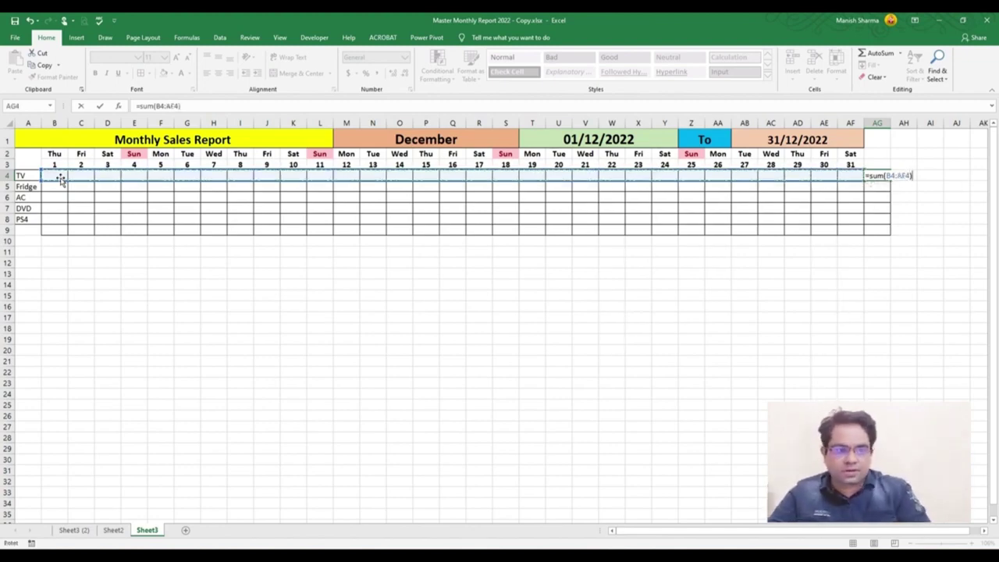
pyautogui.press('Return')
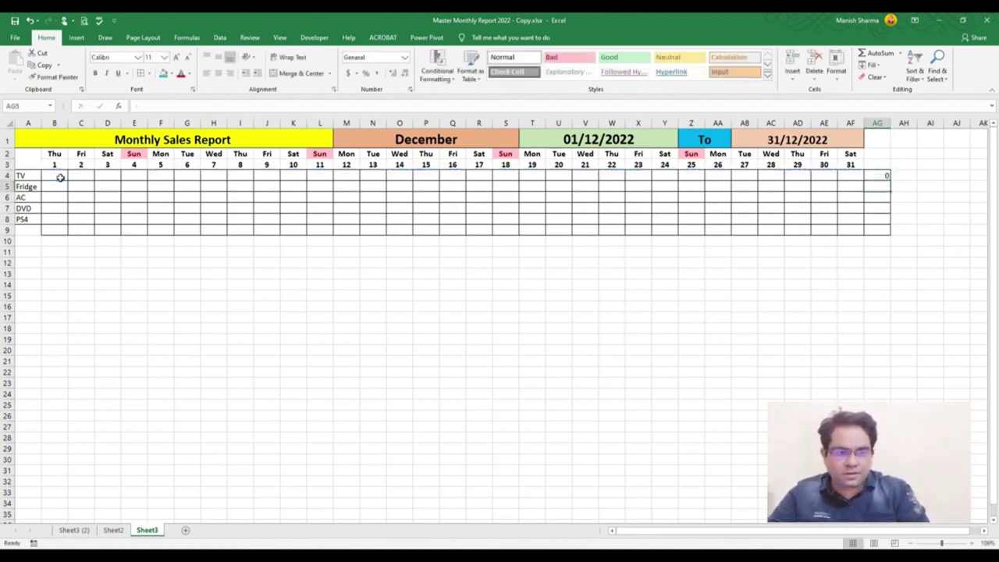
pyautogui.click(887, 176)
pyautogui.moveTo(887, 176); pyautogui.dragTo(886, 238)
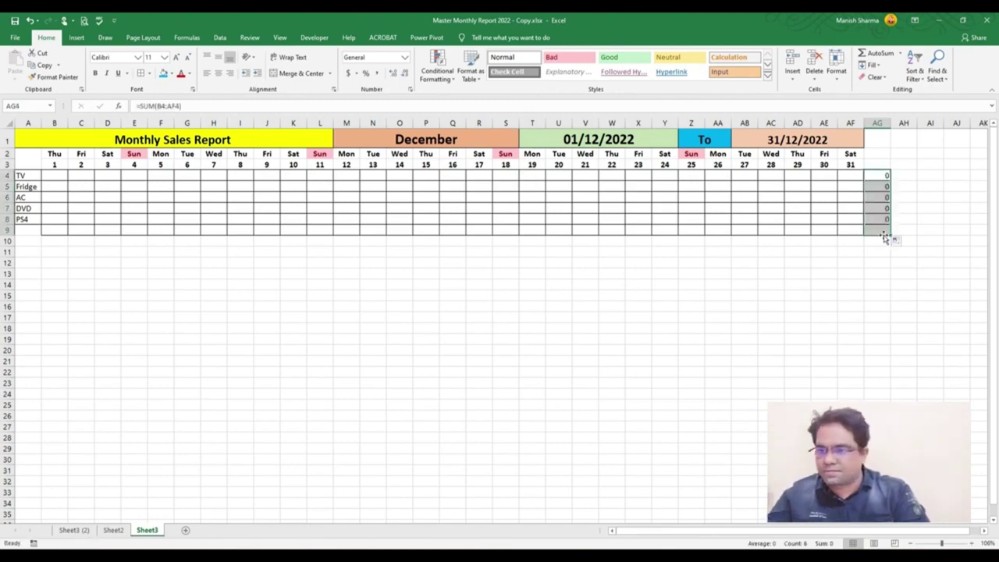
# Refill the day-number formula from C3 across row 3 through AF3
pyautogui.click(55, 166)
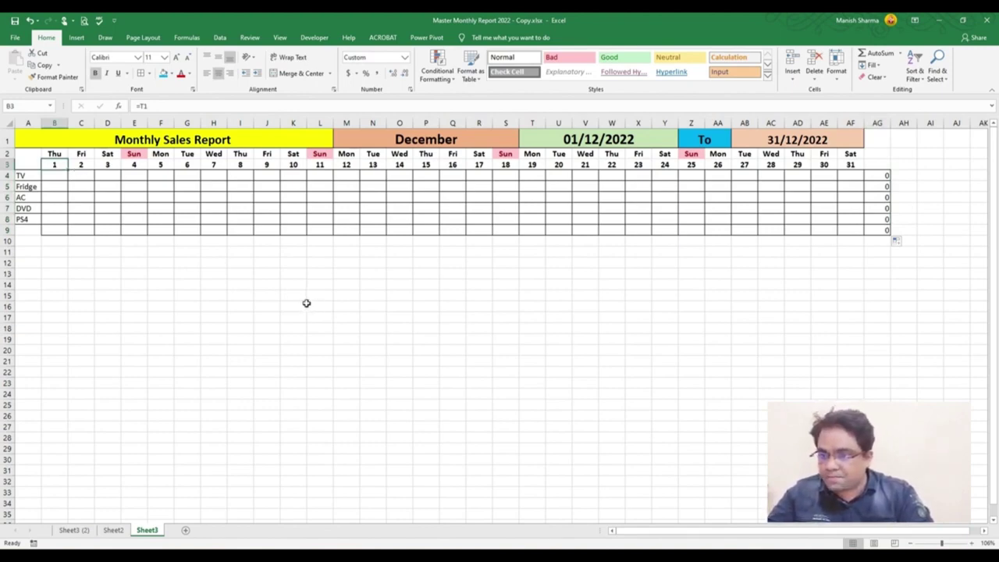
pyautogui.click(81, 165)
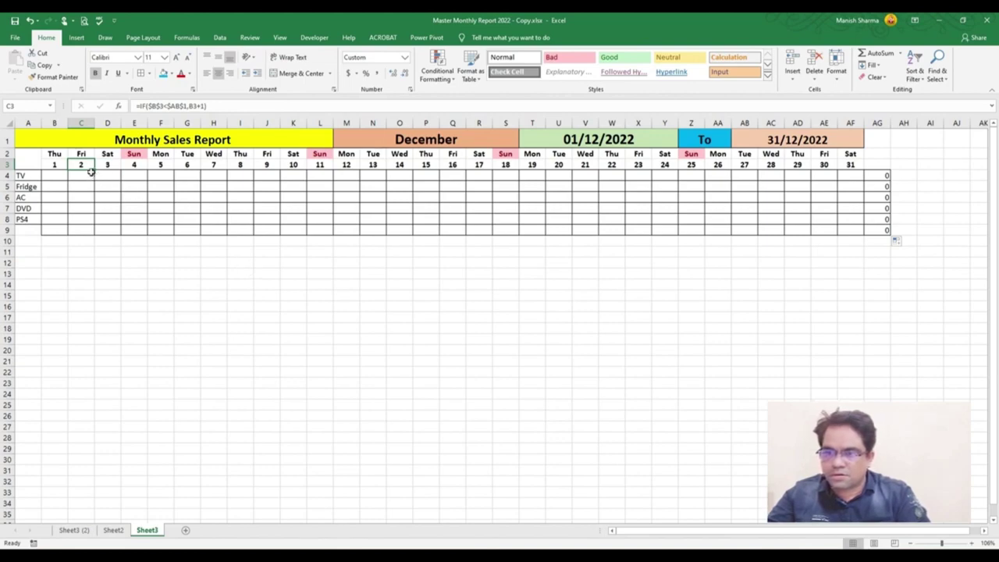
pyautogui.moveTo(93, 169); pyautogui.dragTo(863, 176)
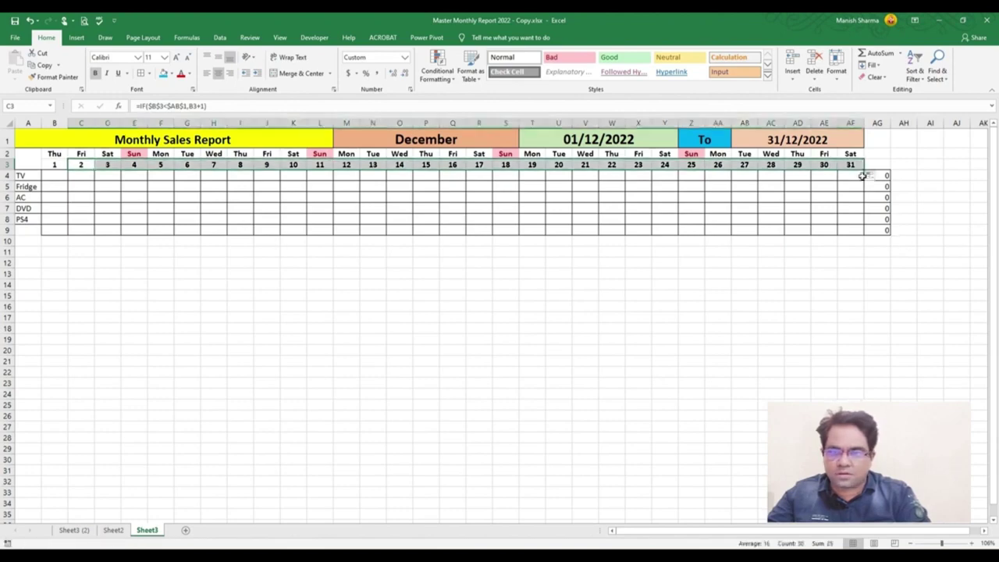
# Test the date rows by switching the report month to May, January and finally February
pyautogui.click(498, 143)
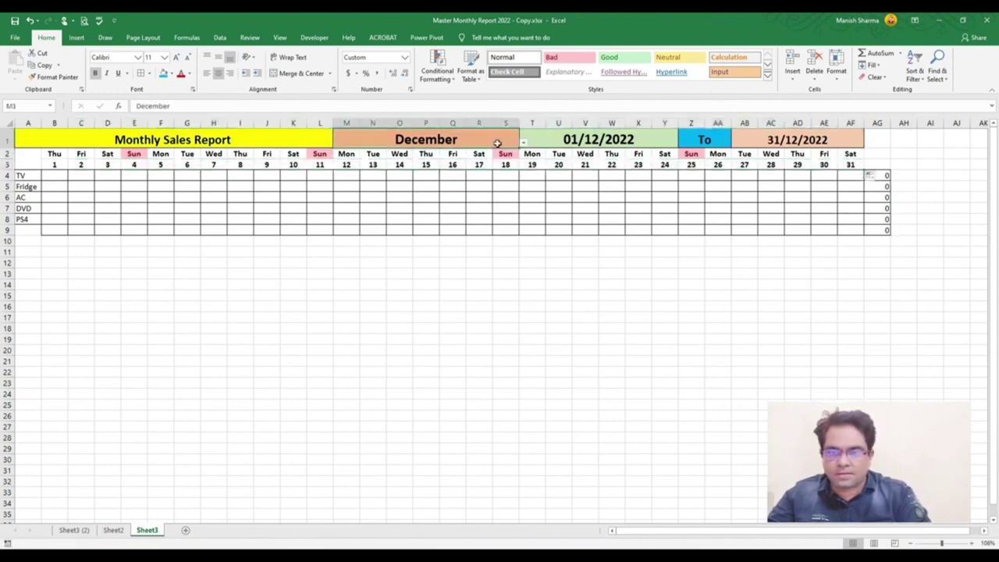
pyautogui.click(524, 146)
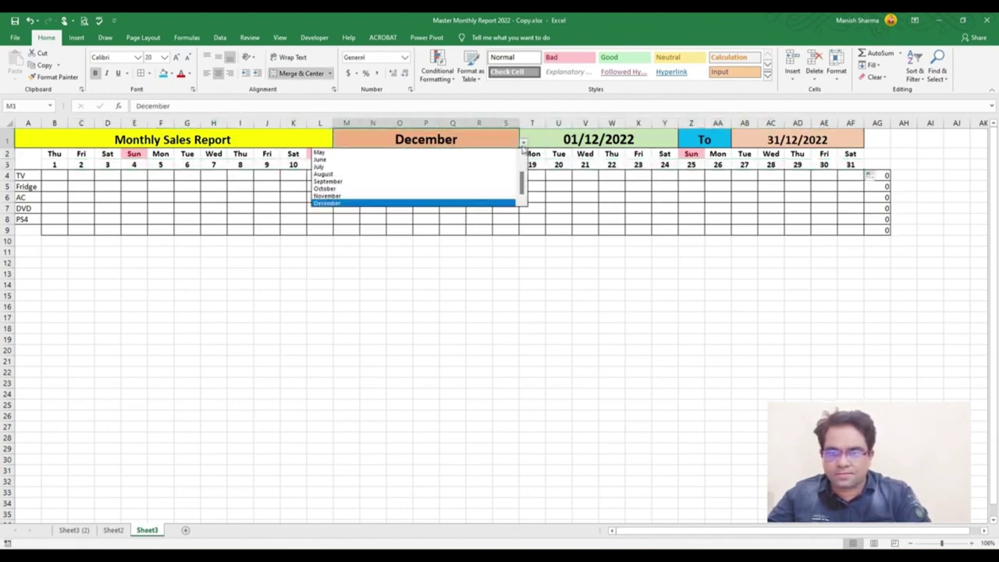
pyautogui.click(484, 153)
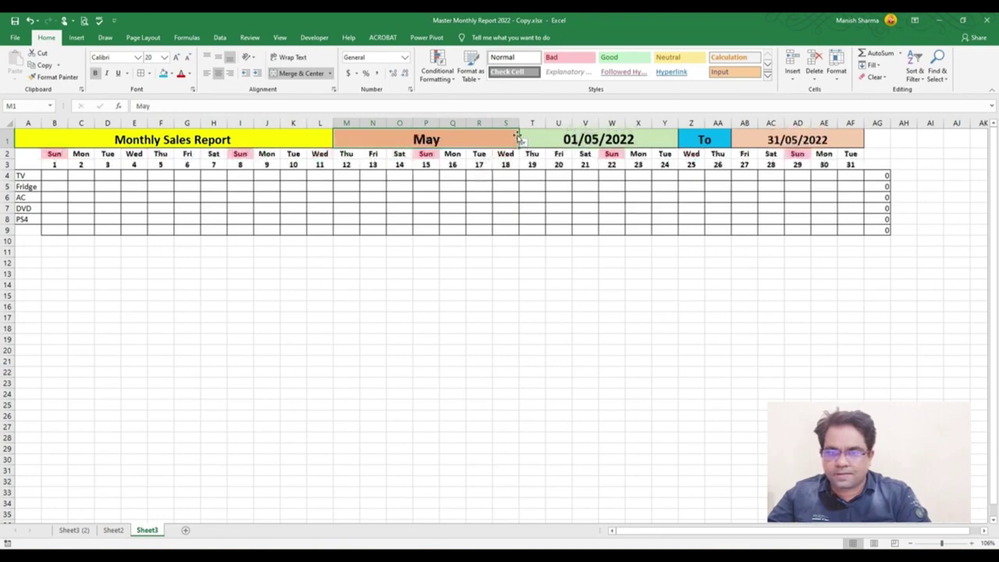
pyautogui.click(524, 144)
pyautogui.moveTo(522, 184); pyautogui.dragTo(523, 165)
pyautogui.click(503, 154)
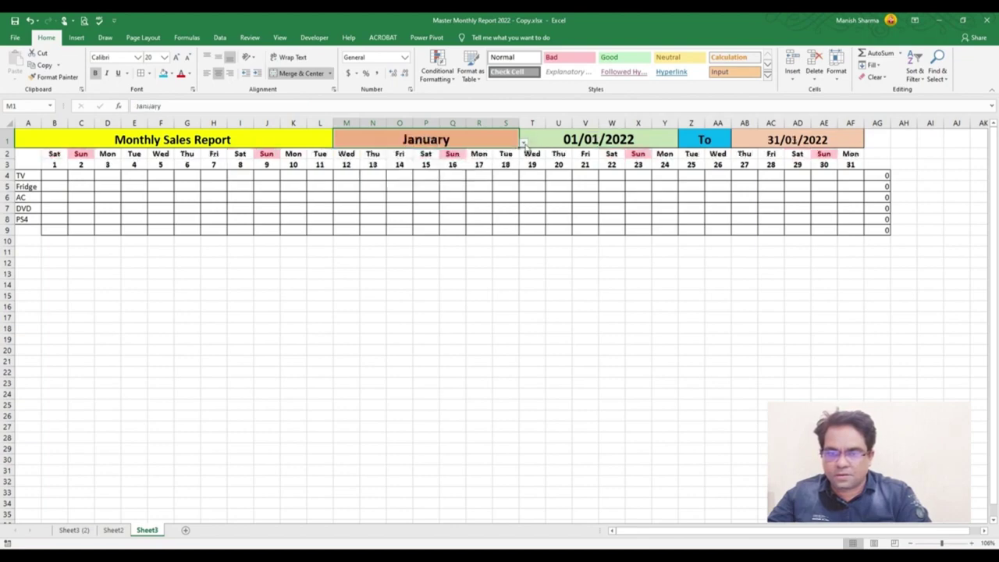
pyautogui.click(524, 144)
pyautogui.click(505, 164)
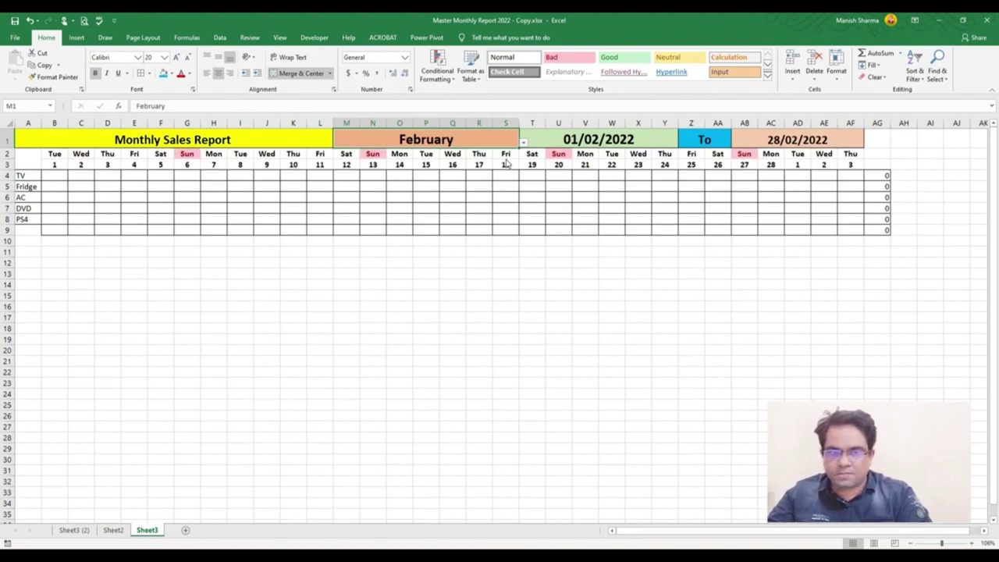
# Change the C3 day formula to =IF($B$3<$AB$1,B3+1,"") and fill it across row 3 through AG3
pyautogui.click(810, 139)
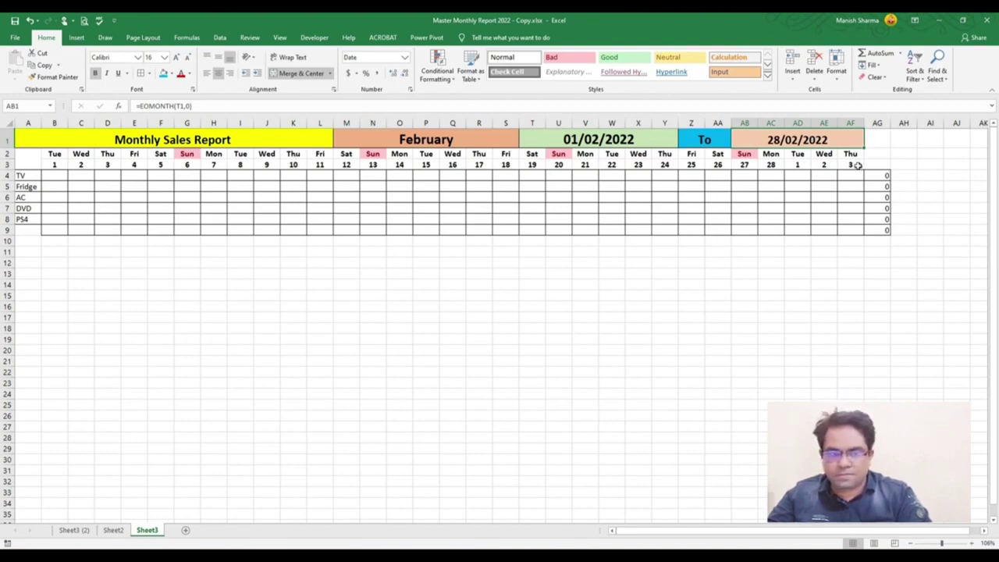
pyautogui.click(770, 165)
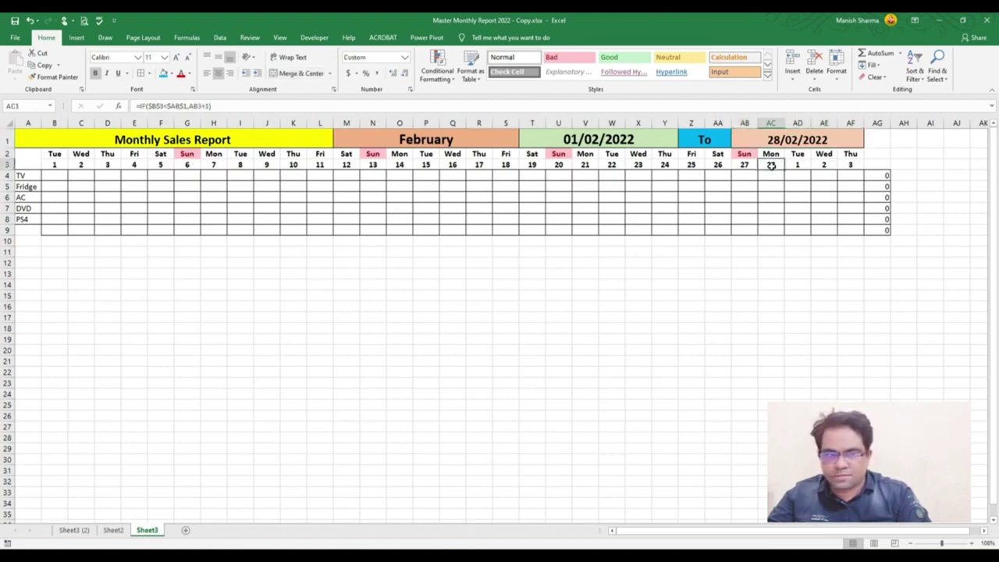
pyautogui.doubleClick(771, 165)
pyautogui.press('Return')
pyautogui.click(796, 164)
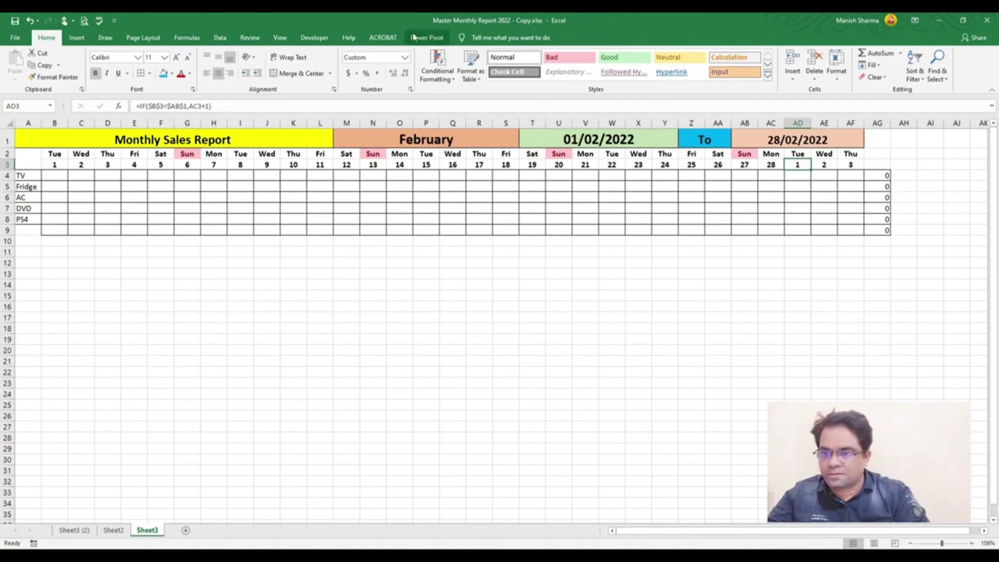
pyautogui.click(84, 165)
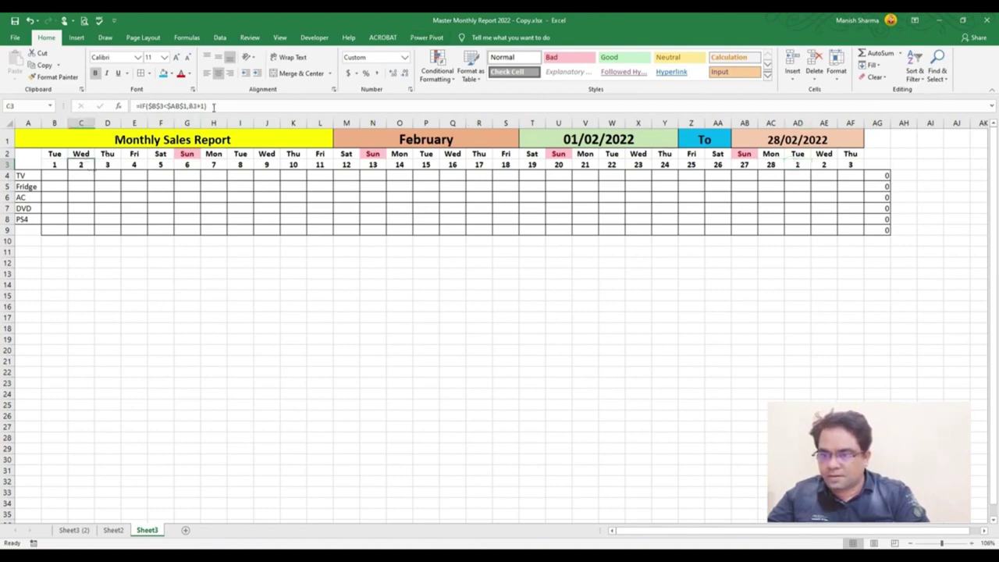
pyautogui.click(205, 106)
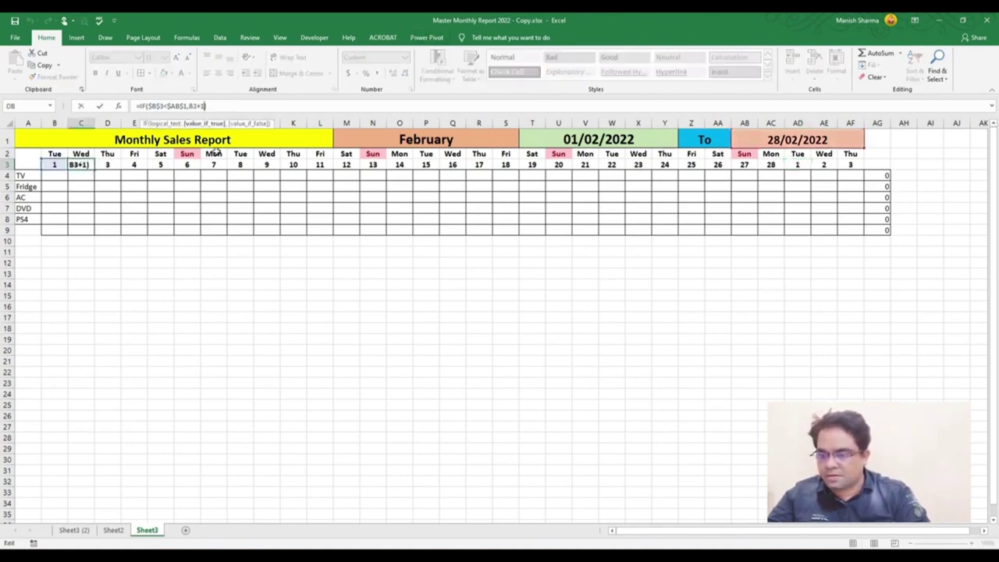
pyautogui.write(',""')
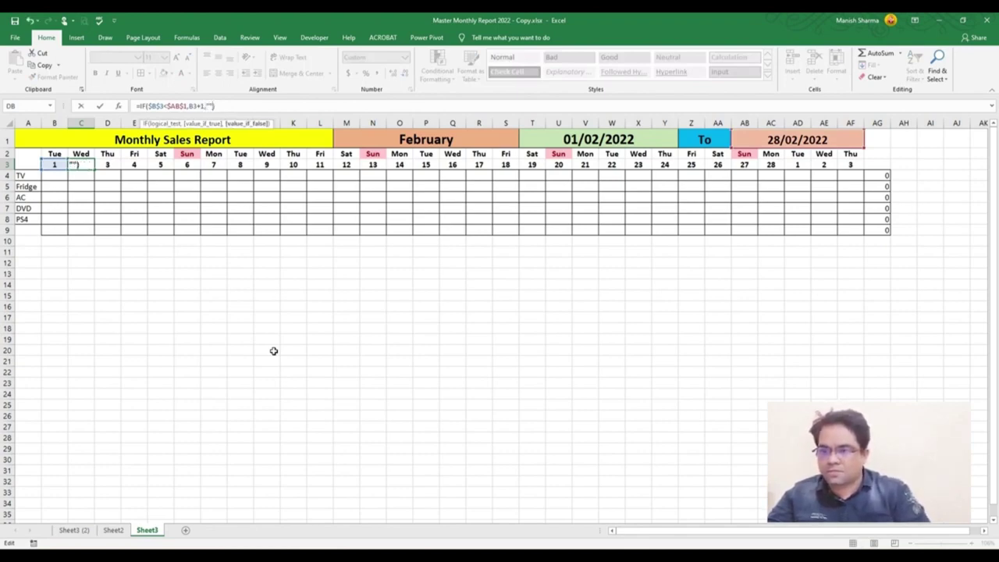
pyautogui.press('Return')
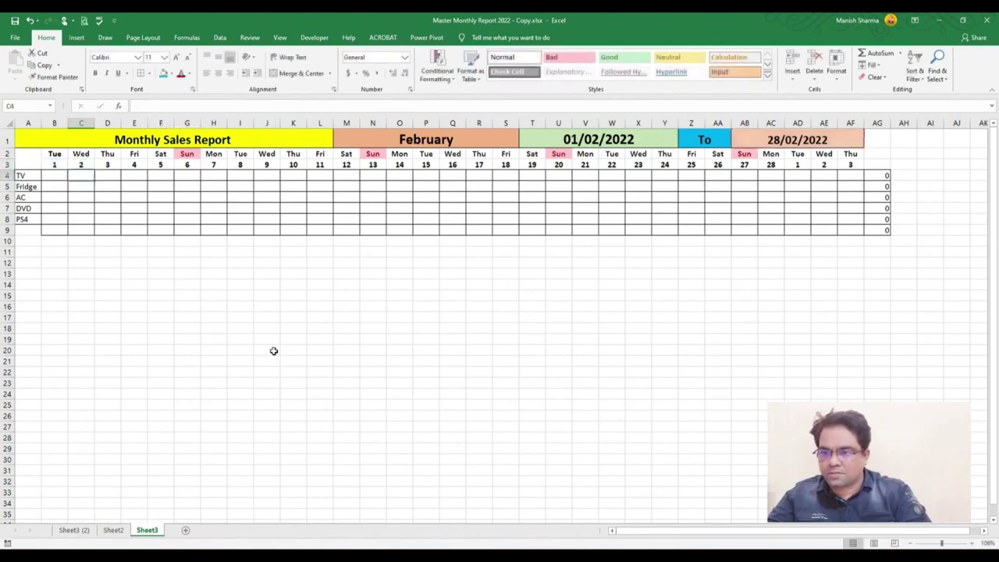
pyautogui.click(83, 163)
pyautogui.moveTo(94, 169); pyautogui.dragTo(887, 113)
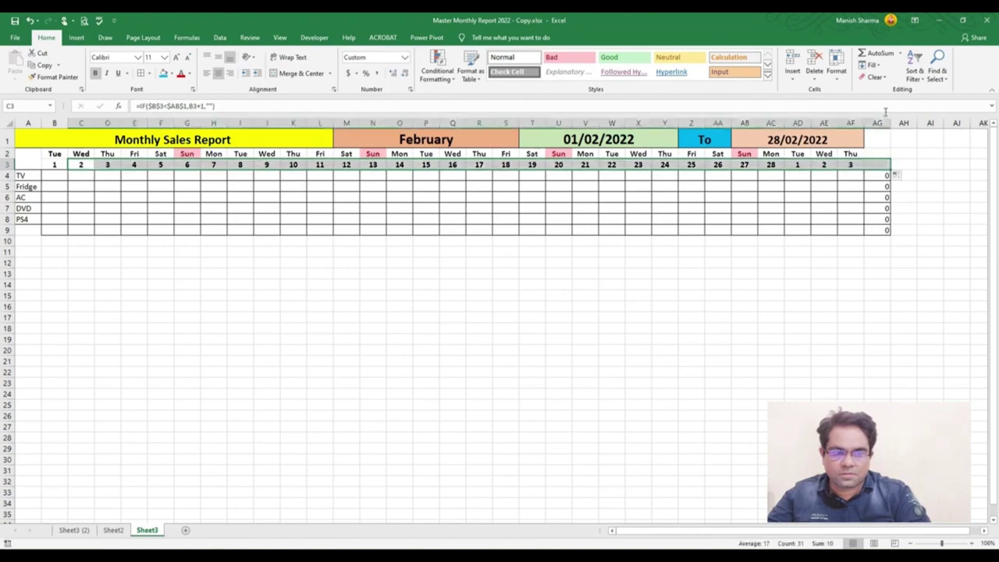
# Rewrite the day-number formula in C3 as =IF(B3<$AB$1,B3+1,"") with a relative reference to the previous day
pyautogui.click(800, 165)
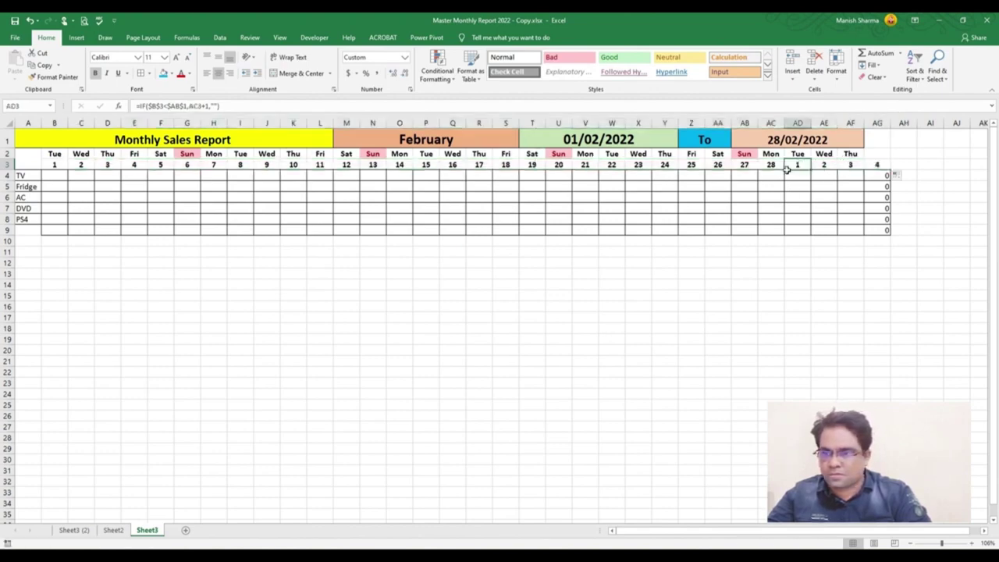
pyautogui.click(82, 165)
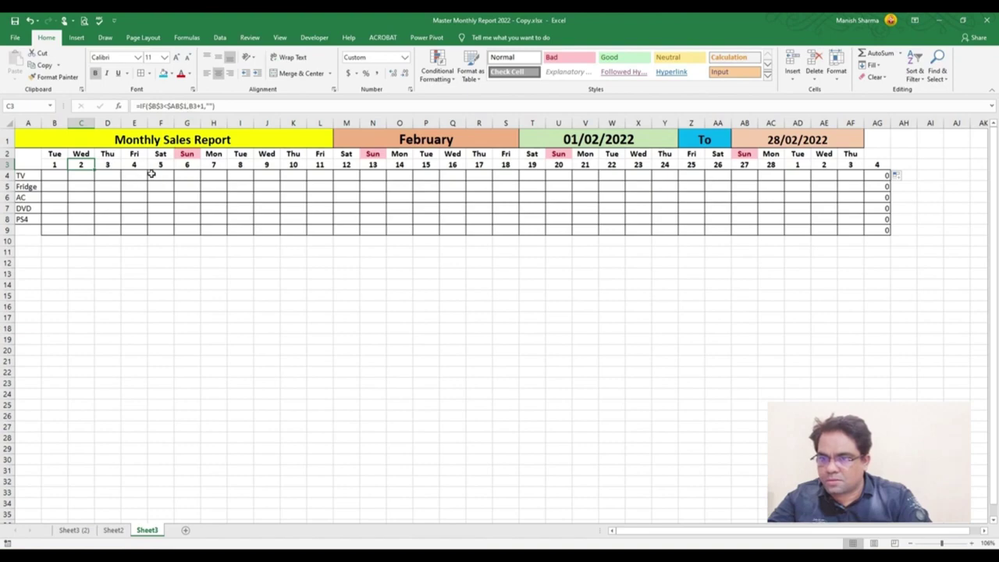
pyautogui.doubleClick(81, 163)
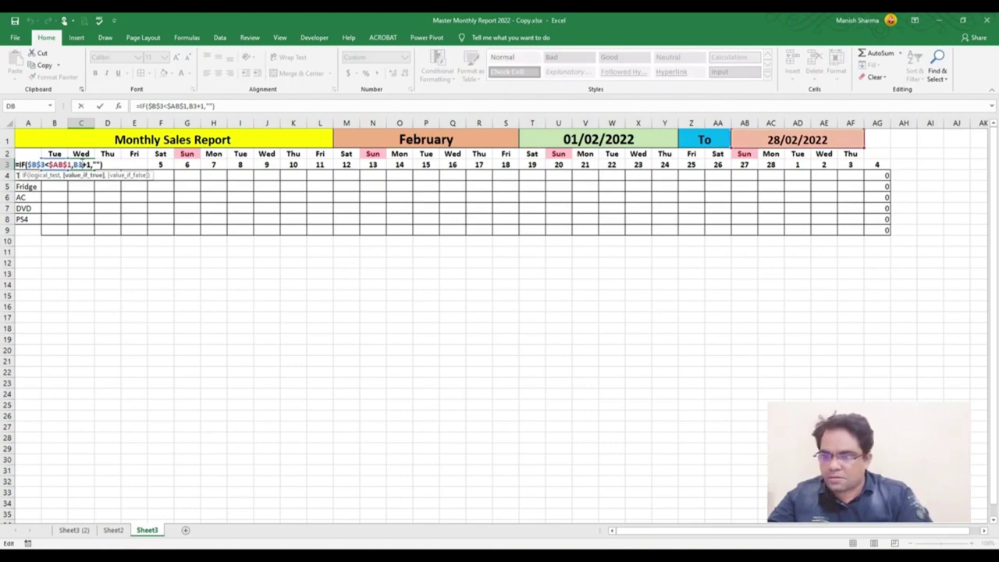
pyautogui.press('Return')
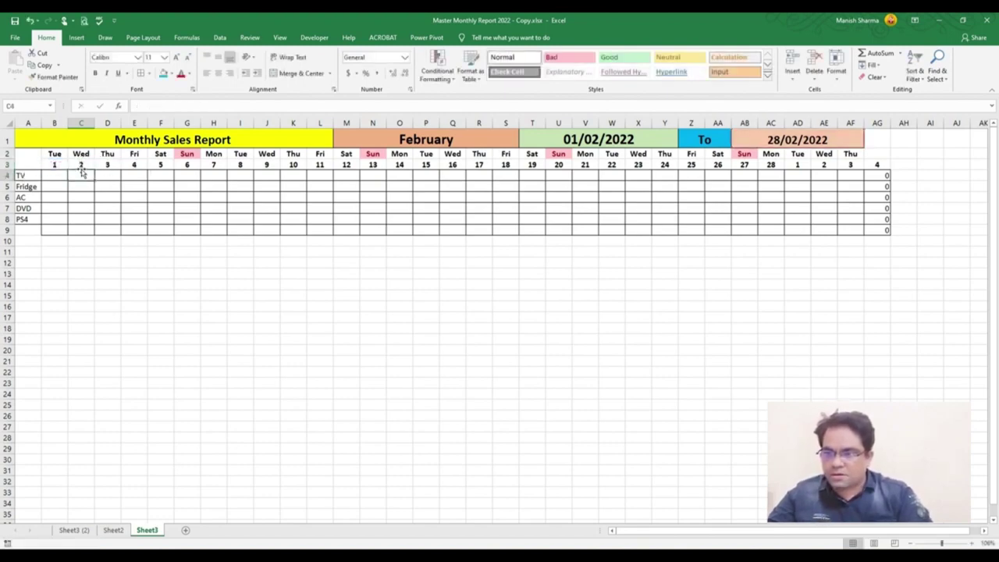
pyautogui.click(81, 164)
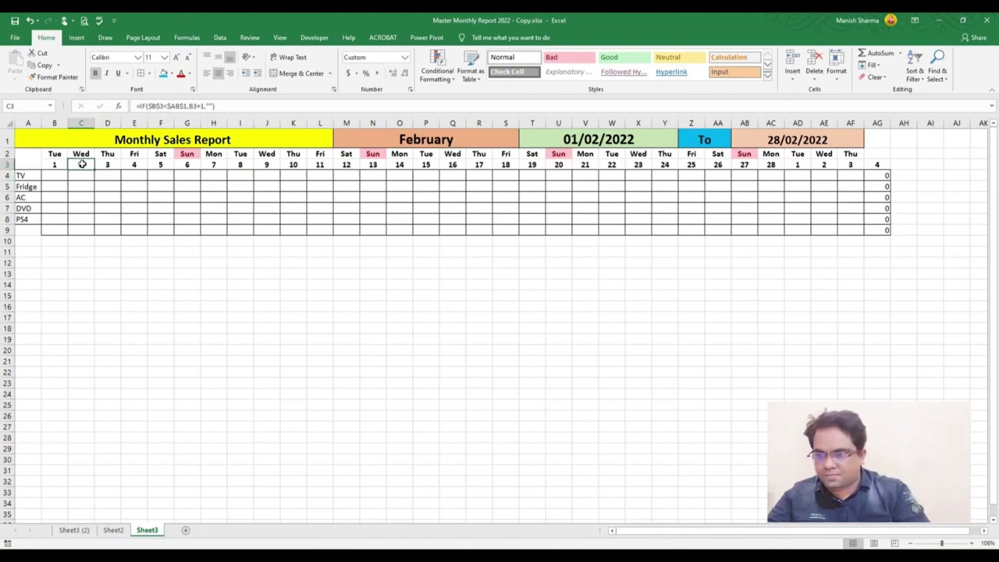
pyautogui.write('=')
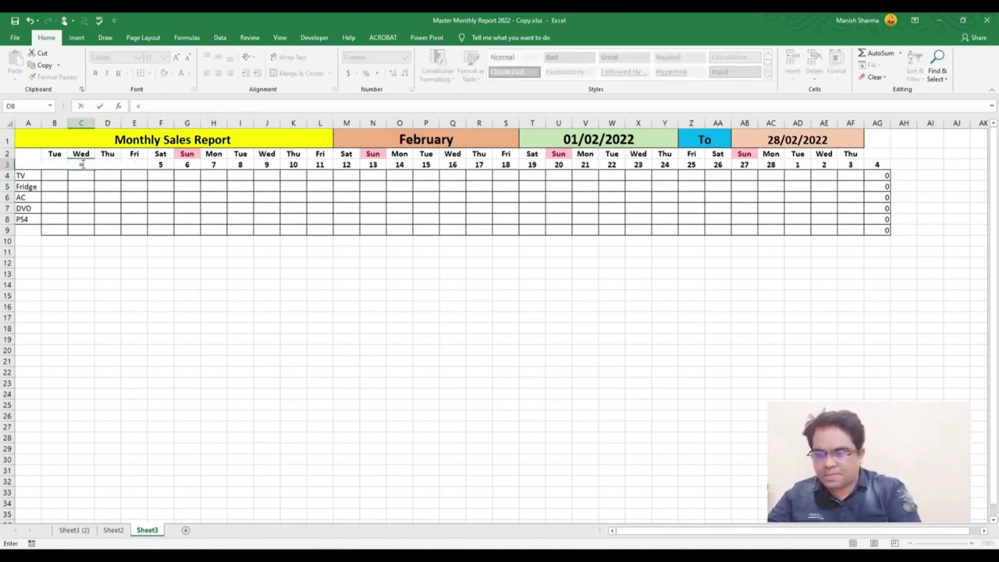
pyautogui.write('if')
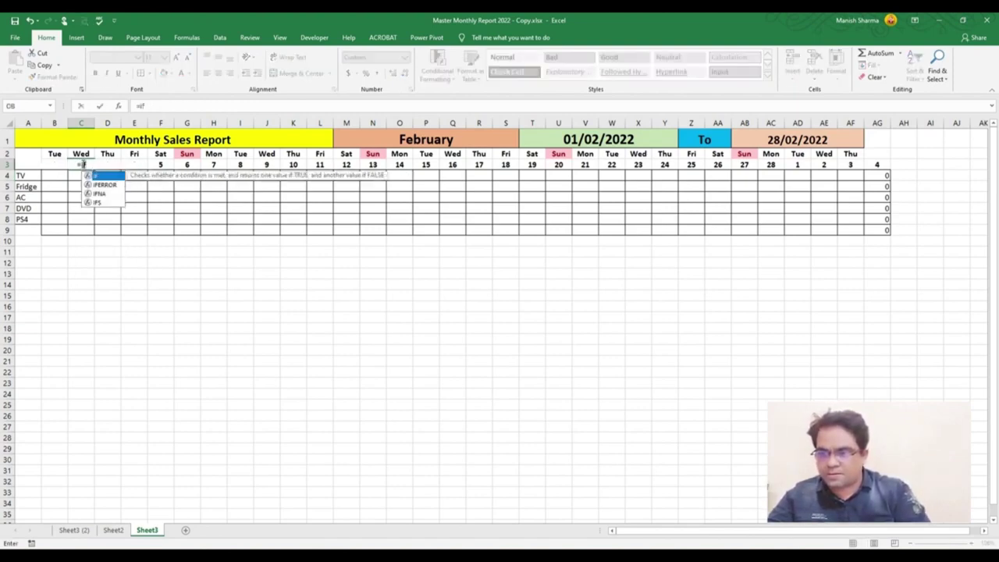
pyautogui.doubleClick(99, 175)
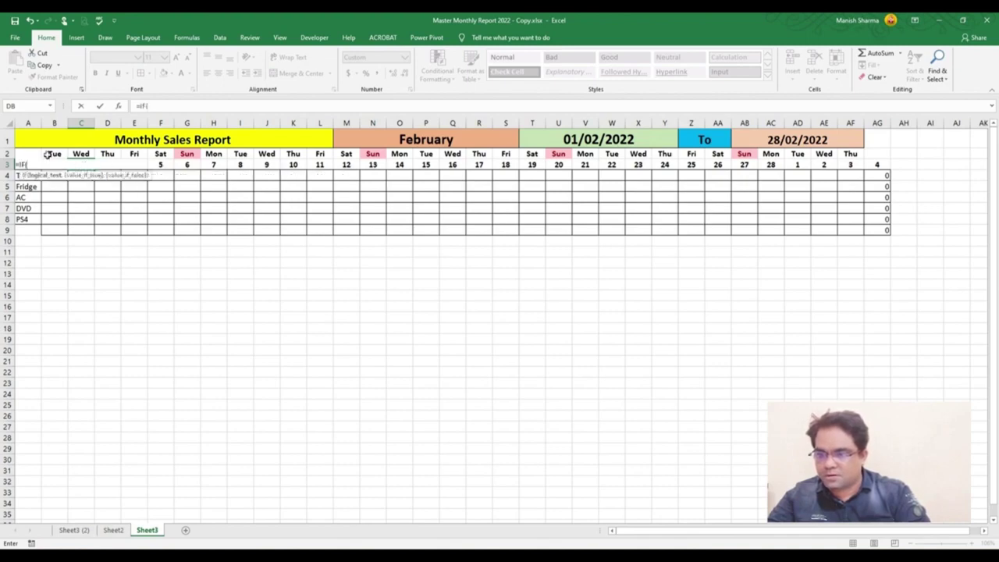
pyautogui.write('b')
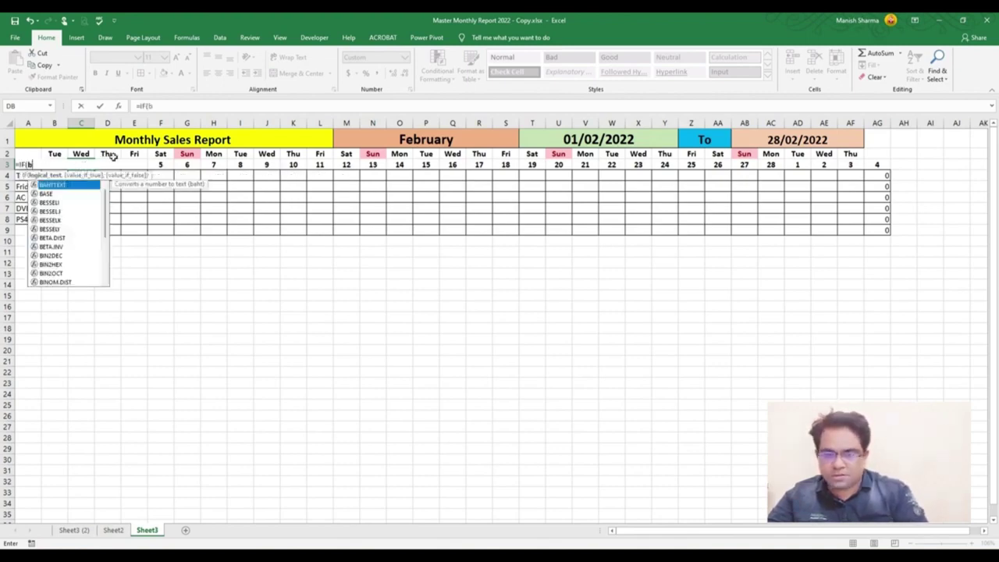
pyautogui.write('3')
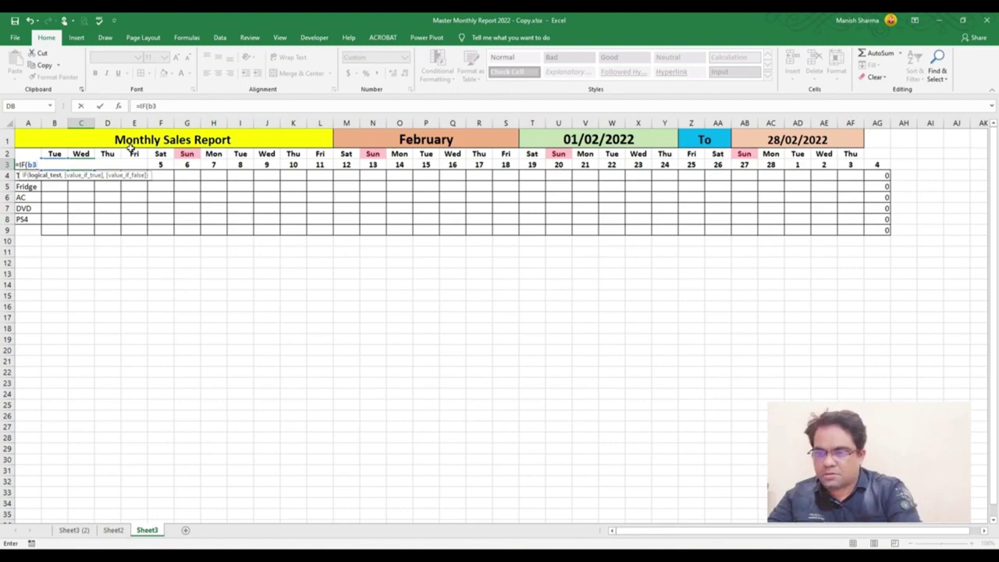
pyautogui.press('F4')
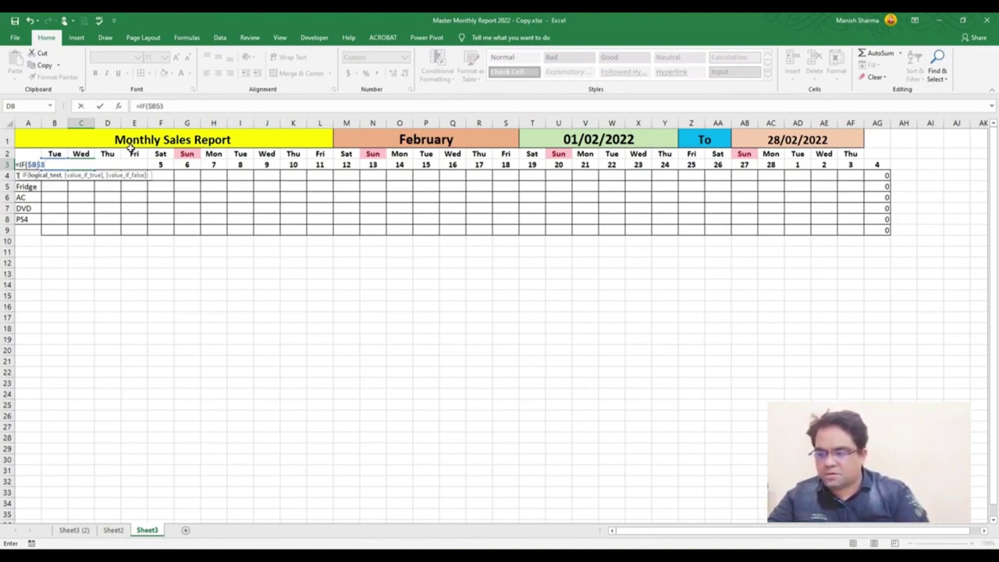
pyautogui.press('BackSpace')
pyautogui.press('BackSpace')
pyautogui.press('BackSpace')
pyautogui.write('b3')
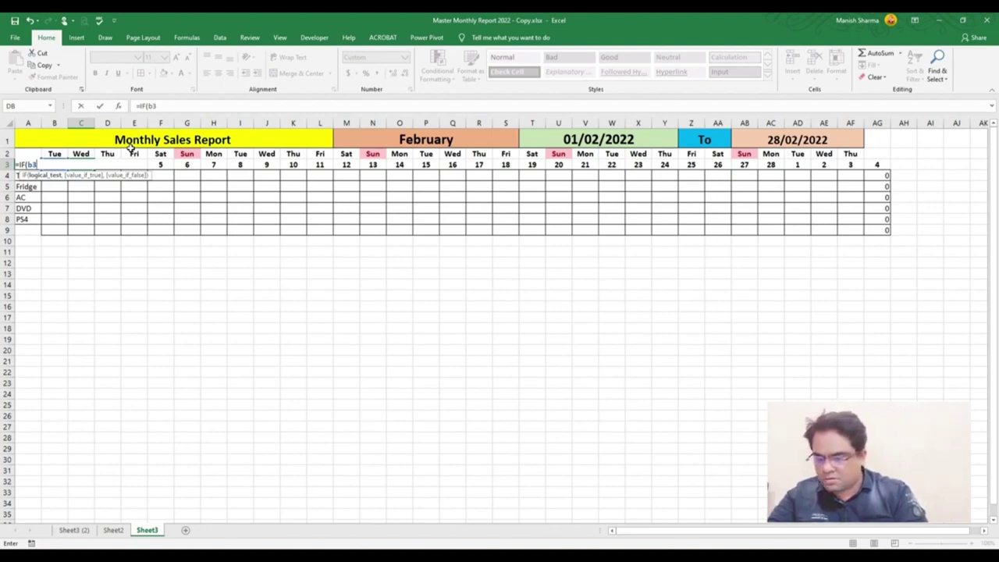
pyautogui.write('<')
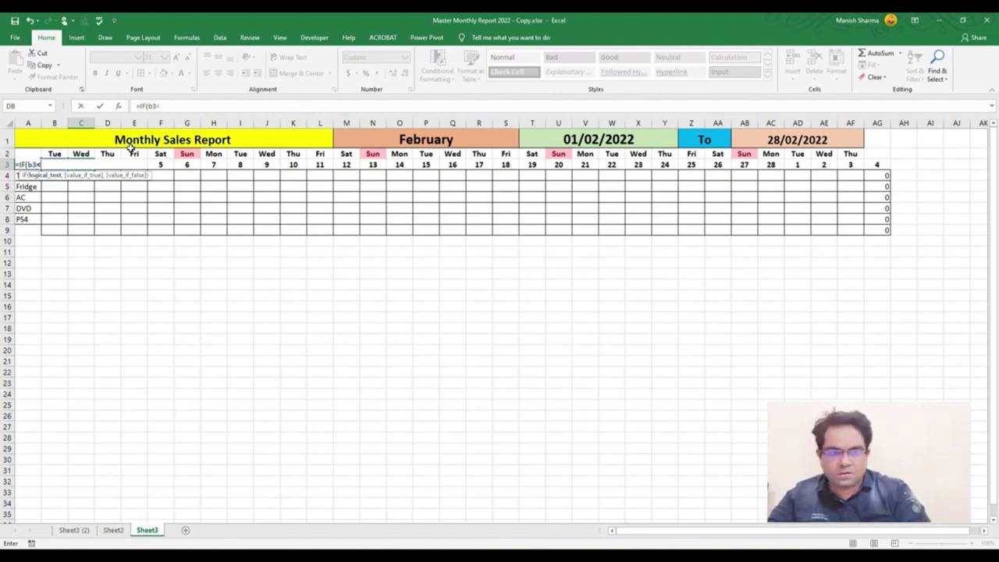
pyautogui.click(755, 139)
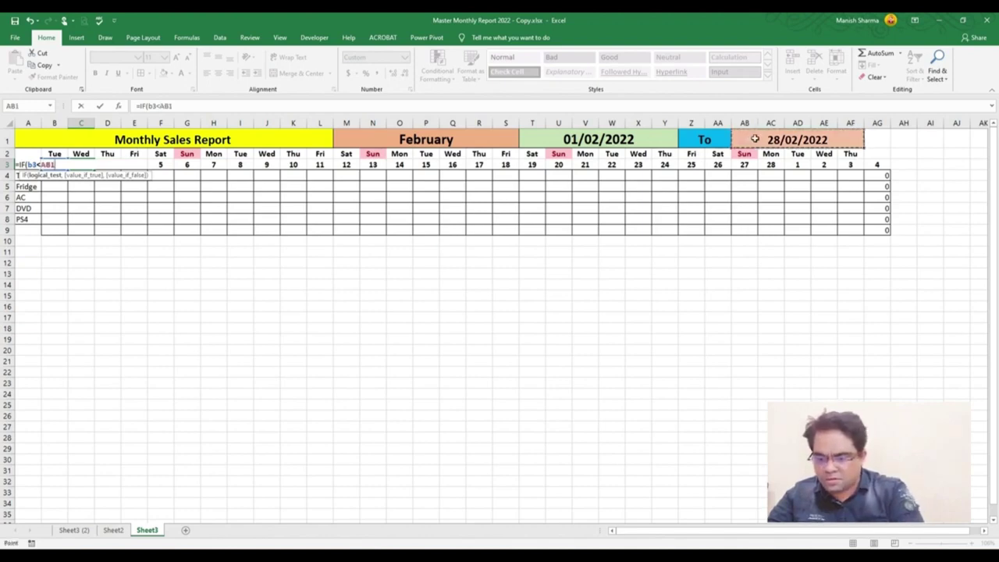
pyautogui.press('F4')
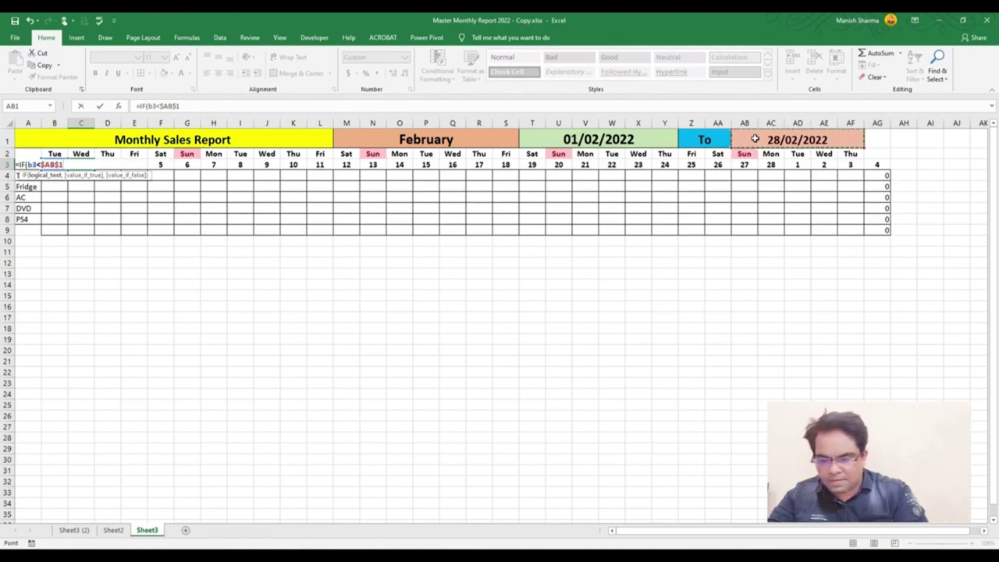
pyautogui.write(',')
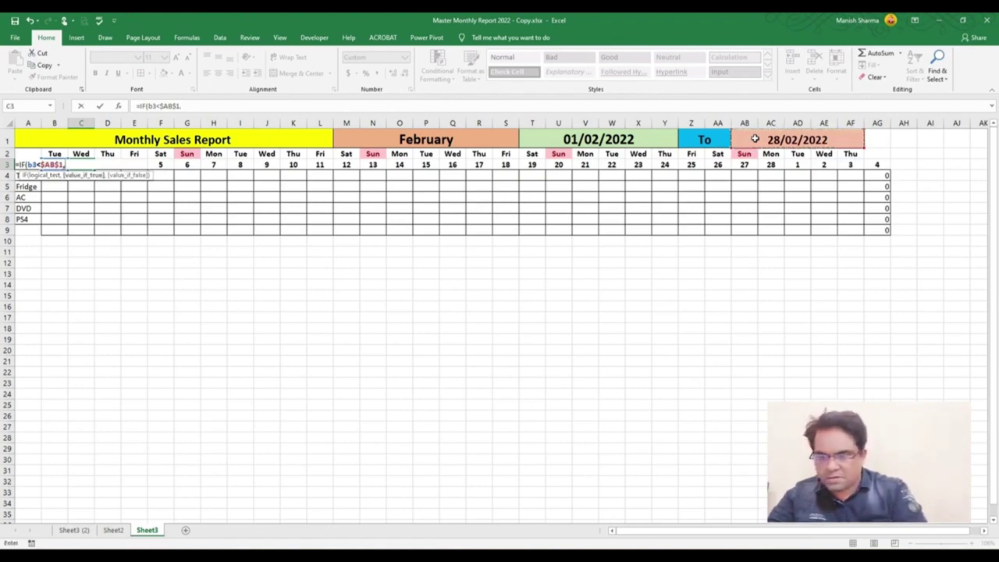
pyautogui.write('B')
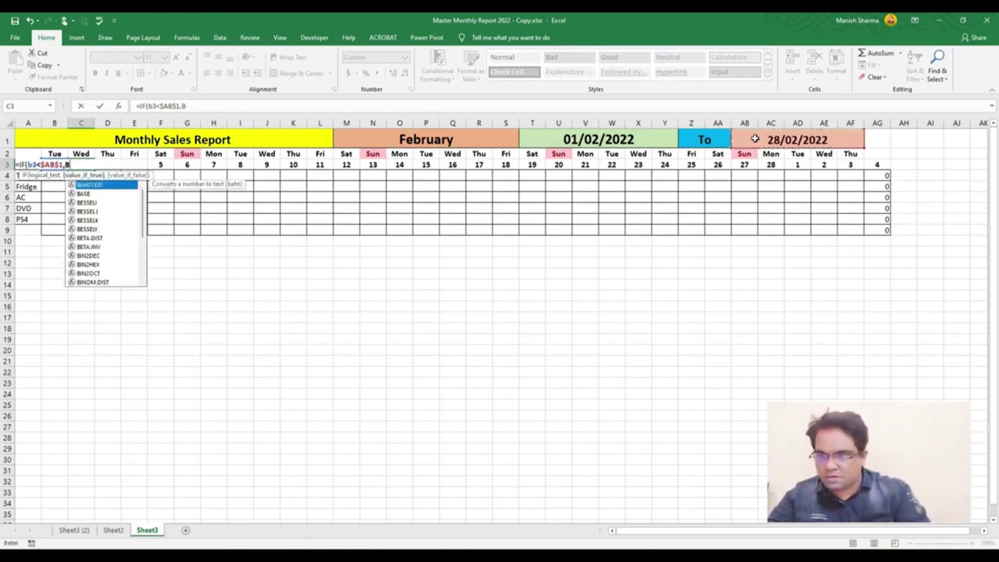
pyautogui.write('3+1')
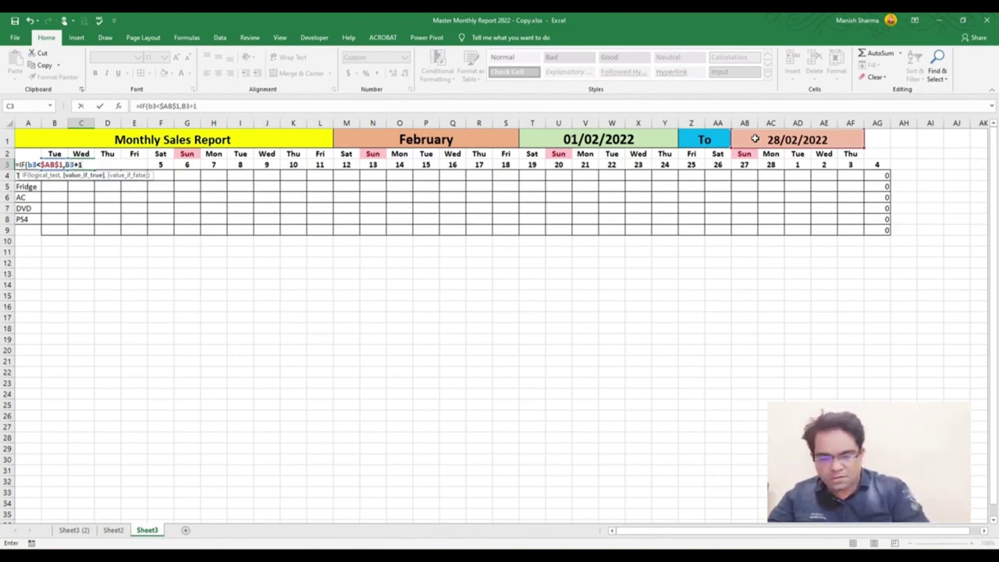
pyautogui.write(',""')
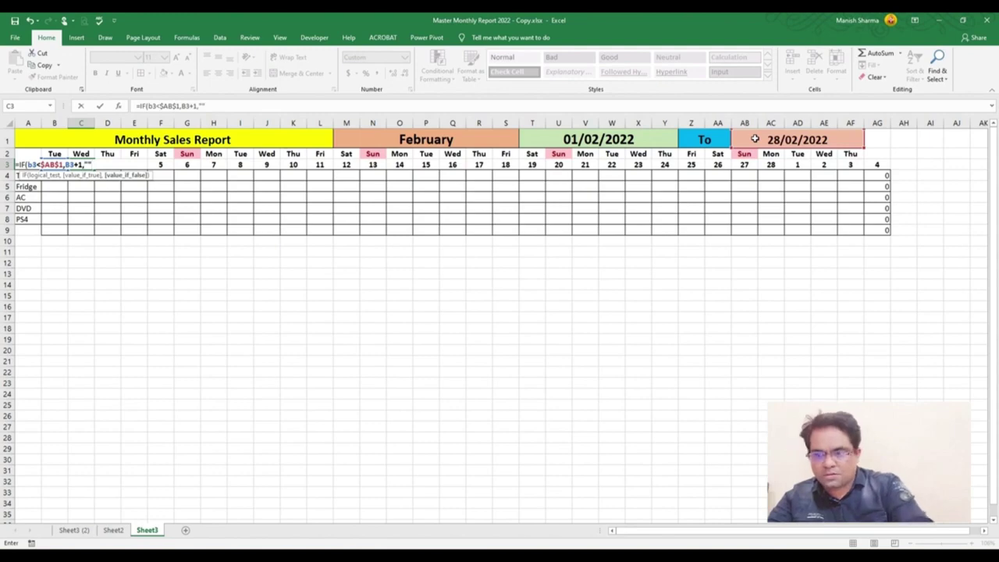
pyautogui.press('Return')
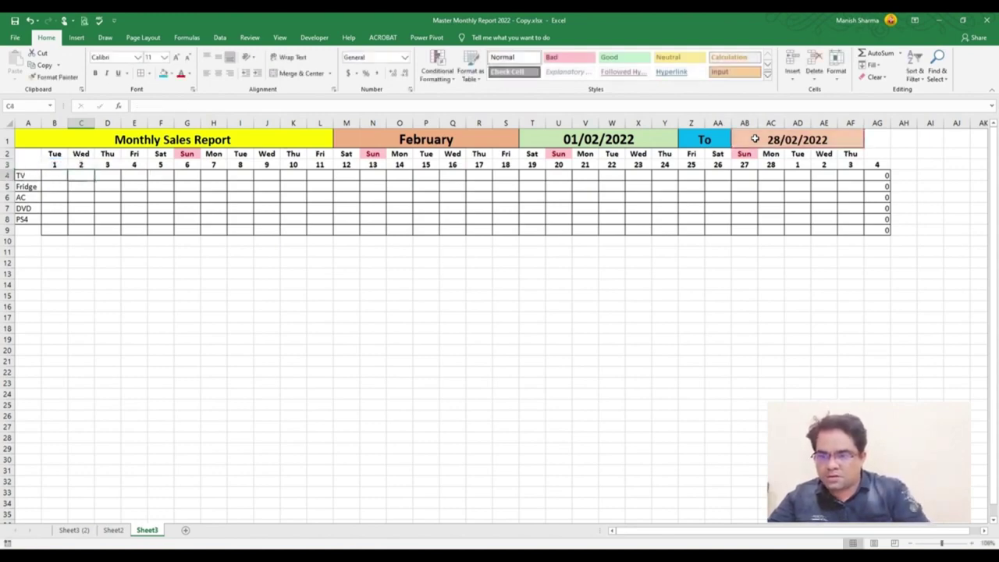
# Fill the C3 day-number formula across row 3 through AG3
pyautogui.click(83, 164)
pyautogui.moveTo(94, 166); pyautogui.dragTo(886, 166)
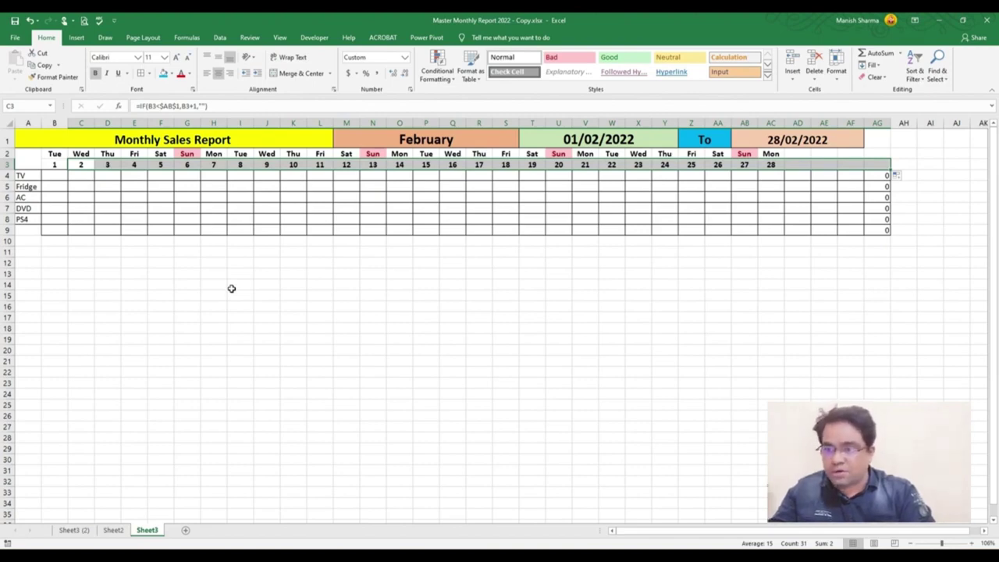
pyautogui.click(58, 172)
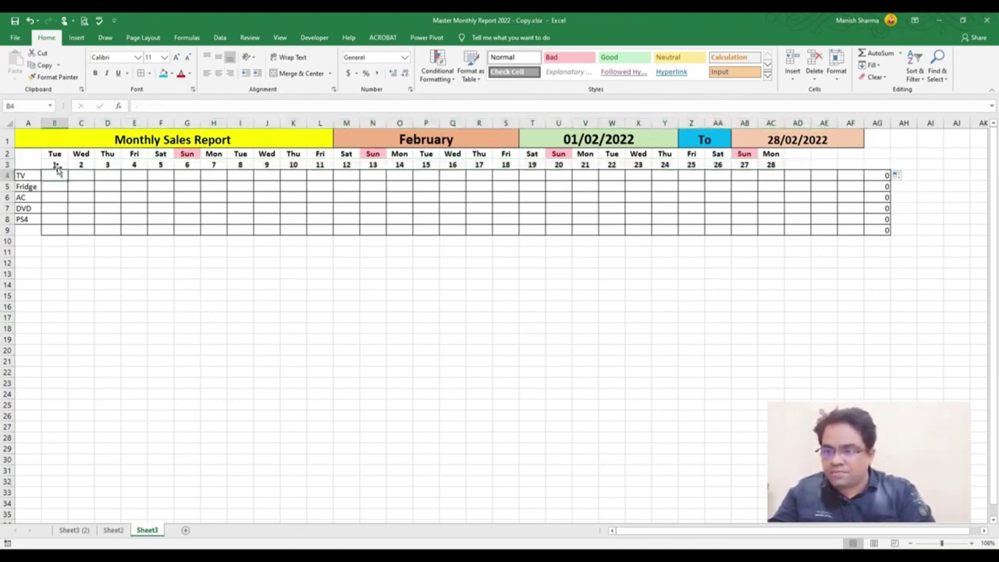
# Apply cell borders to the weekday and day-number header rows in B2:AG3
pyautogui.moveTo(54, 155); pyautogui.dragTo(60, 164)
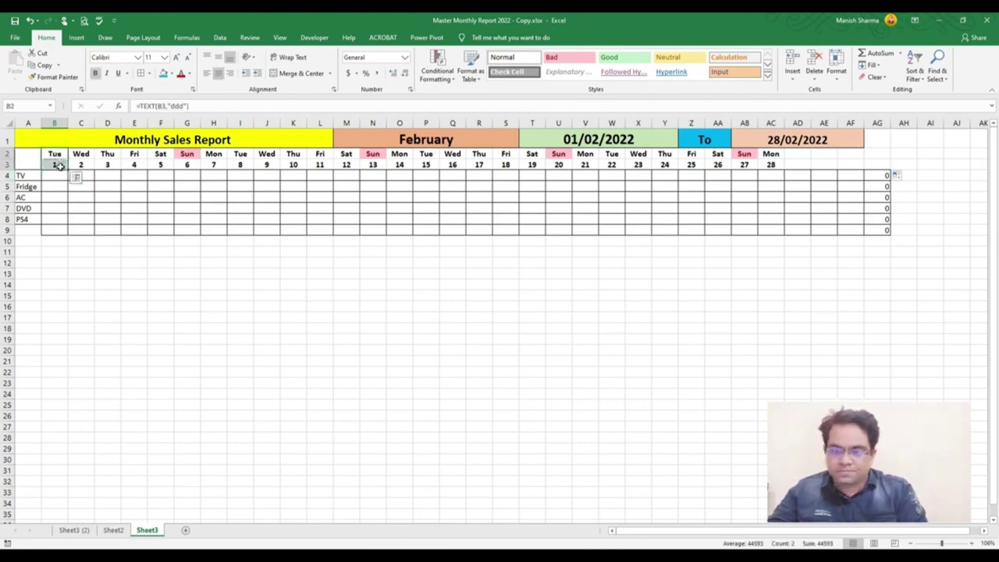
pyautogui.hotkey('shift', 'Right')
pyautogui.hotkey('shift', 'Right')
pyautogui.hotkey('shift', 'Right')
pyautogui.hotkey('shift', 'Right')
pyautogui.hotkey('shift', 'Right')
pyautogui.hotkey('shift', 'Right')
pyautogui.hotkey('shift', 'Right')
pyautogui.hotkey('shift', 'Right')
pyautogui.hotkey('shift', 'Right')
pyautogui.hotkey('shift', 'Right')
pyautogui.hotkey('shift', 'Right')
pyautogui.hotkey('shift', 'Right')
pyautogui.hotkey('shift', 'Right')
pyautogui.hotkey('shift', 'Right')
pyautogui.hotkey('shift', 'Right')
pyautogui.hotkey('shift', 'Right')
pyautogui.hotkey('shift', 'Right')
pyautogui.hotkey('shift', 'Right')
pyautogui.hotkey('shift', 'Right')
pyautogui.hotkey('shift', 'Right')
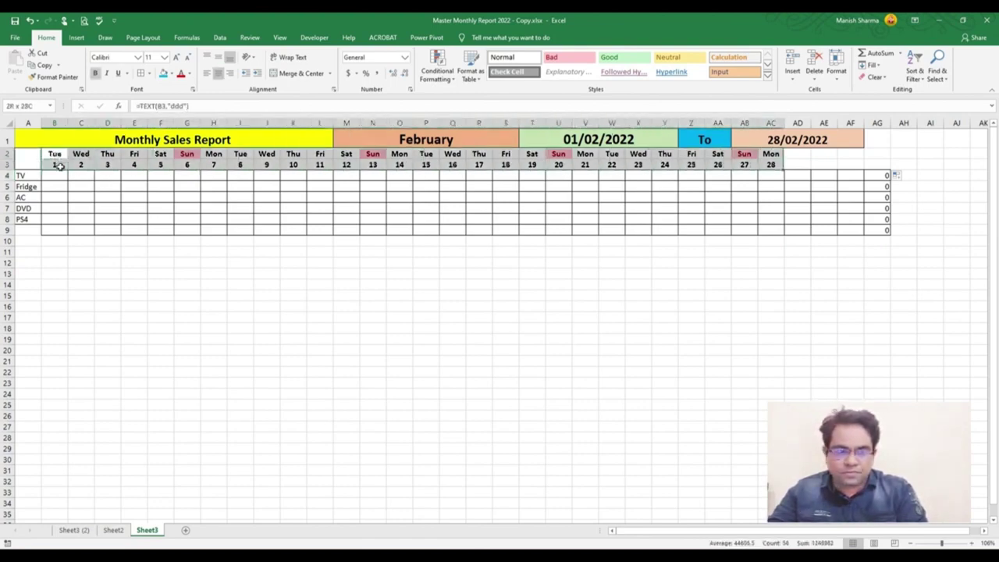
pyautogui.hotkey('shift', 'Right')
pyautogui.hotkey('shift', 'Right')
pyautogui.hotkey('shift', 'Right')
pyautogui.hotkey('shift', 'Right')
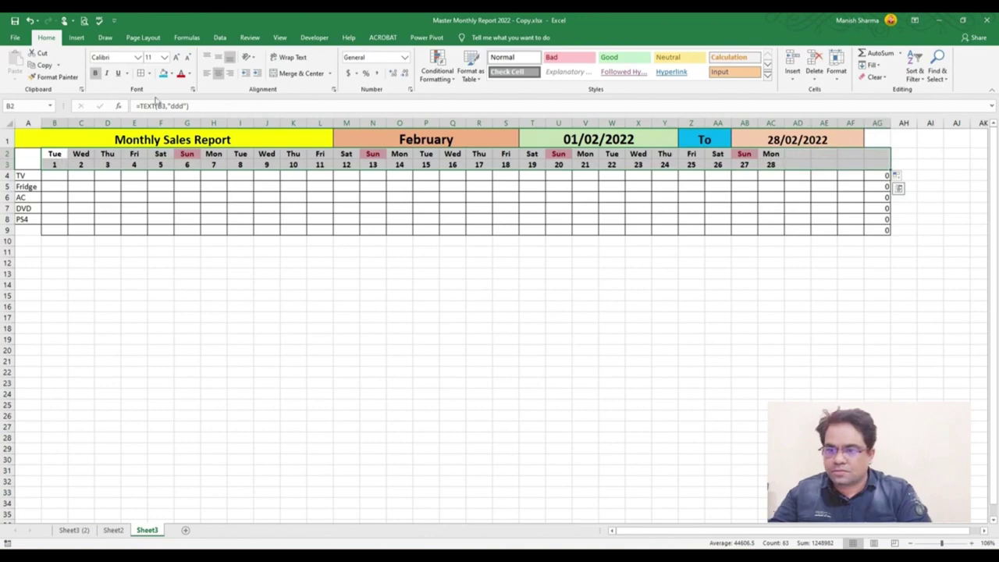
pyautogui.click(141, 73)
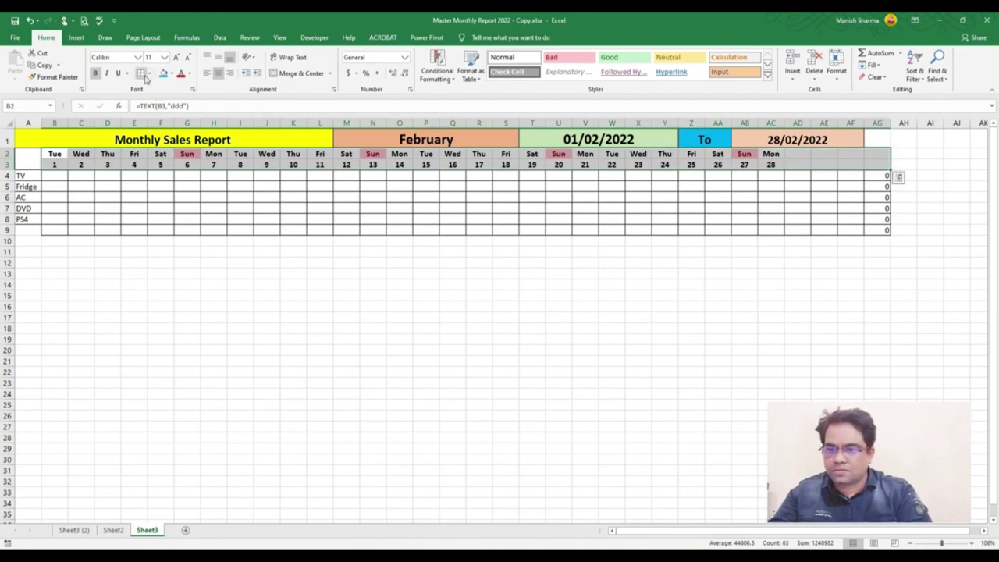
pyautogui.click(322, 370)
pyautogui.click(56, 176)
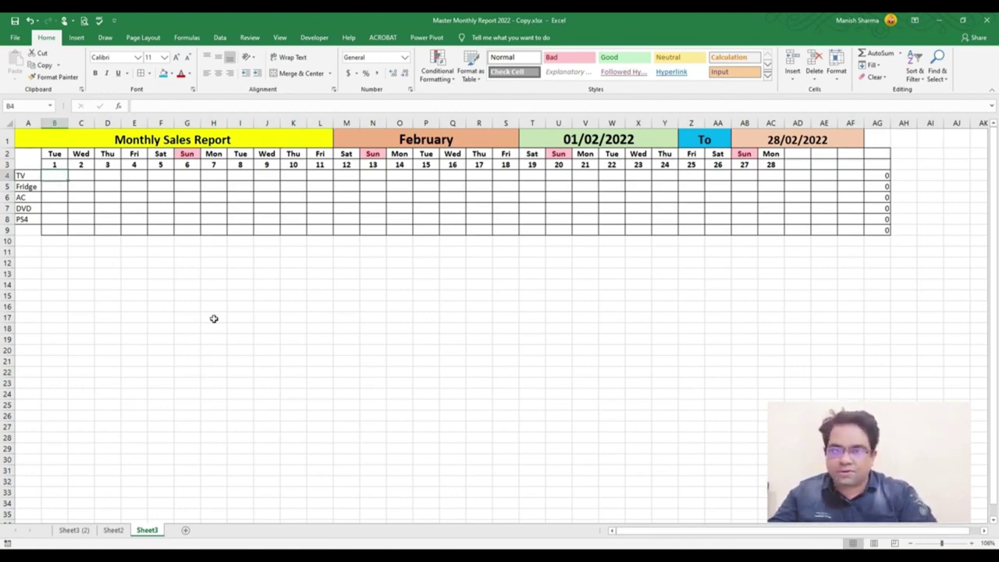
# Switch the report month in M1 to January
pyautogui.click(462, 142)
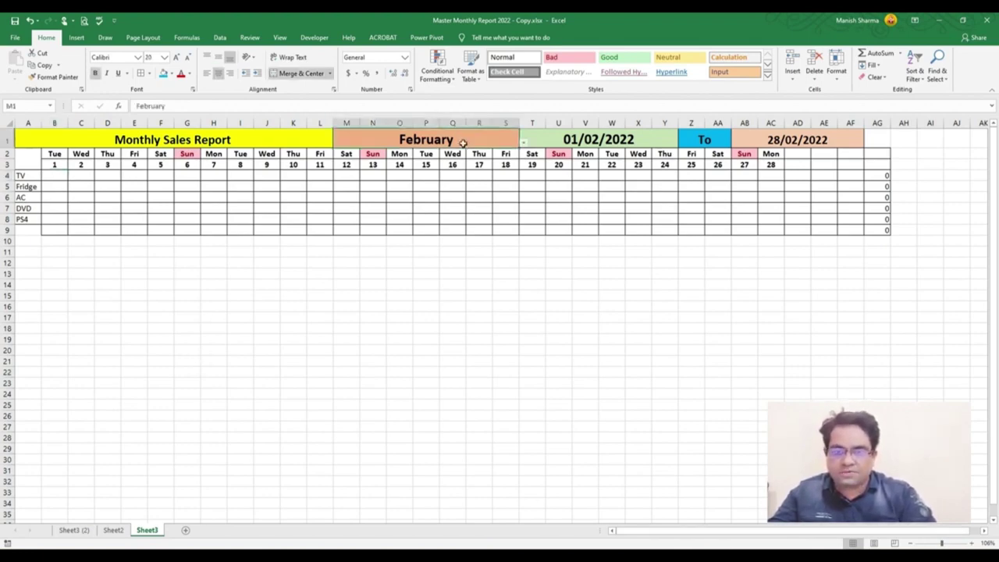
pyautogui.click(524, 144)
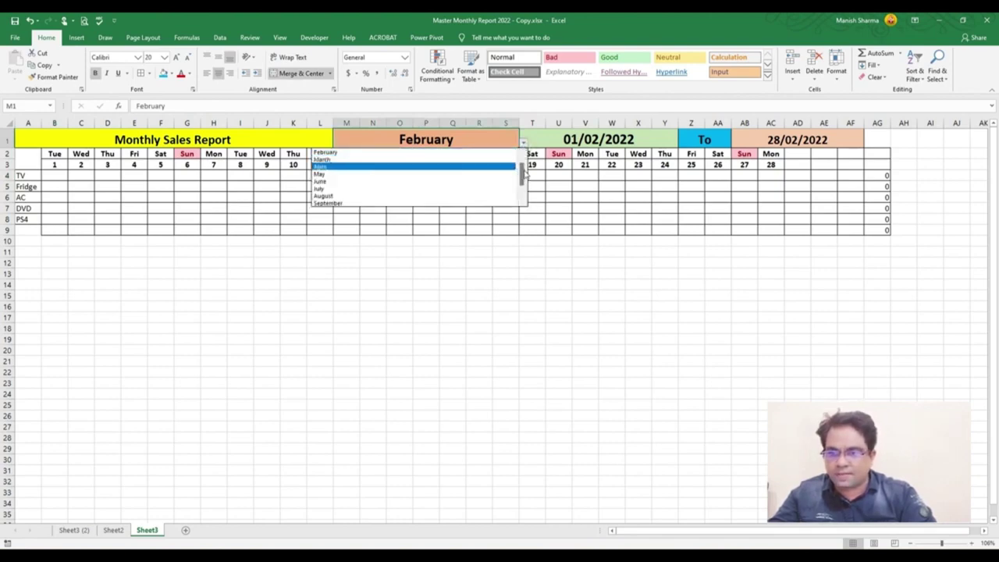
pyautogui.moveTo(524, 169); pyautogui.dragTo(528, 165)
pyautogui.click(344, 152)
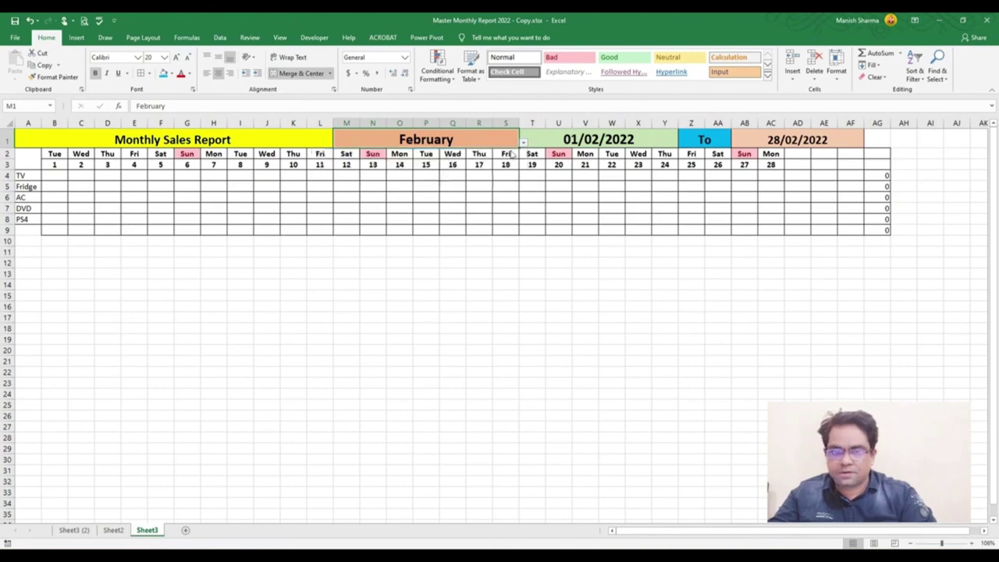
# Enter the day 1 sales in column B: TV 5, Fridge 2, DVD 8 and PS4 1, leaving AC blank
pyautogui.click(61, 178)
pyautogui.write('5')
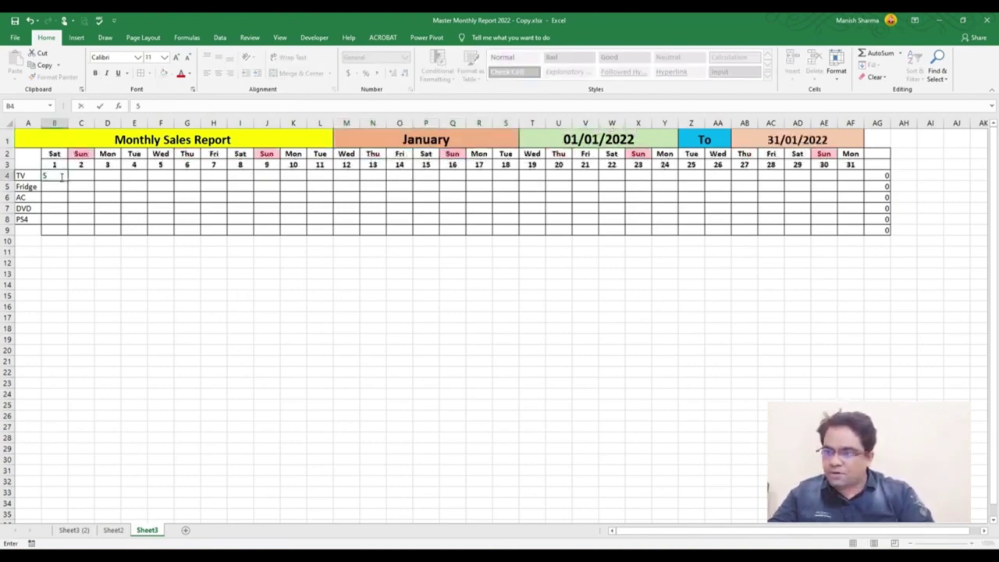
pyautogui.press('Return')
pyautogui.write('2')
pyautogui.press('Return')
pyautogui.press('Return')
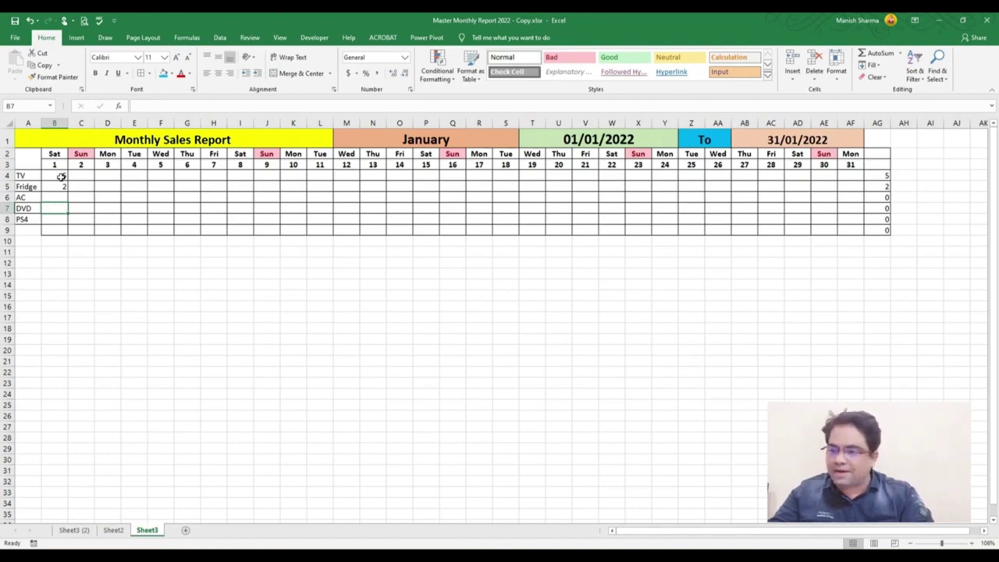
pyautogui.write('8')
pyautogui.press('Return')
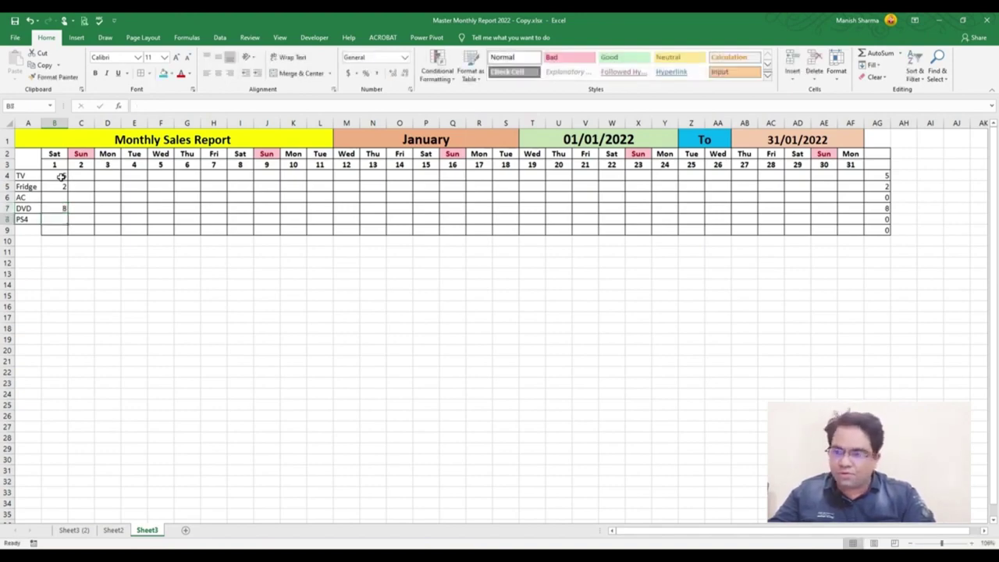
pyautogui.write('1')
pyautogui.press('Tab')
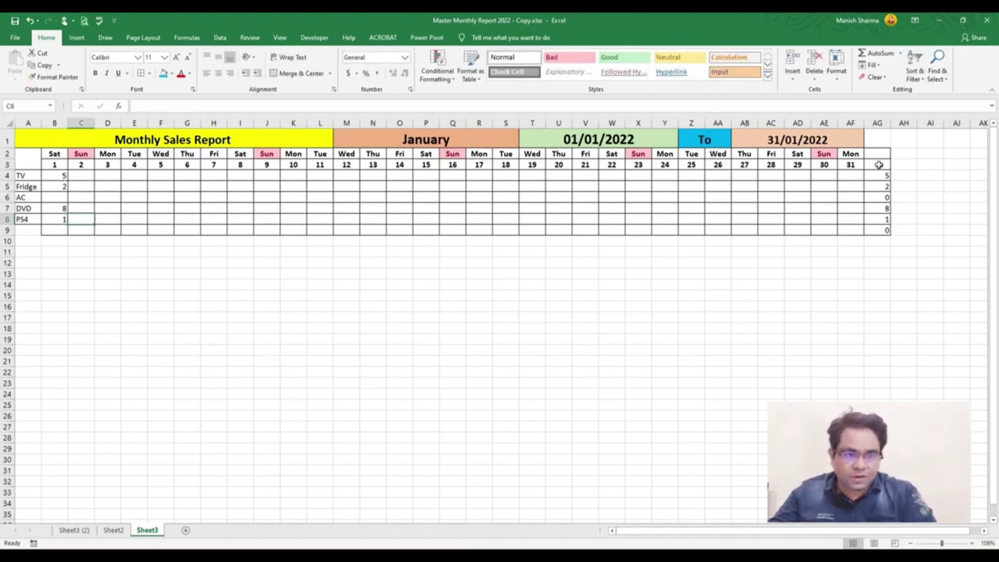
# Format the product totals cells AG2:AG8 with bold text, a light green fill and centred alignment
pyautogui.moveTo(878, 154); pyautogui.dragTo(883, 220)
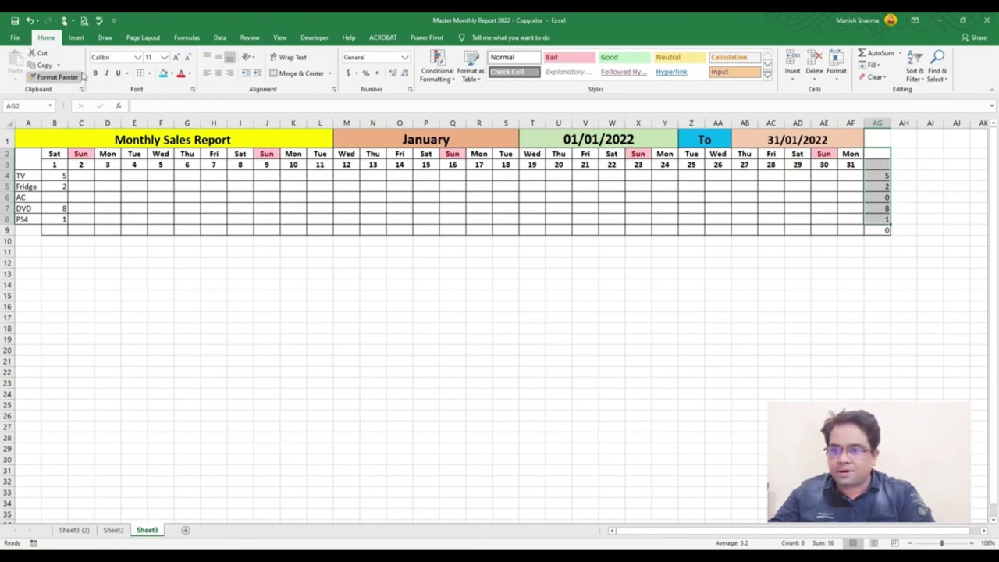
pyautogui.click(163, 74)
pyautogui.click(172, 73)
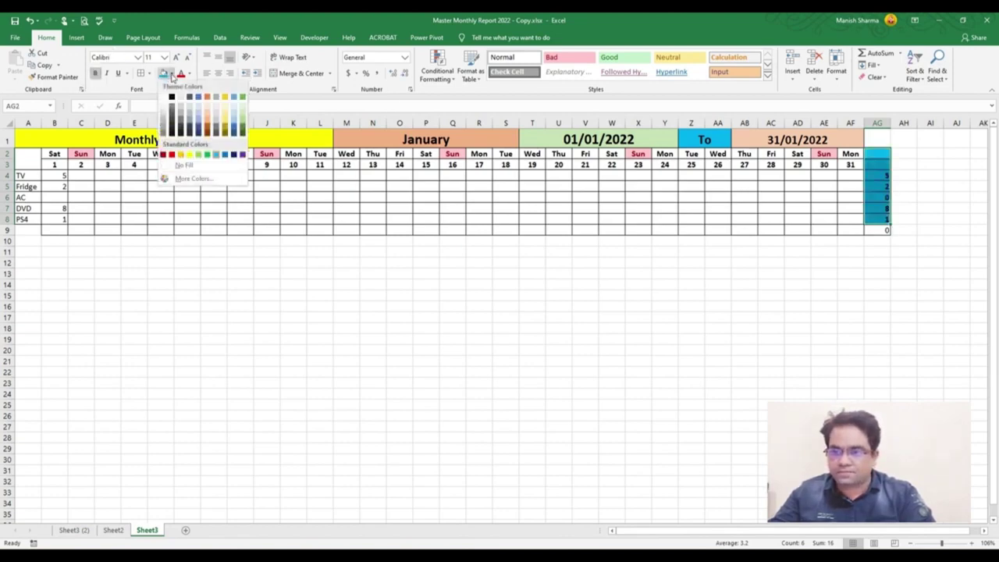
pyautogui.click(242, 121)
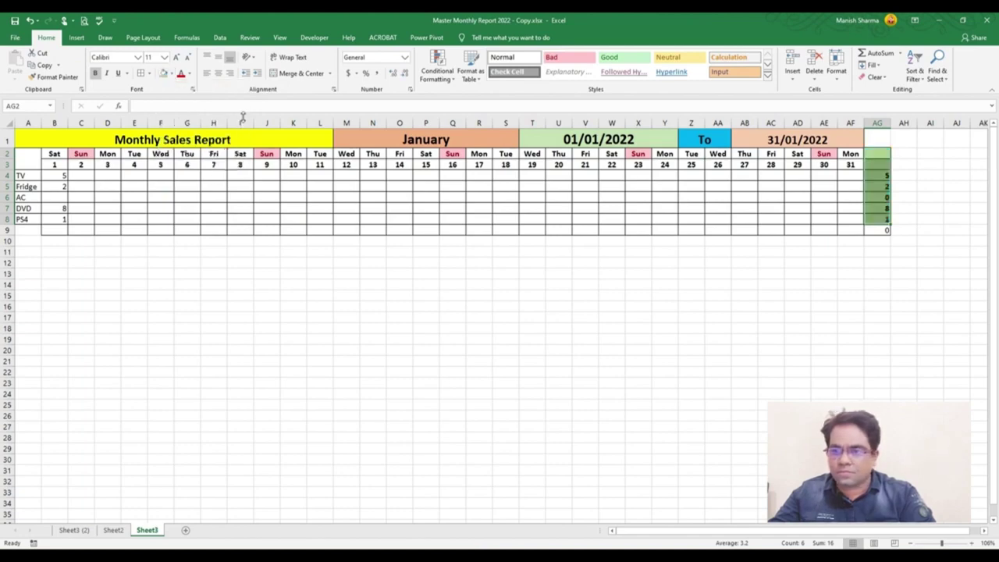
pyautogui.click(218, 74)
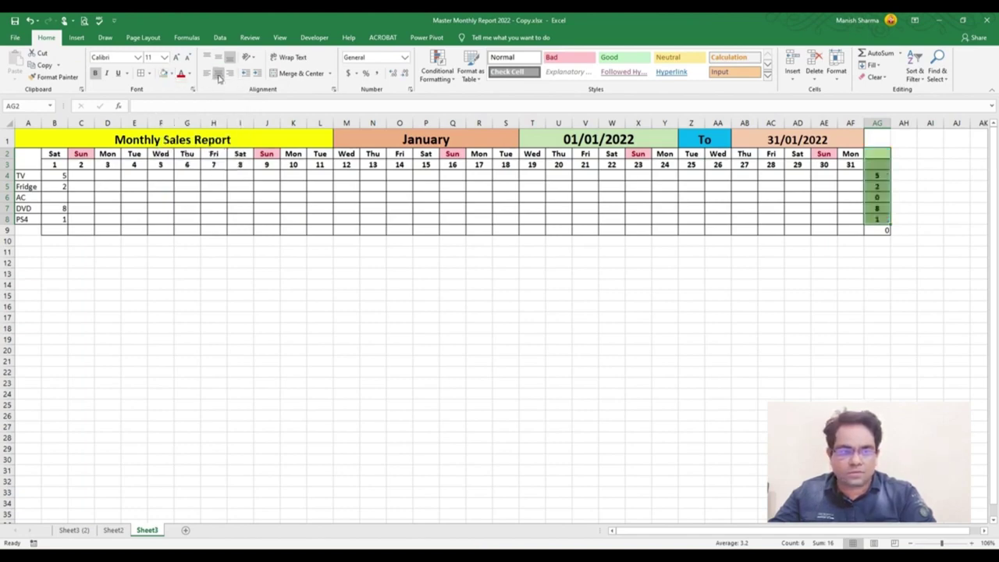
pyautogui.click(556, 383)
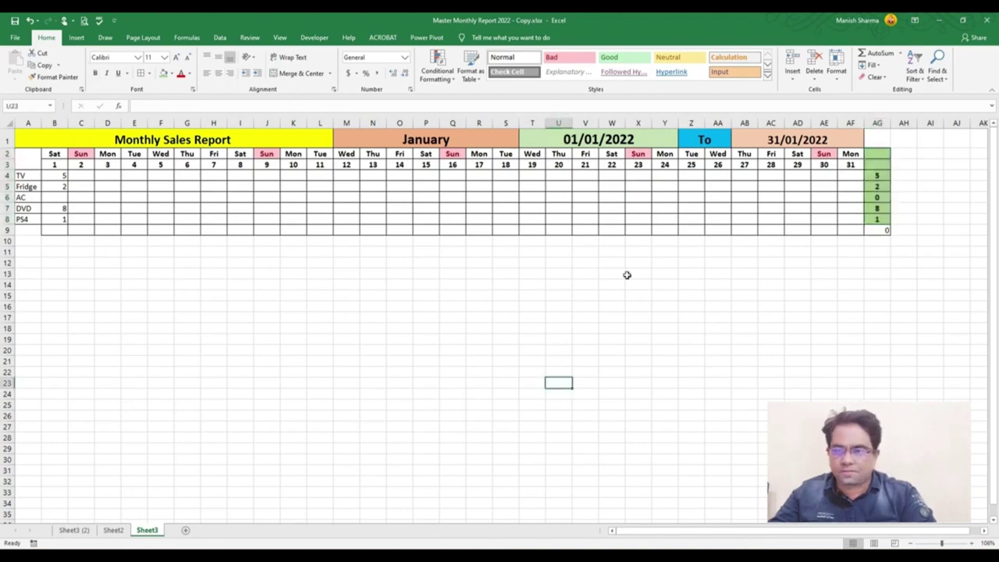
# Enter the day 3 sales in column D: TV 2, Fridge 6, AC 9 and DVD 5, leaving PS4 blank
pyautogui.click(113, 175)
pyautogui.write('2')
pyautogui.press('Return')
pyautogui.write('6')
pyautogui.press('Return')
pyautogui.write('9')
pyautogui.press('Return')
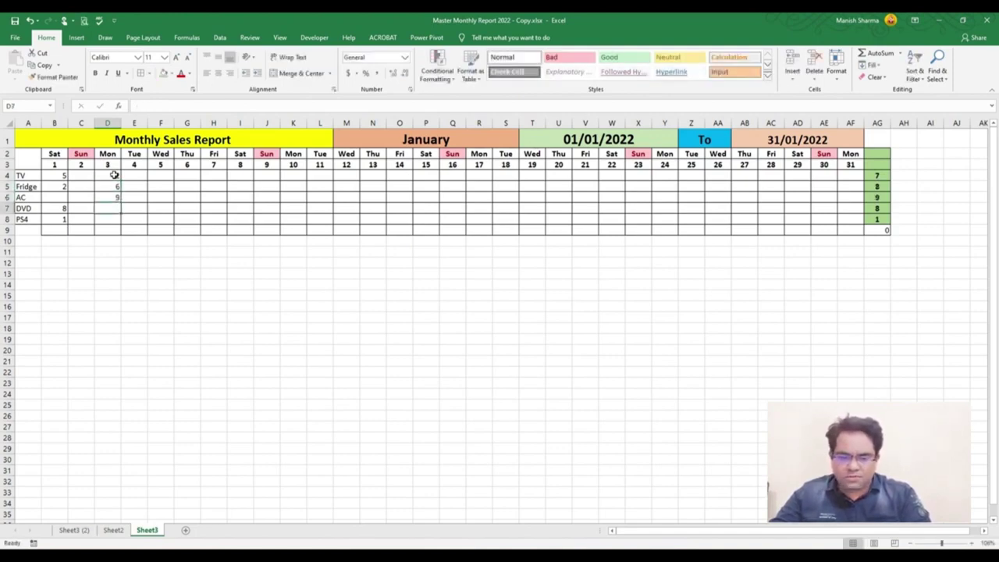
pyautogui.write('5')
pyautogui.press('Right')
# Enter the day 5 sales in column F: TV 5, Fridge 1 and AC 6
pyautogui.press('Up')
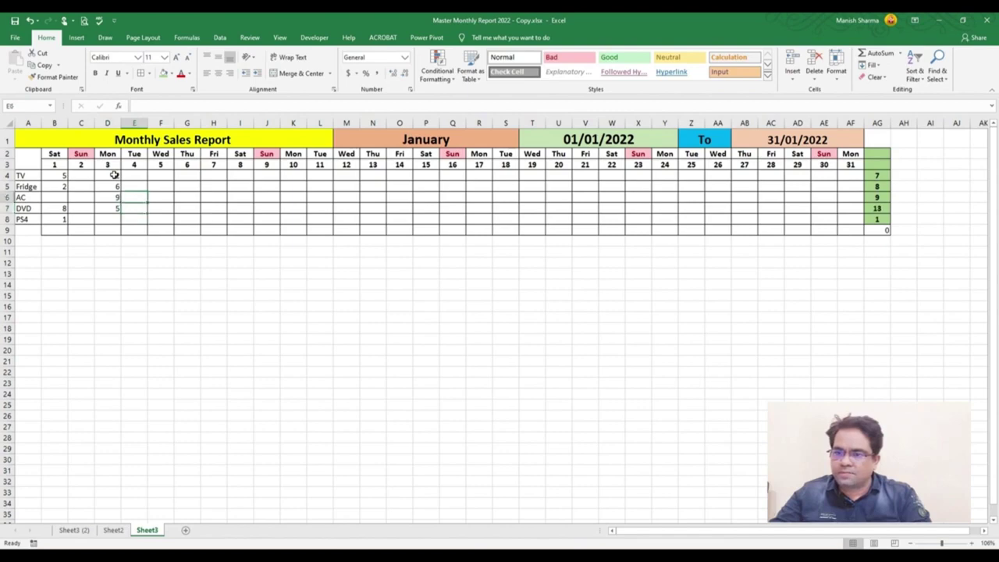
pyautogui.press('Right')
pyautogui.press('Up')
pyautogui.press('Up')
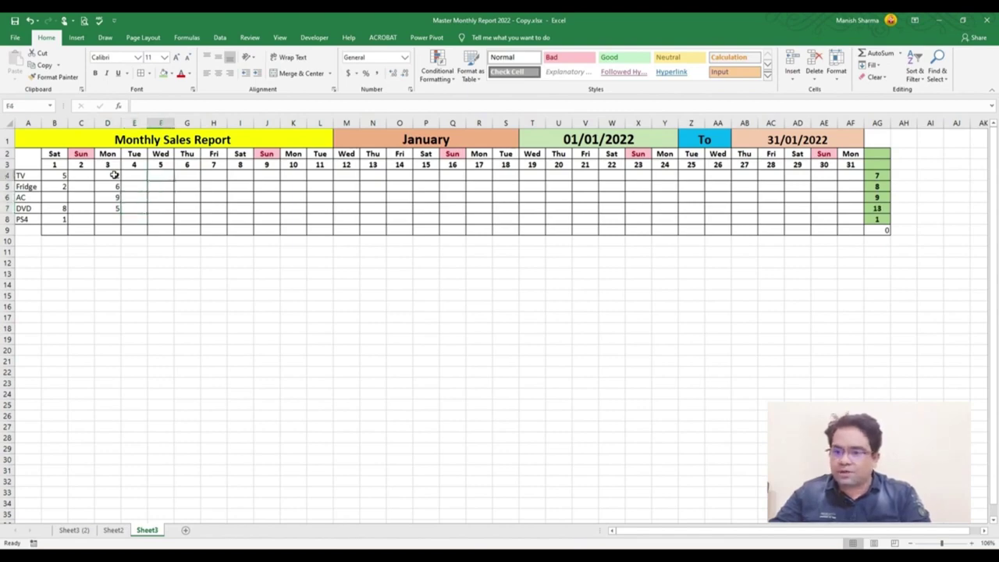
pyautogui.write('58')
pyautogui.press('BackSpace')
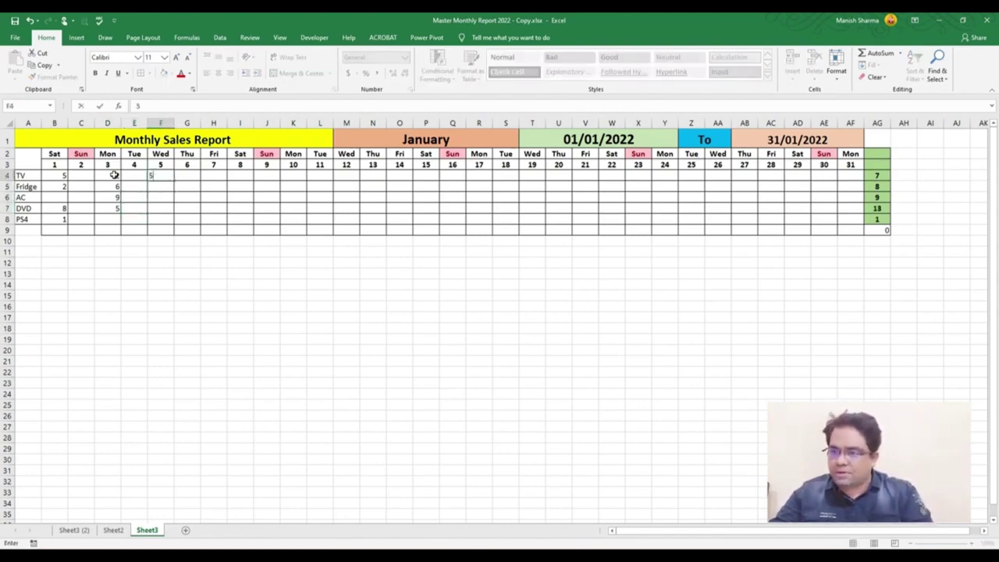
pyautogui.press('Return')
pyautogui.write('1')
pyautogui.press('Return')
pyautogui.write('6')
pyautogui.press('Return')
# Enter the day 7 sales in column H: TV 8 and AC 5, leaving Fridge blank
pyautogui.press('Right')
pyautogui.press('Right')
pyautogui.press('Up')
pyautogui.press('Up')
pyautogui.press('Up')
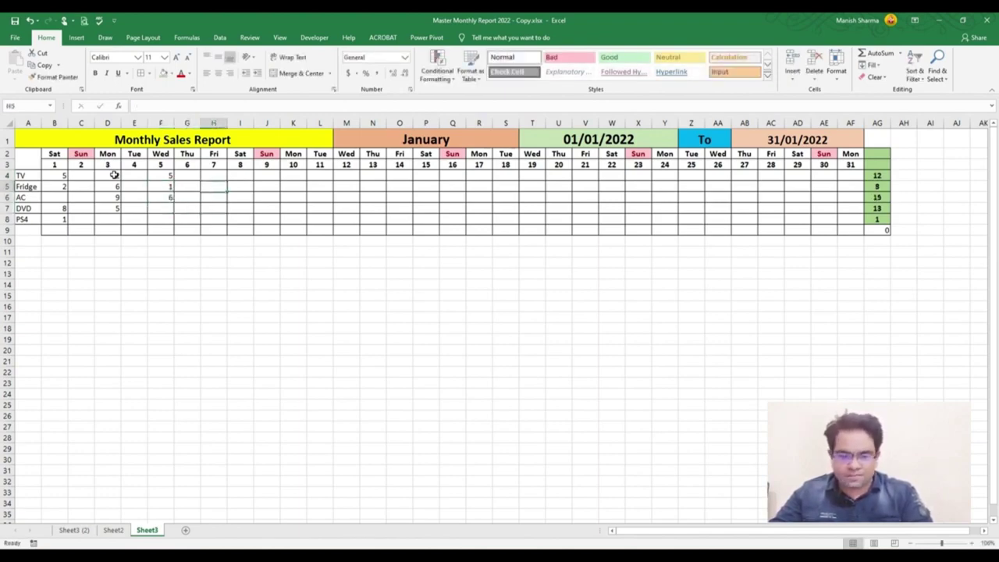
pyautogui.write('8')
pyautogui.press('Return')
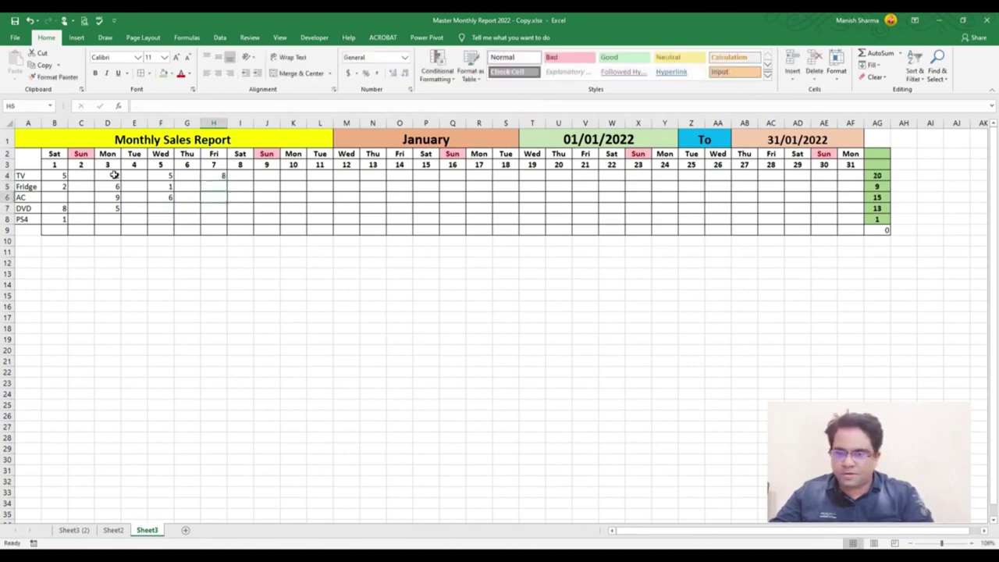
pyautogui.press('Down')
pyautogui.write('5')
pyautogui.press('Right')
# Enter a TV sale of 8 for day 8 in column I
pyautogui.press('Right')
pyautogui.press('Up')
pyautogui.press('Up')
pyautogui.press('Left')
pyautogui.write('8+')
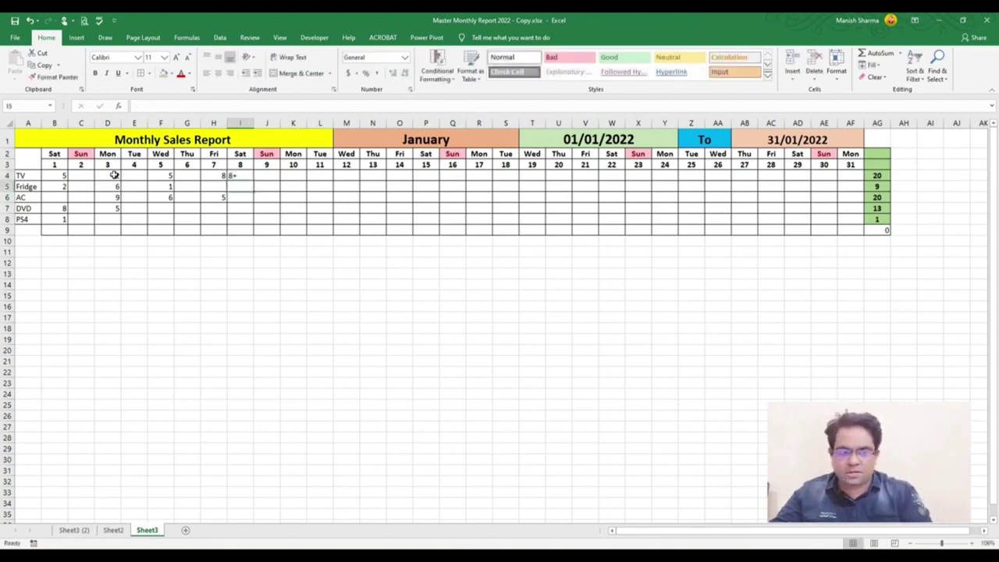
pyautogui.press('BackSpace')
pyautogui.press('Return')
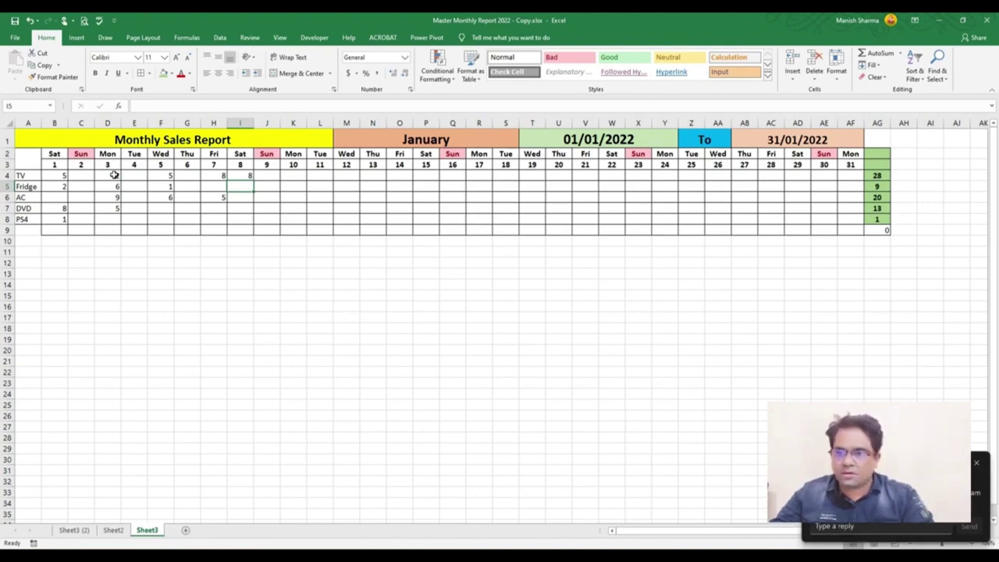
# Enter the day 10 sales in column K: TV 8, Fridge 5, AC 9 and DVD 17
pyautogui.press('Right')
pyautogui.press('Right')
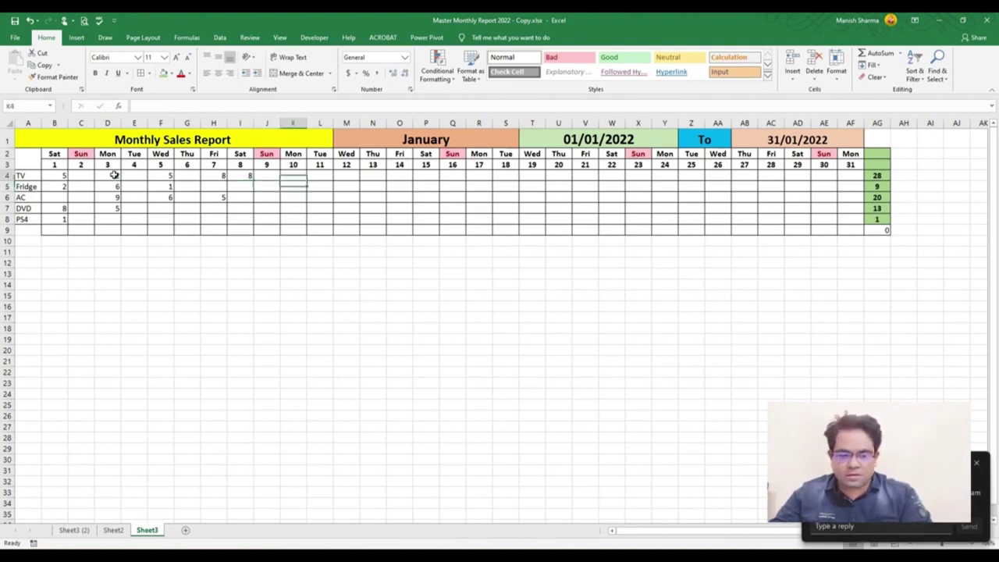
pyautogui.press('Up')
pyautogui.write('8')
pyautogui.press('Return')
pyautogui.write('5')
pyautogui.press('Return')
pyautogui.write('9')
pyautogui.press('Return')
pyautogui.write('17')
pyautogui.press('Return')
# Enter the day 12 sales in column M: TV 7, Fridge 1 and AC 4
pyautogui.press('Right')
pyautogui.press('Up')
pyautogui.press('Up')
pyautogui.press('Up')
pyautogui.press('Right')
pyautogui.press('Up')
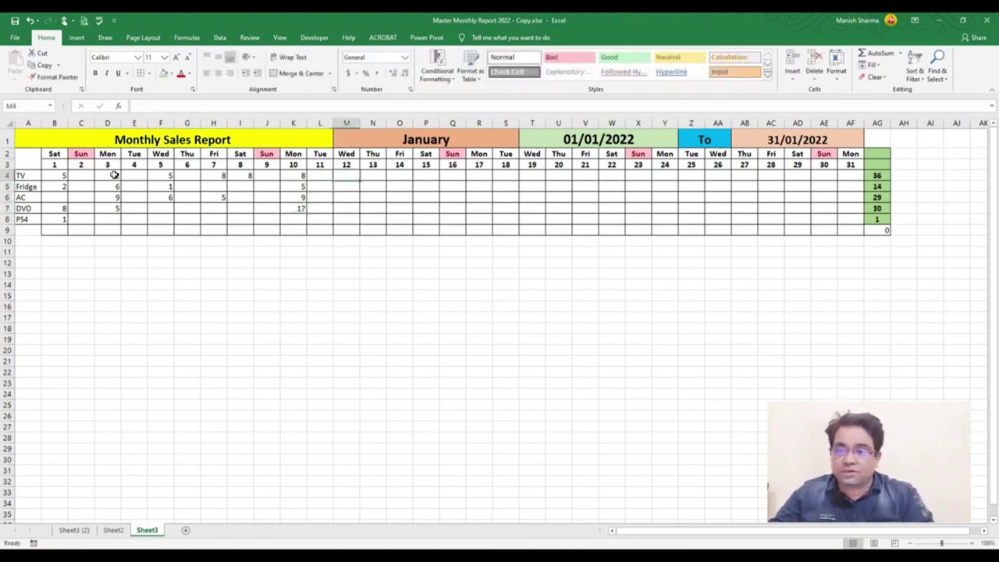
pyautogui.write('8')
pyautogui.press('BackSpace')
pyautogui.write('7')
pyautogui.press('Return')
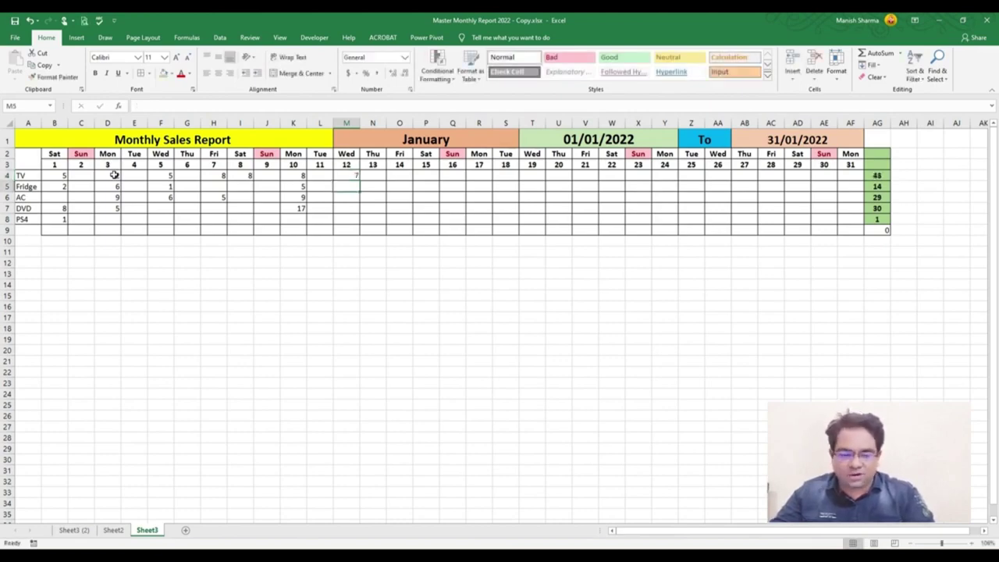
pyautogui.write('1')
pyautogui.press('Return')
pyautogui.write('4')
pyautogui.press('Return')
# Enter the day 14 sales in column O: TV 8, Fridge 5 and DVD 5, leaving AC blank
pyautogui.press('Right')
pyautogui.press('Right')
pyautogui.press('Up')
pyautogui.press('Up')
pyautogui.press('Up')
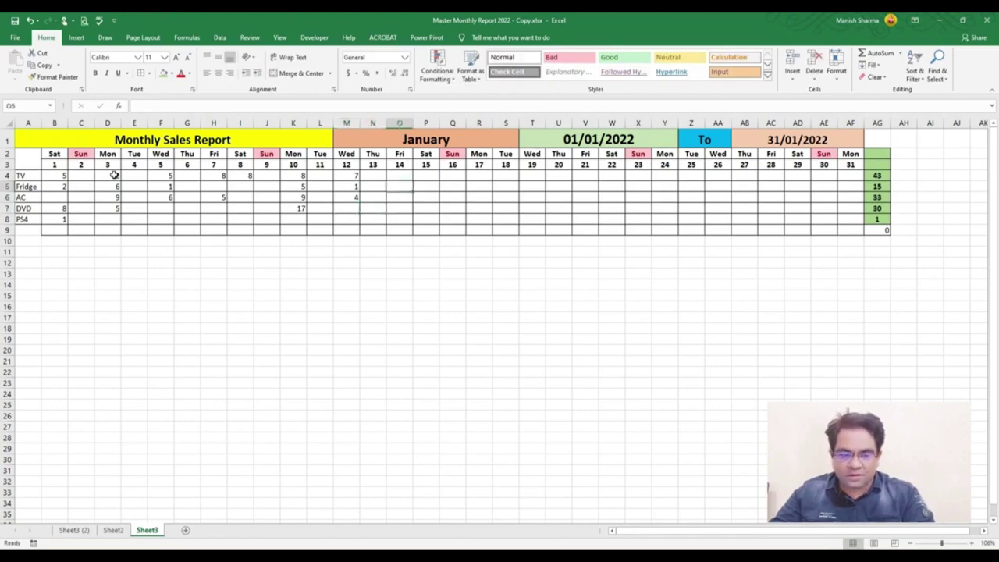
pyautogui.write('8')
pyautogui.press('Return')
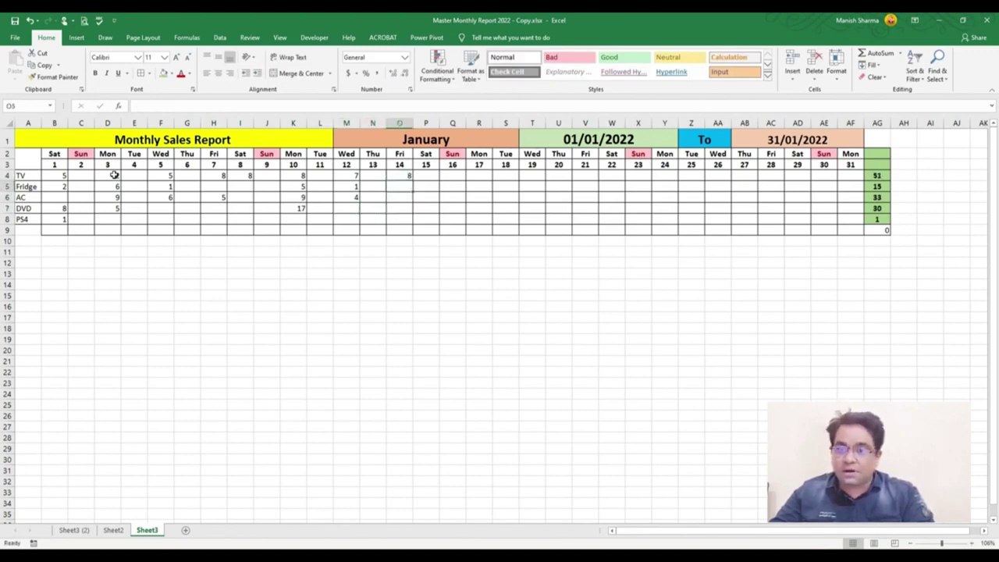
pyautogui.write('5')
pyautogui.press('Return')
pyautogui.press('Return')
pyautogui.write('5')
pyautogui.press('Return')
# Enter the day 15 sales in column P: TV 8 and Fridge 4
pyautogui.press('Right')
pyautogui.press('Up')
pyautogui.press('Up')
pyautogui.press('Up')
pyautogui.press('Up')
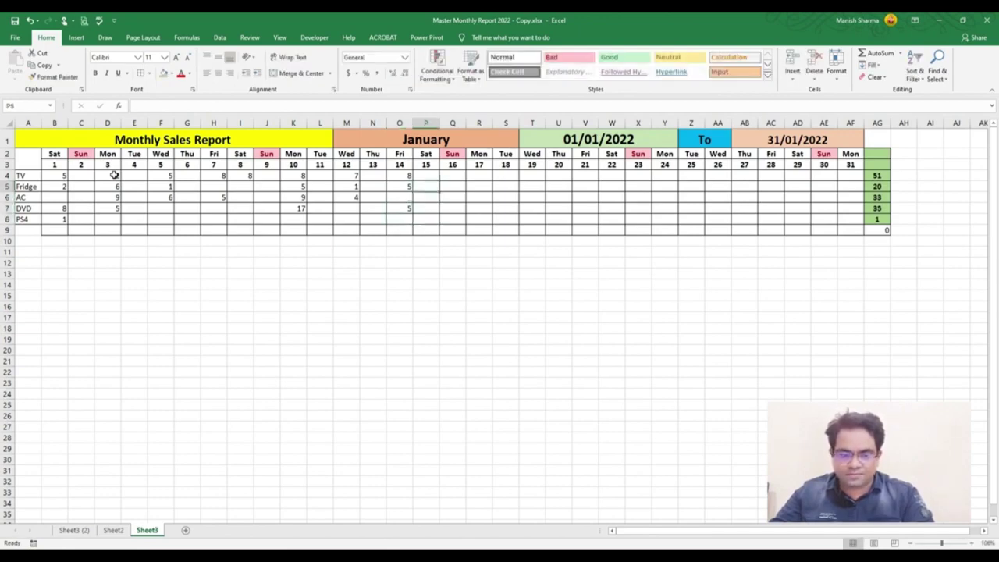
pyautogui.write('8')
pyautogui.press('Return')
pyautogui.write('4')
pyautogui.press('Return')
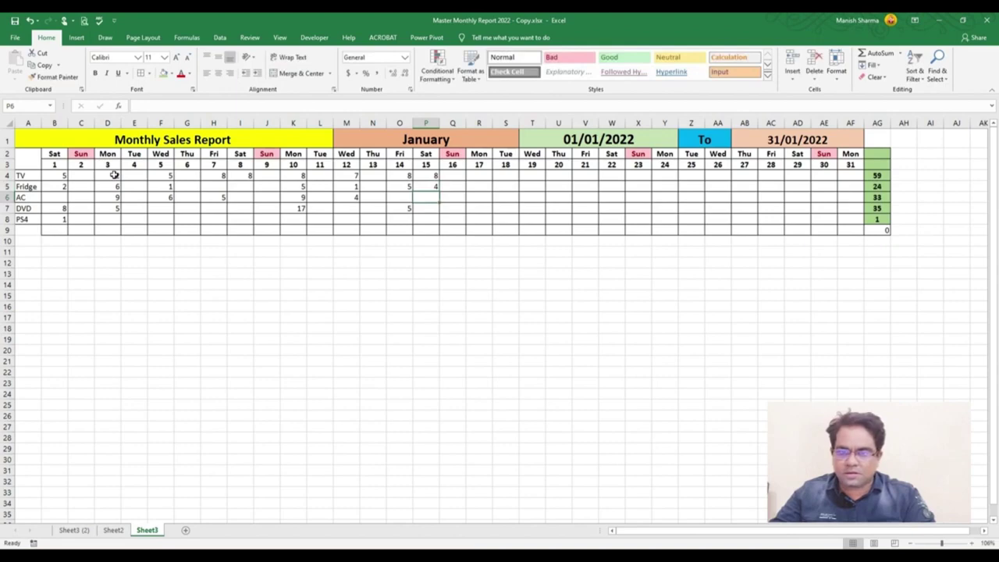
# Enter an AC sale of 8 for day 18 in column S and a Fridge sale of 15 for day 19 in column T
pyautogui.press('Right')
pyautogui.press('Right')
pyautogui.press('Right')
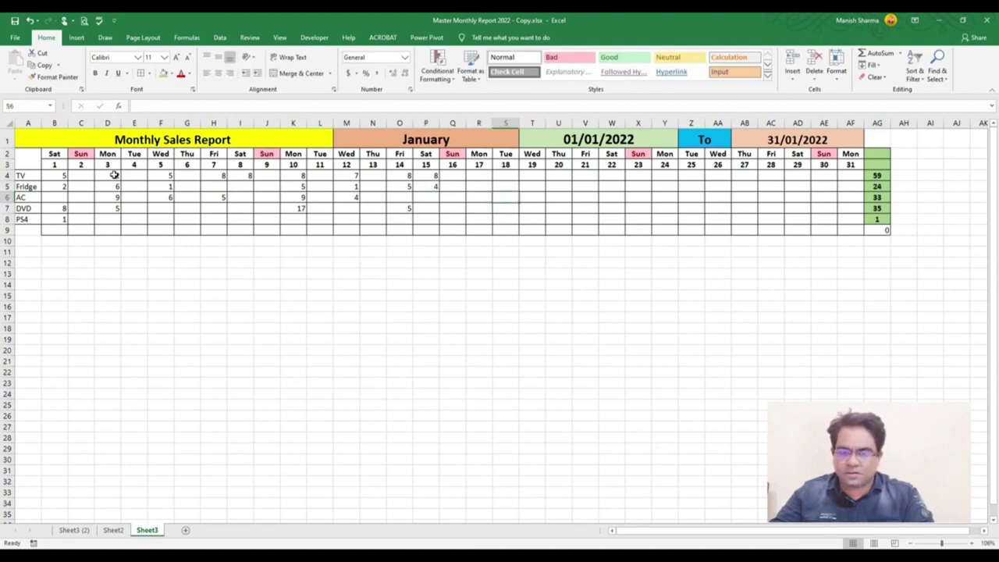
pyautogui.write('8')
pyautogui.press('Return')
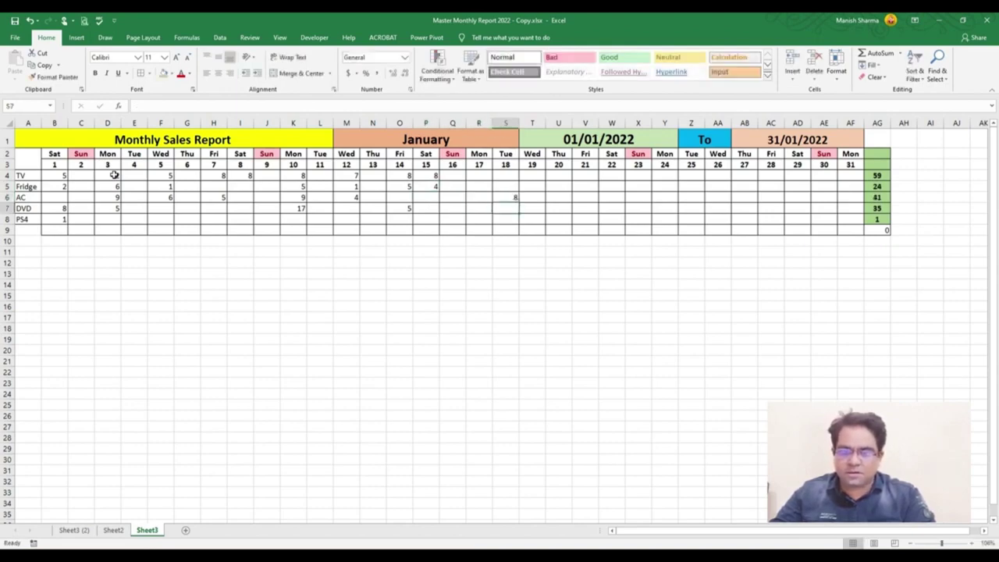
pyautogui.press('Right')
pyautogui.press('Up')
pyautogui.press('Up')
pyautogui.write('15')
pyautogui.press('Return')
# Enter a TV sale of 20 for day 21 in column V and a PS4 sale of 5 for day 22 in column W
pyautogui.press('Right')
pyautogui.press('Right')
pyautogui.press('Up')
pyautogui.press('Up')
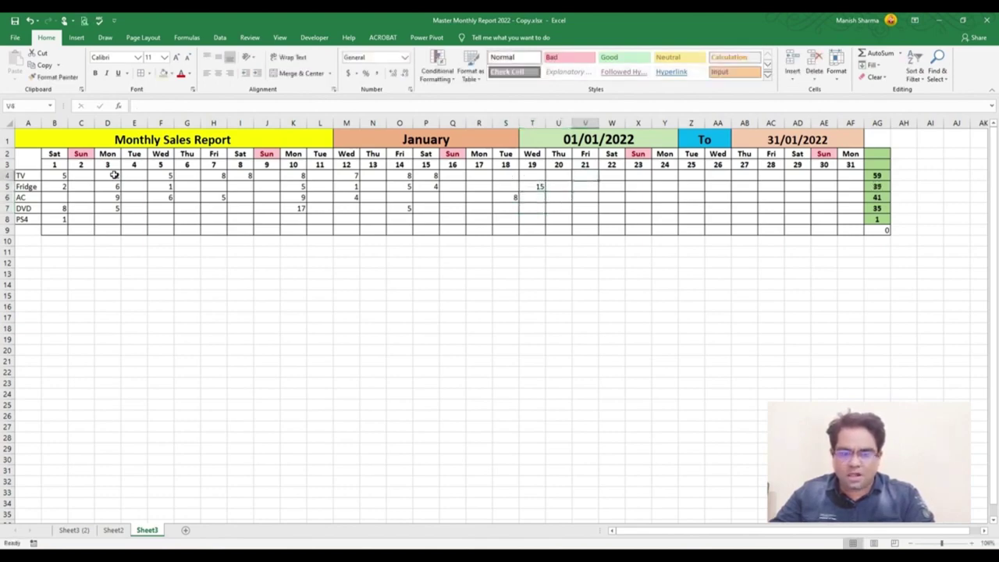
pyautogui.write('20')
pyautogui.press('Return')
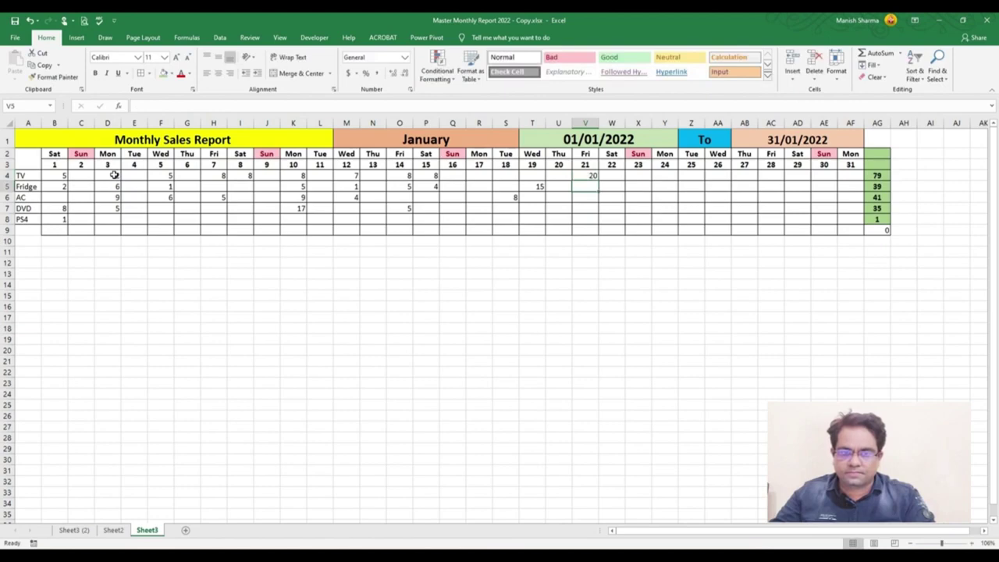
pyautogui.press('Right')
pyautogui.press('Down')
pyautogui.press('Down')
pyautogui.press('Down')
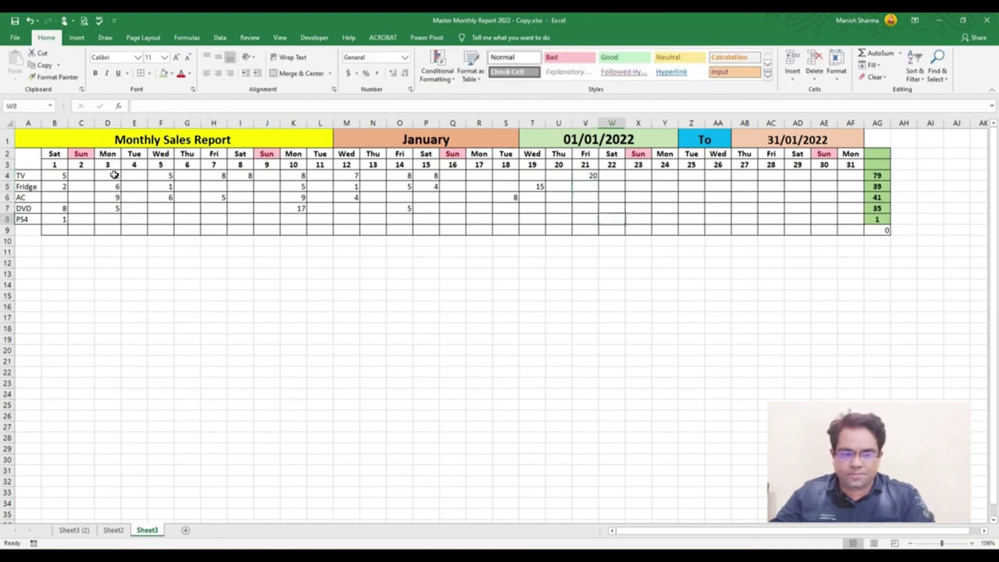
pyautogui.write('5')
pyautogui.press('Tab')
# Enter the day 24 sales in column Y: TV 8, Fridge 5 and AC 6
pyautogui.press('Up')
pyautogui.press('Up')
pyautogui.press('Up')
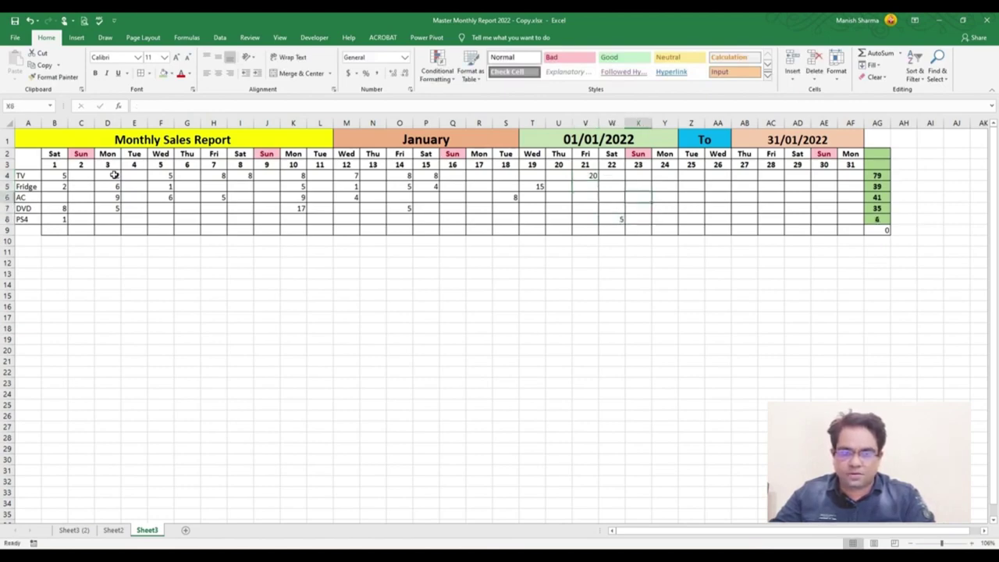
pyautogui.press('Right')
pyautogui.press('Up')
pyautogui.write('8')
pyautogui.press('Return')
pyautogui.write('5')
pyautogui.press('Return')
pyautogui.write('6')
pyautogui.press('Return')
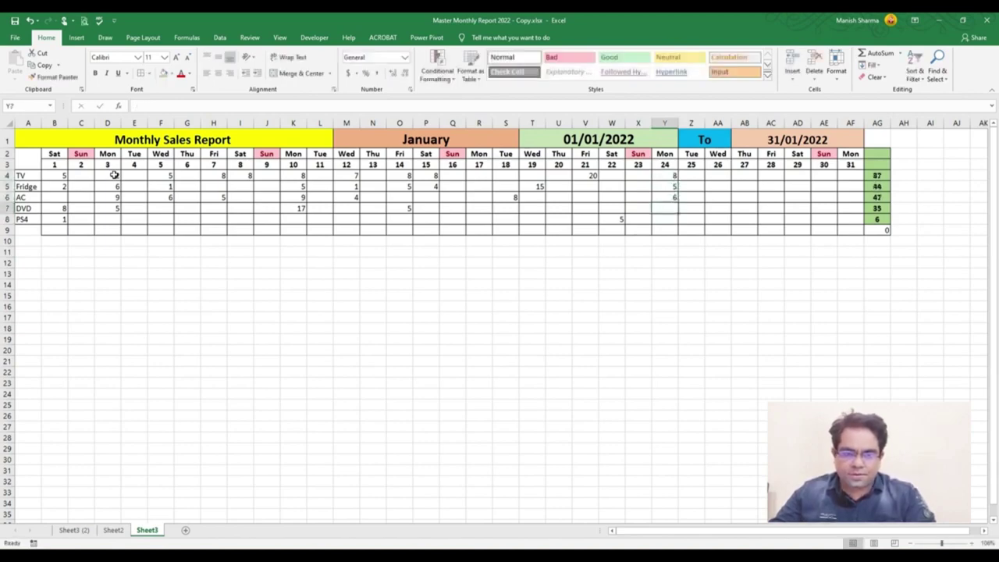
# Enter the day 26 sales in column AA: Fridge 25 and AC 3, leaving TV blank
pyautogui.press('Right')
pyautogui.press('Right')
pyautogui.press('Up')
pyautogui.press('Up')
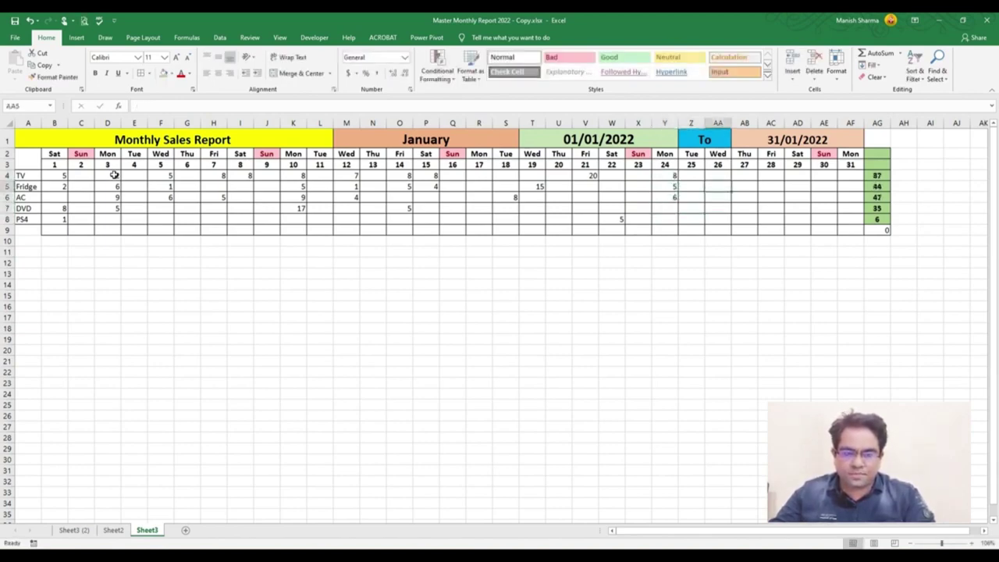
pyautogui.write('25')
pyautogui.press('Return')
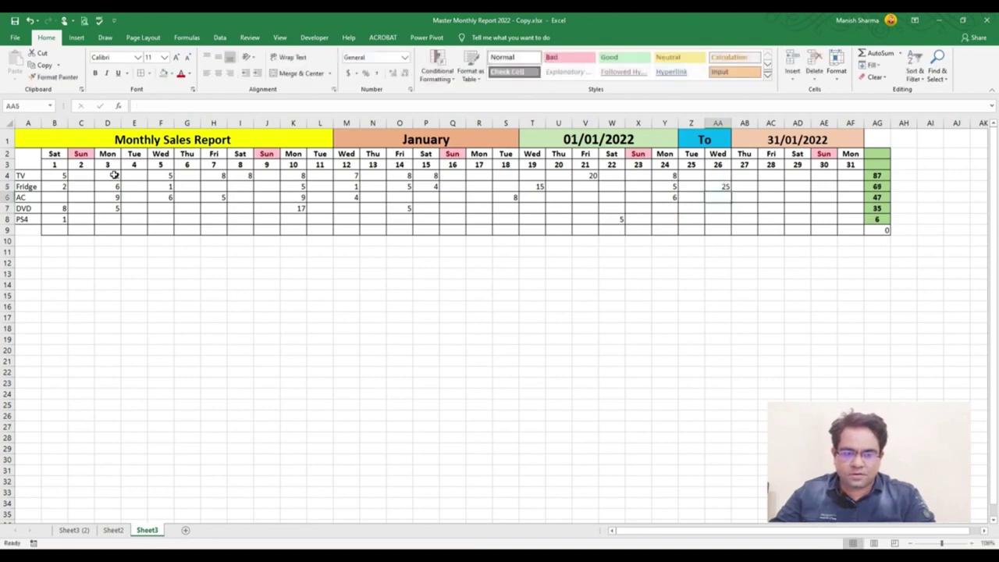
pyautogui.write('3')
pyautogui.press('Return')
# Enter TV 8 and Fridge 2 for day 28 in column AC, and AC 8 for day 29 in column AD
pyautogui.press('Right')
pyautogui.press('Right')
pyautogui.press('Up')
pyautogui.press('Up')
pyautogui.press('Up')
pyautogui.write('8')
pyautogui.press('Return')
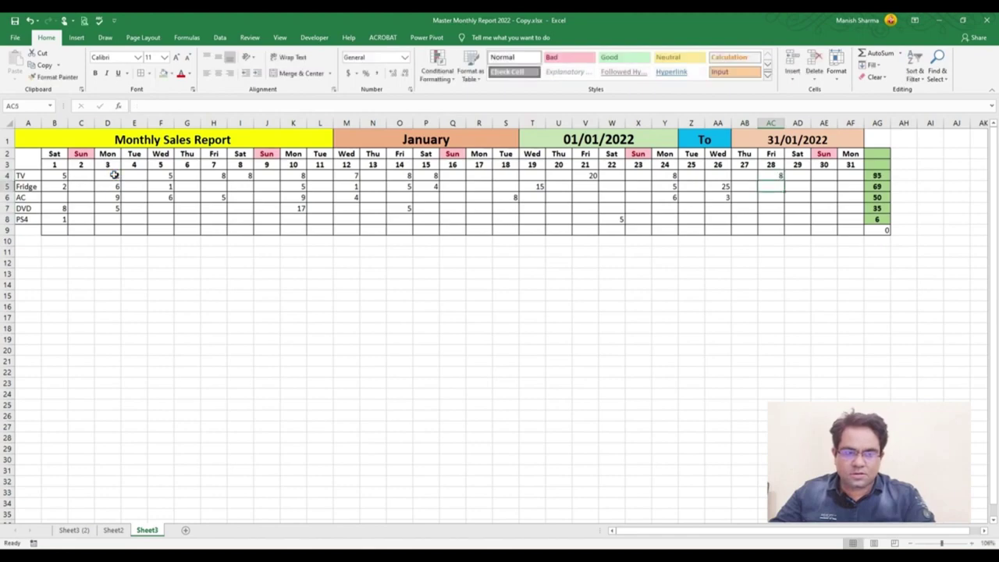
pyautogui.write('2')
pyautogui.press('Return')
pyautogui.write('8')
pyautogui.press('Return')
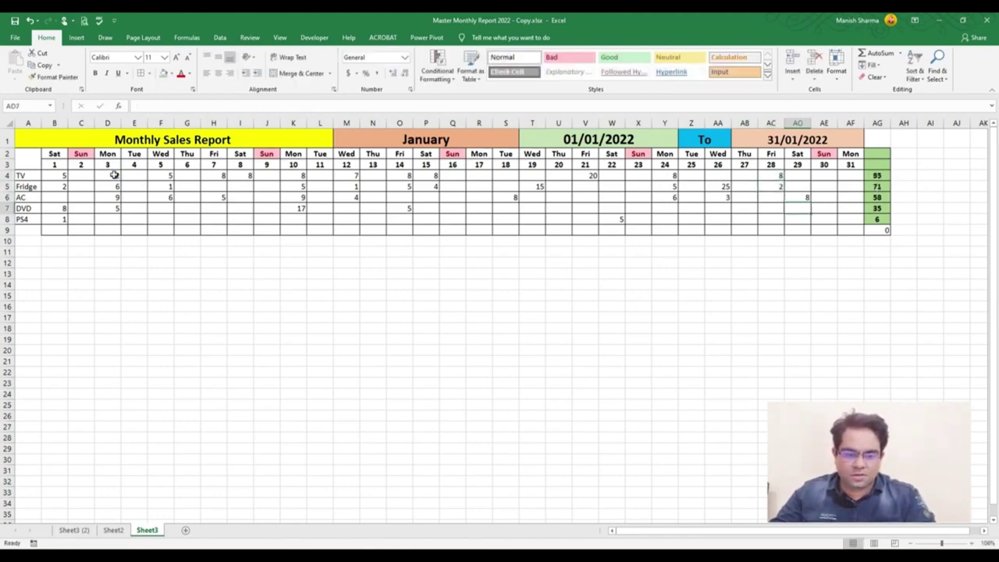
# Enter the day 31 sales in column AF: TV 5, Fridge 30, AC 50, DVD 65 and PS4 44
pyautogui.press('Right')
pyautogui.press('Right')
pyautogui.press('Up')
pyautogui.press('Up')
pyautogui.press('Up')
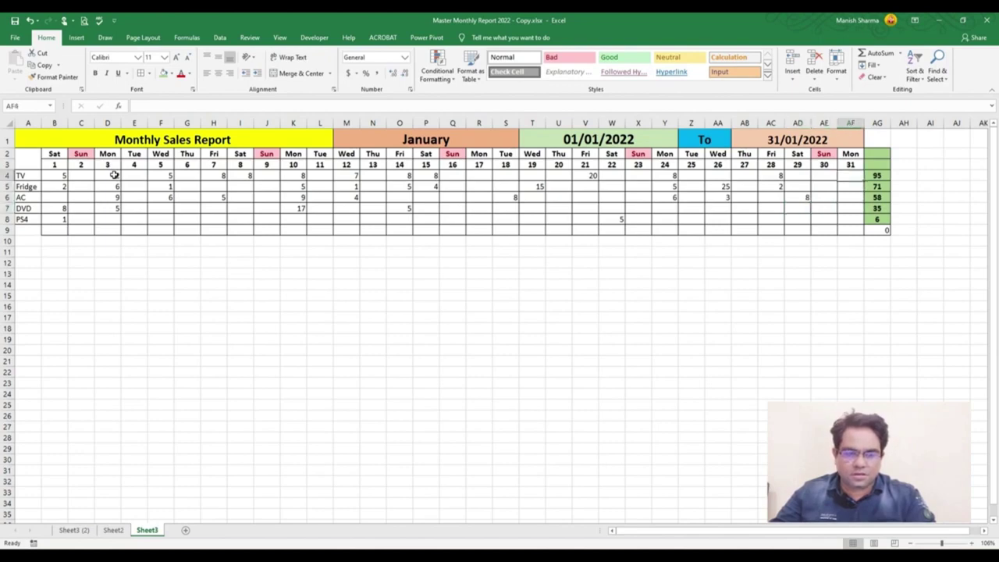
pyautogui.write('5')
pyautogui.press('Return')
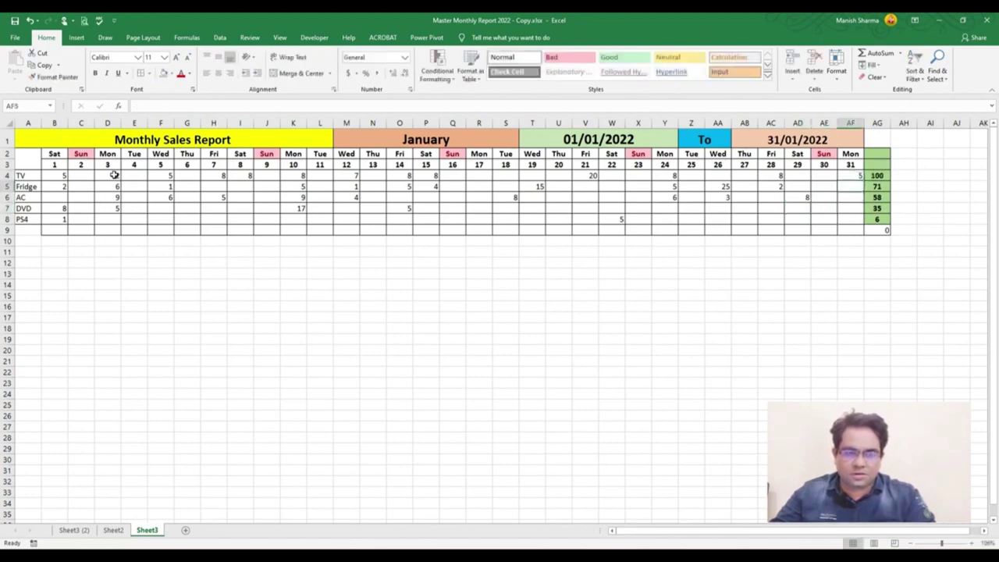
pyautogui.write('30')
pyautogui.press('Return')
pyautogui.write('50')
pyautogui.press('Return')
pyautogui.write('65')
pyautogui.press('Return')
pyautogui.write('44')
pyautogui.press('Return')
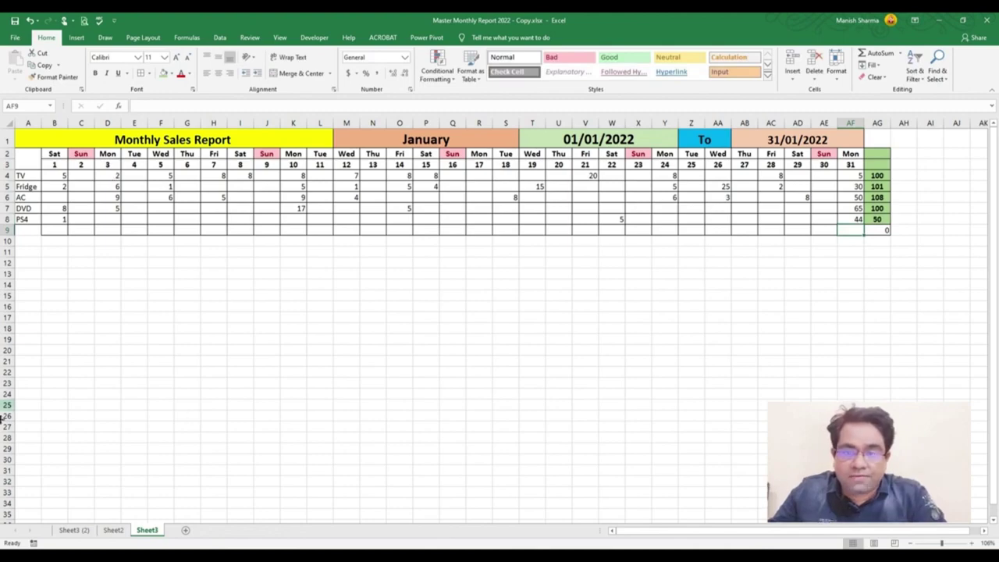
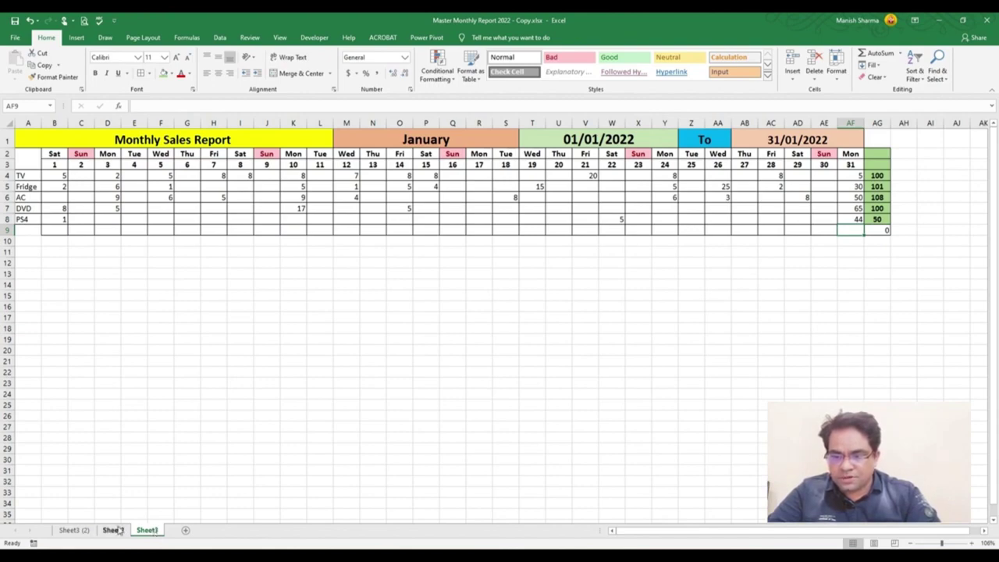
# Add a new blank worksheet and rename the Sheet3 monthly sales report as Jan
pyautogui.click(185, 530)
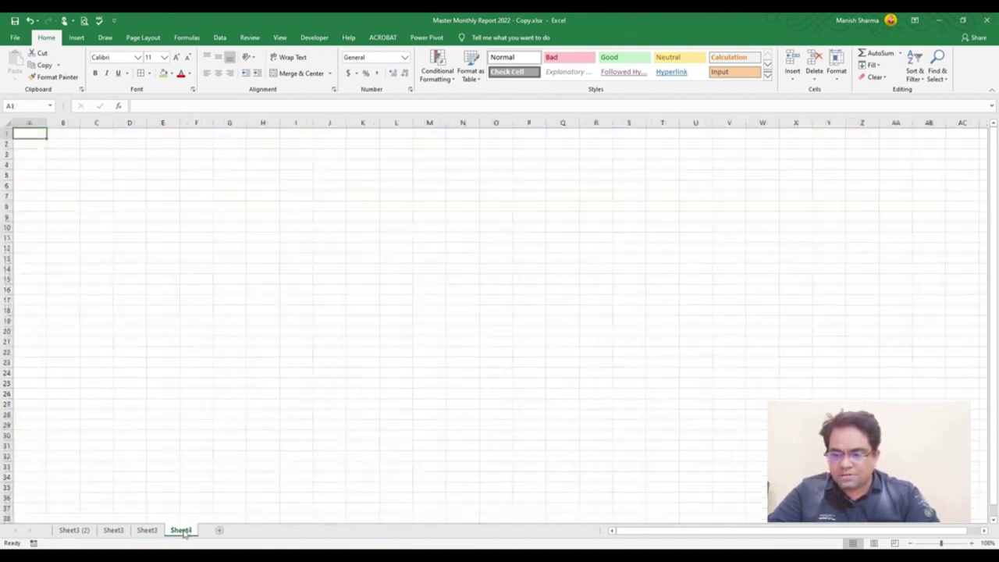
pyautogui.click(150, 530)
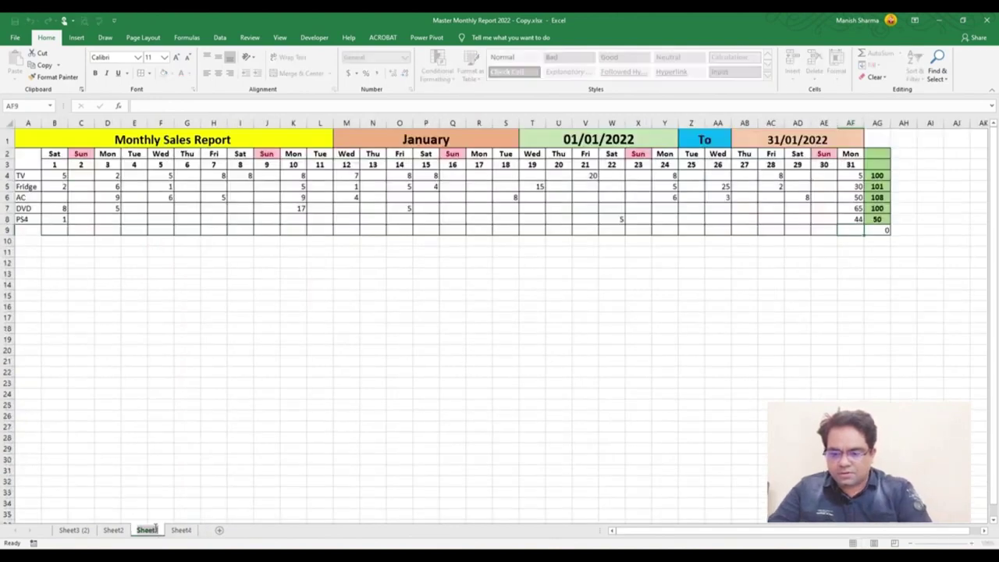
pyautogui.write('Jan')
pyautogui.click(188, 503)
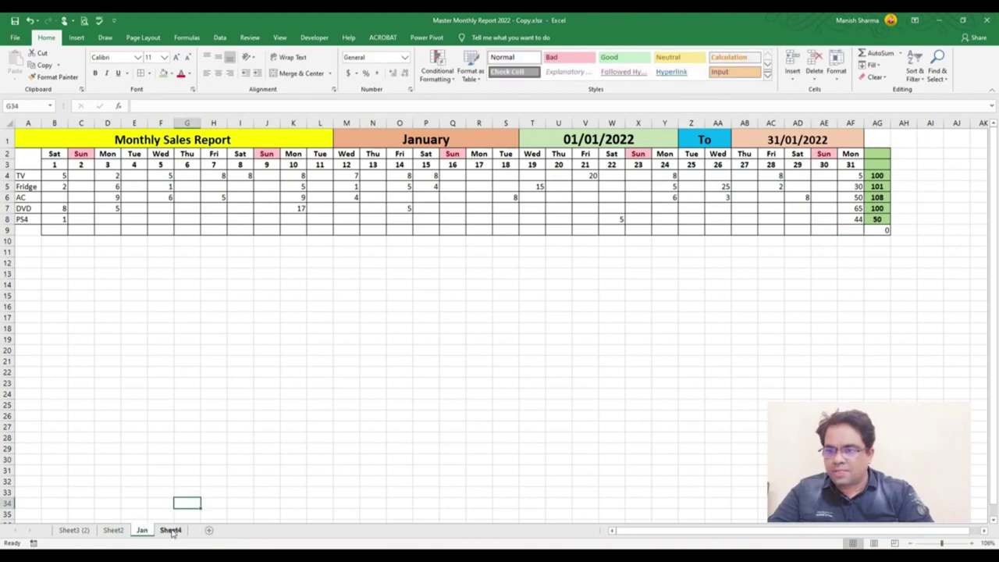
pyautogui.click(170, 530)
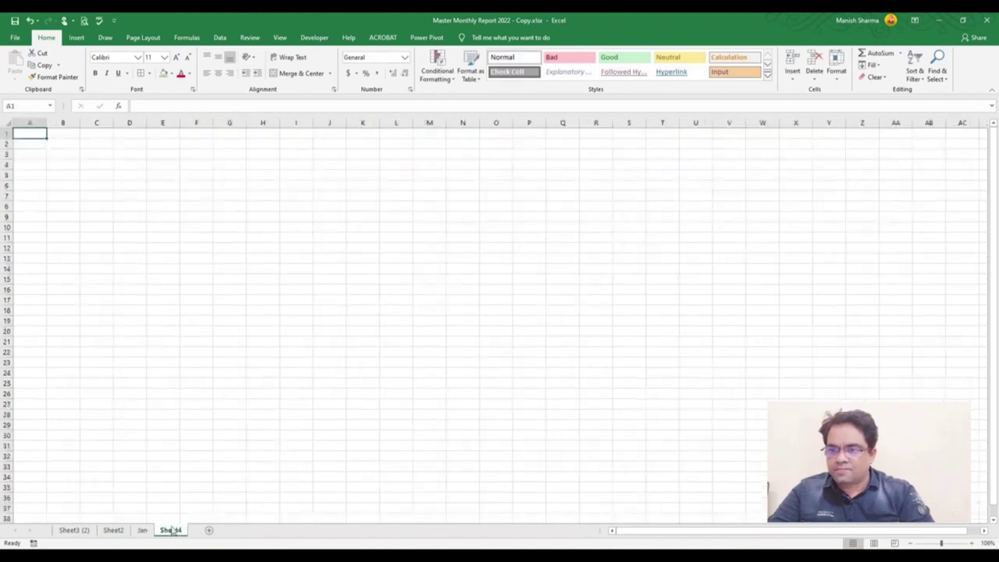
pyautogui.click(62, 143)
pyautogui.write('Mo')
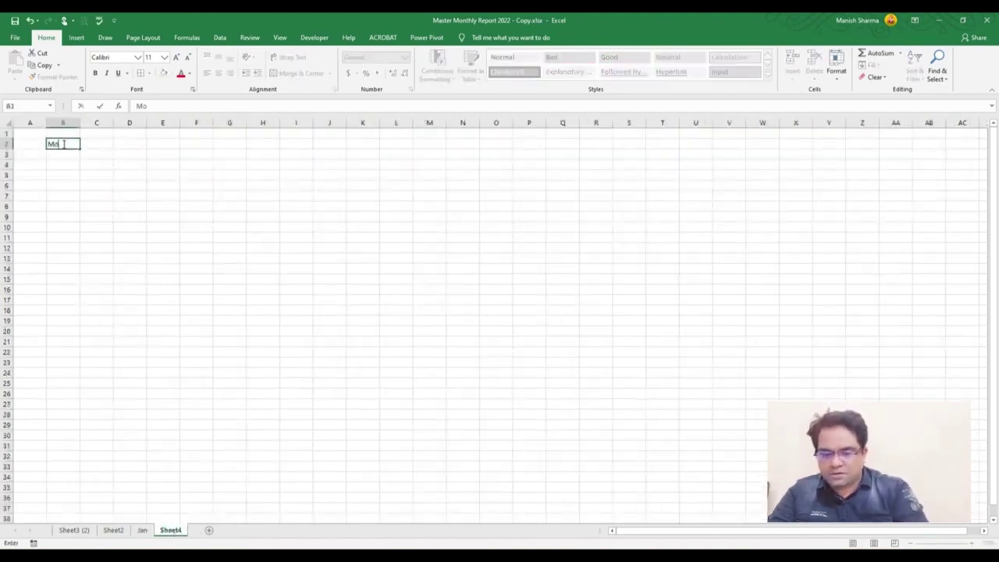
pyautogui.press('BackSpace')
pyautogui.press('BackSpace')
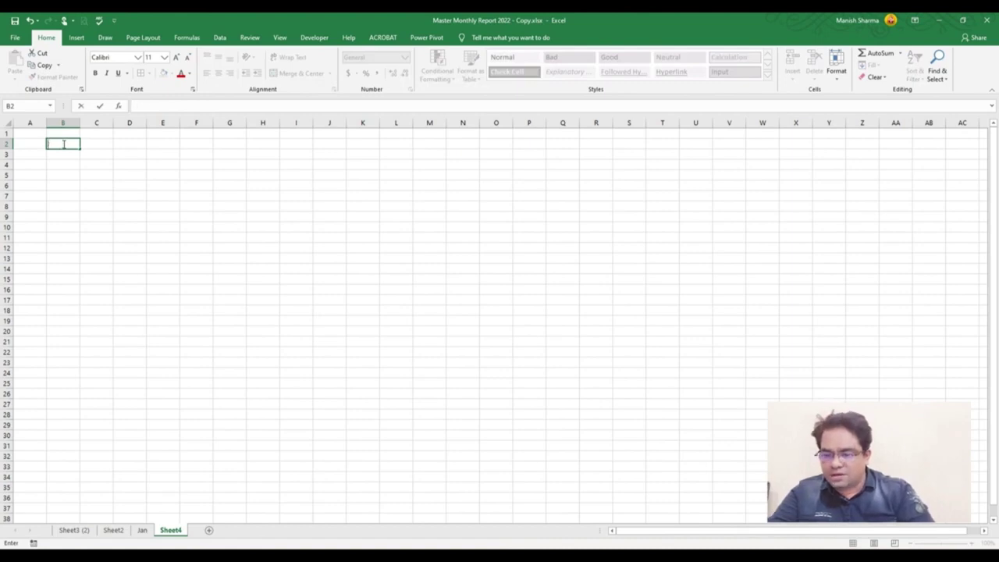
# Create a PivotTable from the months list A1:A13 on Sheet2, placed in the existing worksheet at cell D3
pyautogui.click(113, 530)
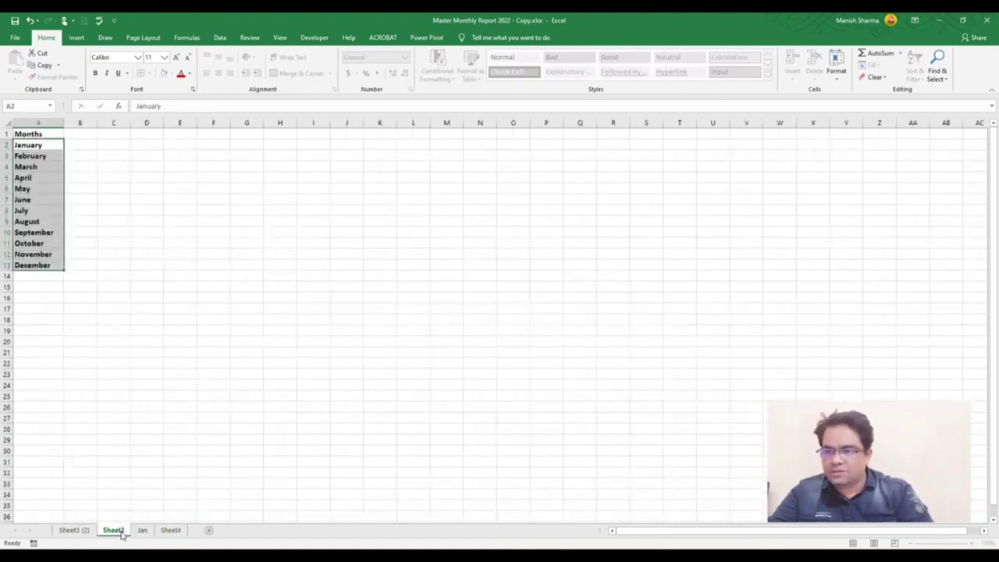
pyautogui.moveTo(47, 131); pyautogui.dragTo(40, 263)
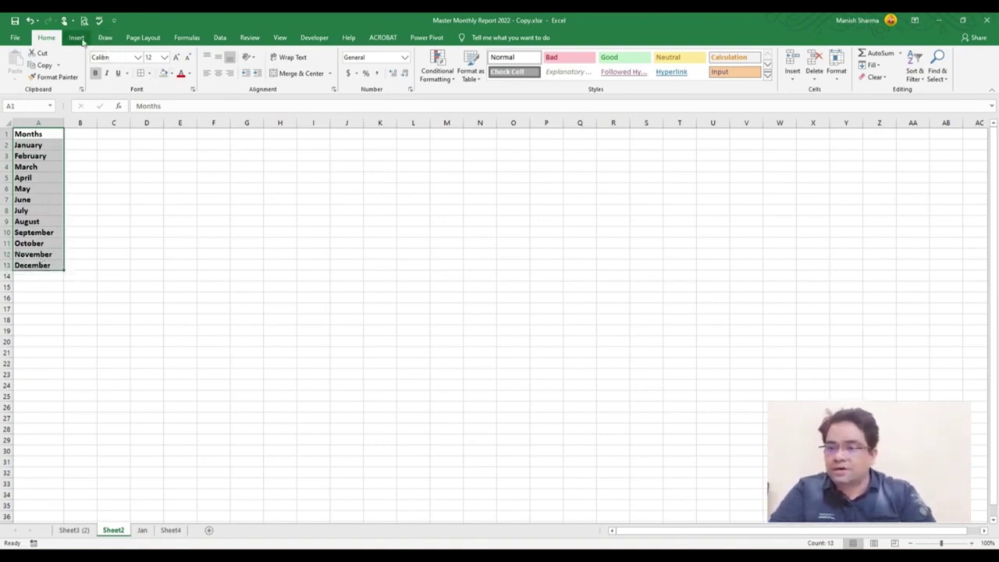
pyautogui.click(77, 38)
pyautogui.click(29, 70)
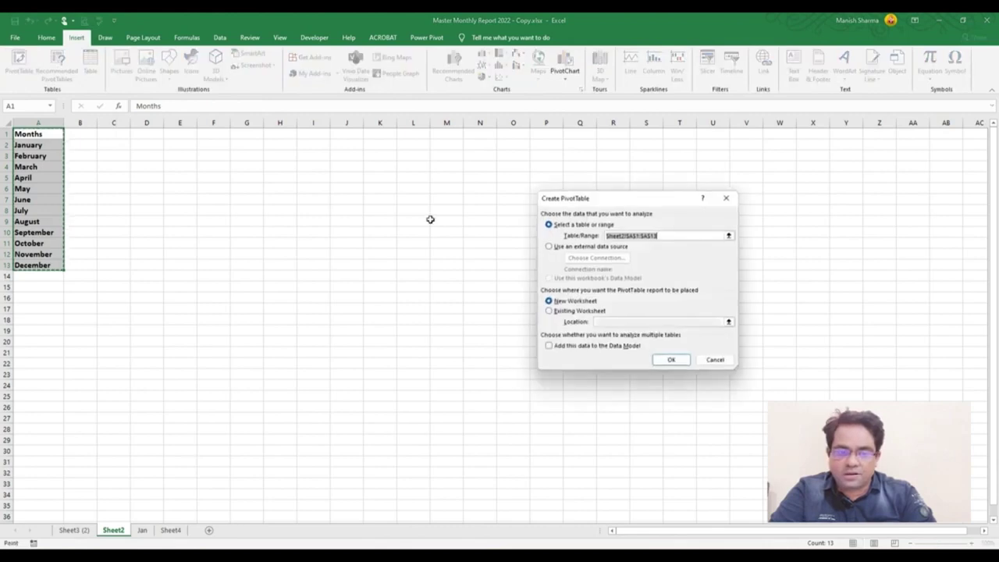
pyautogui.click(575, 311)
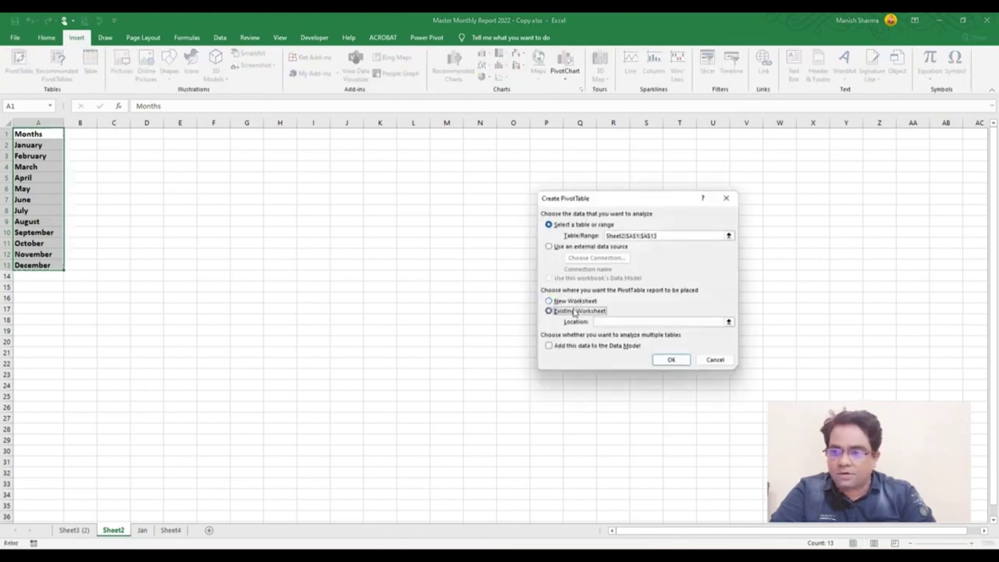
pyautogui.click(150, 156)
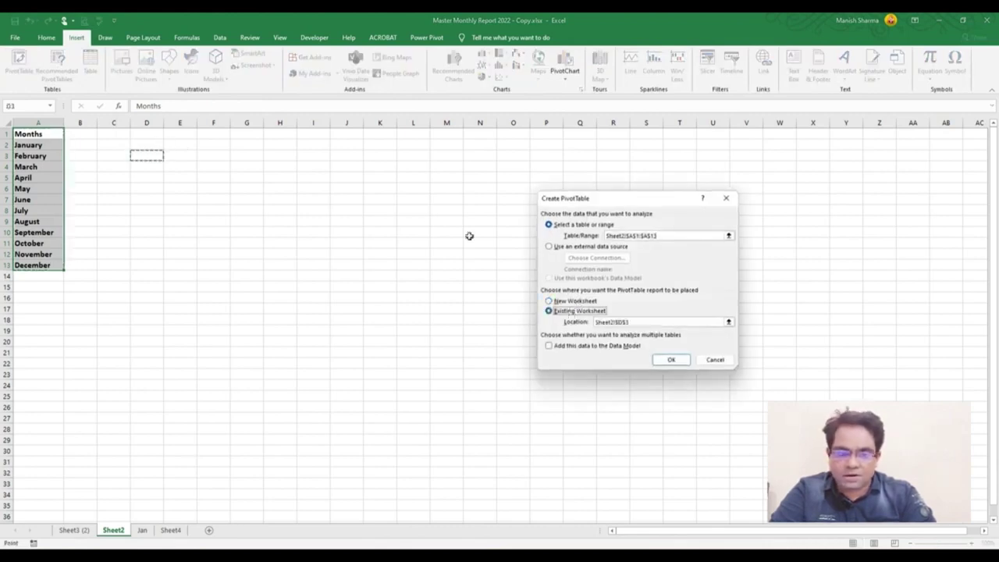
pyautogui.click(672, 360)
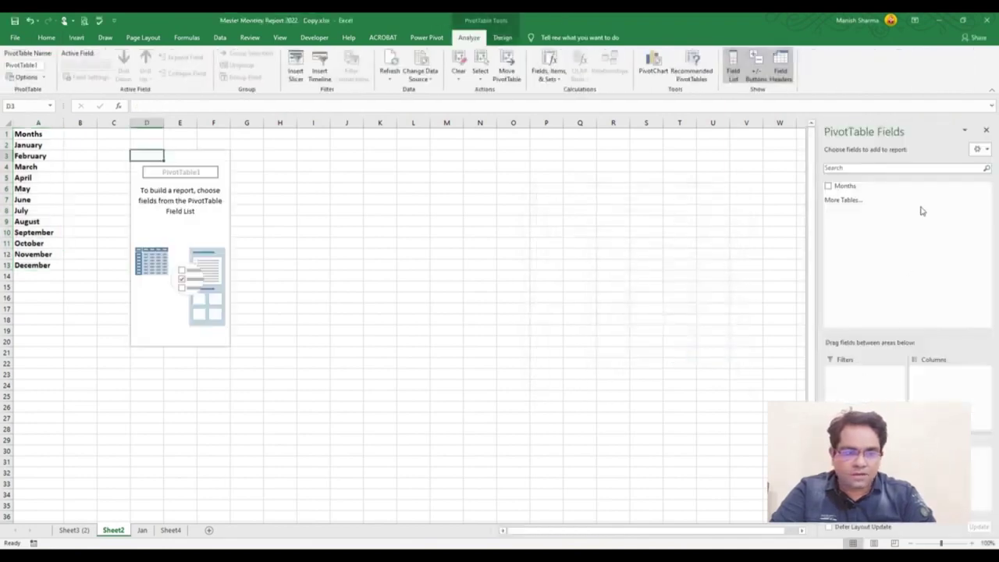
# Use Months as the PivotTable's report filter and generate a separate filter page sheet for every month
pyautogui.moveTo(849, 192); pyautogui.dragTo(854, 375)
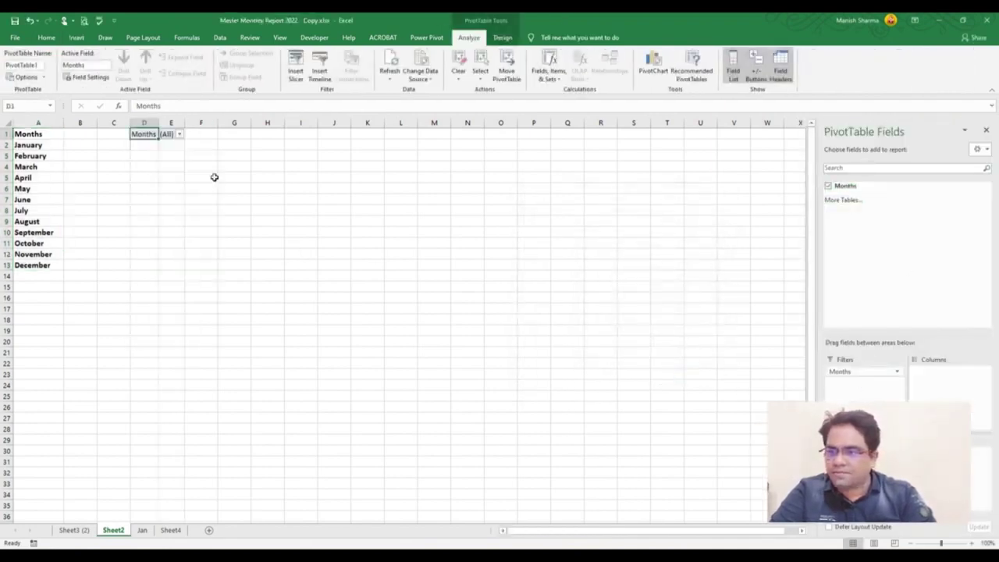
pyautogui.click(44, 77)
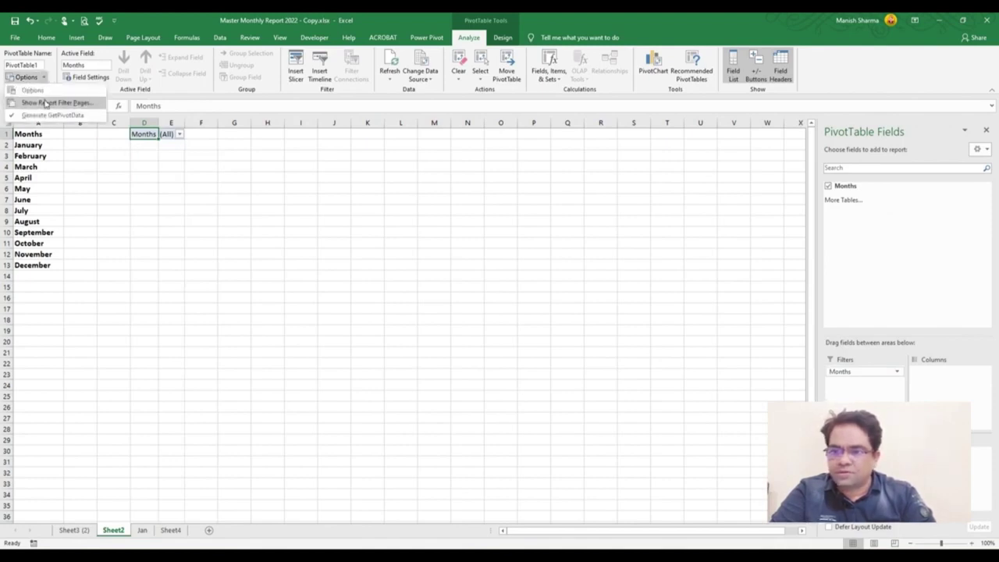
pyautogui.click(45, 103)
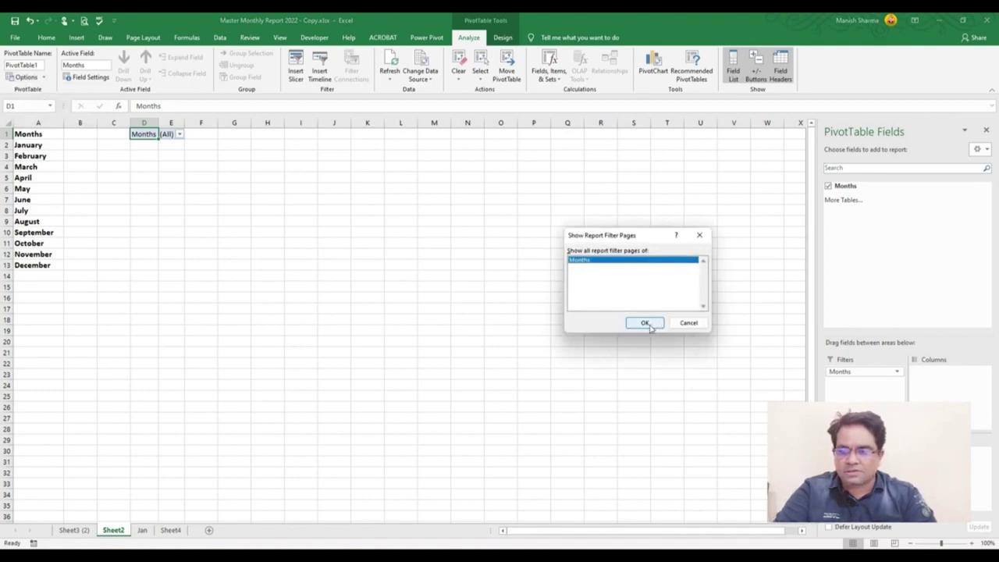
pyautogui.click(647, 323)
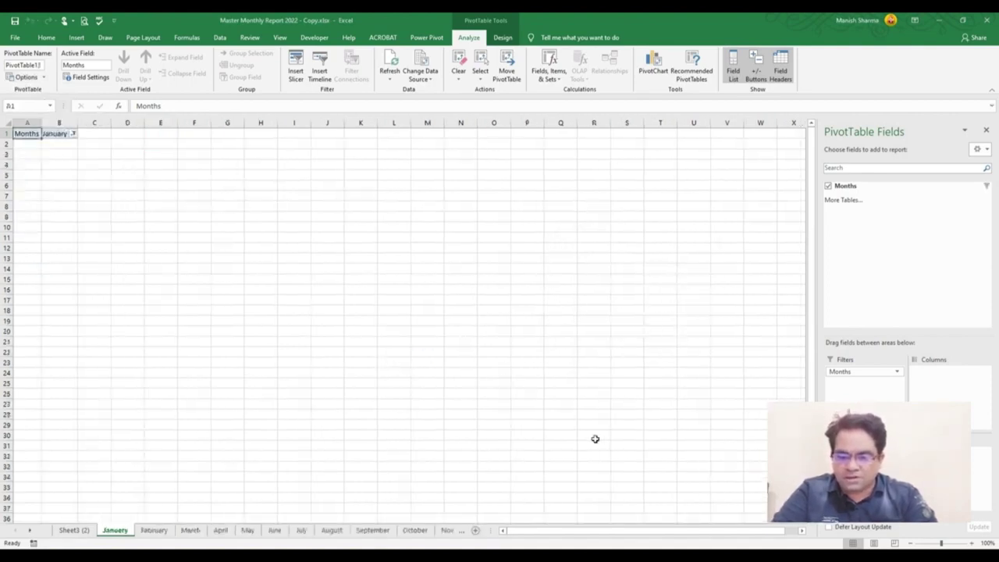
pyautogui.moveTo(492, 532); pyautogui.dragTo(667, 531)
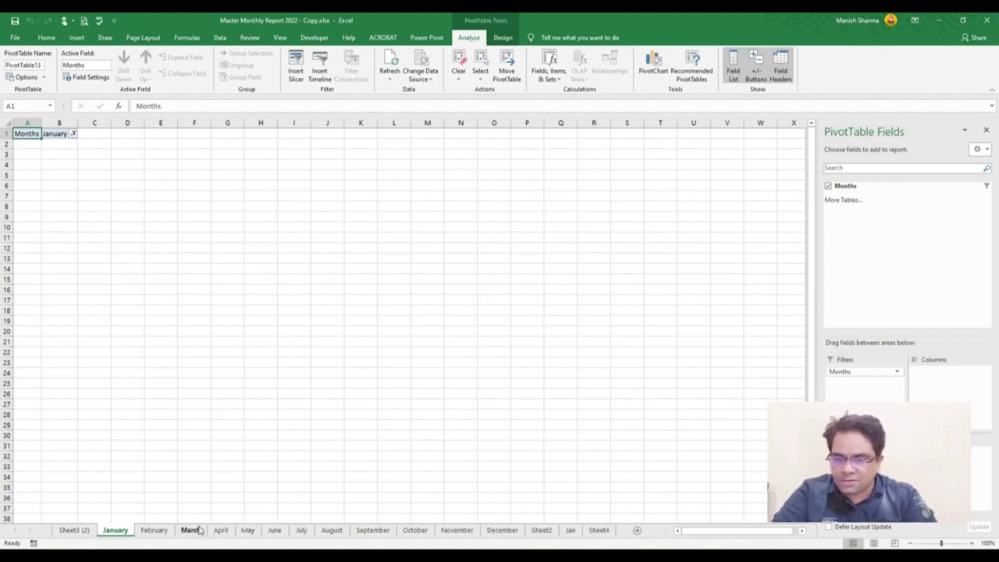
# Copy the entire contents of the Jan sheet
pyautogui.click(571, 531)
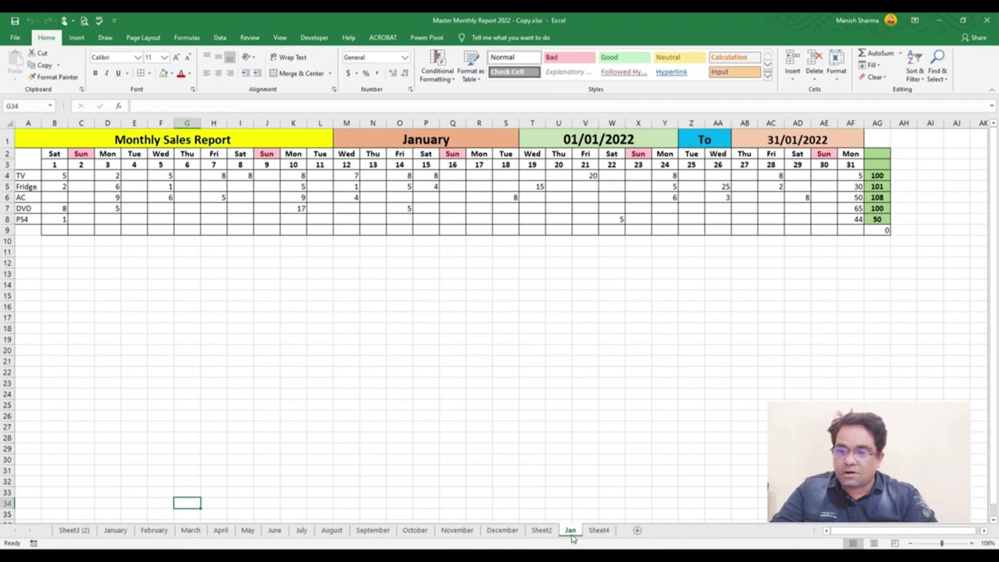
pyautogui.hotkey('ctrl', 'a')
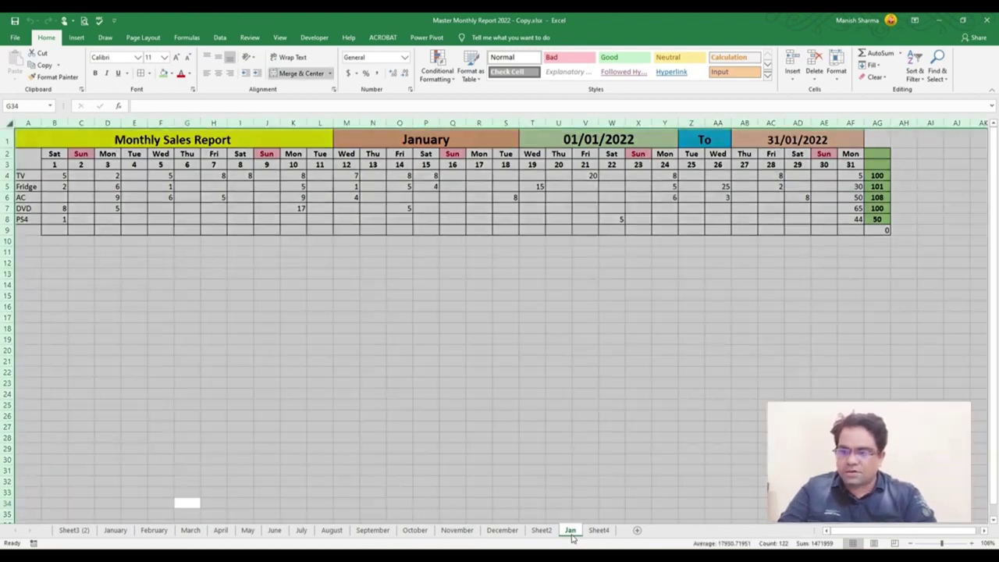
pyautogui.hotkey('ctrl', 'c')
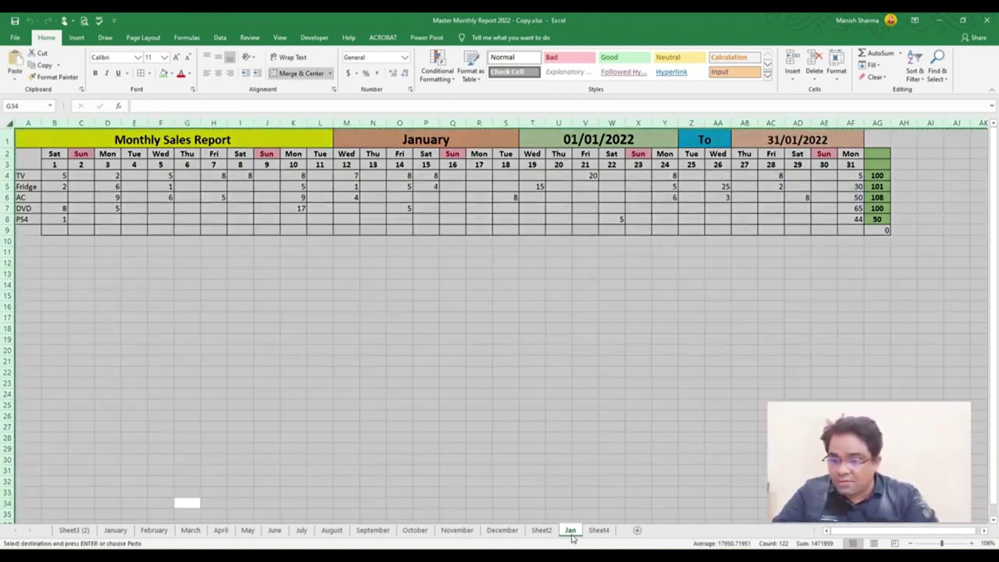
# Group all twelve month sheets, January through December, together with the Jan sheet
pyautogui.keyDown('ctrl'); pyautogui.click(123, 534); pyautogui.keyUp('ctrl')
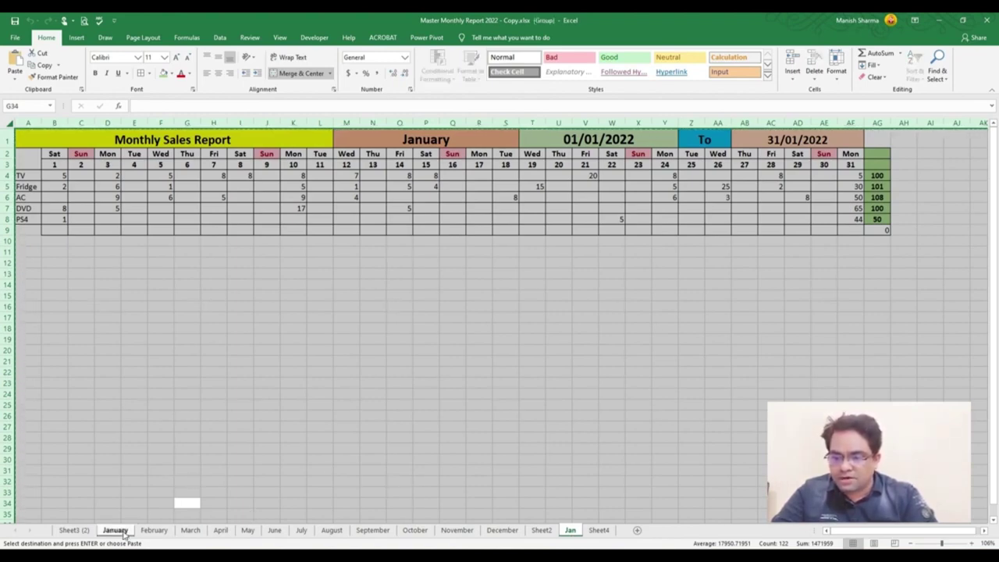
pyautogui.keyDown('ctrl'); pyautogui.click(148, 534); pyautogui.keyUp('ctrl')
pyautogui.keyDown('ctrl'); pyautogui.click(190, 532); pyautogui.keyUp('ctrl')
pyautogui.keyDown('ctrl'); pyautogui.click(221, 531); pyautogui.keyUp('ctrl')
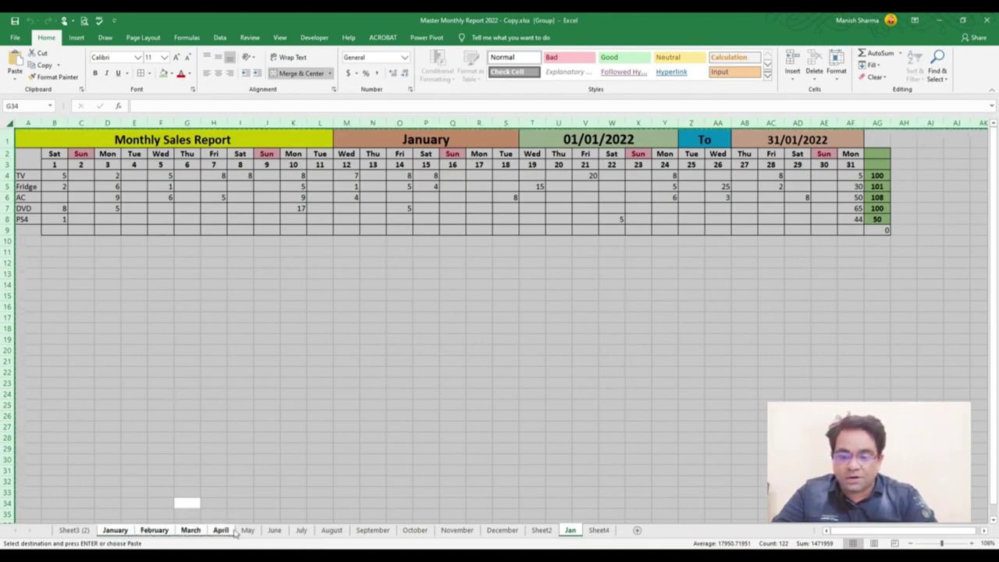
pyautogui.keyDown('ctrl'); pyautogui.click(248, 531); pyautogui.keyUp('ctrl')
pyautogui.keyDown('ctrl'); pyautogui.click(275, 532); pyautogui.keyUp('ctrl')
pyautogui.keyDown('ctrl'); pyautogui.click(301, 532); pyautogui.keyUp('ctrl')
pyautogui.keyDown('ctrl'); pyautogui.click(335, 532); pyautogui.keyUp('ctrl')
pyautogui.keyDown('ctrl'); pyautogui.click(367, 532); pyautogui.keyUp('ctrl')
pyautogui.keyDown('ctrl'); pyautogui.click(414, 532); pyautogui.keyUp('ctrl')
pyautogui.keyDown('ctrl'); pyautogui.click(457, 532); pyautogui.keyUp('ctrl')
pyautogui.keyDown('ctrl'); pyautogui.click(493, 531); pyautogui.keyUp('ctrl')
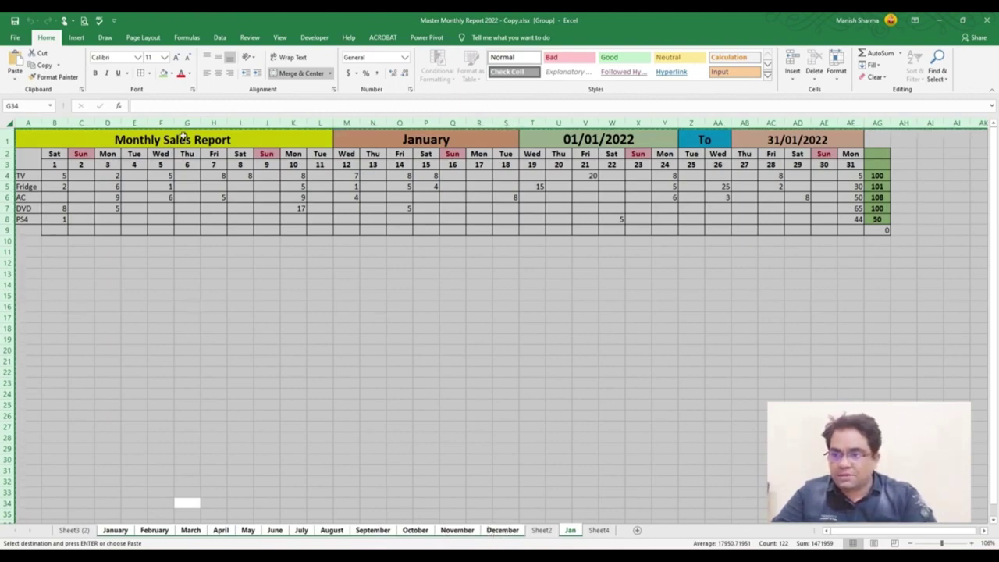
# Try to paste the copied Jan report into all the grouped month sheets
pyautogui.click(16, 60)
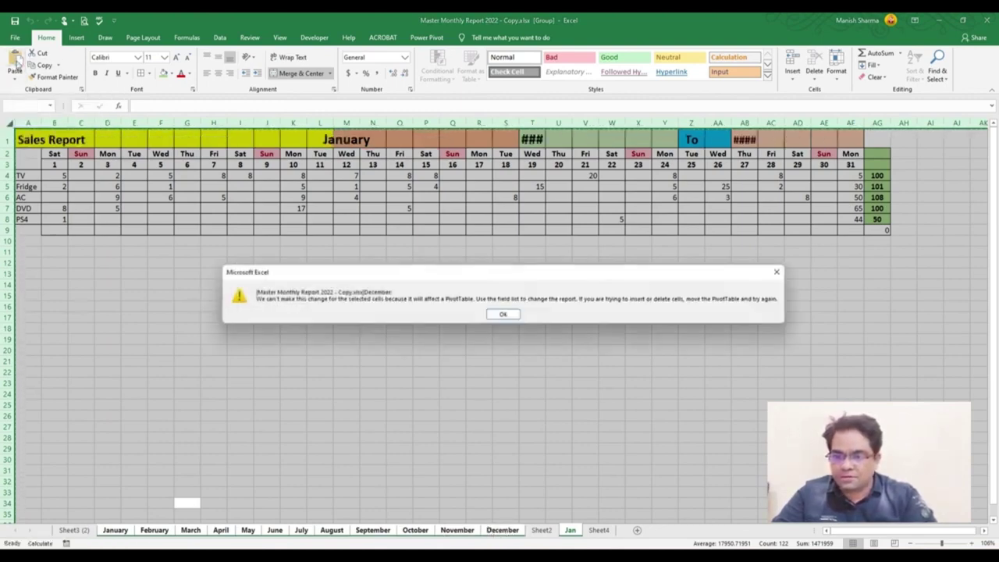
pyautogui.click(498, 317)
pyautogui.click(12, 82)
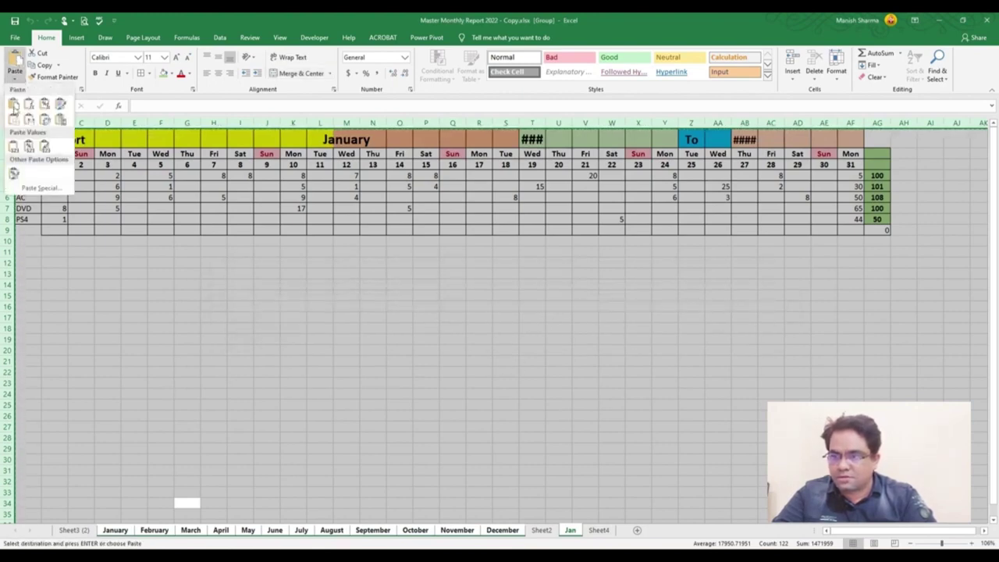
pyautogui.click(15, 109)
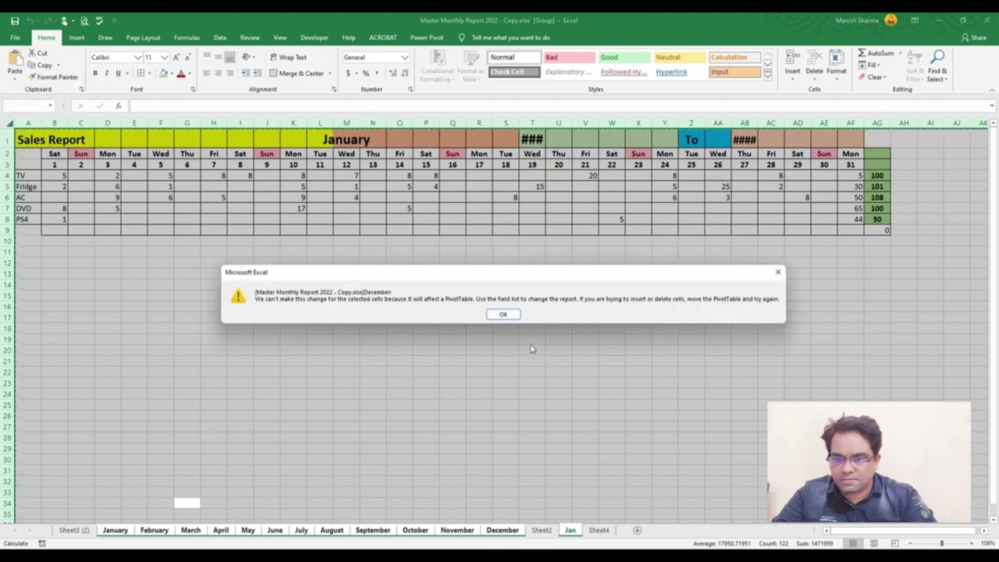
pyautogui.click(503, 316)
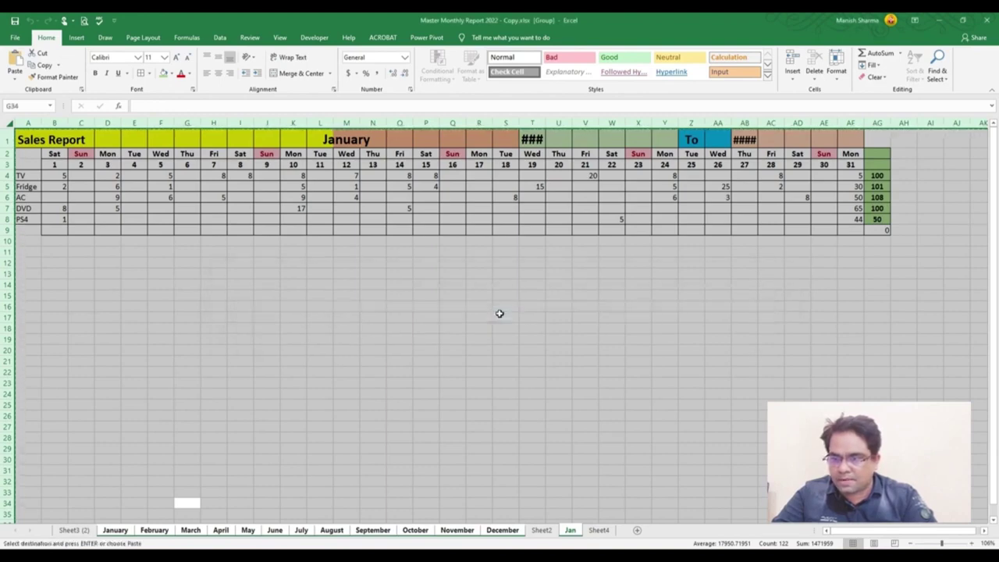
# Check the February and March sheets for the pasted report, ungroup the sheets, and inspect the January sheet
pyautogui.click(181, 438)
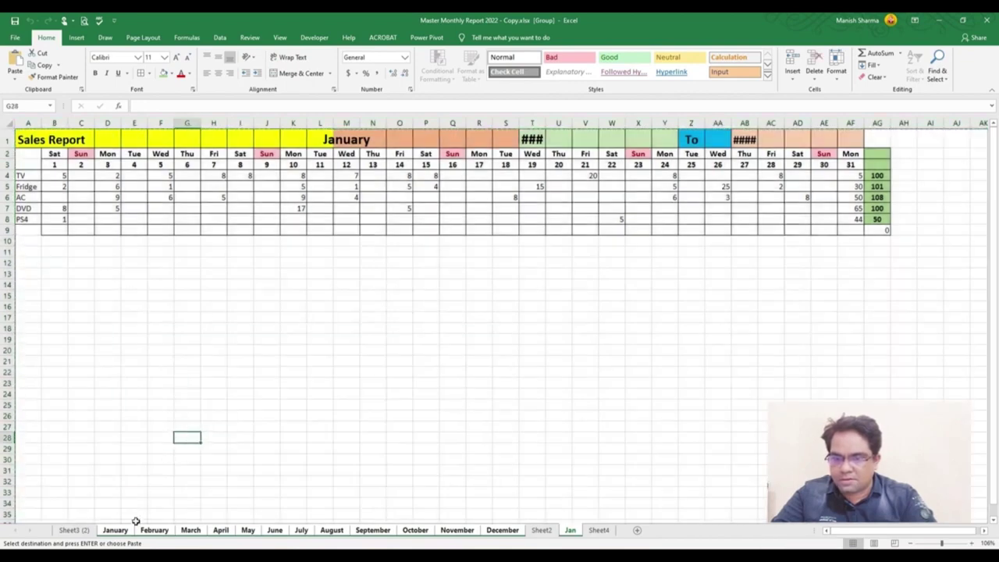
pyautogui.click(319, 427)
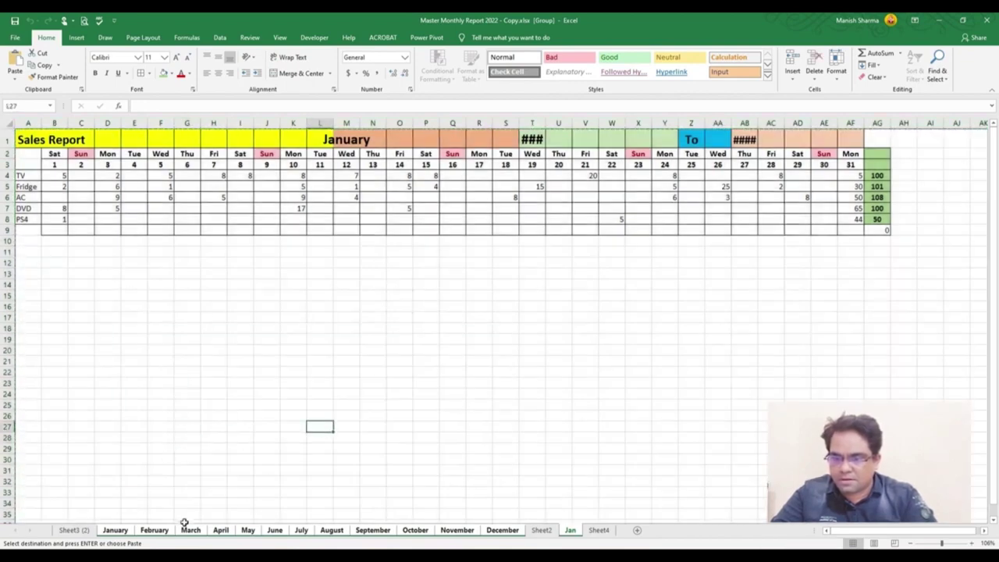
pyautogui.click(149, 531)
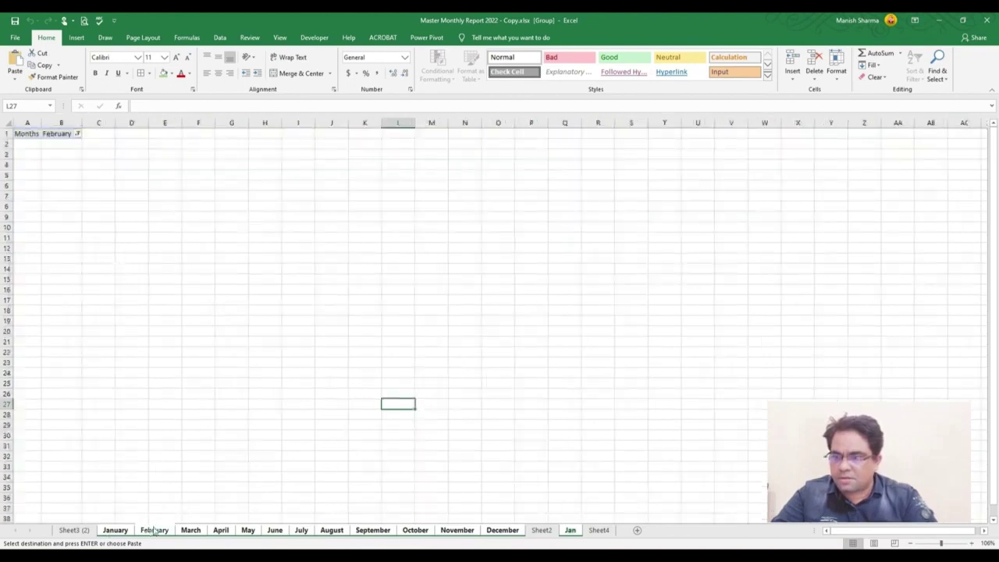
pyautogui.click(190, 532)
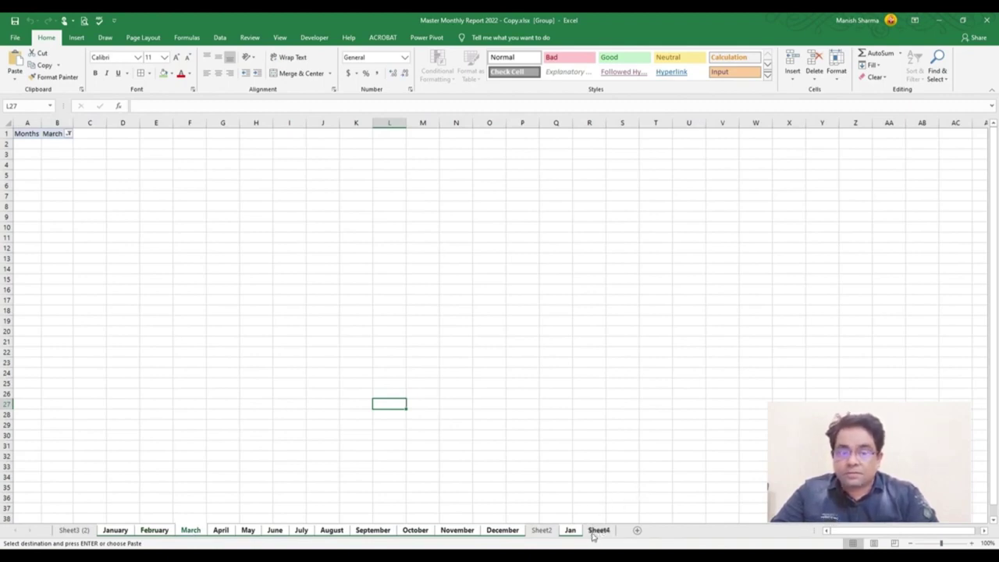
pyautogui.click(594, 533)
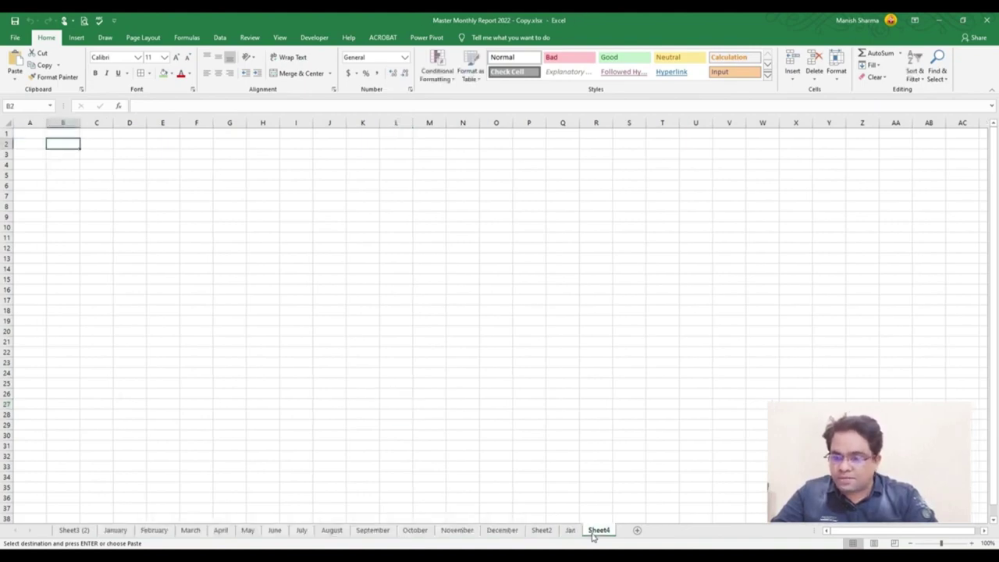
pyautogui.click(117, 532)
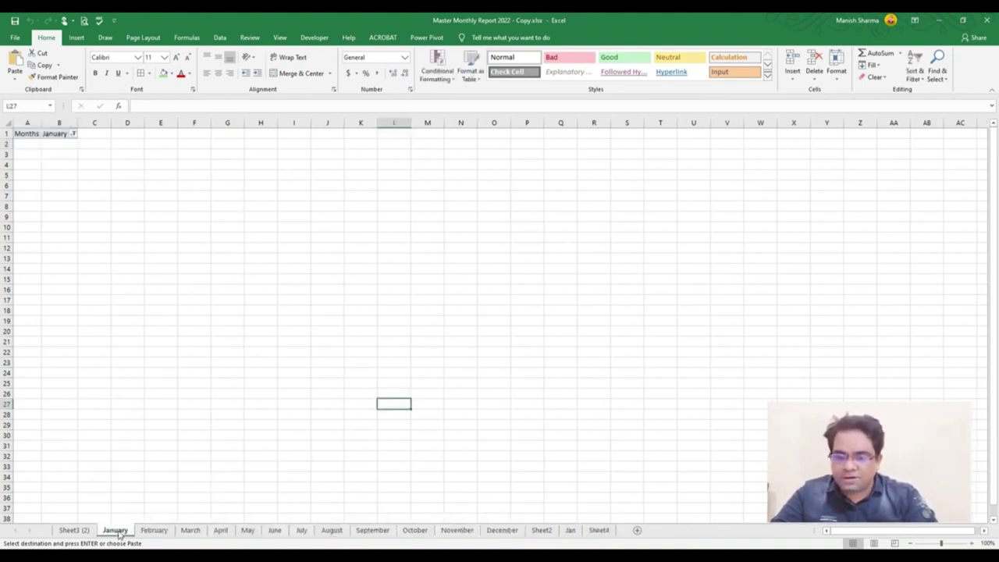
# Autofit columns T and AB on the Jan sheet to their dates, and open the Yearly Sales Report on Sheet3 (2)
pyautogui.click(570, 531)
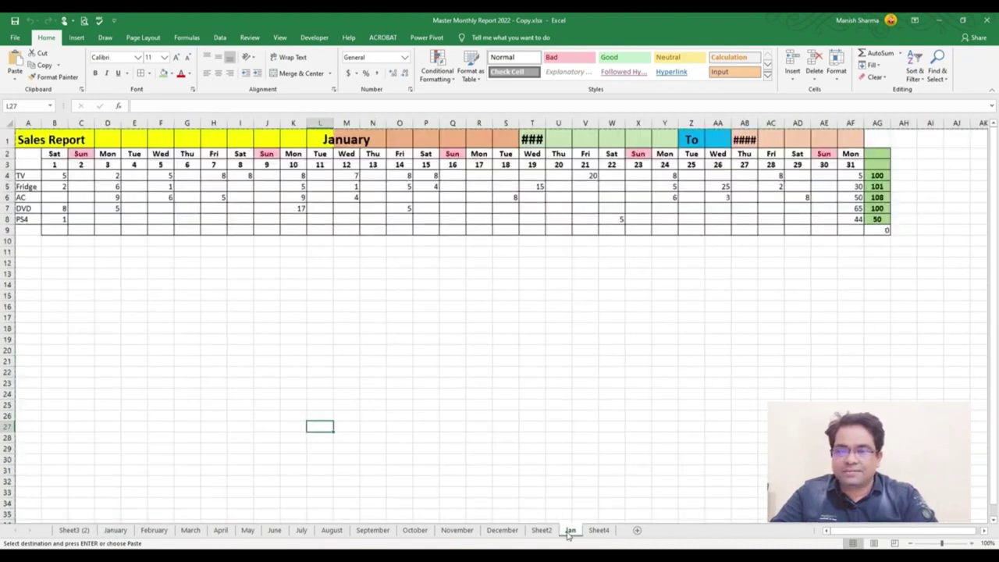
pyautogui.doubleClick(546, 122)
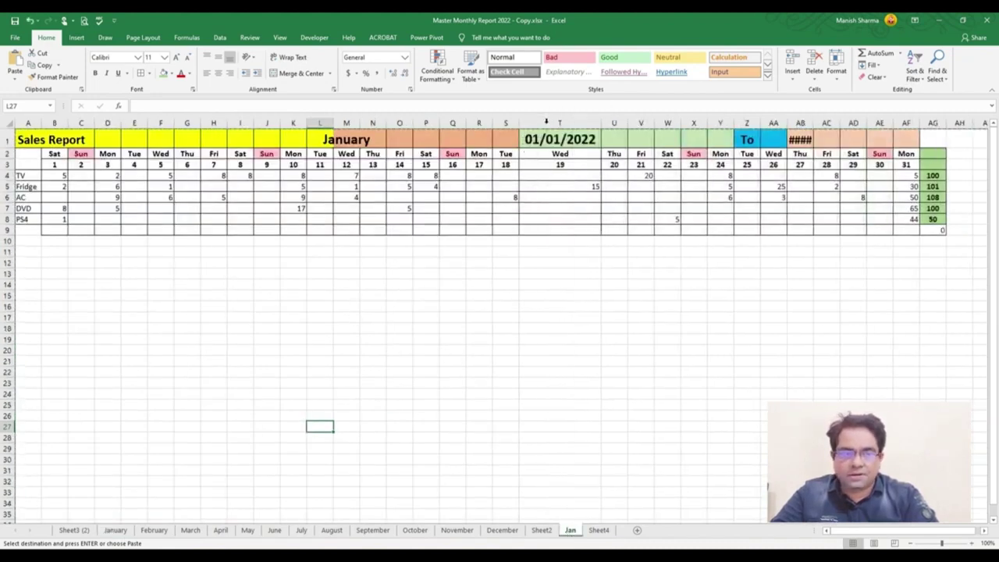
pyautogui.doubleClick(813, 124)
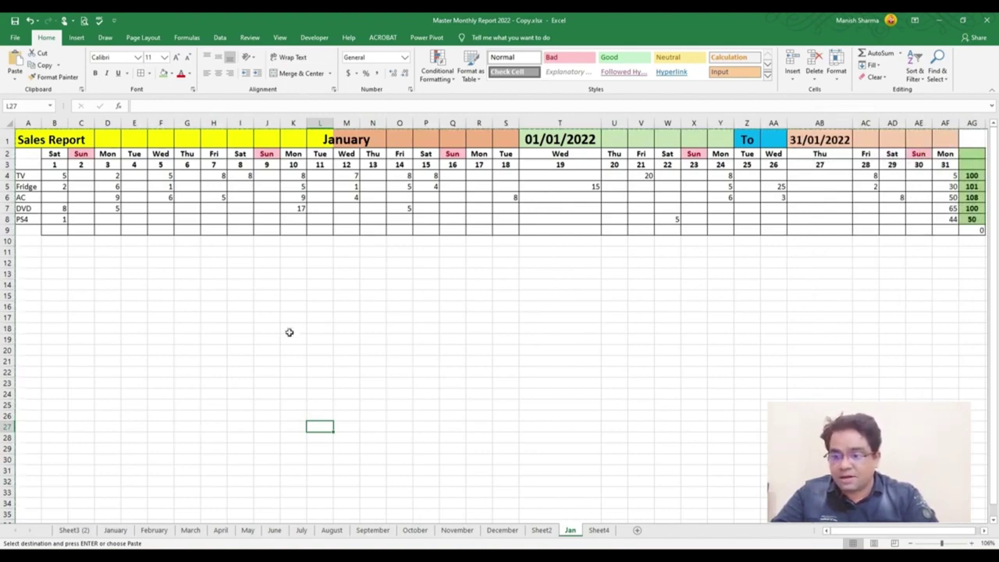
pyautogui.click(74, 530)
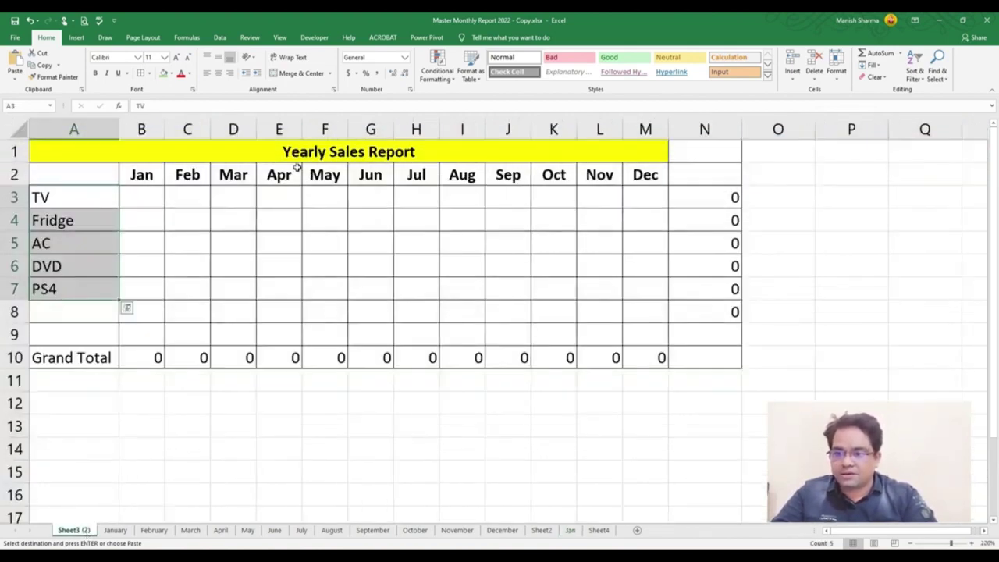
# Link the January TV and Fridge cells of the yearly report to Jan sheet totals, using =Jan!AG4 in B3 and =Jan!AG5 in B4
pyautogui.click(149, 193)
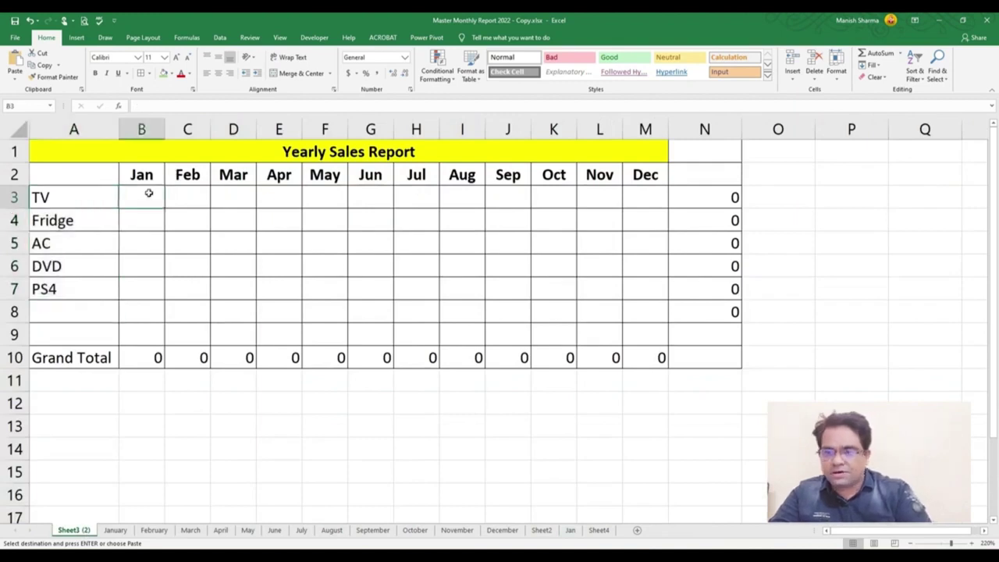
pyautogui.write('=')
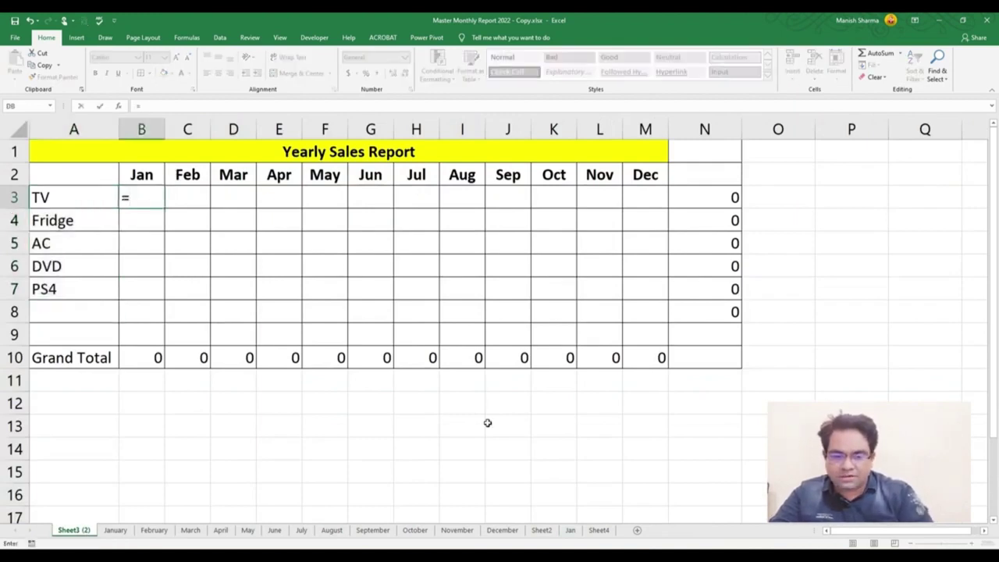
pyautogui.click(570, 531)
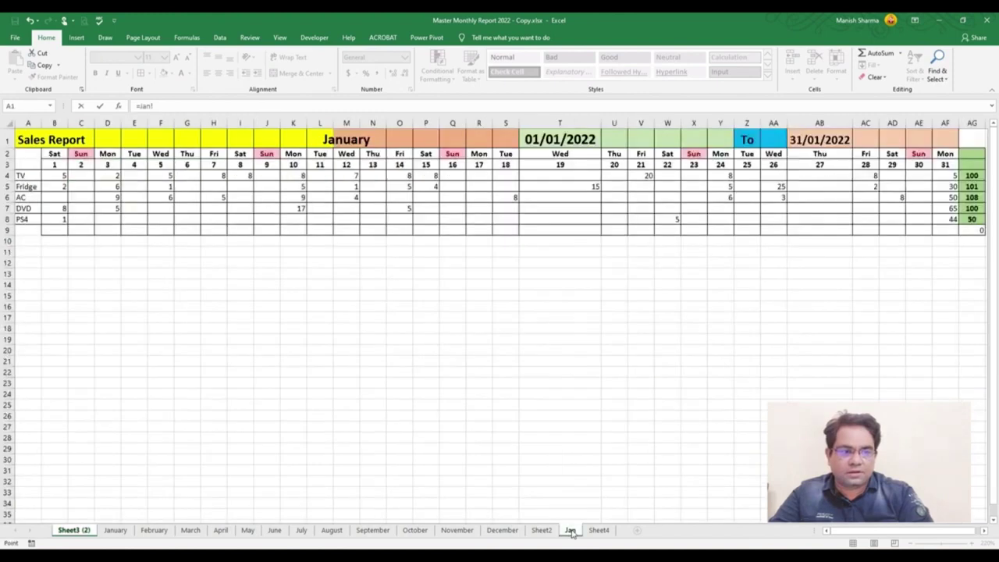
pyautogui.click(976, 175)
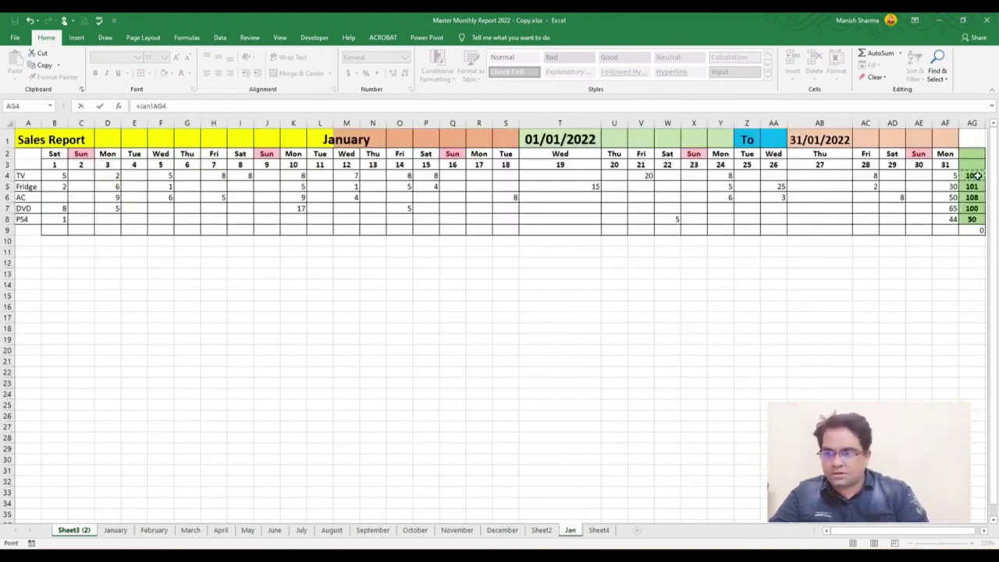
pyautogui.press('Return')
pyautogui.write('=')
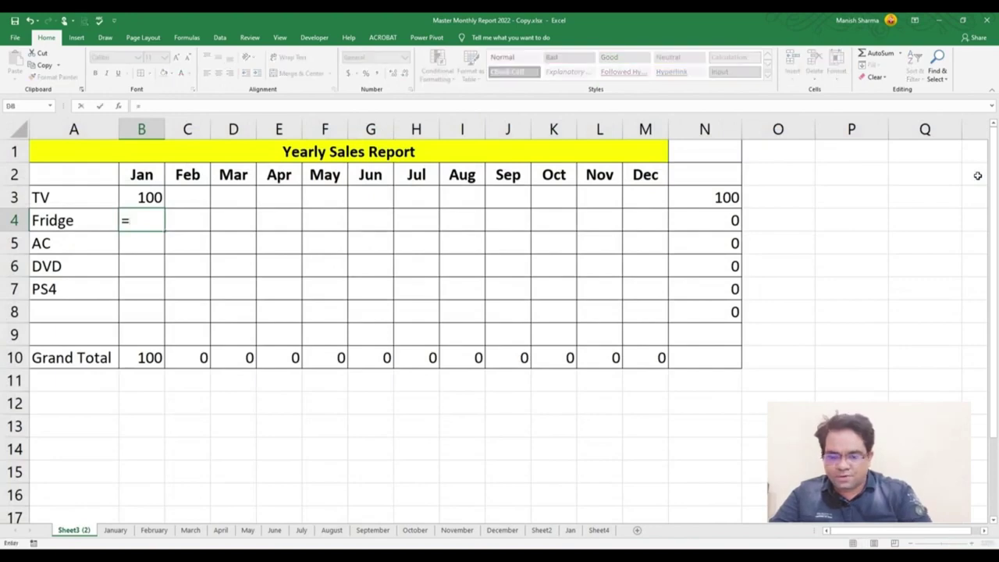
pyautogui.click(571, 532)
pyautogui.click(976, 187)
pyautogui.press('Return')
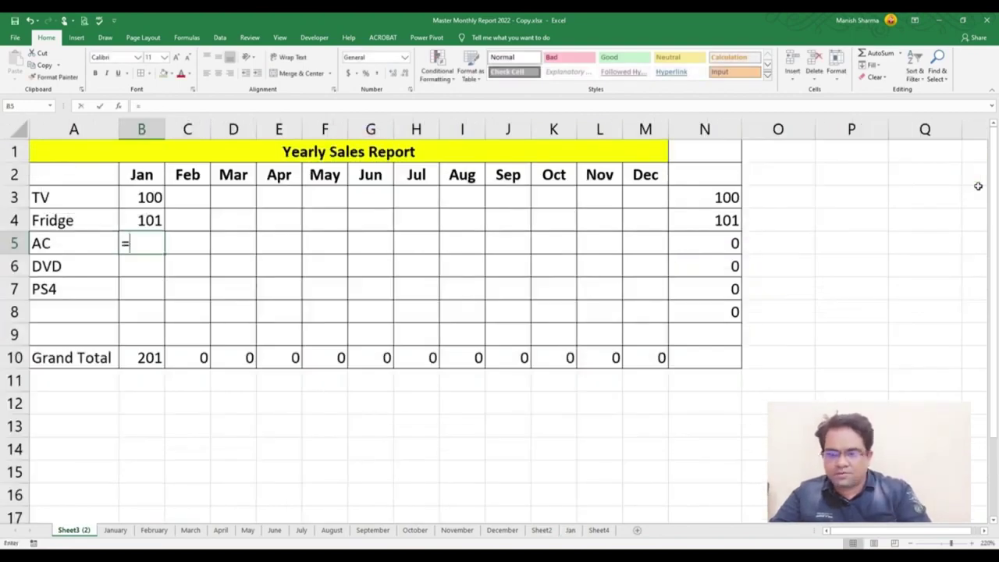
# Link the January AC and DVD cells to their Jan sheet totals, using =Jan!AG6 in B5 and =Jan!AG7 in B6
pyautogui.write('=')
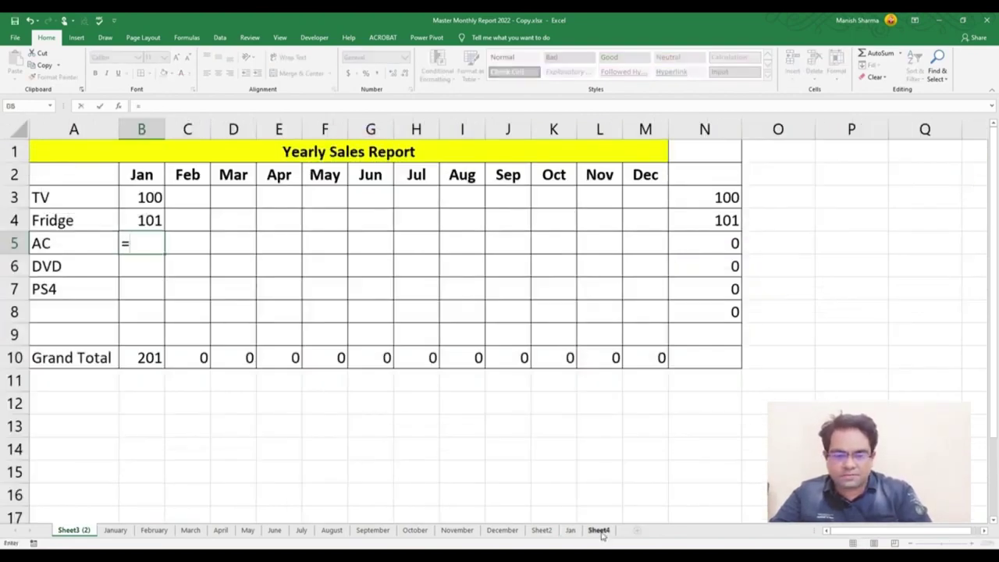
pyautogui.click(599, 531)
pyautogui.click(571, 531)
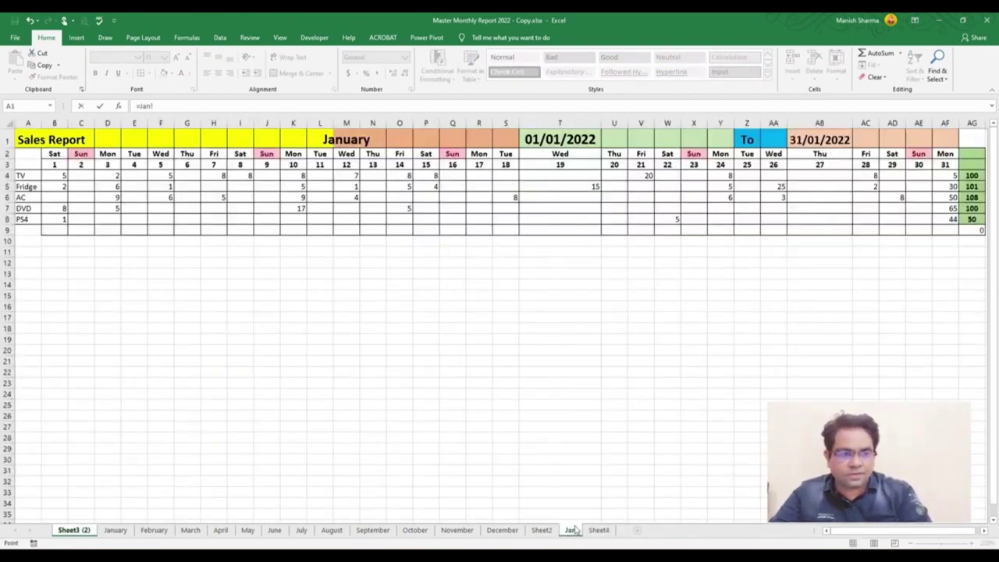
pyautogui.click(974, 198)
pyautogui.press('Return')
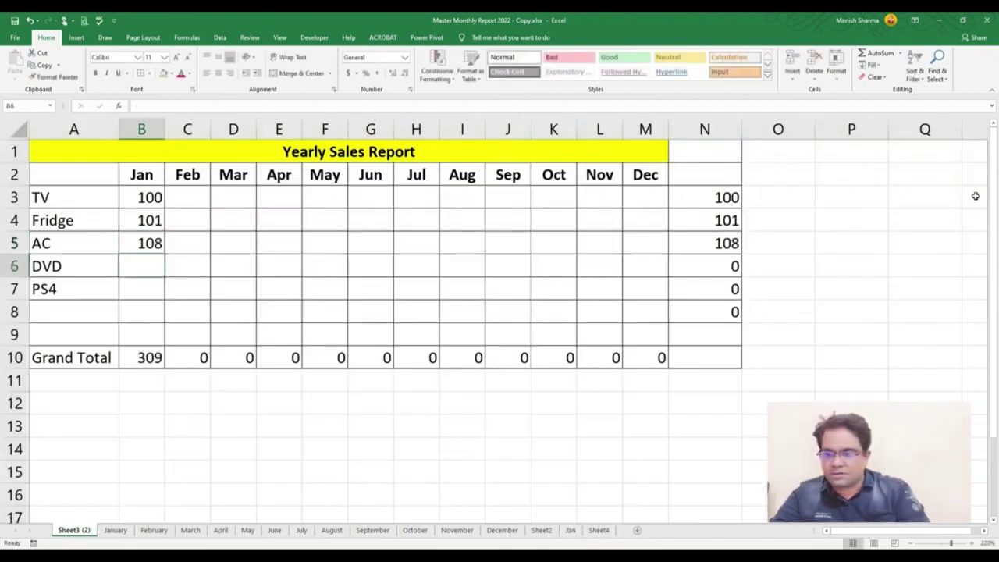
pyautogui.write('=')
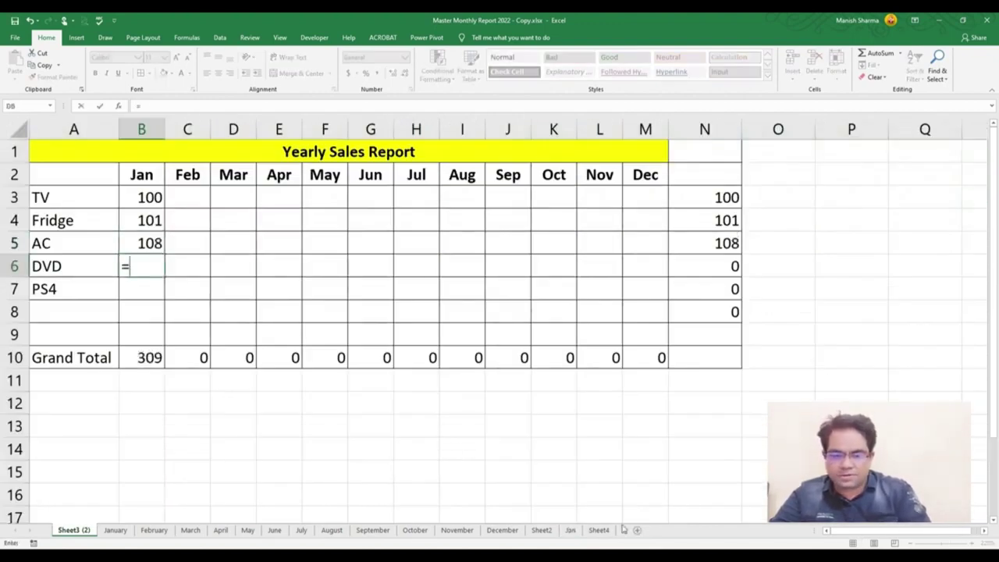
pyautogui.click(571, 531)
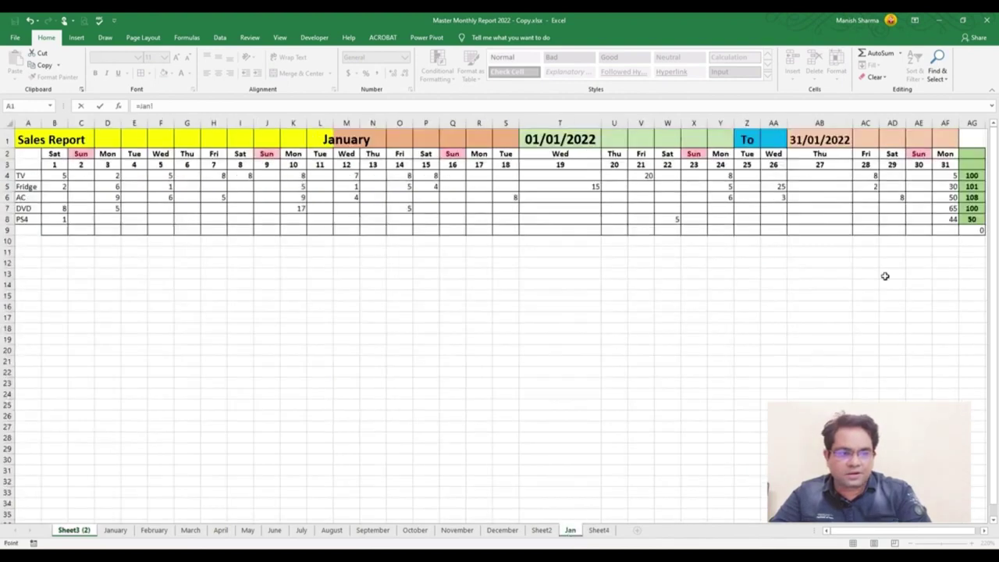
pyautogui.click(973, 198)
pyautogui.press('Return')
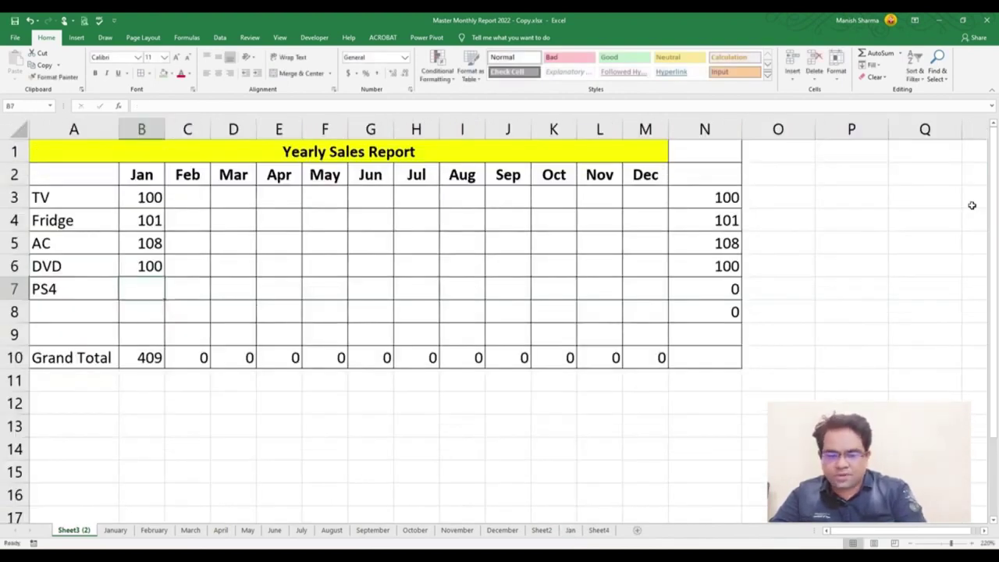
# Link the January PS4 cell B7 to its total on the Jan sheet with =Jan!AG8
pyautogui.write('=')
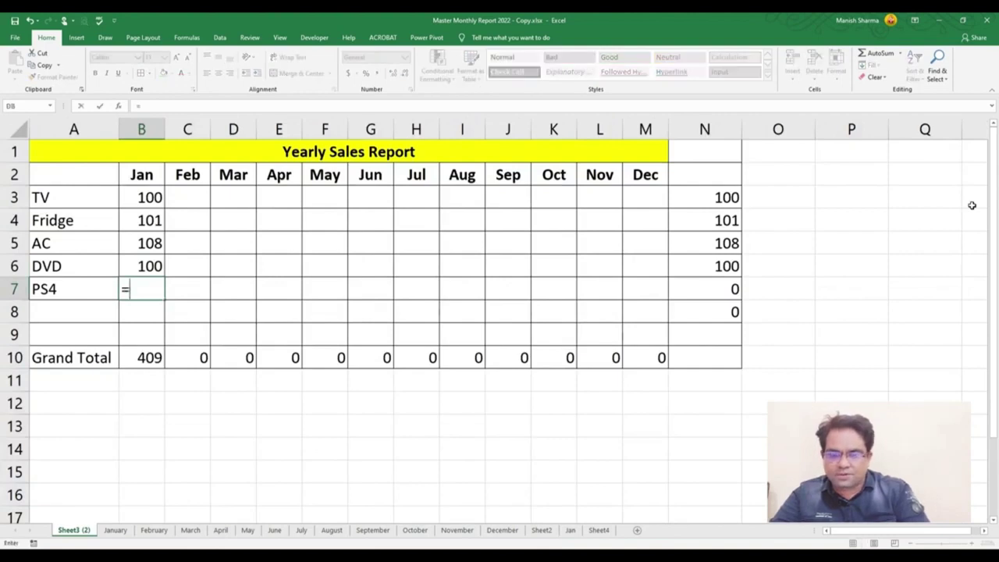
pyautogui.click(571, 530)
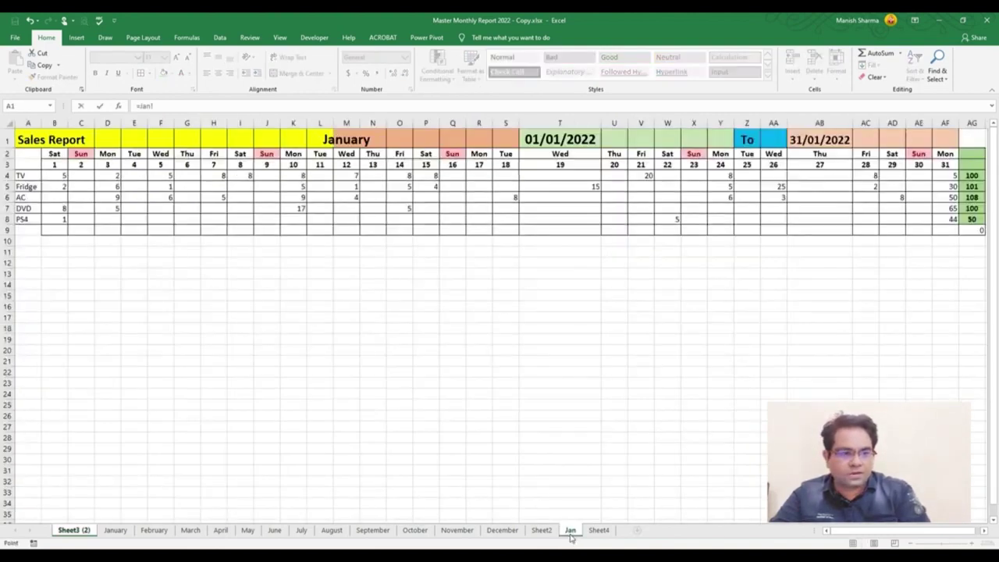
pyautogui.click(972, 219)
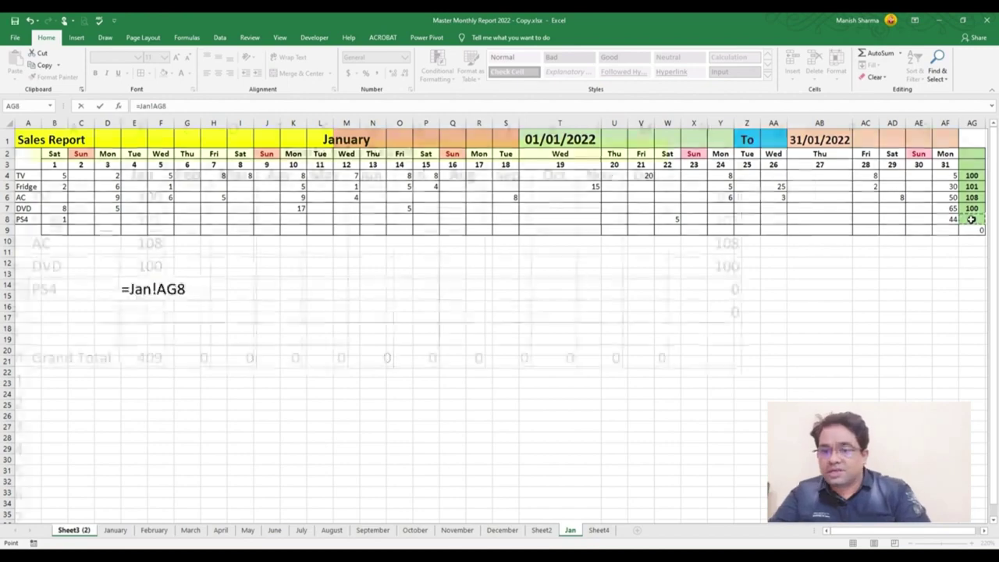
pyautogui.press('Return')
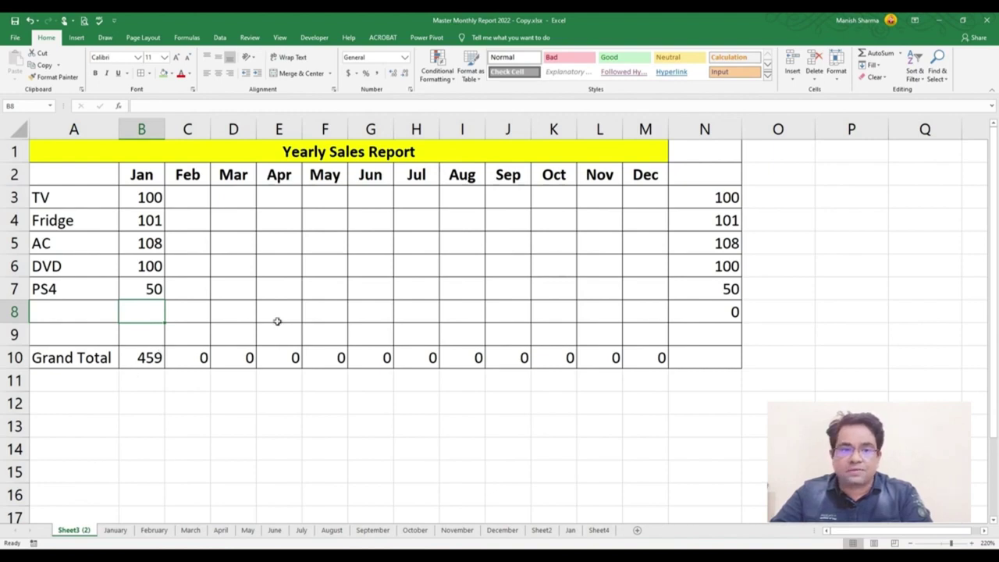
# Format the row totals N3:N9 with a light green fill, centered alignment and comma number style without decimals
pyautogui.moveTo(703, 197); pyautogui.dragTo(710, 332)
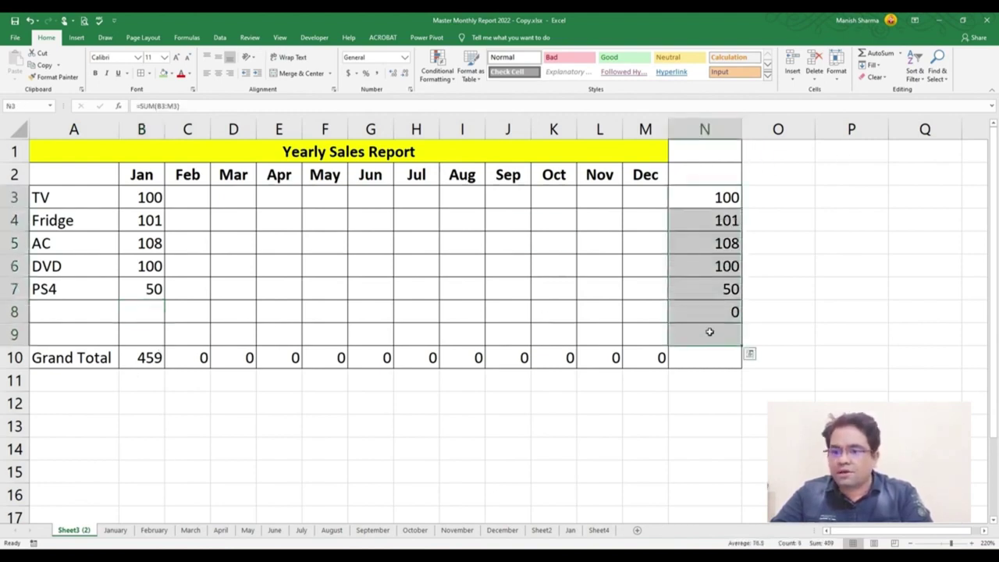
pyautogui.click(163, 74)
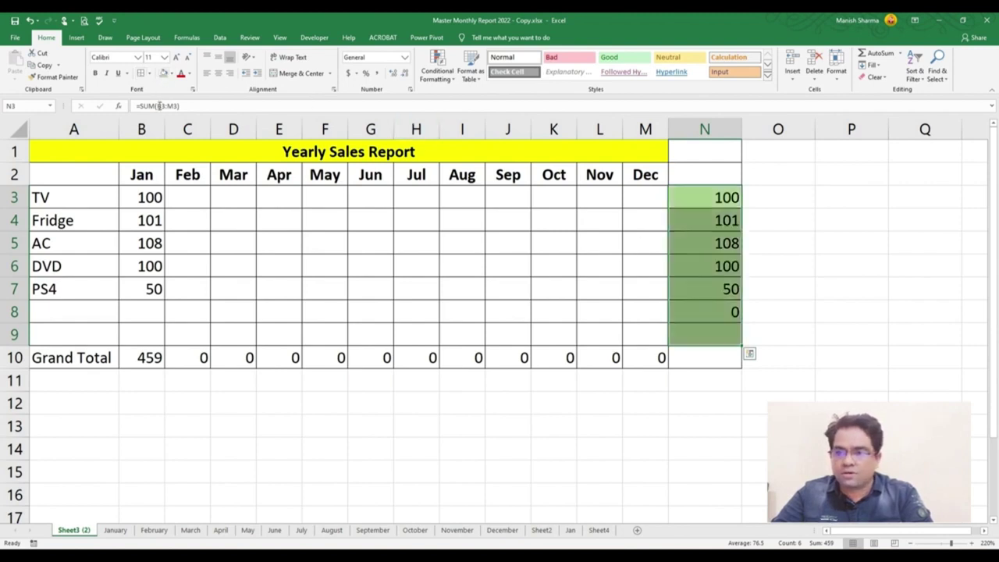
pyautogui.click(220, 73)
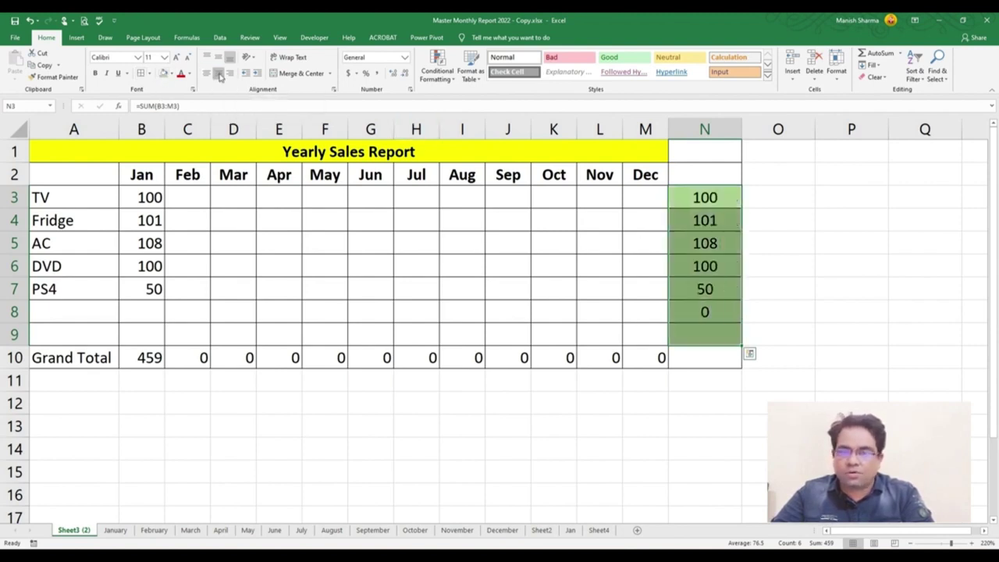
pyautogui.click(376, 75)
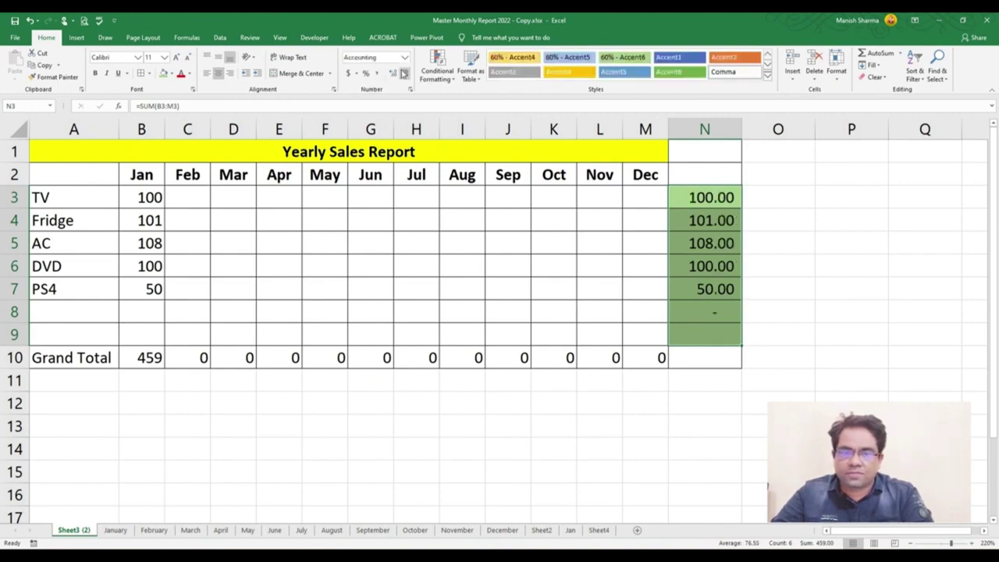
pyautogui.click(403, 73)
pyautogui.click(403, 73)
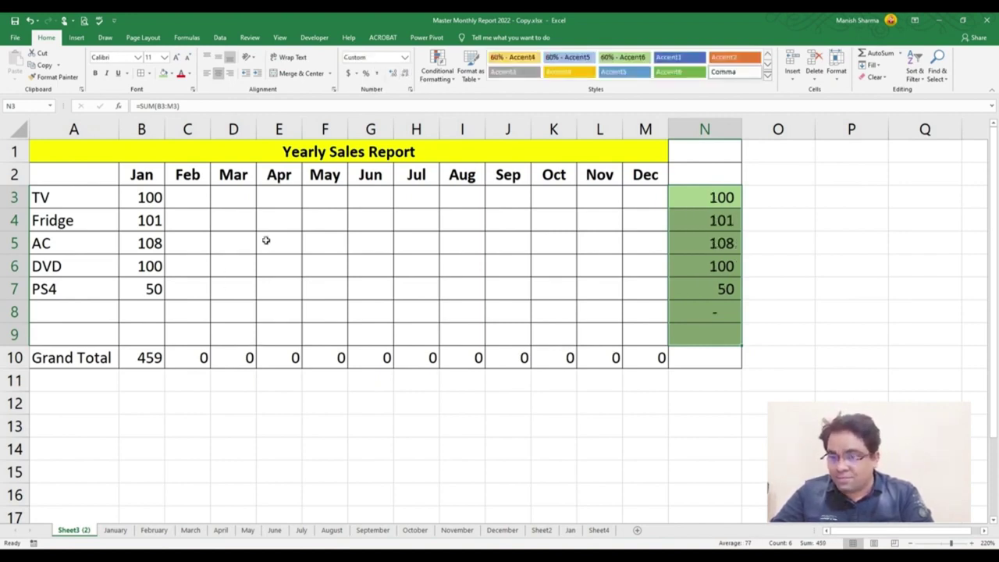
pyautogui.moveTo(150, 196); pyautogui.dragTo(639, 292)
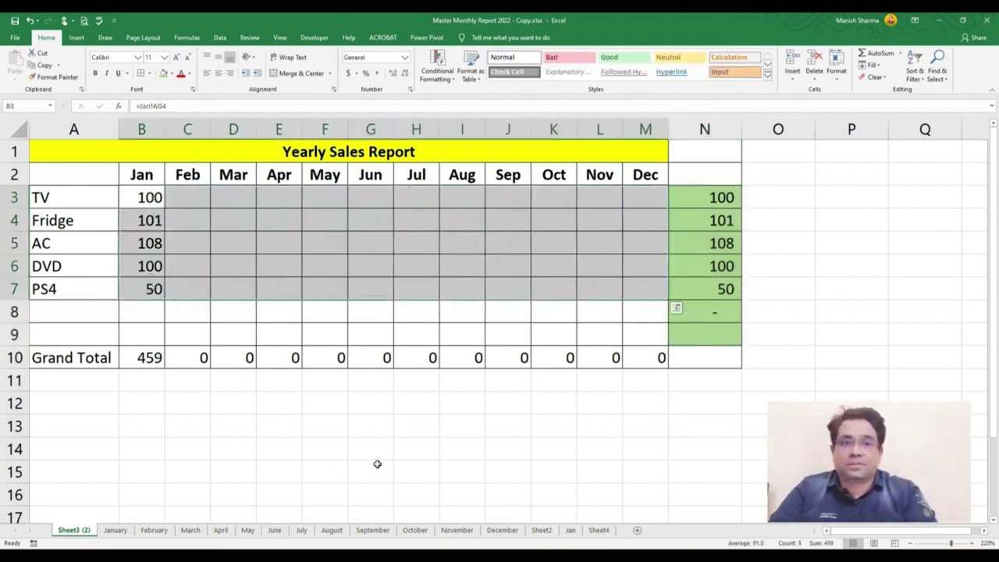
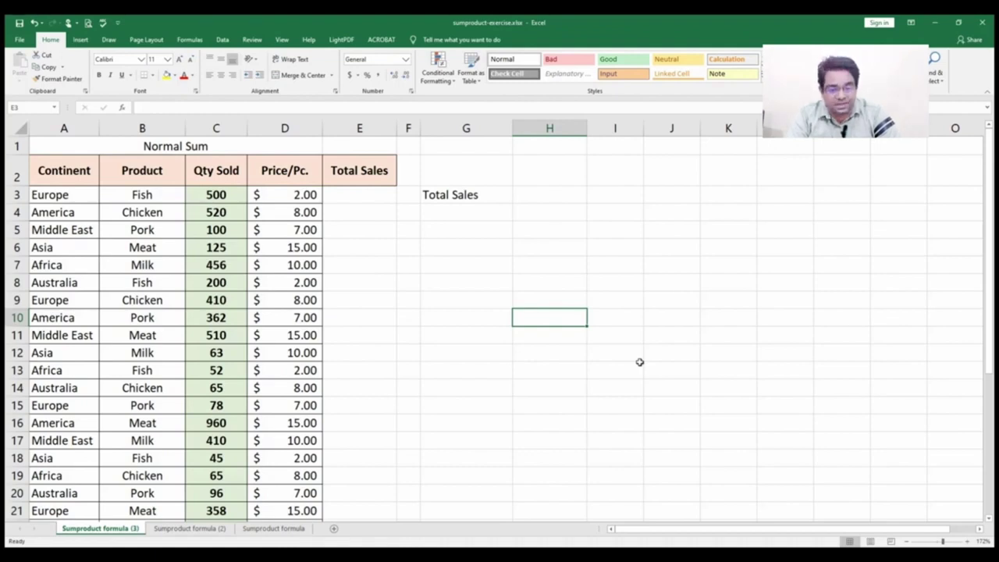
# Calculate Total Sales in E3 of the sumproduct-exercise workbook with =SUM(C3*D3) and fill the formula down to E32
pyautogui.click(348, 195)
pyautogui.write('=')
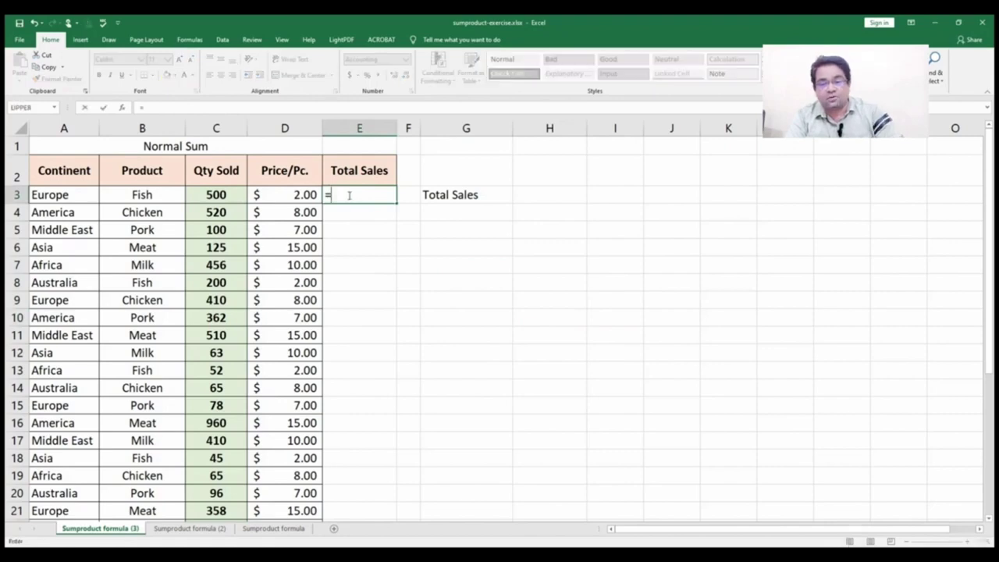
pyautogui.write('sum')
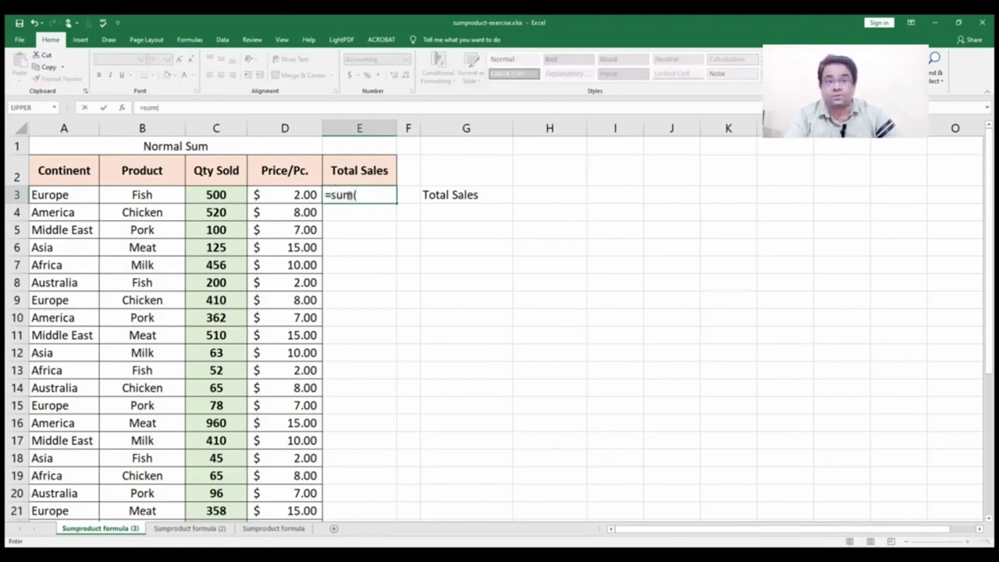
pyautogui.write('(')
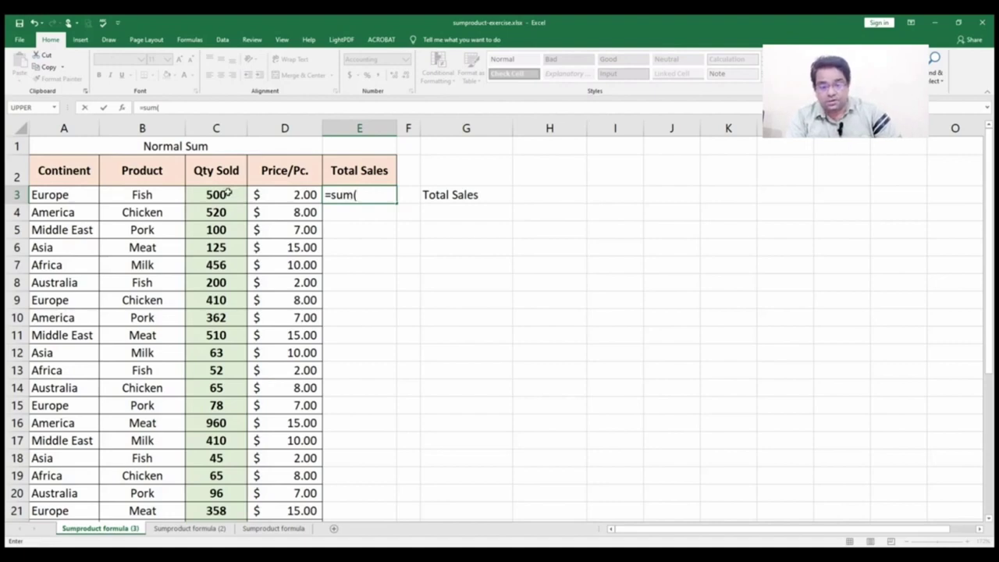
pyautogui.click(228, 192)
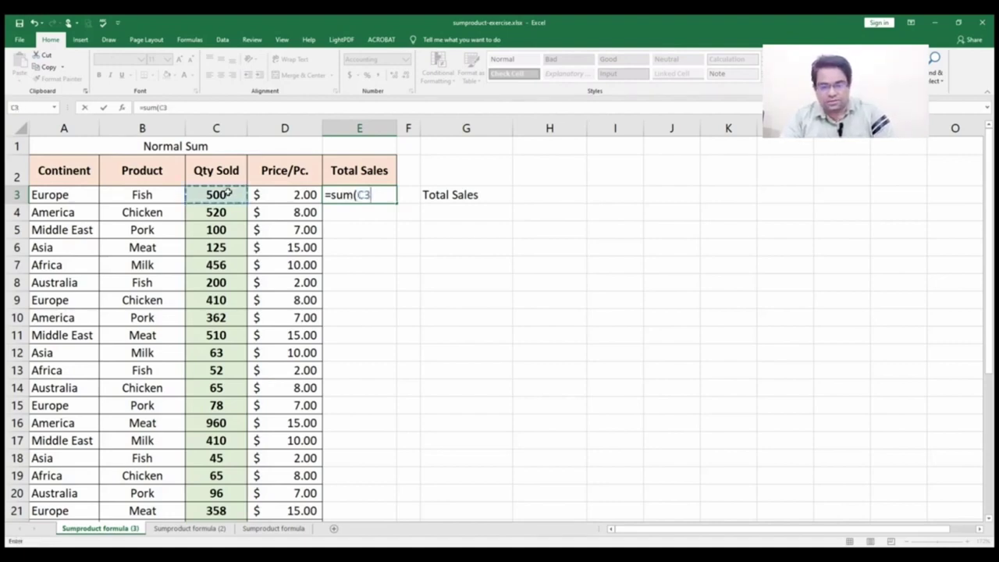
pyautogui.write('*')
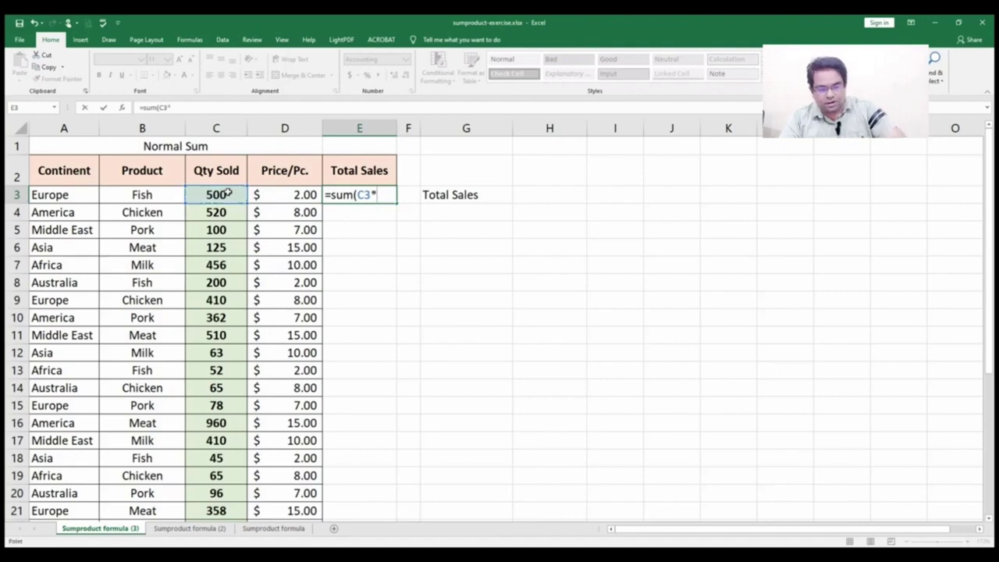
pyautogui.click(273, 196)
pyautogui.write(')')
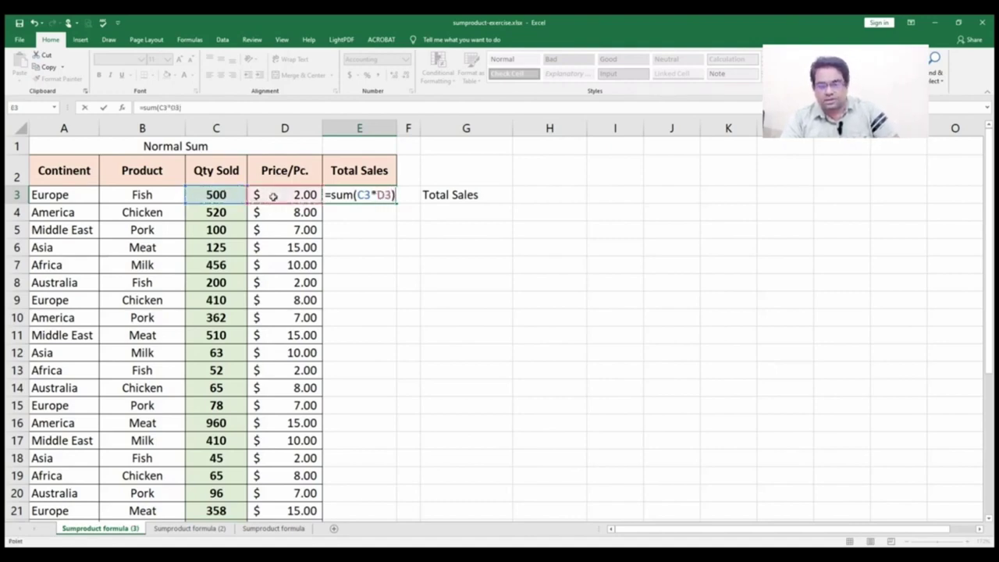
pyautogui.press('Return')
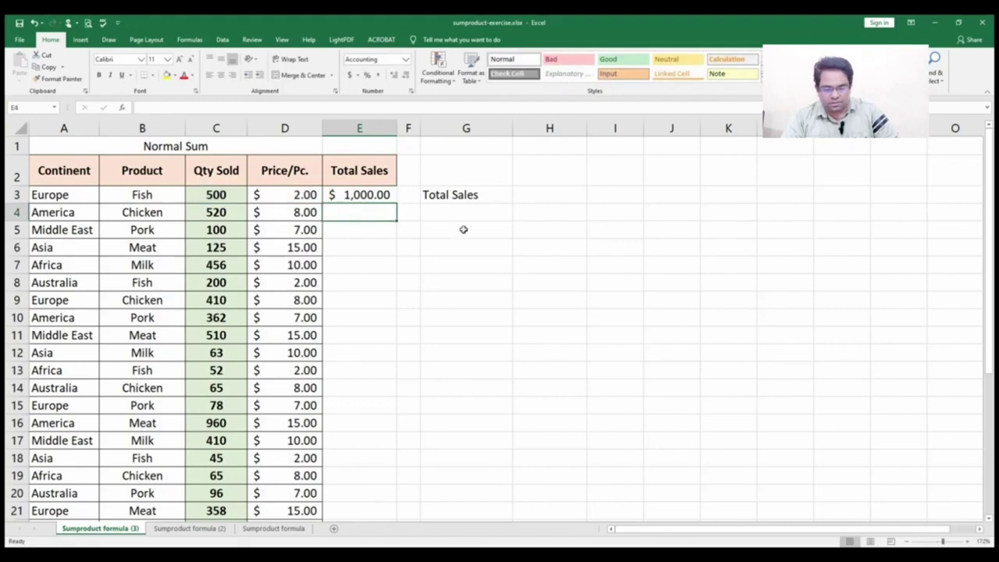
pyautogui.click(372, 193)
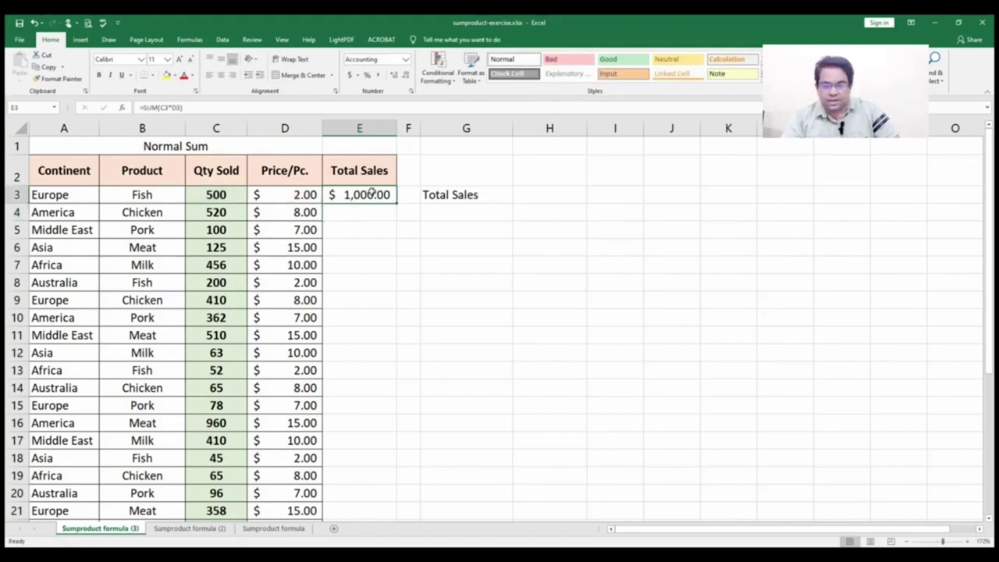
pyautogui.moveTo(397, 202); pyautogui.dragTo(400, 471)
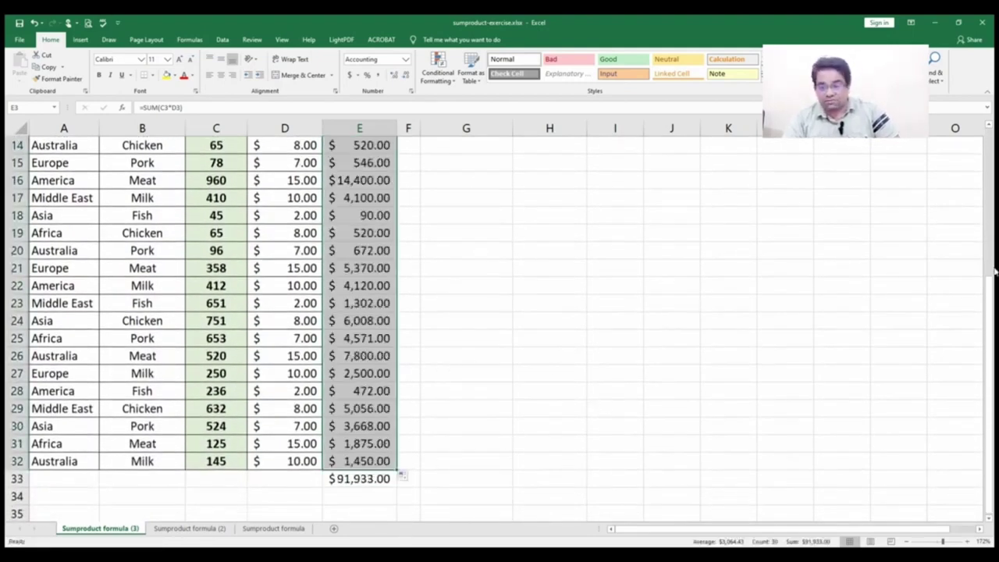
# Highlight the sum in E33 below the Total Sales column with a yellow fill
pyautogui.moveTo(993, 353)
pyautogui.mouseDown()
pyautogui.moveTo(987, 161)
pyautogui.moveTo(994, 362)
pyautogui.mouseUp()
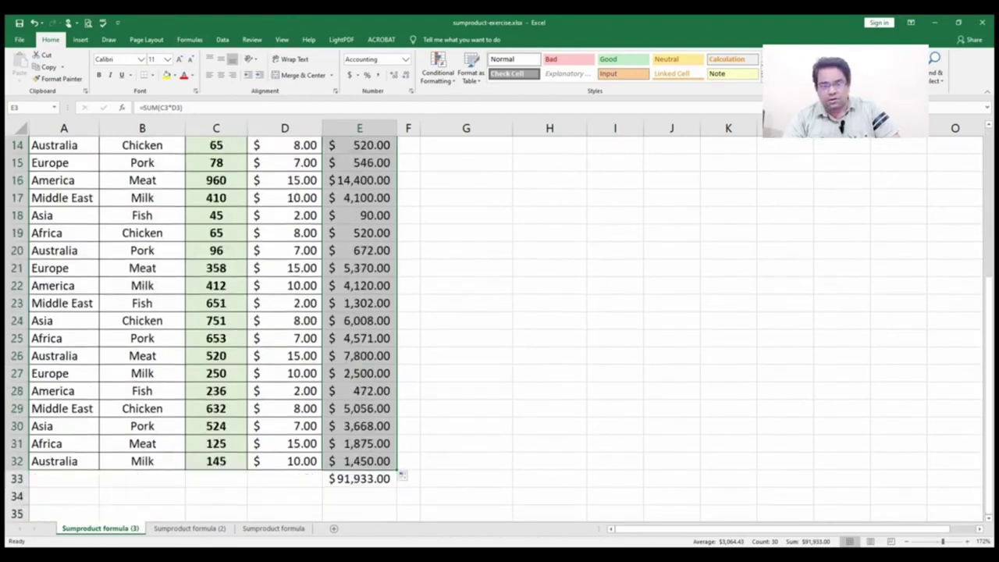
pyautogui.click(356, 479)
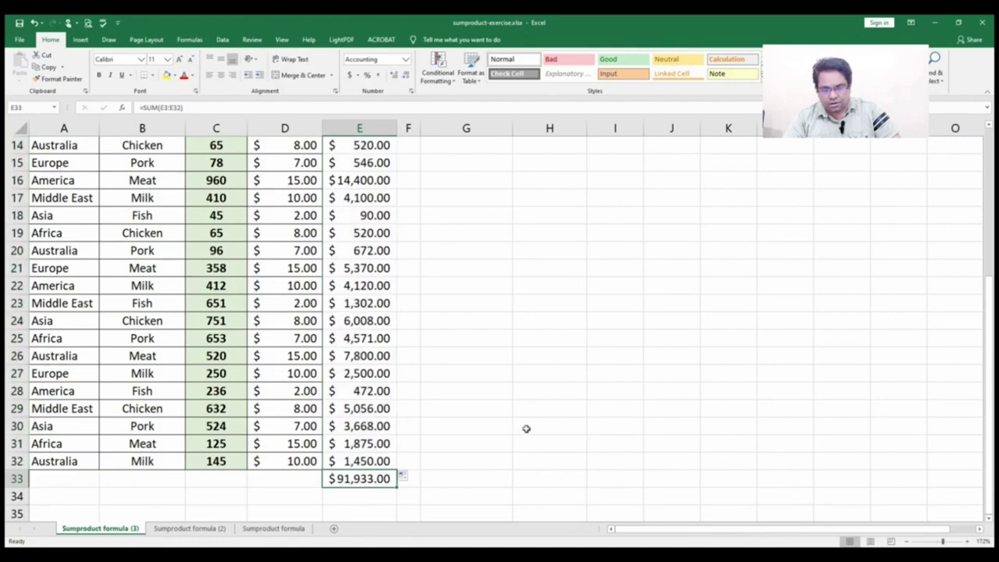
pyautogui.click(166, 75)
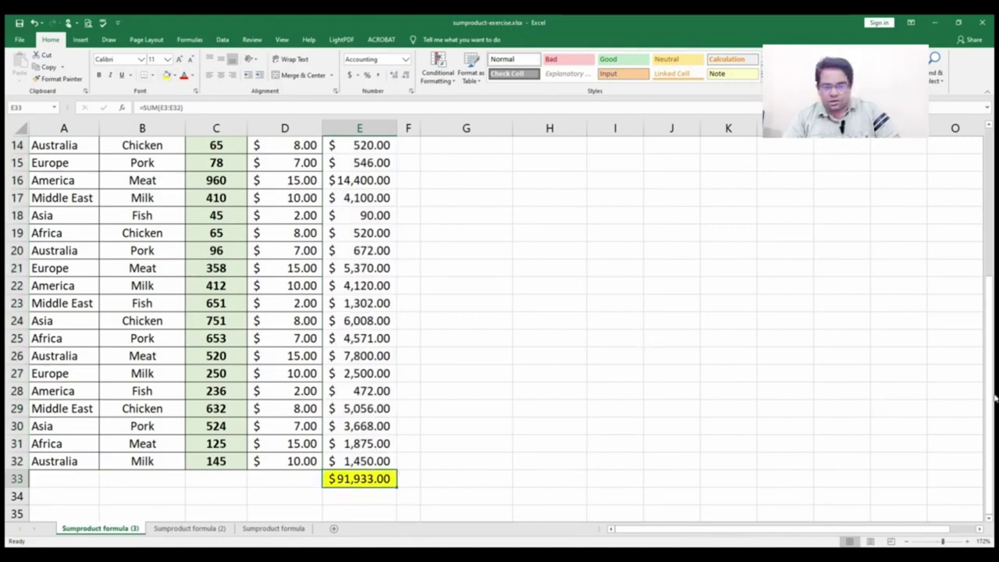
# Calculate total sales in H3 by multiplying quantity and price with =SUMPRODUCT(C3:C32,D3:D32)
pyautogui.moveTo(990, 388); pyautogui.dragTo(995, 222)
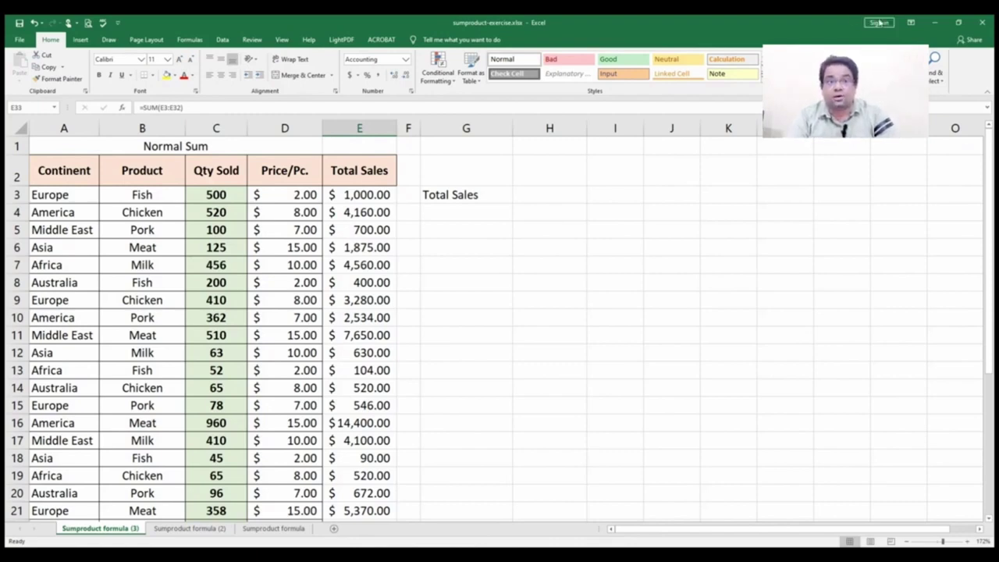
pyautogui.click(539, 194)
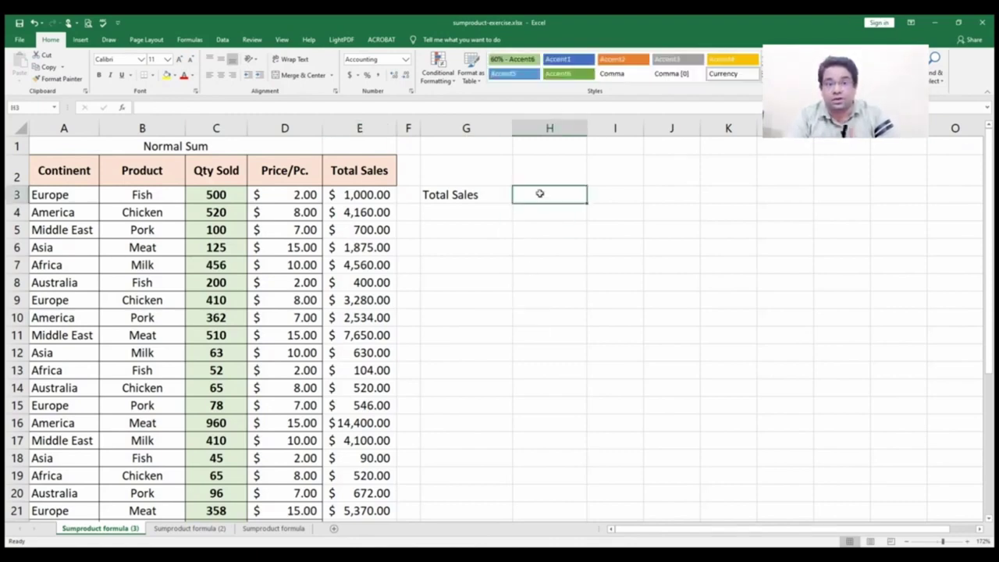
pyautogui.write('=s')
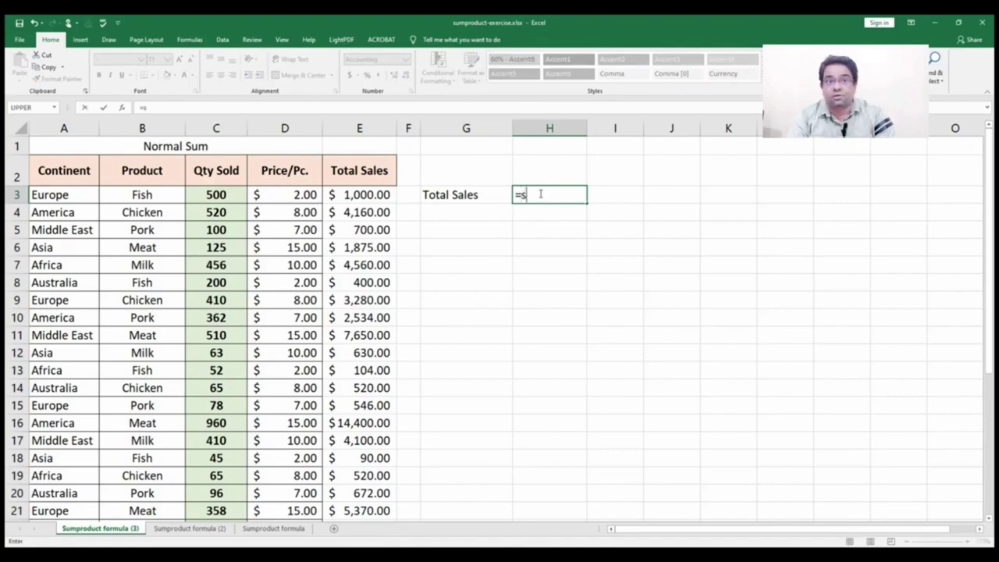
pyautogui.write('umpro')
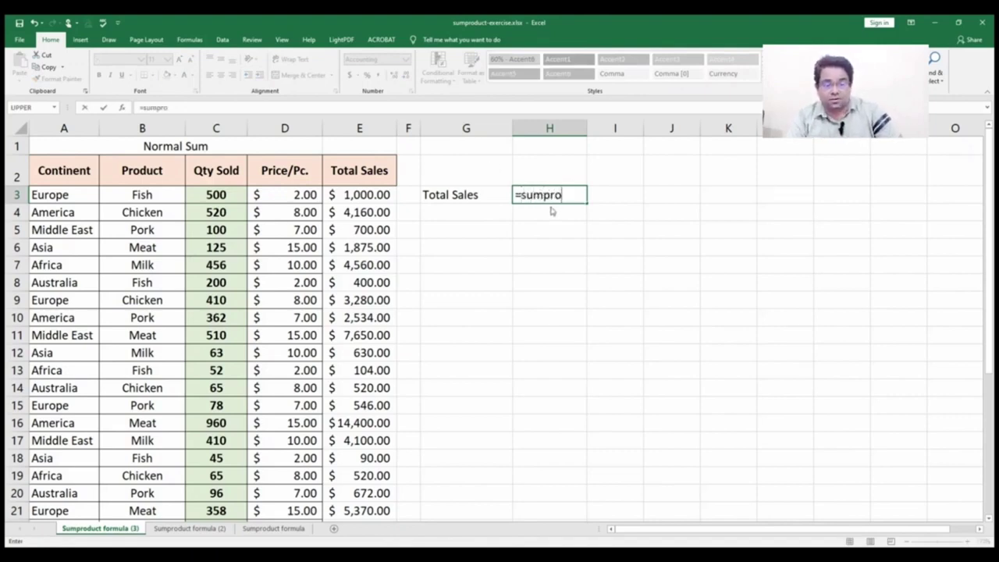
pyautogui.doubleClick(552, 212)
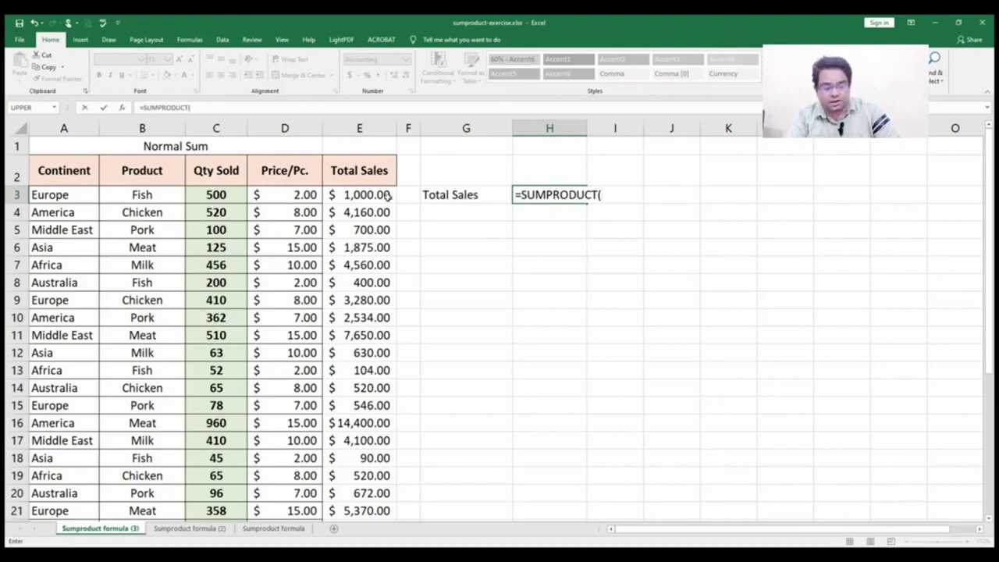
pyautogui.click(233, 196)
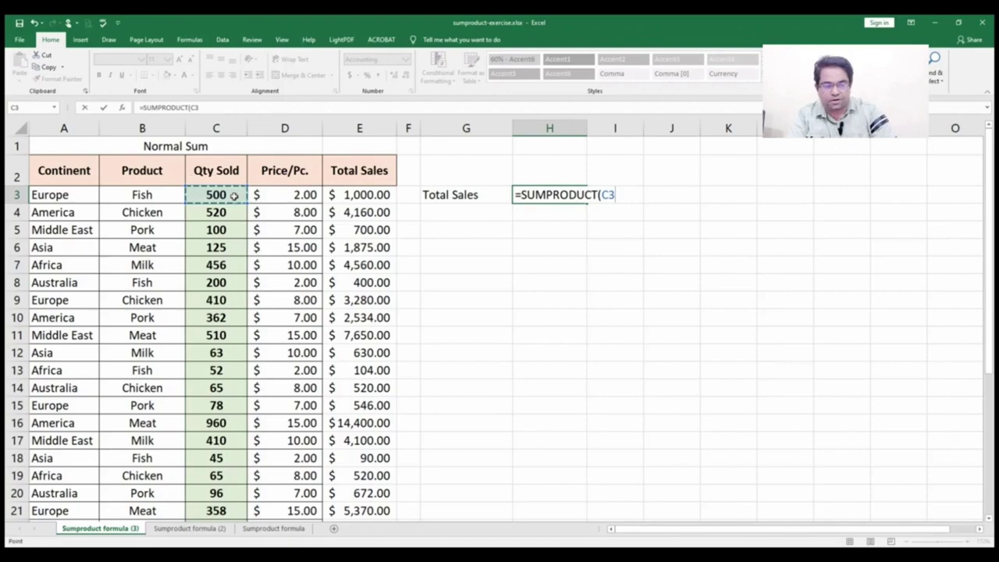
pyautogui.moveTo(233, 196); pyautogui.dragTo(219, 463)
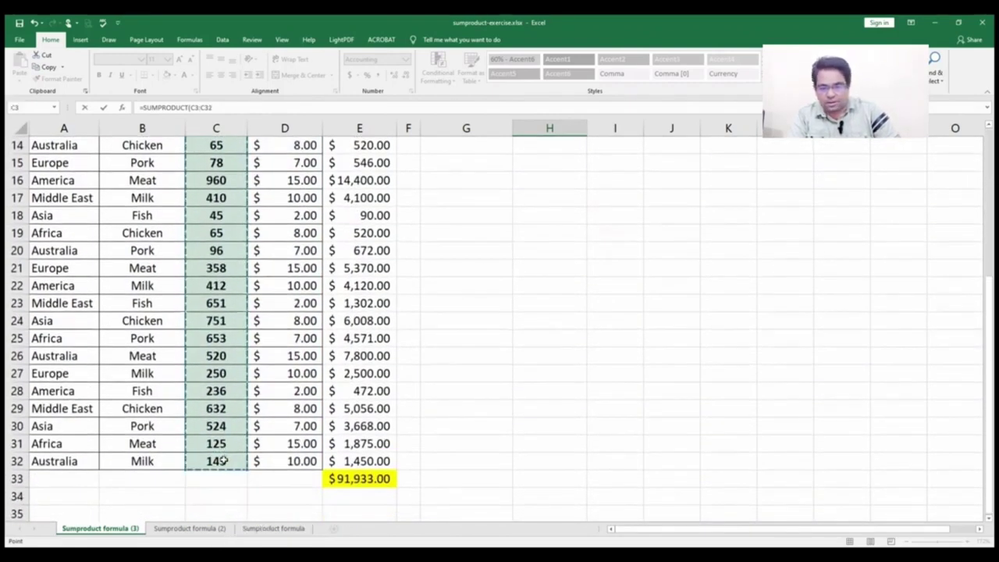
pyautogui.write(',')
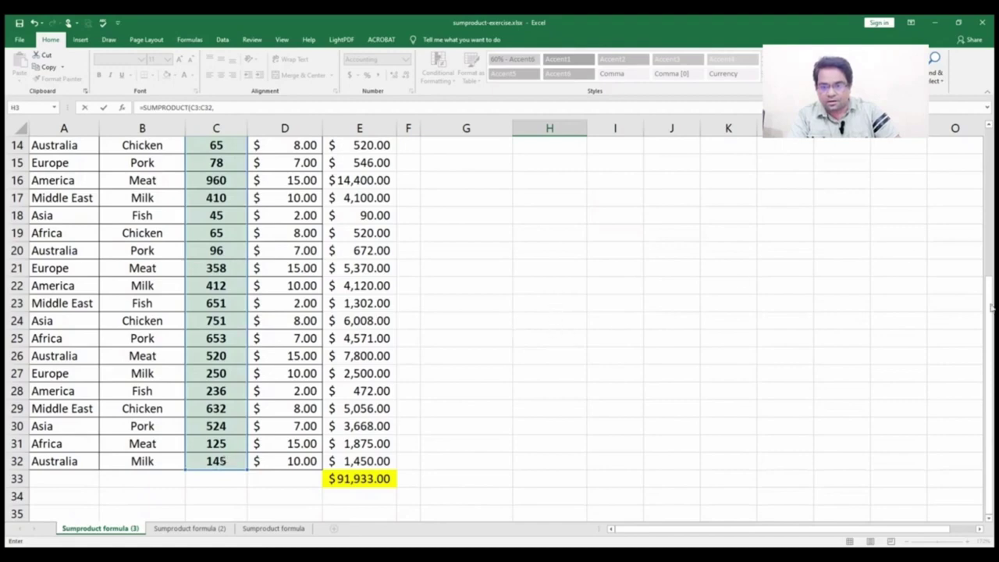
pyautogui.moveTo(988, 310); pyautogui.dragTo(982, 146)
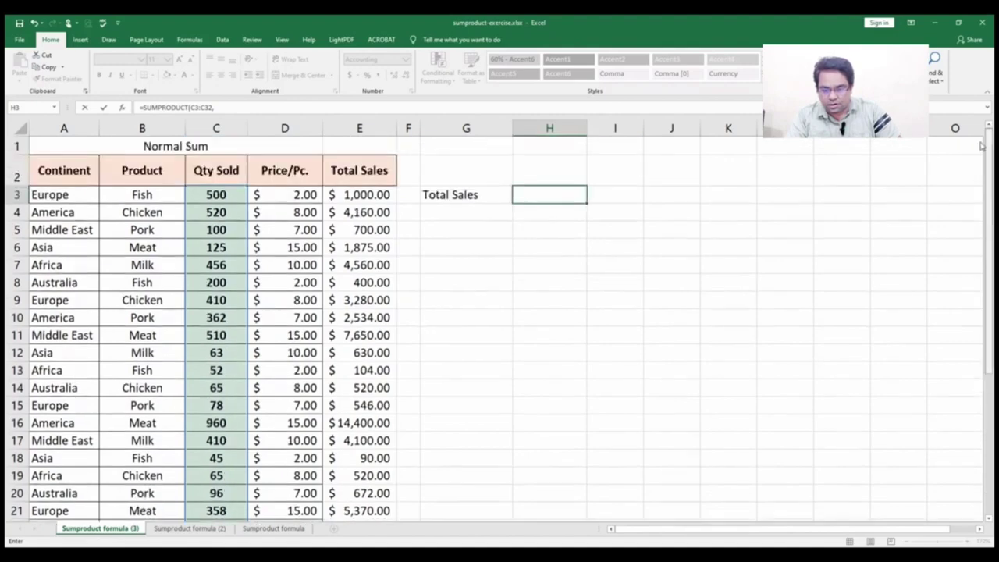
pyautogui.click(305, 194)
pyautogui.moveTo(305, 194); pyautogui.dragTo(299, 497)
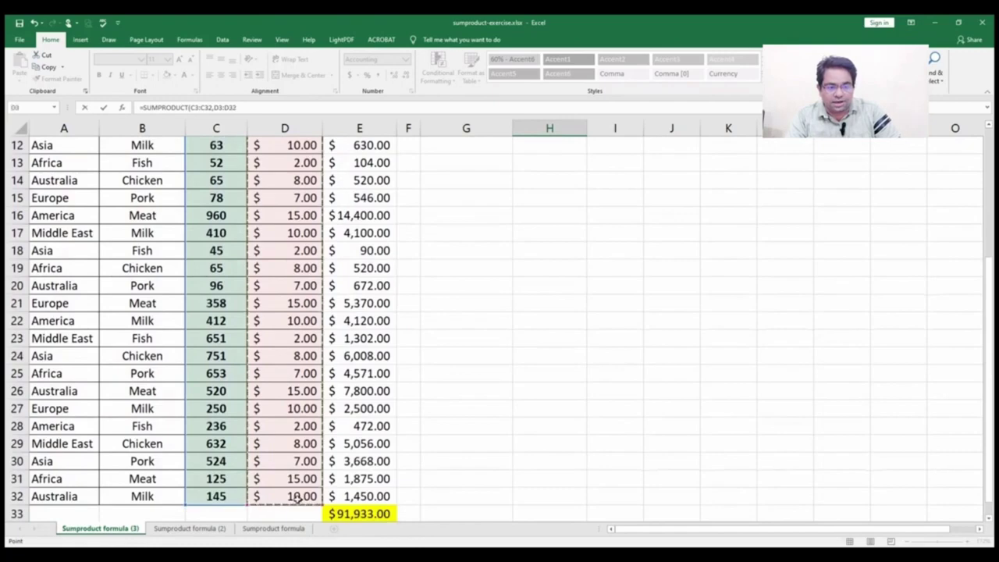
pyautogui.moveTo(994, 324); pyautogui.dragTo(994, 136)
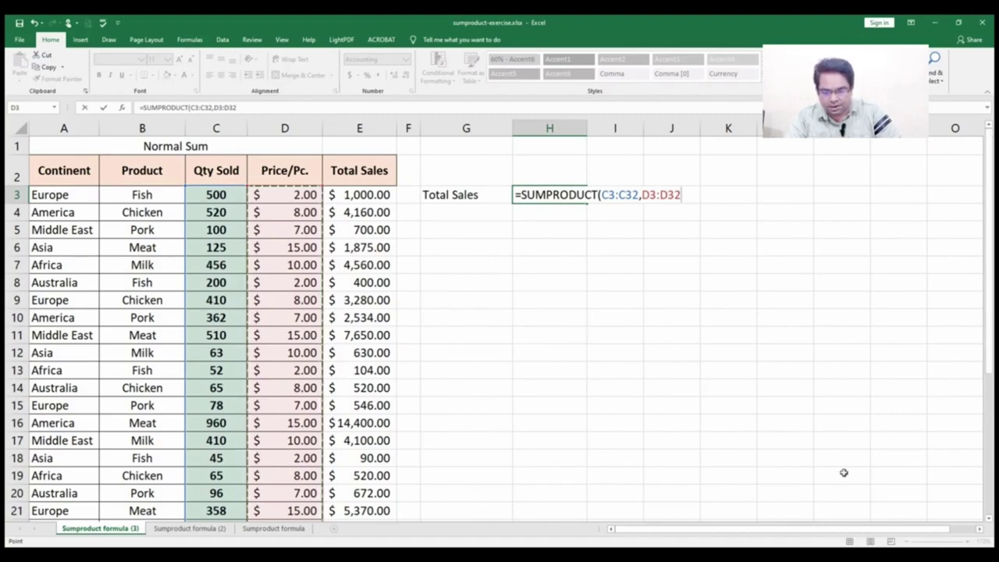
pyautogui.write(')')
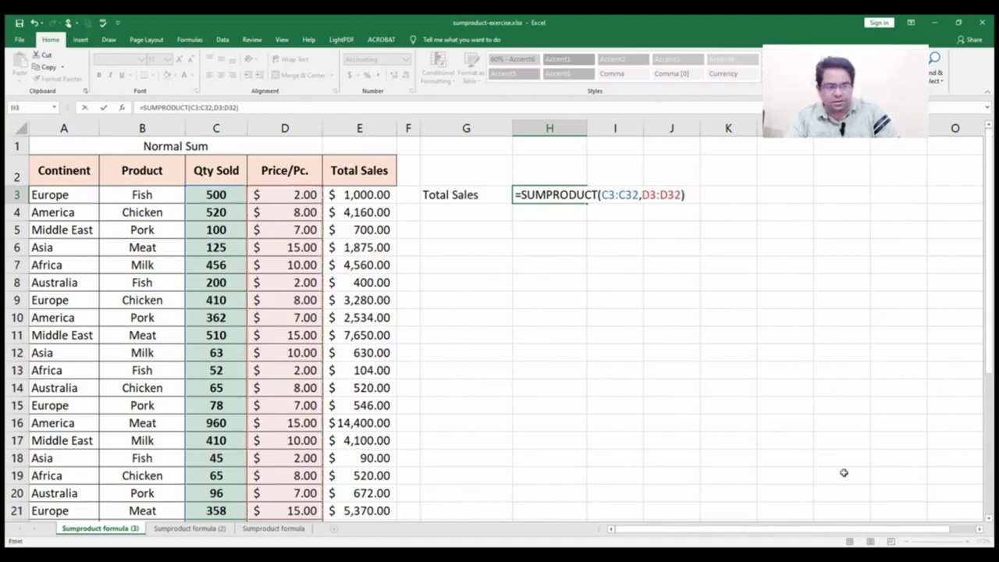
pyautogui.press('Return')
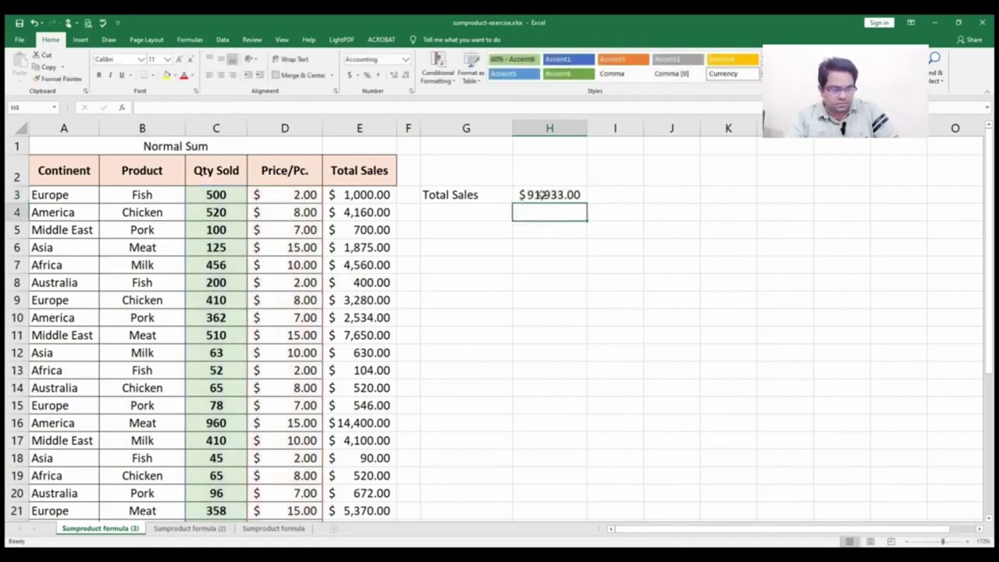
# Highlight the Total Sales result in H3 with an orange fill
pyautogui.click(536, 197)
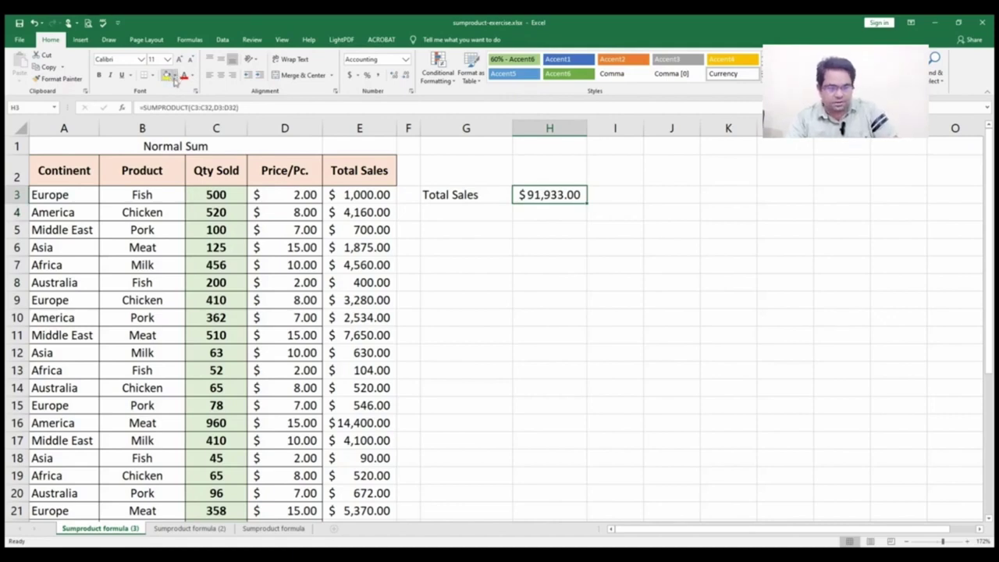
pyautogui.click(716, 273)
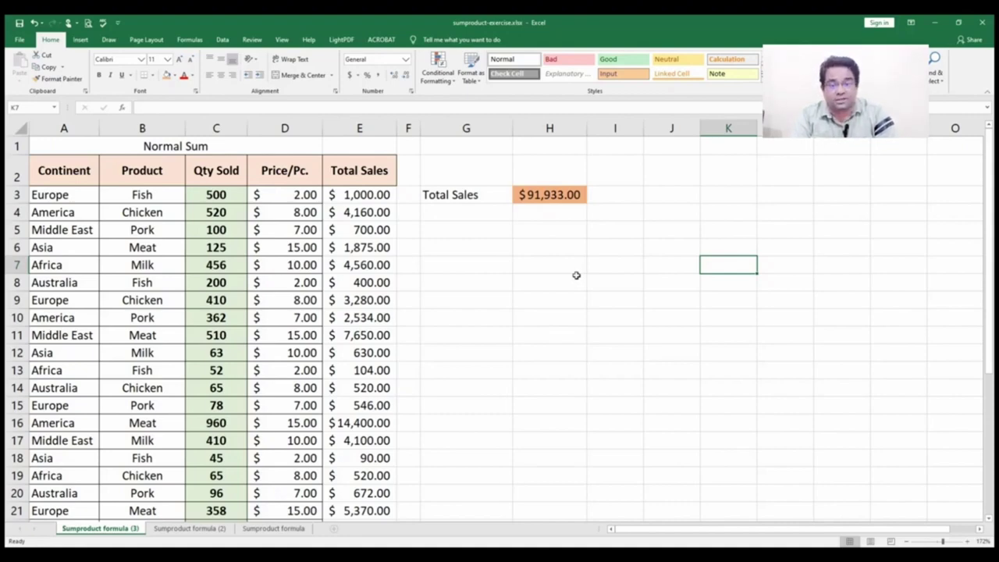
# Open the Sumproduct formula (2) sheet and examine its product, quantity, price and amount columns and the summary tables
pyautogui.click(221, 530)
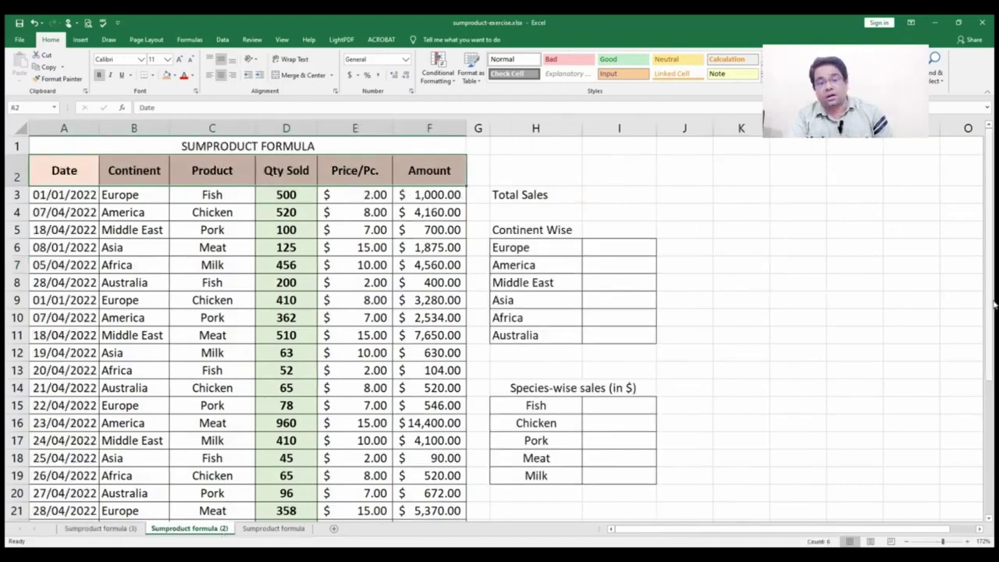
pyautogui.scroll(-1, 993, 304)
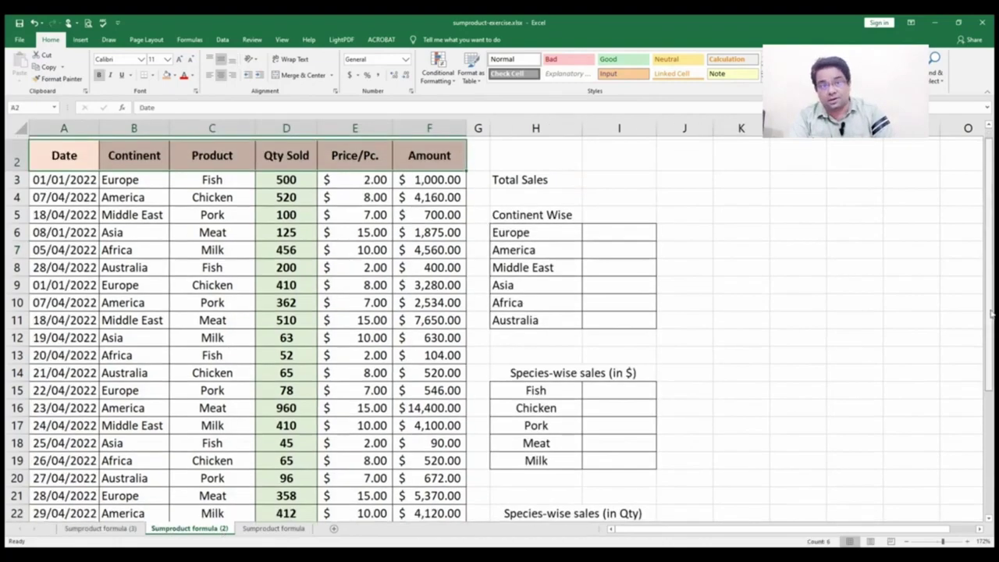
pyautogui.scroll(1, 993, 304)
pyautogui.scroll(-2, 993, 305)
pyautogui.scroll(2, 990, 302)
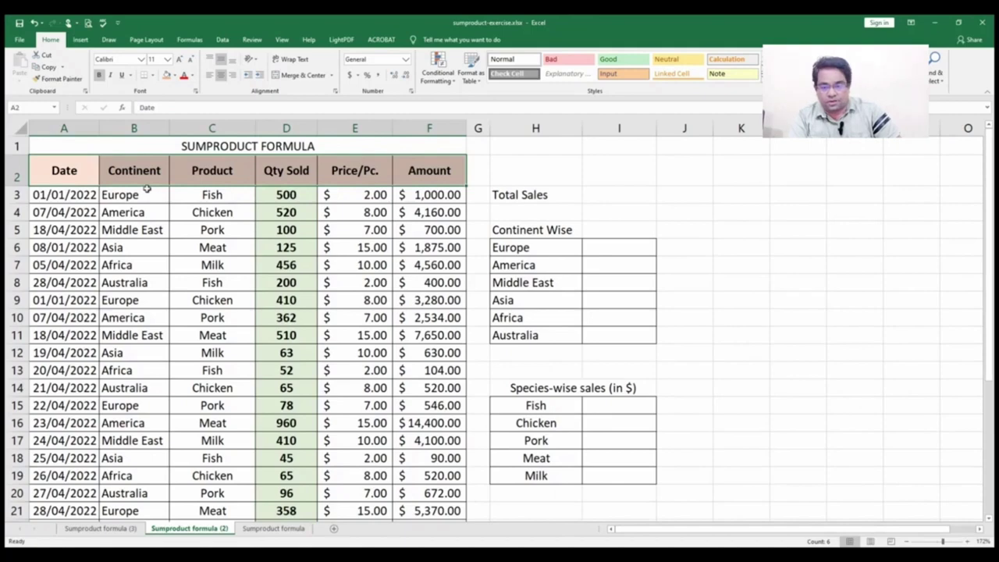
pyautogui.click(206, 180)
pyautogui.click(286, 166)
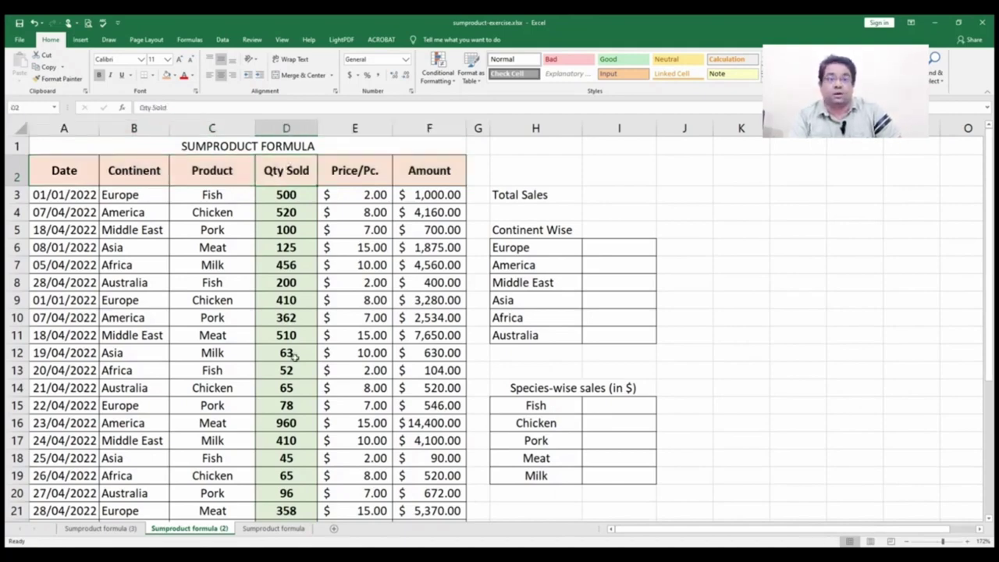
pyautogui.click(363, 176)
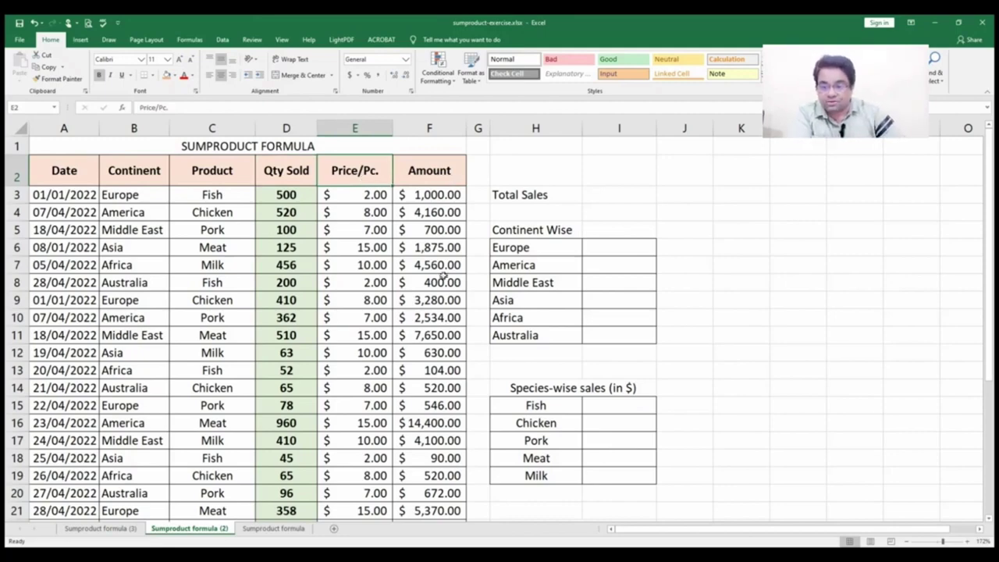
pyautogui.click(440, 194)
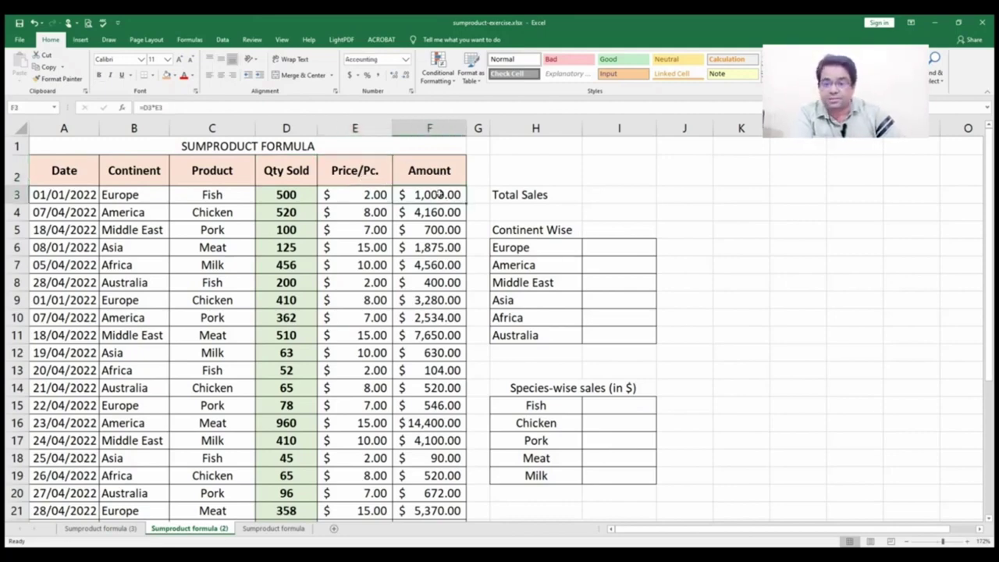
# Calculate Total Sales in I3 from the Amount column with =SUMPRODUCT(F3:F32)
pyautogui.click(618, 196)
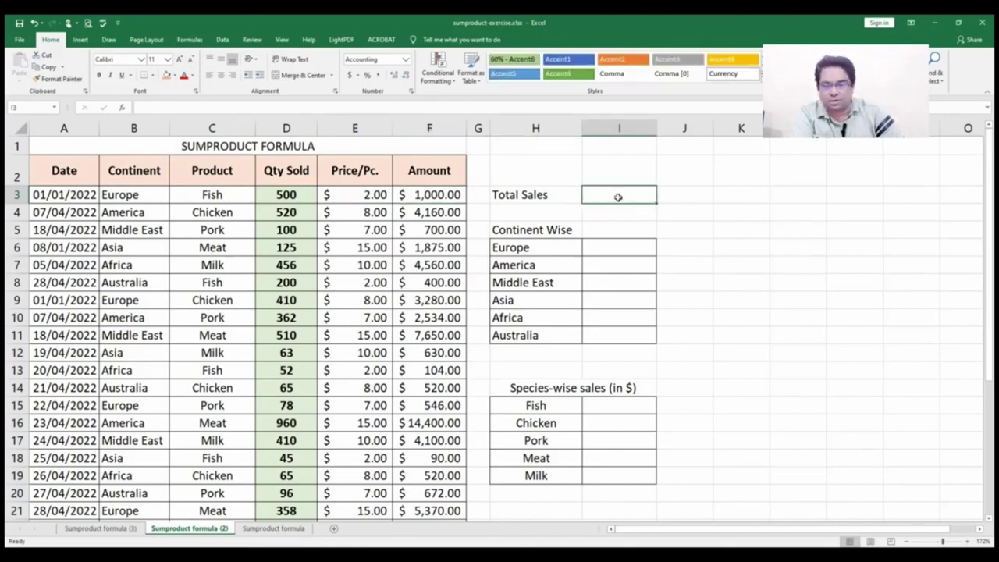
pyautogui.write('=sumpro')
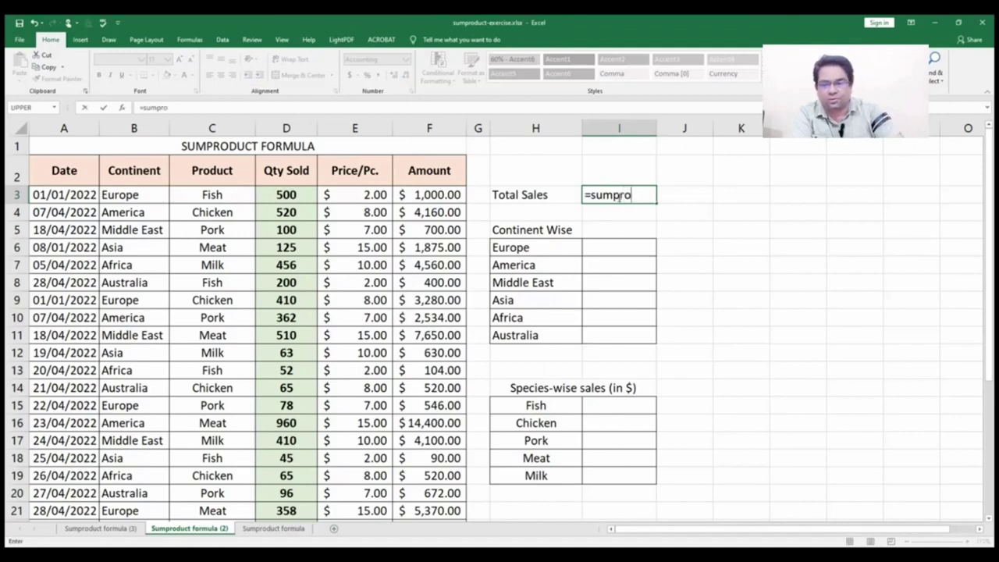
pyautogui.write('d')
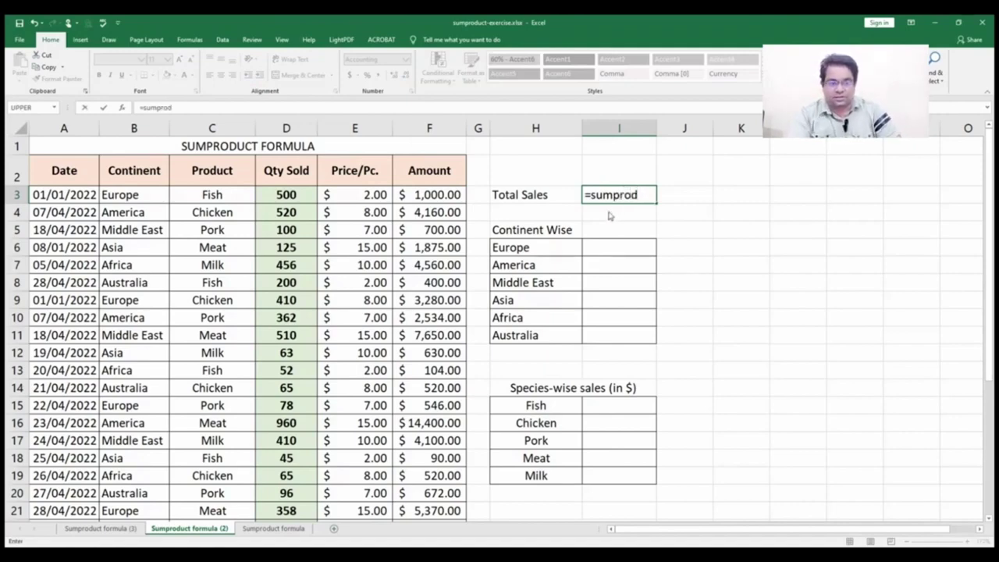
pyautogui.press('Tab')
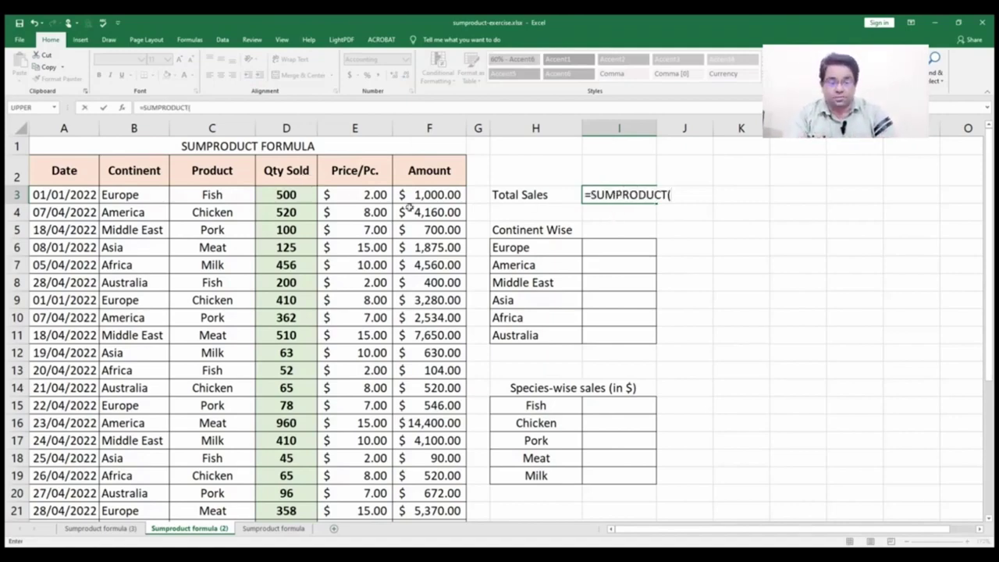
pyautogui.click(434, 194)
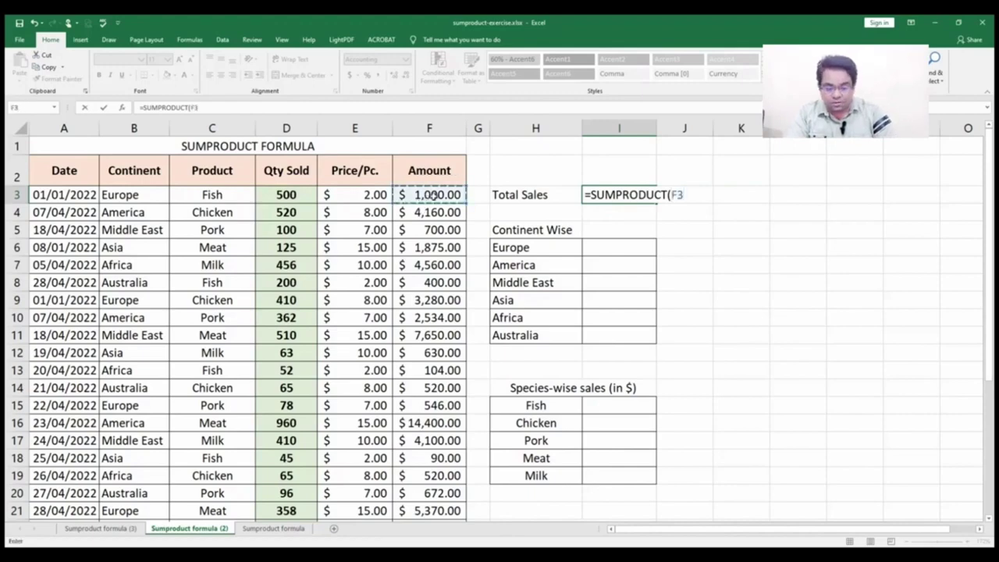
pyautogui.hotkey('ctrl', 'shift', 'Down')
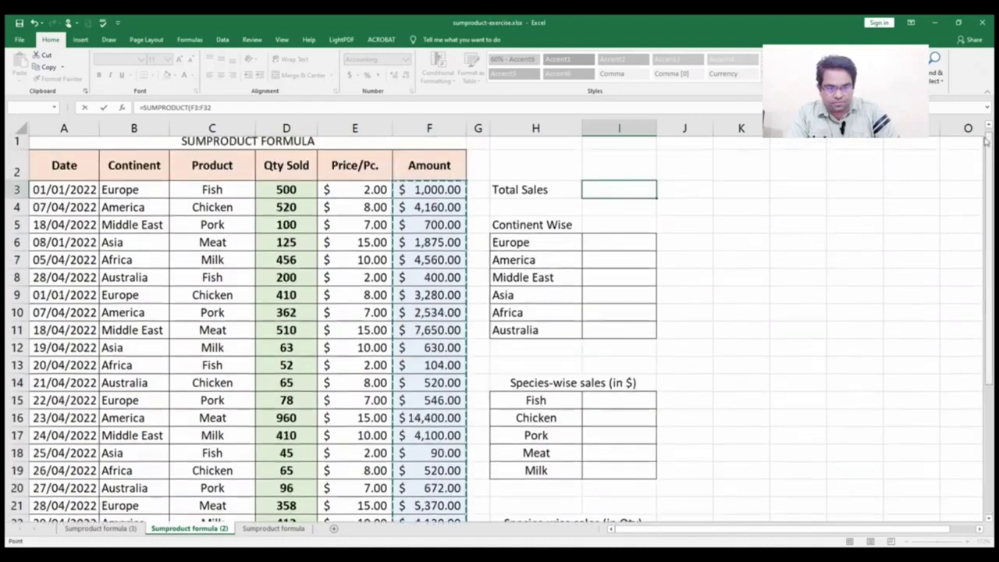
pyautogui.moveTo(990, 265); pyautogui.dragTo(986, 110)
pyautogui.write(')')
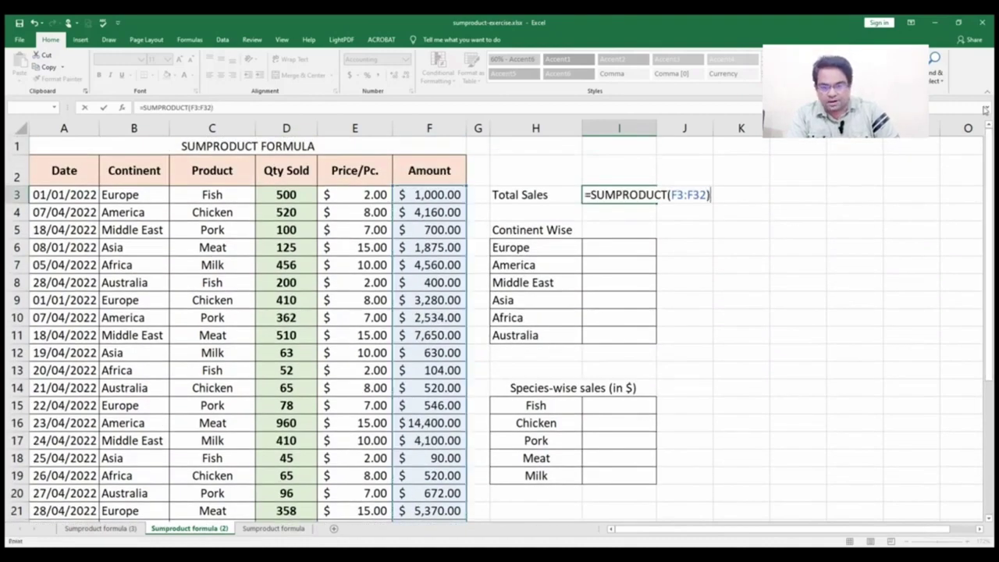
pyautogui.press('Return')
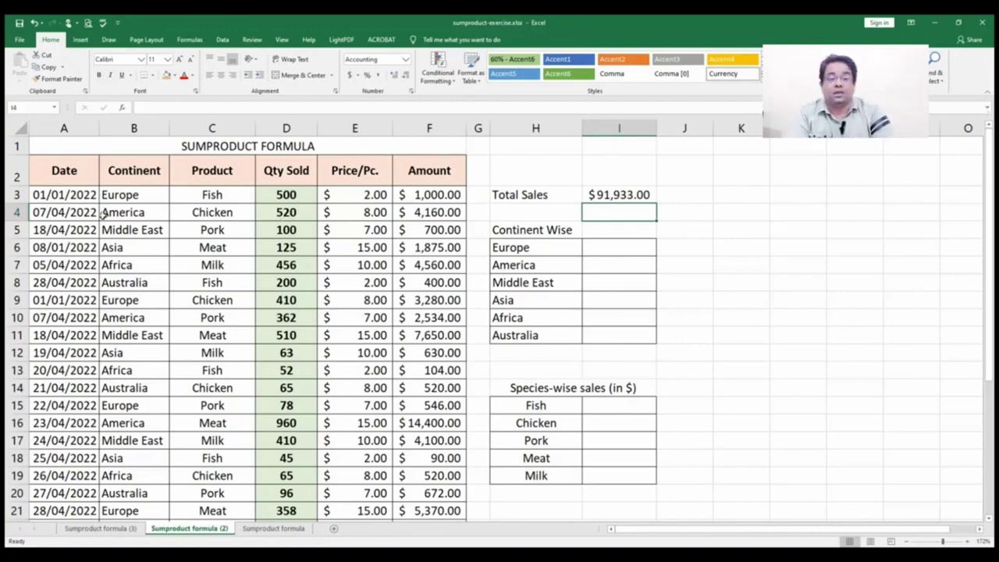
pyautogui.moveTo(76, 183); pyautogui.dragTo(434, 162)
pyautogui.click(222, 40)
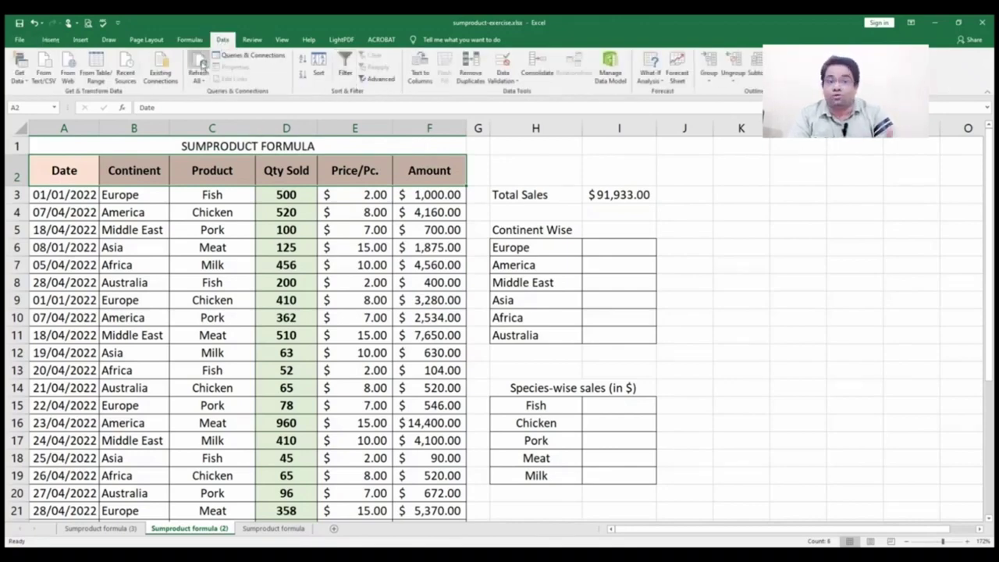
pyautogui.click(51, 40)
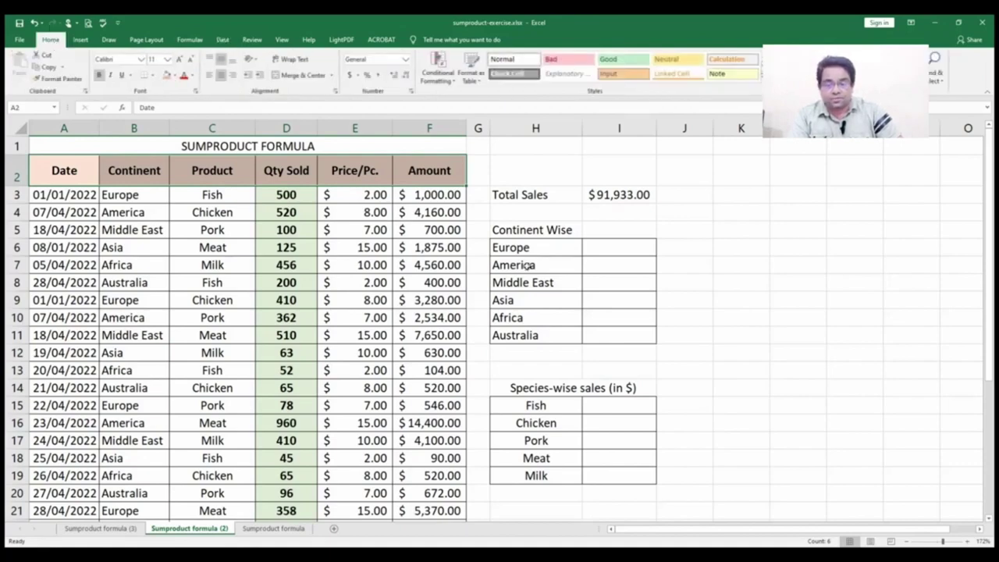
# Start a SUMPRODUCT formula for Europe in I6 with the Amount range (F3:F32) as its first factor
pyautogui.click(601, 251)
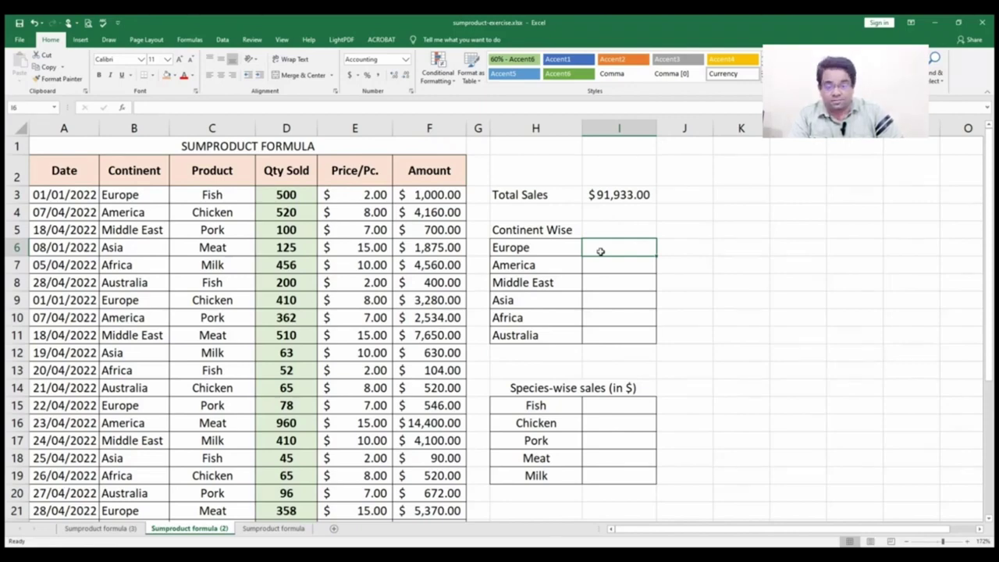
pyautogui.click(947, 542)
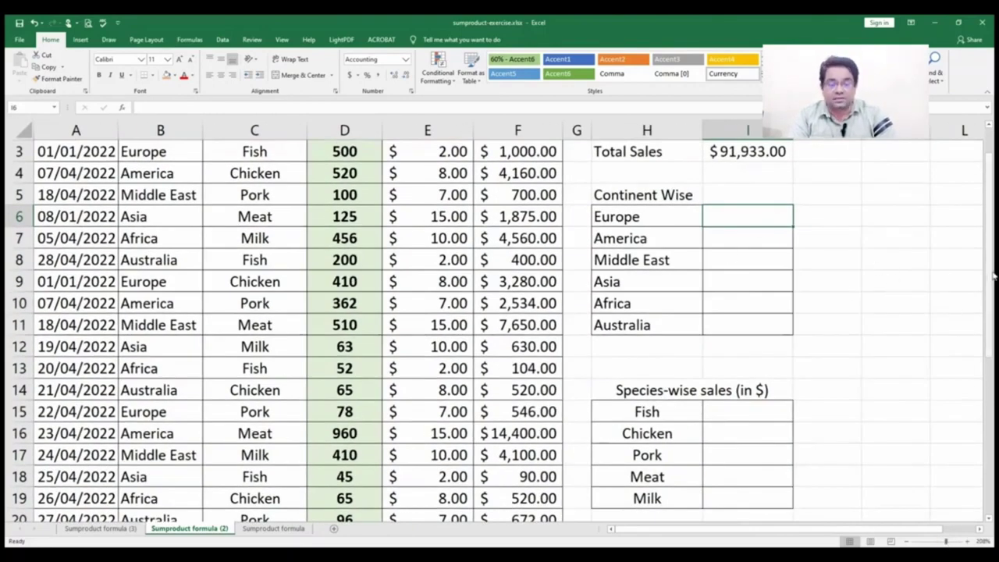
pyautogui.write('=')
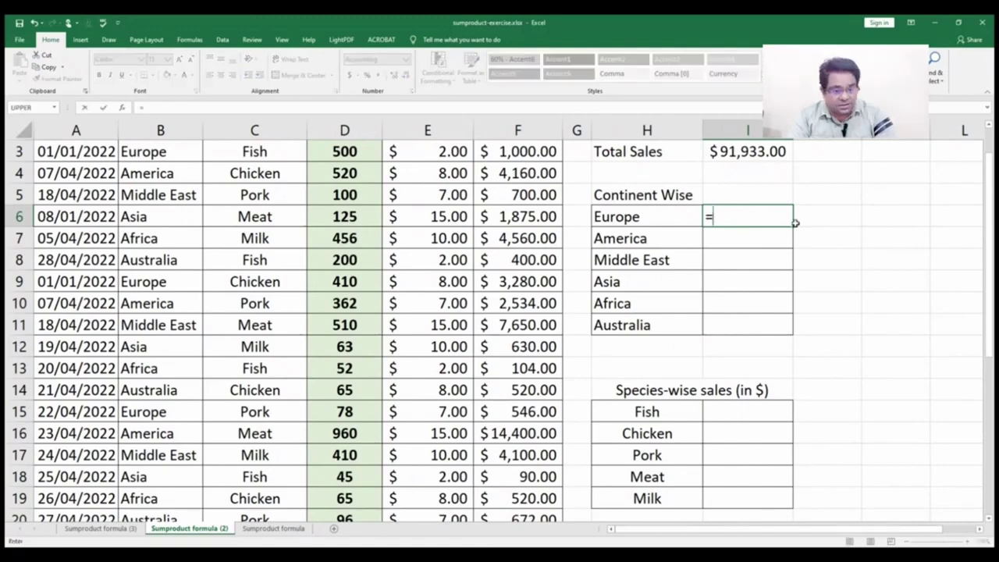
pyautogui.write('sumpr')
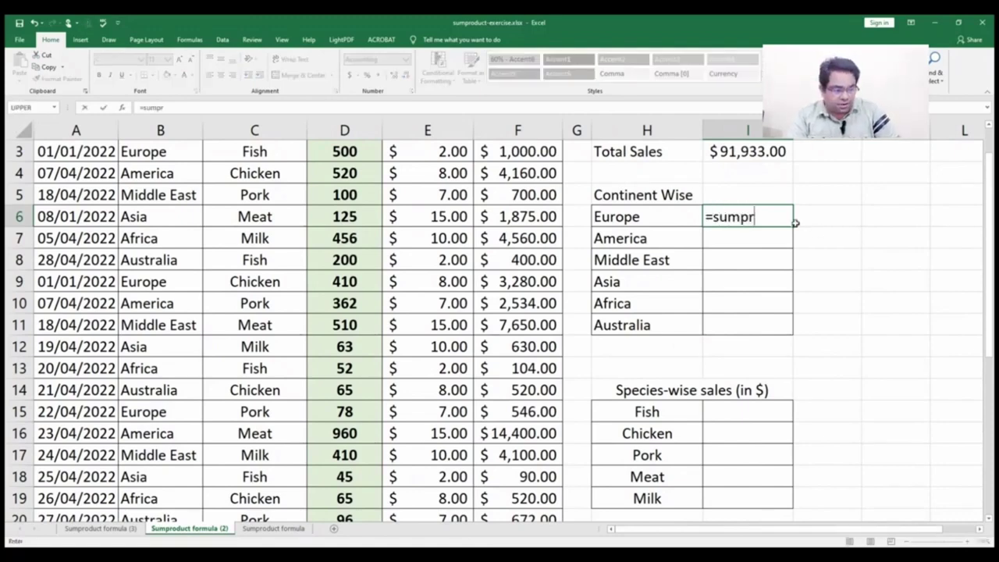
pyautogui.write('oduct')
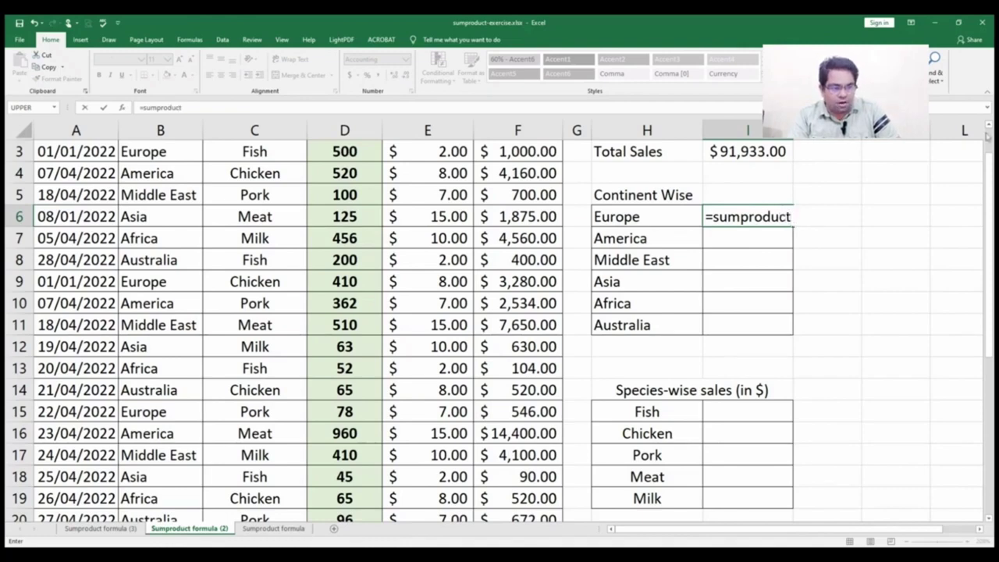
pyautogui.scroll(1, 988, 180)
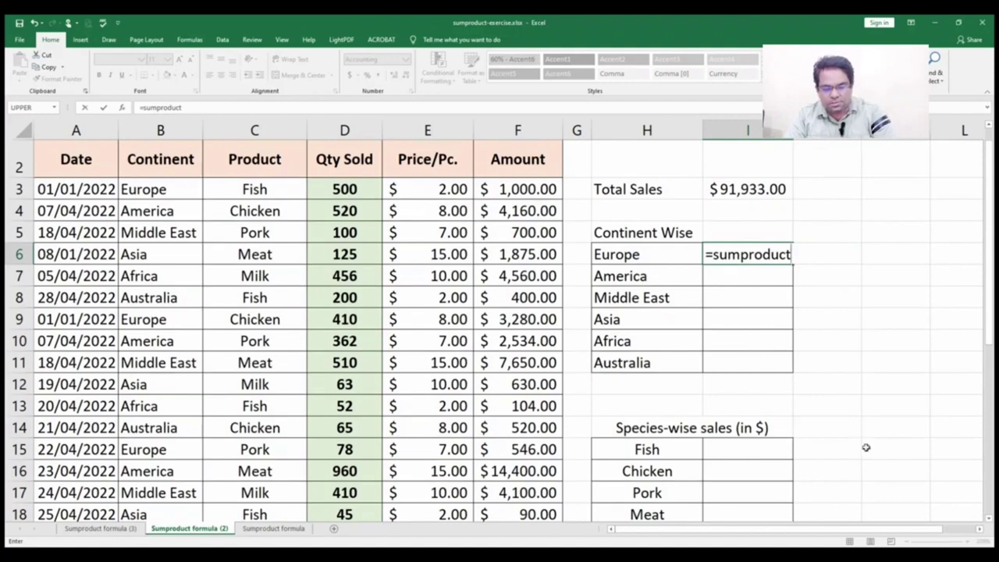
pyautogui.write('((')
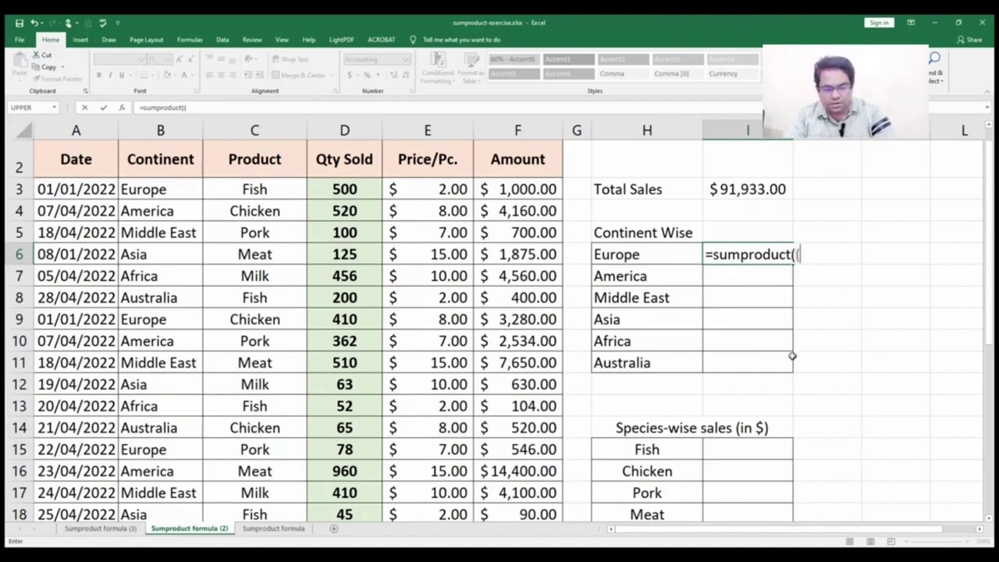
pyautogui.click(505, 189)
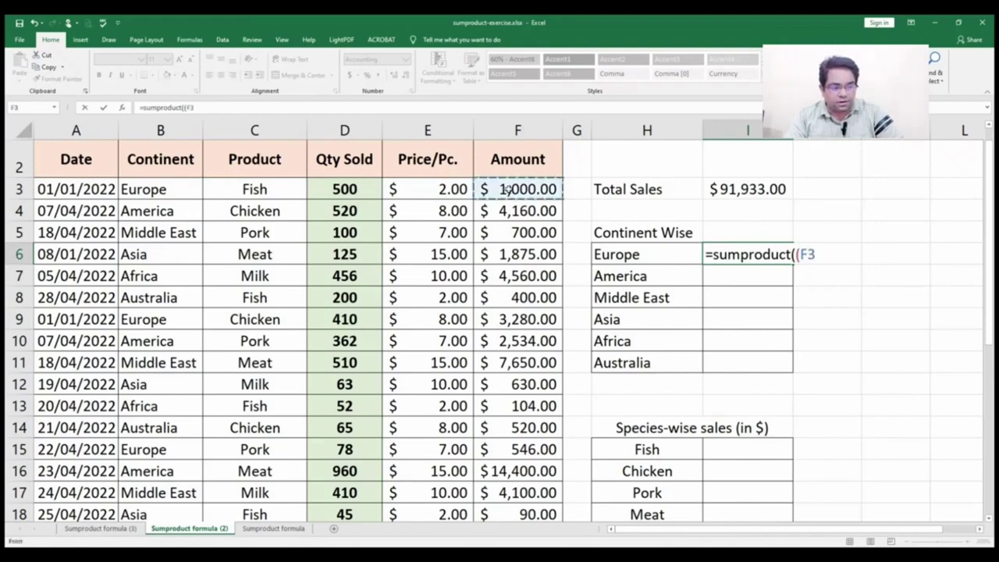
pyautogui.hotkey('ctrl', 'shift', 'Down')
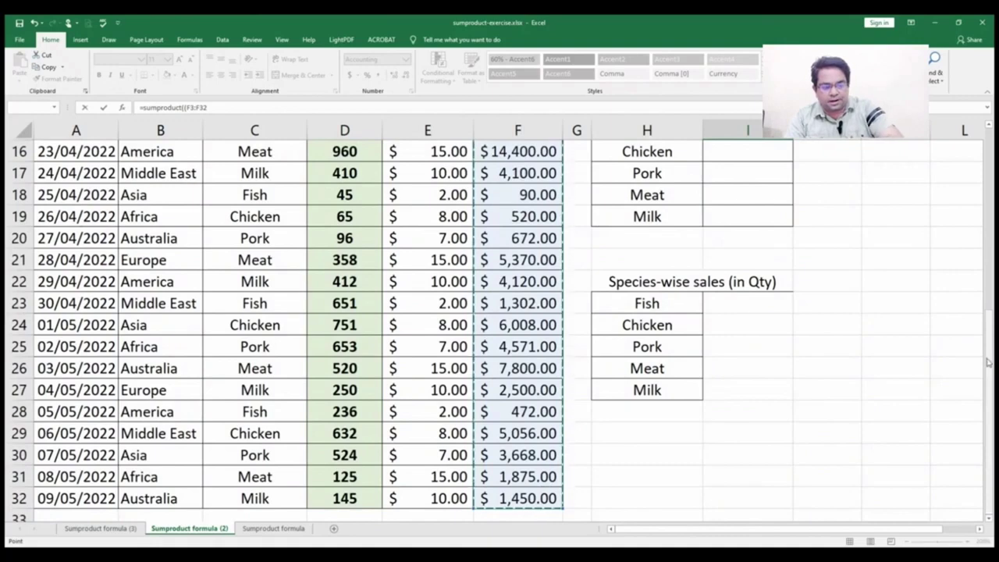
pyautogui.moveTo(987, 362); pyautogui.dragTo(990, 150)
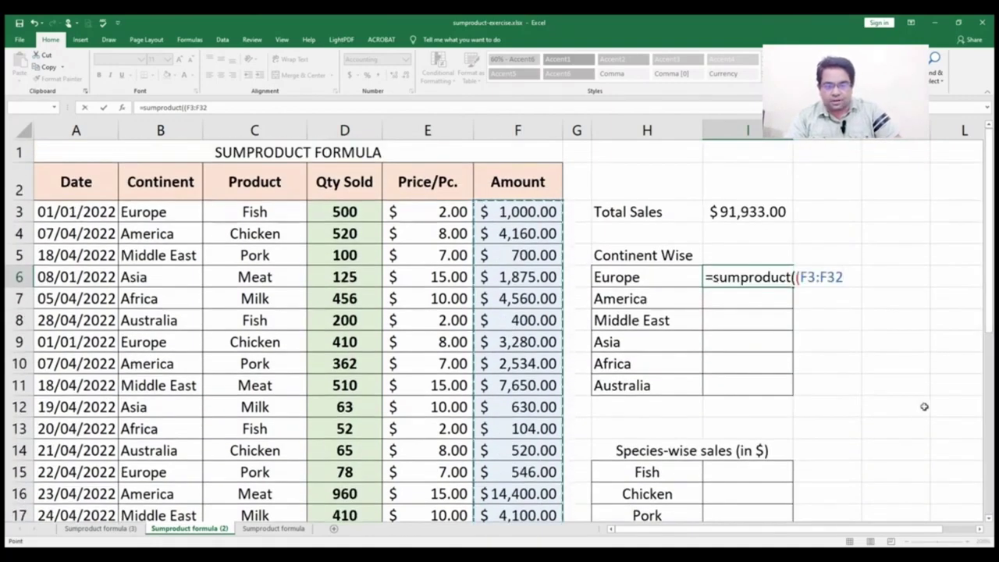
pyautogui.write(')')
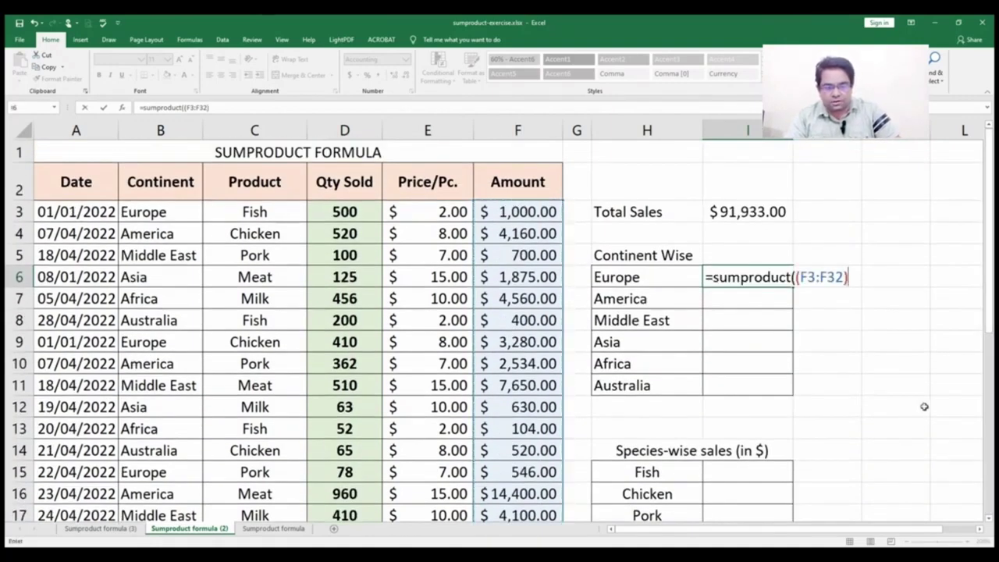
# Complete the Europe formula in I6 by multiplying the amounts by the continent condition ((B3:B32="Europe"))
pyautogui.write('*')
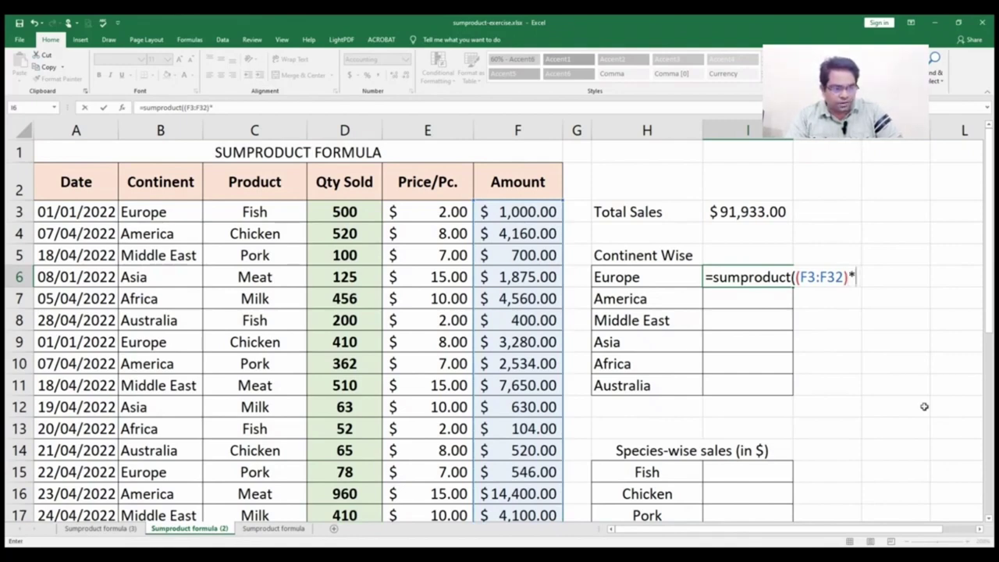
pyautogui.write('(')
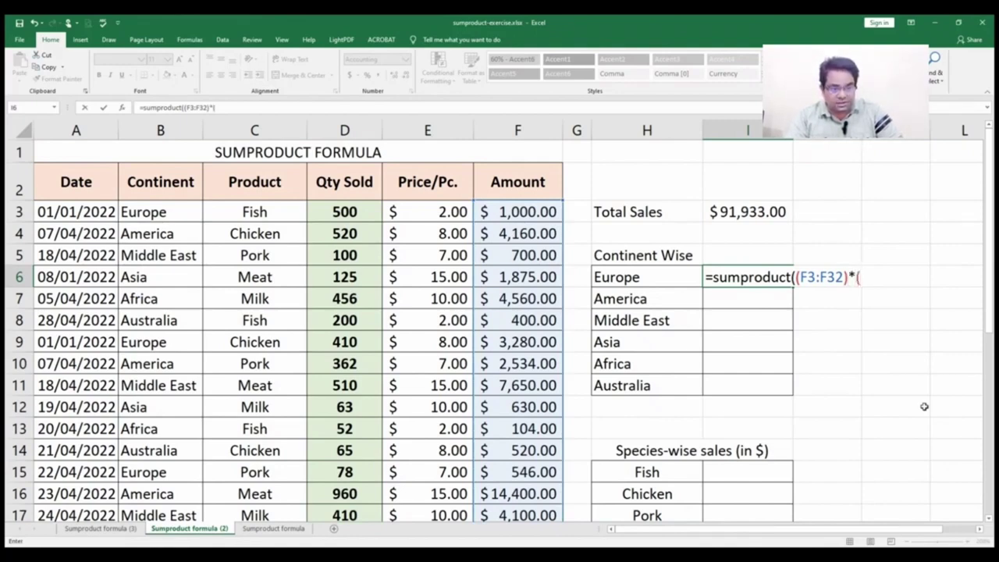
pyautogui.write('(')
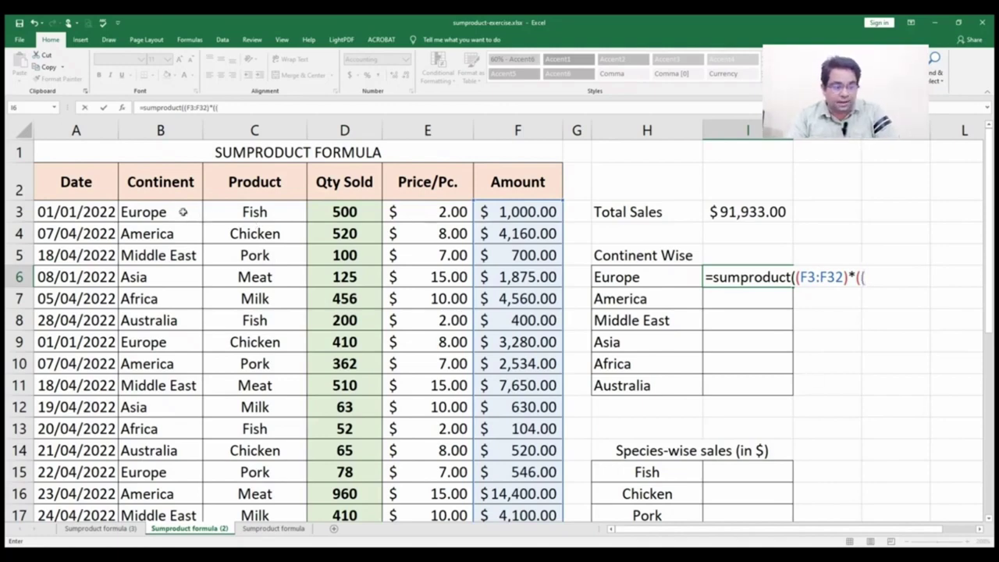
pyautogui.moveTo(182, 212); pyautogui.dragTo(168, 477)
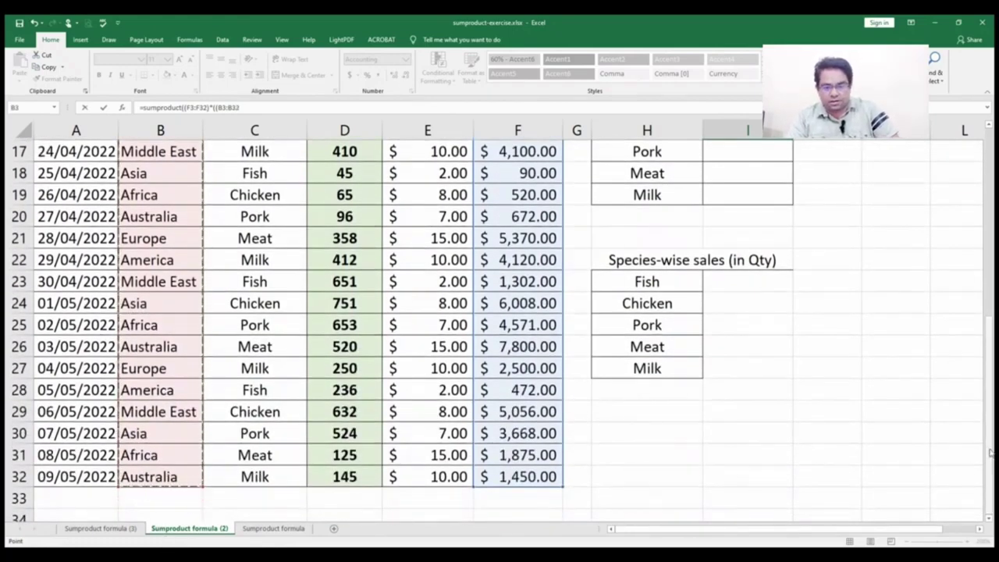
pyautogui.moveTo(992, 453); pyautogui.dragTo(994, 168)
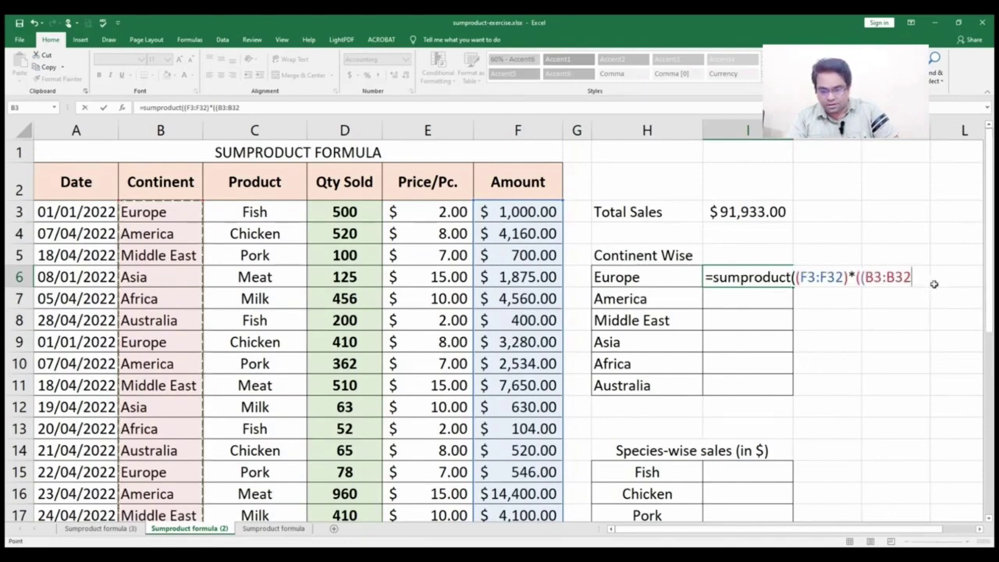
pyautogui.write('=')
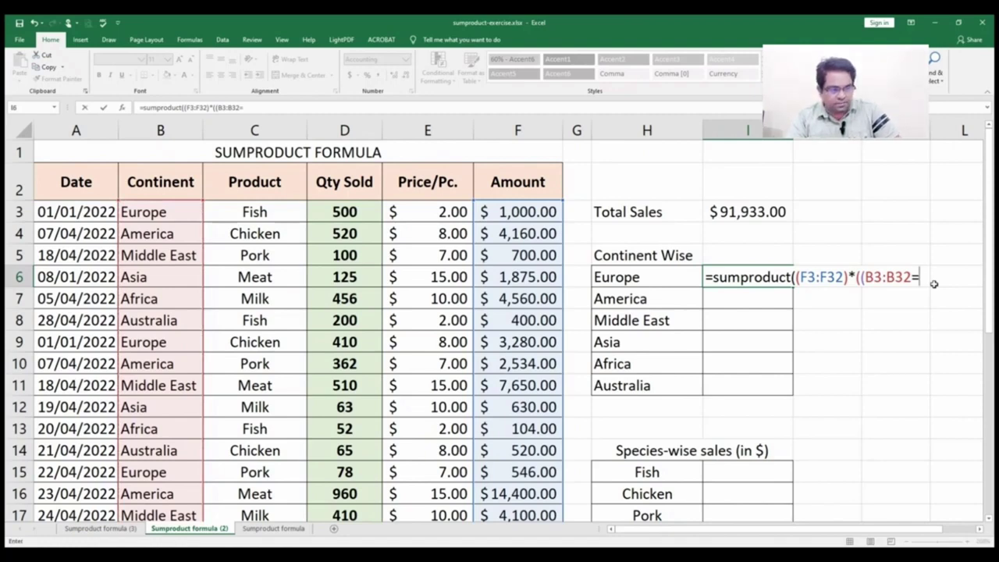
pyautogui.write('"')
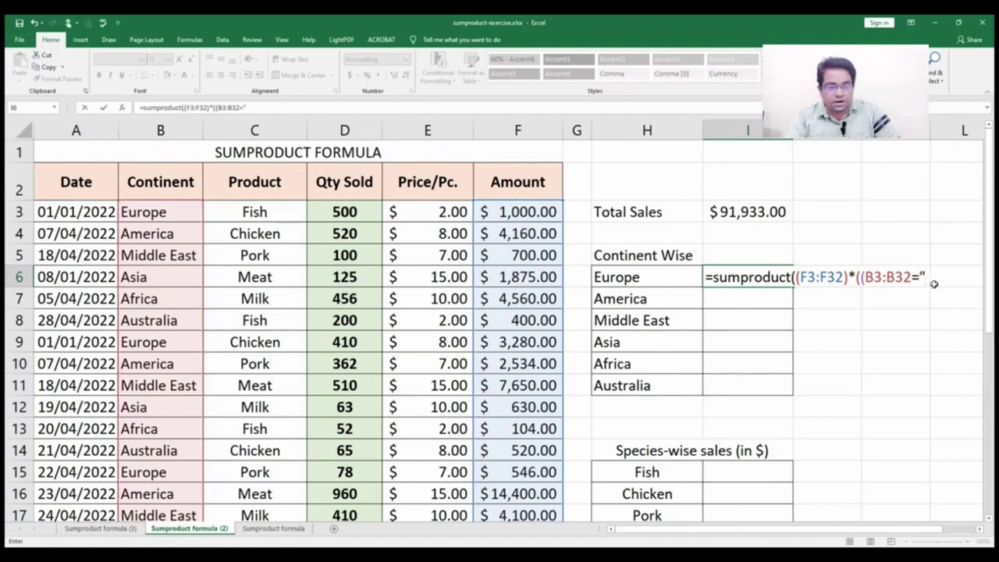
pyautogui.write('Europe')
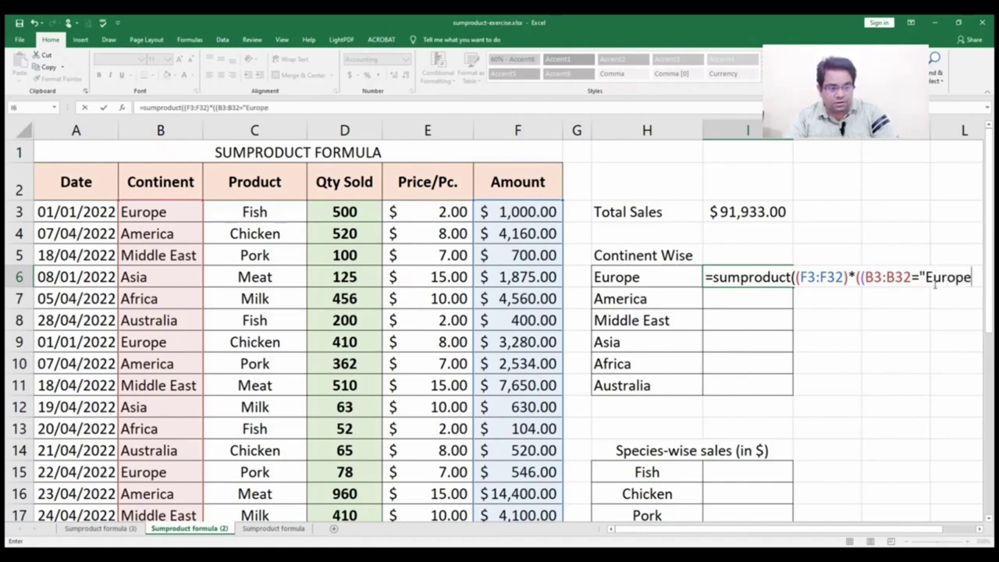
pyautogui.write(' "))')
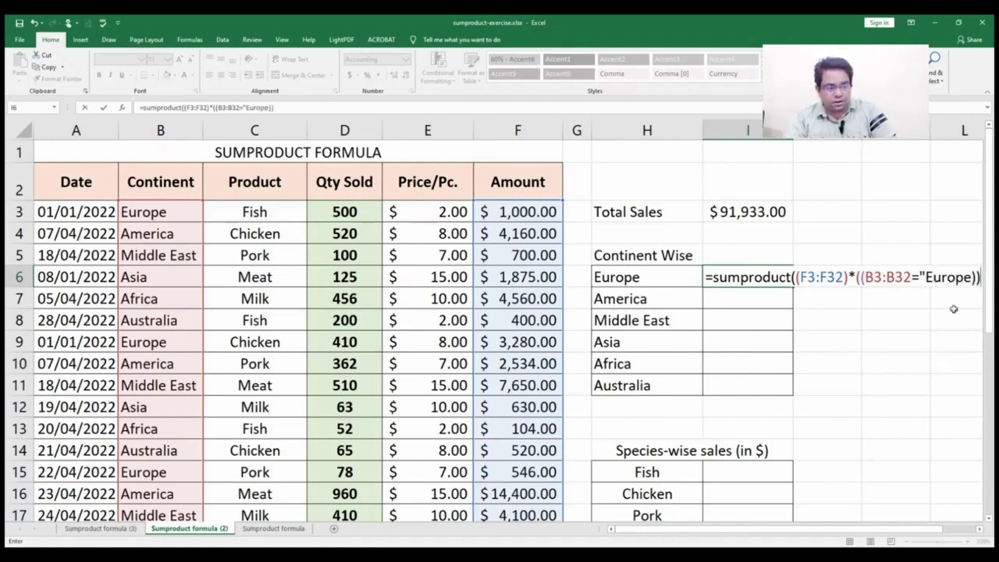
pyautogui.click(980, 529)
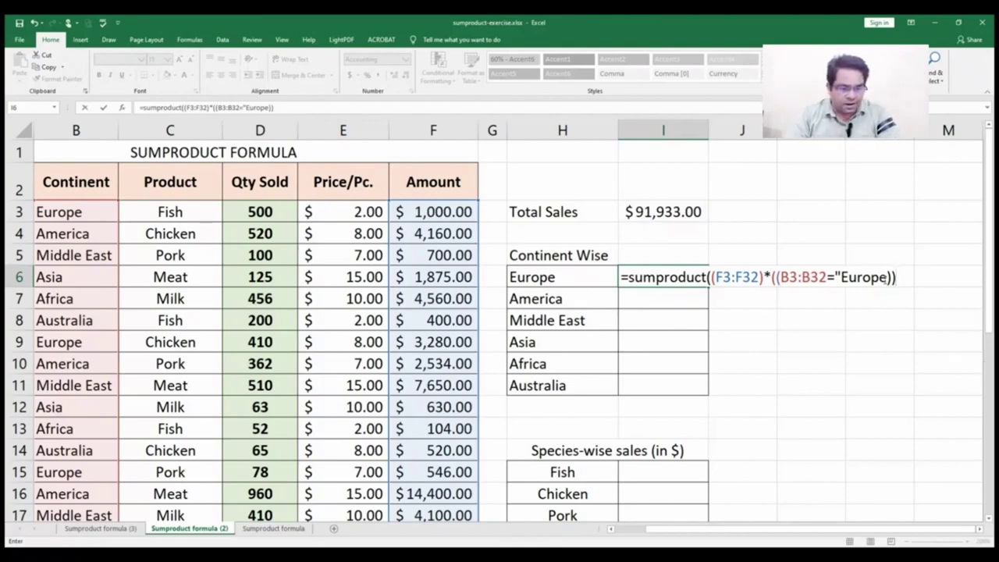
pyautogui.click(887, 277)
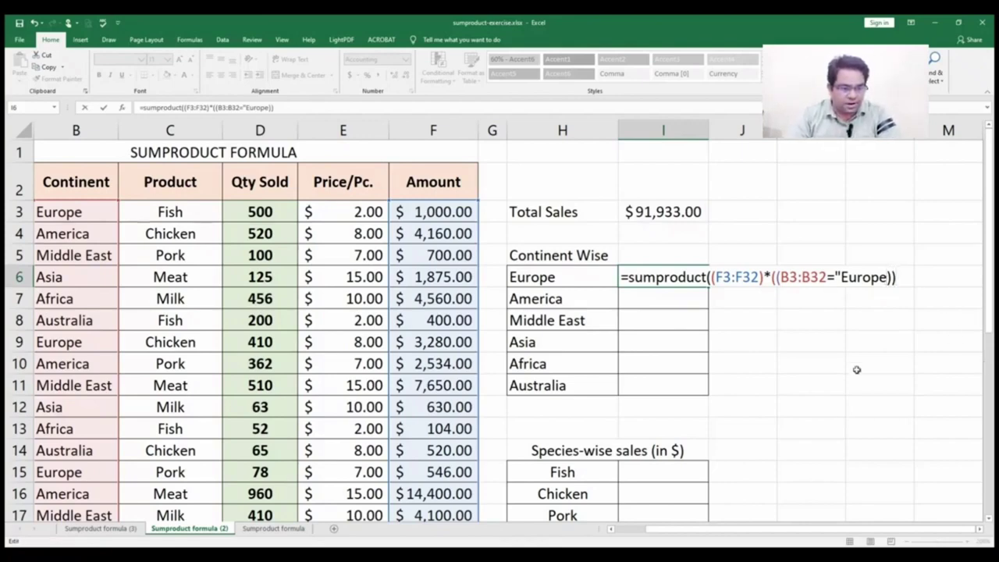
pyautogui.write('"')
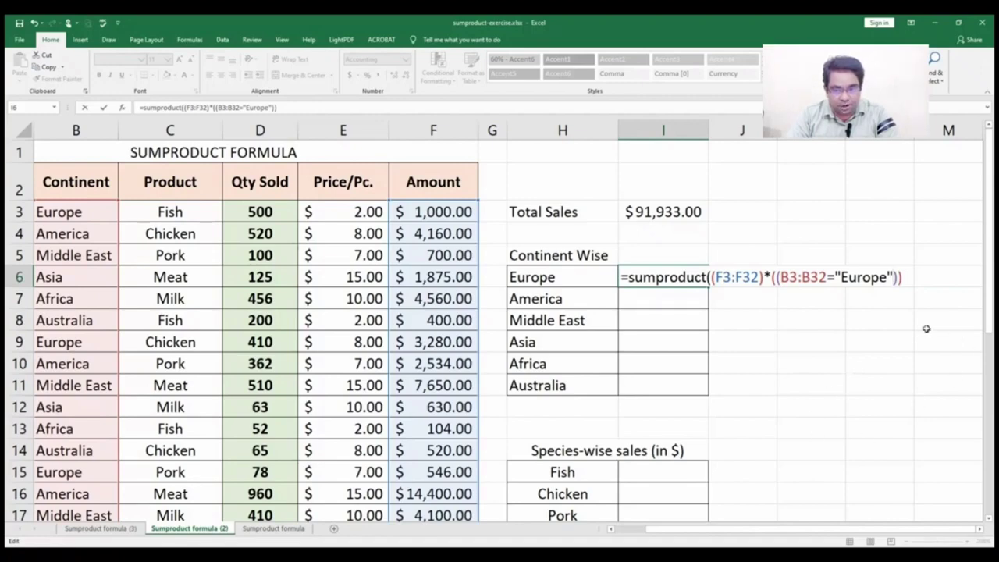
pyautogui.press('Return')
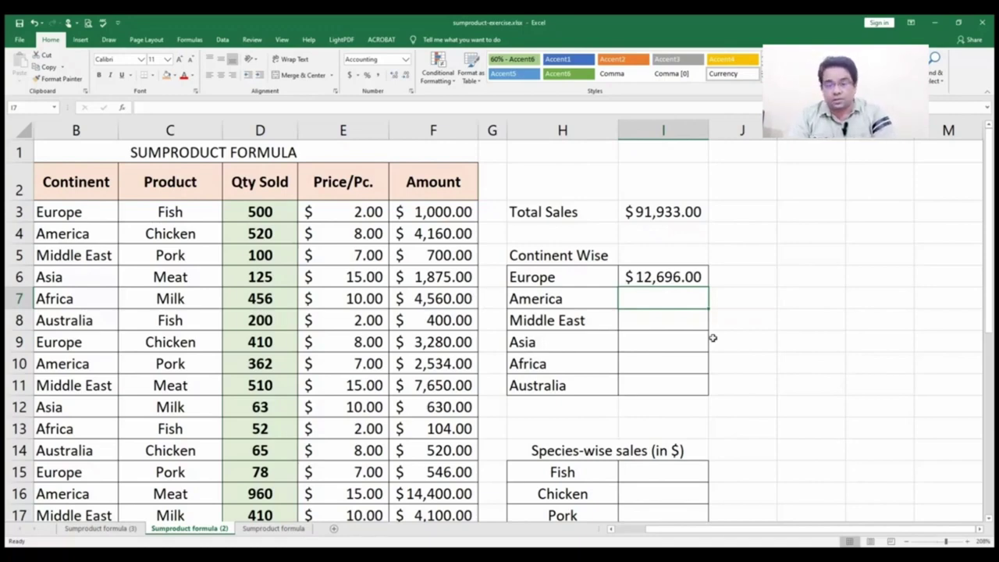
# Copy the Europe sales formula from I6 to the America cell I7
pyautogui.click(658, 279)
pyautogui.hotkey('ctrl', 'c')
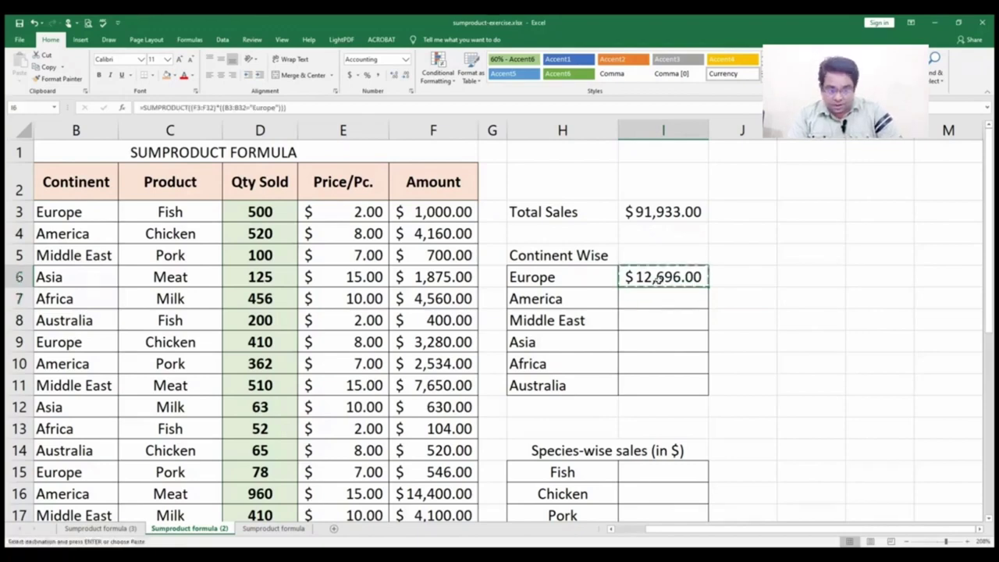
pyautogui.click(648, 298)
pyautogui.hotkey('ctrl', 'v')
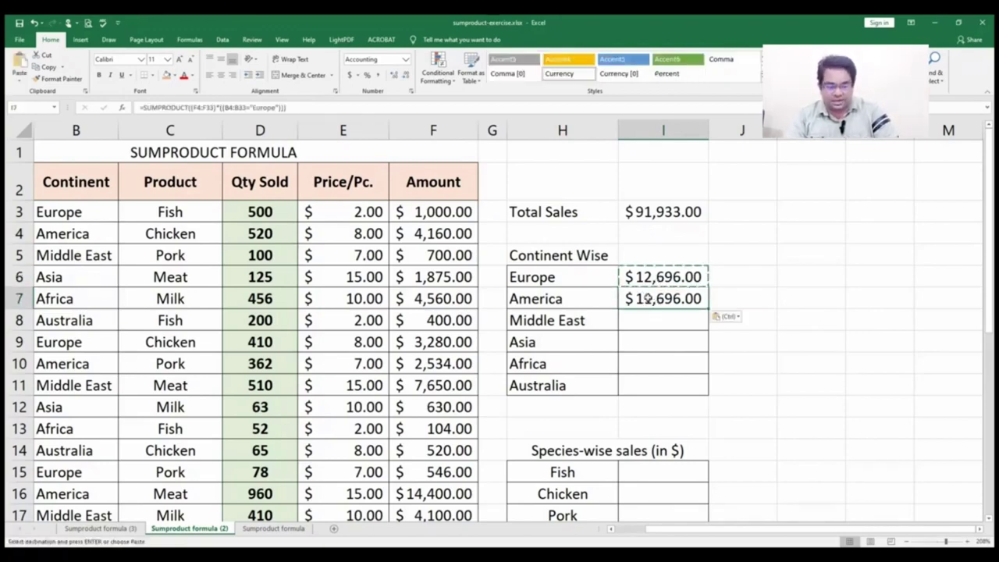
# Change the America formula in I7 to =SUMPRODUCT((F3:F33)*((B3:B33="America"))), starting both ranges at row 3
pyautogui.doubleClick(646, 298)
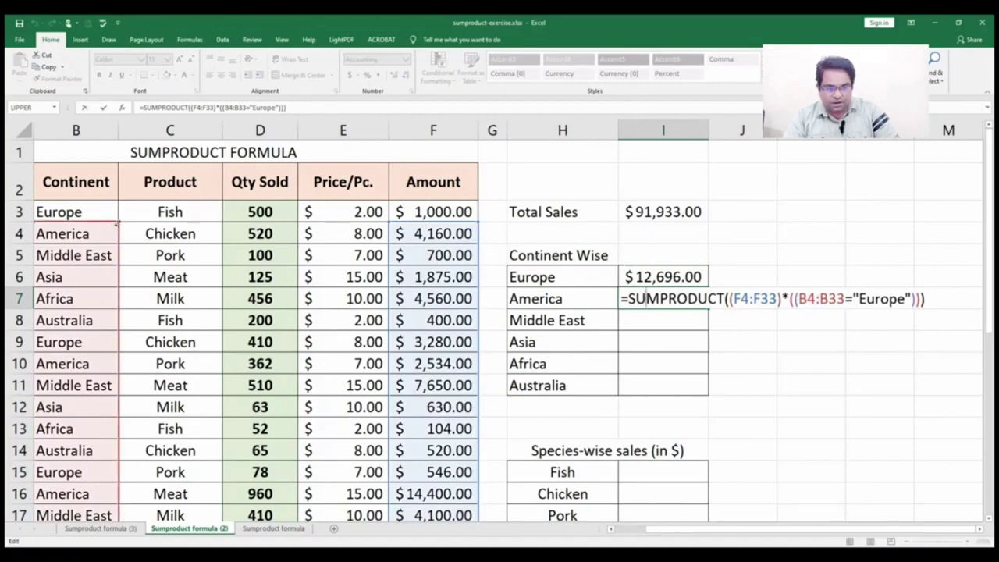
pyautogui.moveTo(120, 221); pyautogui.dragTo(120, 204)
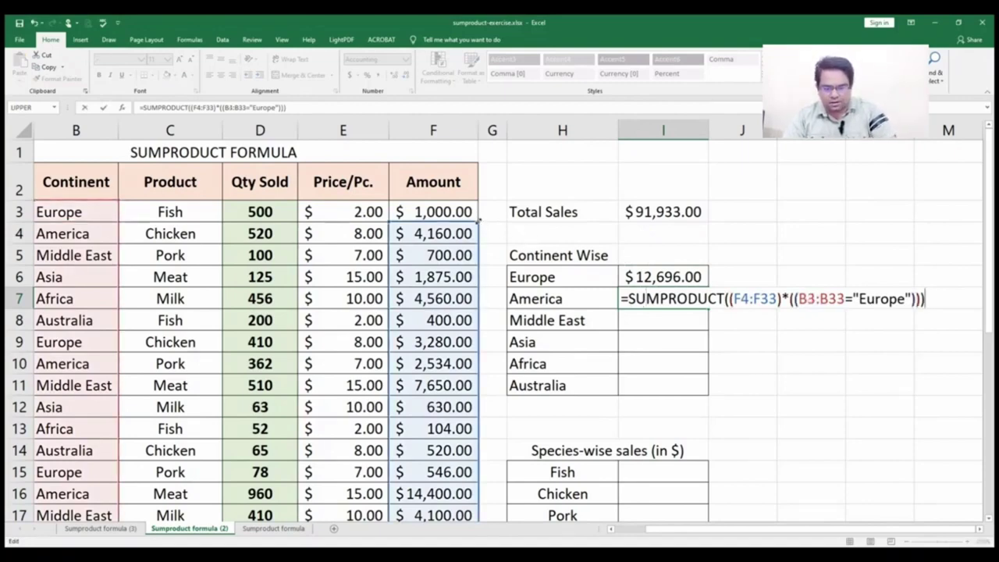
pyautogui.moveTo(478, 221); pyautogui.dragTo(478, 202)
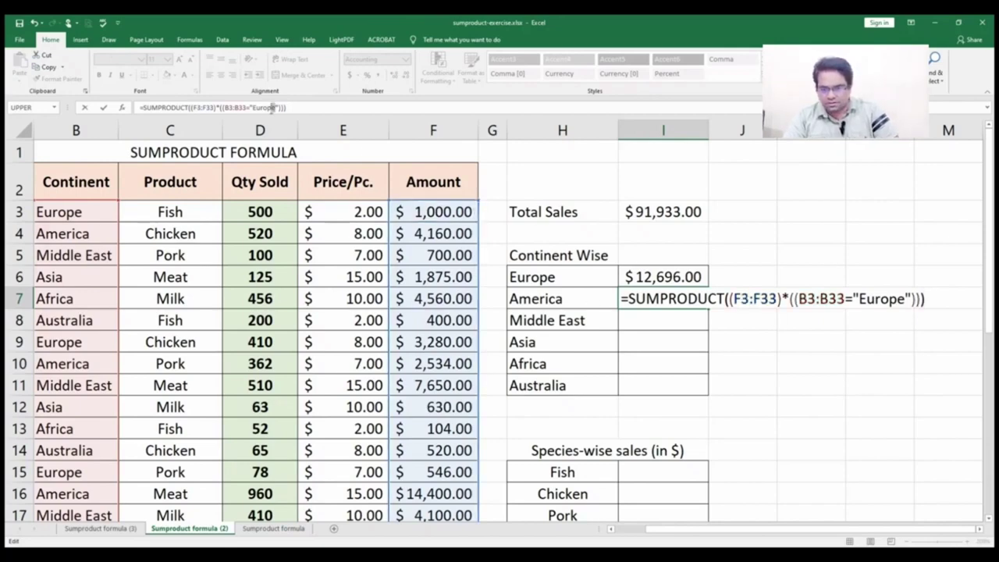
pyautogui.moveTo(275, 107); pyautogui.dragTo(253, 109)
pyautogui.write('Ameri')
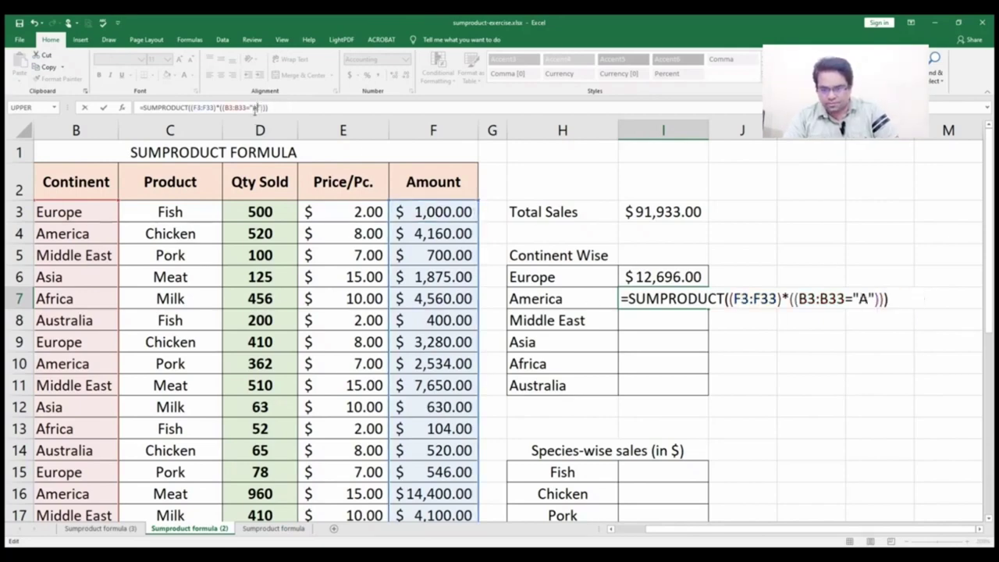
pyautogui.write('ca')
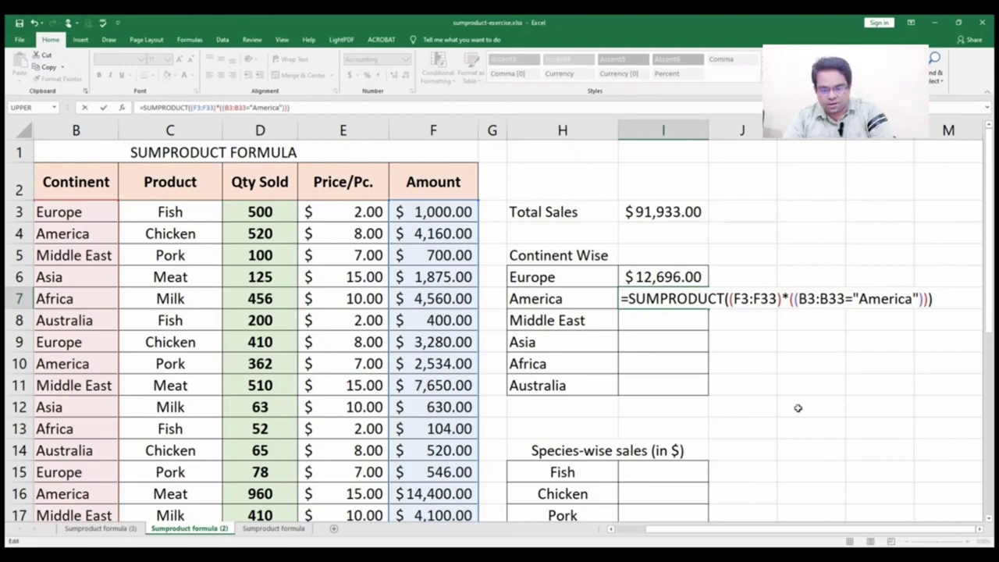
pyautogui.press('Return')
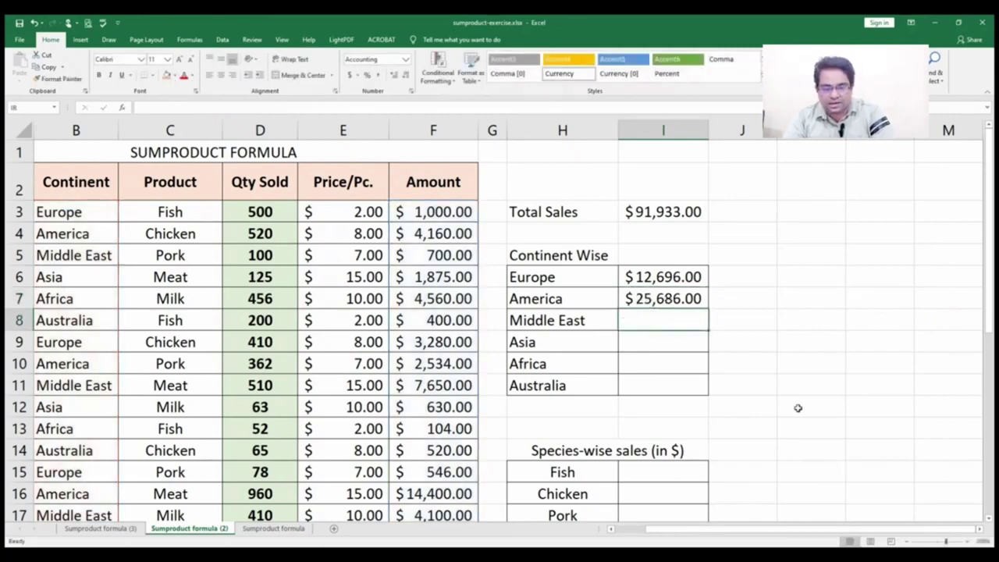
# Copy the America sales formula from I7 to the Middle East cell I8
pyautogui.press('Up')
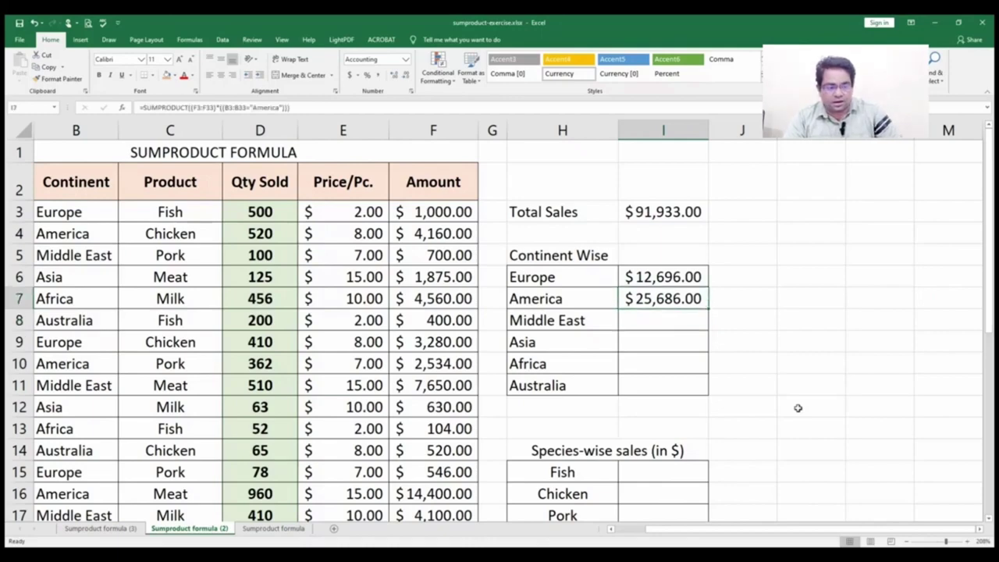
pyautogui.hotkey('ctrl', 'c')
pyautogui.press('Down')
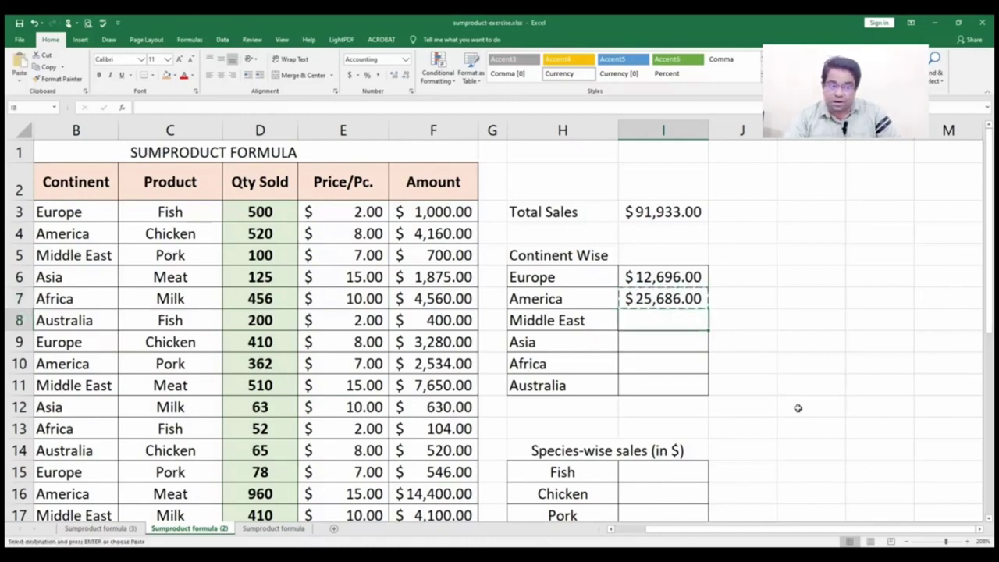
pyautogui.hotkey('ctrl', 'v')
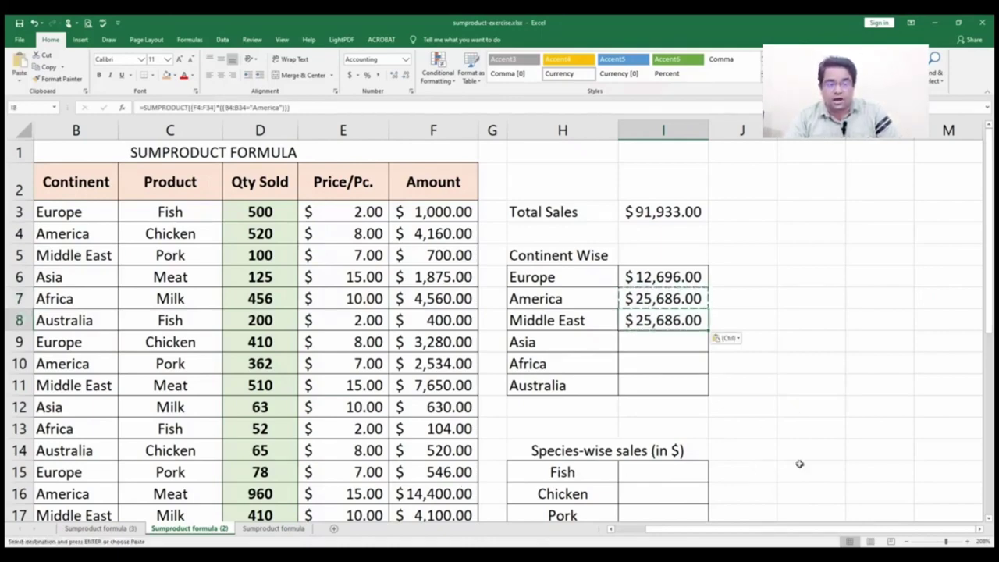
# Change the Middle East formula in I8 to =SUMPRODUCT((F3:F34)*((B3:B34="Middle East"))), starting both ranges at row 3
pyautogui.doubleClick(662, 314)
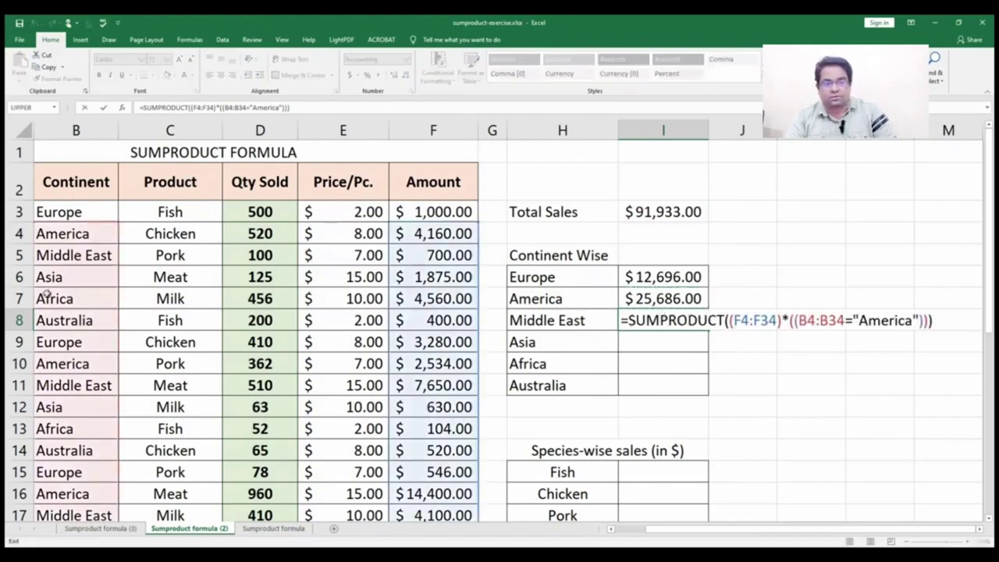
pyautogui.moveTo(119, 221); pyautogui.dragTo(117, 205)
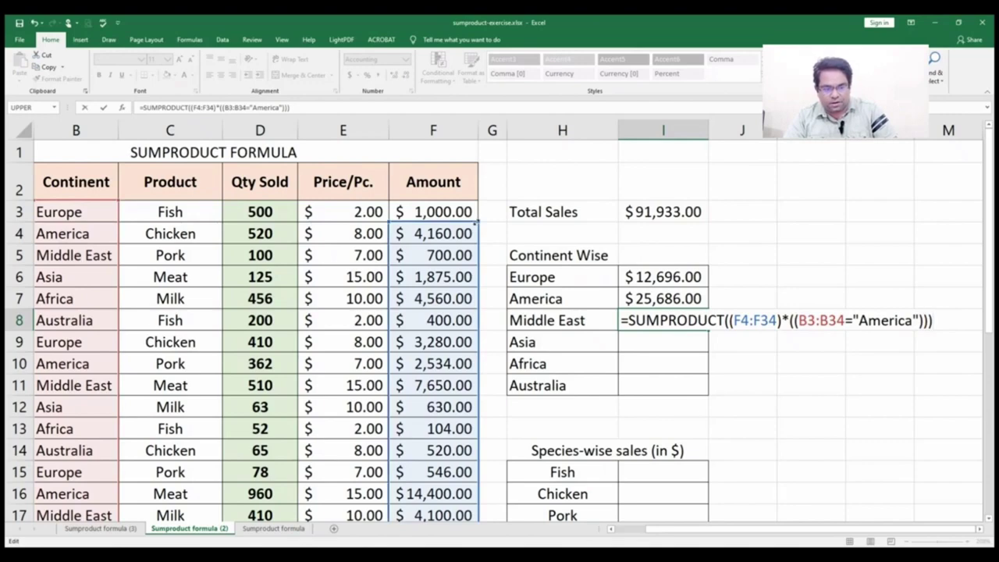
pyautogui.moveTo(474, 221); pyautogui.dragTo(473, 208)
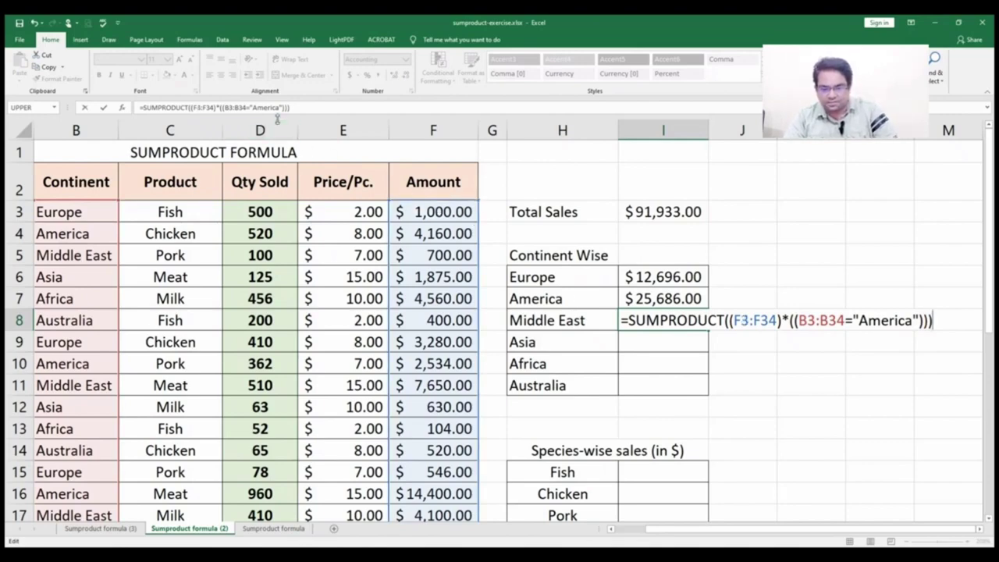
pyautogui.moveTo(279, 108); pyautogui.dragTo(252, 108)
pyautogui.write('Mi')
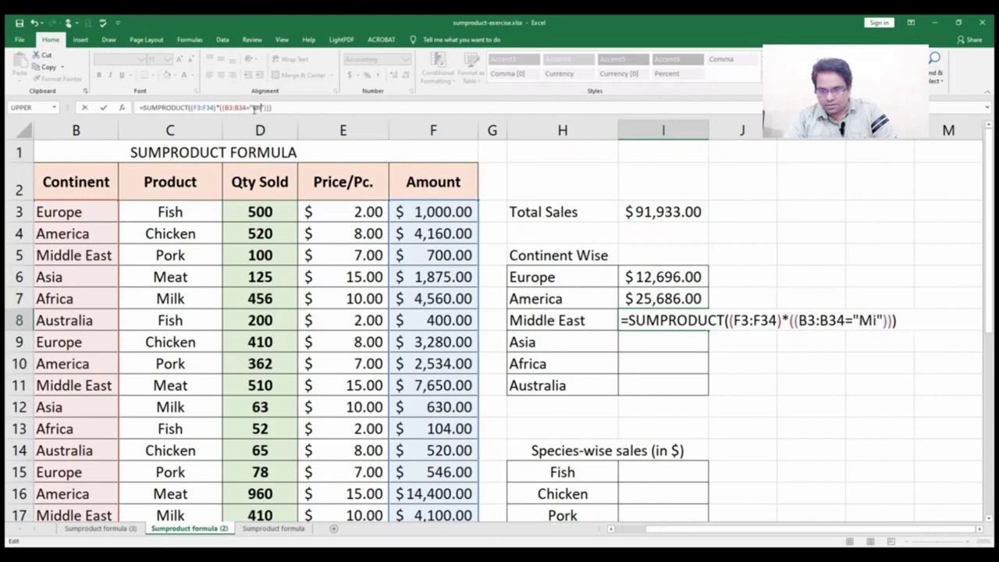
pyautogui.write('dd')
pyautogui.write('le Eas')
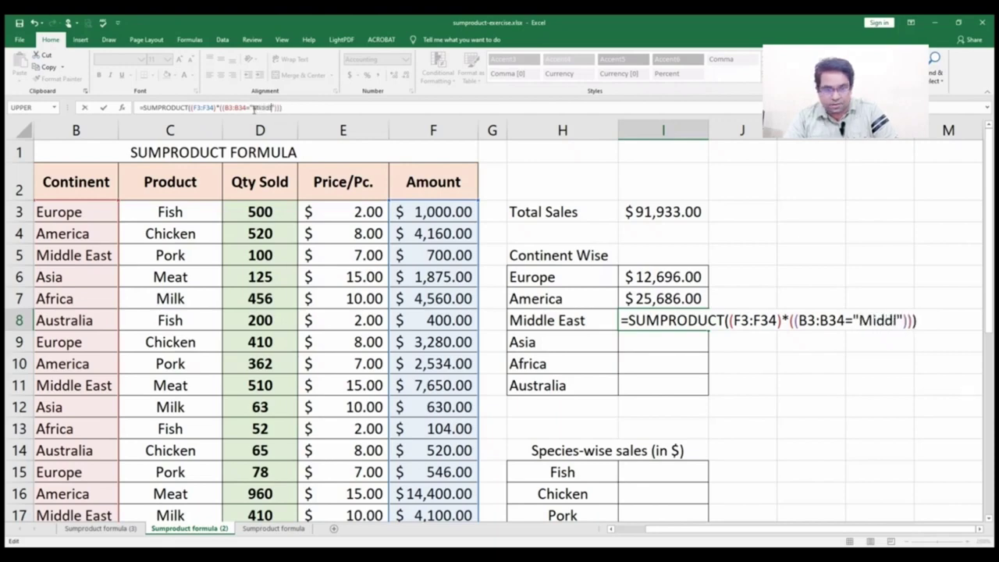
pyautogui.write('t')
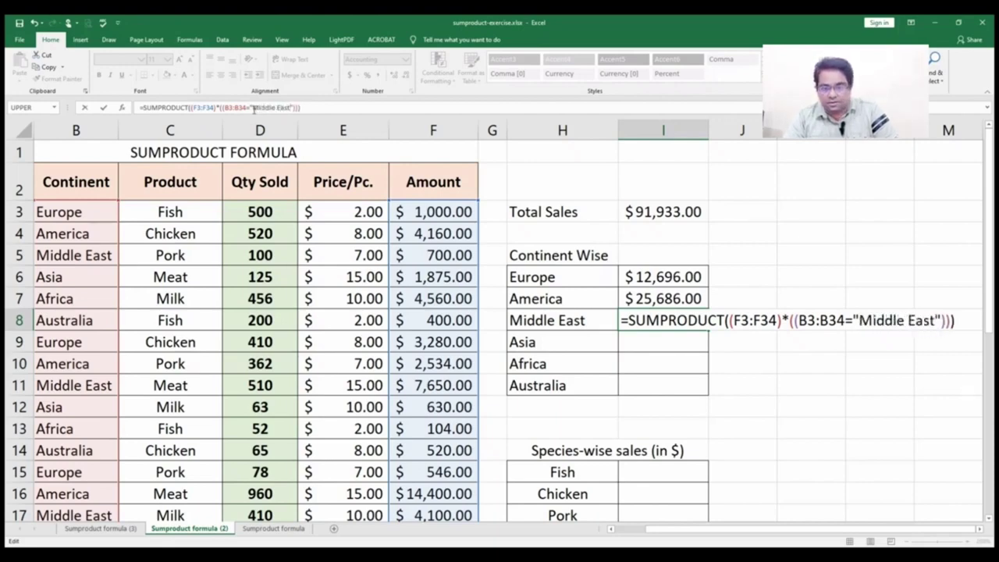
pyautogui.press('Return')
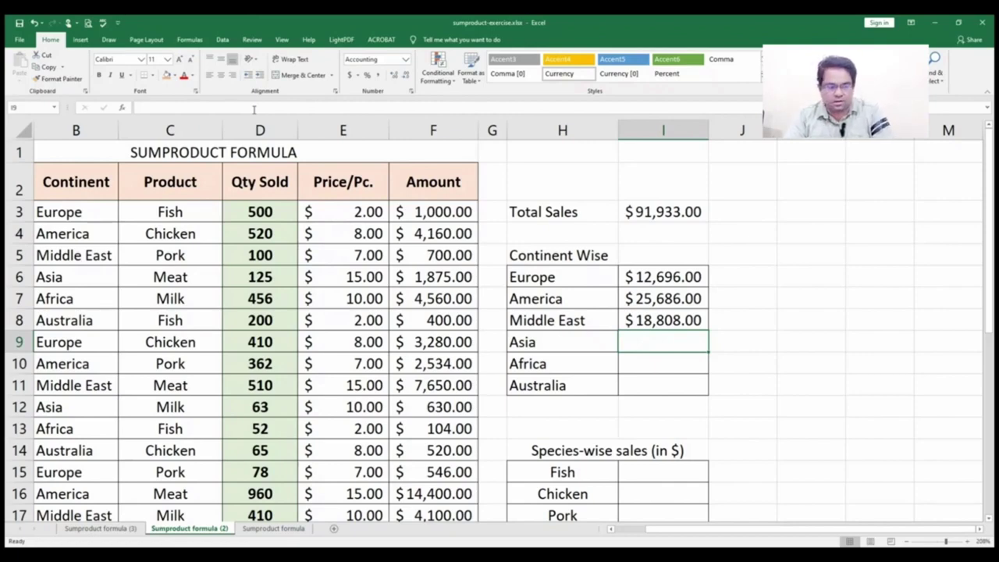
# Copy the Middle East sales formula from I8 to the Asia cell I9
pyautogui.press('Up')
pyautogui.hotkey('ctrl', 'c')
pyautogui.press('Down')
pyautogui.hotkey('ctrl', 'v')
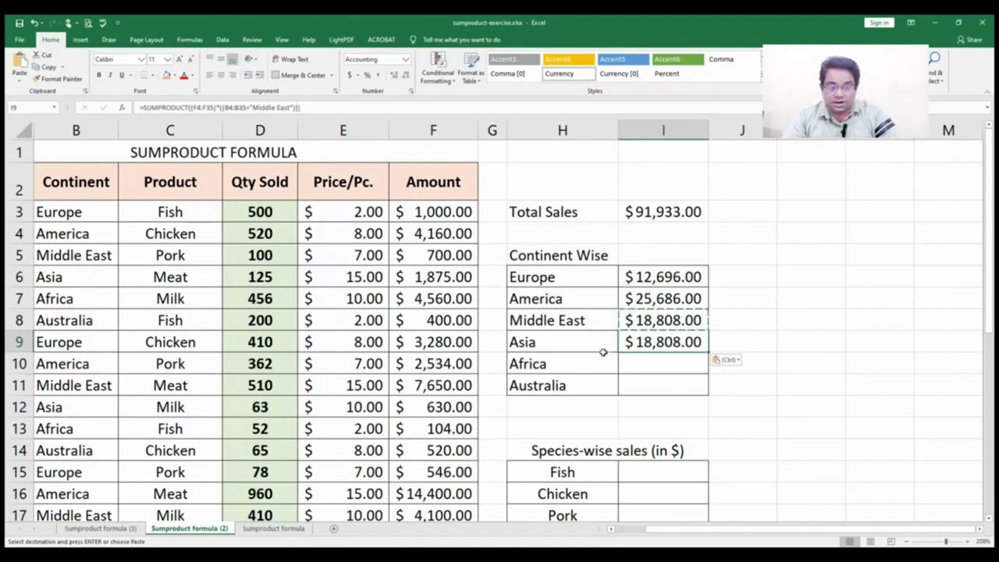
# Change the Asia formula in I9 to =SUMPRODUCT((F3:F35)*((B3:B35="Asia"))), starting both ranges at row 3
pyautogui.doubleClick(647, 341)
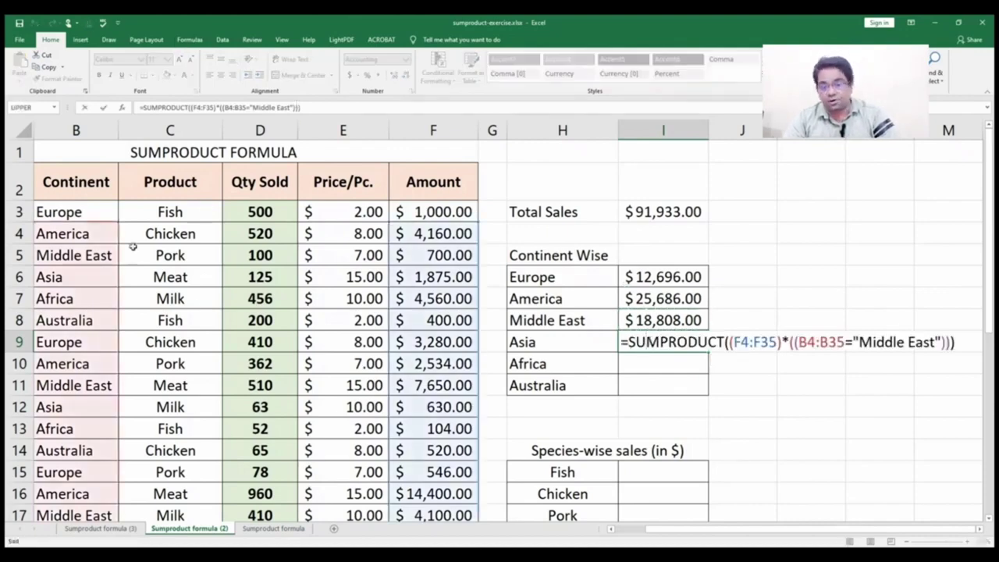
pyautogui.moveTo(119, 222); pyautogui.dragTo(117, 205)
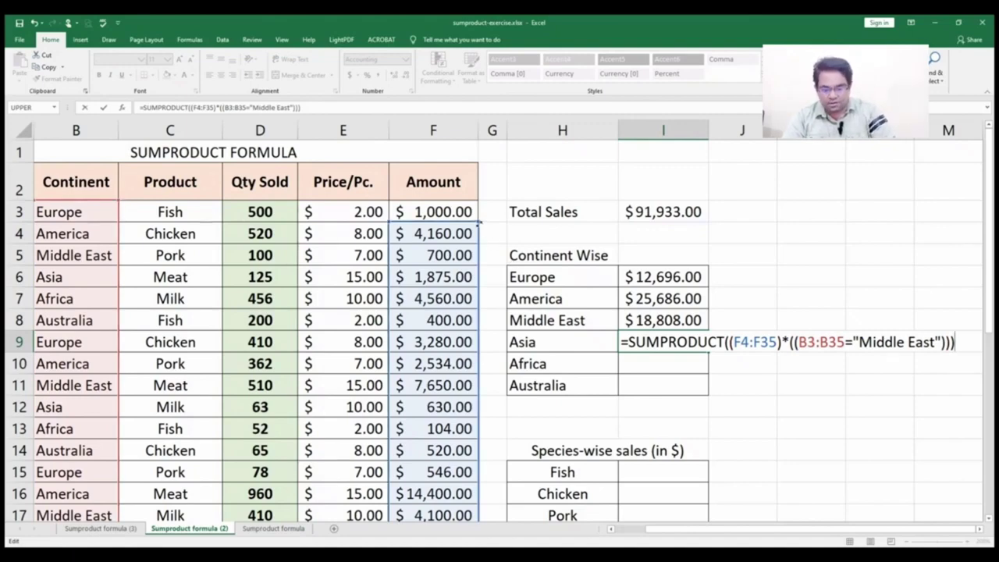
pyautogui.moveTo(479, 223); pyautogui.dragTo(476, 210)
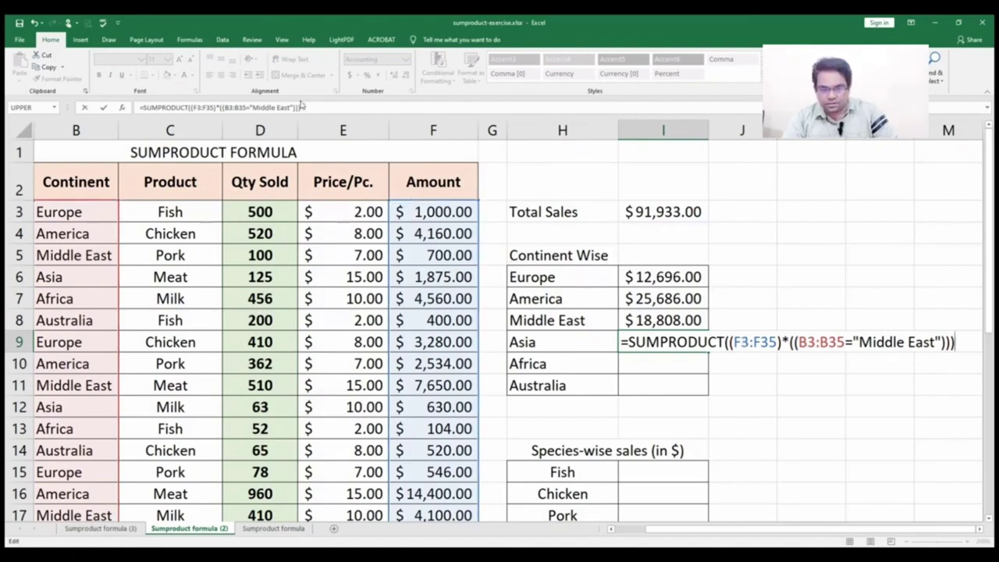
pyautogui.click(289, 109)
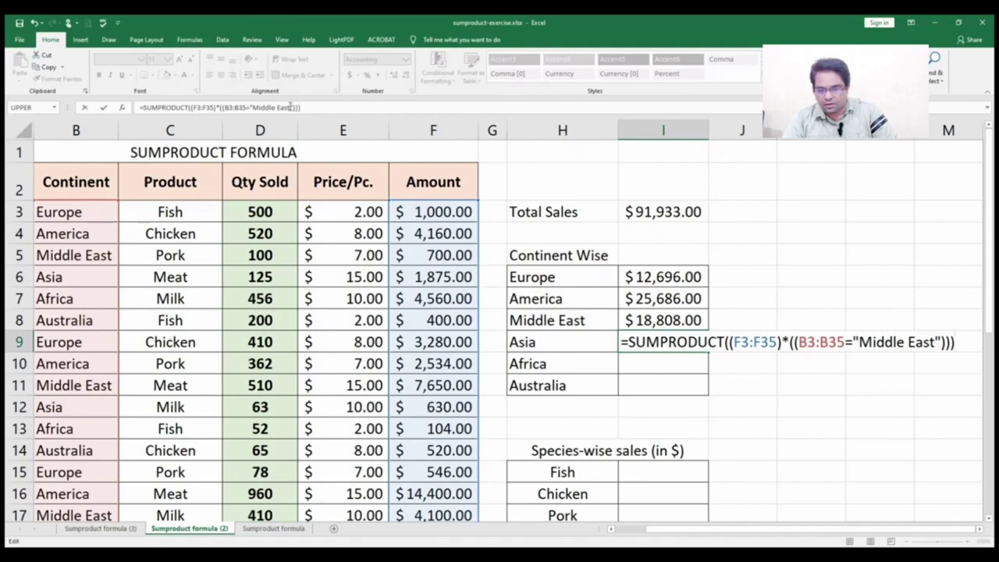
pyautogui.press('BackSpace')
pyautogui.press('BackSpace')
pyautogui.press('BackSpace')
pyautogui.press('BackSpace')
pyautogui.press('BackSpace')
pyautogui.press('BackSpace')
pyautogui.press('BackSpace')
pyautogui.press('BackSpace')
pyautogui.press('BackSpace')
pyautogui.press('BackSpace')
pyautogui.press('BackSpace')
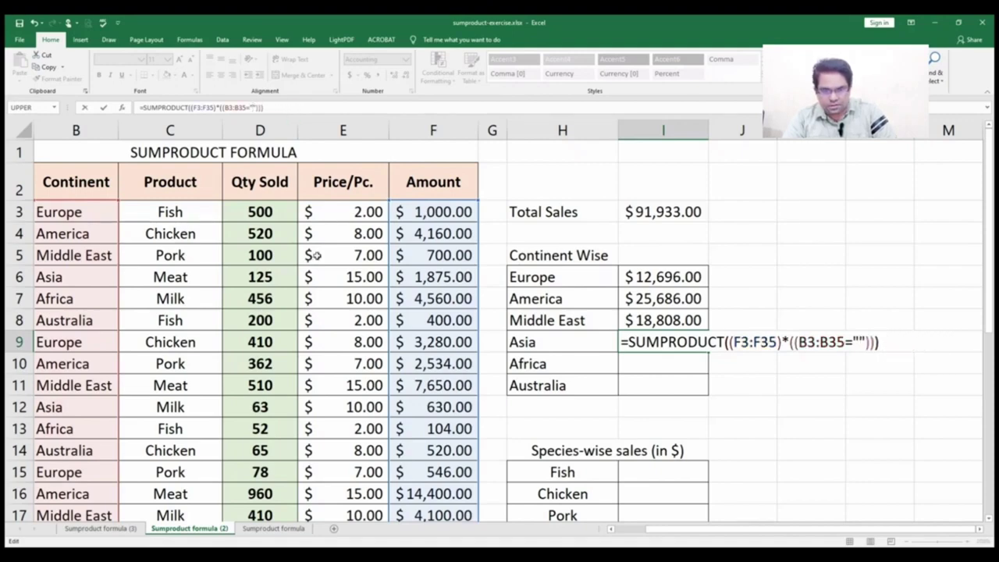
pyautogui.write('Asis')
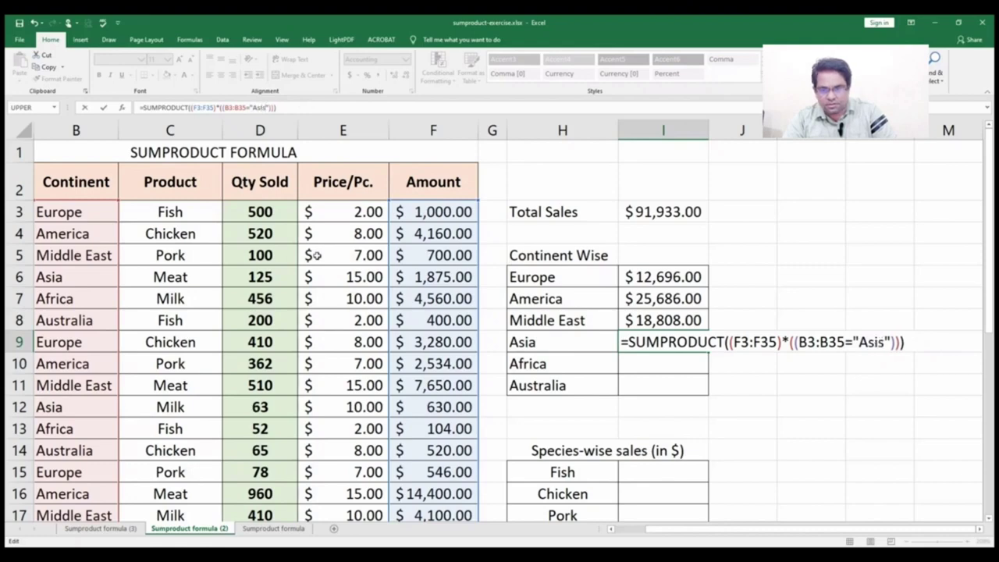
pyautogui.press('BackSpace')
pyautogui.write('a')
pyautogui.press('Return')
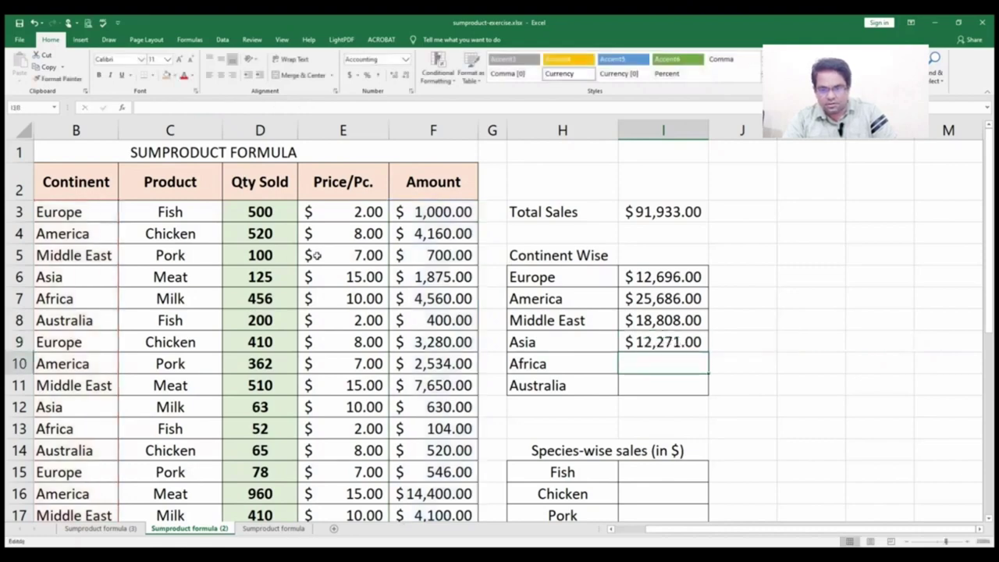
# Copy the Asia sales formula from I9 to the Africa cell I10
pyautogui.press('Up')
pyautogui.hotkey('ctrl', 'c')
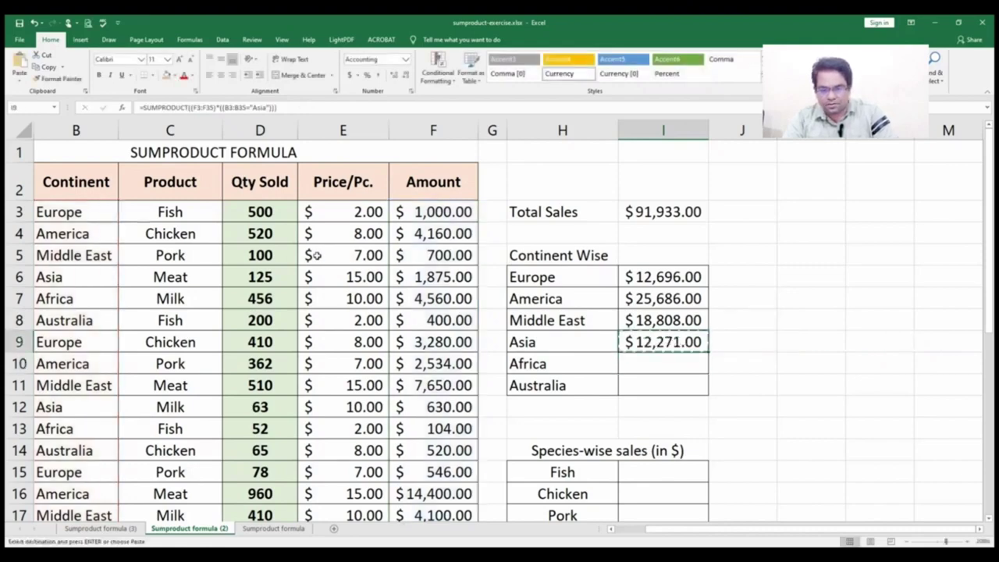
pyautogui.press('Down')
pyautogui.hotkey('ctrl', 'v')
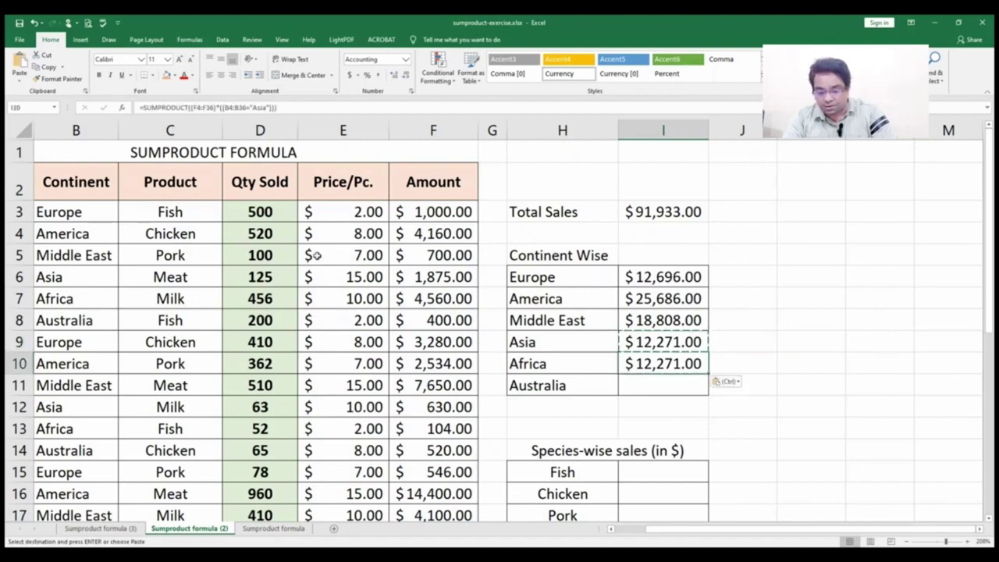
# Change the Africa formula in I10 to =SUMPRODUCT((F3:F36)*((B3:B36="Africa"))), starting both ranges at row 3
pyautogui.doubleClick(637, 359)
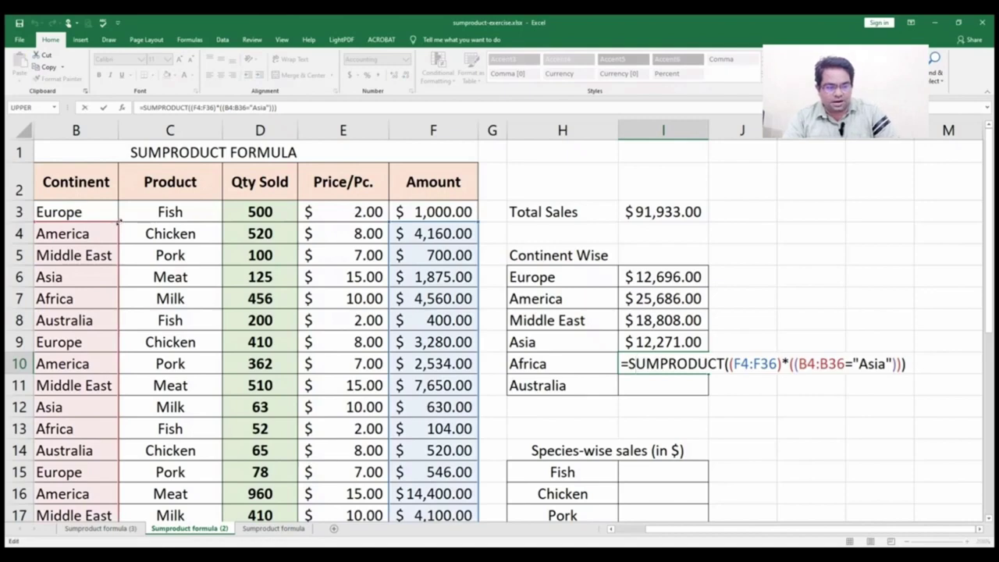
pyautogui.moveTo(120, 223); pyautogui.dragTo(114, 208)
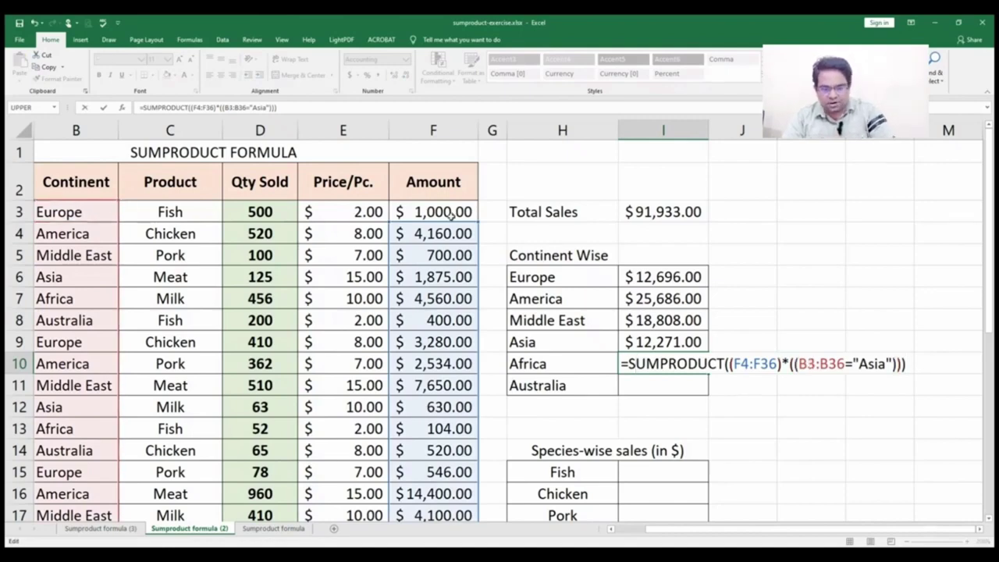
pyautogui.moveTo(476, 211); pyautogui.dragTo(474, 204)
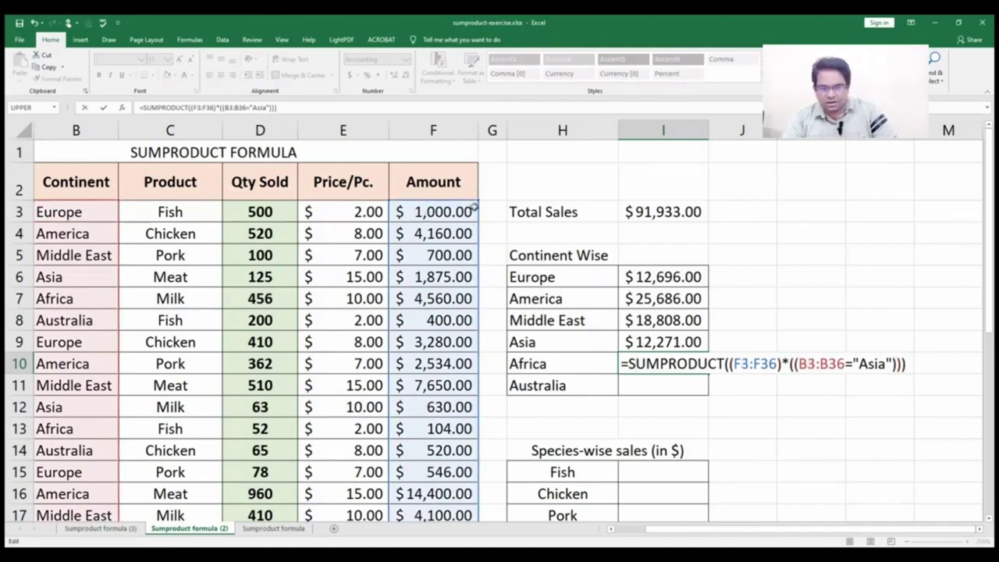
pyautogui.click(267, 108)
pyautogui.press('BackSpace')
pyautogui.press('BackSpace')
pyautogui.press('BackSpace')
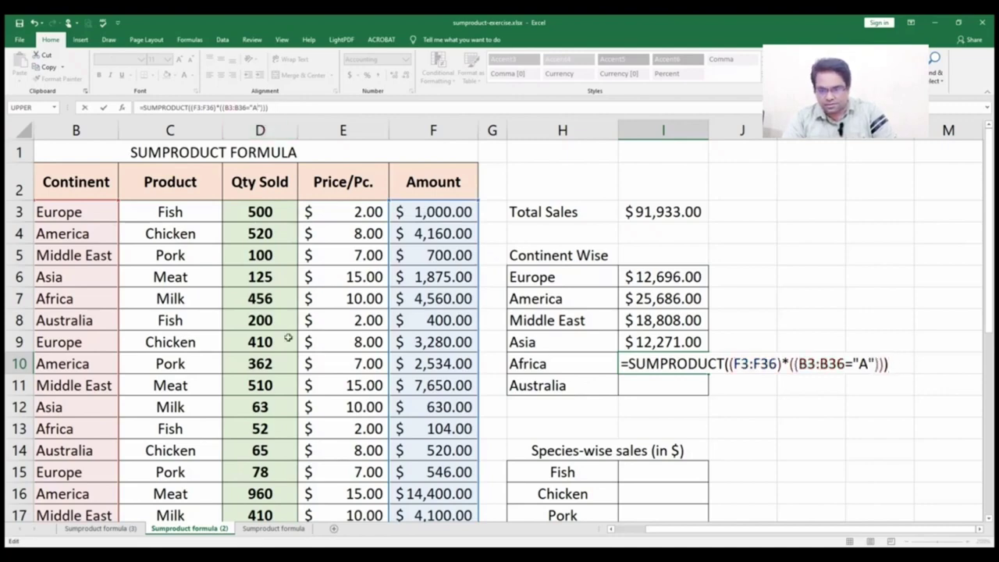
pyautogui.write('frica')
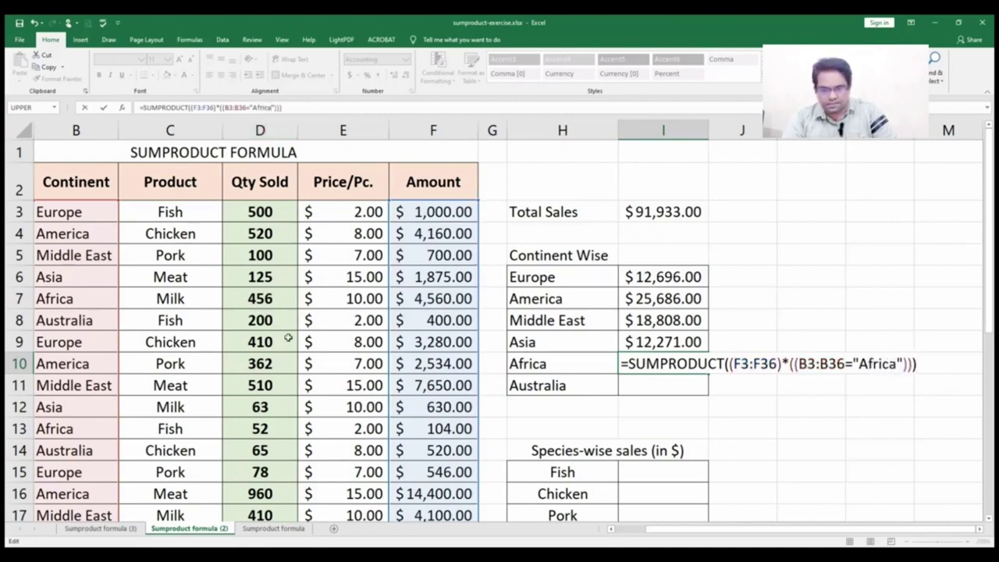
pyautogui.press('Return')
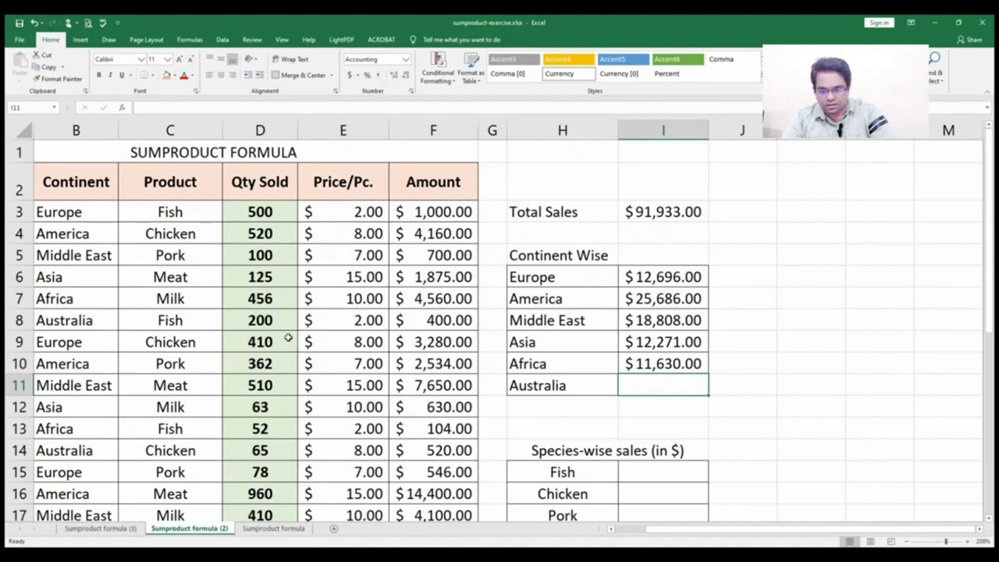
# Copy the Africa sales formula from I10 to the Australia cell I11
pyautogui.press('Up')
pyautogui.hotkey('ctrl', 'c')
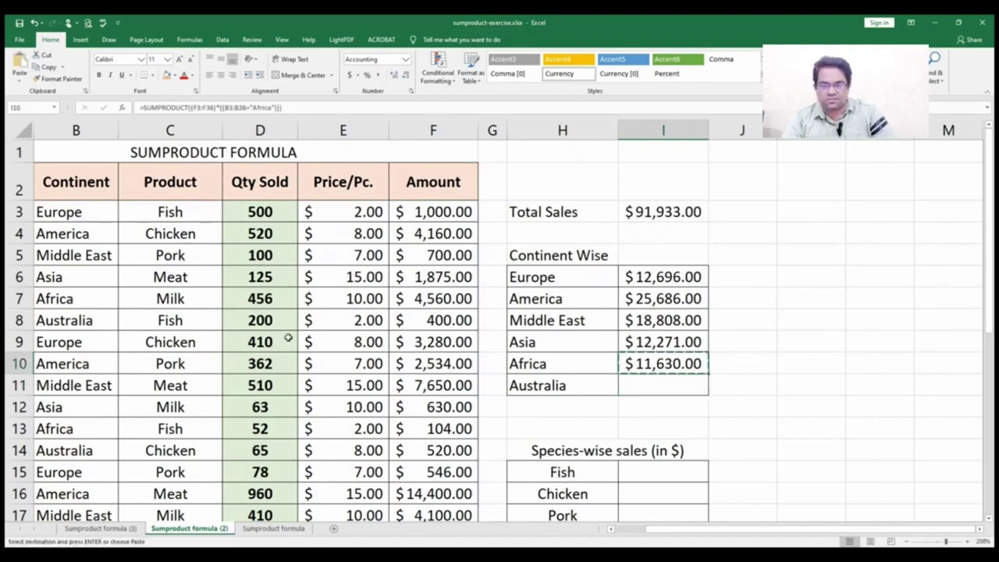
pyautogui.press('Down')
pyautogui.hotkey('ctrl', 'v')
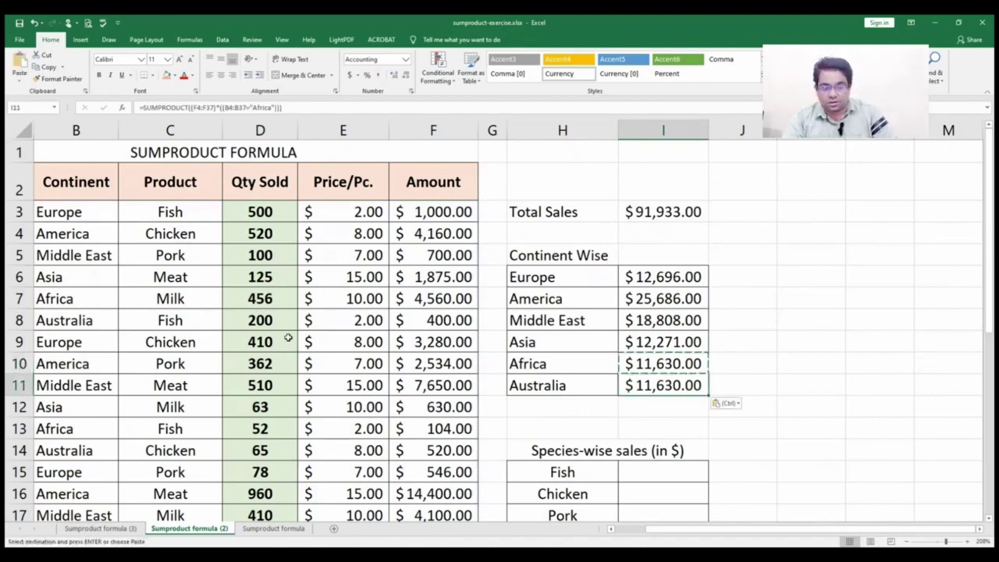
# Extend both ranges of the Australia formula in I11 to start at row 3, giving F3:F37 and B3:B37
pyautogui.doubleClick(654, 385)
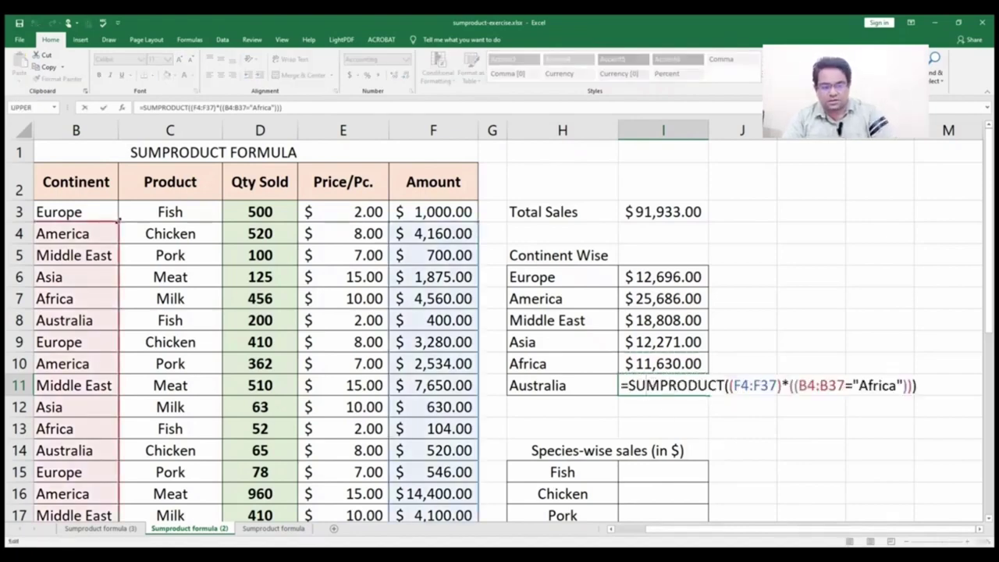
pyautogui.moveTo(119, 222); pyautogui.dragTo(119, 201)
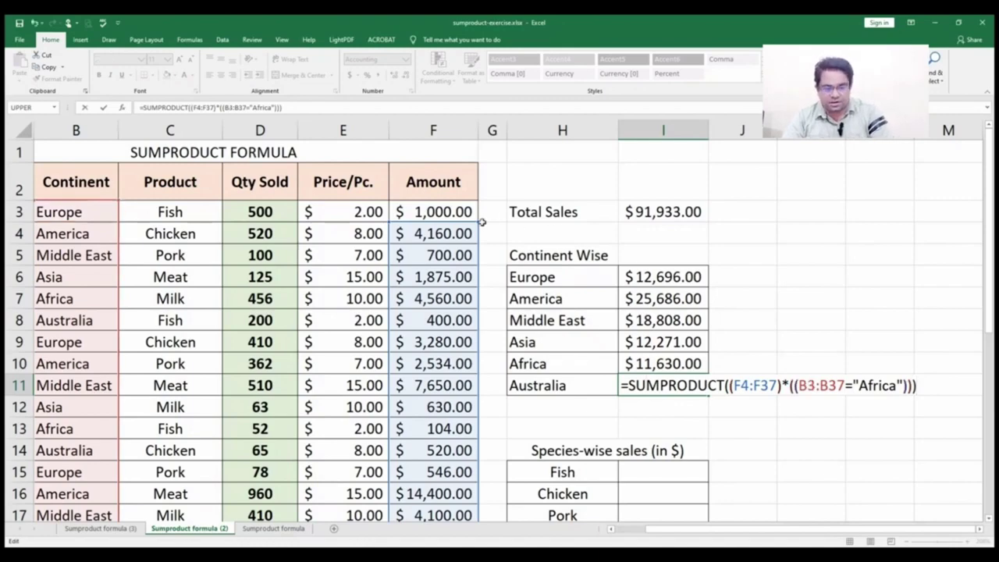
pyautogui.moveTo(479, 222); pyautogui.dragTo(474, 207)
pyautogui.press('Return')
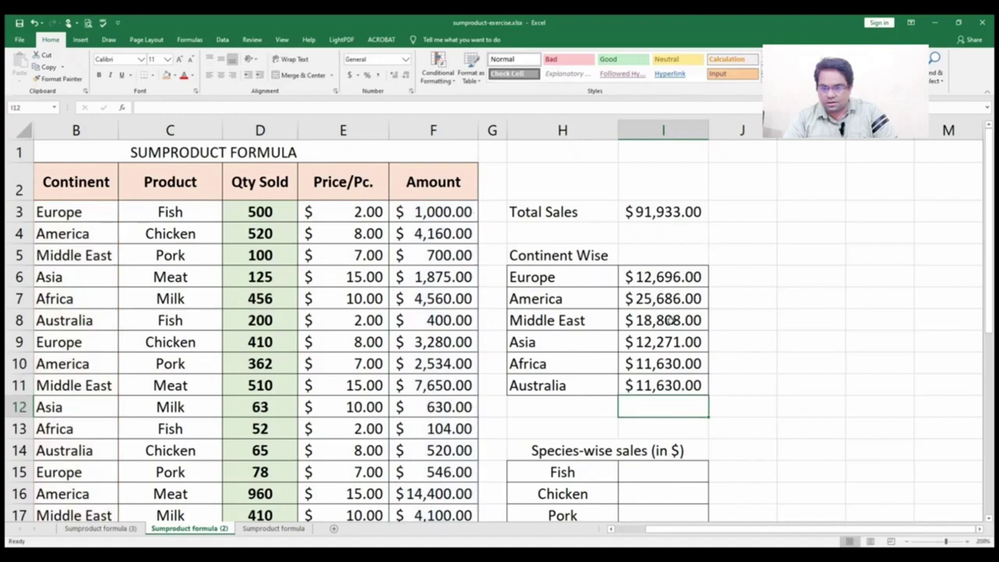
# Change the criterion in the I11 formula to "Australia", giving =SUMPRODUCT((F3:F37)*((B3:B37="Australia")))
pyautogui.click(661, 389)
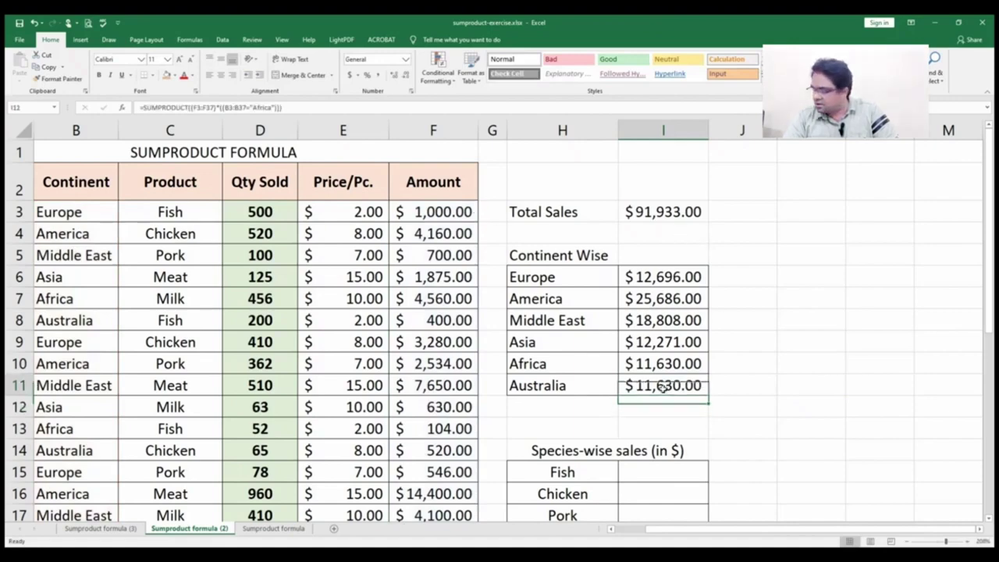
pyautogui.click(271, 108)
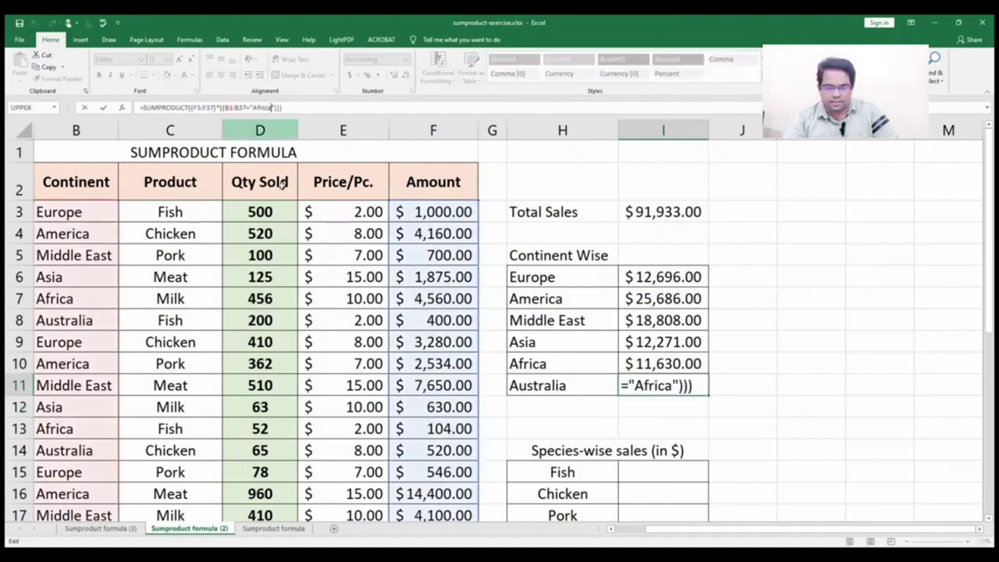
pyautogui.press('BackSpace')
pyautogui.press('BackSpace')
pyautogui.press('BackSpace')
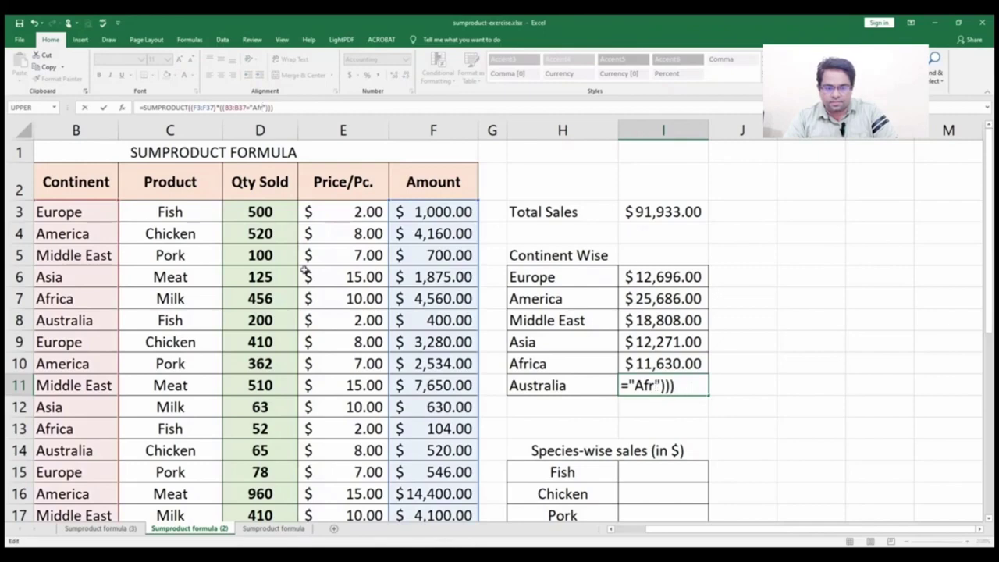
pyautogui.press('BackSpace')
pyautogui.press('BackSpace')
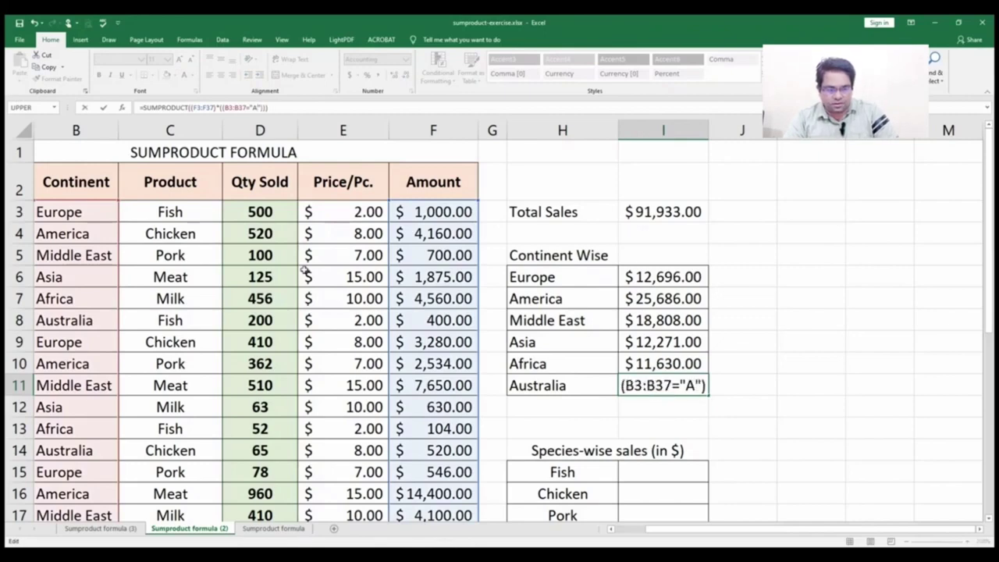
pyautogui.write('ust')
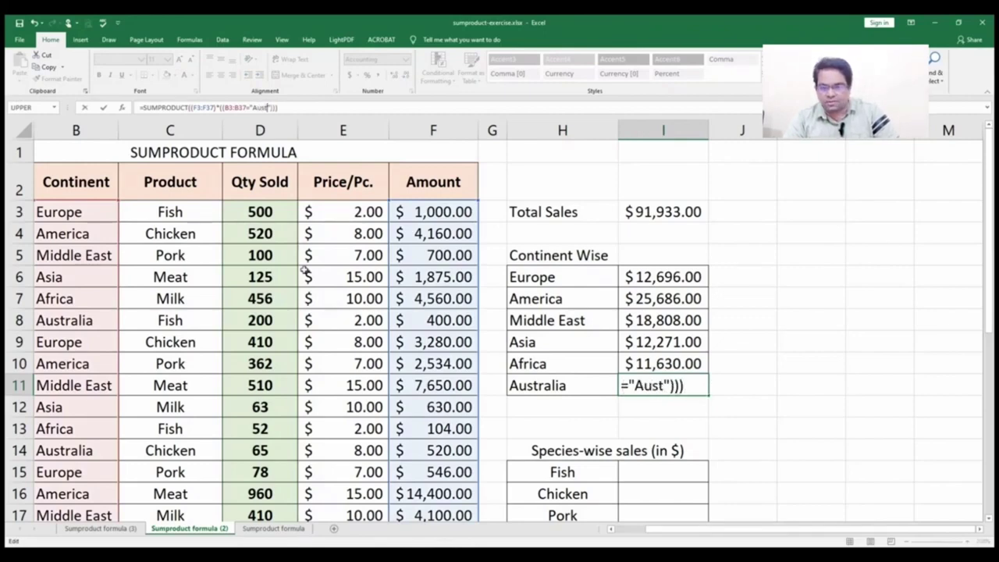
pyautogui.write('rali')
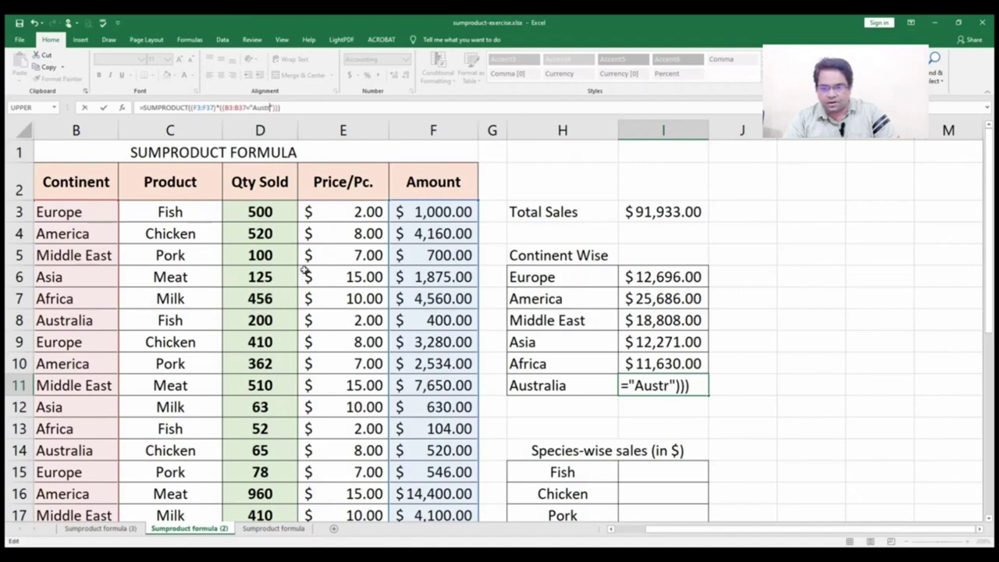
pyautogui.write('a')
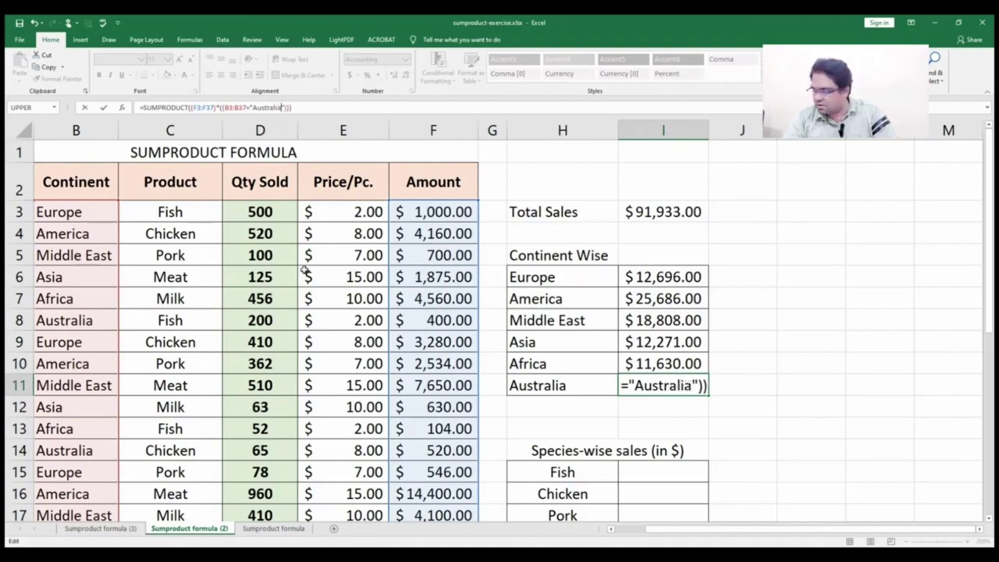
pyautogui.press('Return')
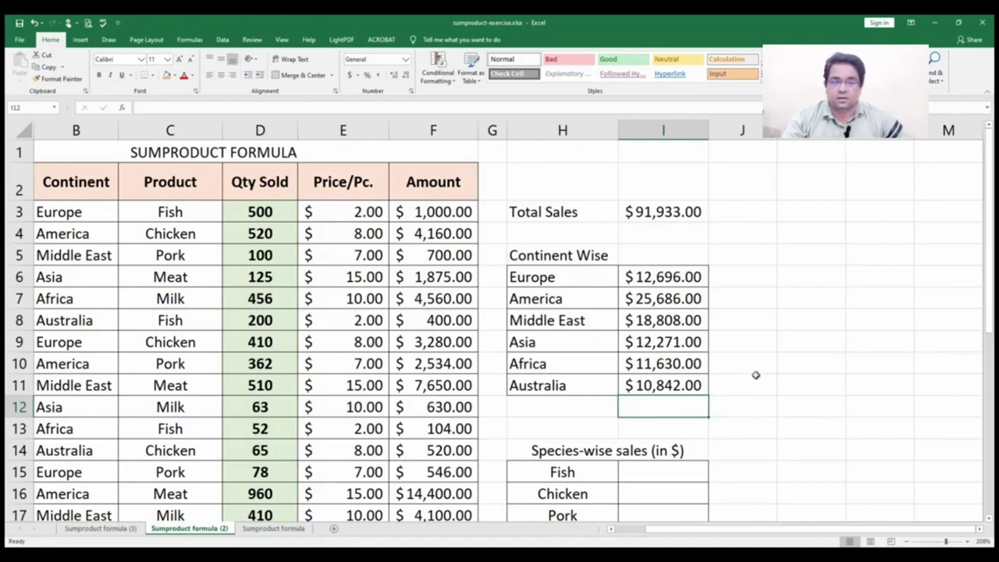
# Total the continent-wise sales in J11 with =SUM(I6:I11)
pyautogui.click(748, 386)
pyautogui.write('=su')
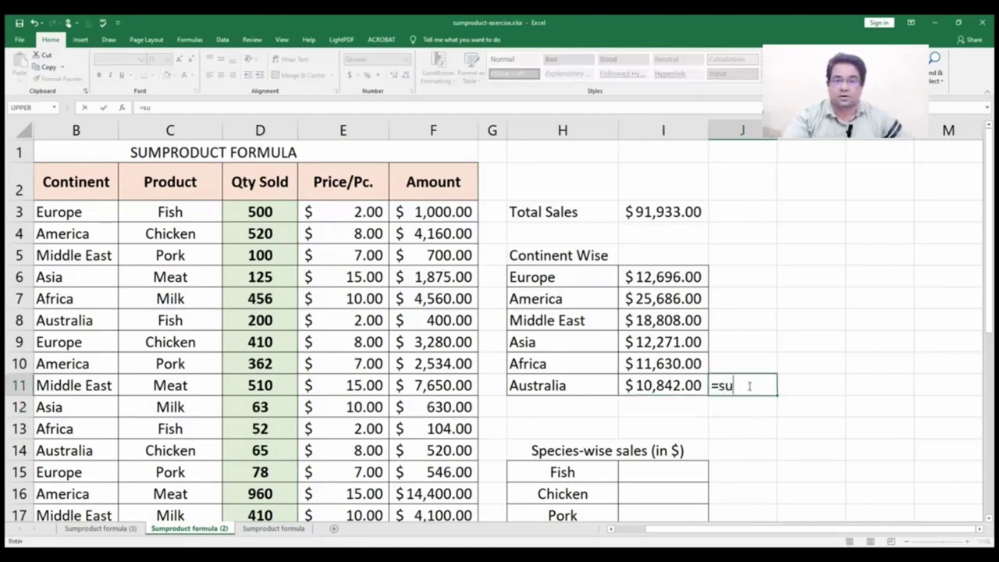
pyautogui.write('m(')
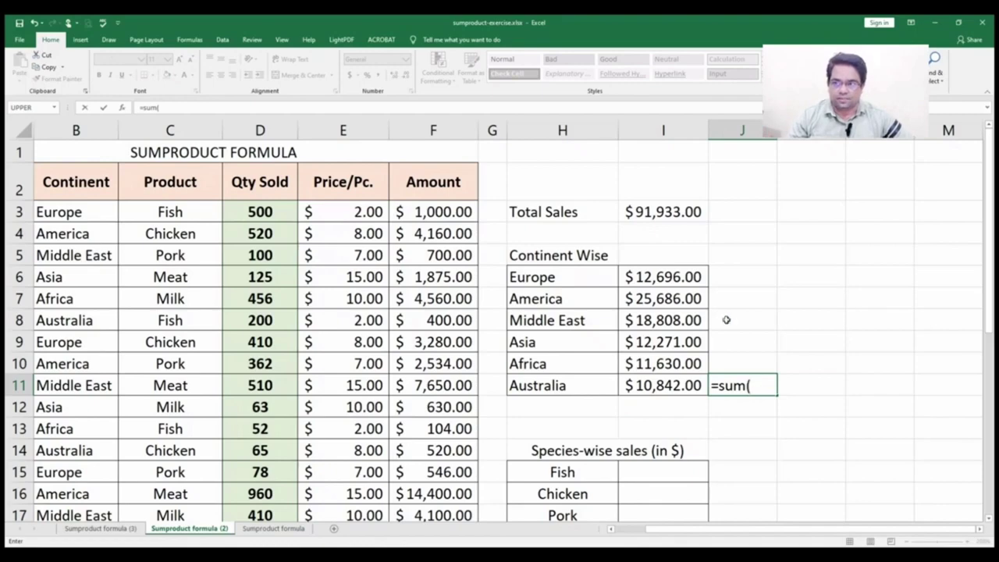
pyautogui.moveTo(691, 279); pyautogui.dragTo(669, 378)
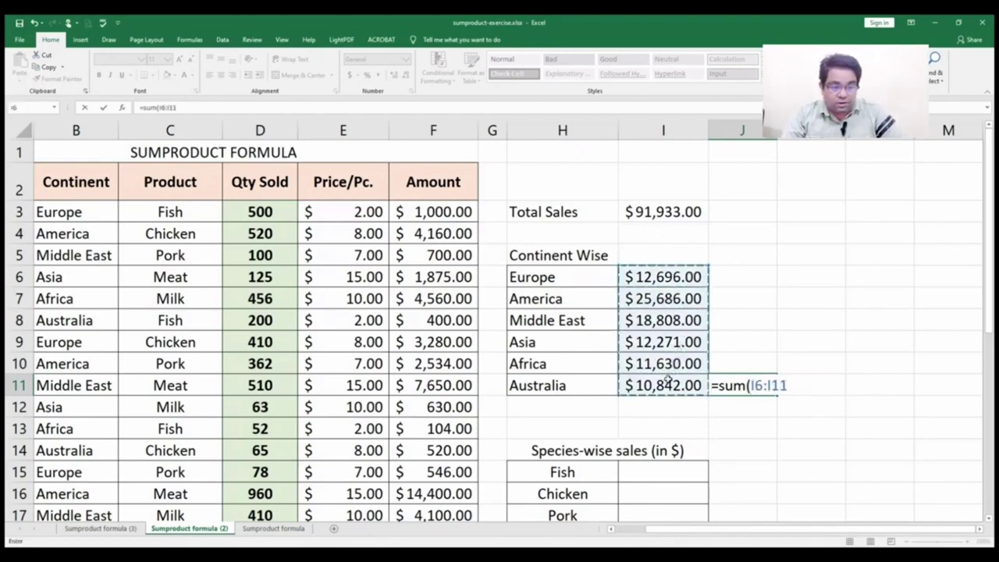
pyautogui.write(')')
pyautogui.press('Return')
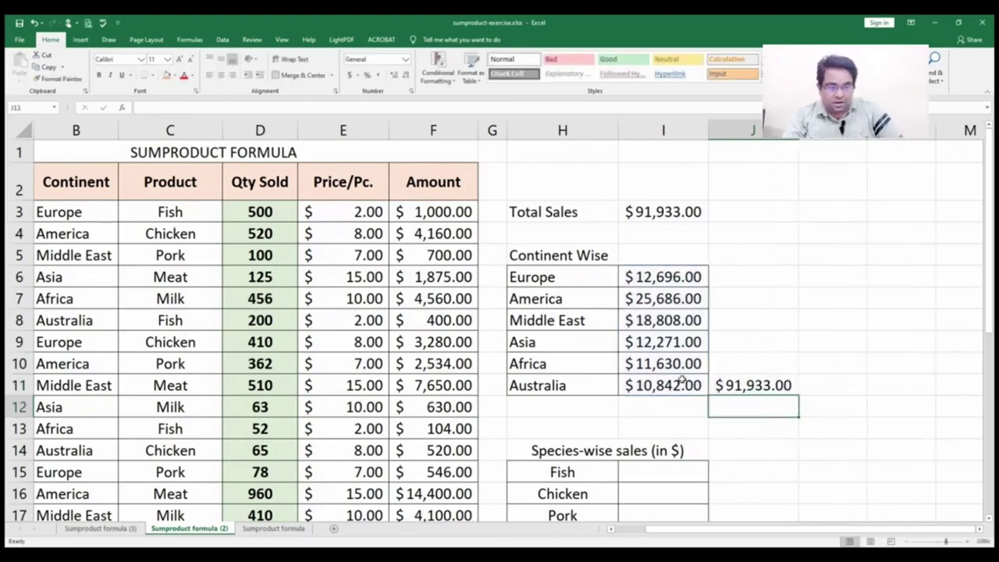
# Highlight the continent-wise total in J11 and the Total Sales value in I3 with an orange fill
pyautogui.press('Up')
pyautogui.keyDown('ctrl'); pyautogui.click(665, 209); pyautogui.keyUp('ctrl')
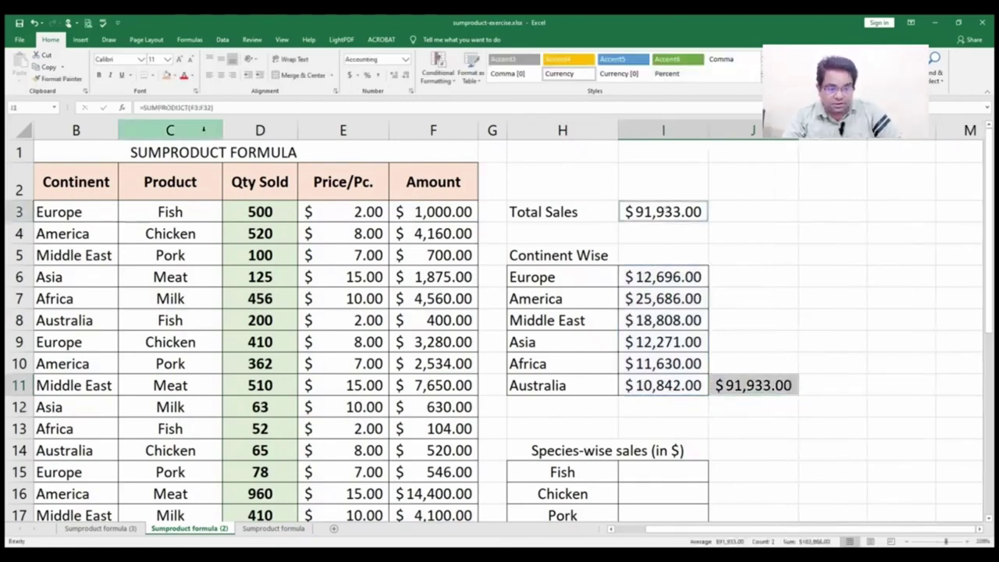
pyautogui.click(169, 76)
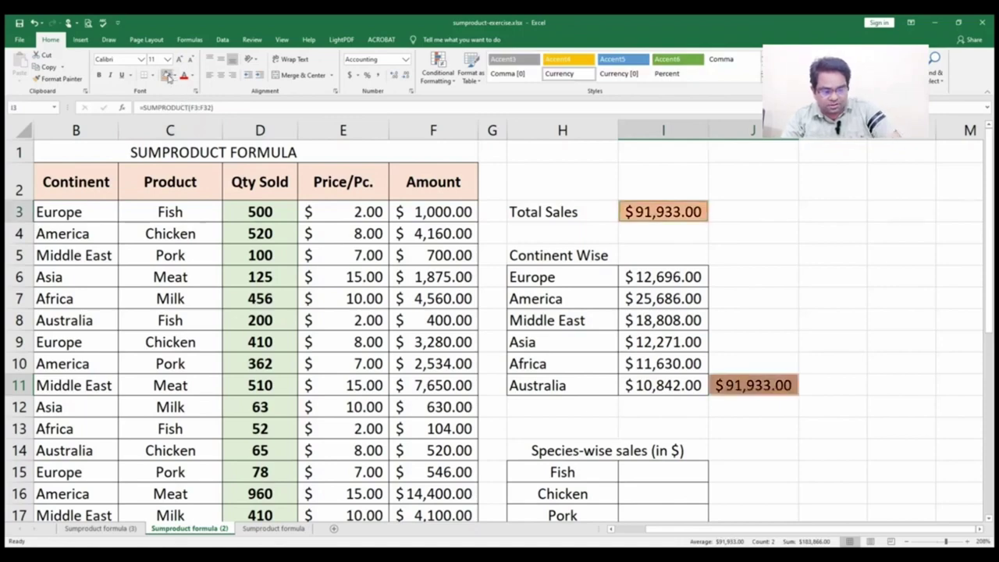
pyautogui.click(853, 285)
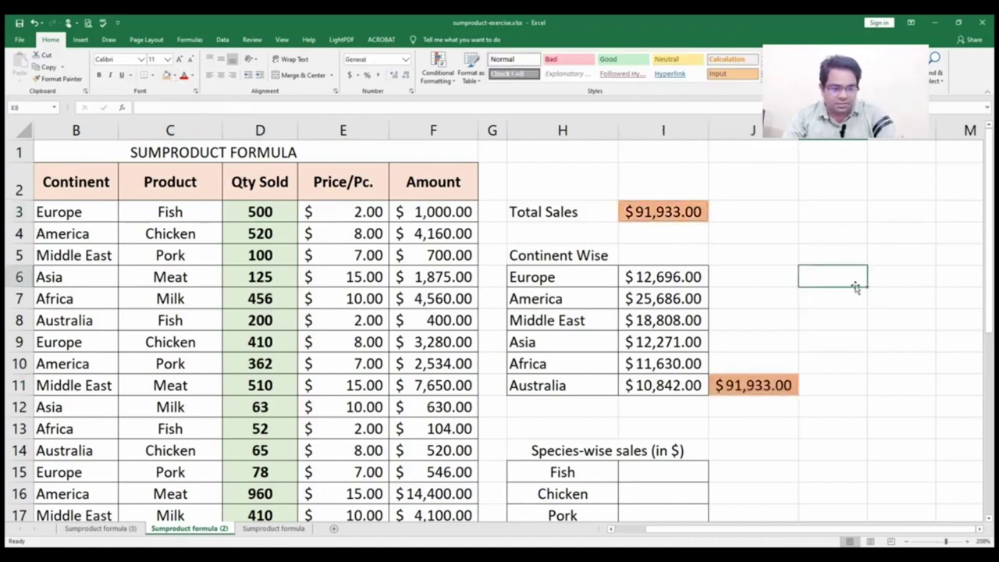
# Copy the Australia formula from I11 to the Fish cell I15 in the Species-wise sales (in $) table
pyautogui.moveTo(992, 318); pyautogui.dragTo(990, 378)
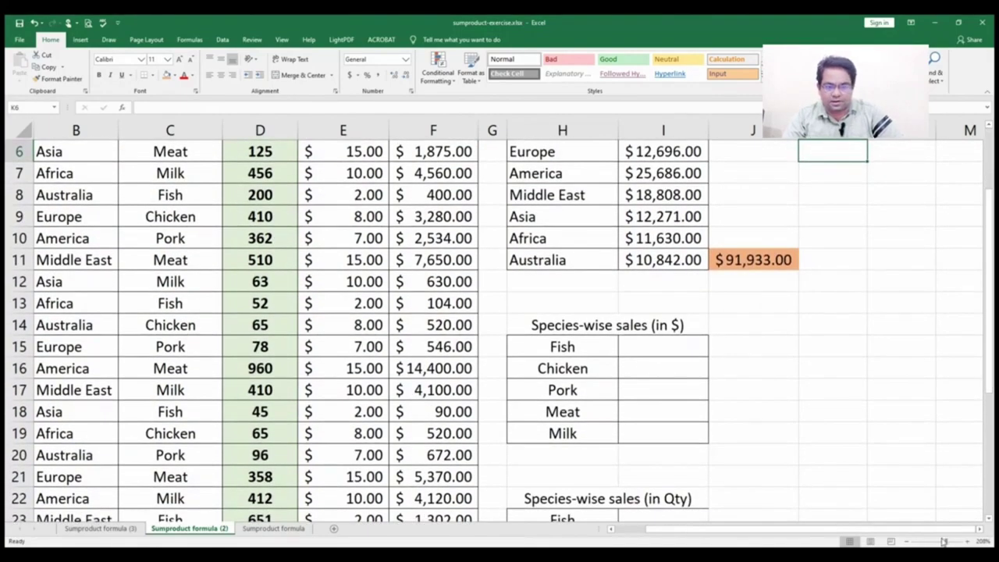
pyautogui.moveTo(944, 541); pyautogui.dragTo(937, 542)
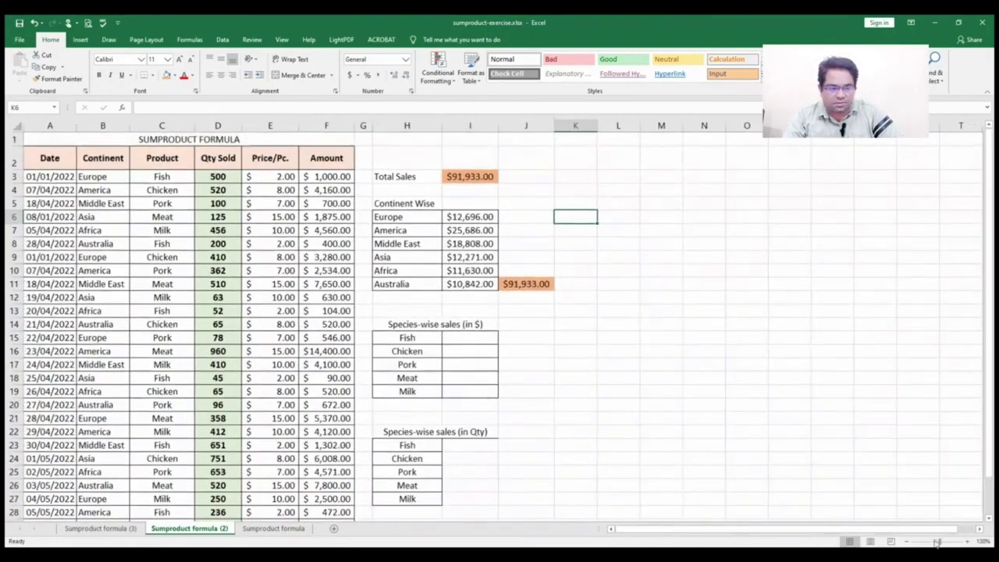
pyautogui.click(472, 342)
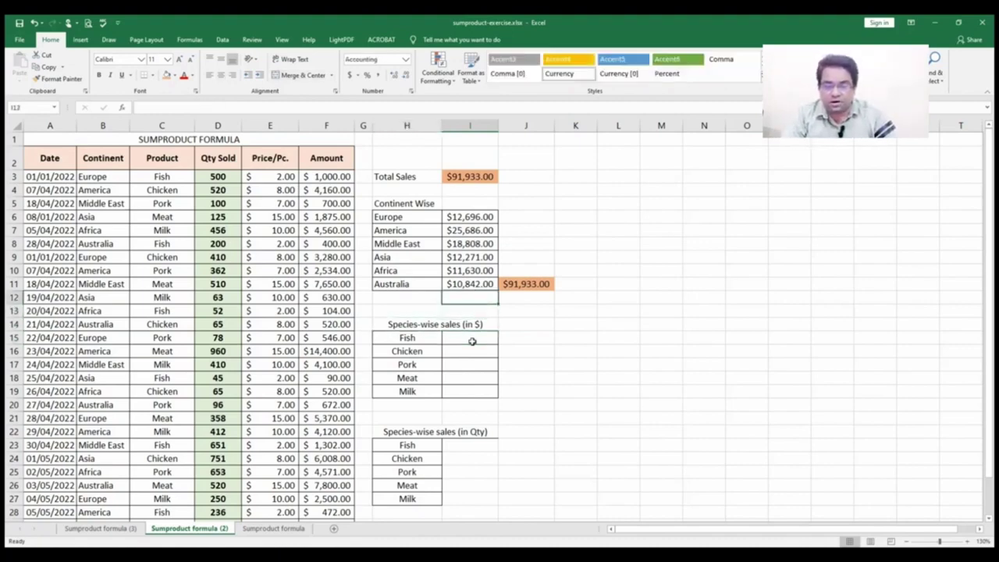
pyautogui.press('Up')
pyautogui.press('Up')
pyautogui.press('Up')
pyautogui.press('Up')
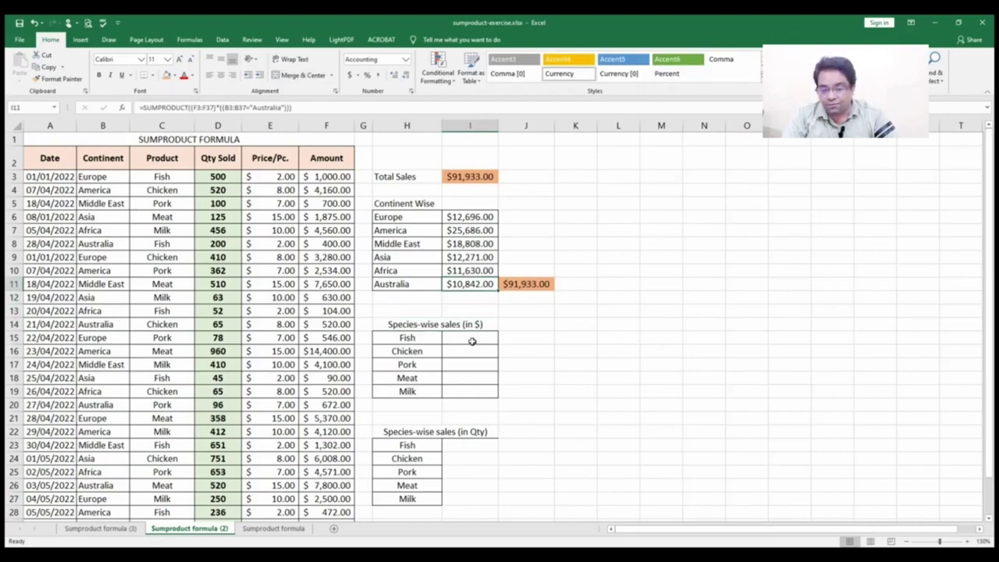
pyautogui.hotkey('ctrl', 'c')
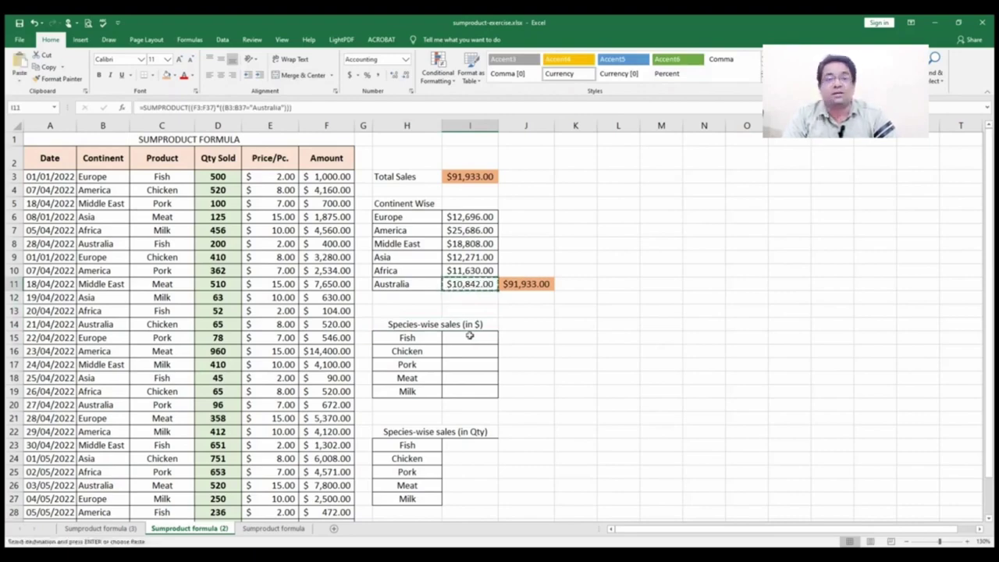
pyautogui.click(469, 336)
pyautogui.hotkey('ctrl', 'v')
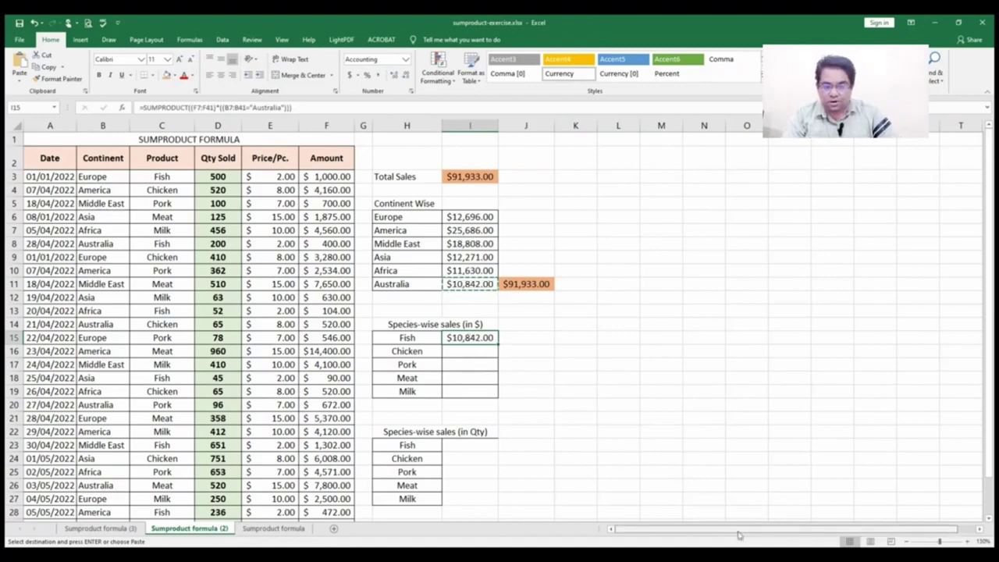
# Adjust the ranges of the Fish formula in I15 to F3:F41 for the amounts and C3:C41 for the products
pyautogui.doubleClick(472, 337)
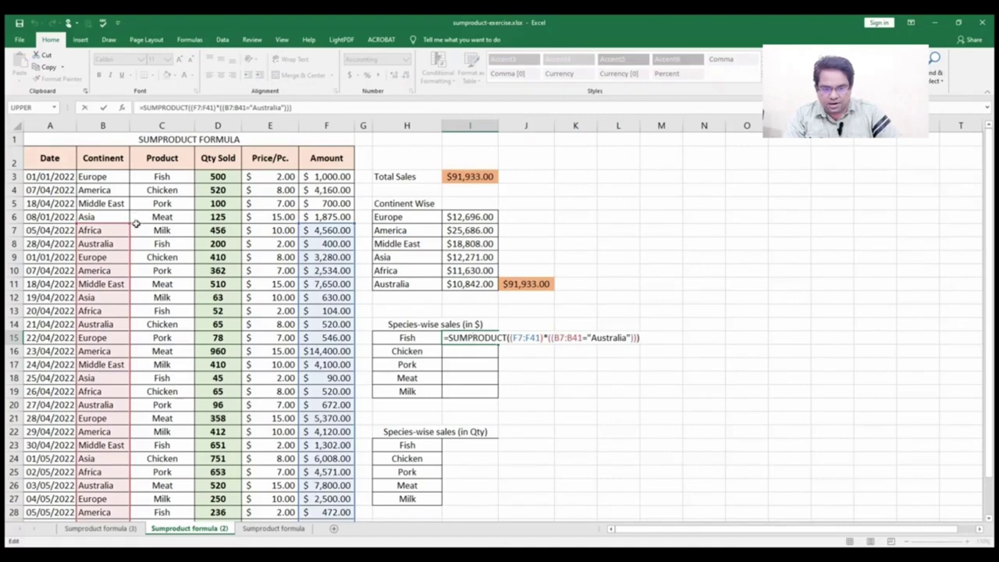
pyautogui.moveTo(127, 224); pyautogui.dragTo(126, 172)
pyautogui.moveTo(349, 219); pyautogui.dragTo(353, 173)
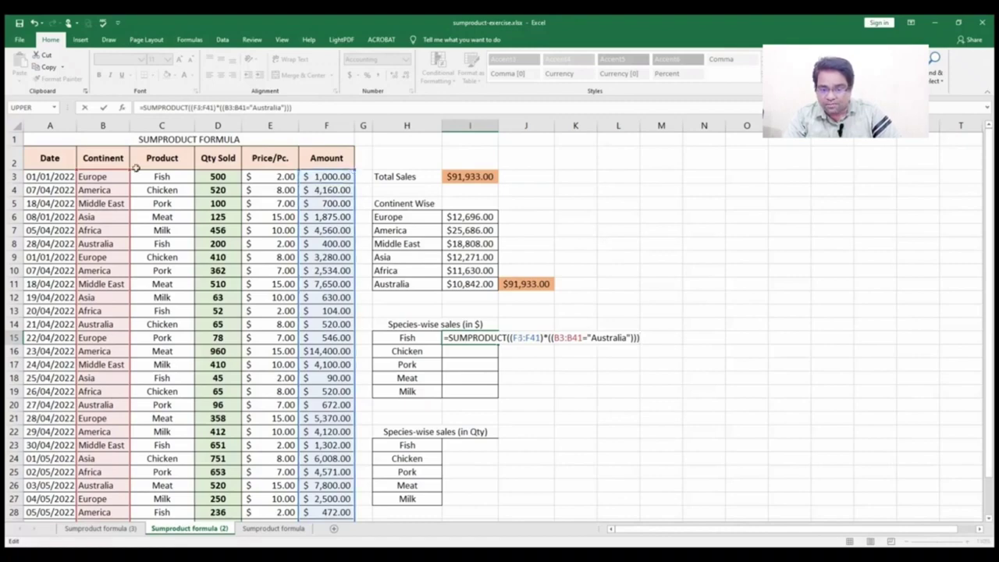
pyautogui.click(113, 166)
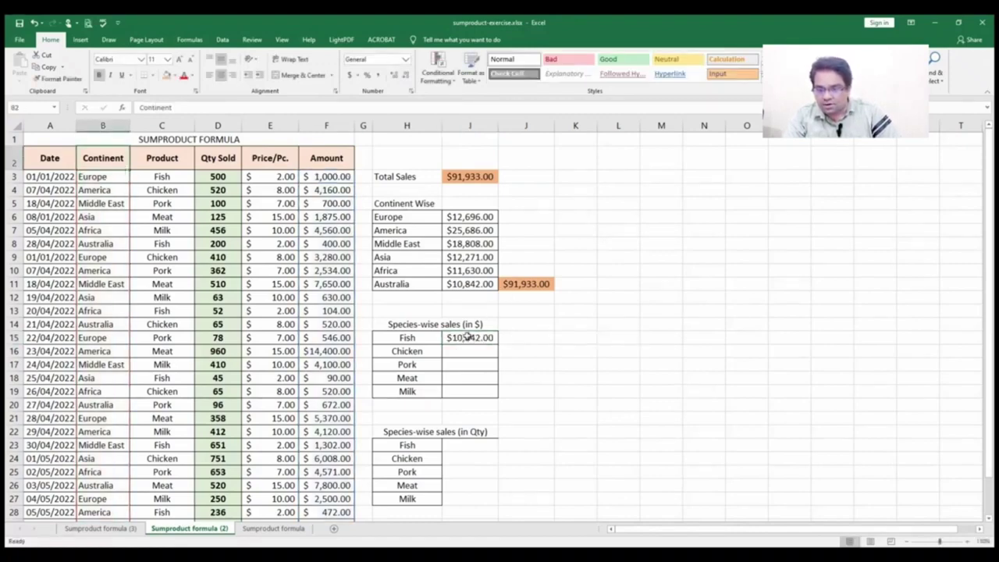
pyautogui.doubleClick(471, 338)
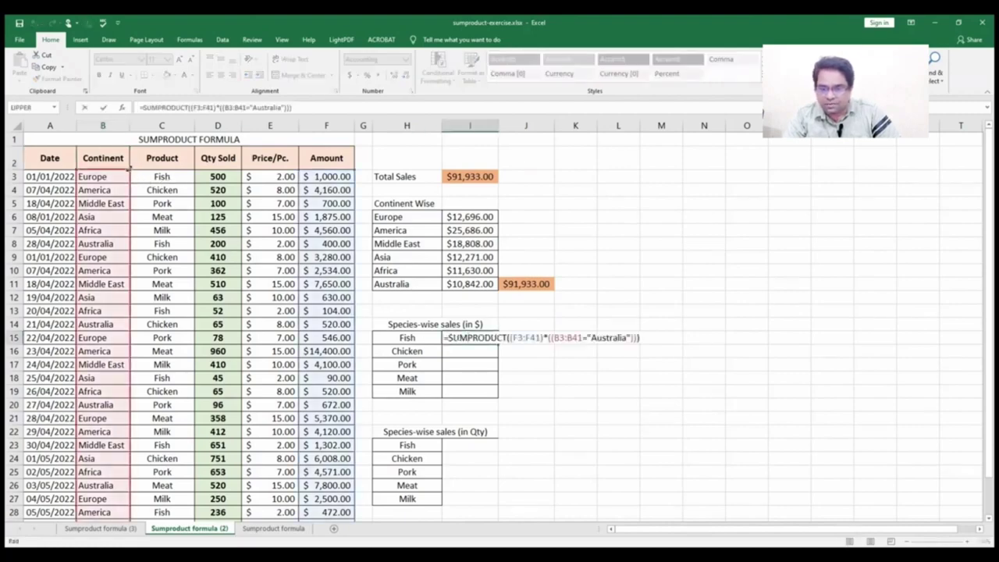
pyautogui.moveTo(153, 176); pyautogui.dragTo(193, 171)
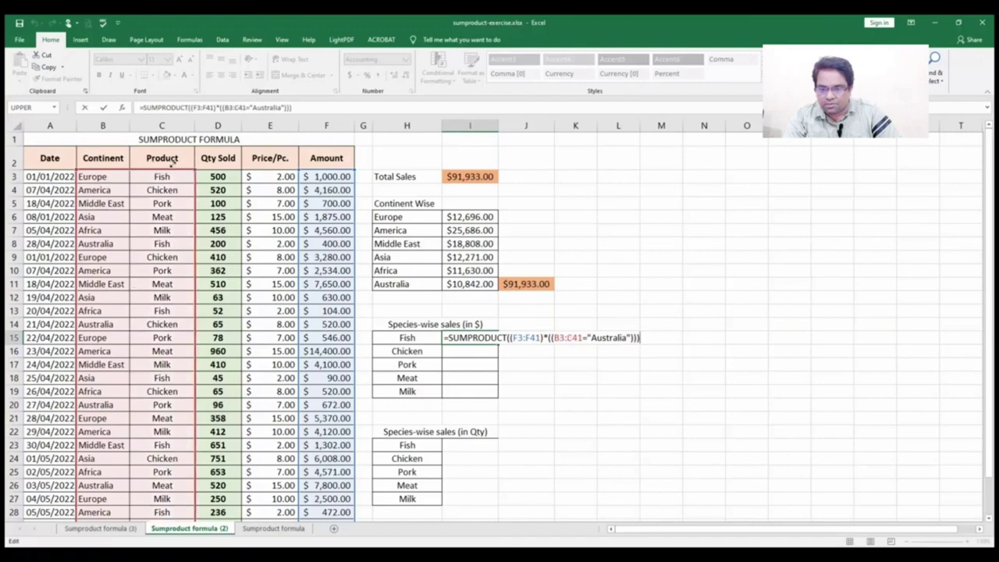
pyautogui.moveTo(79, 171); pyautogui.dragTo(129, 173)
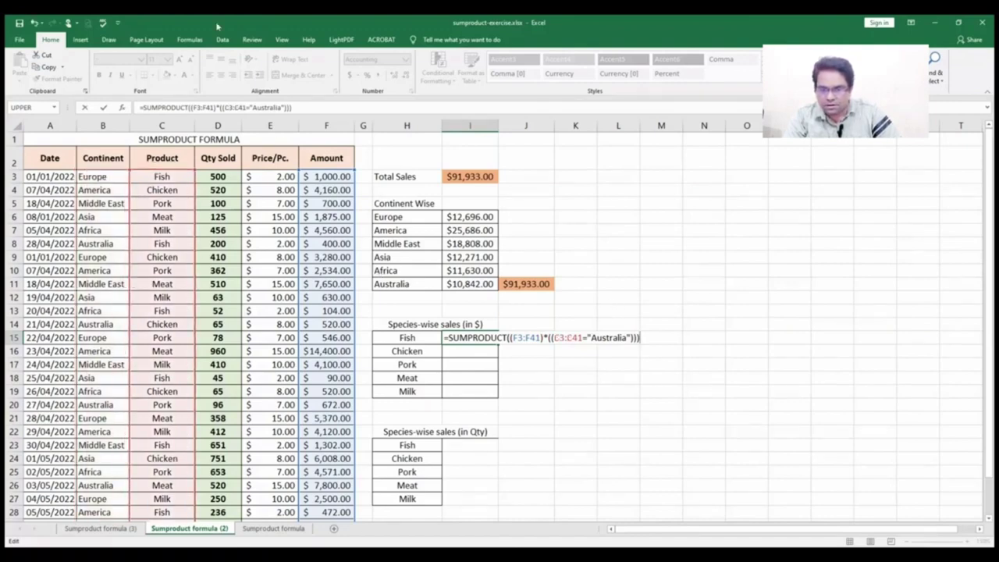
# Replace the criterion in the I15 formula with "Fish", giving =SUMPRODUCT((F3:F41)*((C3:C41="Fish")))
pyautogui.click(283, 108)
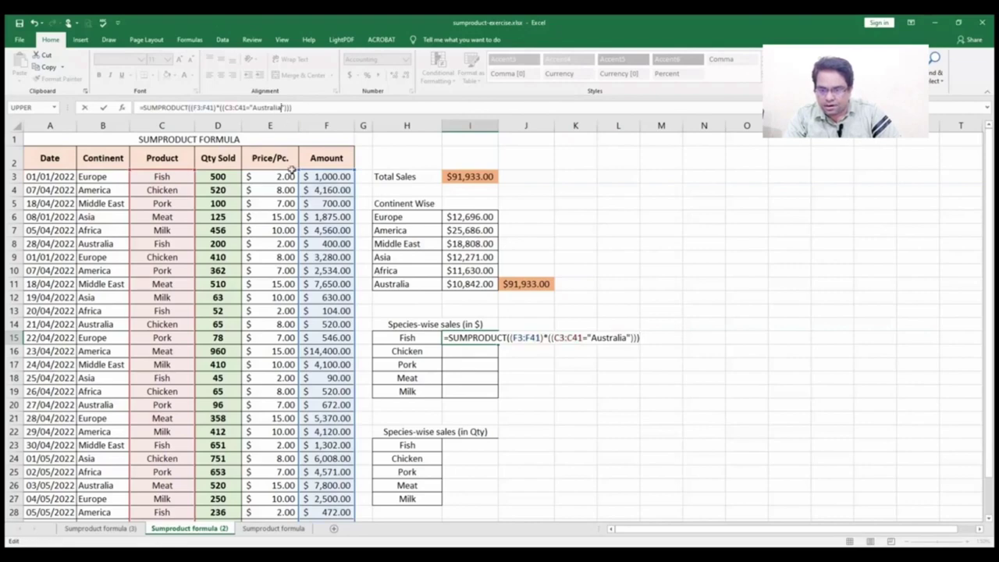
pyautogui.press('BackSpace')
pyautogui.press('BackSpace')
pyautogui.press('BackSpace')
pyautogui.press('BackSpace')
pyautogui.press('BackSpace')
pyautogui.press('BackSpace')
pyautogui.press('BackSpace')
pyautogui.press('BackSpace')
pyautogui.press('BackSpace')
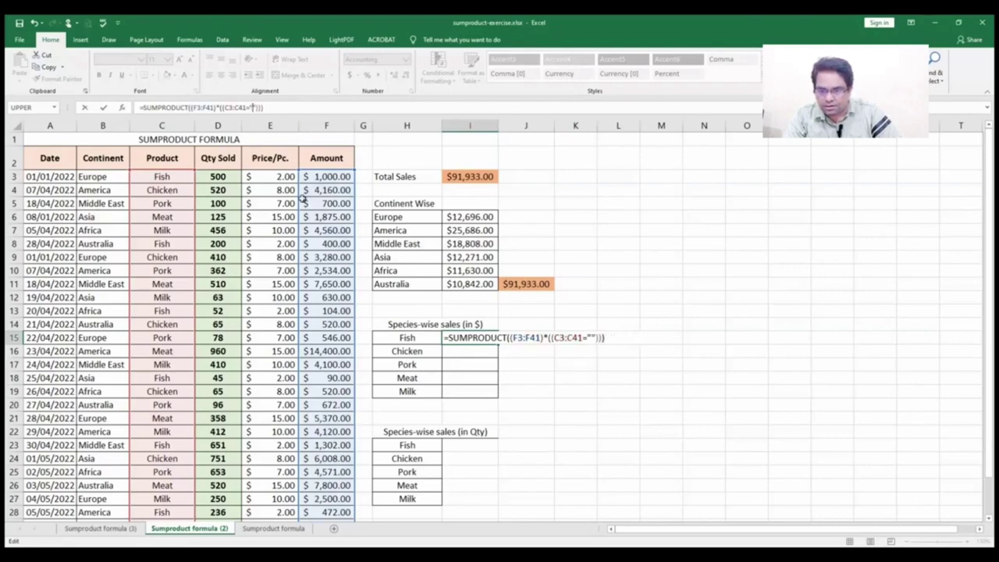
pyautogui.write('Fish')
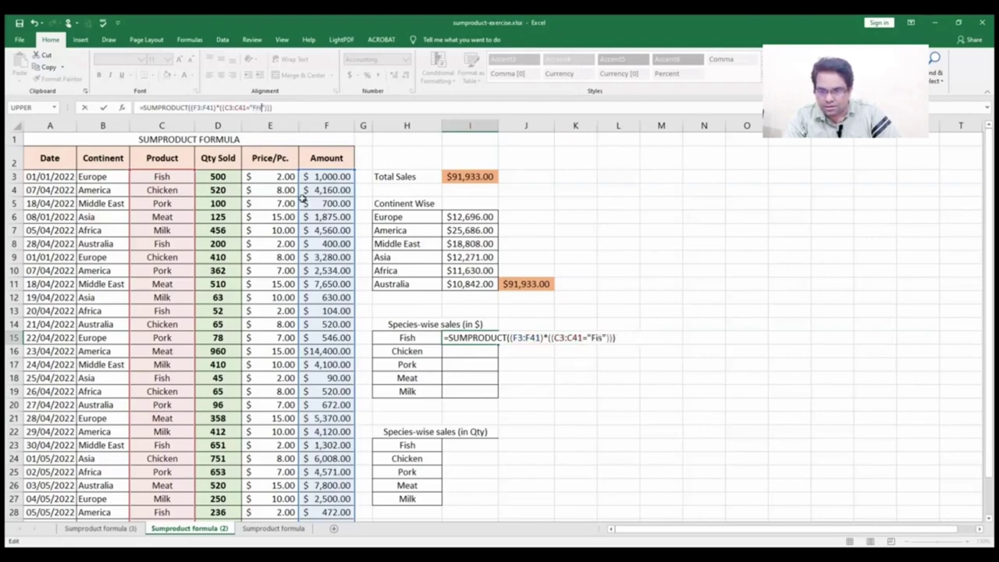
pyautogui.press('Return')
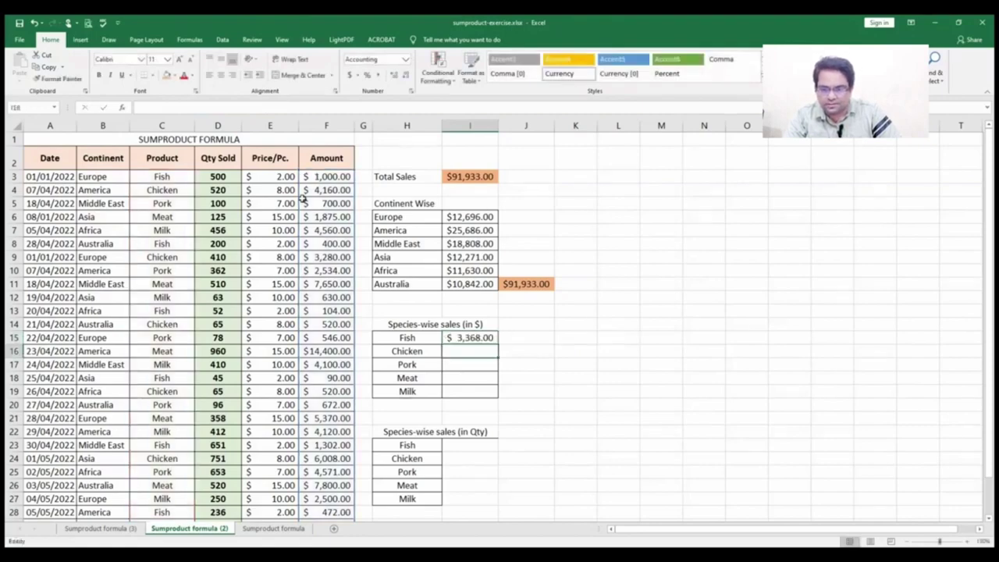
# Copy the Fish sales formula from I15 to the Chicken cell I16
pyautogui.press('Up')
pyautogui.hotkey('ctrl', 'c')
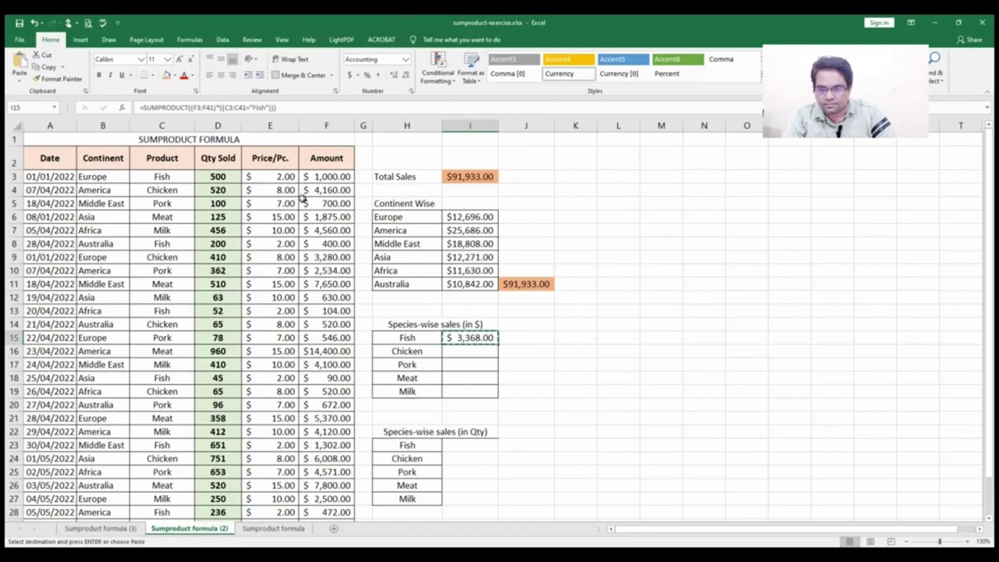
pyautogui.press('Down')
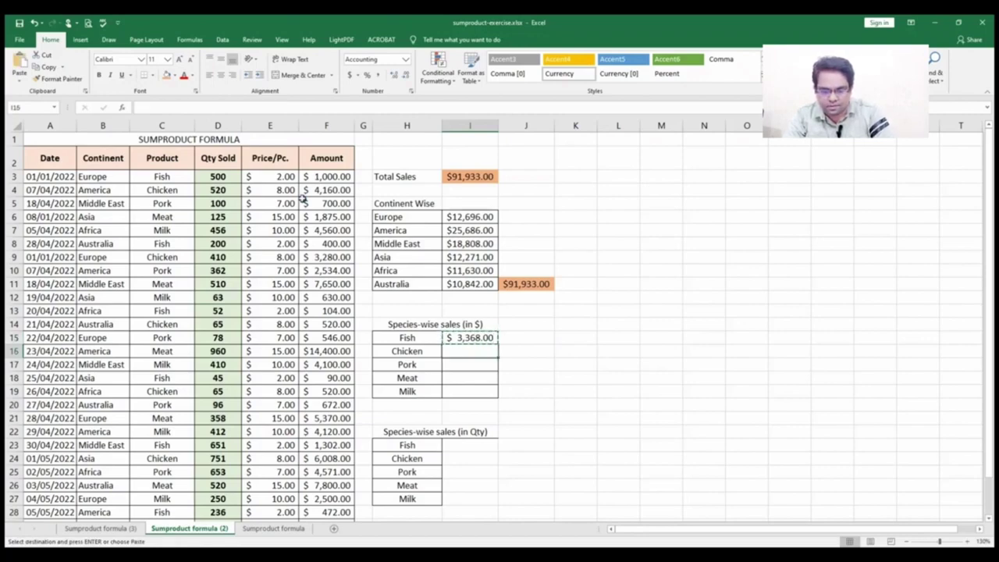
pyautogui.hotkey('ctrl', 'v')
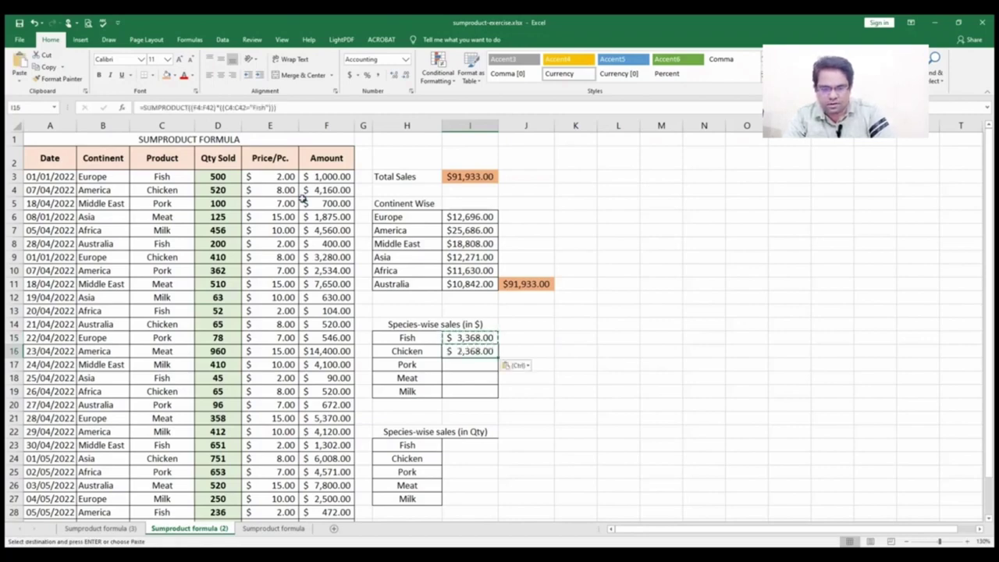
# Extend the ranges of the Chicken formula in I16 to start at row 3, giving F3:F42 and C3:C42
pyautogui.doubleClick(478, 352)
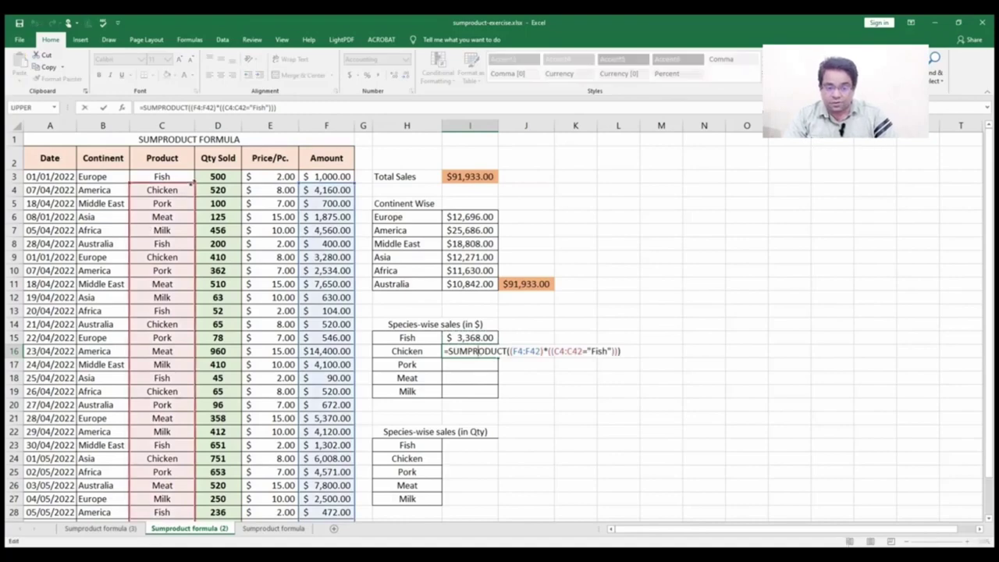
pyautogui.moveTo(193, 183); pyautogui.dragTo(192, 170)
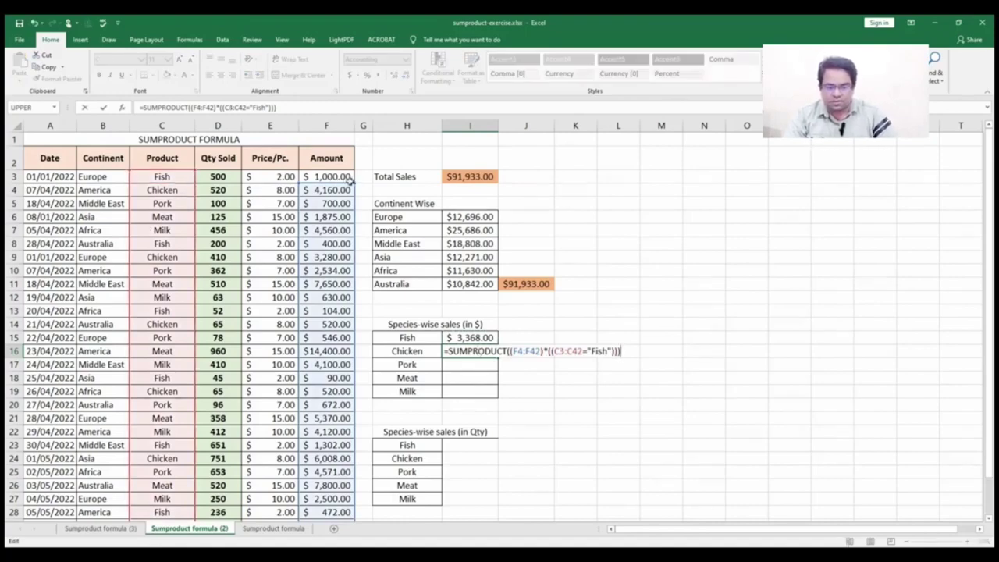
pyautogui.moveTo(353, 183); pyautogui.dragTo(353, 171)
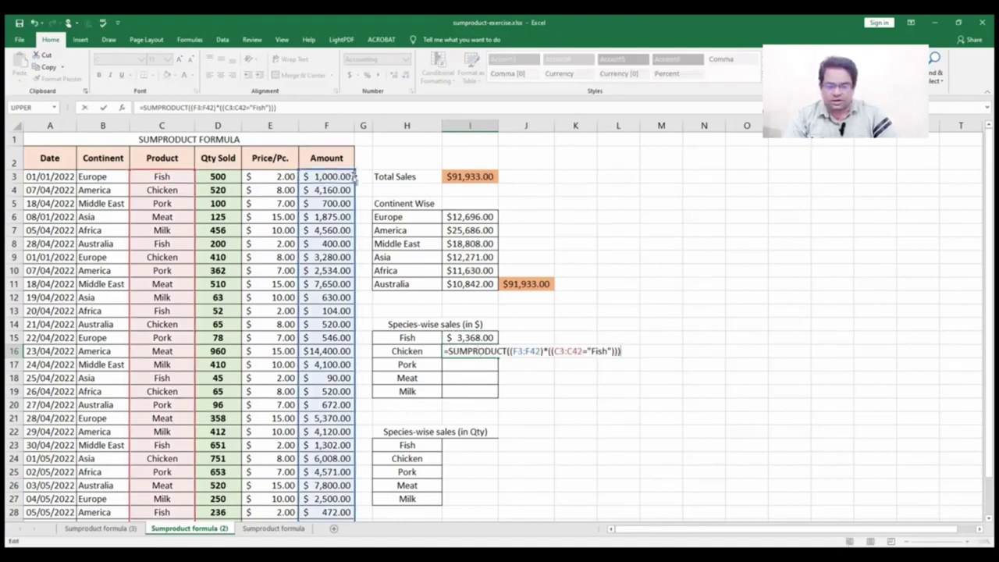
# Replace the criterion in the I16 formula with "Chicken", giving =SUMPRODUCT((F3:F42)*((C3:C42="Chicken")))
pyautogui.click(265, 108)
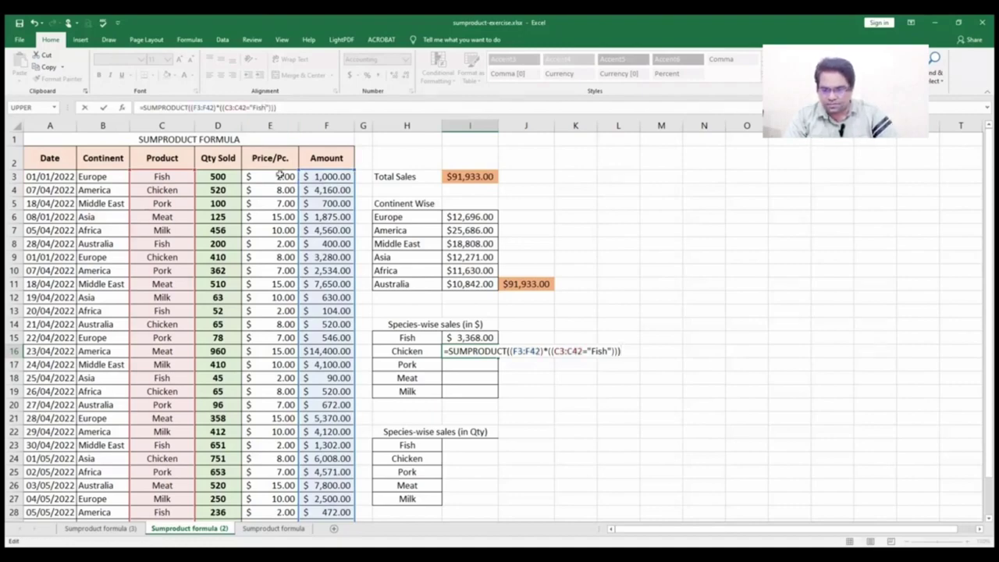
pyautogui.press('BackSpace')
pyautogui.press('BackSpace')
pyautogui.press('BackSpace')
pyautogui.press('BackSpace')
pyautogui.write('Ch')
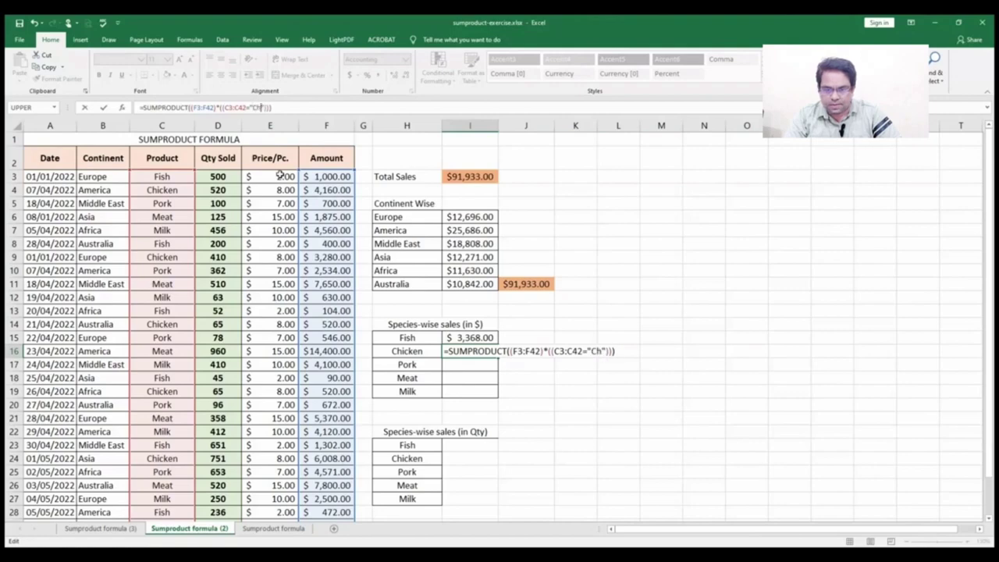
pyautogui.write('icken')
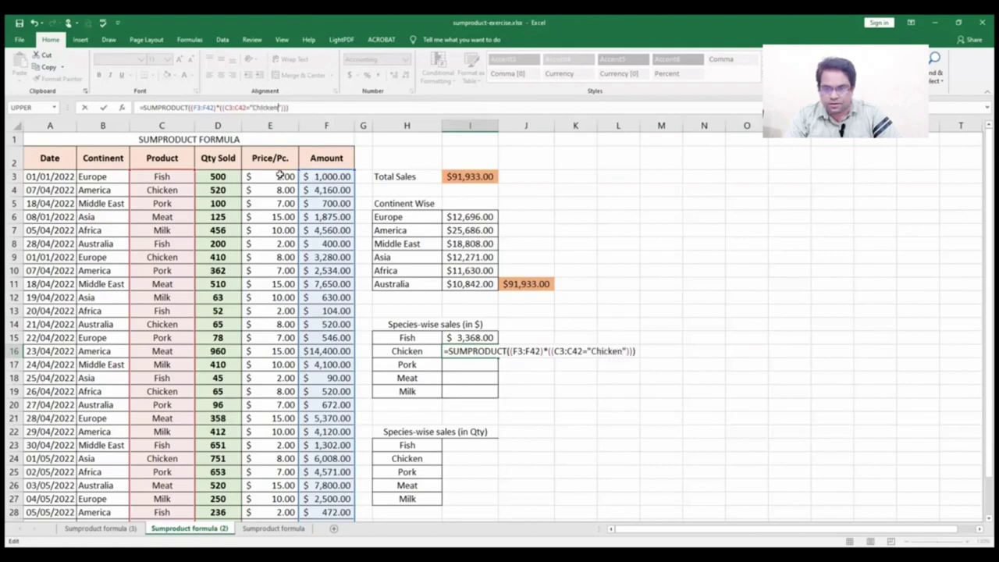
pyautogui.press('Return')
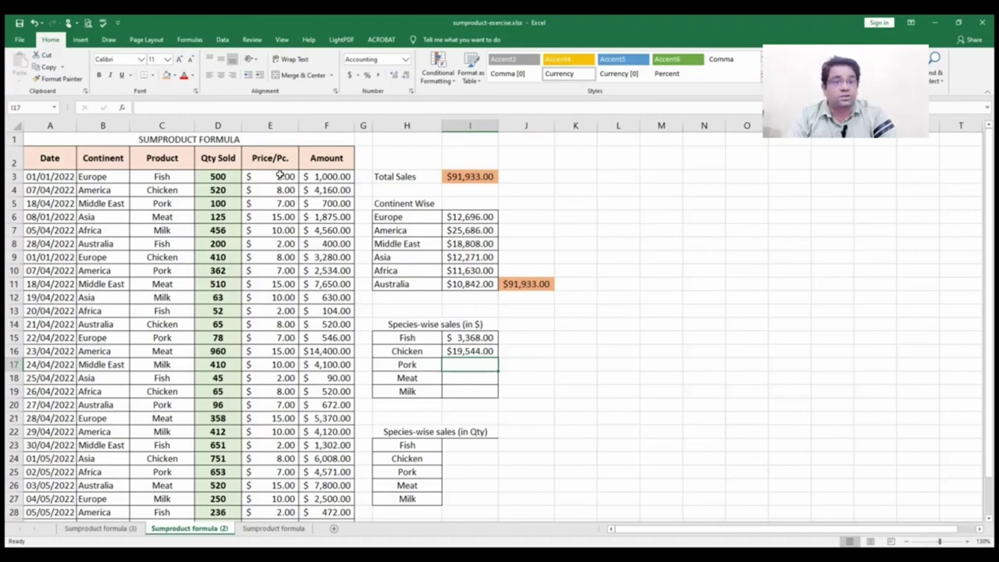
# Copy the Chicken sales formula from I16 to the Pork cell I17
pyautogui.press('Up')
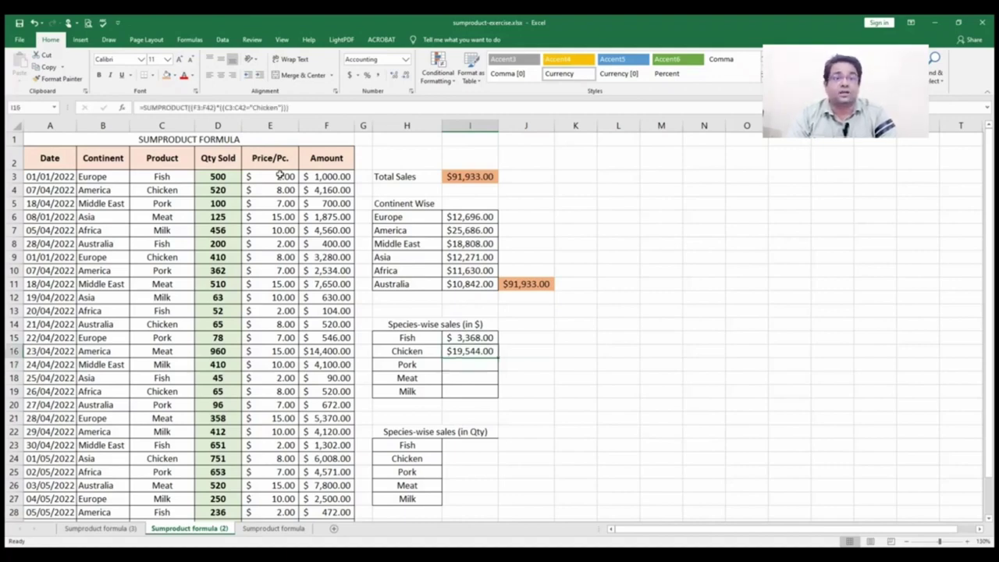
pyautogui.hotkey('ctrl', 'c')
pyautogui.press('Down')
pyautogui.hotkey('ctrl', 'v')
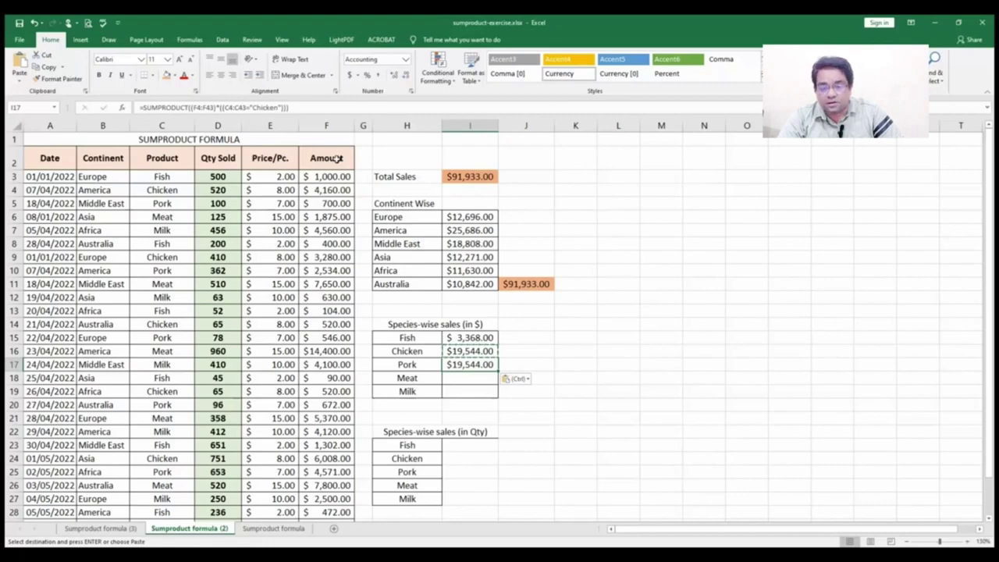
# Replace the criterion in the I17 formula with "Pork", giving =SUMPRODUCT((F4:F43)*((C4:C43="Pork")))
pyautogui.click(277, 107)
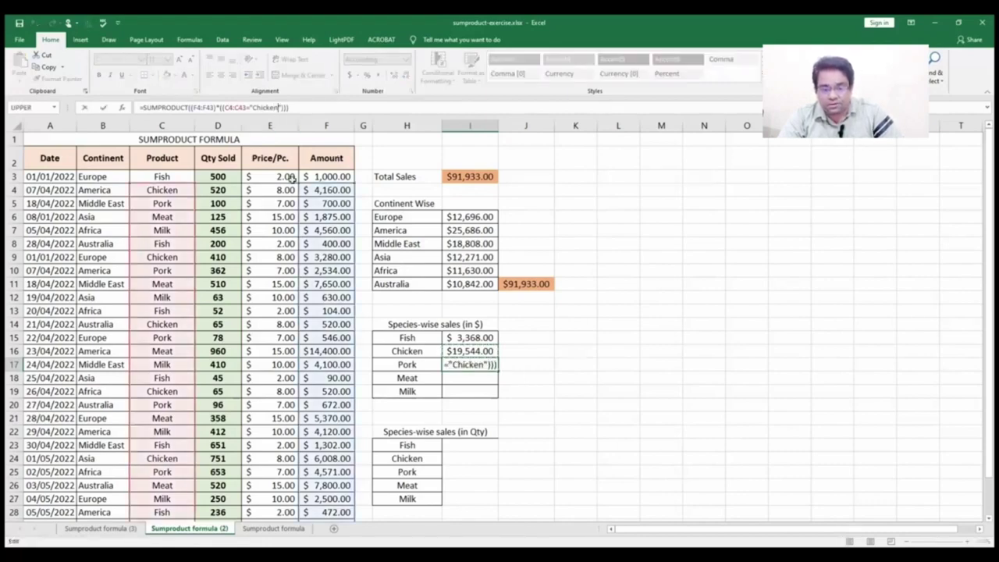
pyautogui.press('BackSpace')
pyautogui.press('BackSpace')
pyautogui.press('BackSpace')
pyautogui.press('BackSpace')
pyautogui.press('BackSpace')
pyautogui.press('BackSpace')
pyautogui.press('BackSpace')
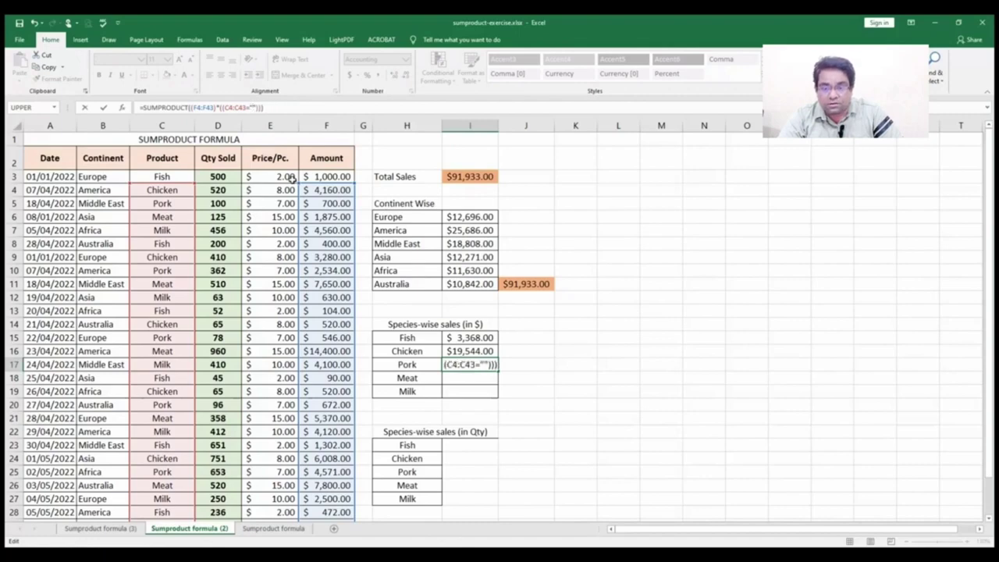
pyautogui.write('Pork')
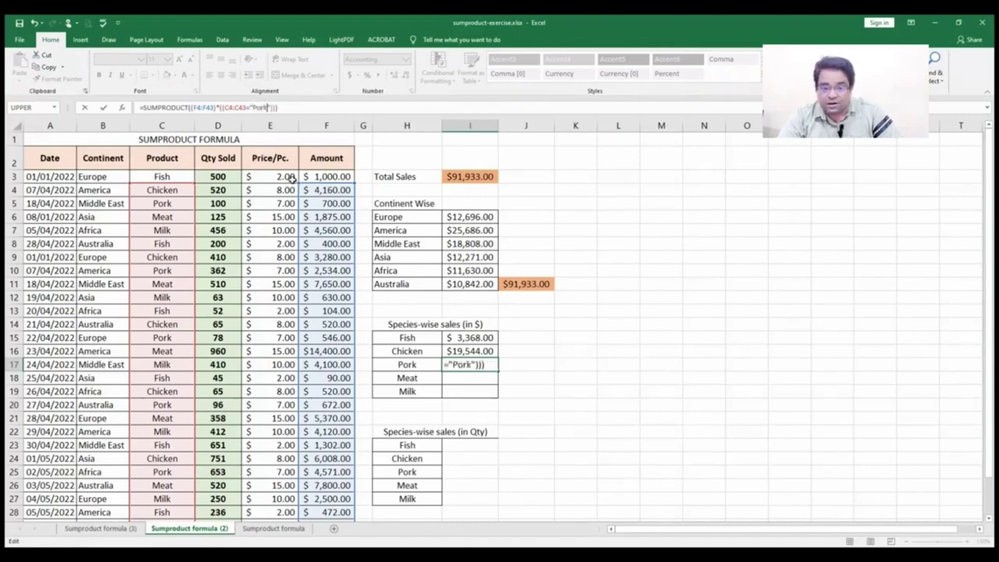
pyautogui.press('Return')
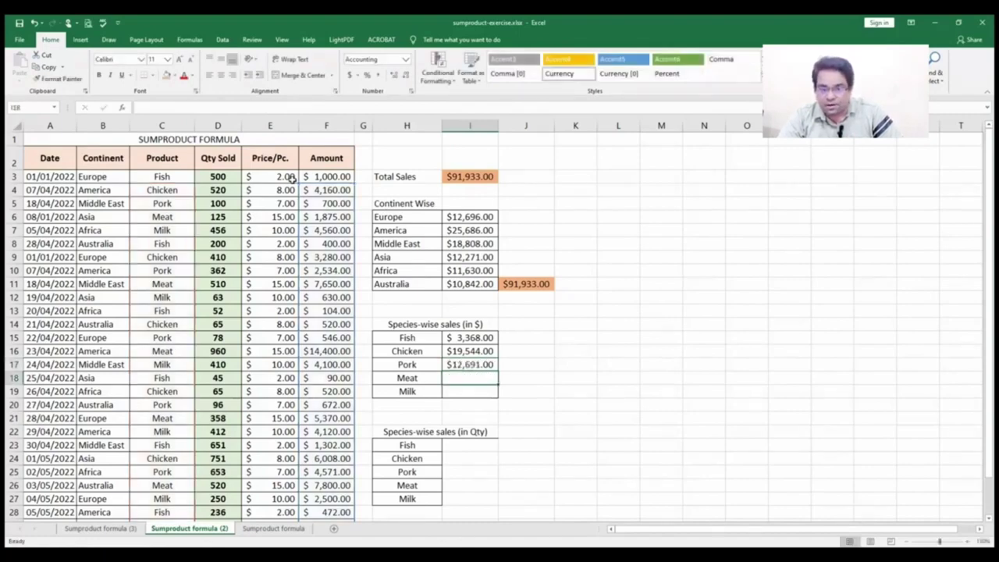
# Copy the Pork sales formula from I17 to the Meat cell I18
pyautogui.press('Up')
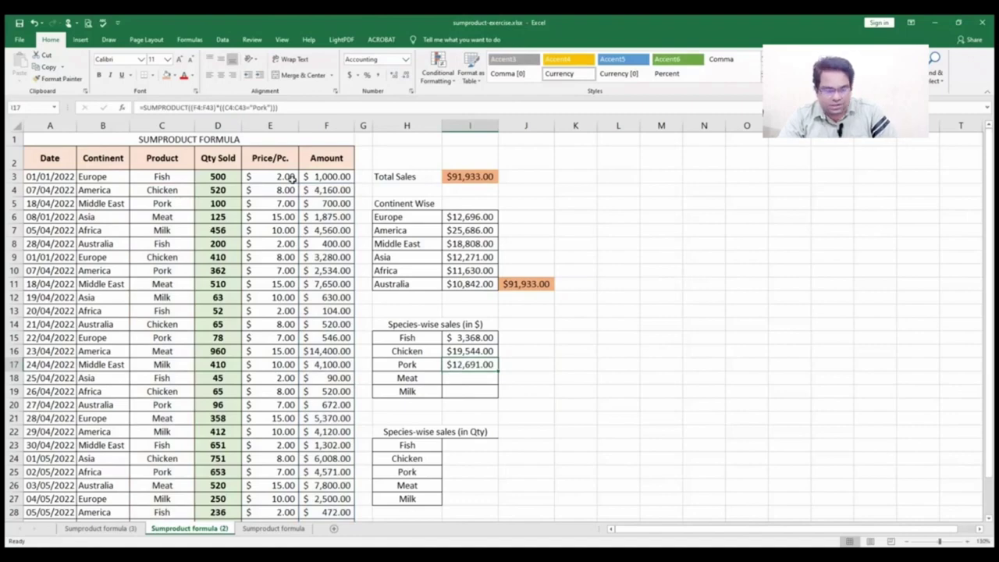
pyautogui.hotkey('ctrl', 'c')
pyautogui.press('Down')
pyautogui.hotkey('ctrl', 'v')
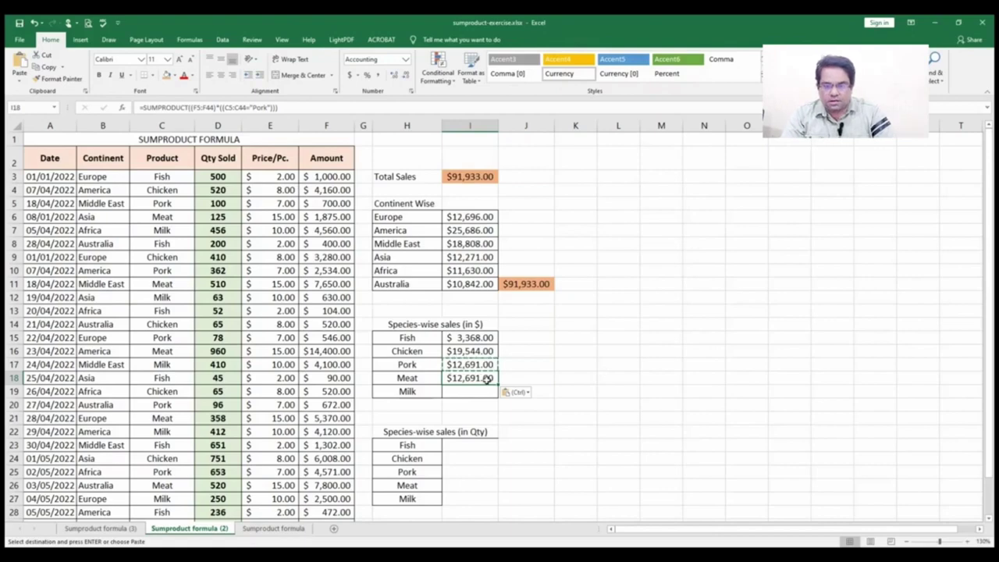
# Replace the criterion in the I18 formula with "meat", giving =SUMPRODUCT((F5:F44)*((C5:C44="meat")))
pyautogui.click(268, 107)
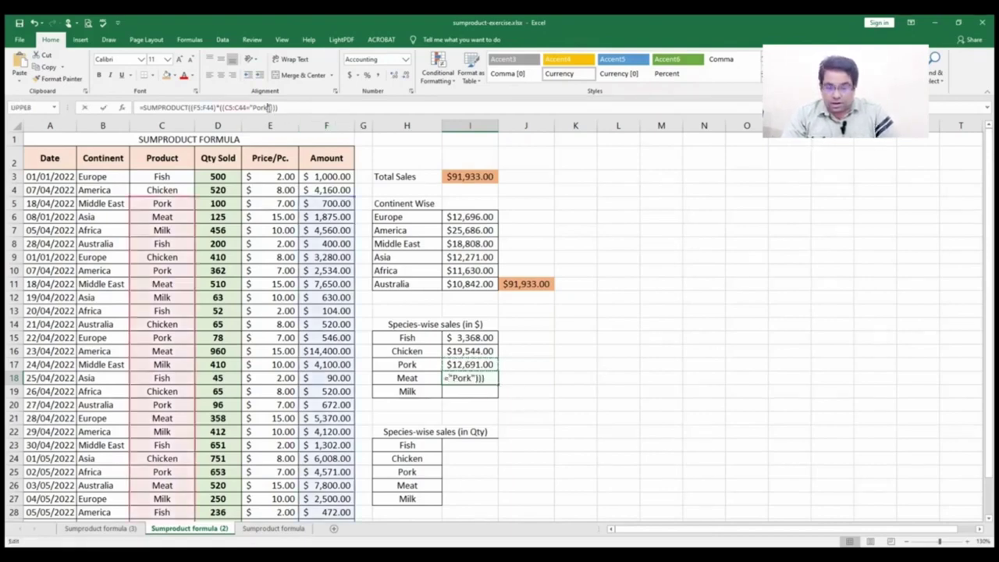
pyautogui.press('BackSpace')
pyautogui.press('BackSpace')
pyautogui.press('BackSpace')
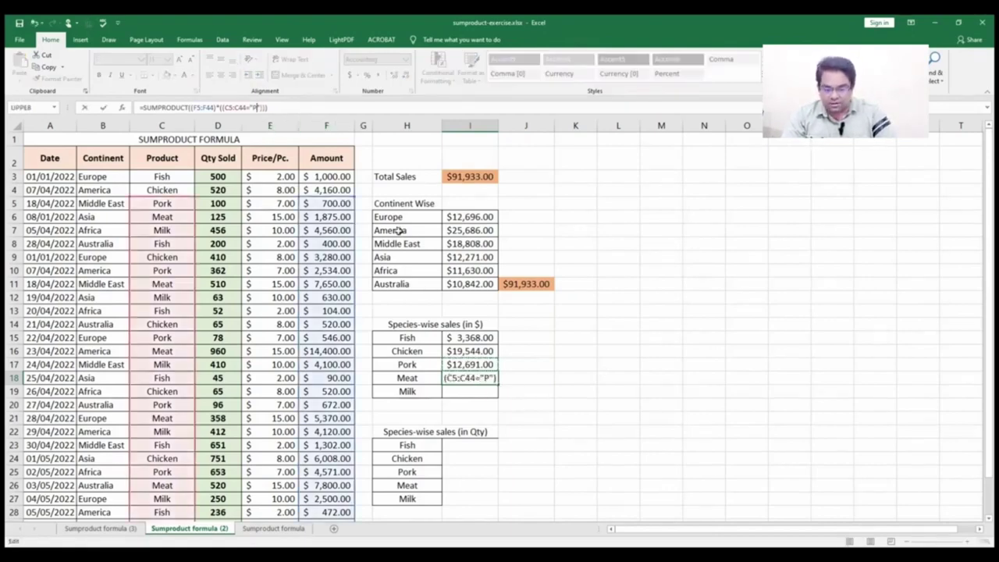
pyautogui.press('BackSpace')
pyautogui.write('meat')
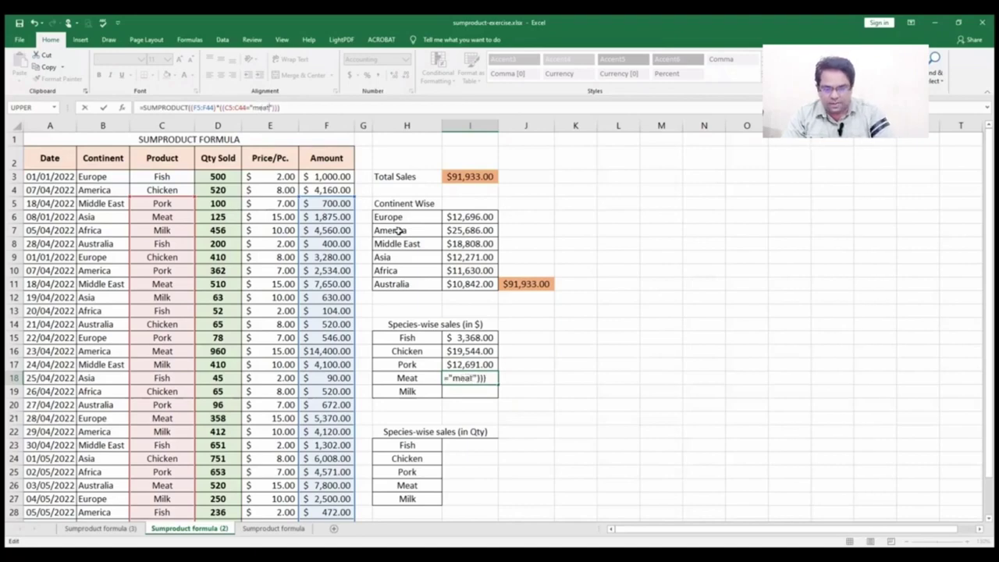
pyautogui.press('Return')
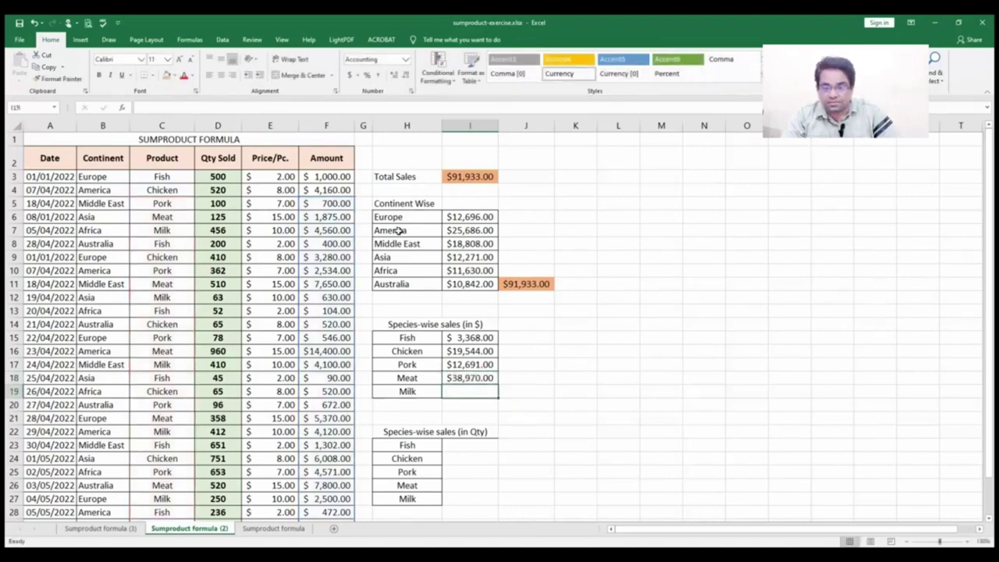
# Copy the Meat sales formula from I18 to the Milk cell I19
pyautogui.press('Up')
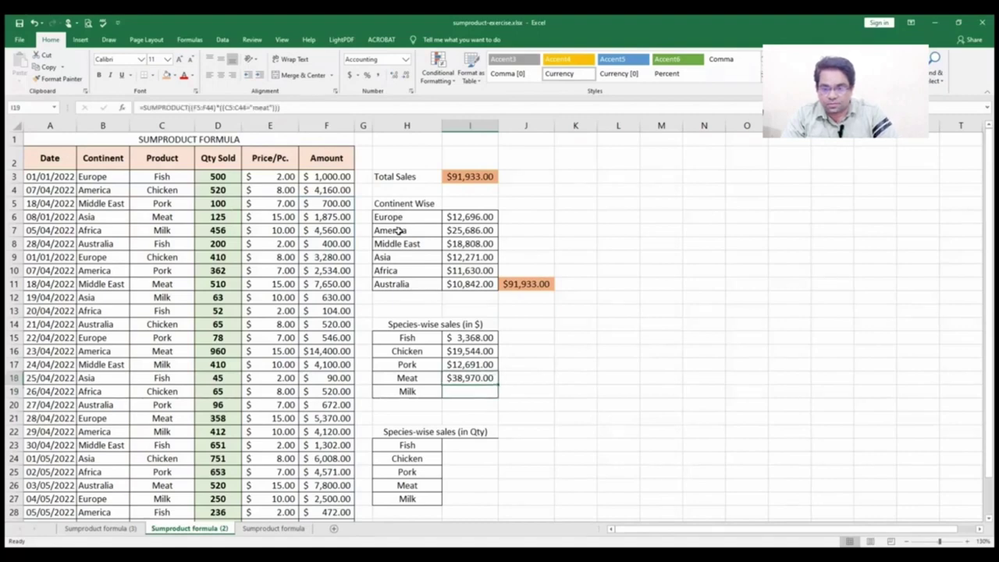
pyautogui.hotkey('ctrl', 'c')
pyautogui.press('Down')
pyautogui.hotkey('ctrl', 'v')
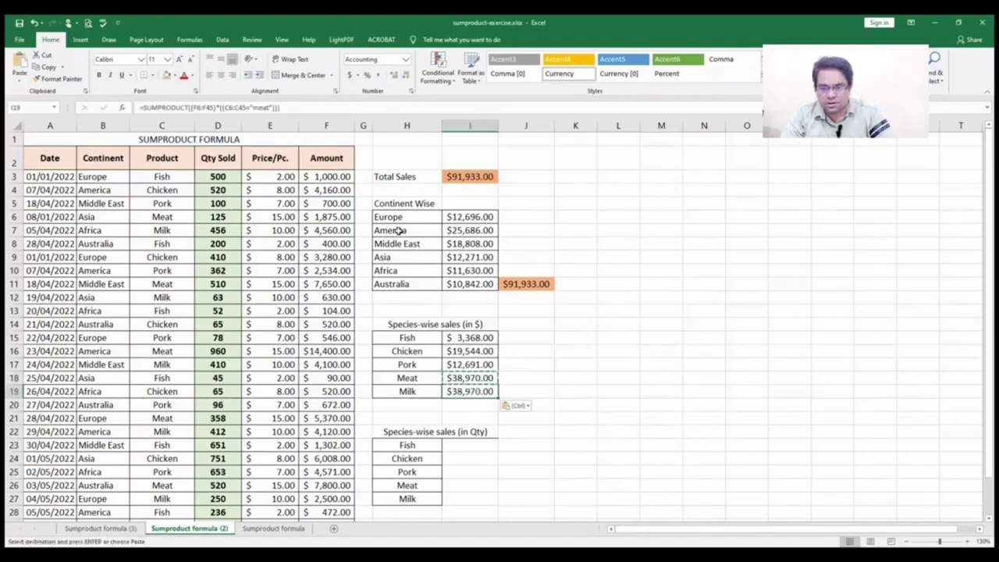
# Replace the criterion in the I19 formula with "milk", giving =SUMPRODUCT((F6:F45)*((C6:C45="milk")))
pyautogui.click(271, 107)
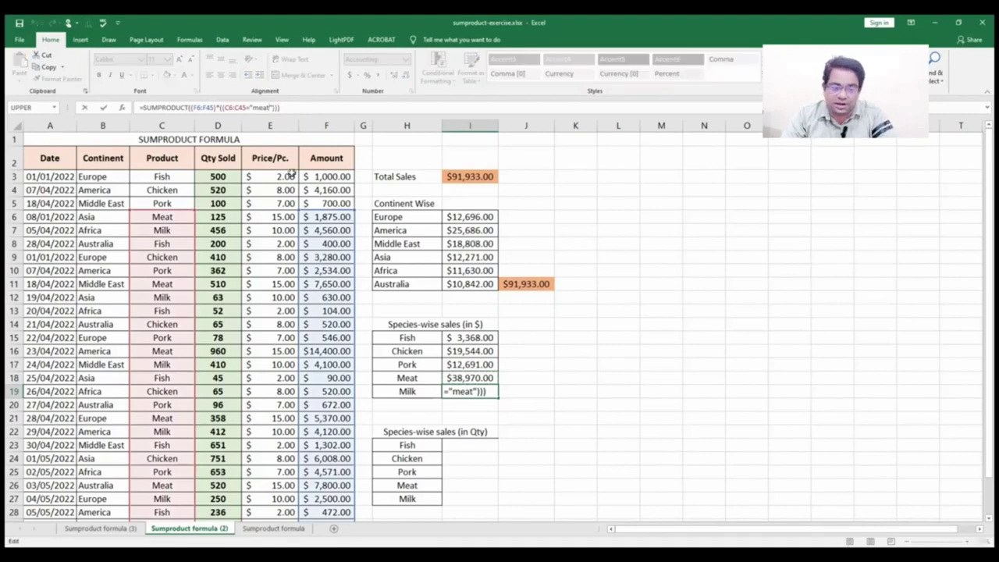
pyautogui.press('BackSpace')
pyautogui.press('BackSpace')
pyautogui.press('BackSpace')
pyautogui.press('BackSpace')
pyautogui.write('milk')
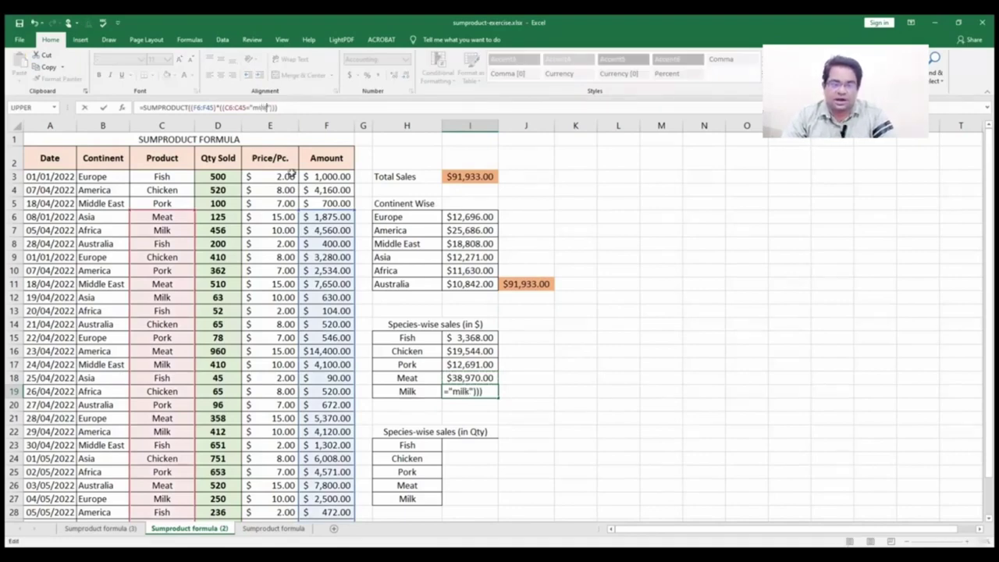
pyautogui.press('Return')
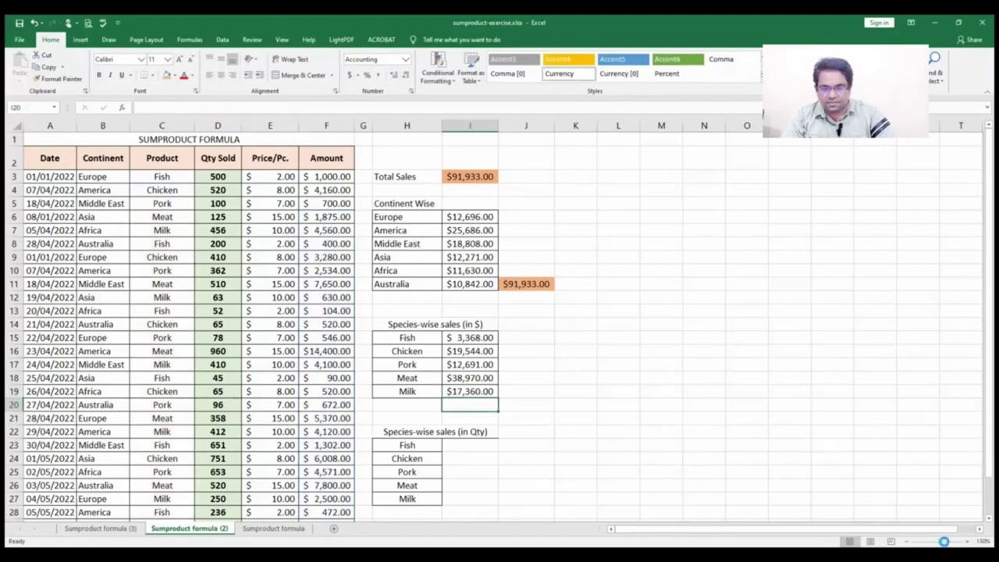
# Fill the merged heading cell Species-wise sales (in $) in row 14 with light blue
pyautogui.click(943, 541)
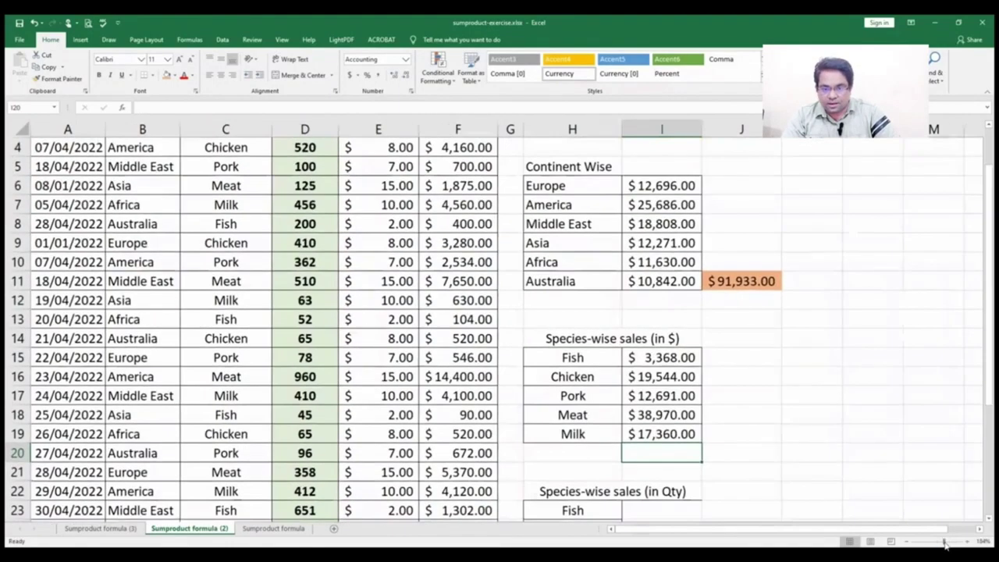
pyautogui.click(560, 345)
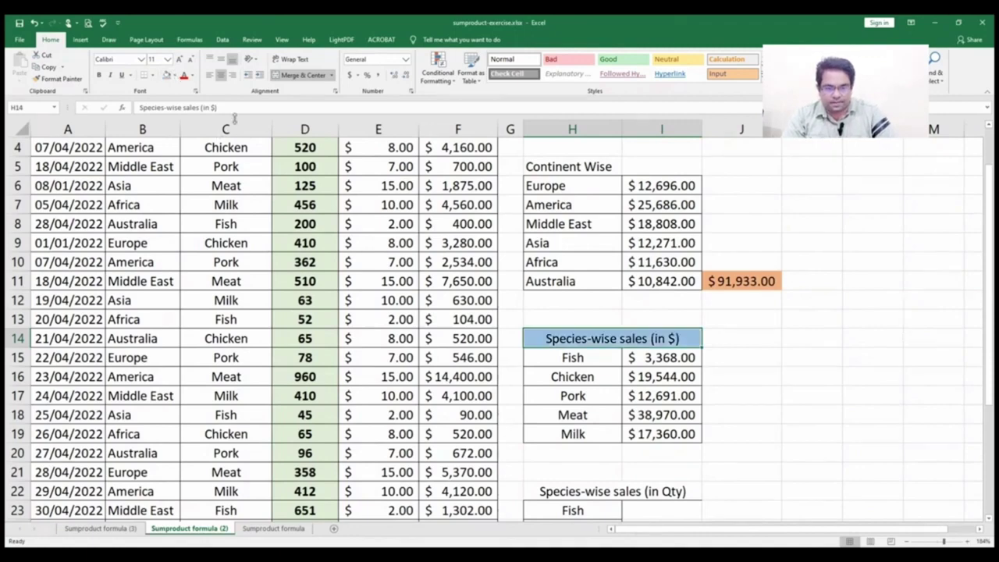
pyautogui.click(785, 398)
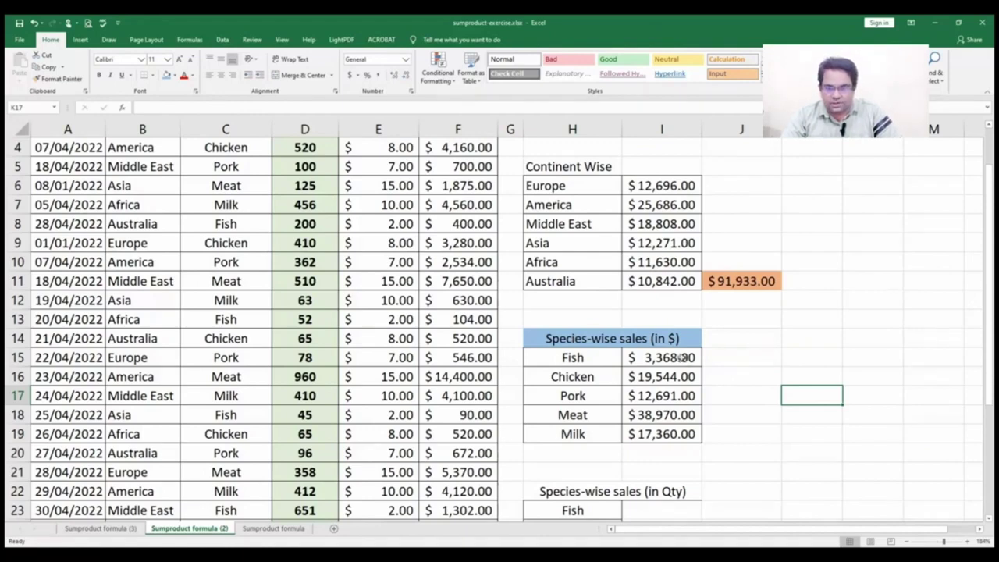
# Total the species-wise dollar sales in J19 with =SUM(I15:I19) and fill that cell green
pyautogui.click(682, 358)
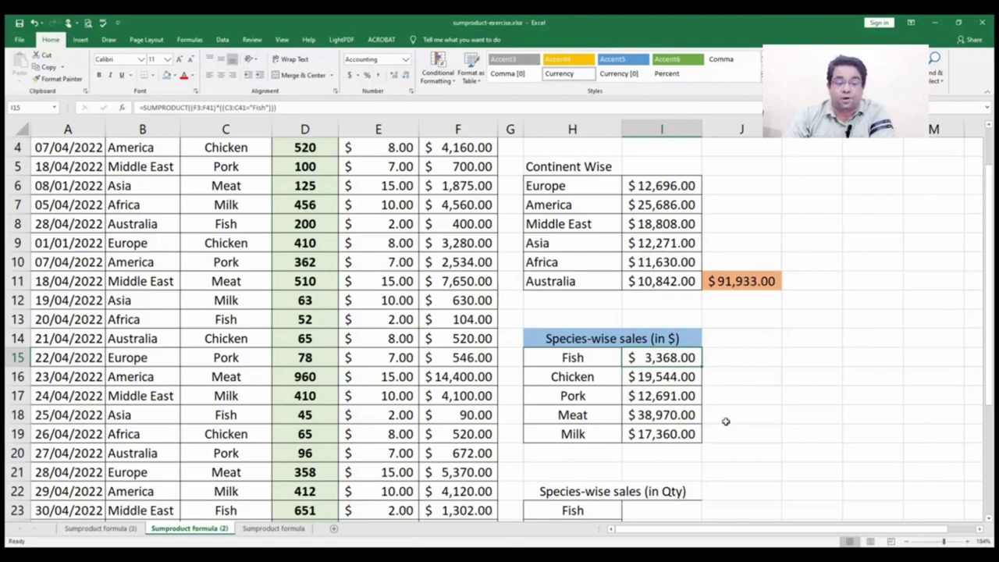
pyautogui.click(732, 434)
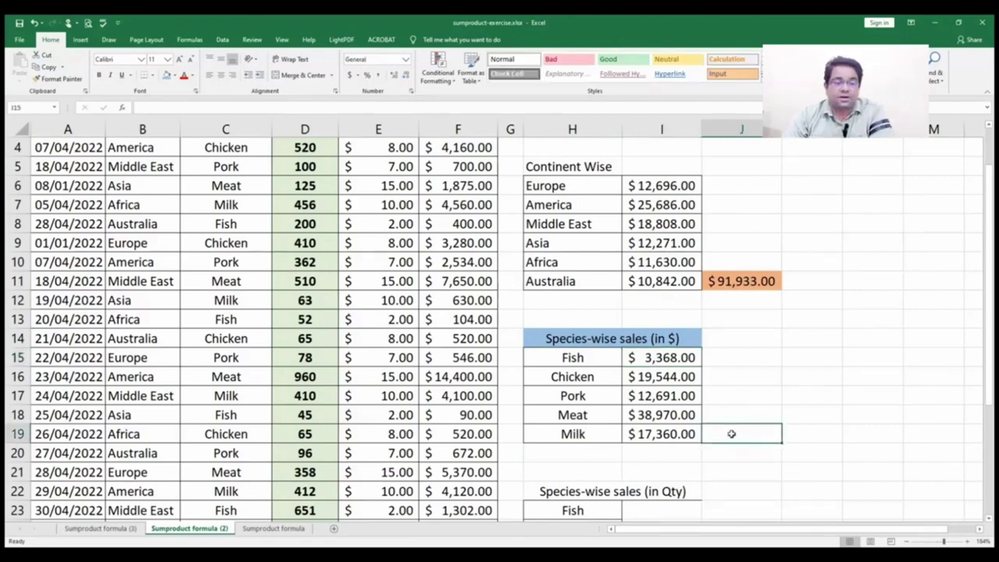
pyautogui.write('=')
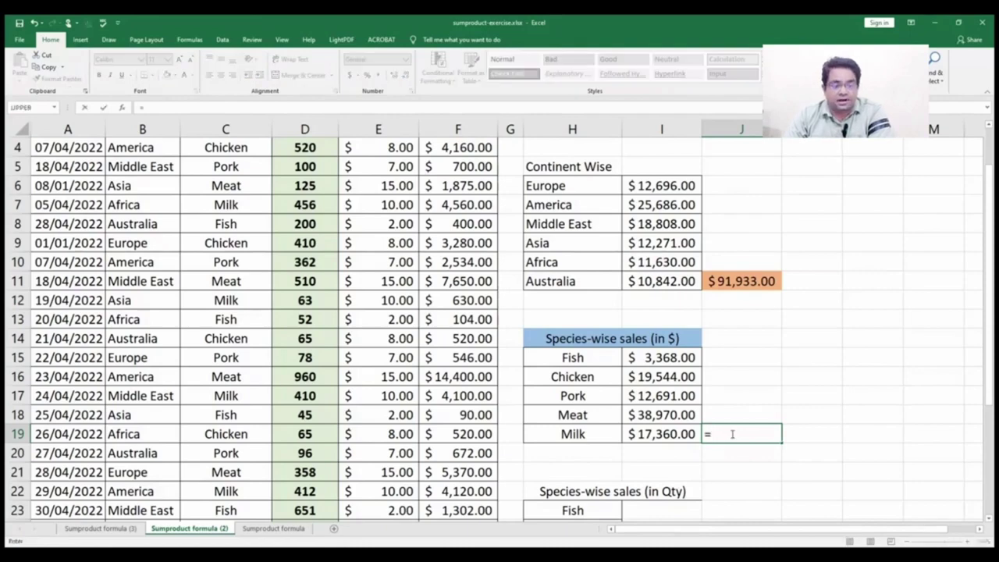
pyautogui.write('sum(')
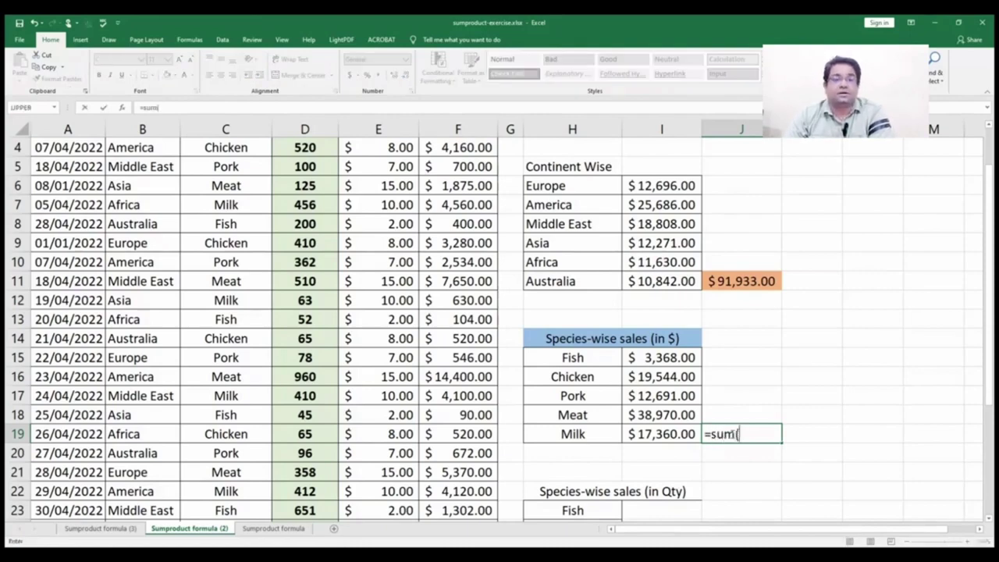
pyautogui.moveTo(681, 359); pyautogui.dragTo(659, 428)
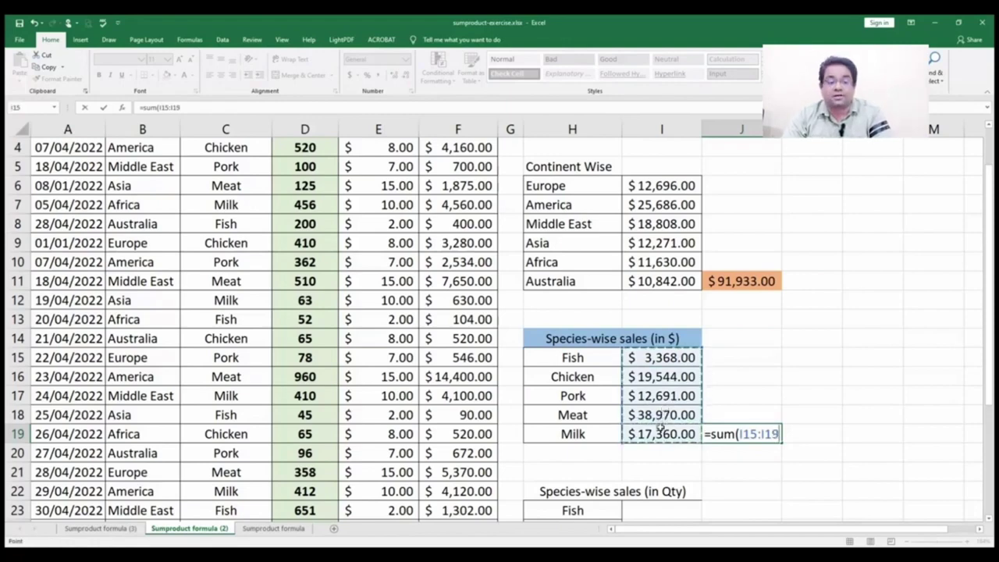
pyautogui.write(')')
pyautogui.press('Return')
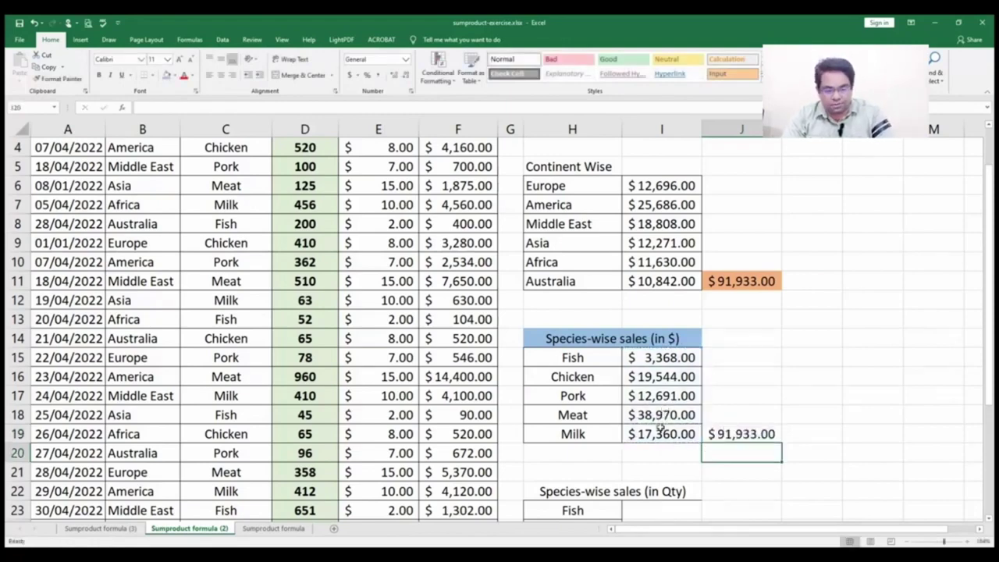
pyautogui.click(731, 436)
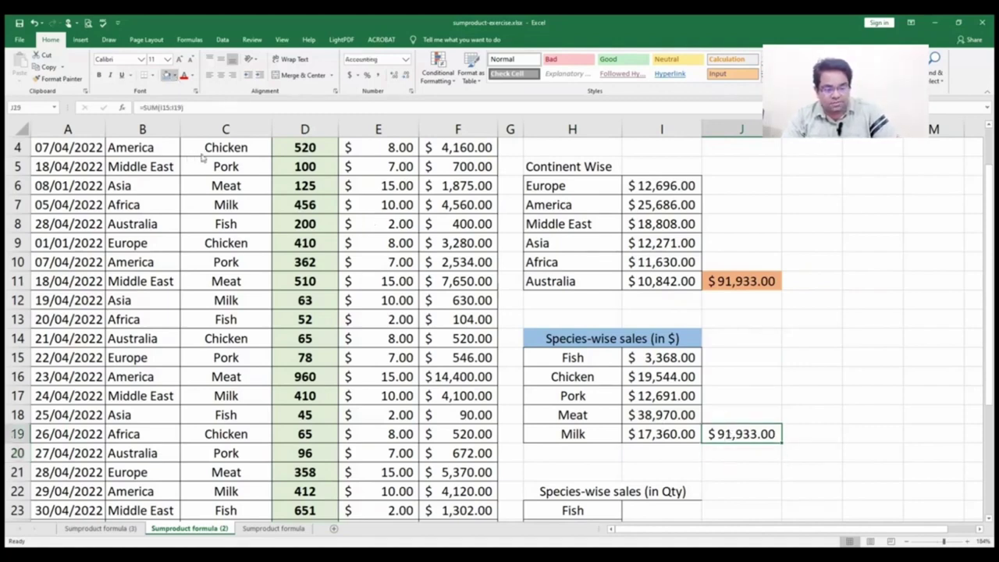
pyautogui.click(202, 158)
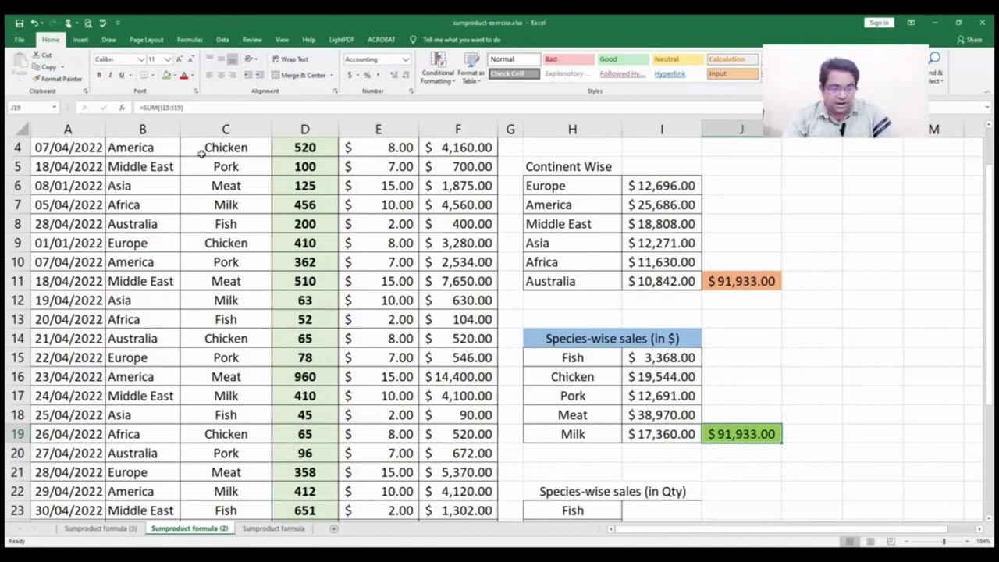
# Add borders to the quantity cells I23:I27 and copy the Milk dollar-sales formula from I19 into the Fish cell I23
pyautogui.moveTo(990, 337); pyautogui.dragTo(993, 442)
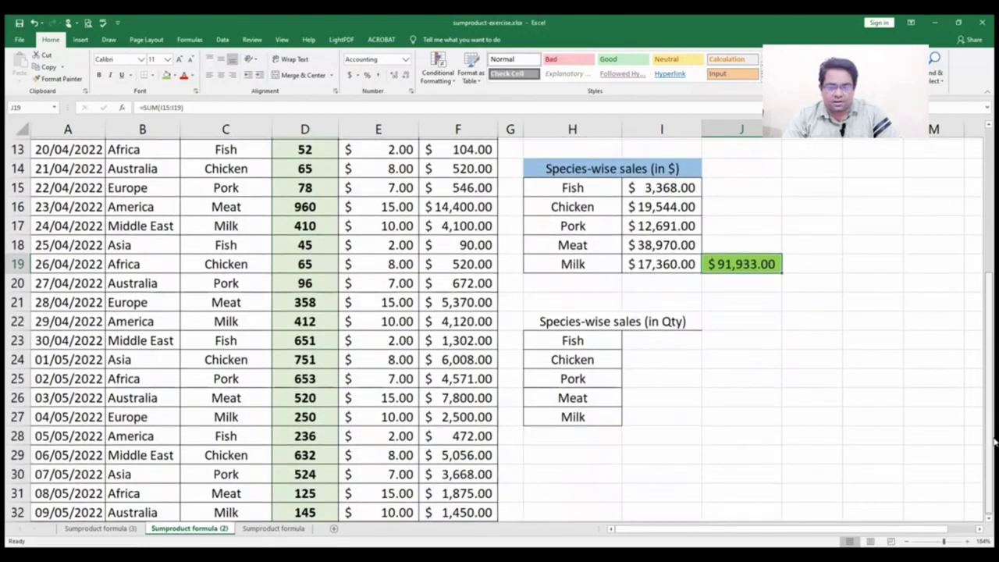
pyautogui.moveTo(659, 334); pyautogui.dragTo(647, 414)
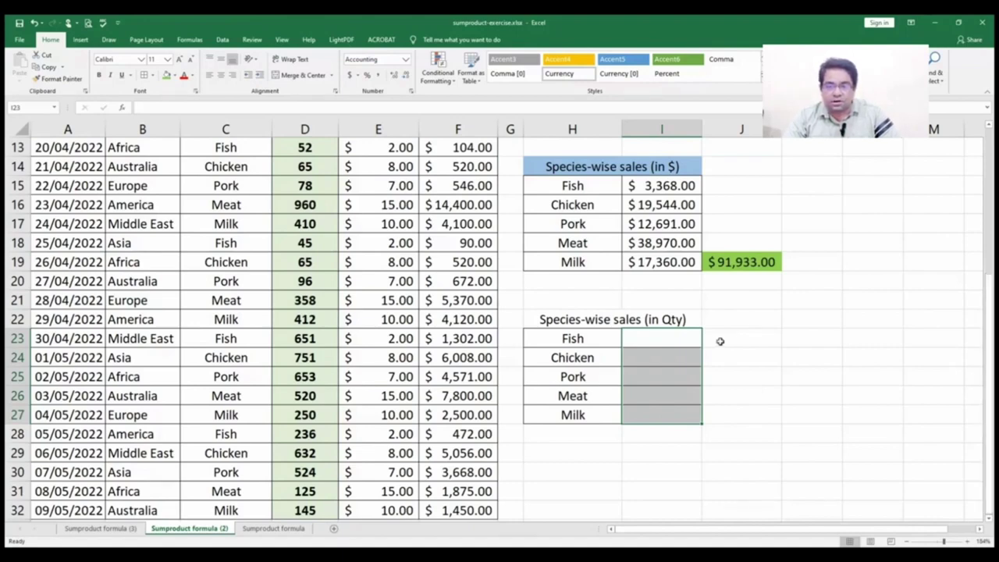
pyautogui.click(661, 264)
pyautogui.hotkey('ctrl', 'c')
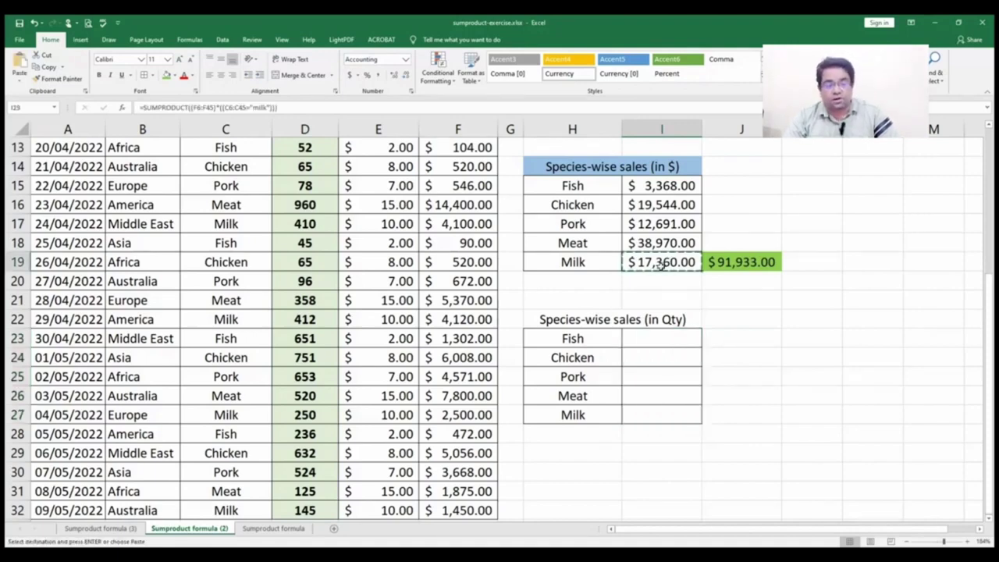
pyautogui.click(653, 341)
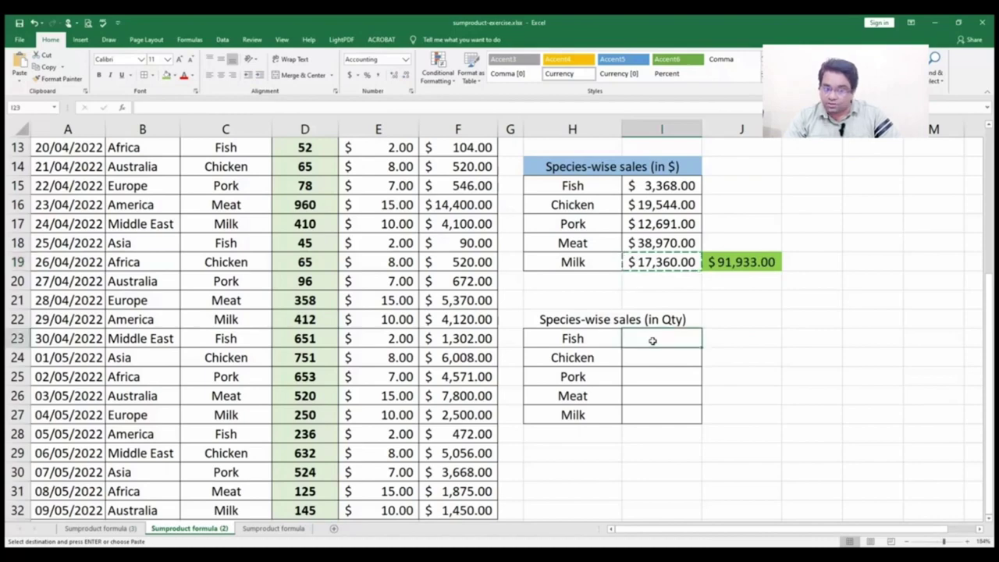
pyautogui.hotkey('ctrl', 'v')
# Change the I23 formula's ranges to D3:D49 for quantity sold and C3:C49 for product
pyautogui.doubleClick(651, 339)
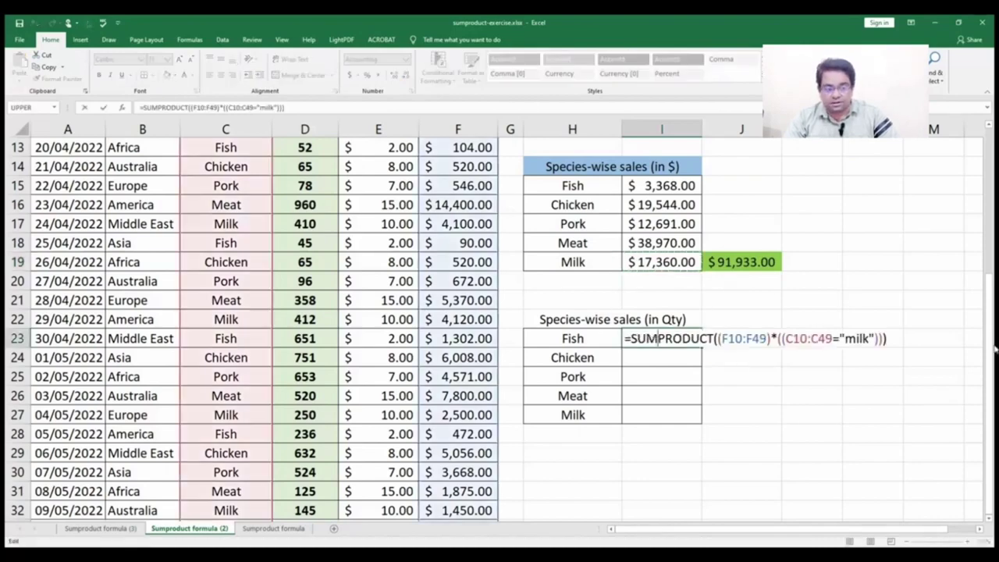
pyautogui.moveTo(993, 279); pyautogui.dragTo(993, 223)
pyautogui.moveTo(274, 319); pyautogui.dragTo(253, 187)
pyautogui.moveTo(494, 330); pyautogui.dragTo(480, 188)
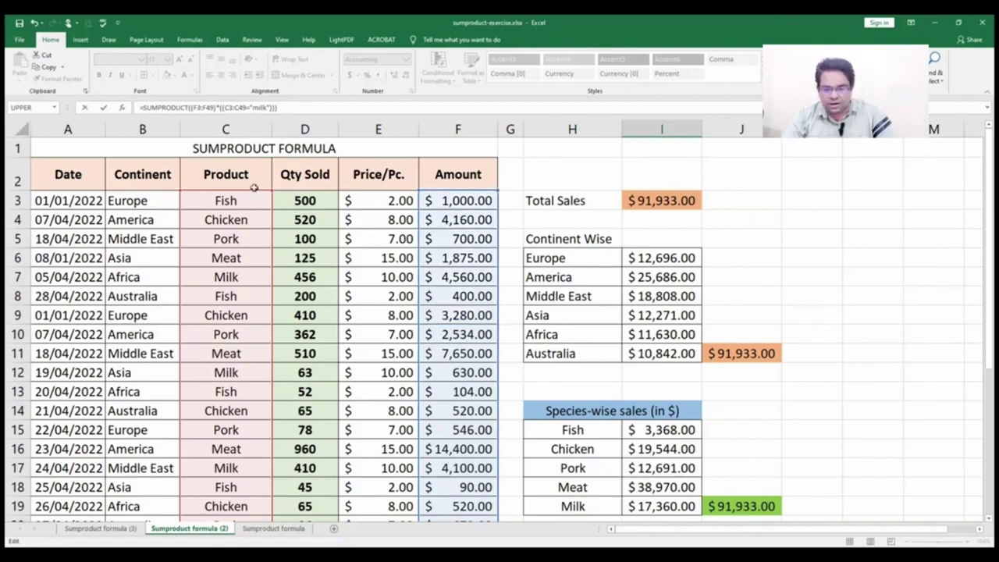
pyautogui.moveTo(254, 194); pyautogui.dragTo(255, 193)
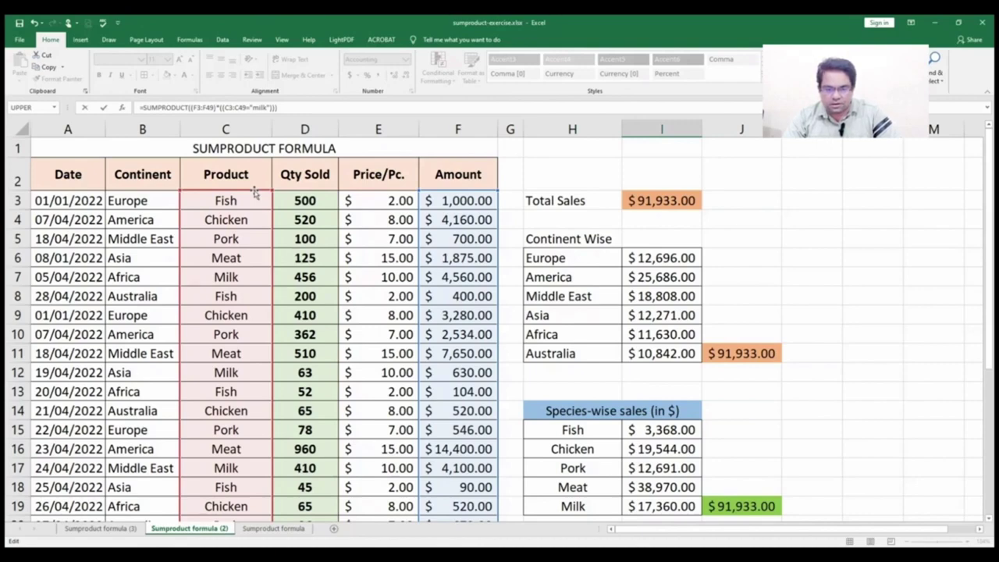
pyautogui.moveTo(479, 191); pyautogui.dragTo(308, 199)
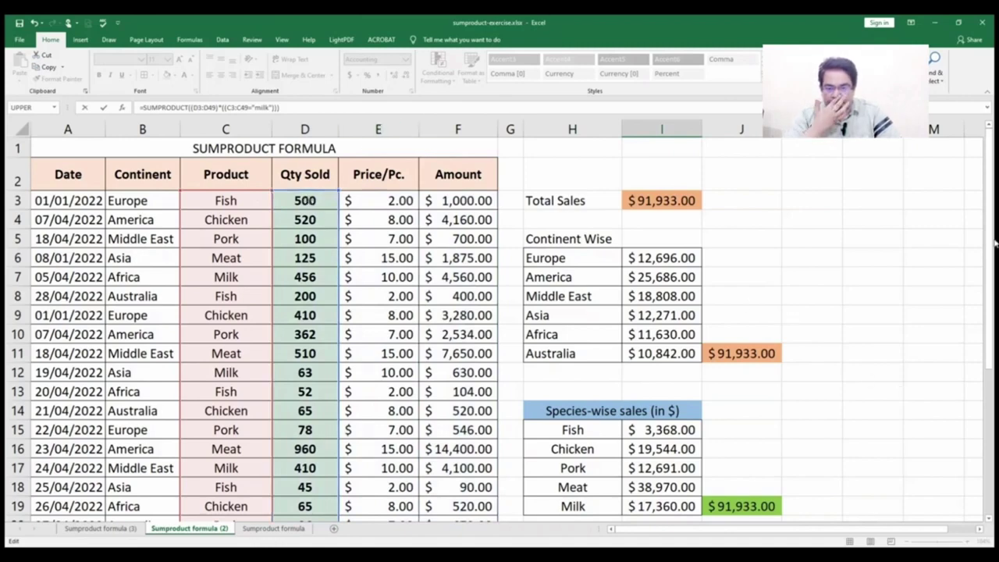
# Replace the criterion in the I23 formula with "Fish", giving =SUMPRODUCT((D3:D49)*((C3:C49="Fish")))
pyautogui.moveTo(991, 244); pyautogui.dragTo(978, 261)
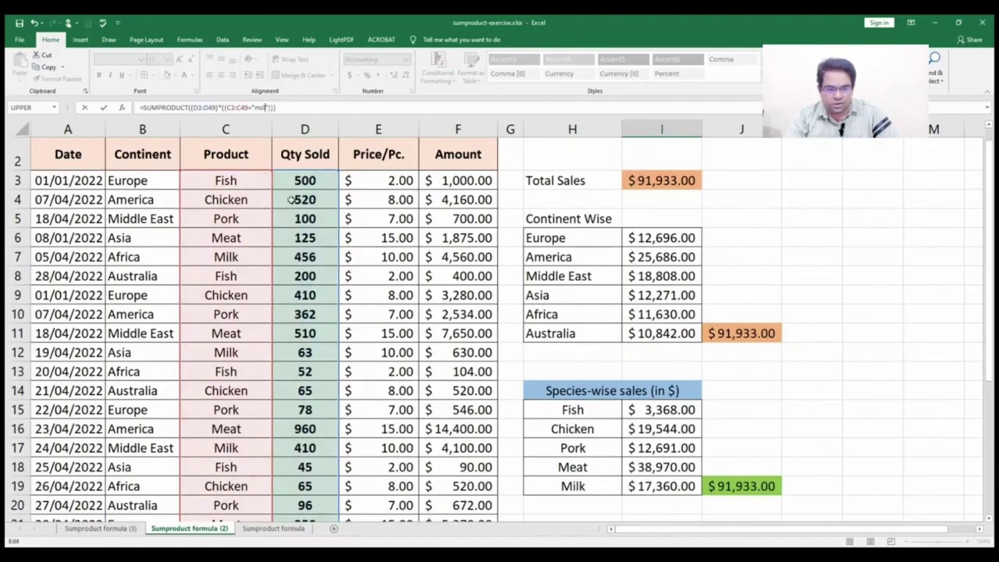
pyautogui.press('BackSpace')
pyautogui.press('BackSpace')
pyautogui.press('BackSpace')
pyautogui.write('Fish')
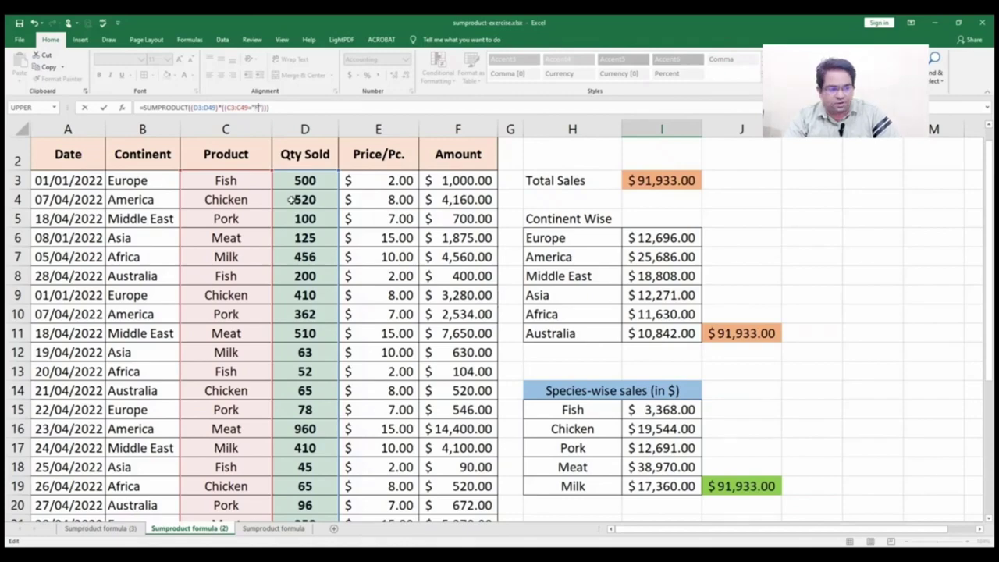
pyautogui.press('Return')
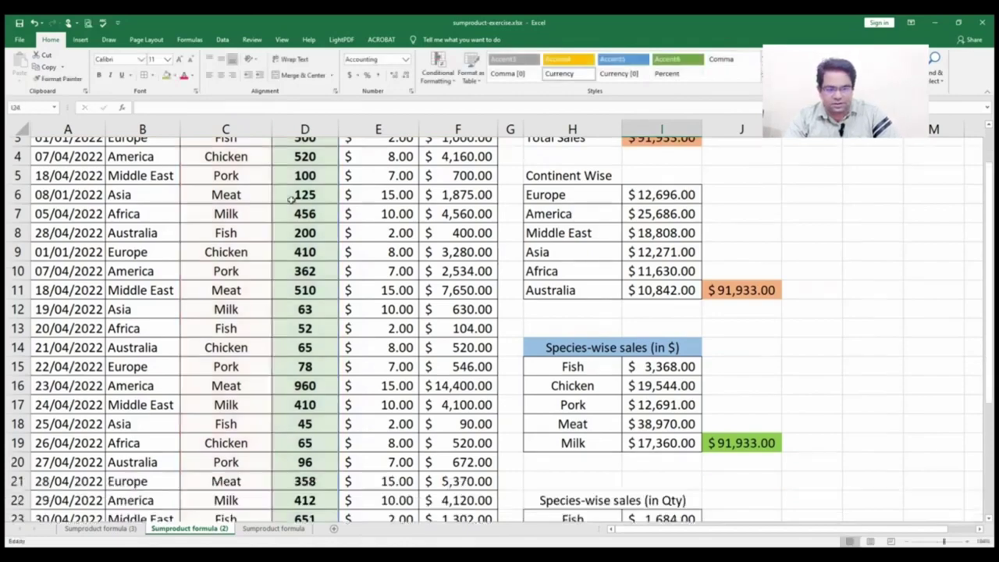
# Format the quantity cells I23:I27 as comma-style numbers with no decimal places
pyautogui.scroll(-2, 290, 202)
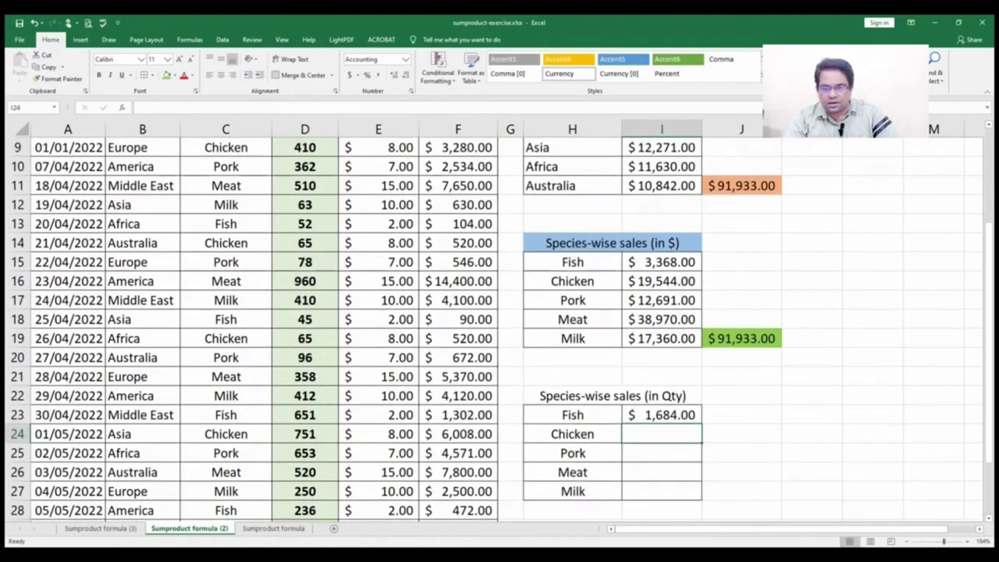
pyautogui.moveTo(647, 411); pyautogui.dragTo(645, 489)
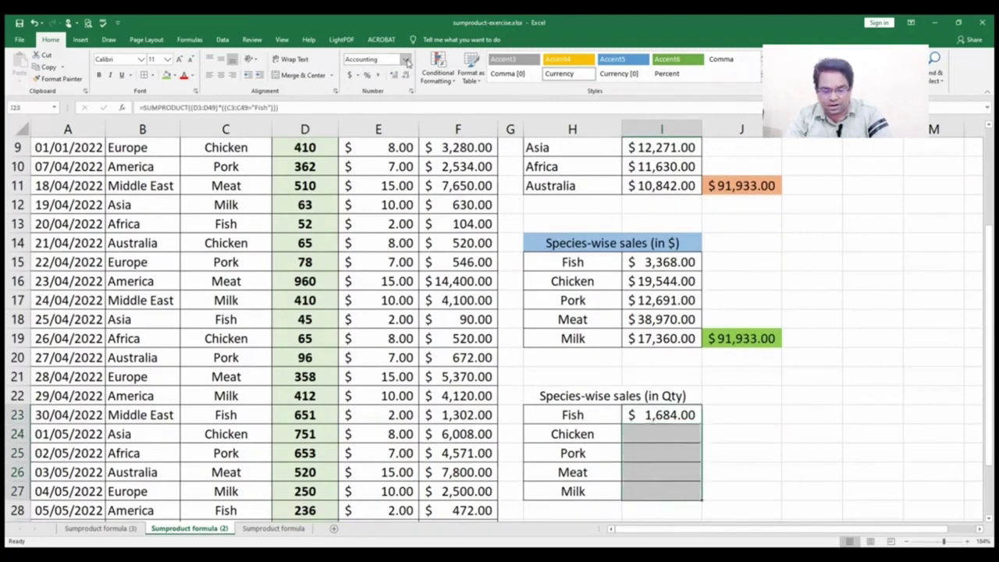
pyautogui.click(395, 110)
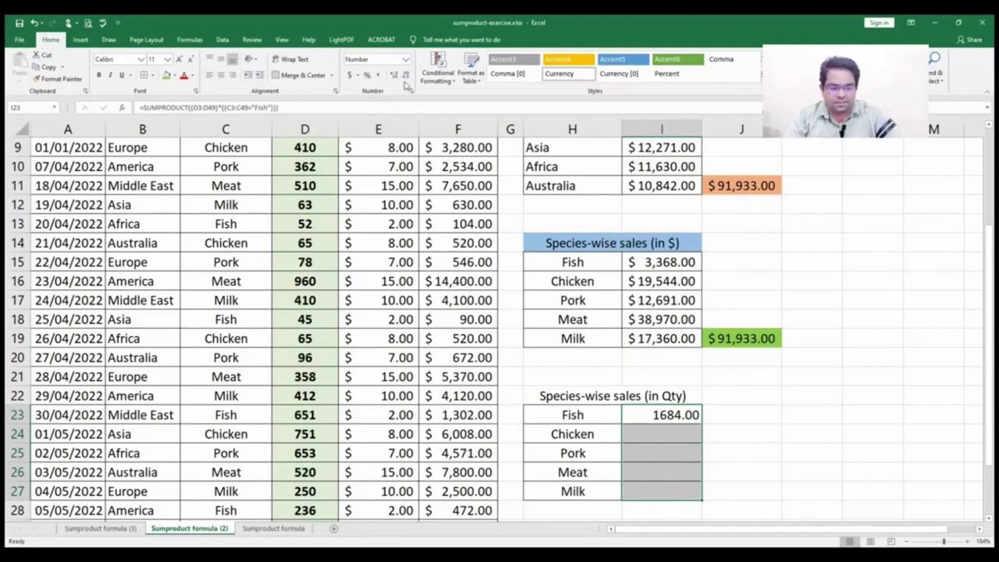
pyautogui.click(405, 76)
pyautogui.click(405, 76)
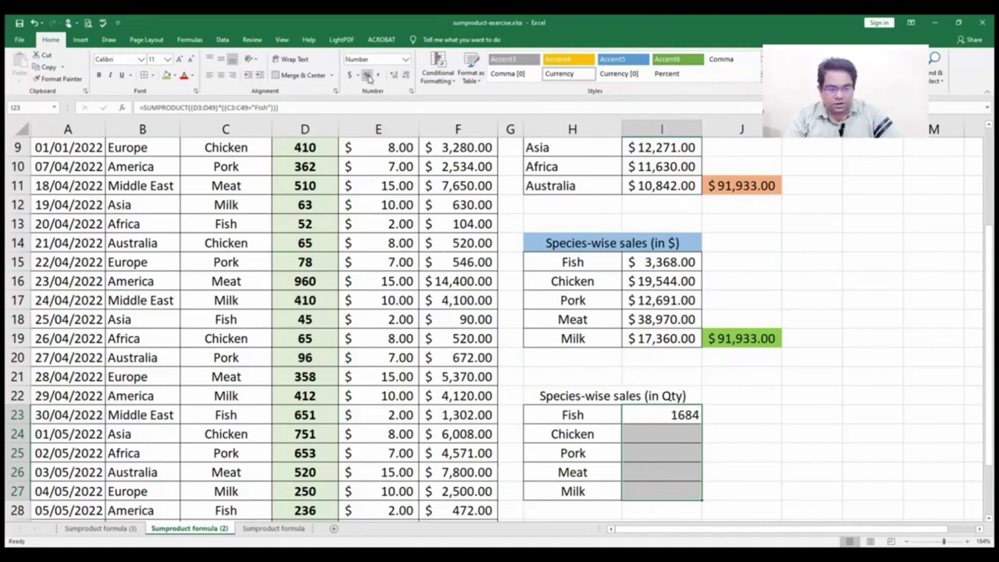
pyautogui.click(378, 75)
pyautogui.click(406, 75)
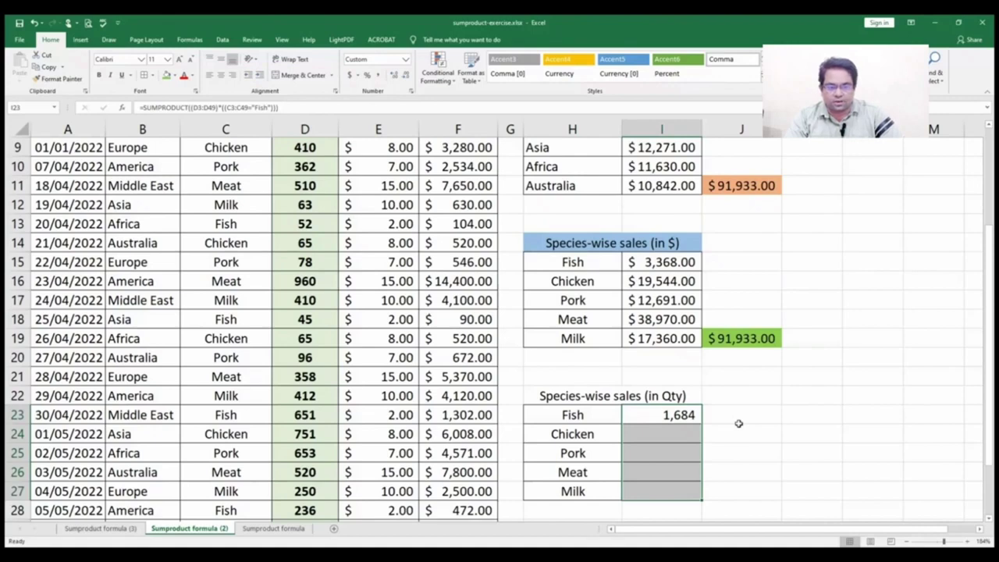
# Copy the formatting of the Fish quantity cell I23 to I24:I27 with Format Painter
pyautogui.click(687, 420)
pyautogui.hotkey('ctrl', 'c')
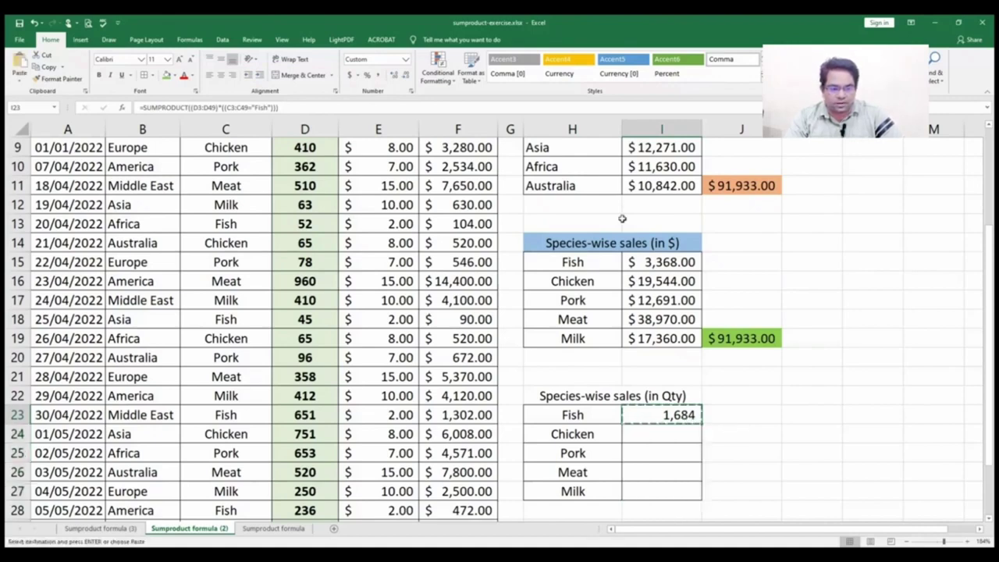
pyautogui.press('Down')
pyautogui.press('Up')
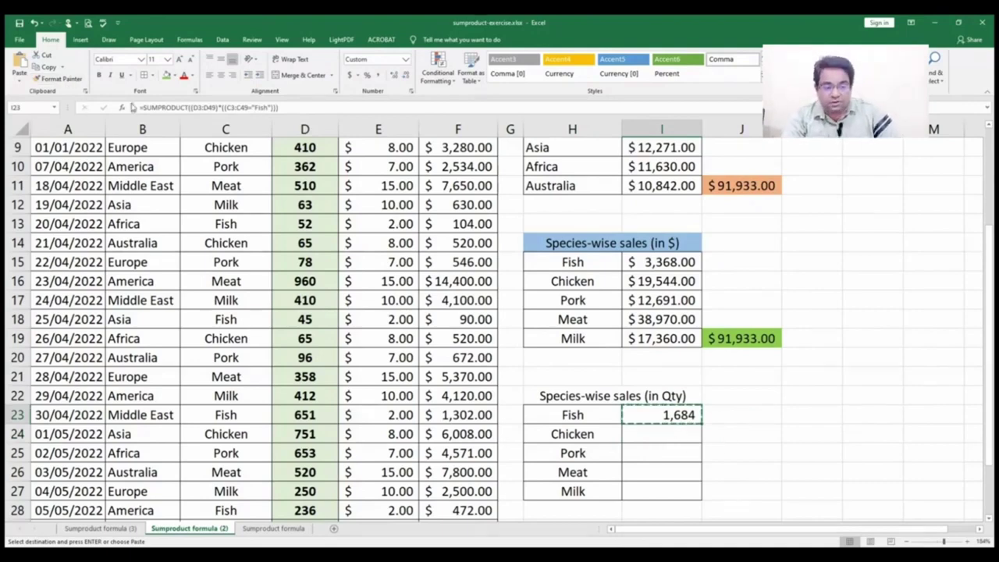
pyautogui.click(74, 81)
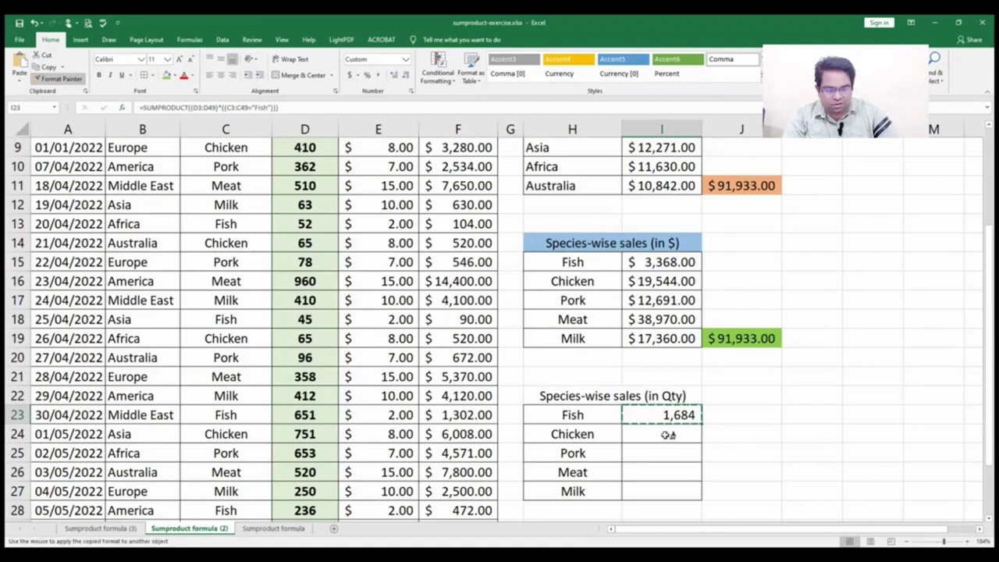
pyautogui.moveTo(664, 448); pyautogui.dragTo(664, 489)
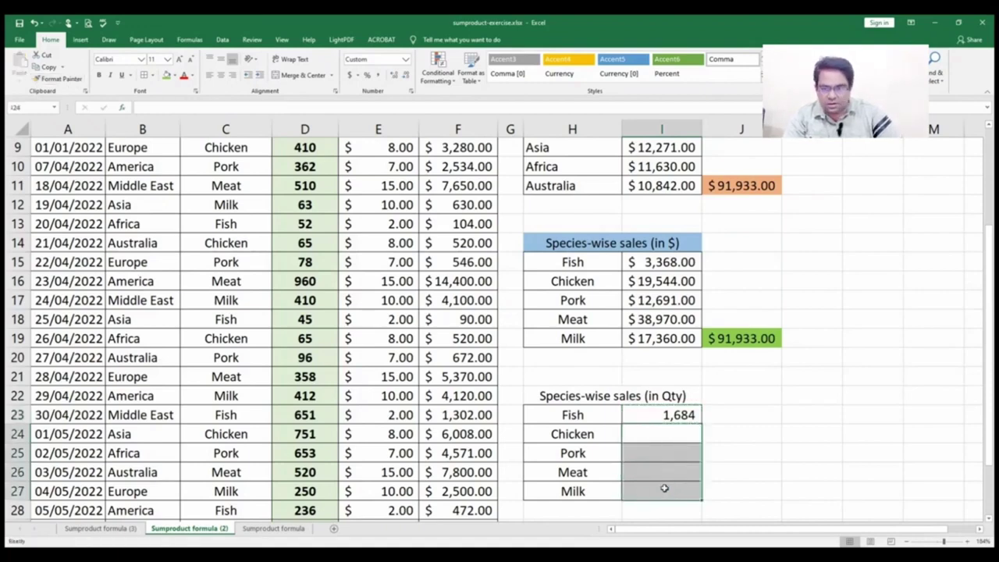
# Copy the Fish quantity formula from I23 to the Chicken cell I24
pyautogui.click(672, 415)
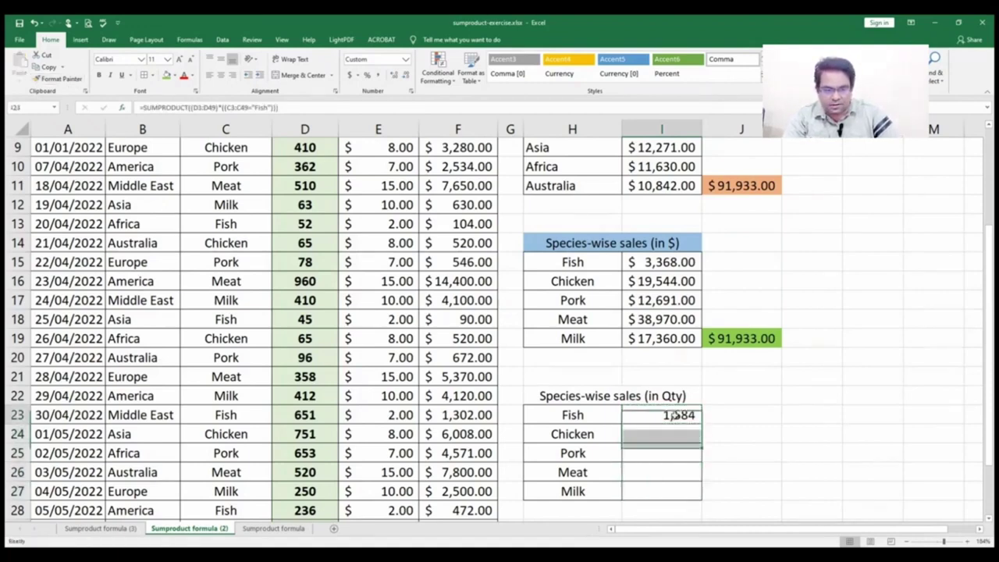
pyautogui.hotkey('ctrl', 'c')
pyautogui.hotkey('ctrl', 'v')
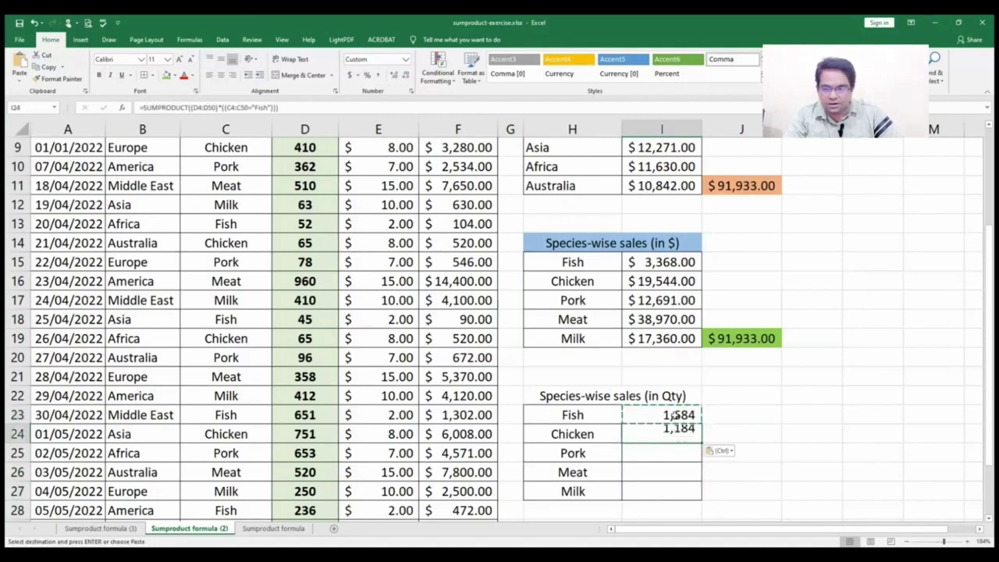
# Extend the I24 formula's ranges up to the first data row, making them D3:D50 and C3:C50
pyautogui.scroll(3, 992, 332)
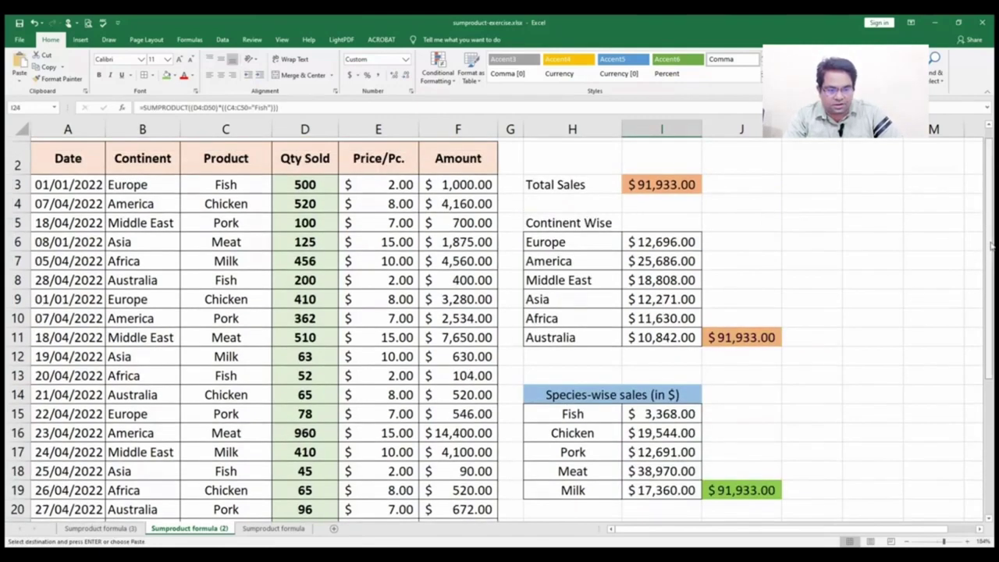
pyautogui.click(940, 544)
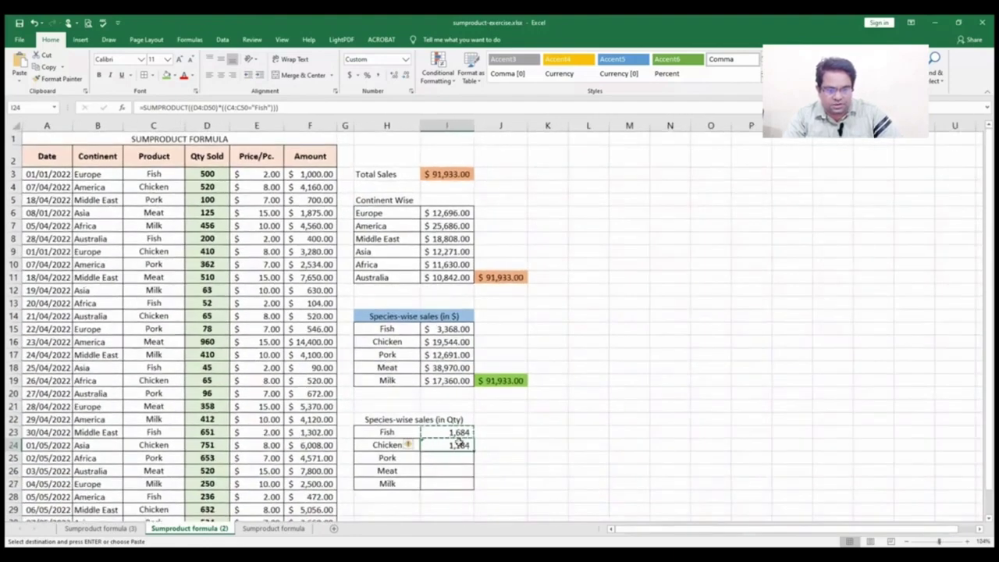
pyautogui.doubleClick(459, 444)
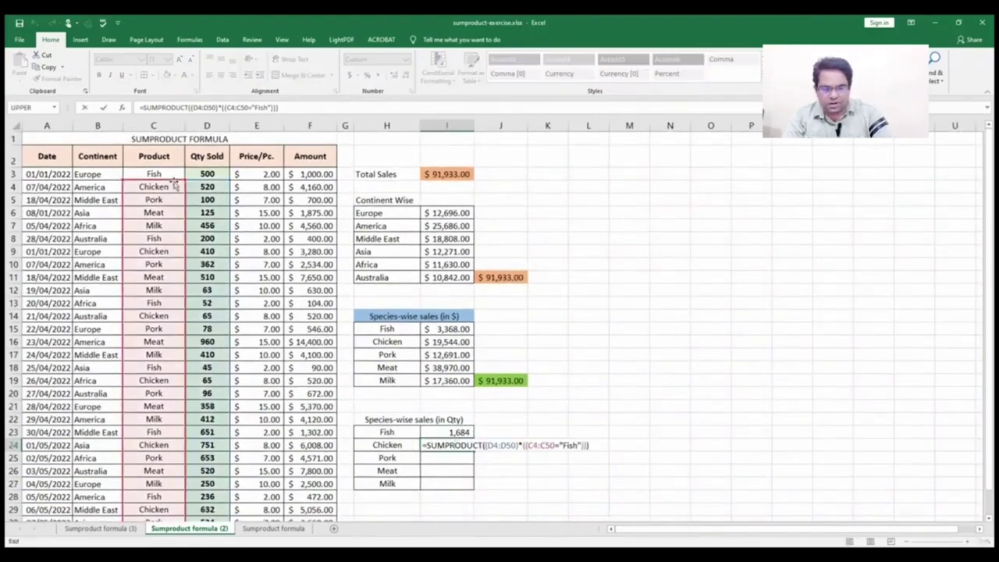
pyautogui.moveTo(184, 175); pyautogui.dragTo(183, 173)
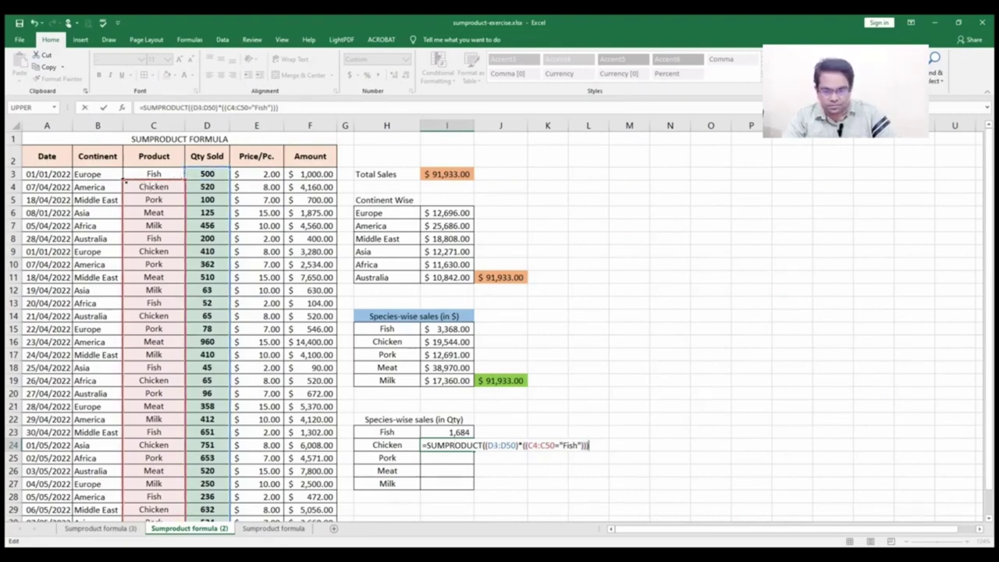
pyautogui.moveTo(125, 180); pyautogui.dragTo(125, 170)
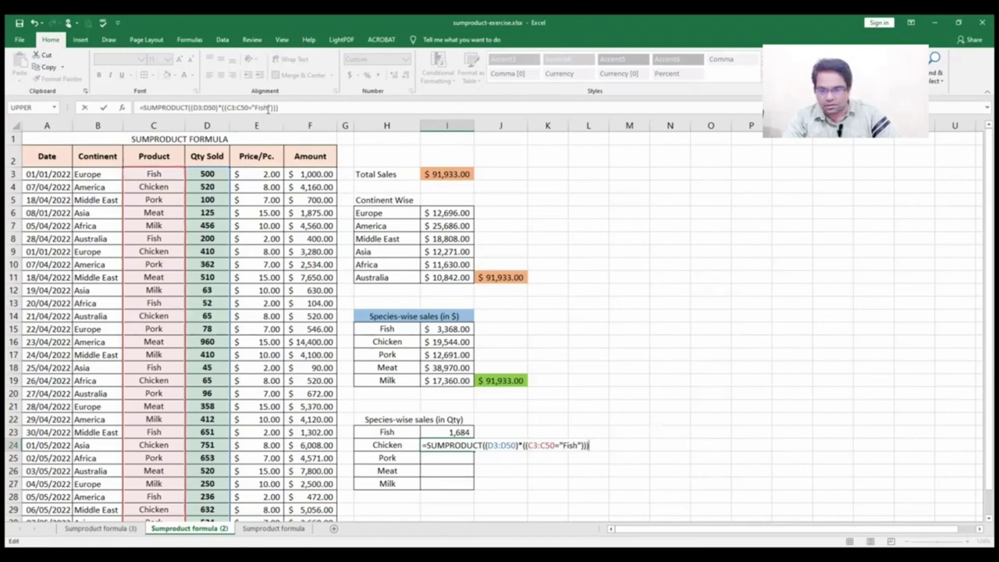
# Replace the criterion in the I24 formula with "Chicken", giving =SUMPRODUCT((D3:D50)*((C3:C50="Chicken")))
pyautogui.click(268, 108)
pyautogui.press('BackSpace')
pyautogui.press('BackSpace')
pyautogui.press('BackSpace')
pyautogui.press('BackSpace')
pyautogui.write('C')
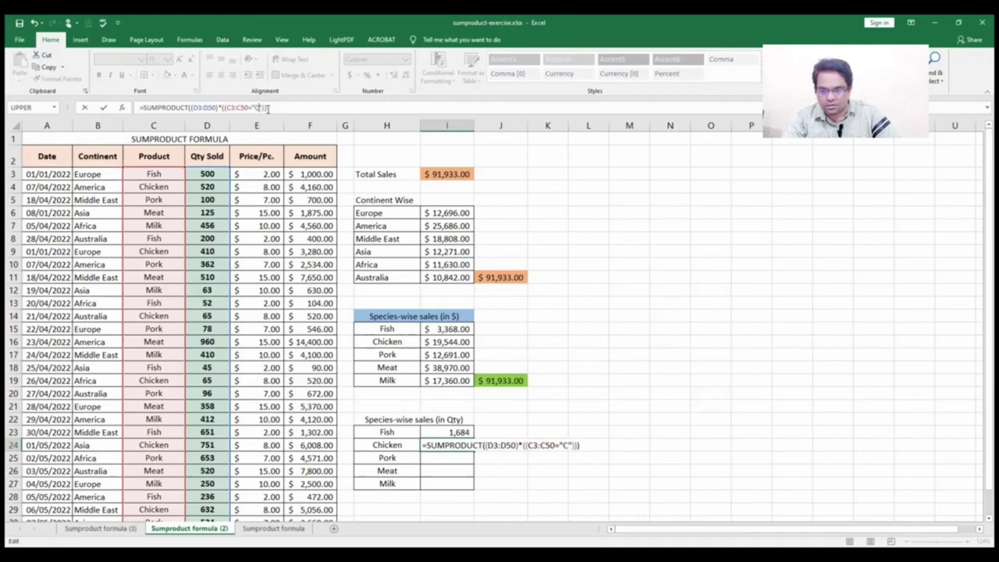
pyautogui.write('hicken')
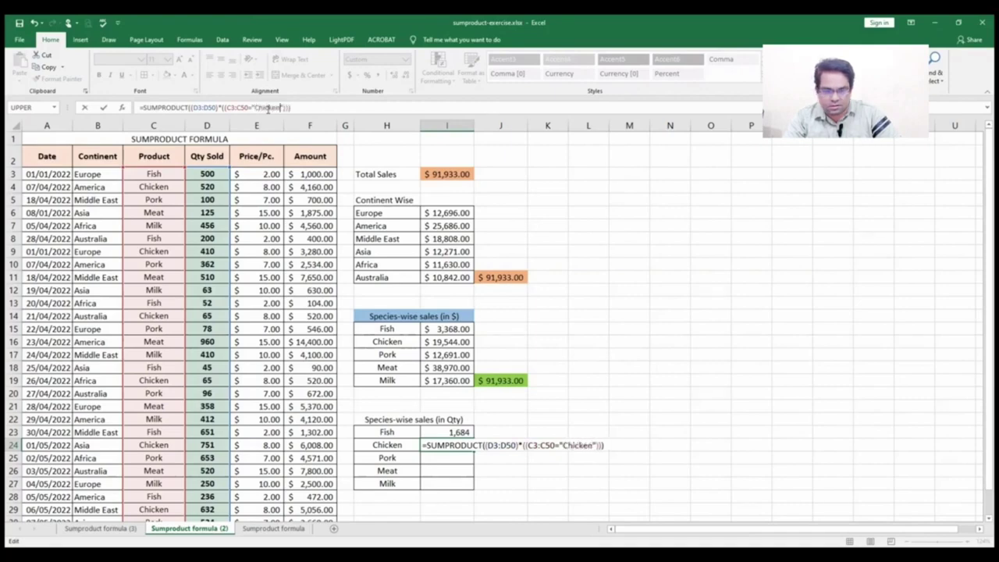
pyautogui.press('Return')
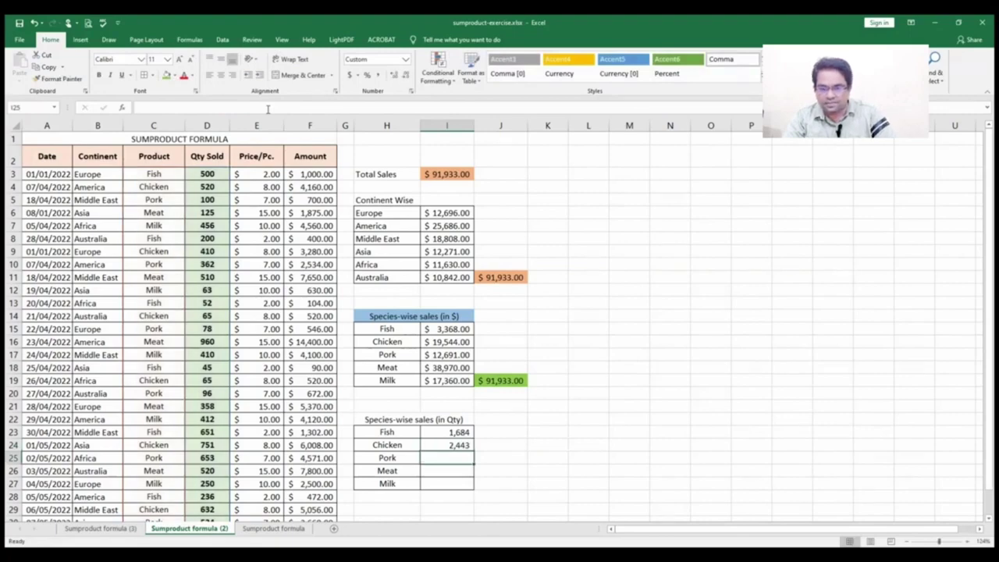
# Copy the Chicken quantity formula from I24 to the Pork cell I25
pyautogui.press('Up')
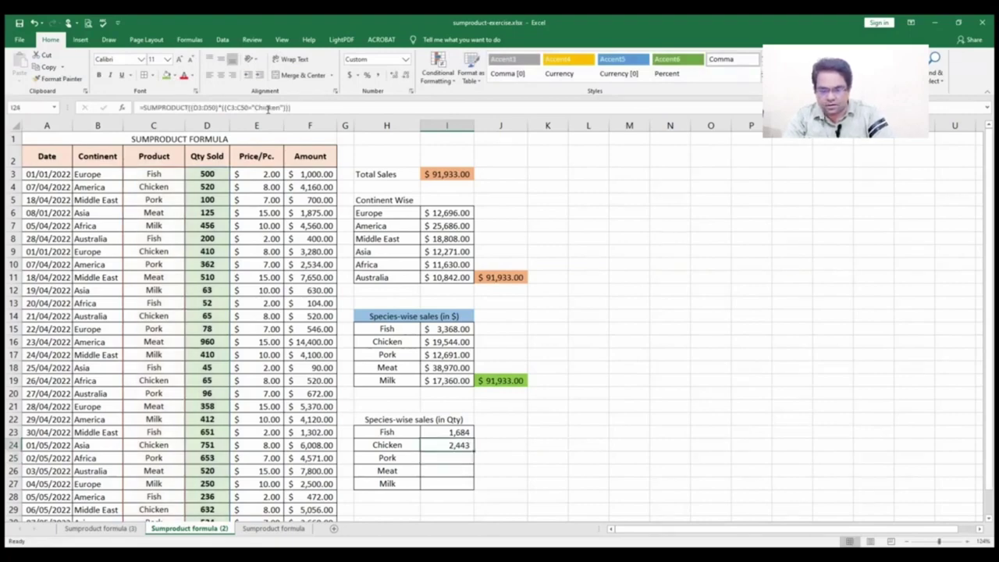
pyautogui.hotkey('ctrl', 'c')
pyautogui.press('Down')
pyautogui.hotkey('ctrl', 'v')
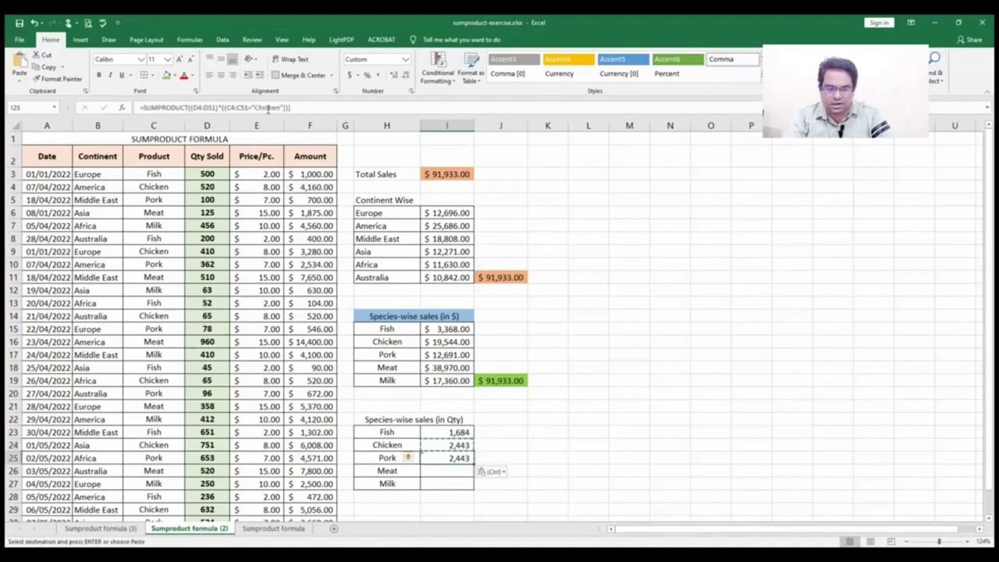
# Replace the criterion "Chicken" with "Pork" in the Pork quantity formula in I25
pyautogui.click(280, 109)
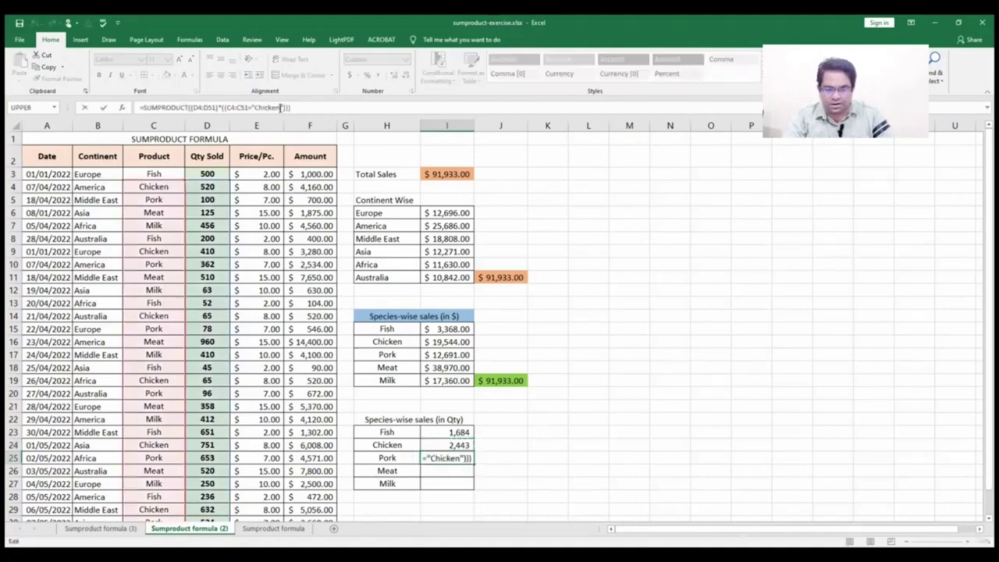
pyautogui.press('BackSpace')
pyautogui.press('BackSpace')
pyautogui.press('BackSpace')
pyautogui.press('BackSpace')
pyautogui.press('BackSpace')
pyautogui.press('BackSpace')
pyautogui.press('BackSpace')
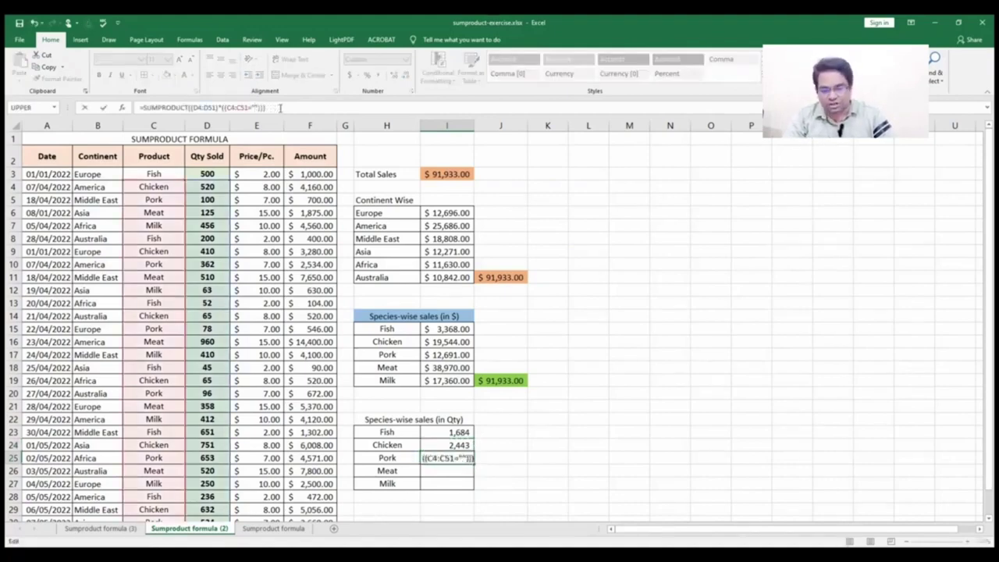
pyautogui.write('Po')
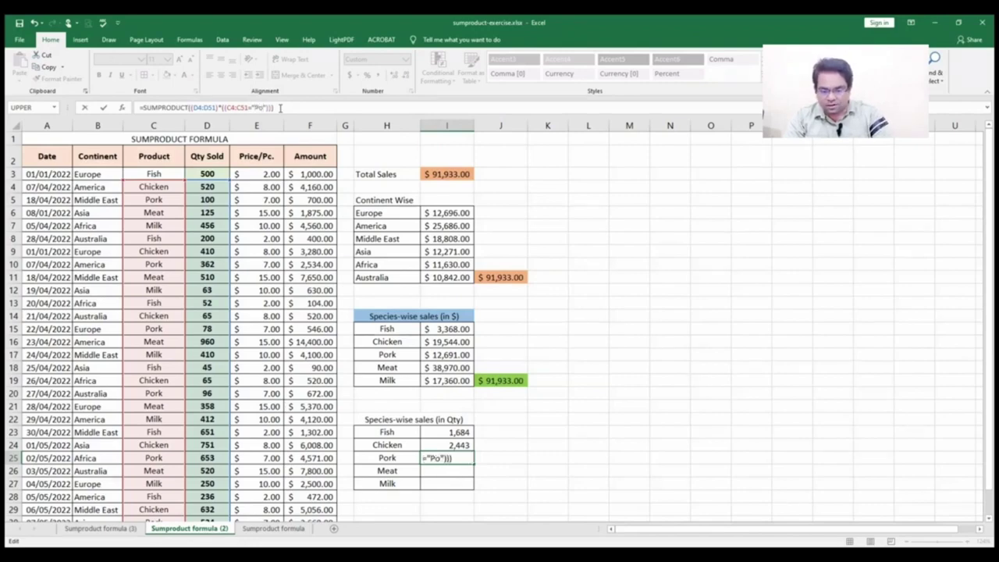
pyautogui.write('rk')
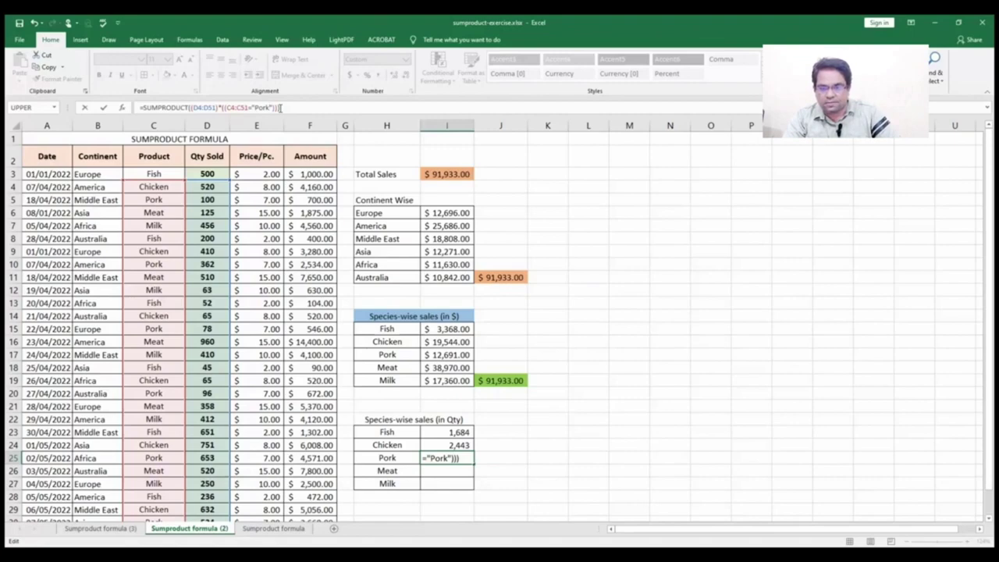
pyautogui.press('Return')
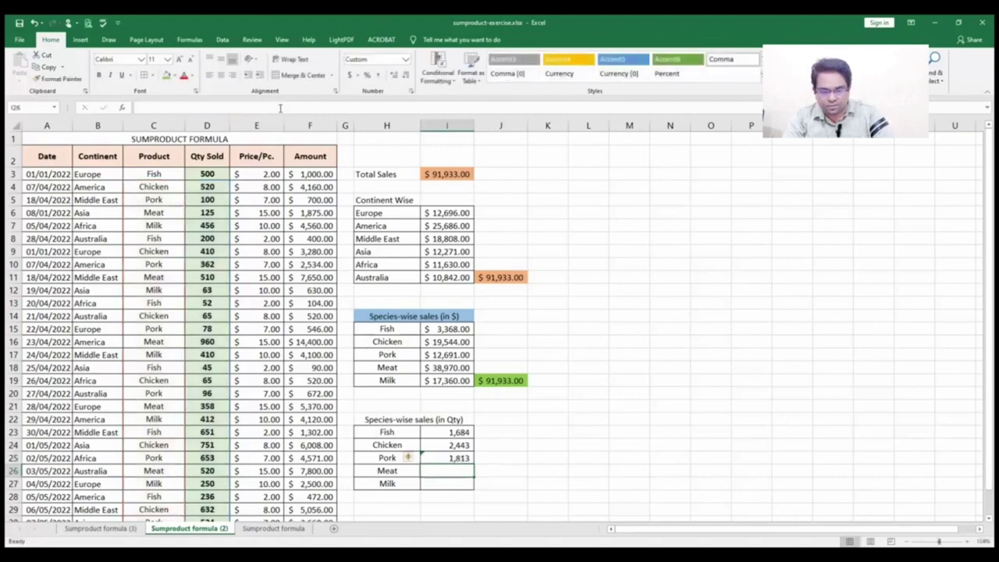
# Extend the I25 formula's ranges up to the first data row, making them D3:D51 and C3:C51
pyautogui.press('Up')
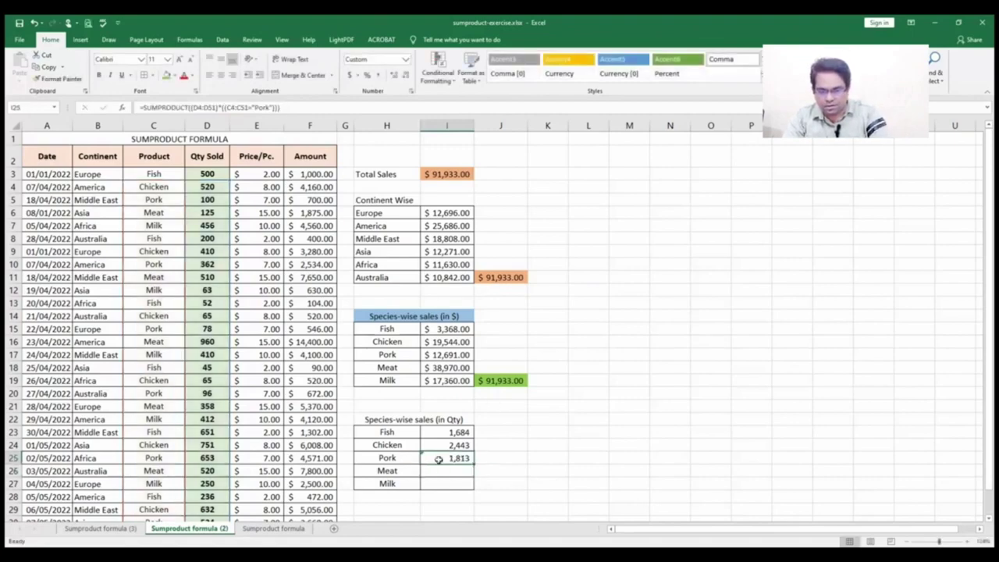
pyautogui.doubleClick(438, 459)
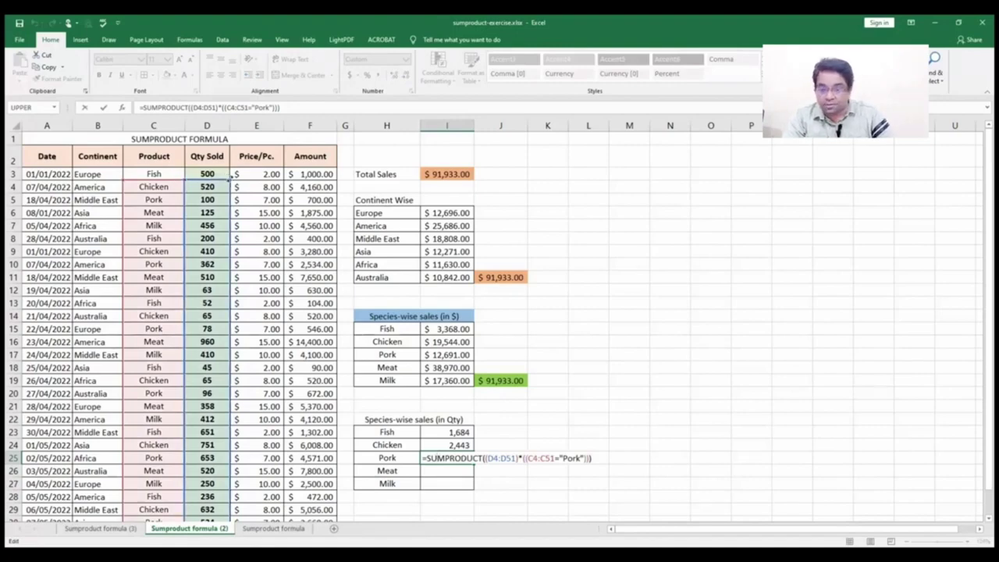
pyautogui.moveTo(231, 179); pyautogui.dragTo(229, 170)
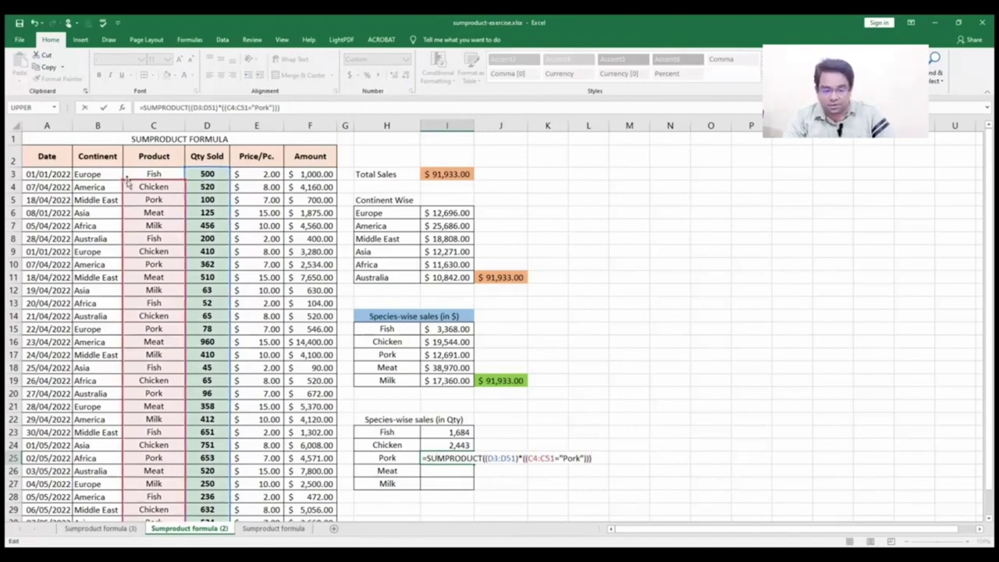
pyautogui.moveTo(121, 176); pyautogui.dragTo(123, 170)
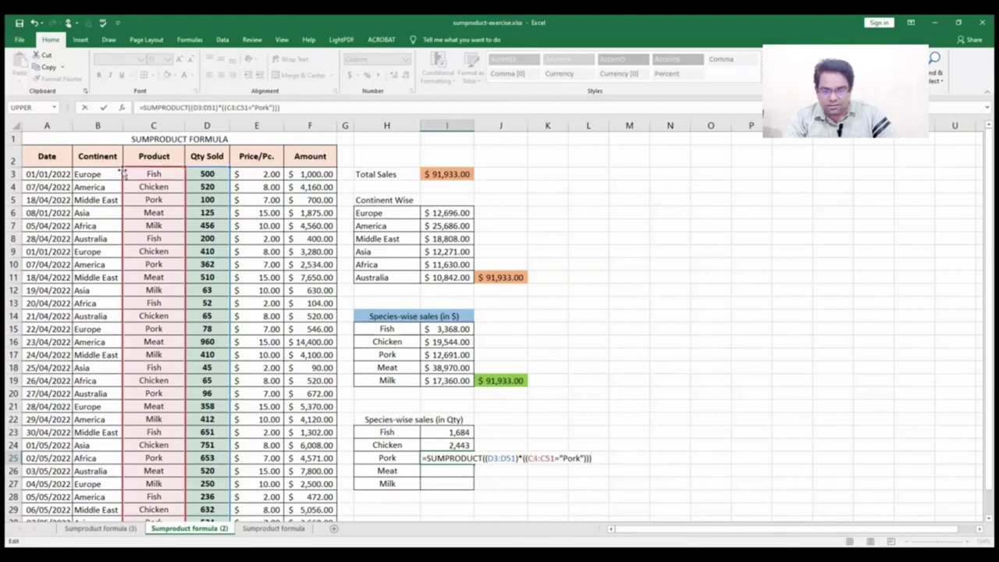
pyautogui.press('Return')
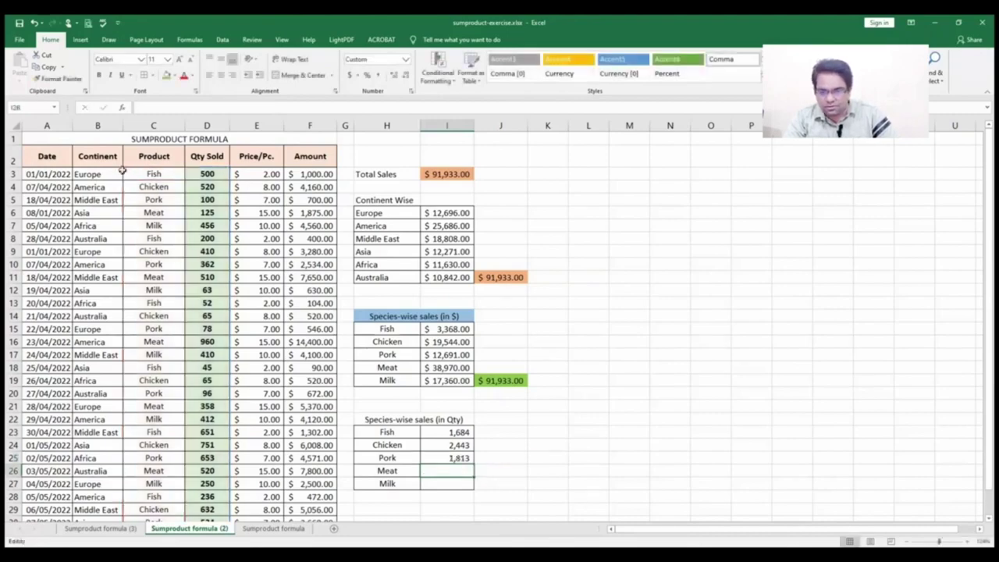
# Copy the Pork quantity formula from I25 to the Meat cell I26
pyautogui.press('Up')
pyautogui.hotkey('ctrl', 'c')
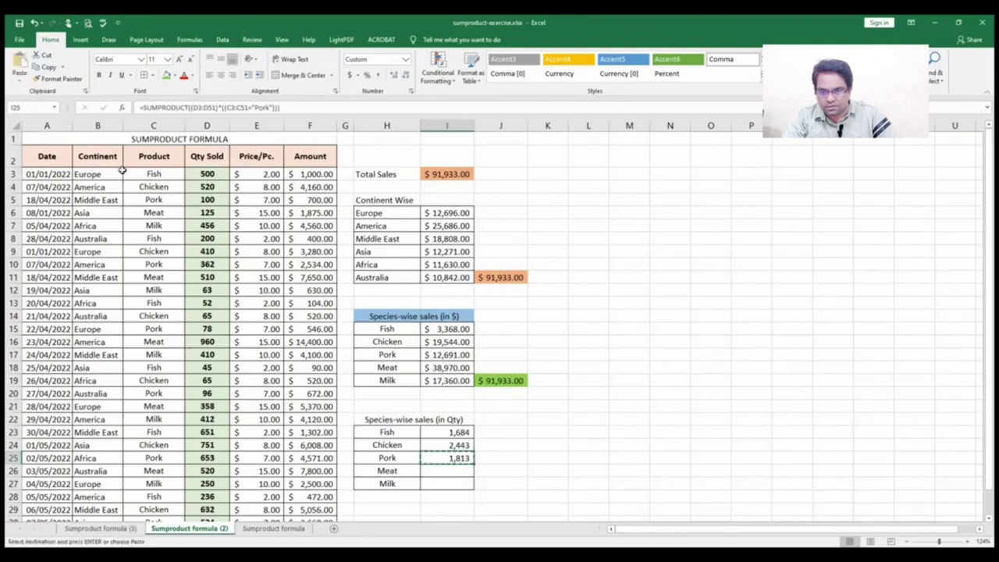
pyautogui.press('Down')
pyautogui.hotkey('ctrl', 'v')
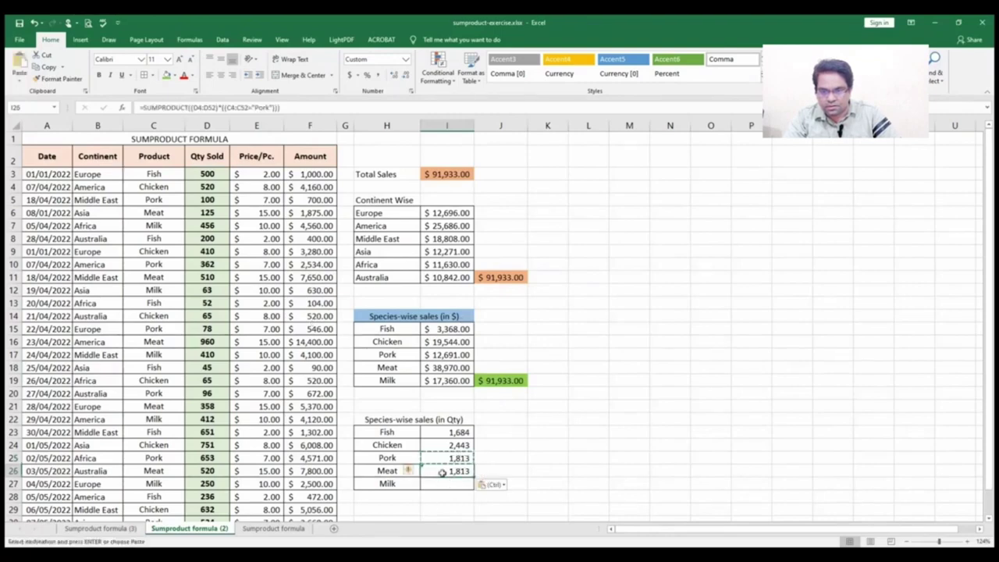
# Extend the I26 formula's ranges up to the first data row, making them D3:D52 and C3:C52
pyautogui.doubleClick(437, 473)
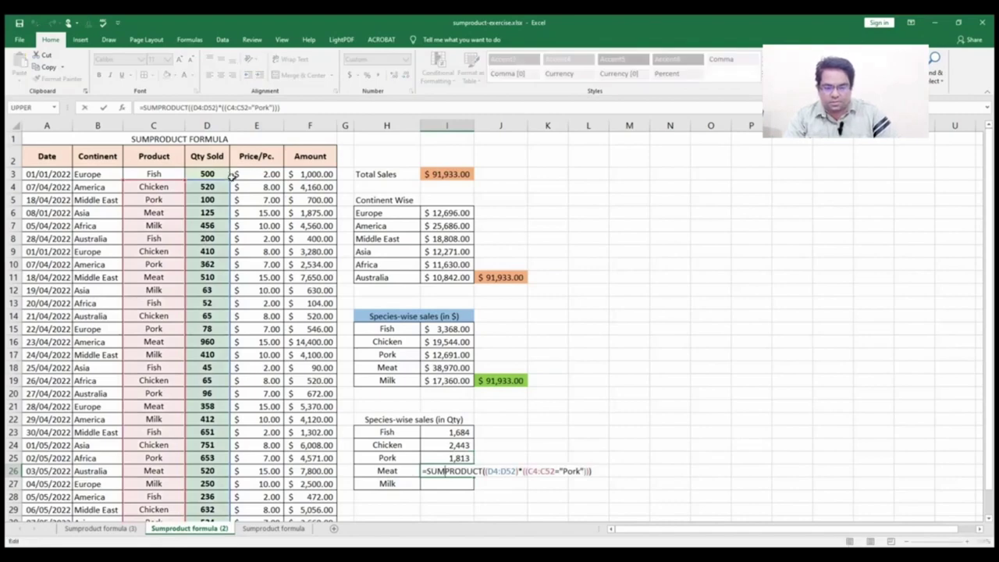
pyautogui.moveTo(227, 181); pyautogui.dragTo(227, 169)
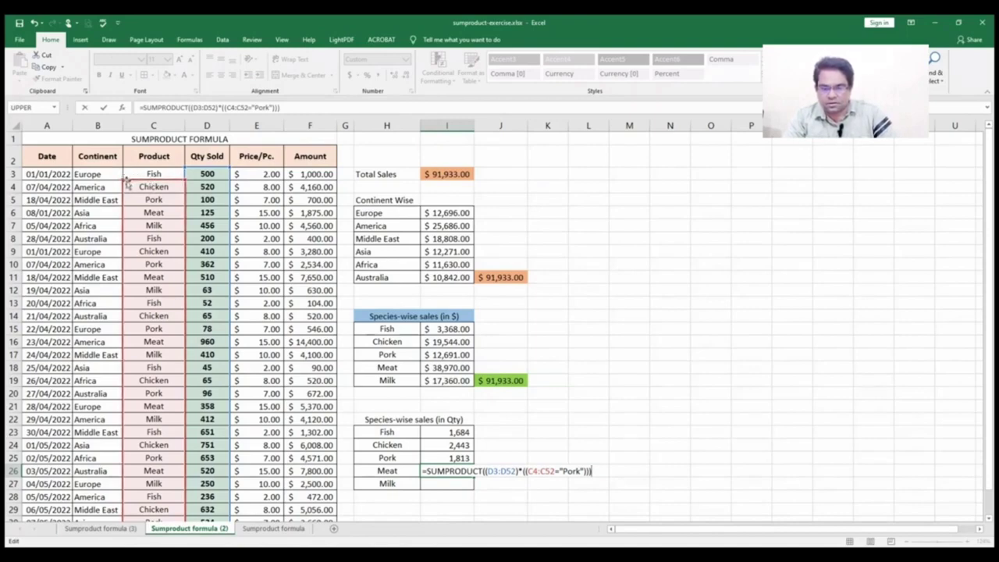
pyautogui.moveTo(125, 180); pyautogui.dragTo(125, 167)
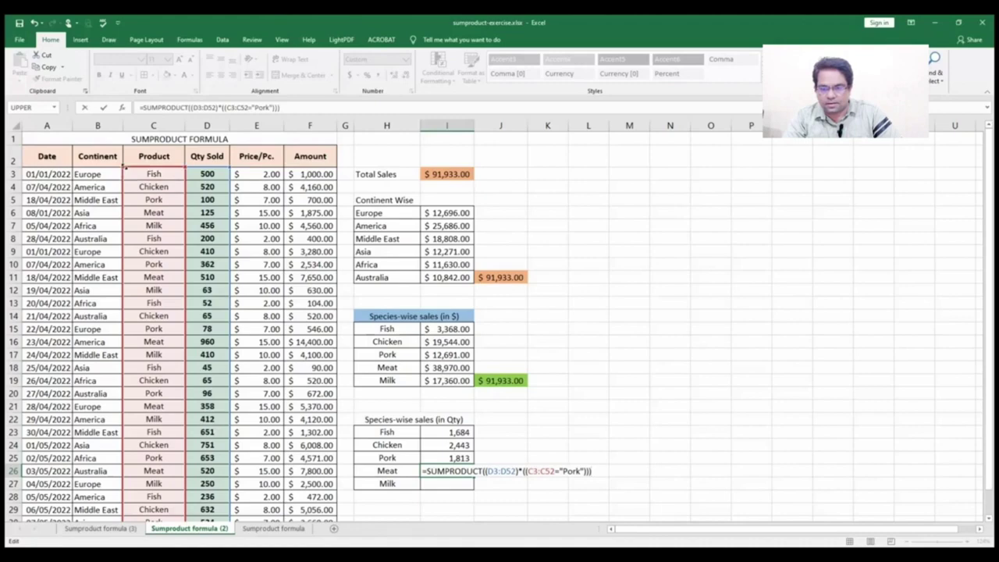
pyautogui.press('Return')
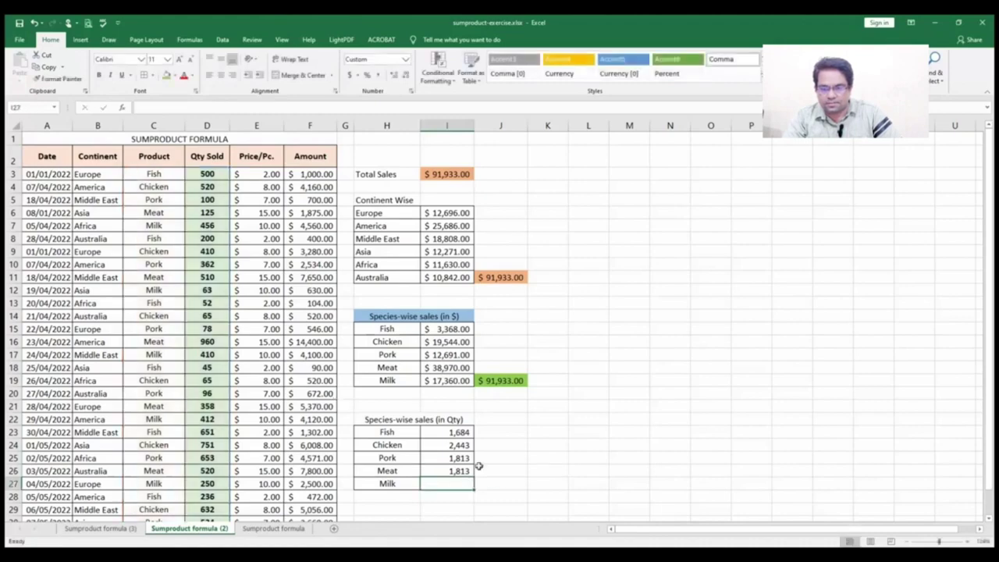
# Replace the criterion in the I26 formula with "meat", giving =SUMPRODUCT((D3:D52)*((C3:C52="meat")))
pyautogui.click(469, 470)
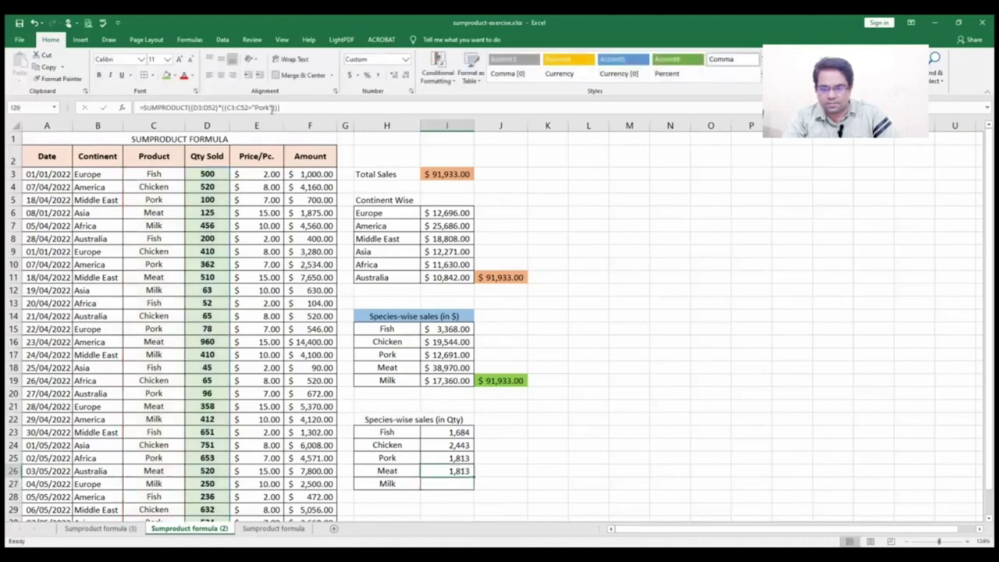
pyautogui.click(270, 108)
pyautogui.doubleClick(264, 108)
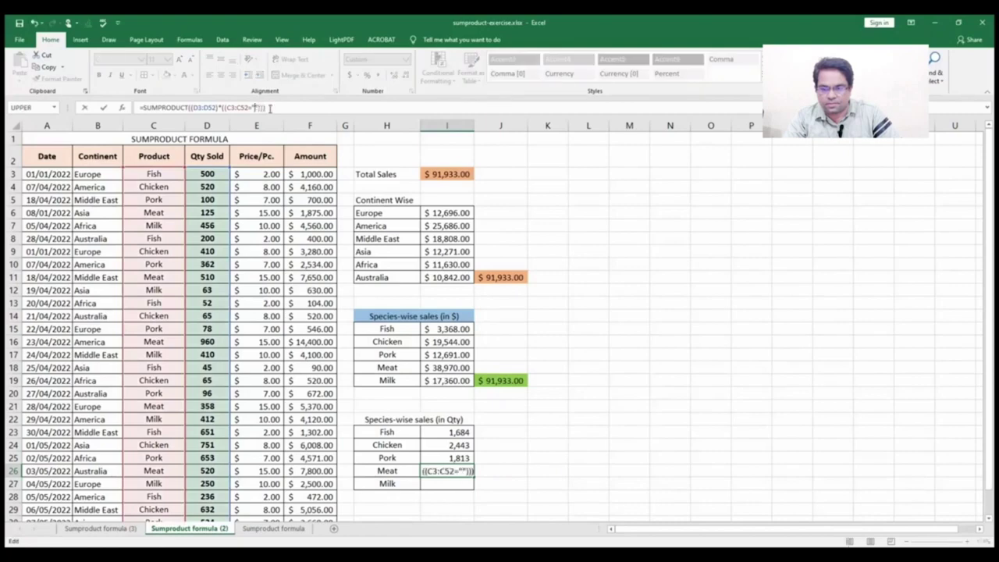
pyautogui.write('meat')
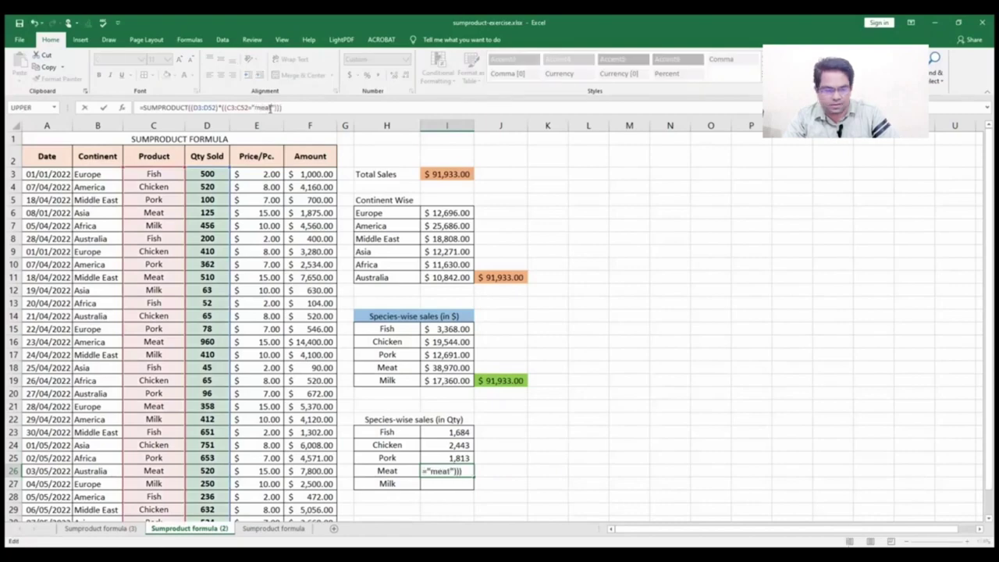
pyautogui.press('Return')
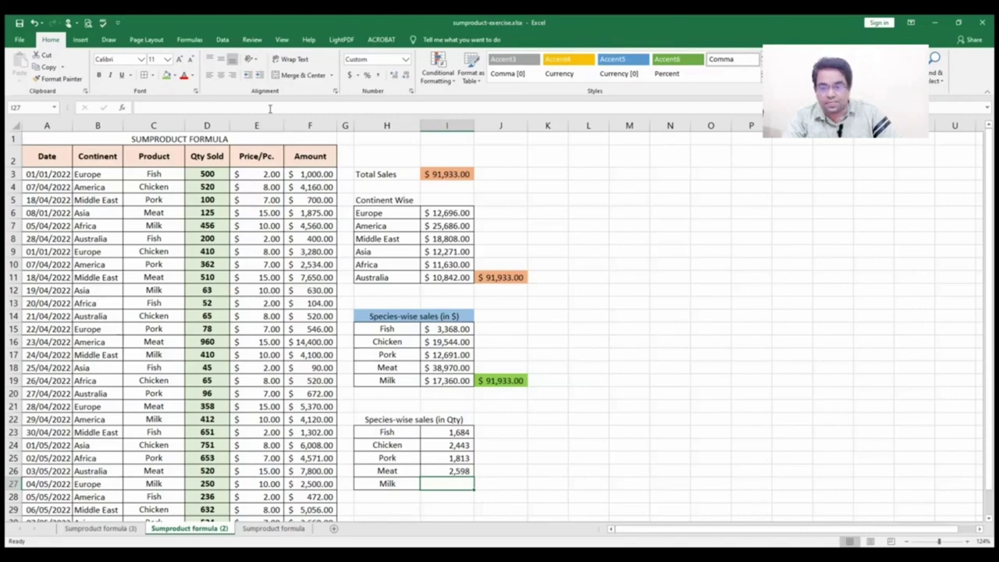
# Copy the Meat quantity formula from I26 to the Milk cell I27
pyautogui.press('Up')
pyautogui.hotkey('ctrl', 'c')
pyautogui.press('Down')
pyautogui.hotkey('ctrl', 'v')
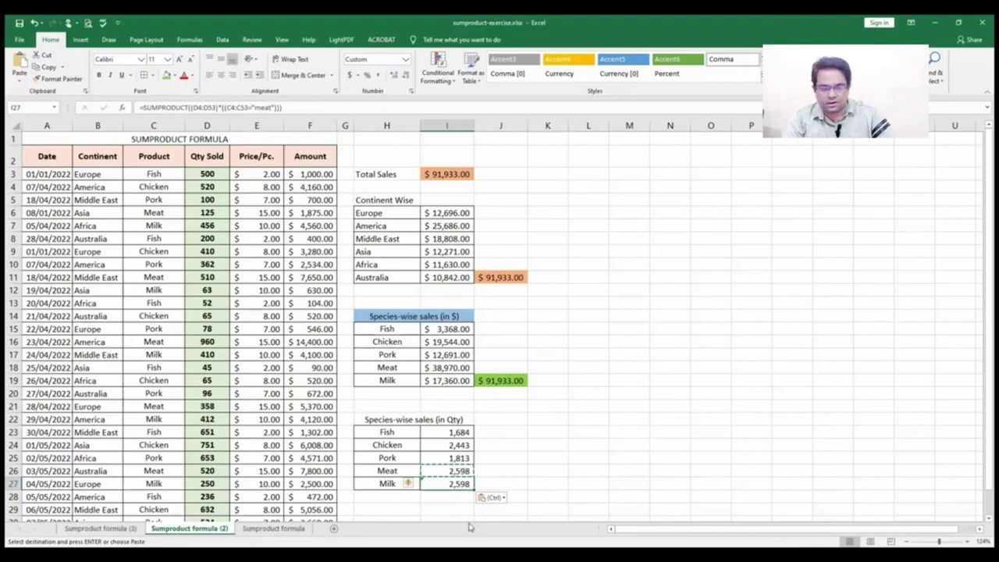
# Extend the I27 formula's ranges up to the first data row, making them D3:D53 and C3:C53
pyautogui.doubleClick(455, 484)
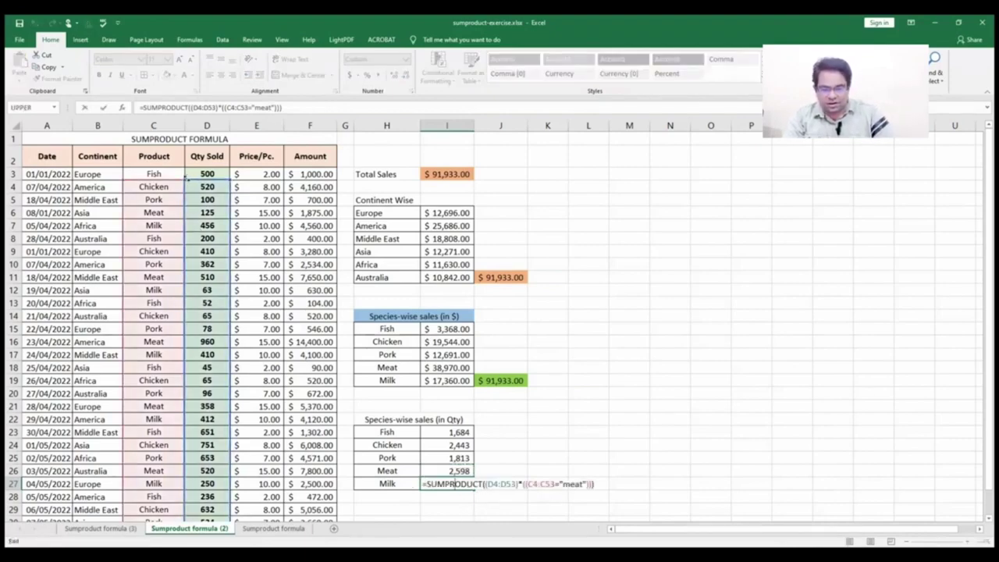
pyautogui.moveTo(184, 180); pyautogui.dragTo(185, 169)
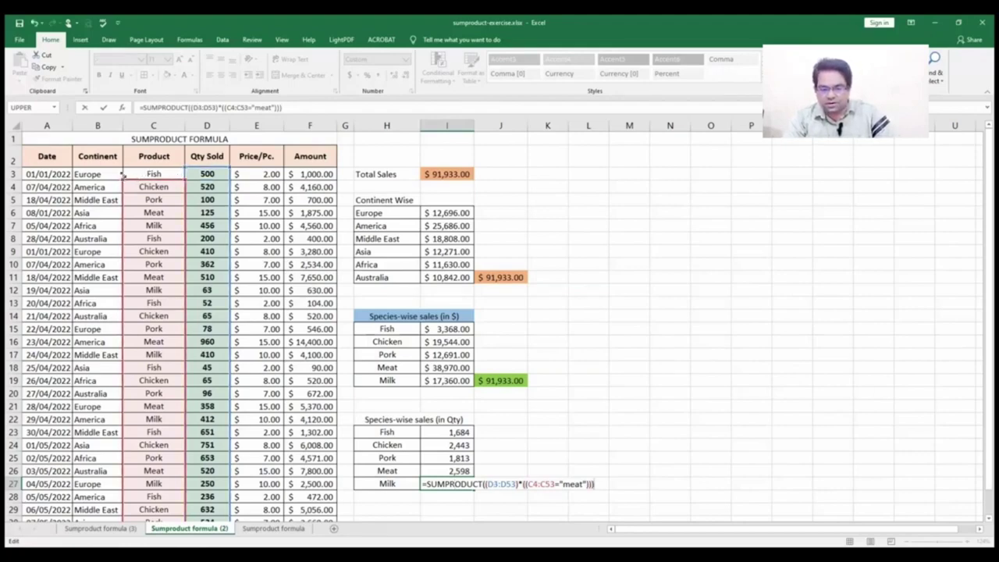
pyautogui.moveTo(122, 175); pyautogui.dragTo(124, 170)
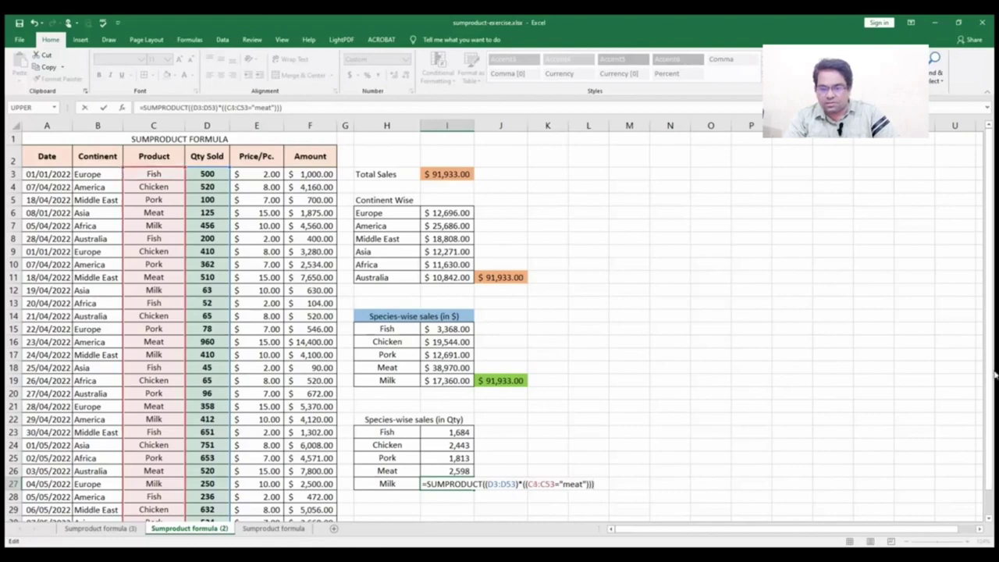
pyautogui.press('Return')
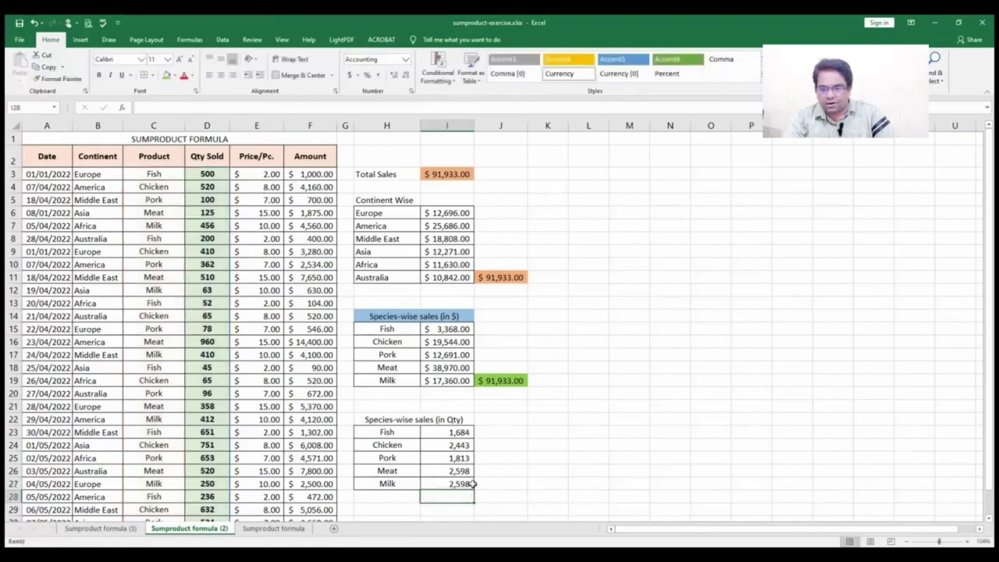
# Replace the criterion in the I27 formula with "milk", giving =SUMPRODUCT((D3:D53)*((C3:C53="milk")))
pyautogui.click(469, 484)
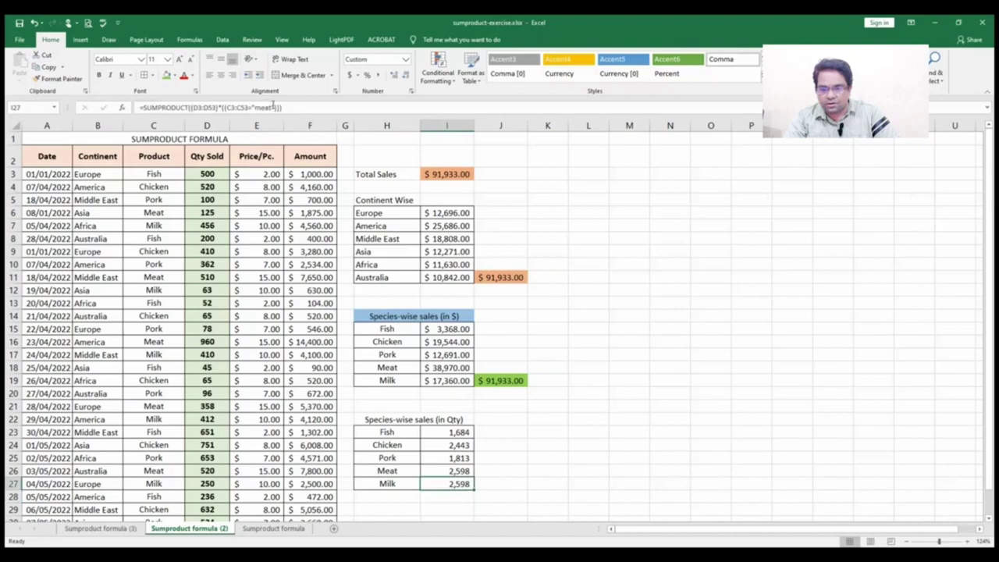
pyautogui.click(273, 105)
pyautogui.press('BackSpace')
pyautogui.press('BackSpace')
pyautogui.press('BackSpace')
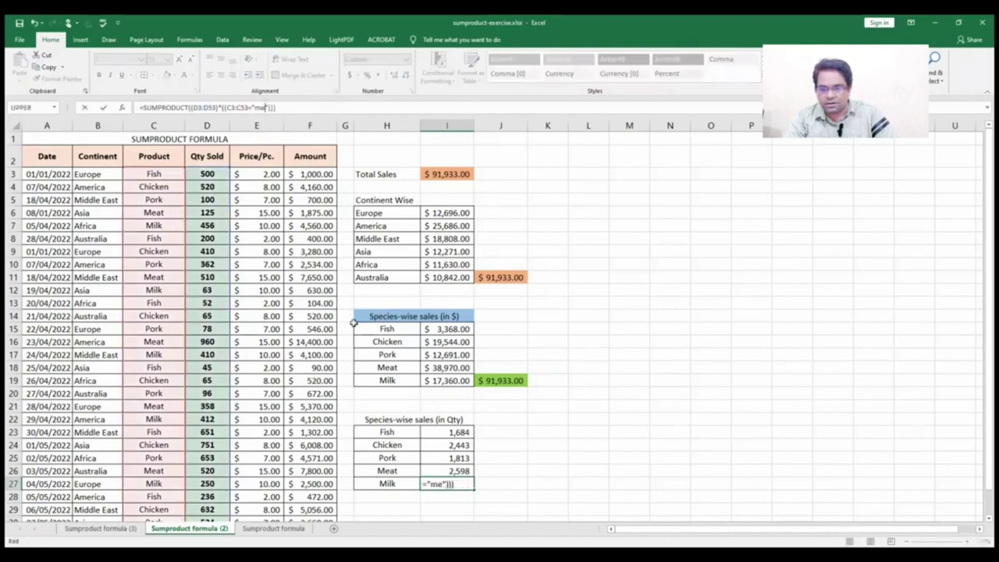
pyautogui.write('ilk')
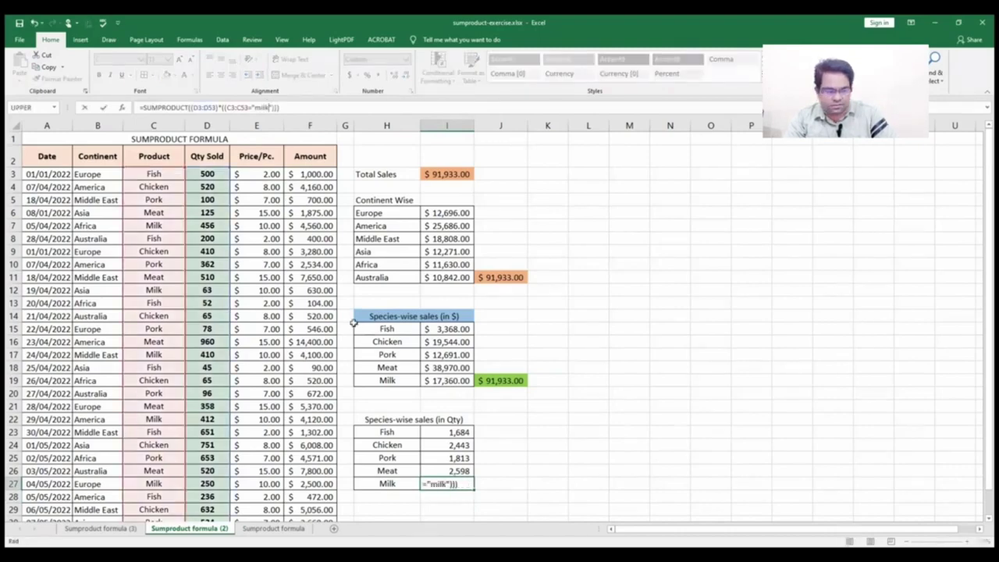
pyautogui.press('Return')
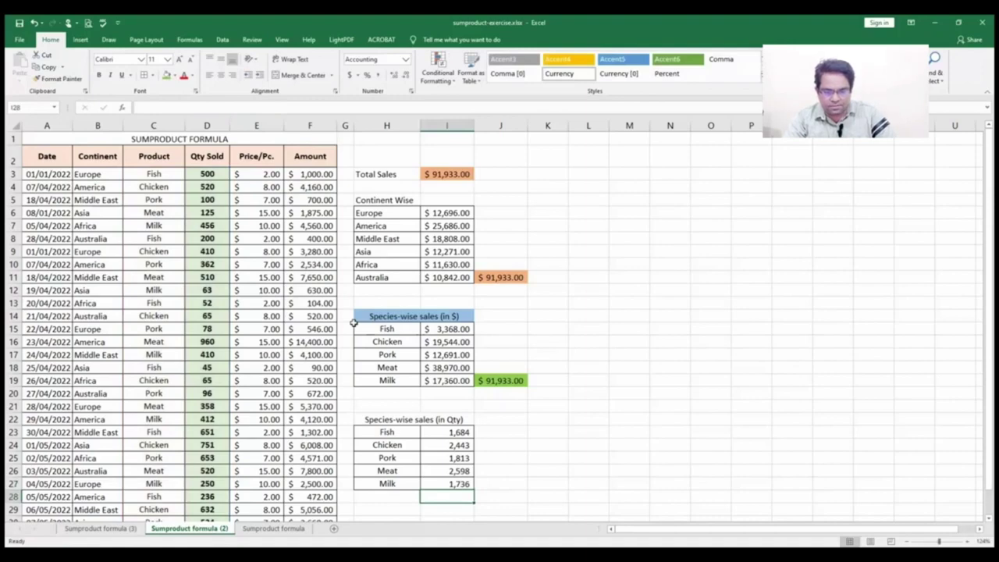
# Total the species-wise quantities I23:I27 in cell J27 with a SUM formula
pyautogui.click(496, 484)
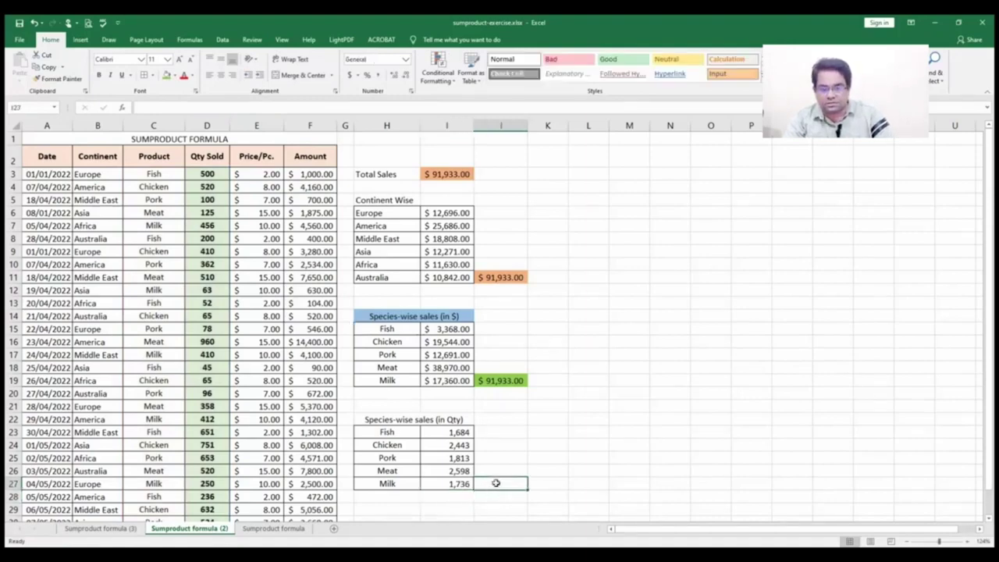
pyautogui.write('=')
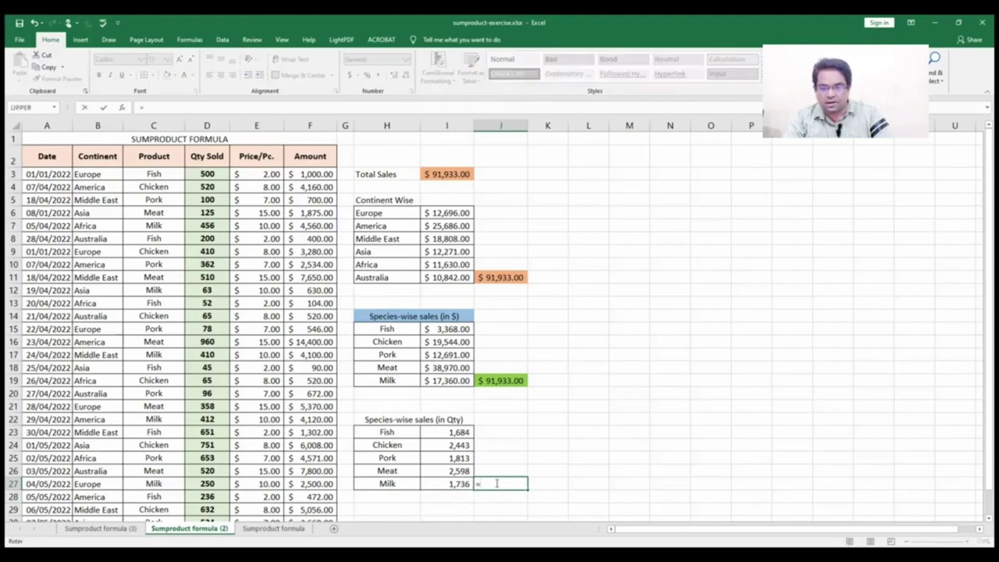
pyautogui.write('sum')
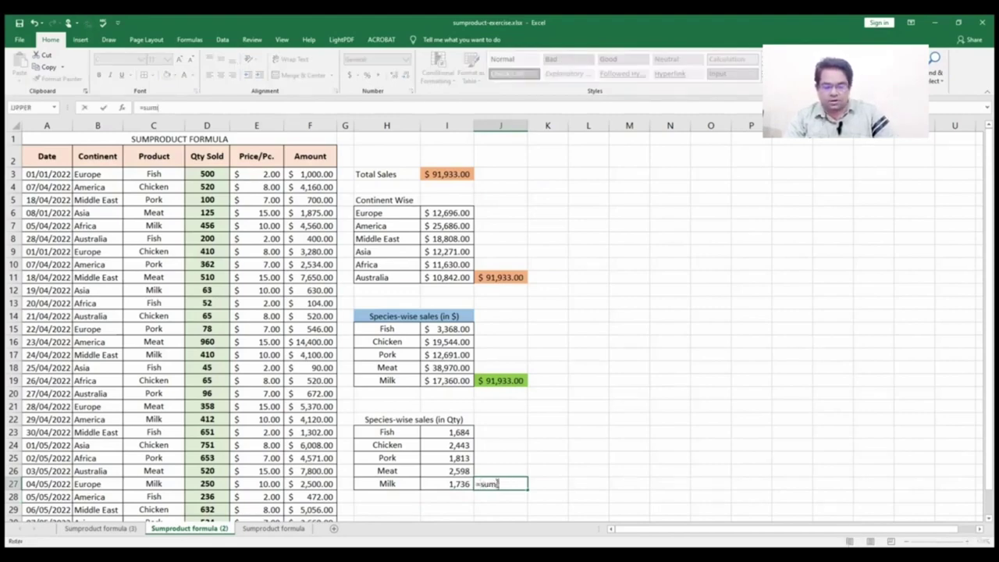
pyautogui.write('(')
pyautogui.moveTo(457, 432); pyautogui.dragTo(441, 484)
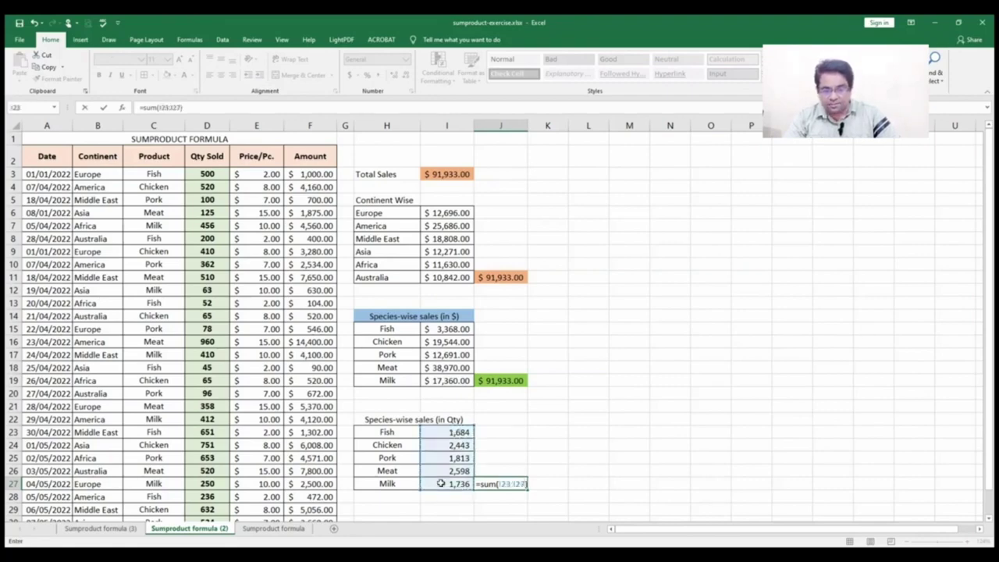
pyautogui.press('Return')
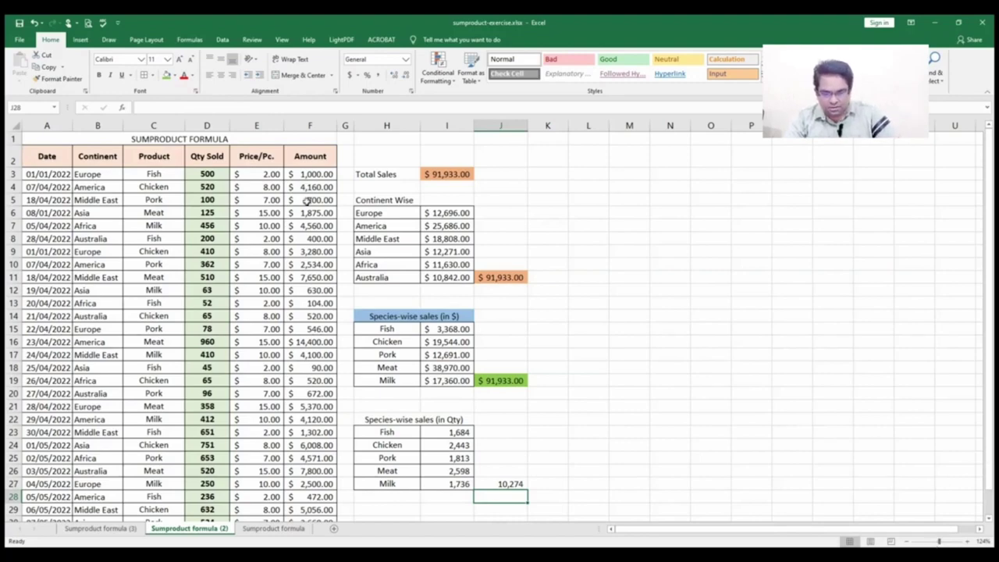
# Select the Qty Sold values D3:D32 to check their sum against the species-wise quantity total
pyautogui.moveTo(211, 174); pyautogui.dragTo(207, 187)
pyautogui.moveTo(212, 236); pyautogui.dragTo(216, 509)
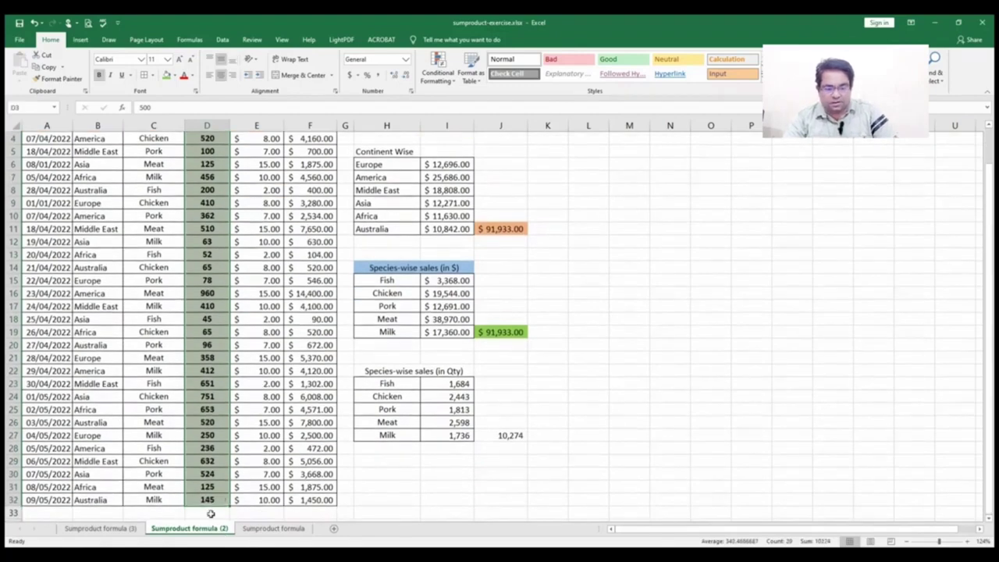
# Total the Qty Sold values D3:D32 in cell D33 with a SUM formula
pyautogui.click(210, 513)
pyautogui.write('=s')
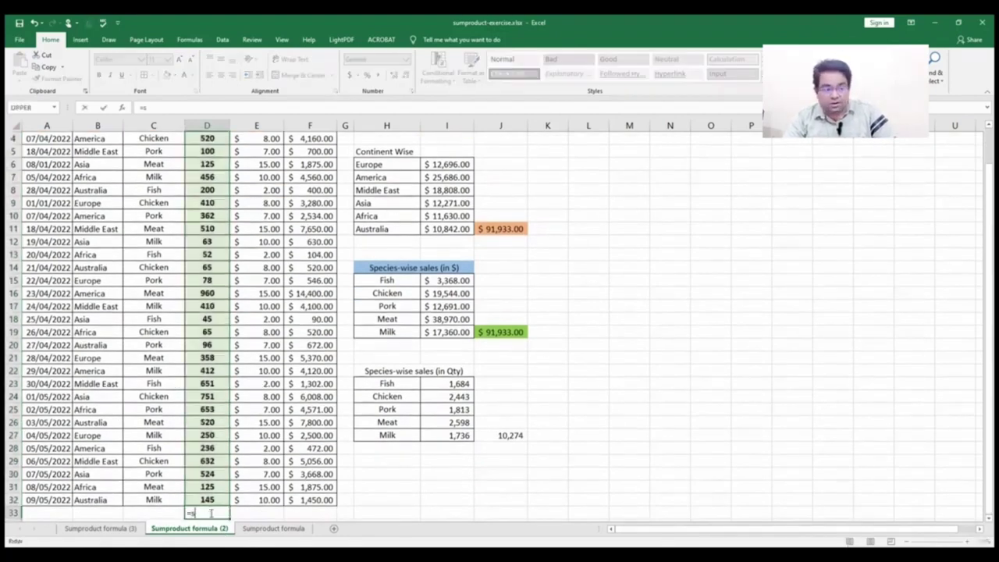
pyautogui.write('um(')
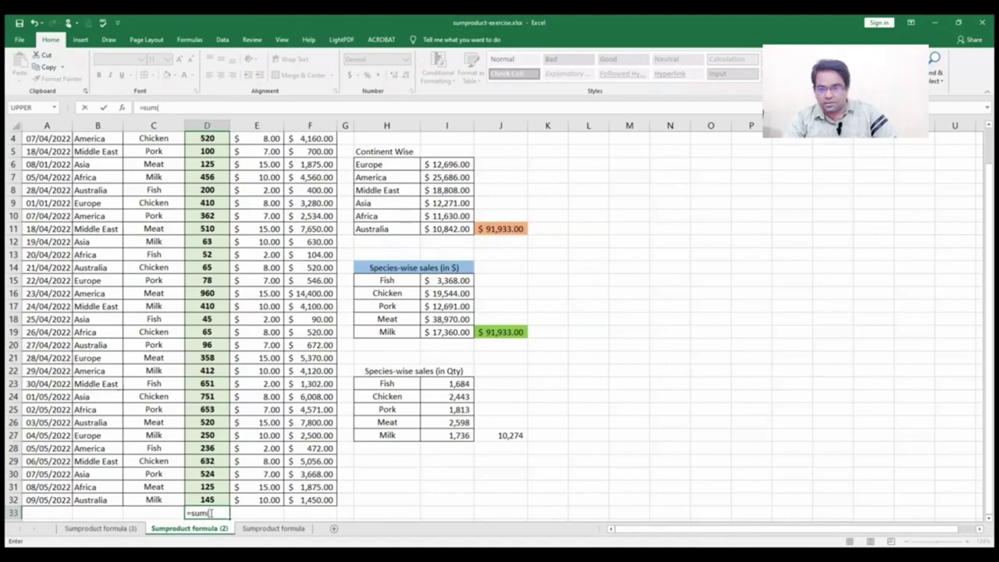
pyautogui.moveTo(208, 500); pyautogui.dragTo(209, 173)
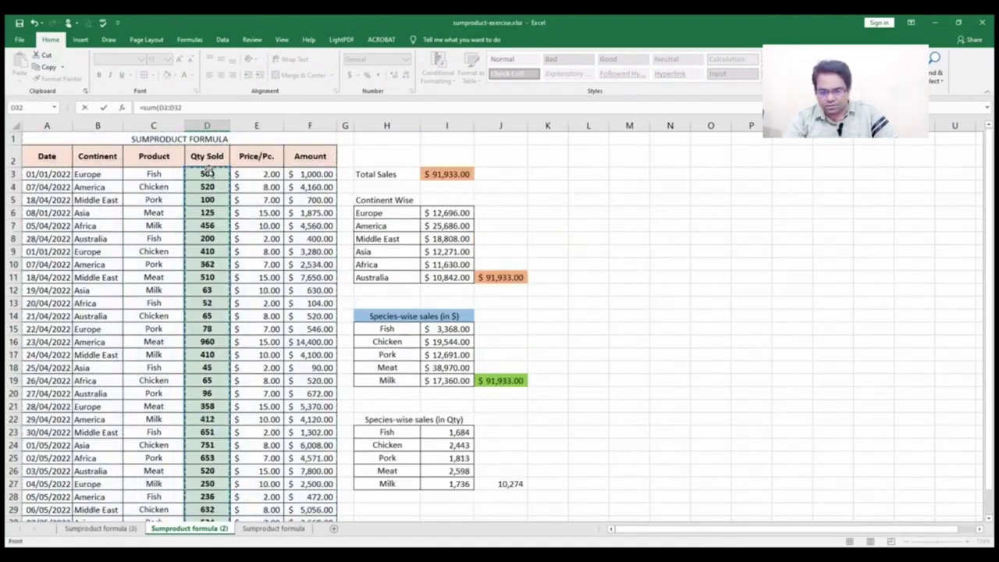
pyautogui.write(')')
pyautogui.press('Return')
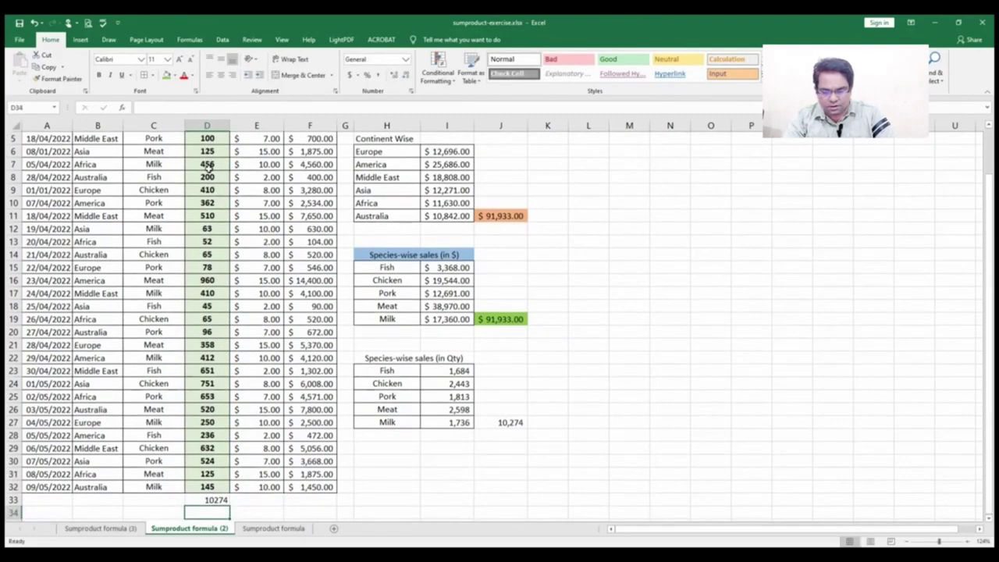
# Fill the Qty Sold total in D33 with green and apply the comma number style to it
pyautogui.click(216, 500)
pyautogui.click(166, 76)
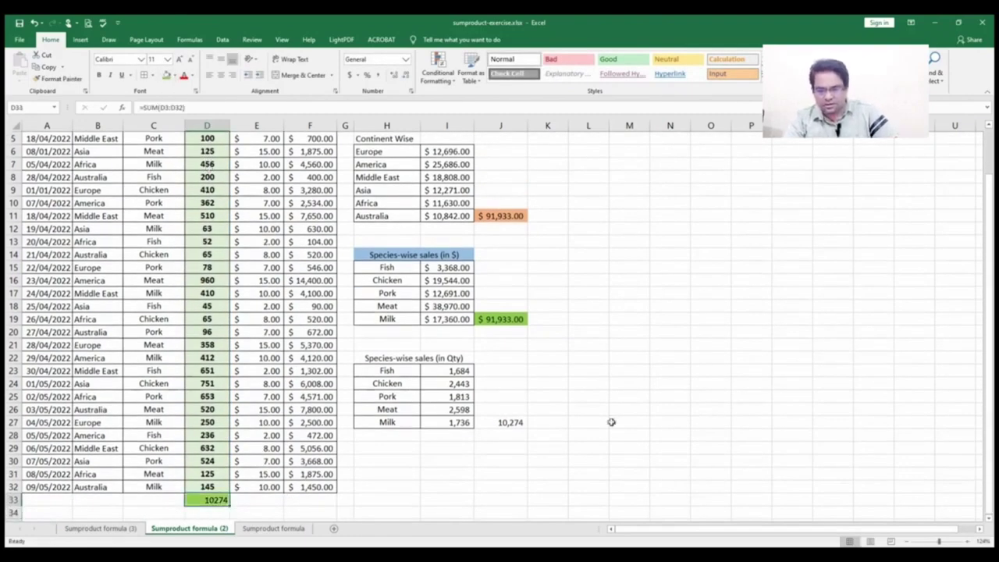
pyautogui.click(951, 545)
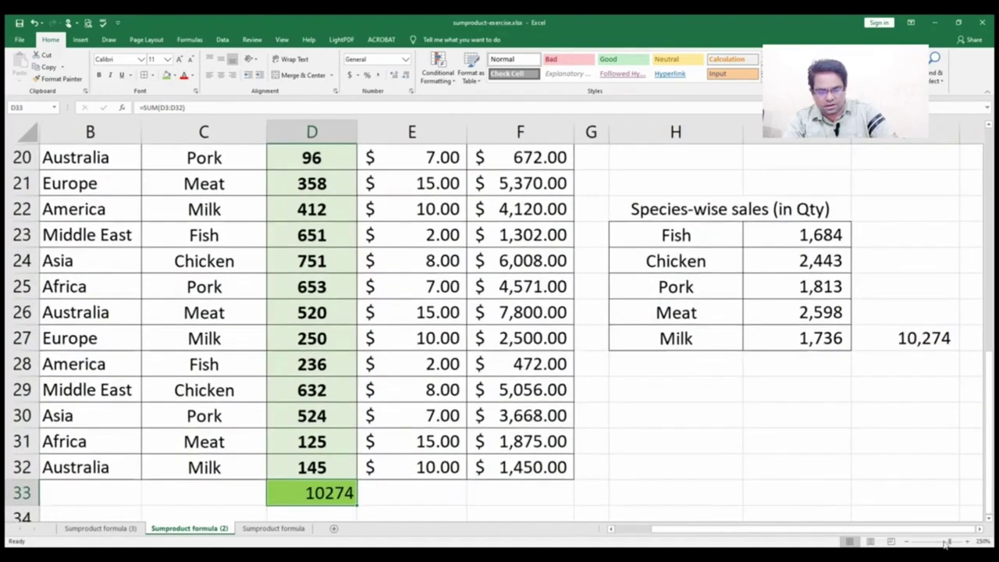
pyautogui.click(380, 76)
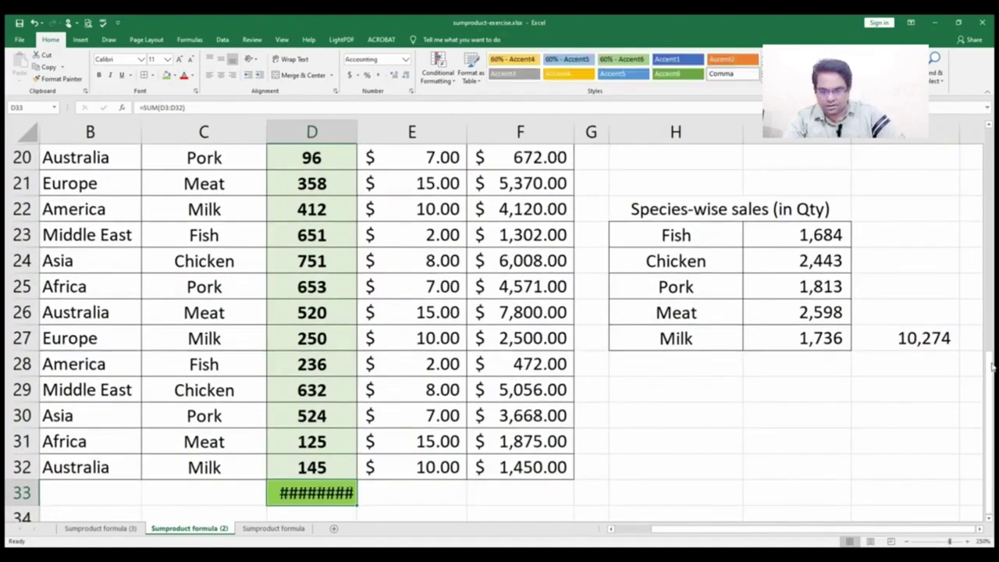
# Fill the species-wise quantity total in J27 with green and autofit column D to its contents
pyautogui.click(913, 338)
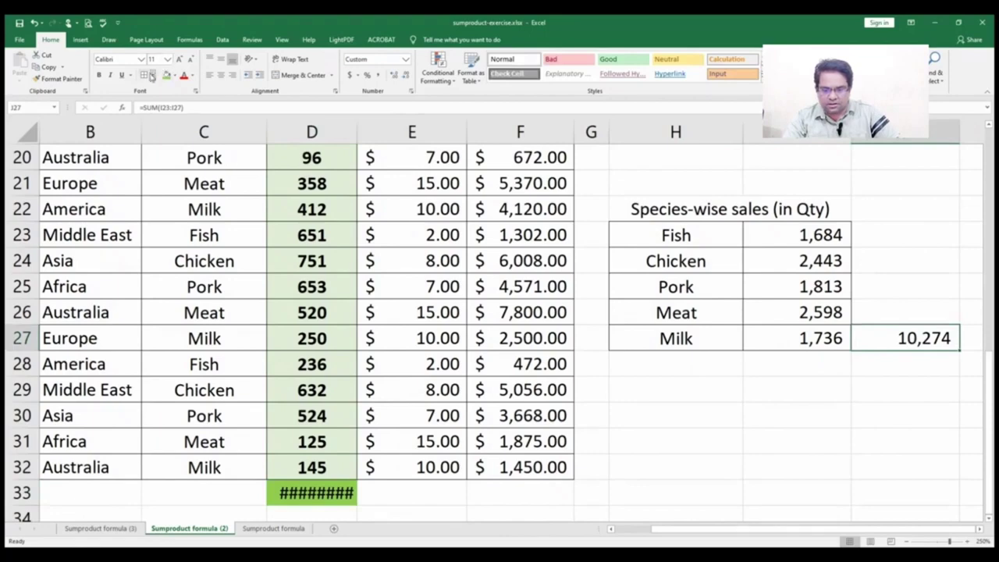
pyautogui.click(166, 76)
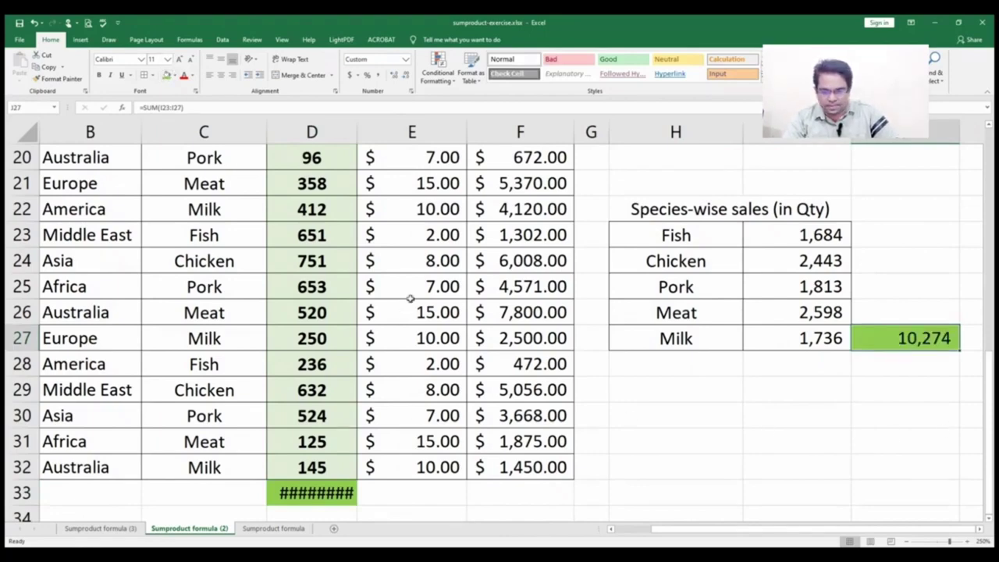
pyautogui.doubleClick(356, 138)
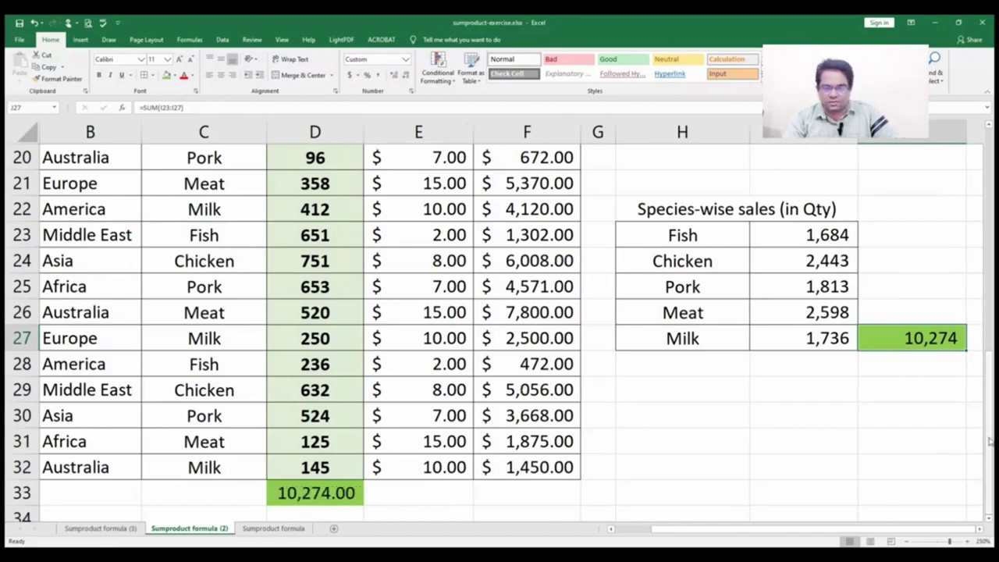
pyautogui.moveTo(990, 439); pyautogui.dragTo(990, 206)
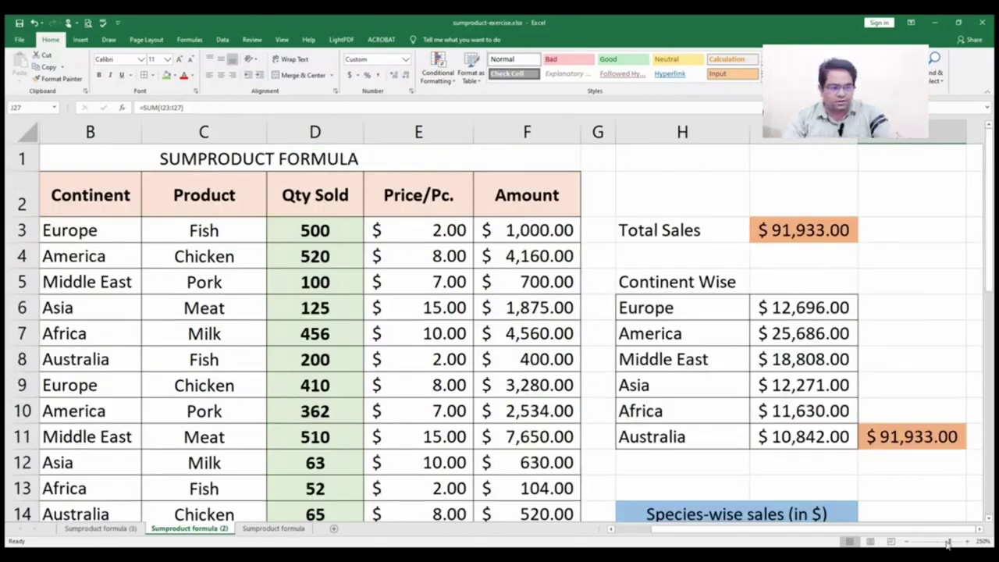
pyautogui.moveTo(948, 543); pyautogui.dragTo(943, 546)
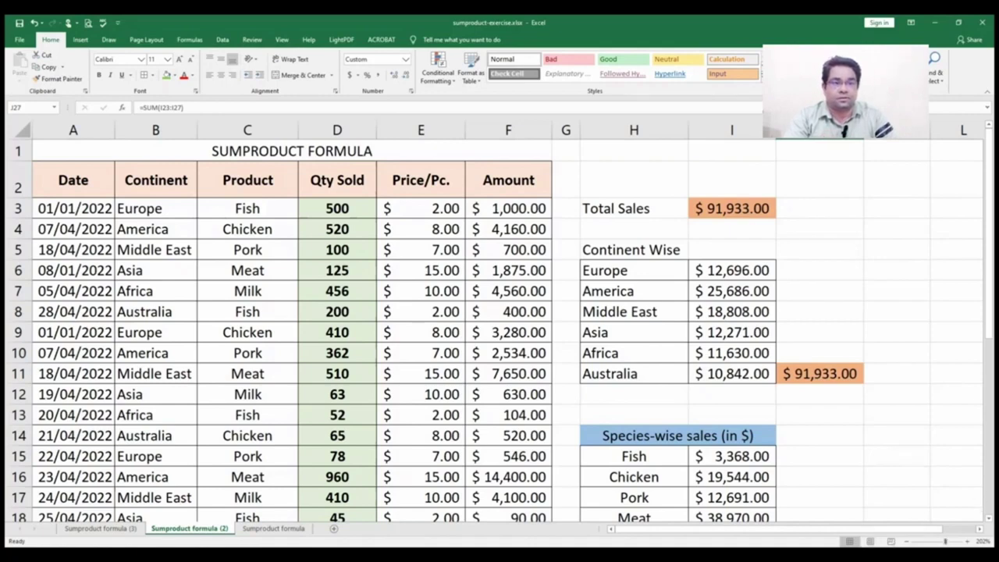
pyautogui.scroll(-1, 922, 507)
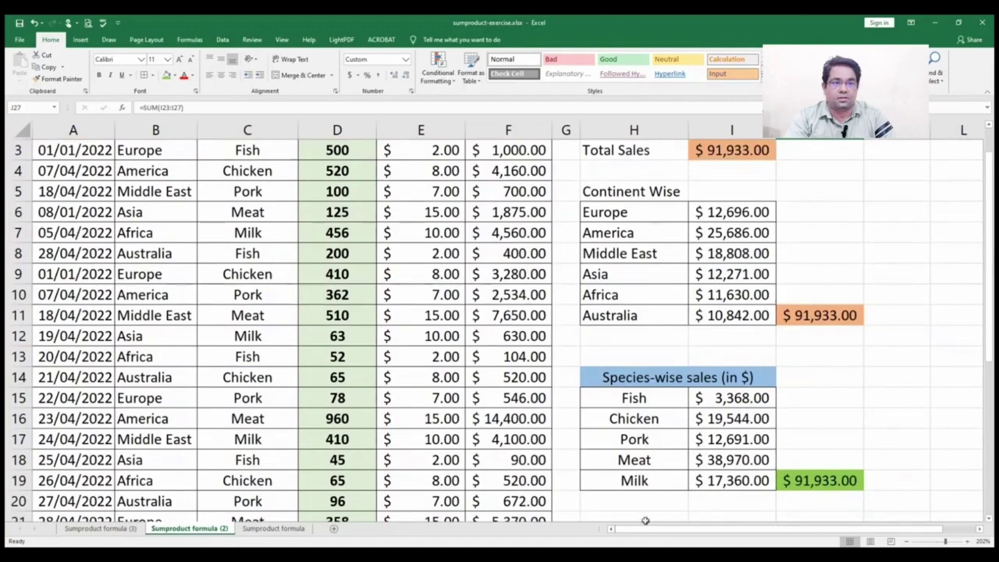
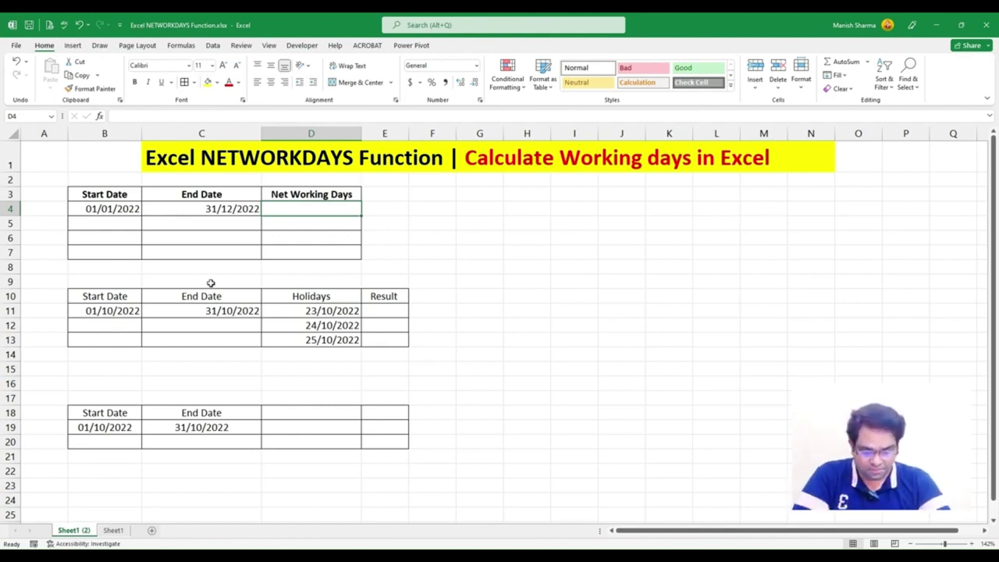
# Calculate the net working days in D4 with =NETWORKDAYS(B4,C4) and centre the result
pyautogui.write('=n')
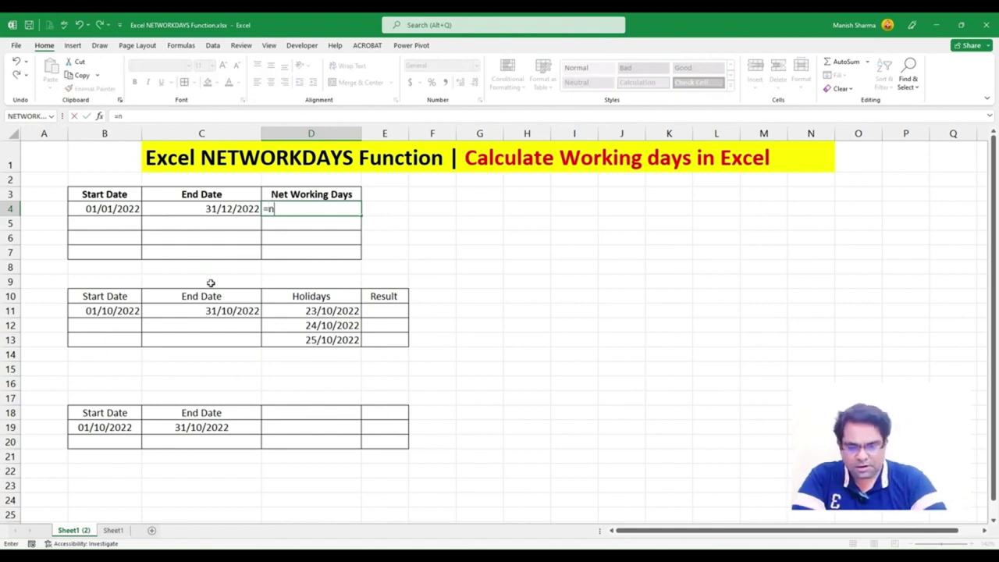
pyautogui.write('et')
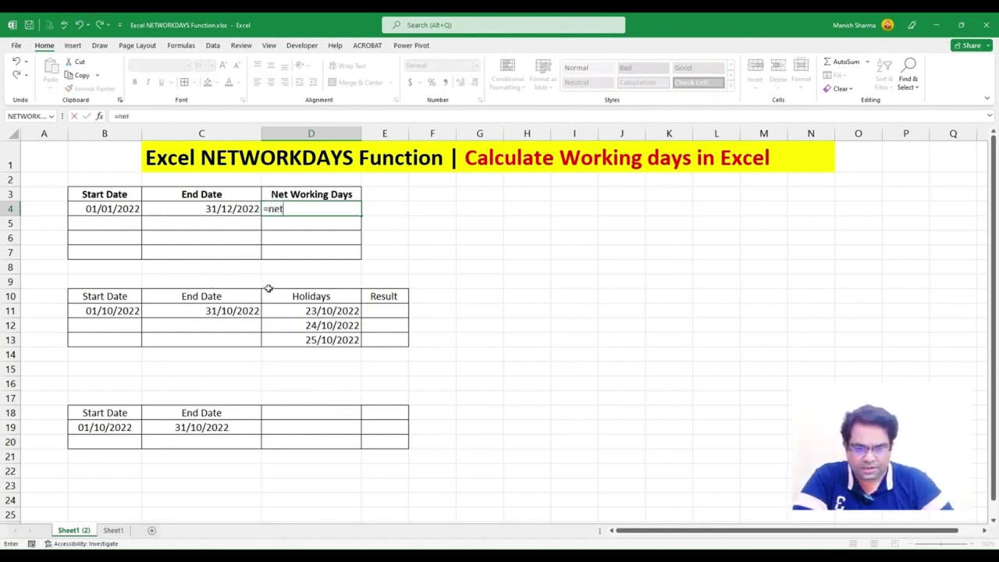
pyautogui.press('Tab')
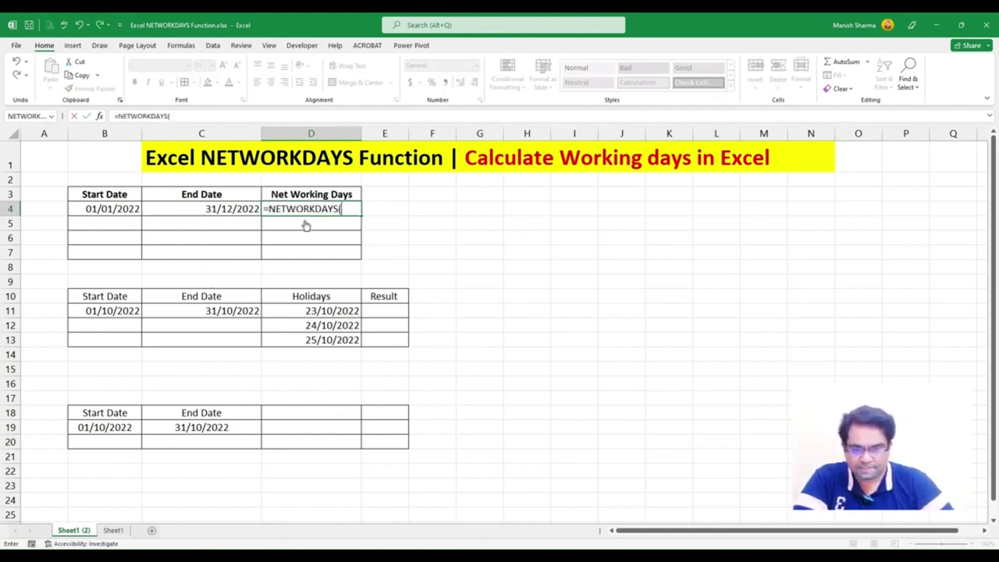
pyautogui.click(135, 210)
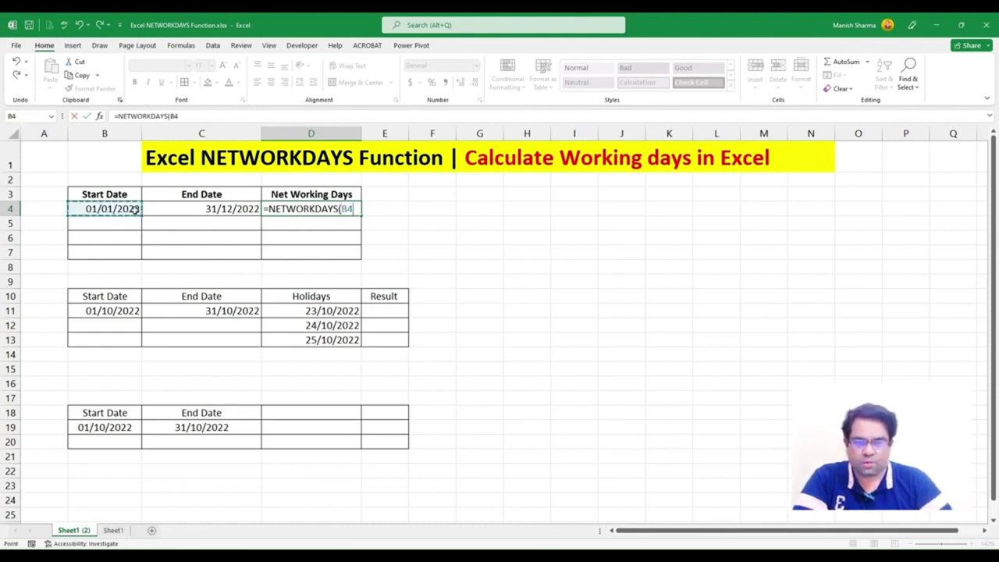
pyautogui.write(',')
pyautogui.click(184, 216)
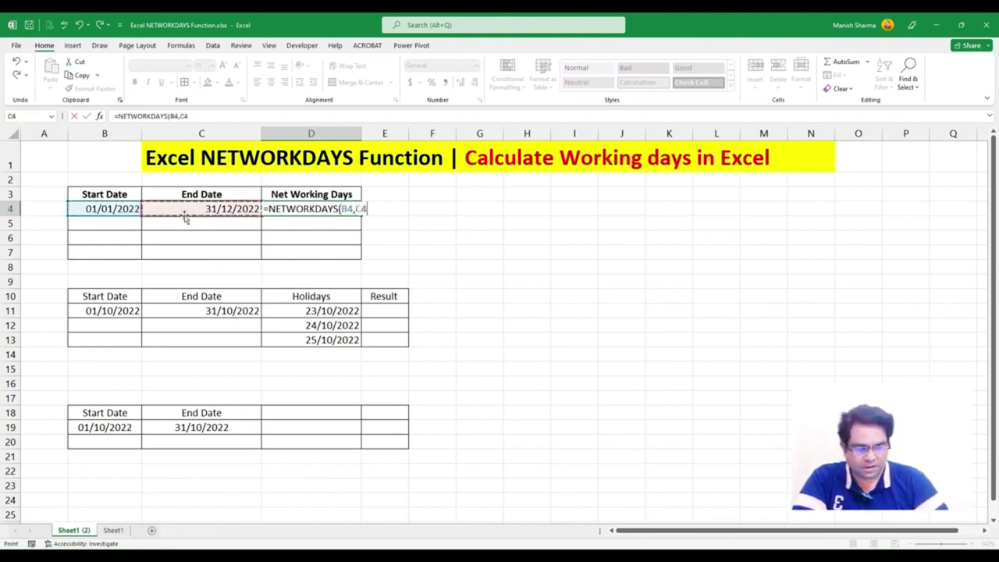
pyautogui.write(')')
pyautogui.press('Return')
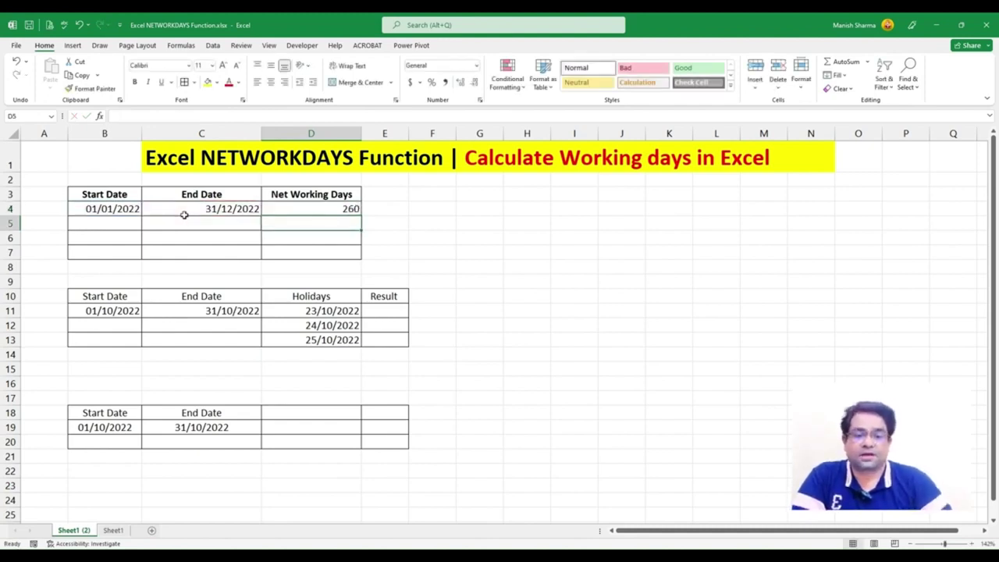
pyautogui.click(292, 209)
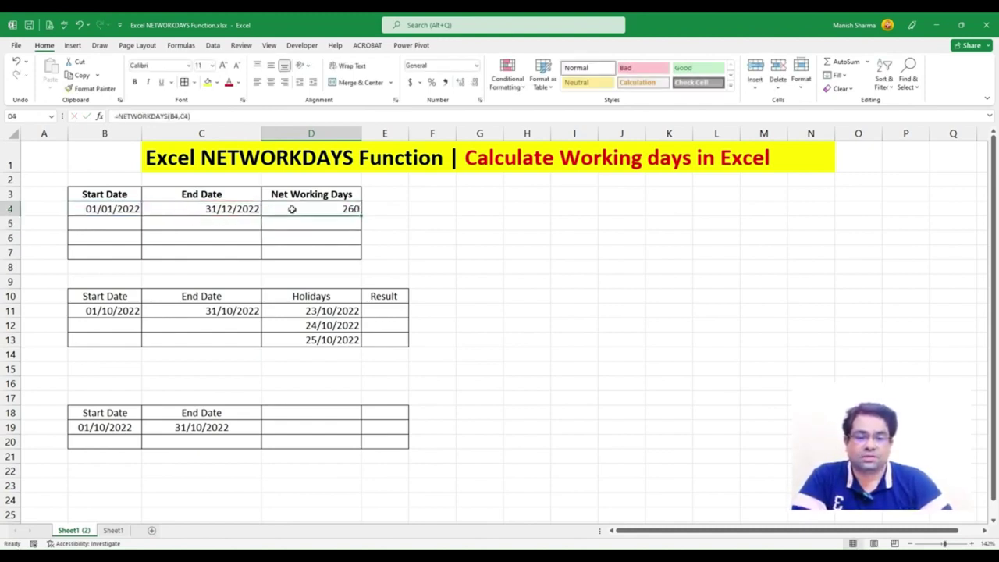
pyautogui.click(270, 82)
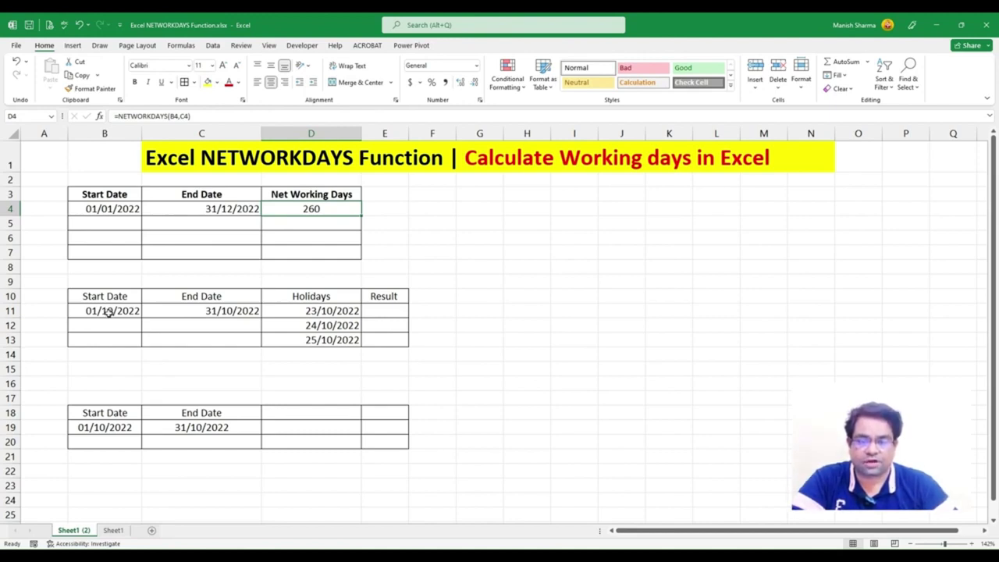
# Make the header row B10:E10 of the holidays table bold
pyautogui.click(213, 311)
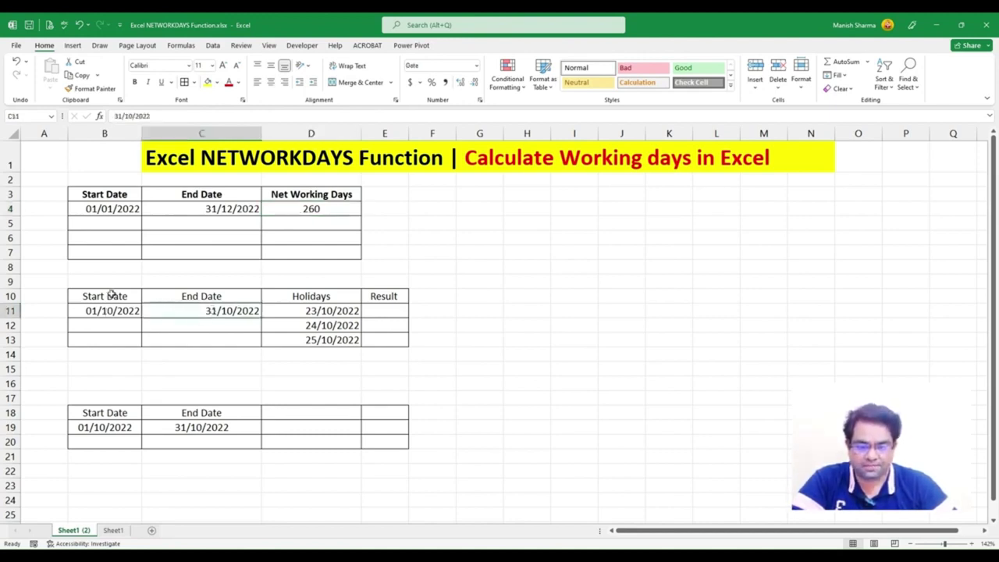
pyautogui.moveTo(110, 294); pyautogui.dragTo(373, 296)
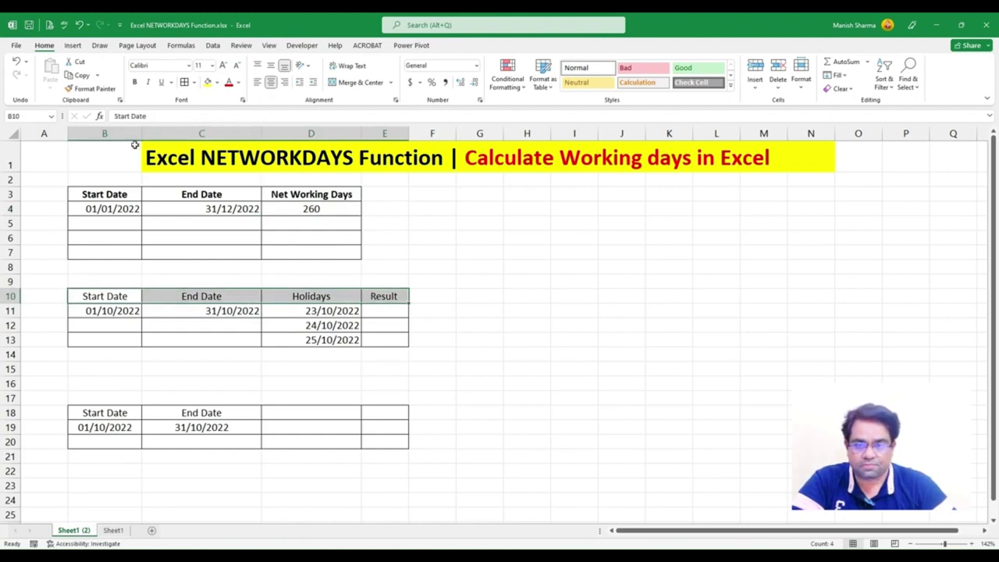
pyautogui.click(133, 83)
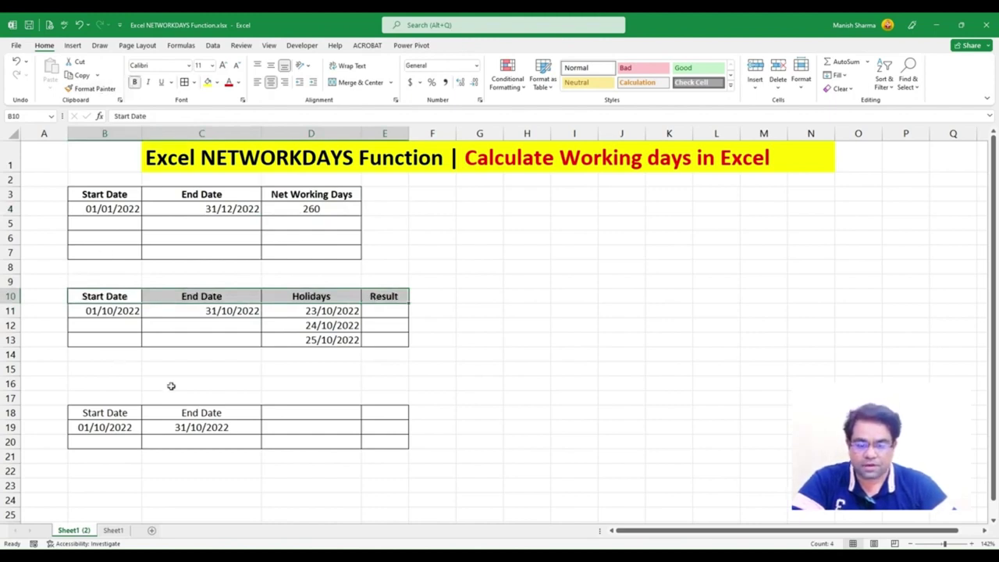
# Review the start date, end date and holiday dates D11:D13, and widen the Result column E slightly
pyautogui.click(112, 312)
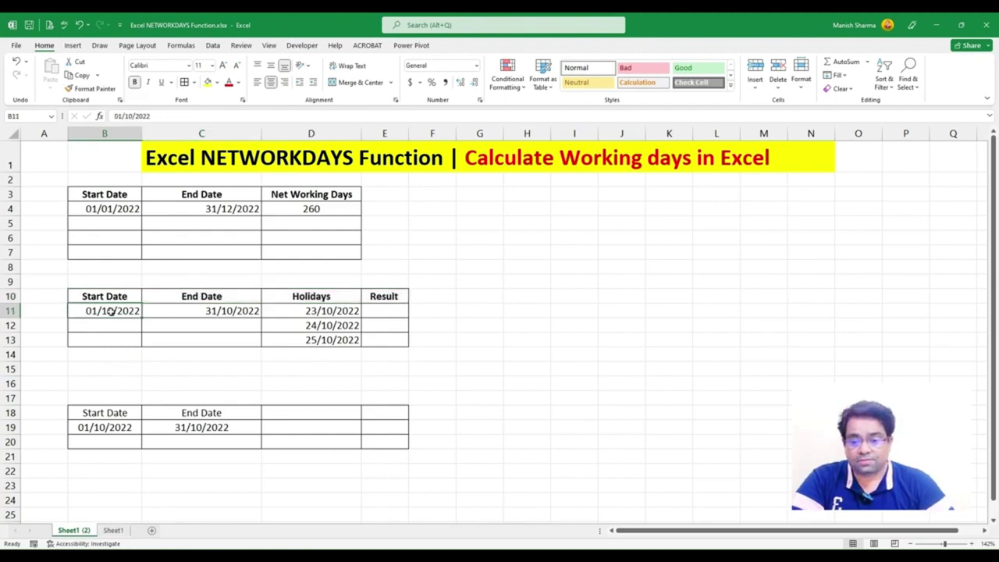
pyautogui.click(247, 310)
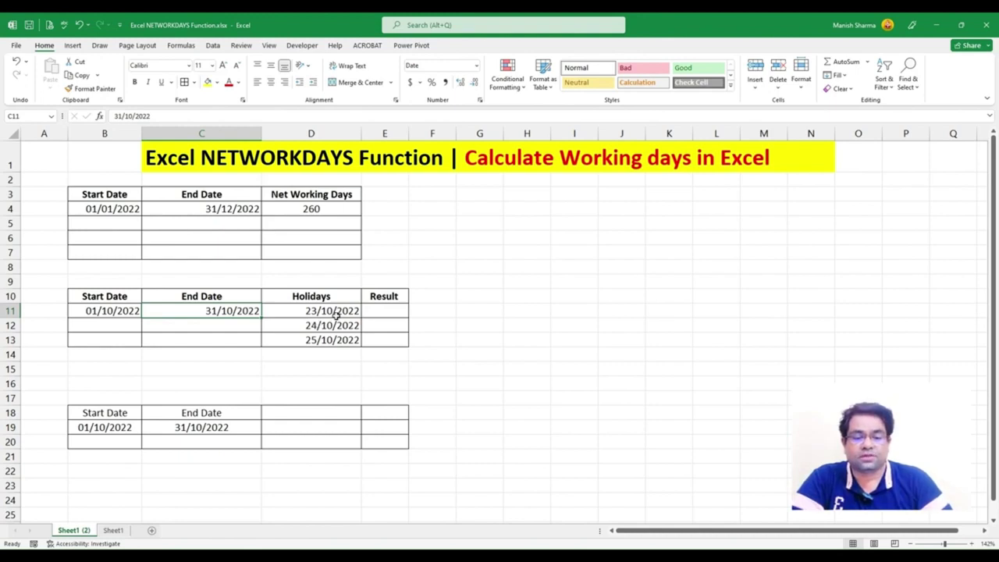
pyautogui.moveTo(338, 314); pyautogui.dragTo(339, 337)
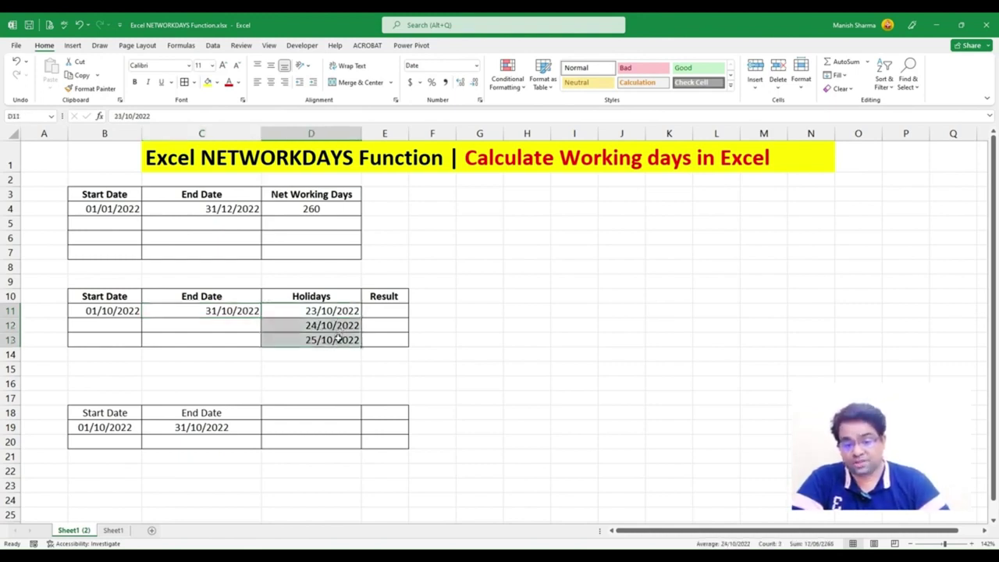
pyautogui.moveTo(409, 134); pyautogui.dragTo(431, 133)
# Calculate the working days excluding the listed holidays in E11 with =NETWORKDAYS(B11,C11,D11:D13)
pyautogui.click(388, 311)
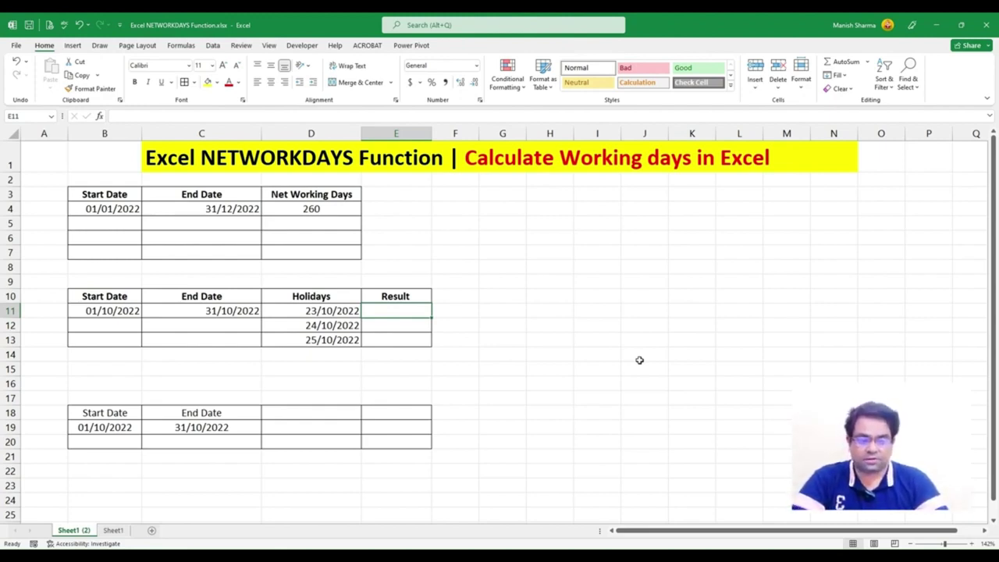
pyautogui.write('=ne')
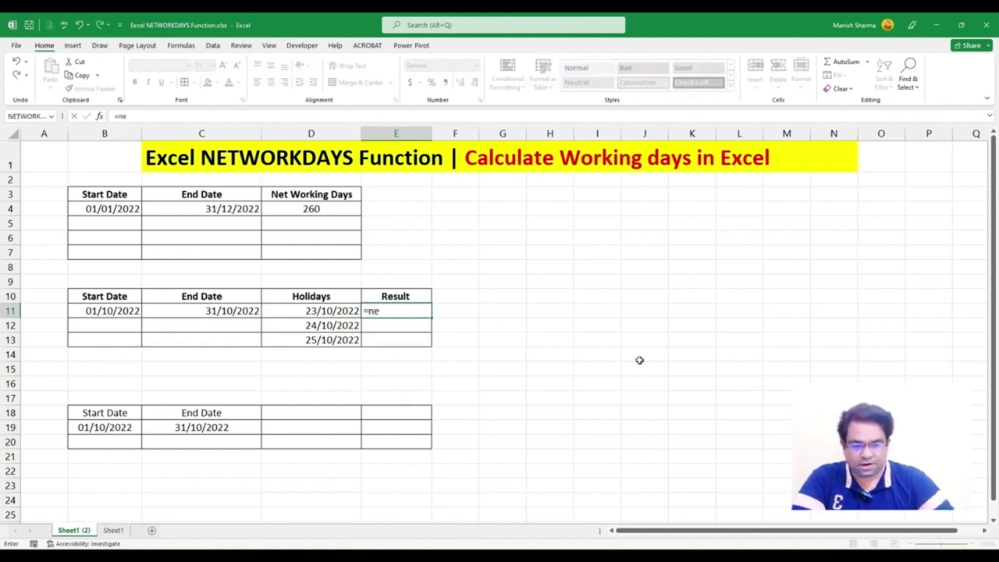
pyautogui.write('t')
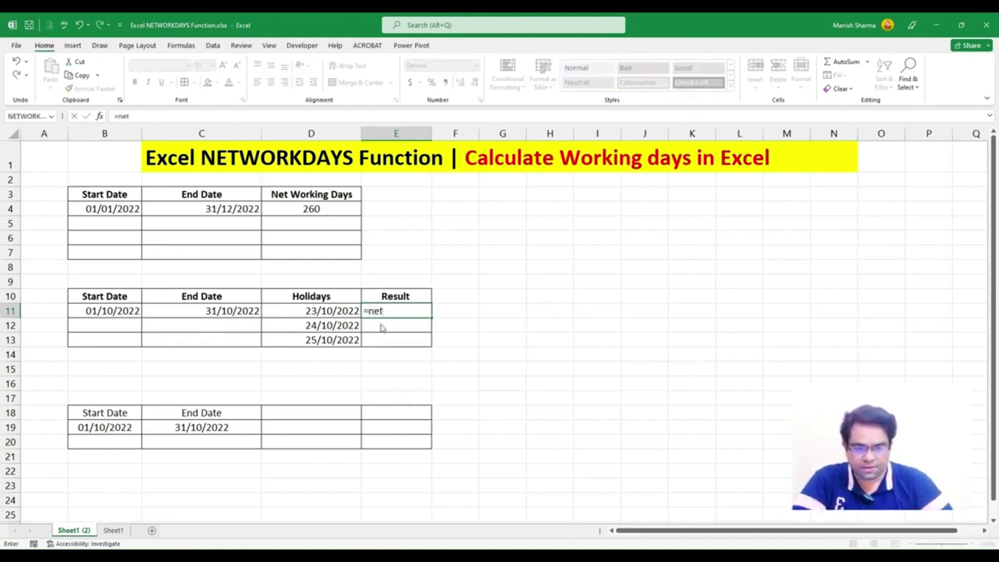
pyautogui.press('Tab')
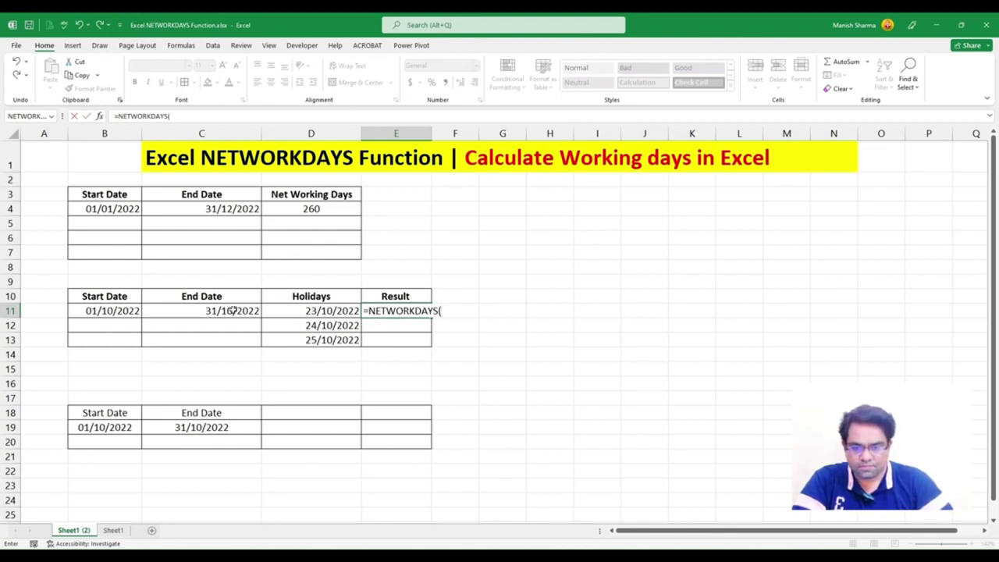
pyautogui.click(134, 313)
pyautogui.write(',')
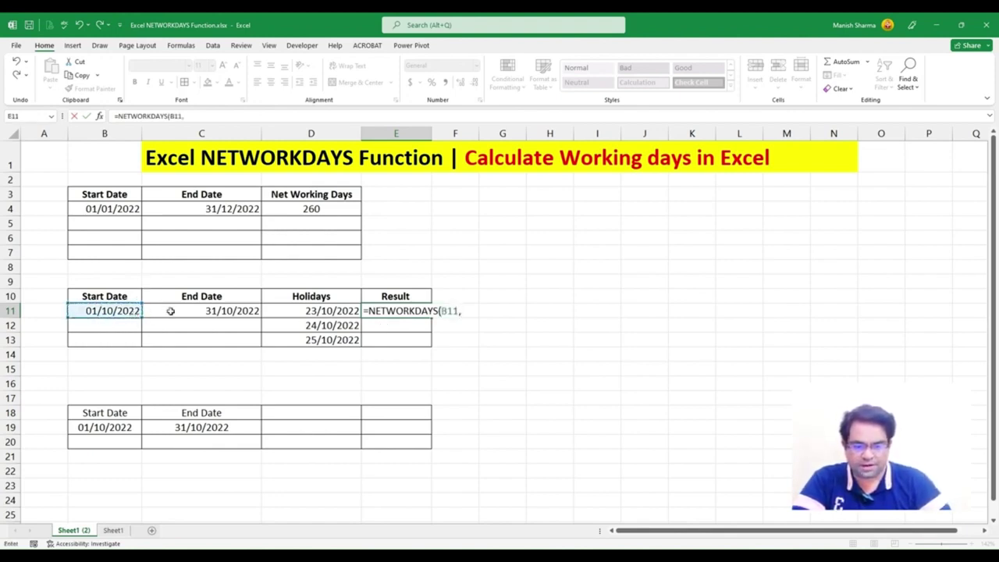
pyautogui.click(171, 311)
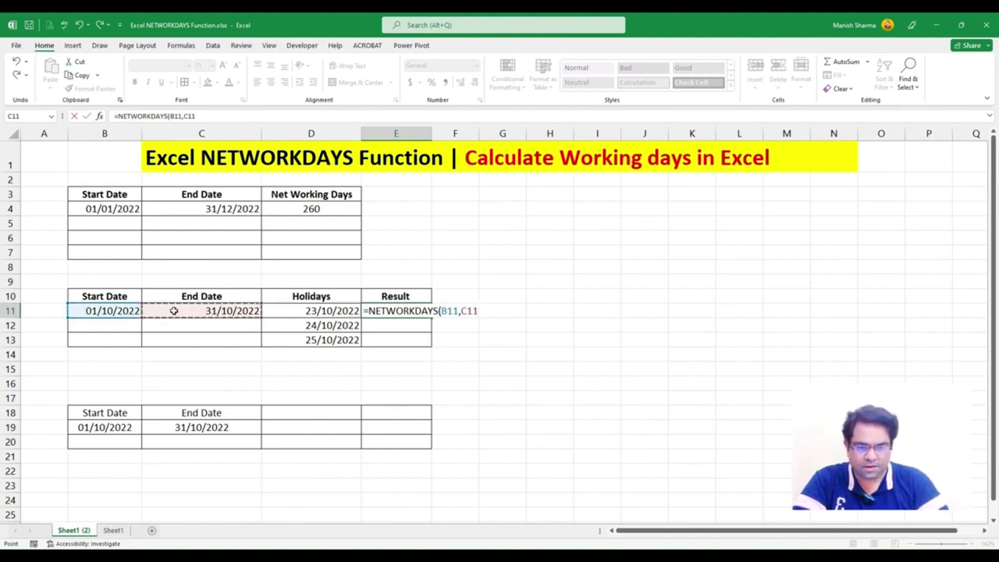
pyautogui.write(',')
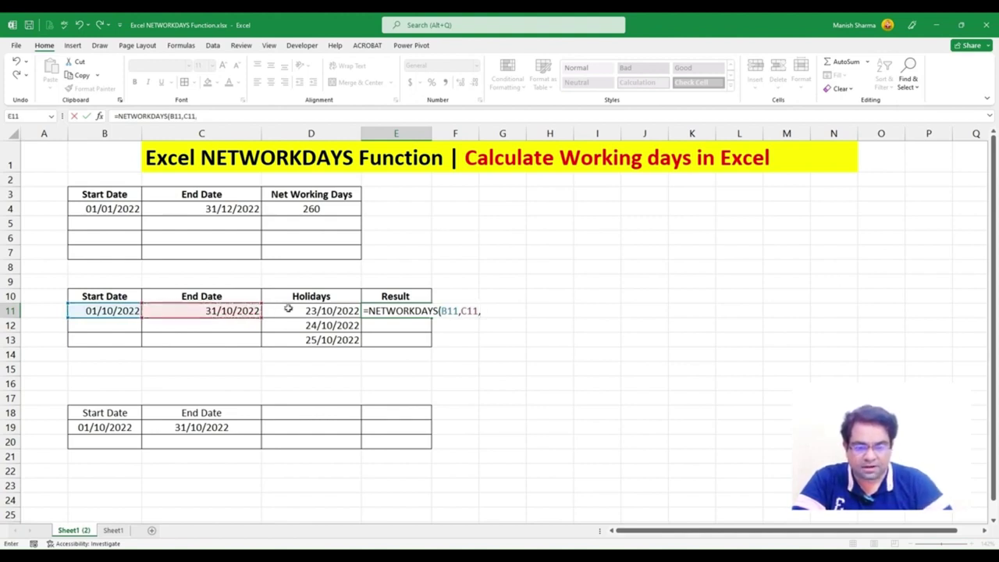
pyautogui.moveTo(288, 310); pyautogui.dragTo(287, 336)
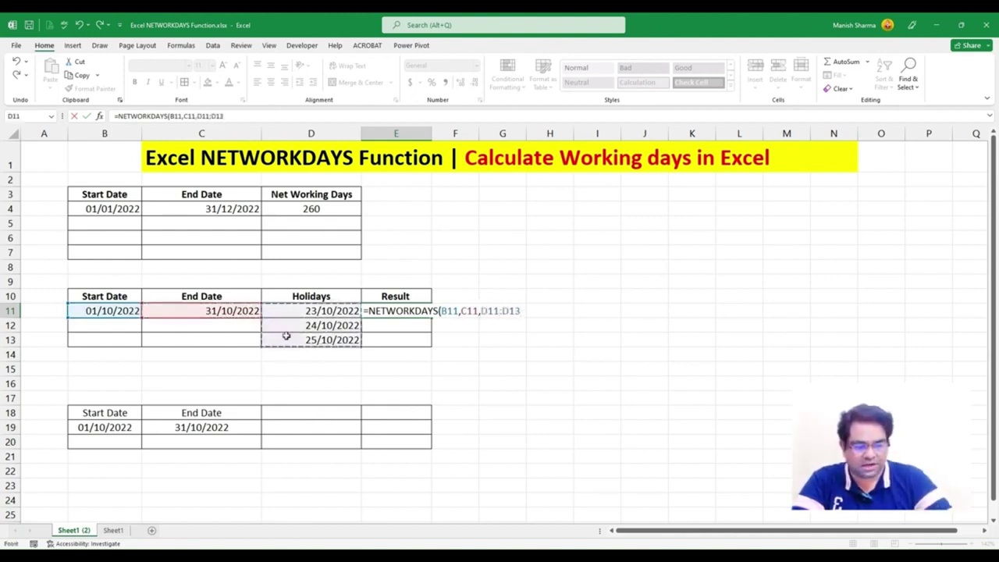
pyautogui.write(')')
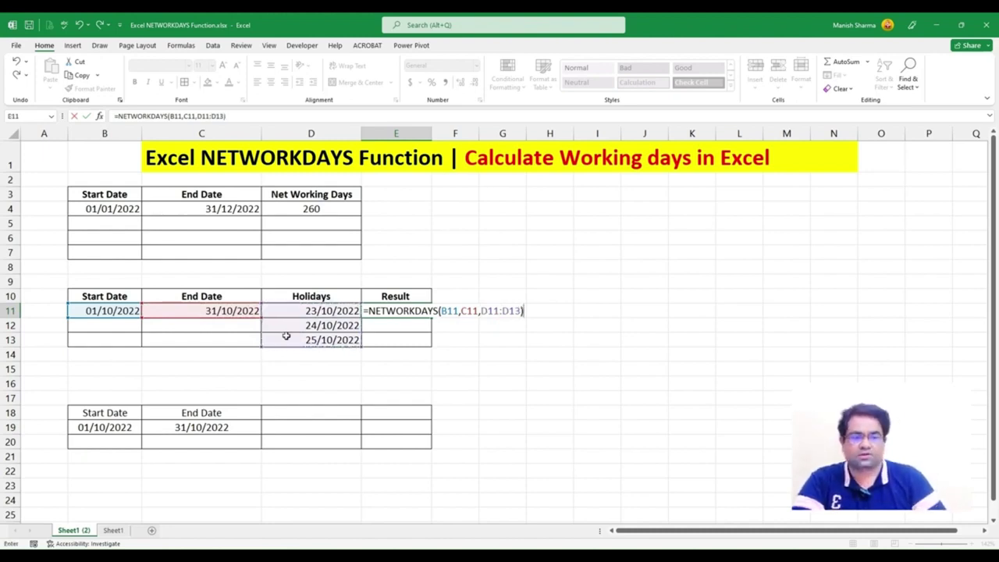
pyautogui.press('Return')
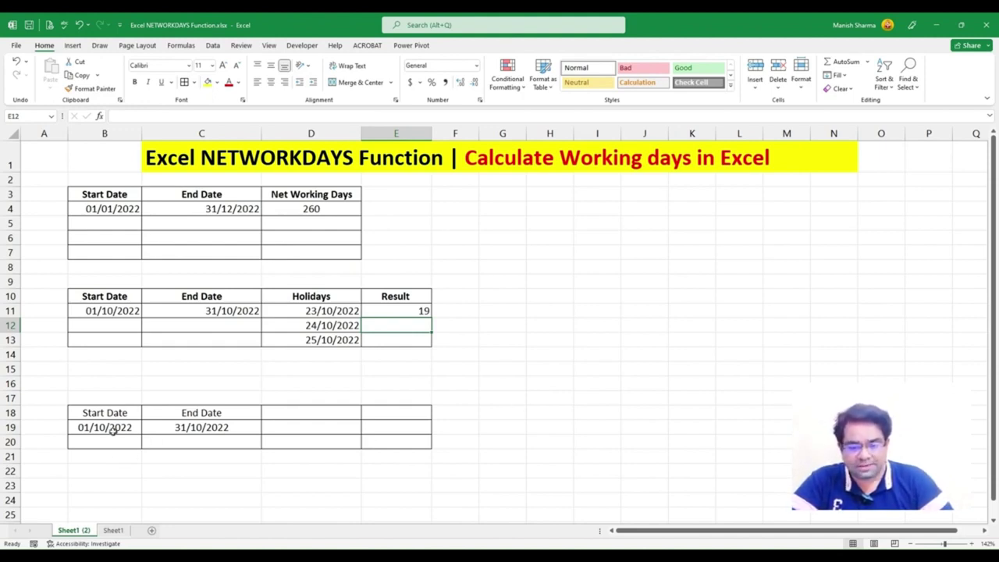
# Make the Start Date and End Date headers in B18:C18 bold
pyautogui.moveTo(110, 414); pyautogui.dragTo(175, 411)
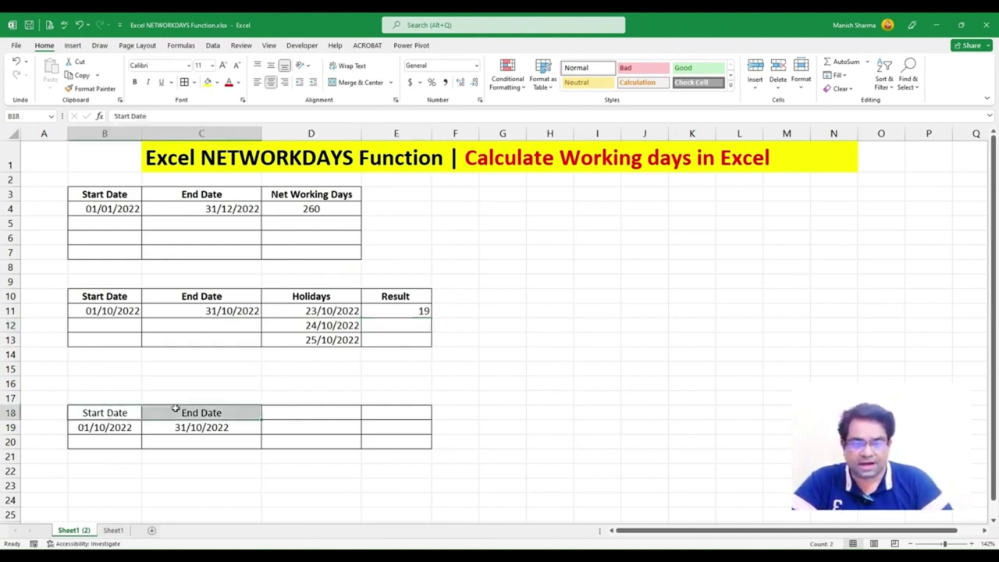
pyautogui.click(134, 82)
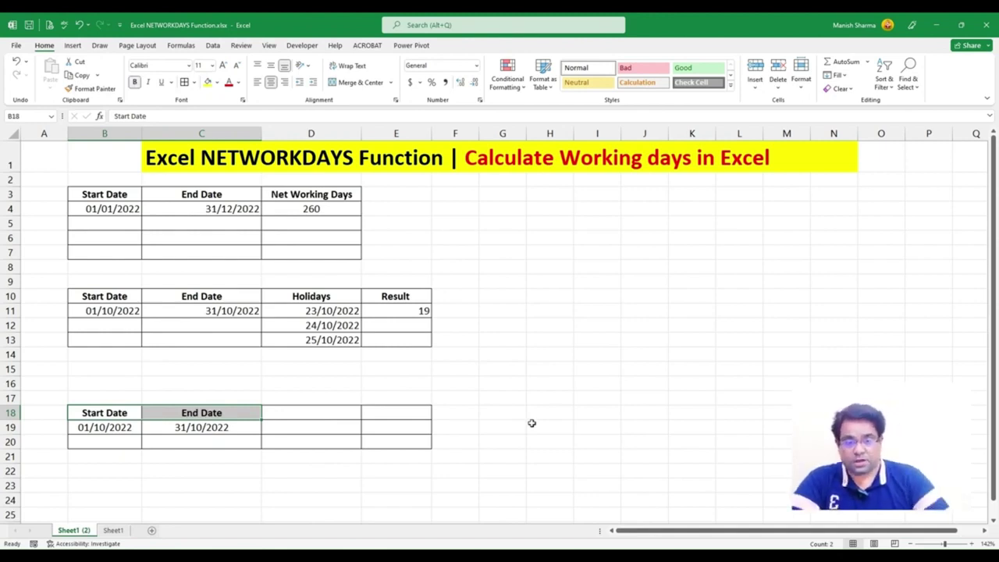
# Enter =NETWORKDAYS.INTL(B19,C19,11) in cell D19 to count working days with only Sunday as the weekend
pyautogui.click(314, 426)
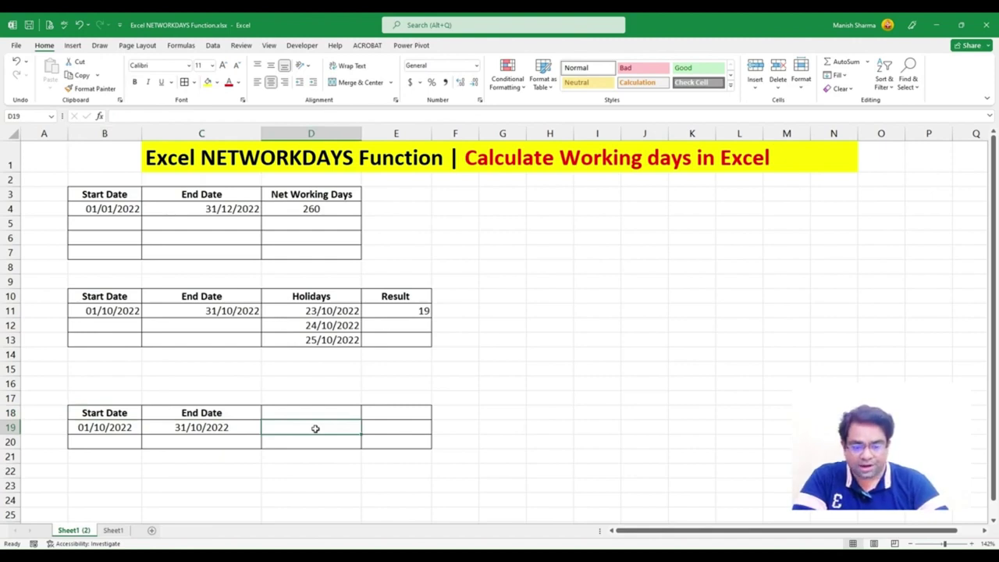
pyautogui.write('=ne')
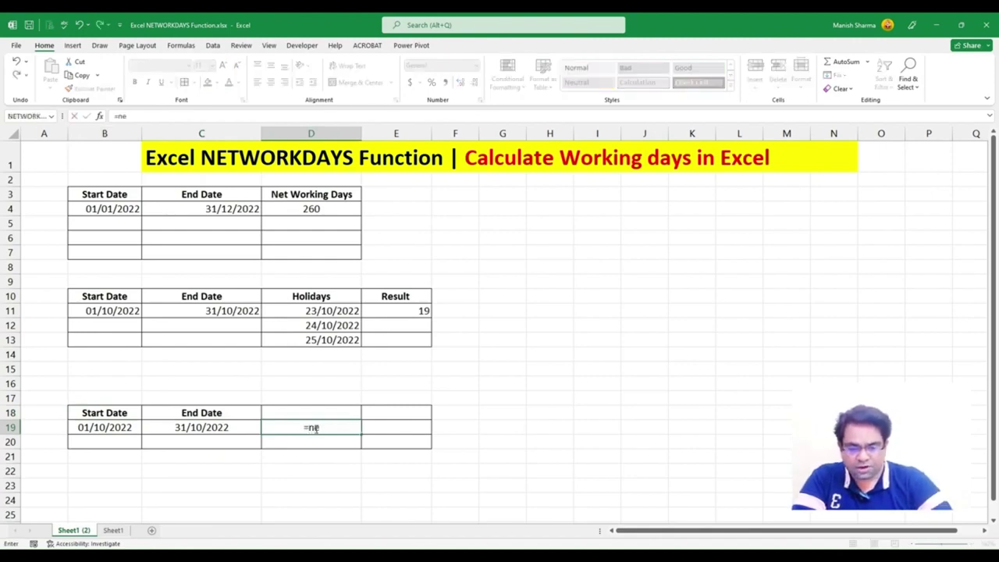
pyautogui.write('t')
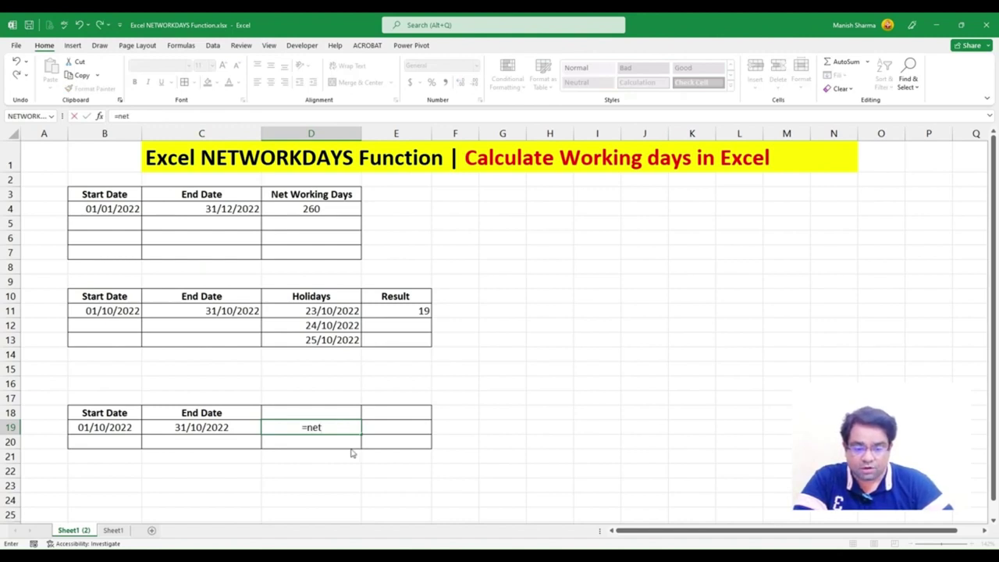
pyautogui.doubleClick(327, 455)
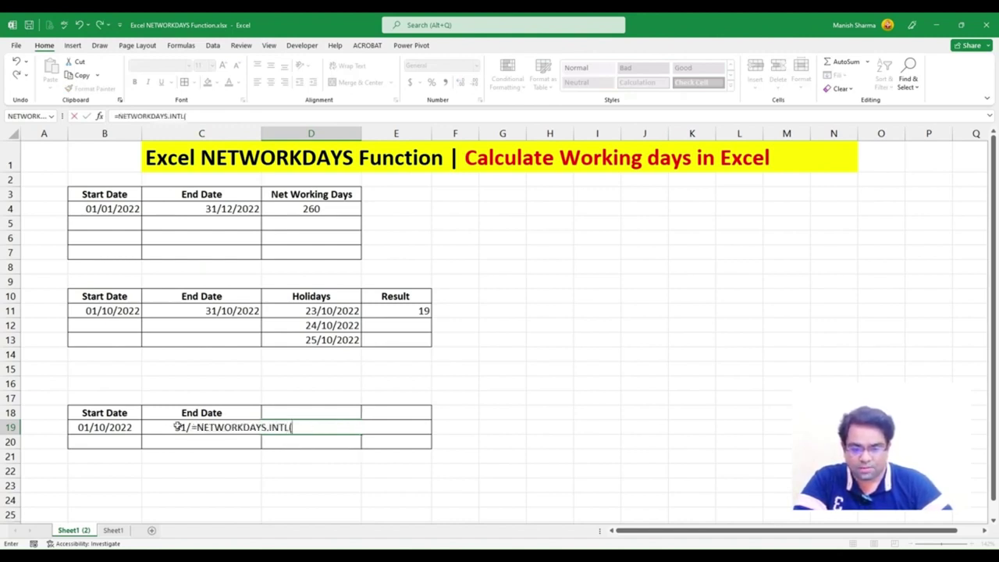
pyautogui.click(114, 429)
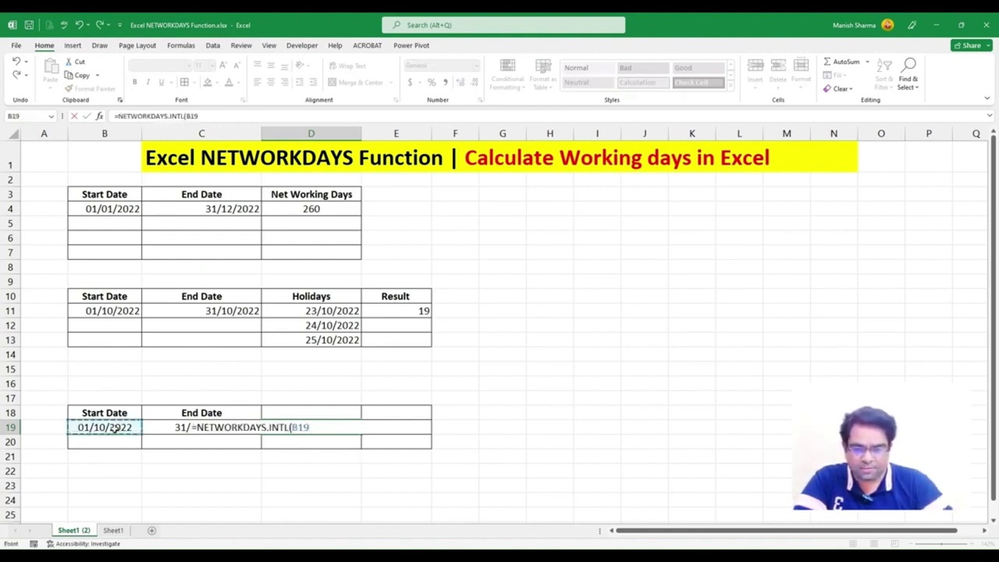
pyautogui.write(',')
pyautogui.click(163, 427)
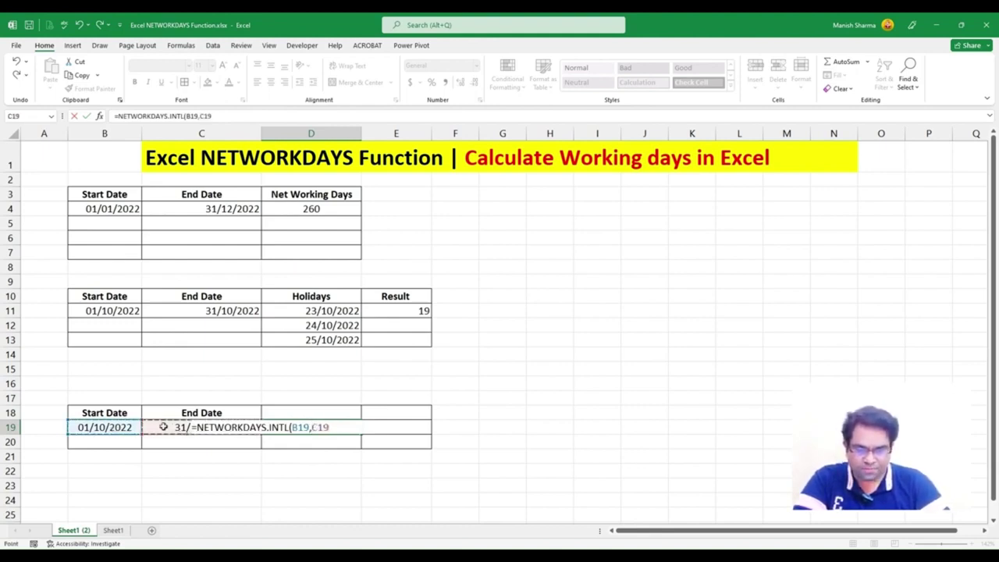
pyautogui.write(',')
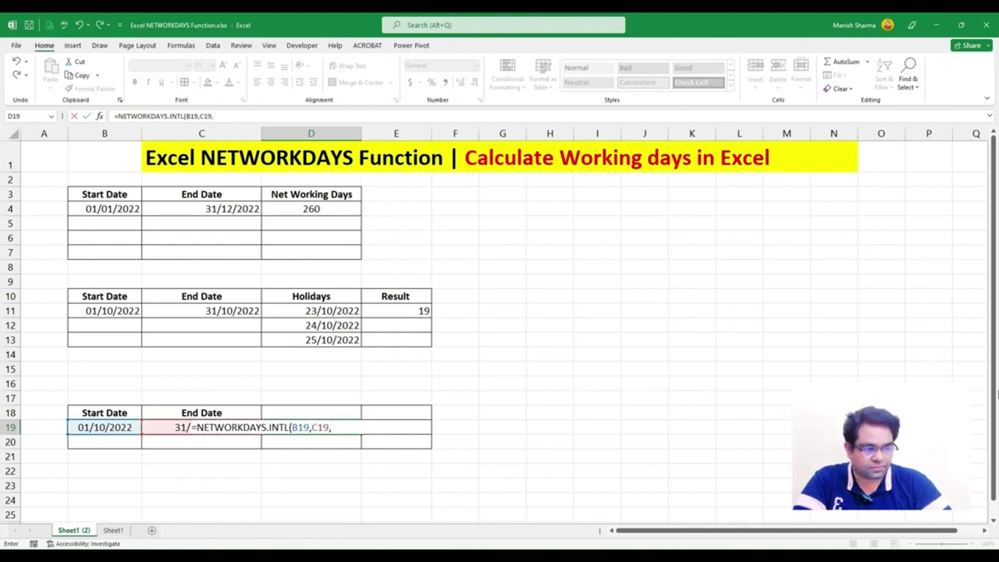
pyautogui.moveTo(995, 384); pyautogui.dragTo(995, 442)
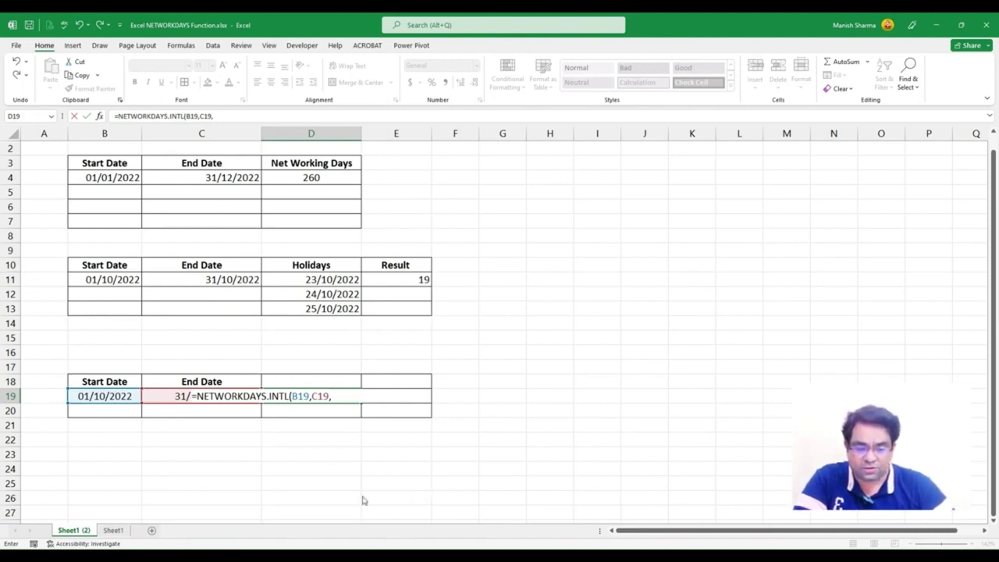
pyautogui.write('11')
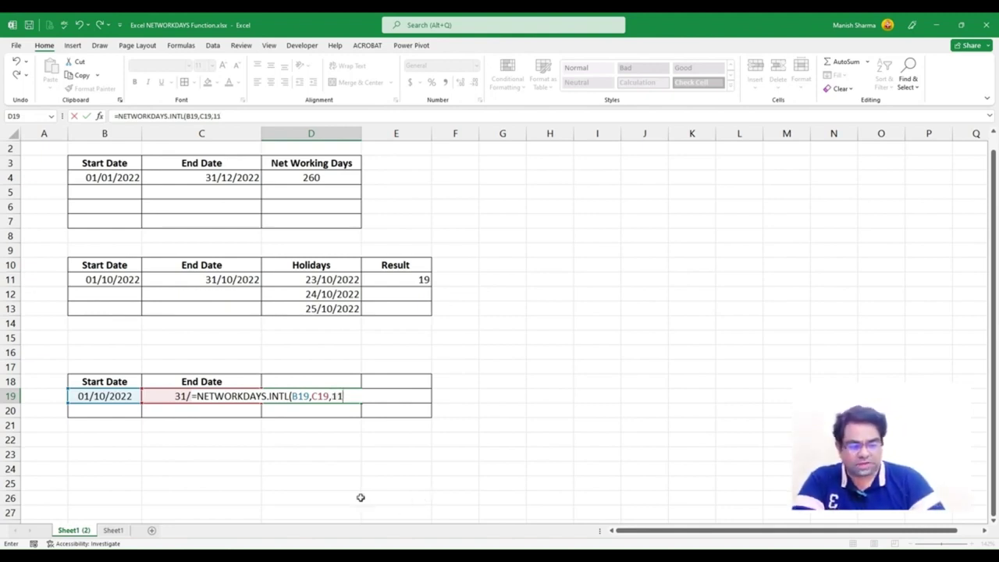
pyautogui.write(')')
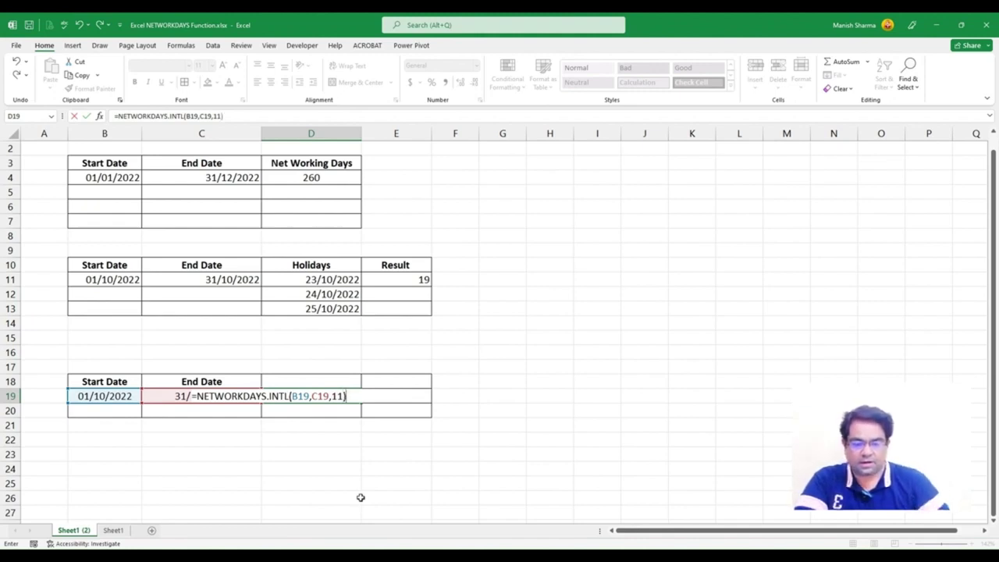
pyautogui.press('Return')
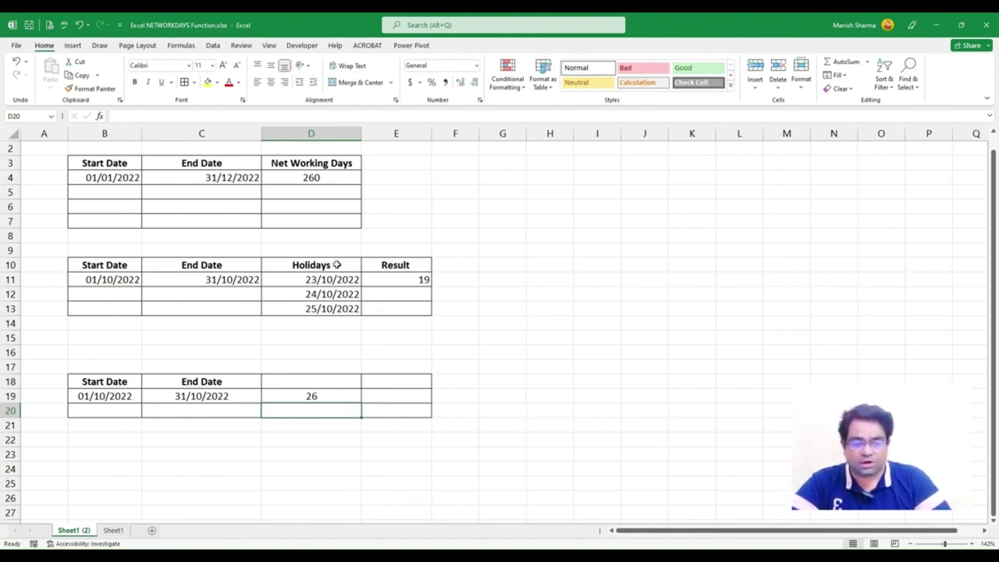
# Copy the Holidays header and its three dates from D10:D13 into the range starting at E18
pyautogui.moveTo(336, 265); pyautogui.dragTo(339, 318)
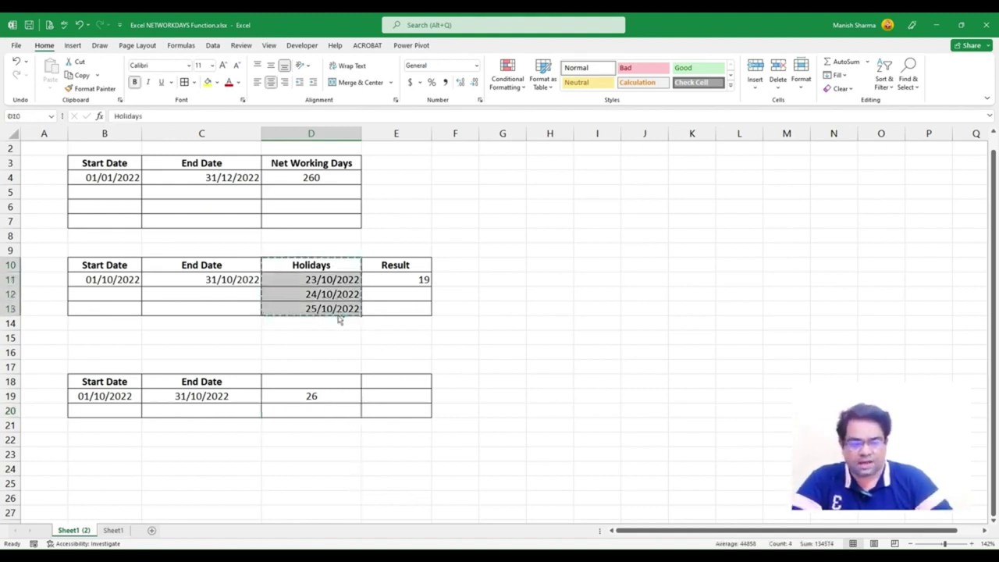
pyautogui.hotkey('ctrl', 'c')
pyautogui.click(388, 380)
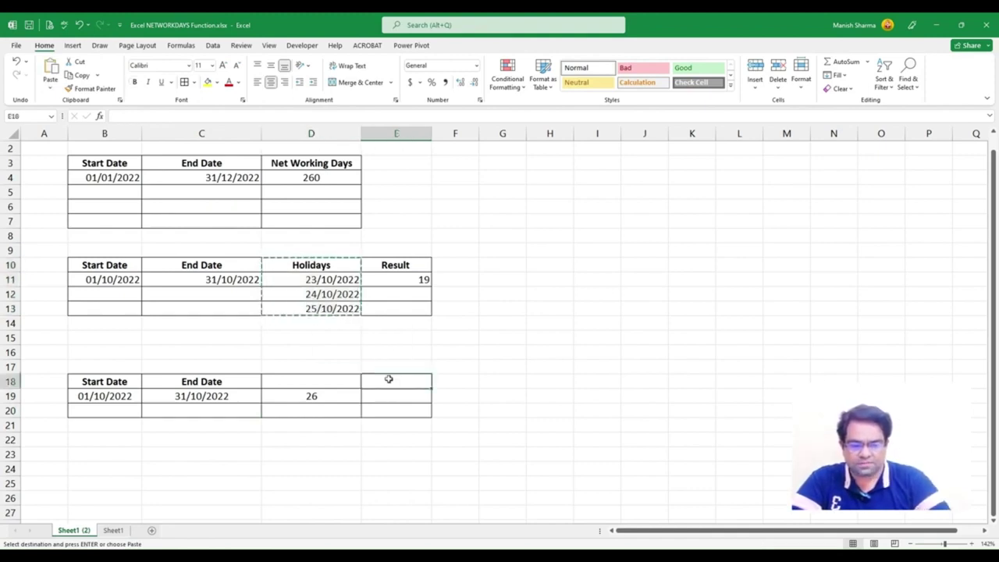
pyautogui.hotkey('ctrl', 'v')
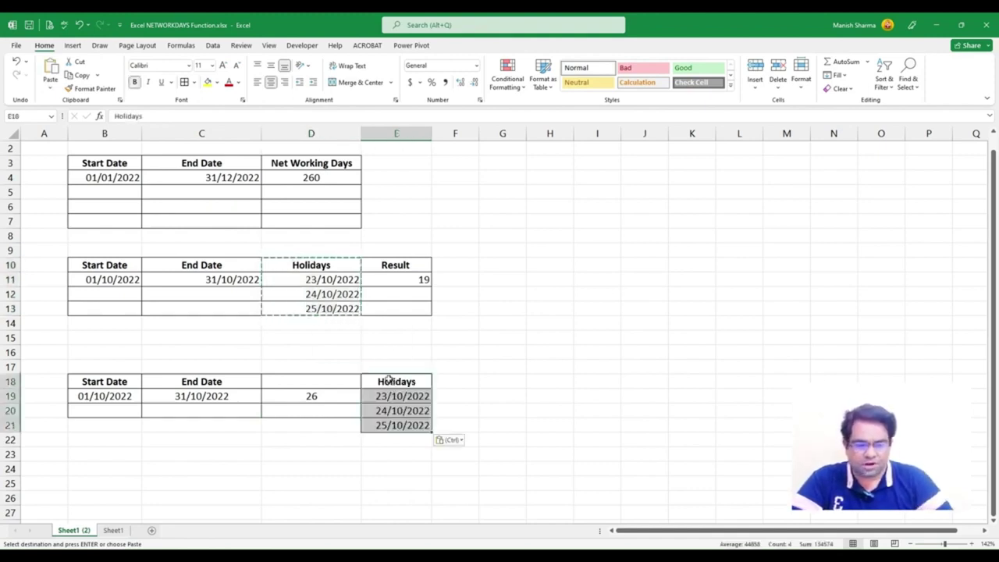
pyautogui.click(404, 426)
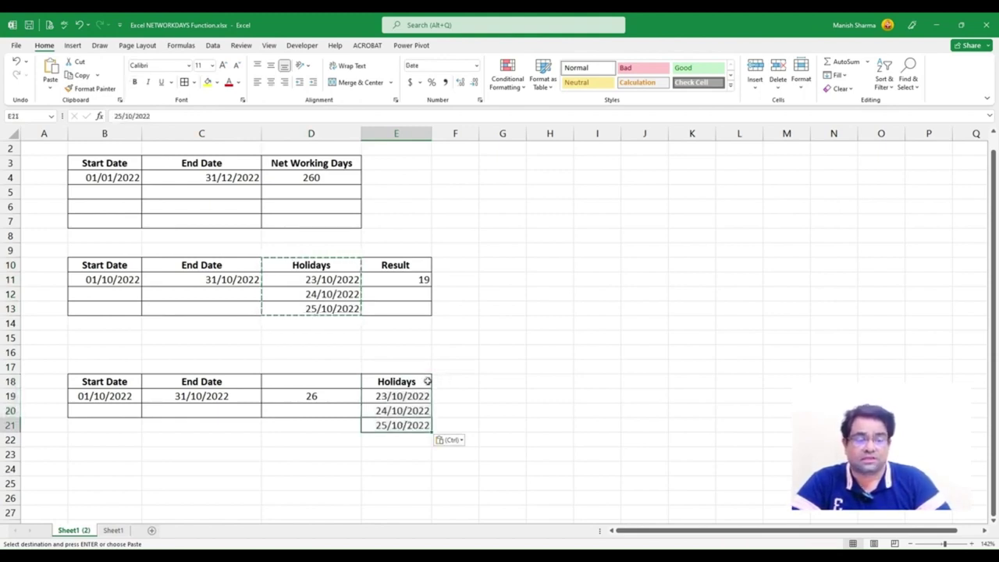
# Enter =NETWORKDAYS.INTL(B19,C19,11,E19) in cell F19, using the first holiday date as the holidays argument
pyautogui.click(457, 394)
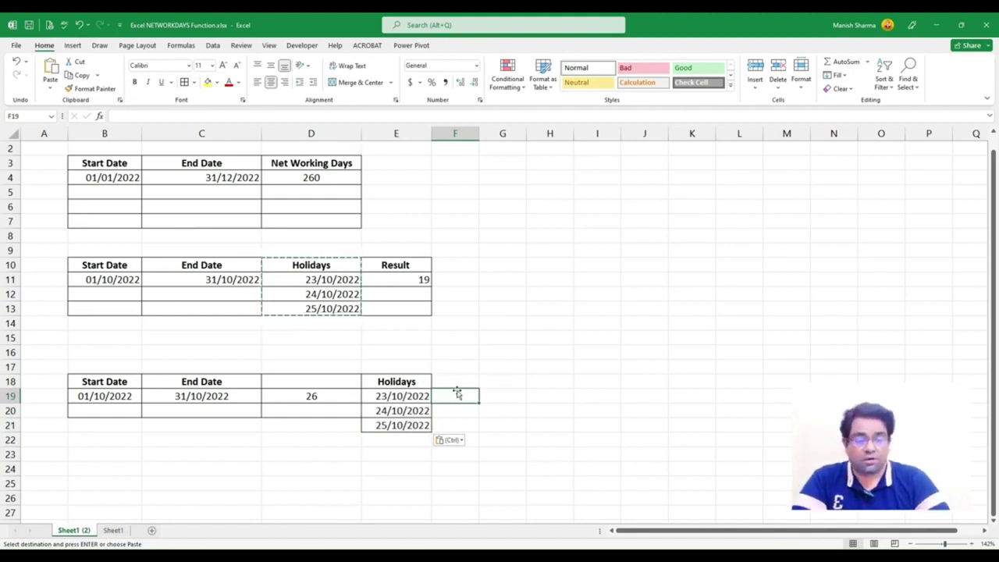
pyautogui.write('=')
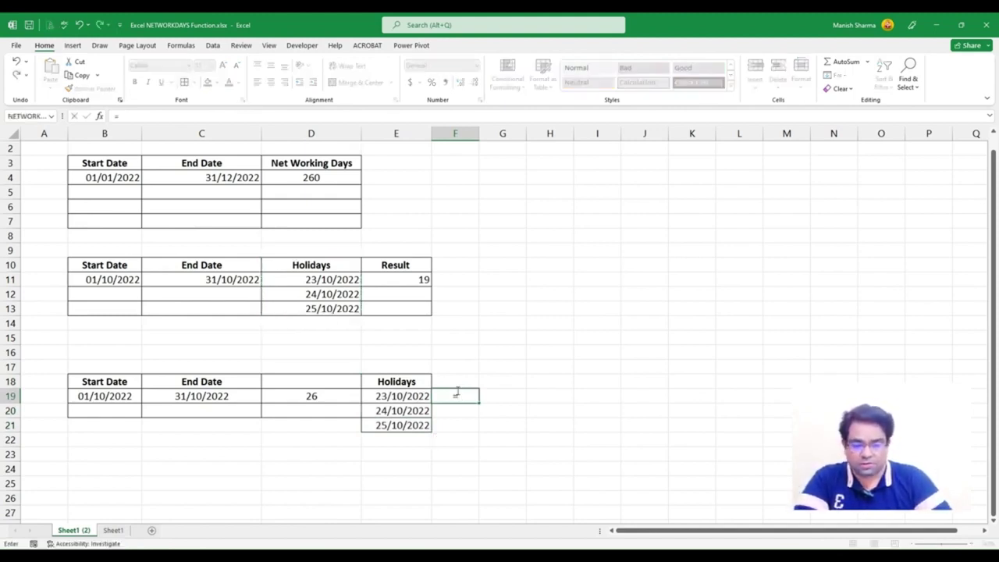
pyautogui.write('net')
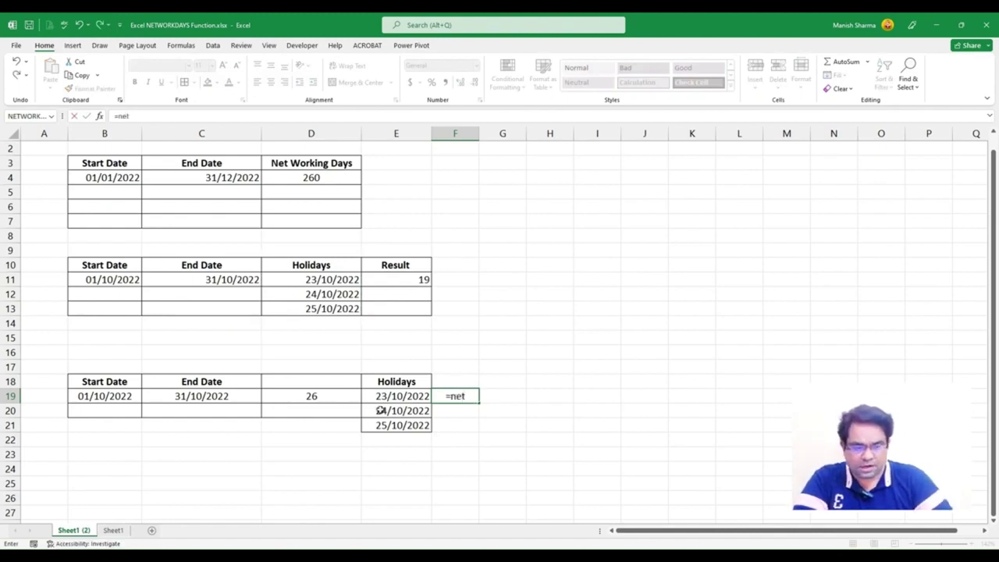
pyautogui.doubleClick(471, 421)
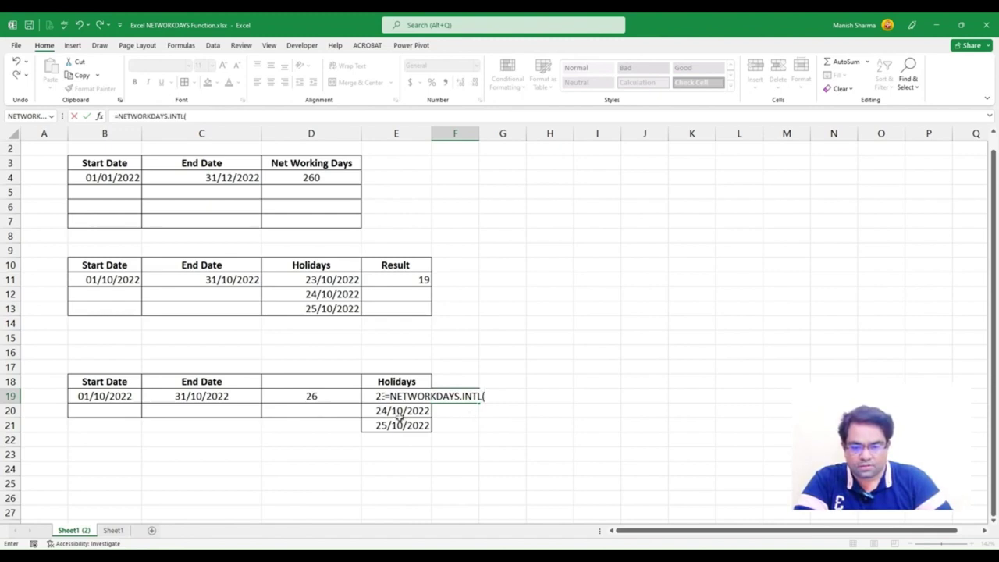
pyautogui.click(100, 395)
pyautogui.write(',')
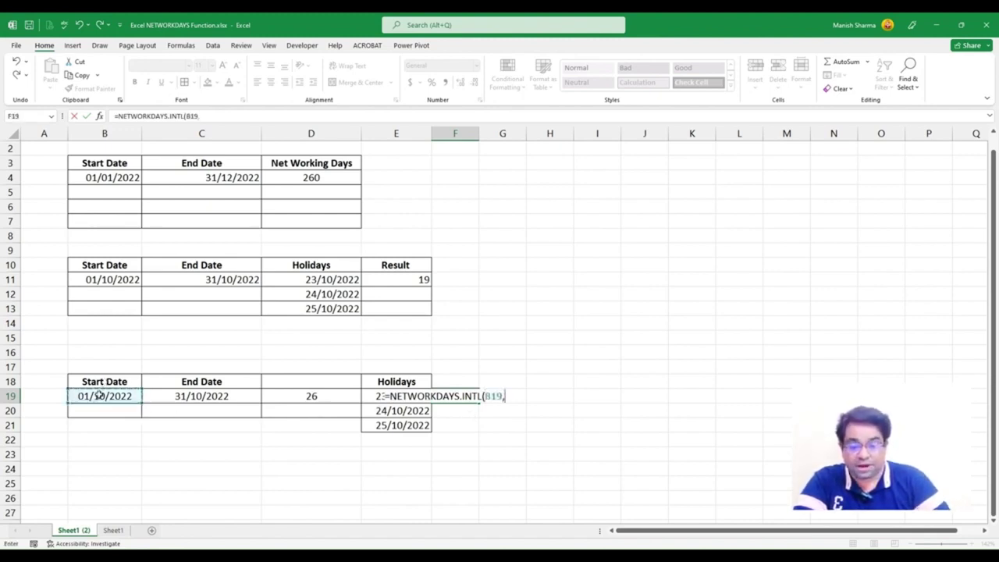
pyautogui.click(207, 395)
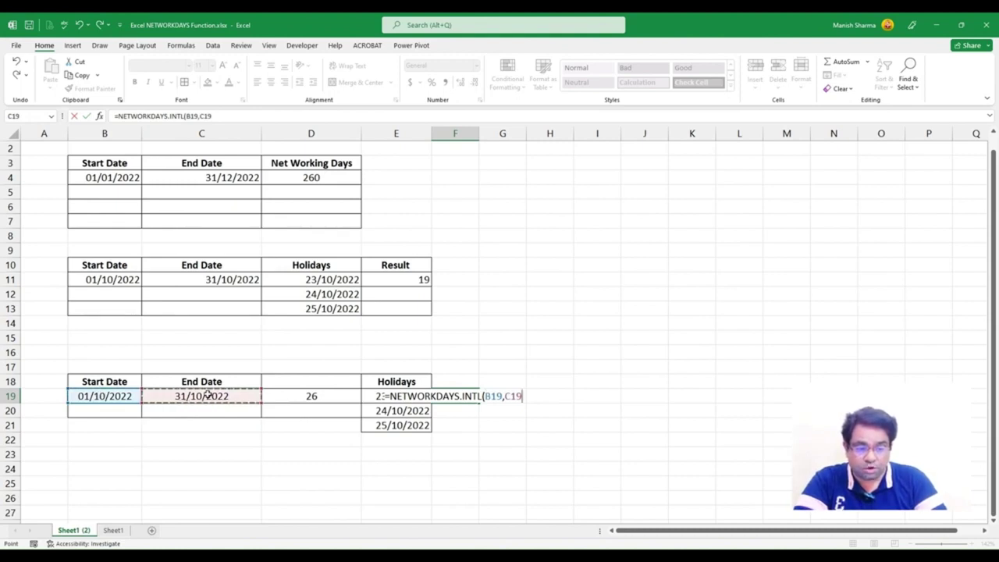
pyautogui.write(',')
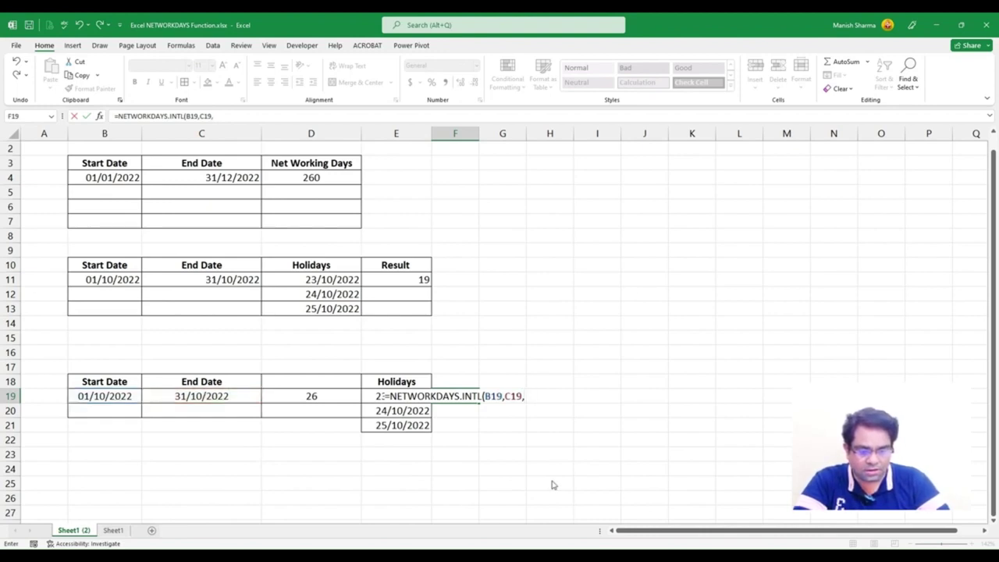
pyautogui.write('11,')
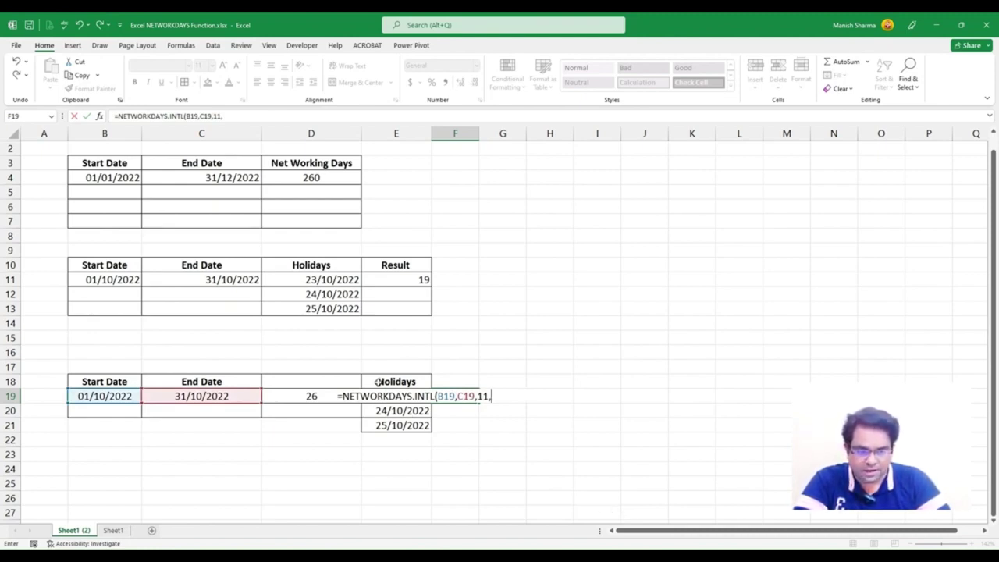
pyautogui.write('e')
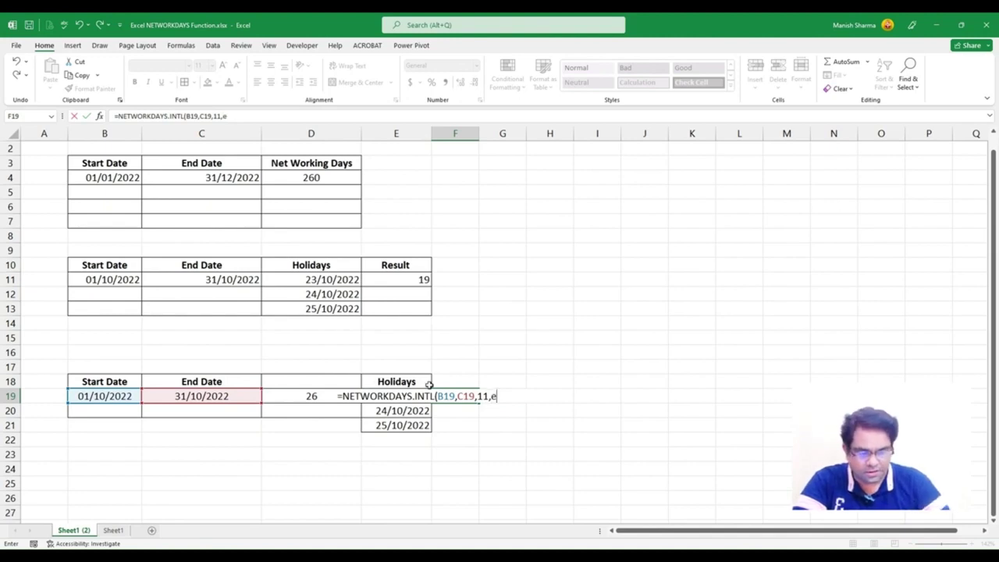
pyautogui.write('19')
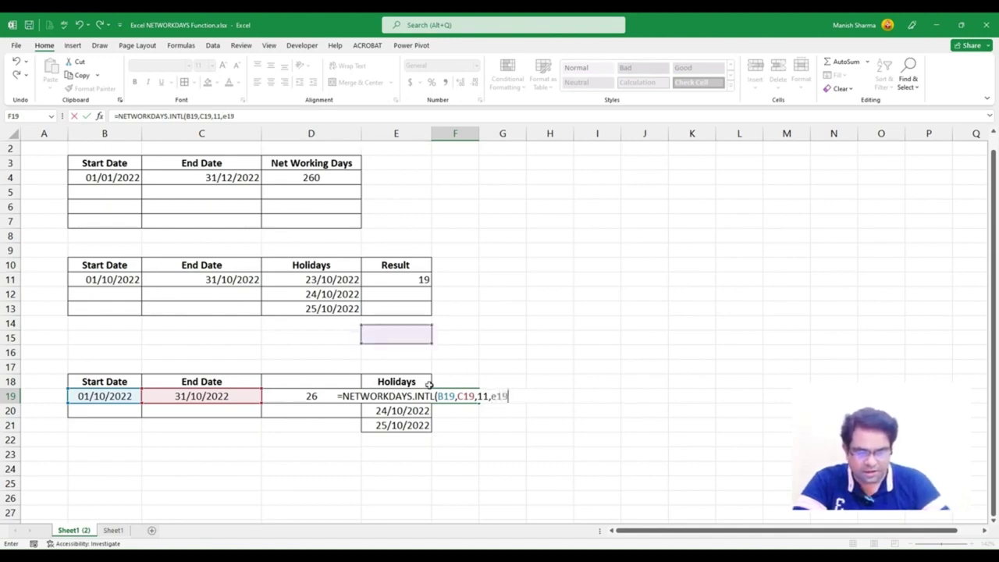
pyautogui.press('Return')
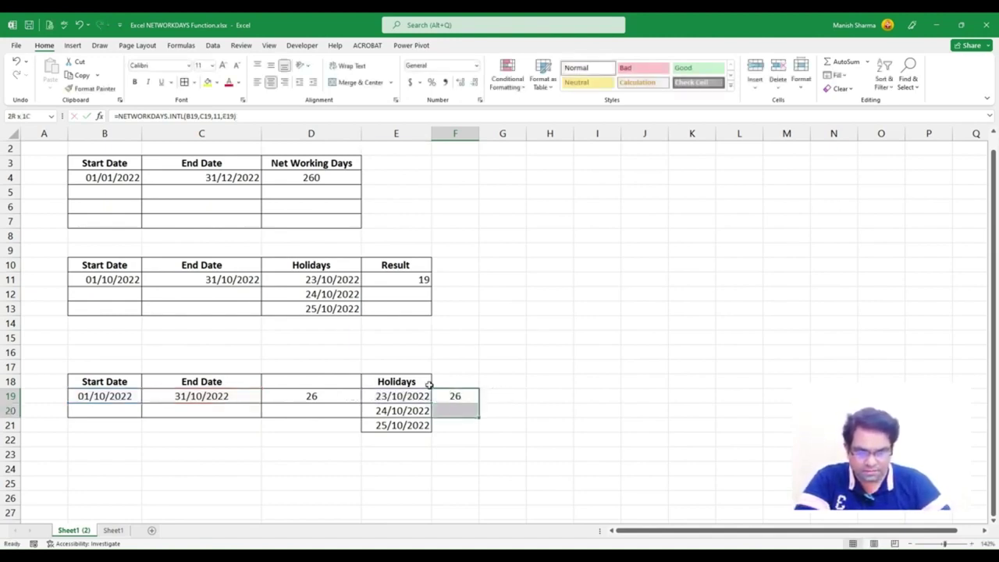
# Extend the holidays argument in F19 to cover all three dates: =NETWORKDAYS.INTL(B19,C19,11,E19:E21)
pyautogui.press('Up')
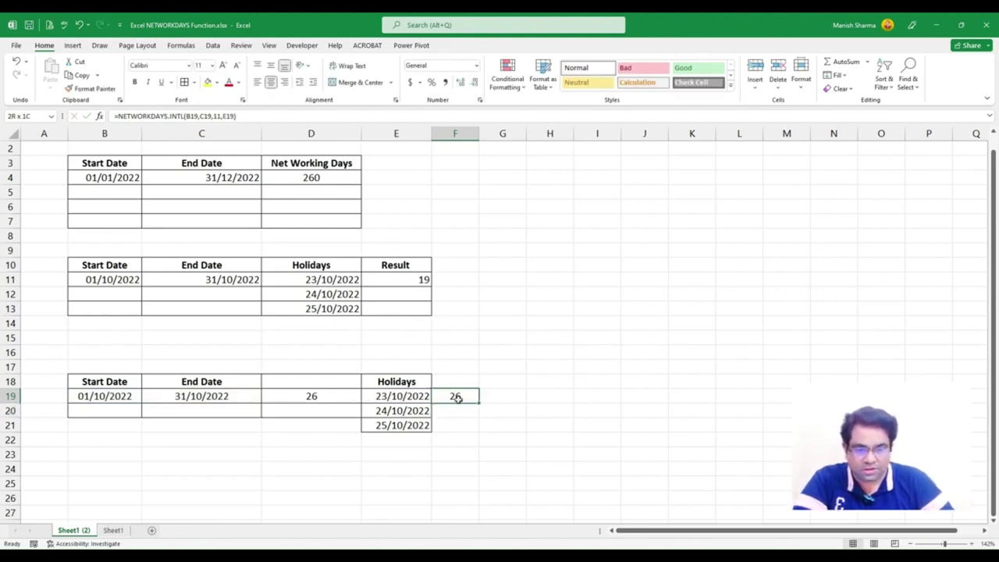
pyautogui.doubleClick(461, 396)
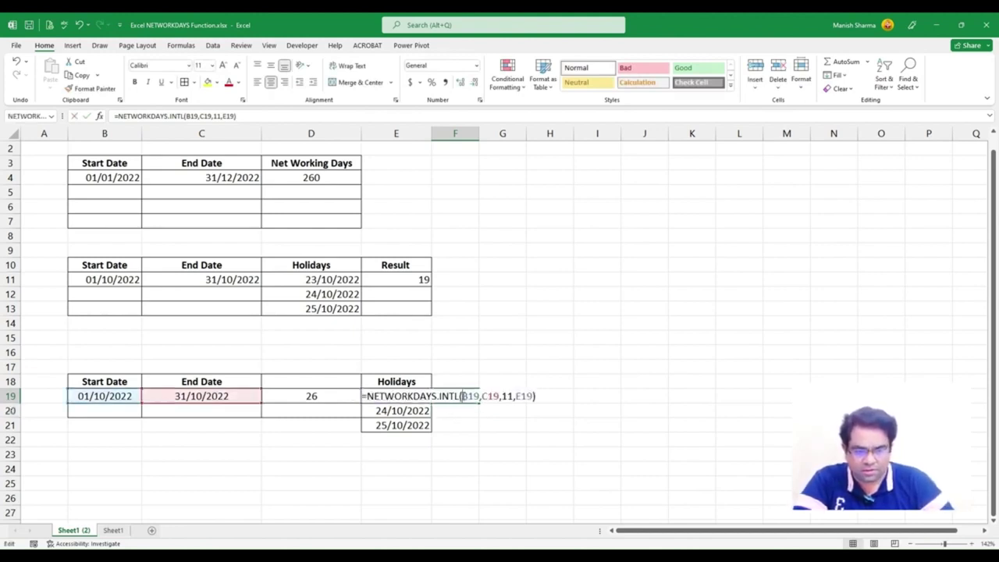
pyautogui.click(533, 396)
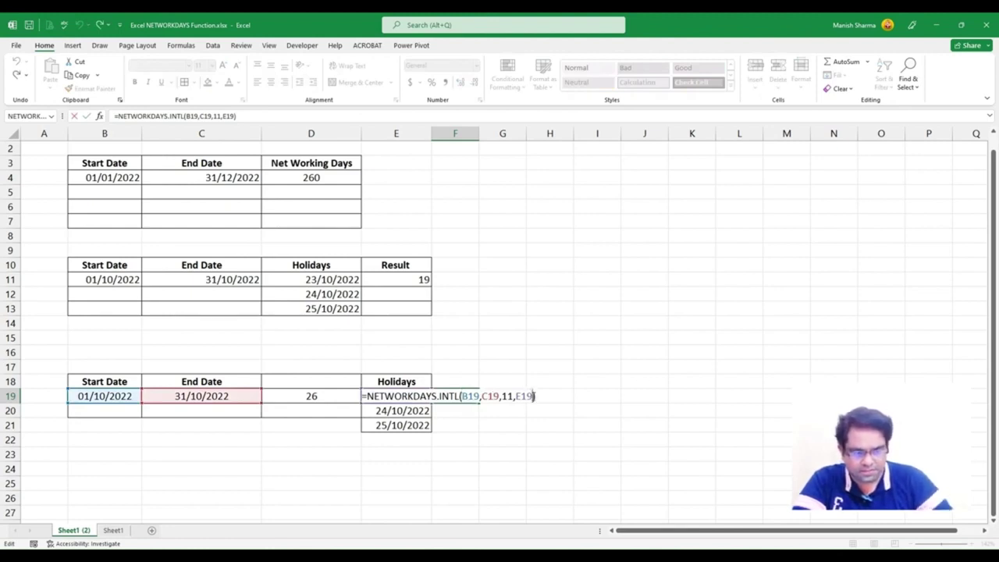
pyautogui.write(':')
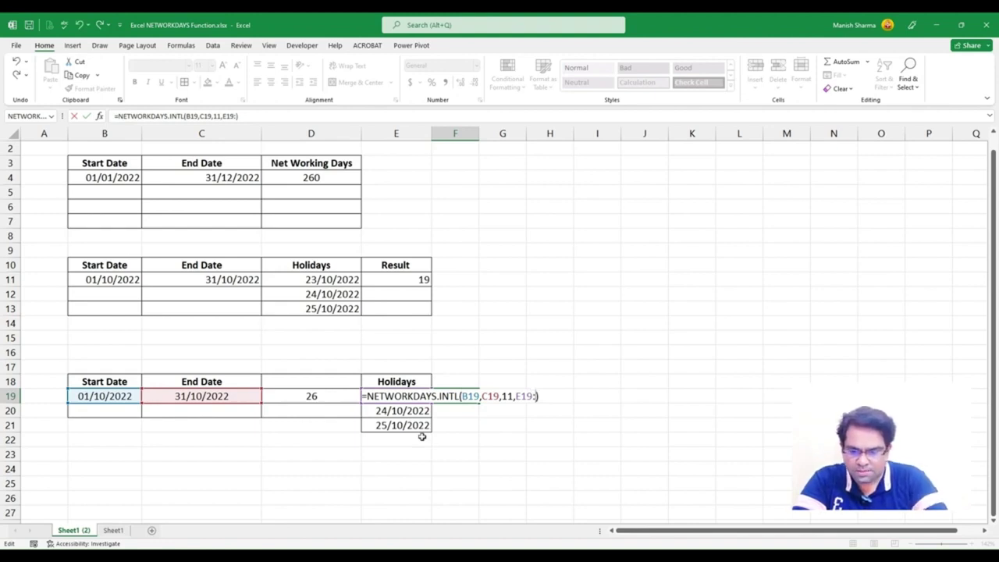
pyautogui.write('e')
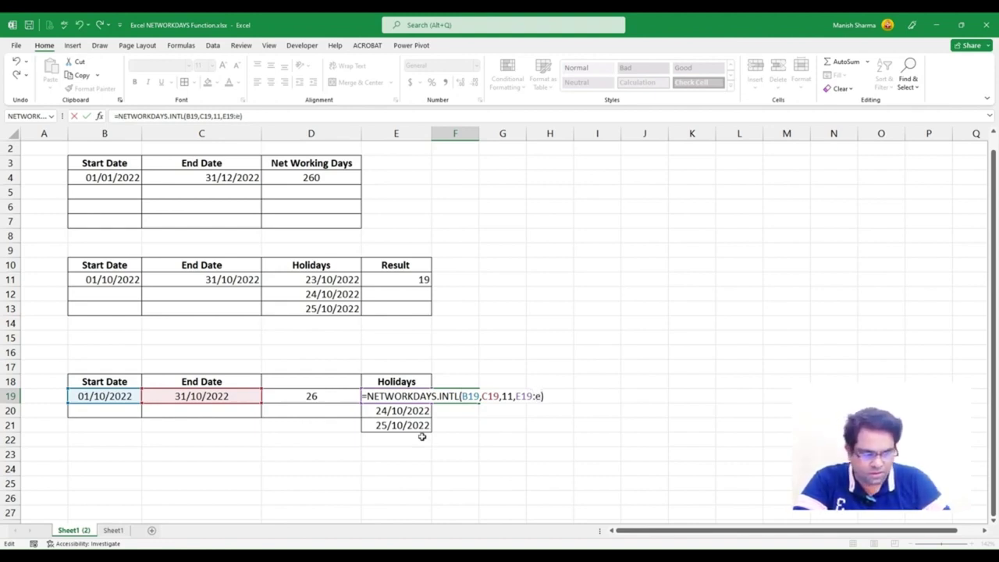
pyautogui.write('2')
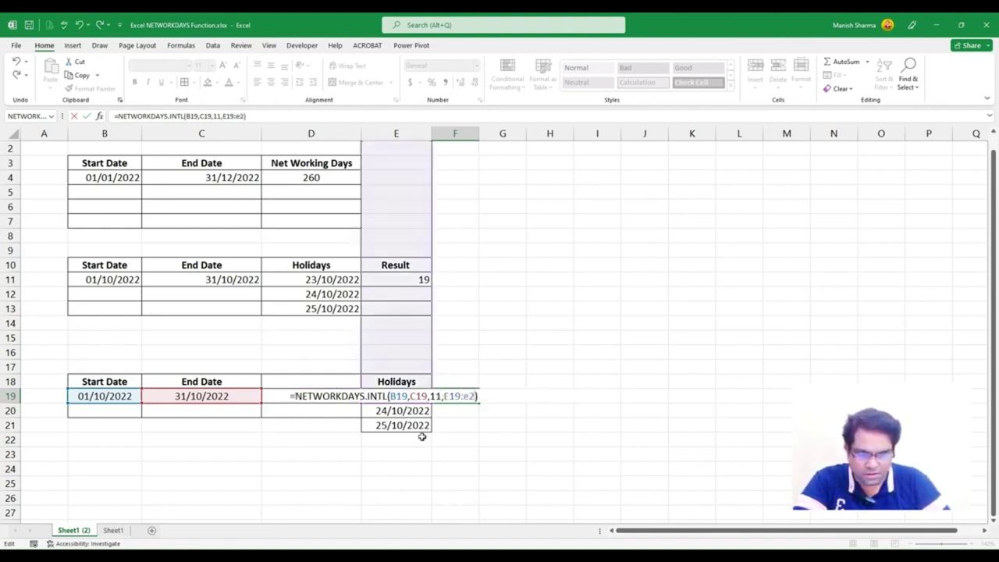
pyautogui.write('1')
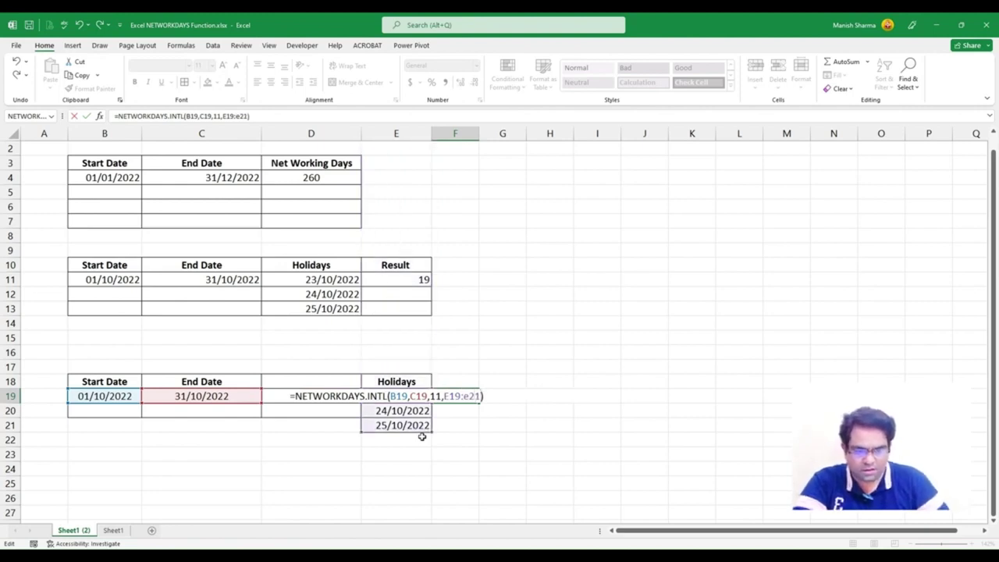
pyautogui.press('Return')
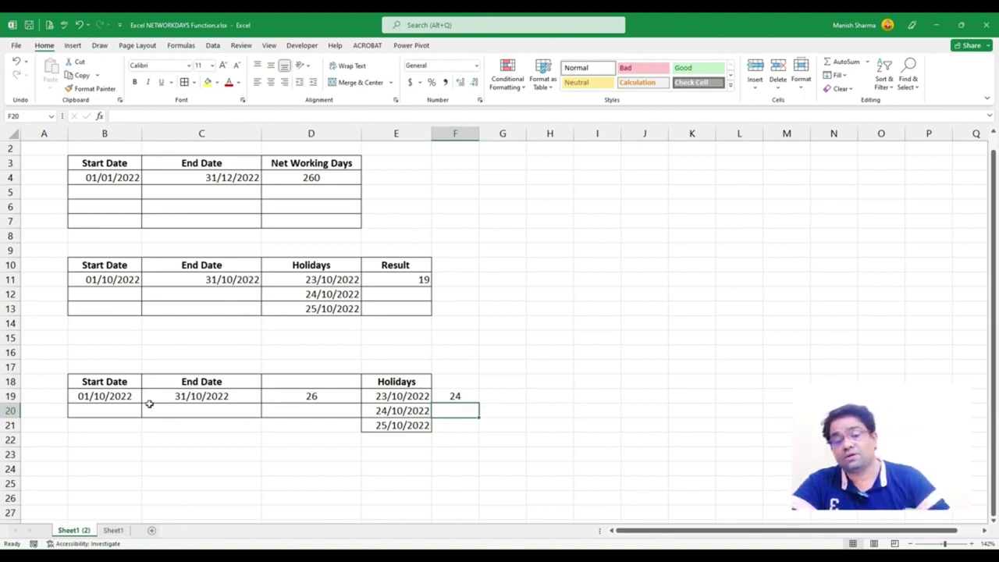
# Copy the Start Date and End Date block from B18:C20 into the range starting at B23
pyautogui.click(119, 439)
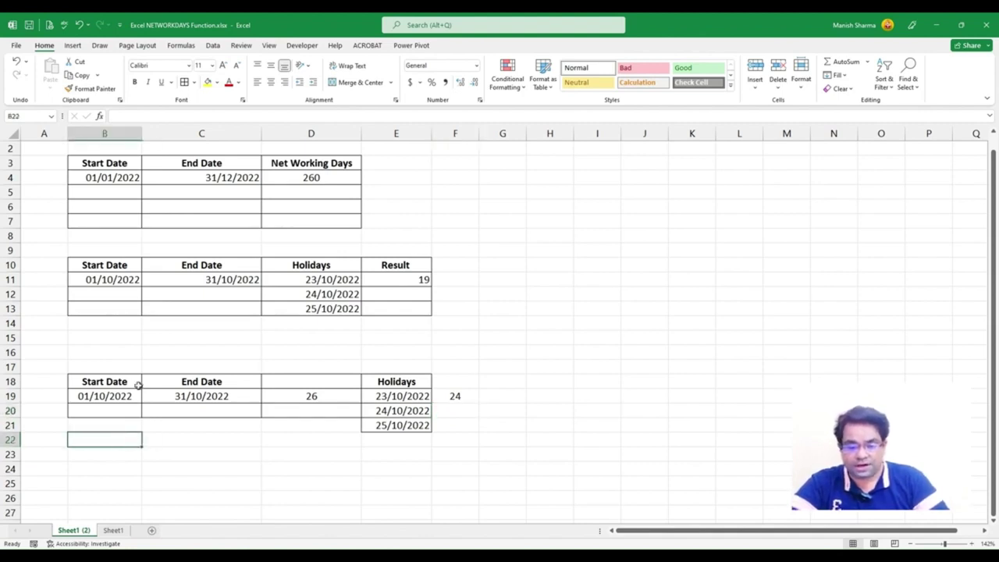
pyautogui.moveTo(123, 380); pyautogui.dragTo(219, 407)
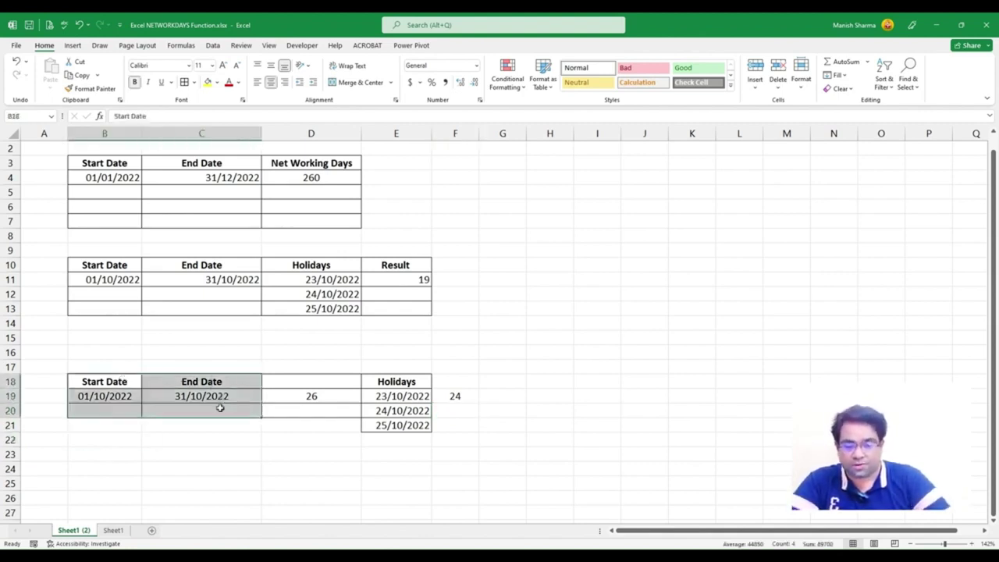
pyautogui.hotkey('ctrl', 'c')
pyautogui.click(120, 455)
pyautogui.hotkey('ctrl', 'v')
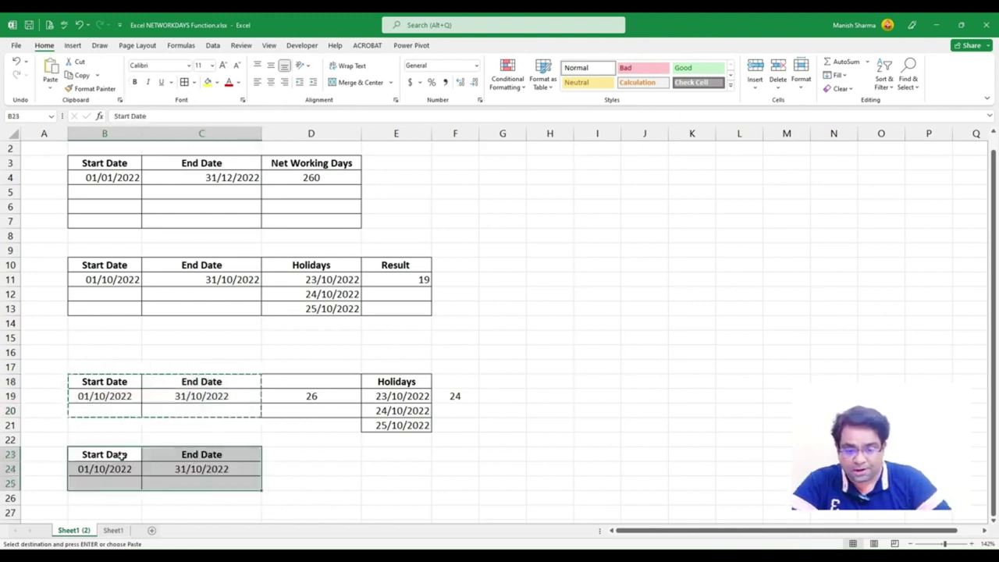
# Set the end date in C24 to 8/10/2022
pyautogui.click(205, 469)
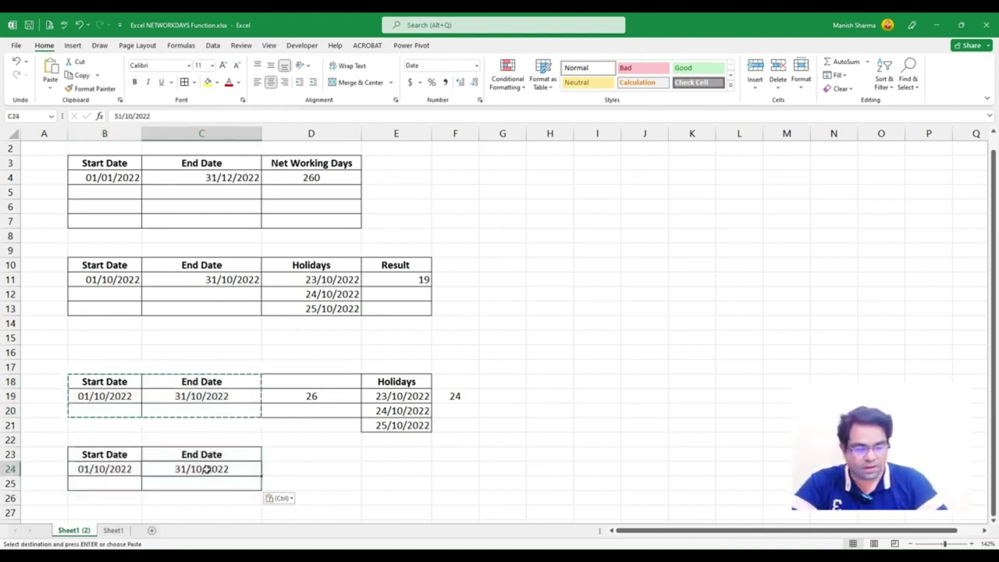
pyautogui.doubleClick(205, 470)
pyautogui.write('8/10/22')
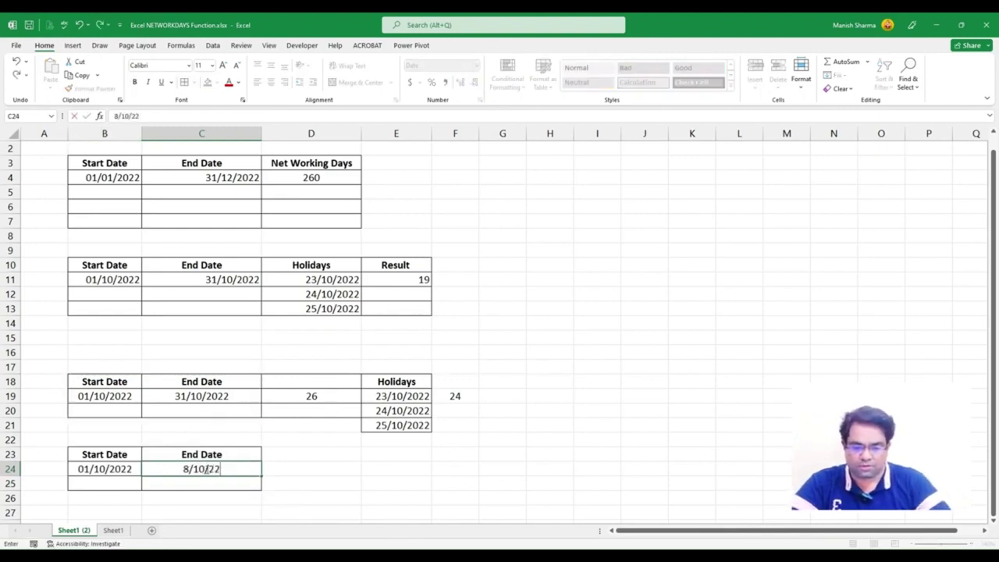
pyautogui.press('BackSpace')
pyautogui.write('0200')
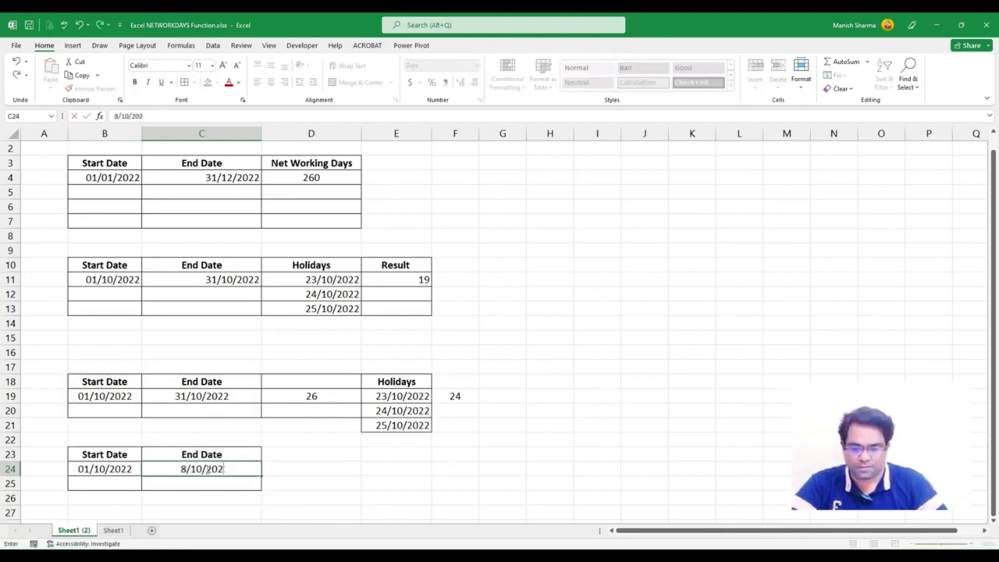
pyautogui.press('BackSpace')
pyautogui.press('BackSpace')
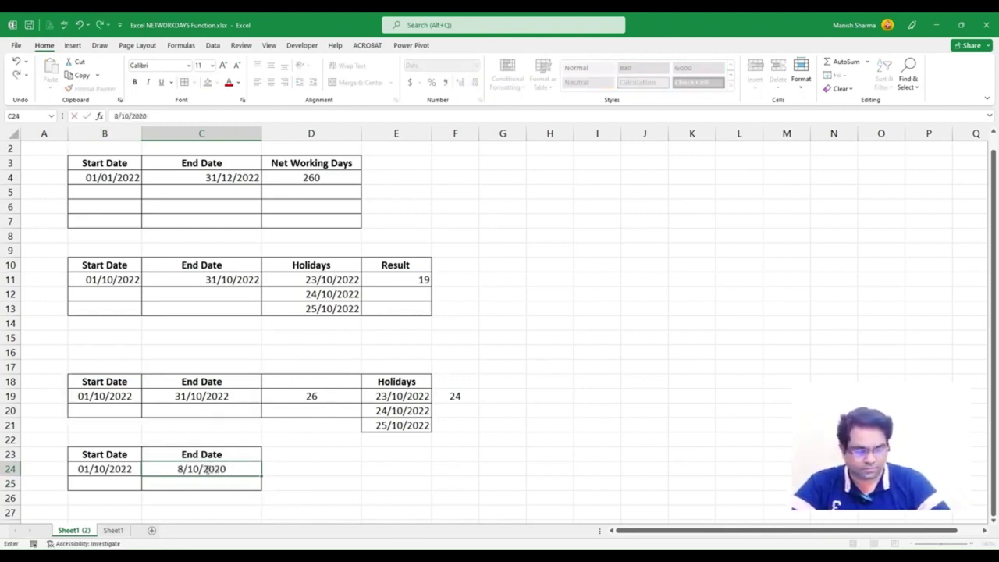
pyautogui.write('2')
pyautogui.press('Return')
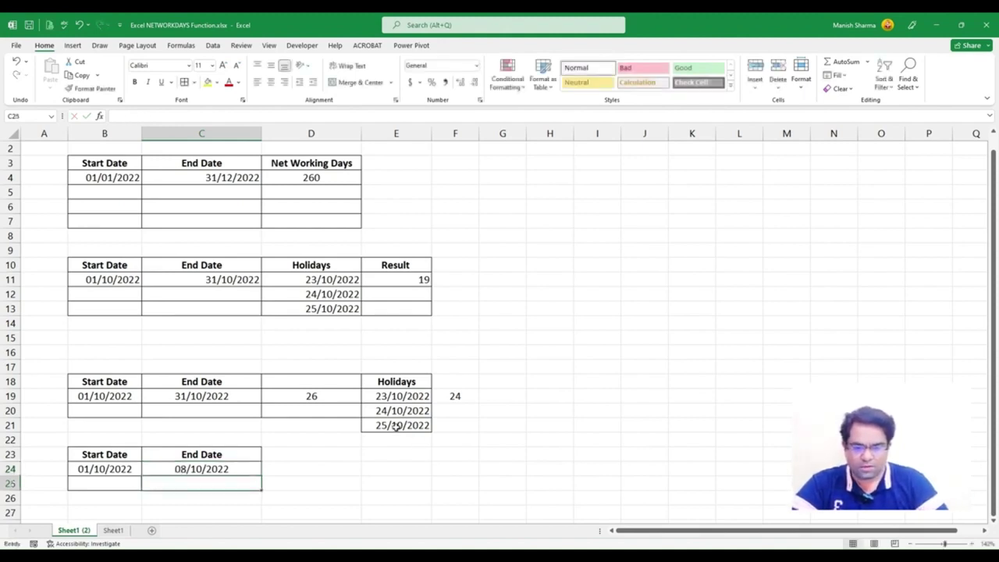
# Enter =NETWORKDAYS(B24,C24) in cell D24 to count the working days between the new start and end dates
pyautogui.press('Up')
pyautogui.press('Up')
pyautogui.press('Right')
pyautogui.press('Down')
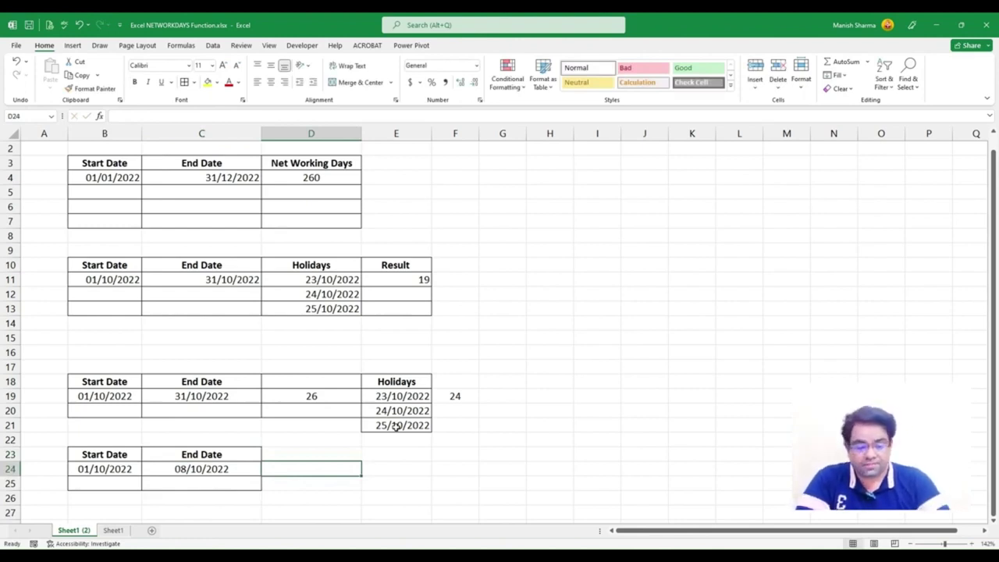
pyautogui.write('=net')
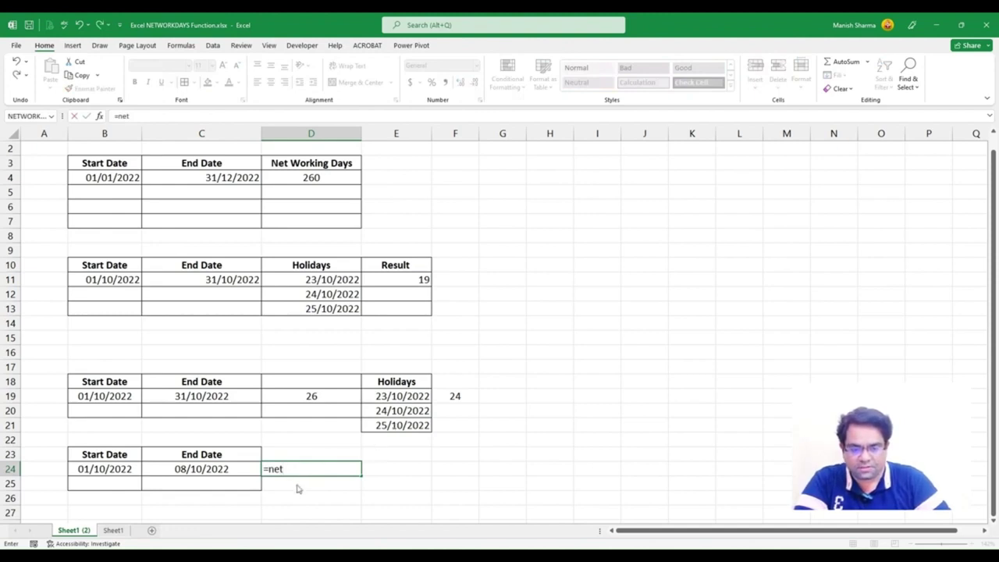
pyautogui.press('Tab')
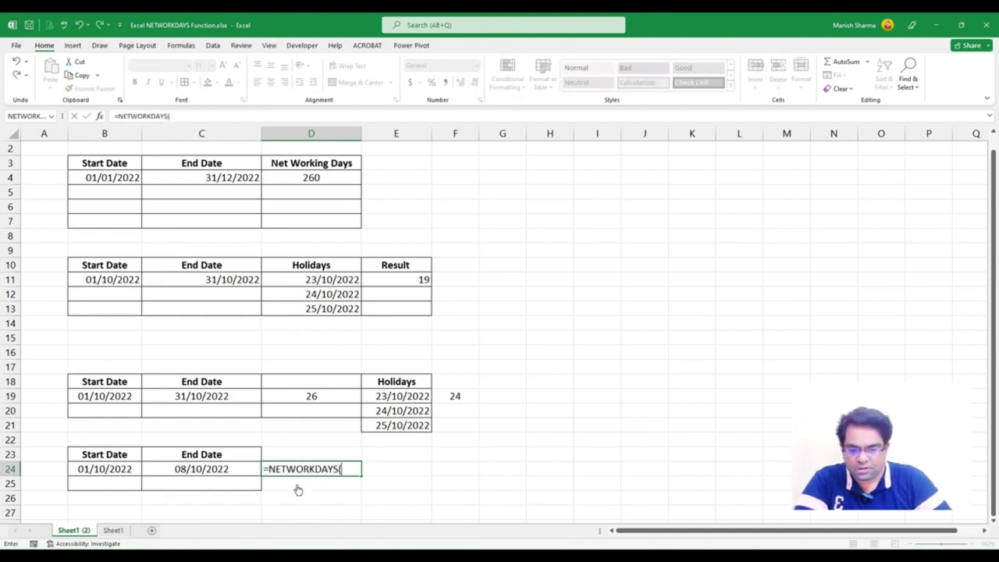
pyautogui.click(112, 467)
pyautogui.write(',')
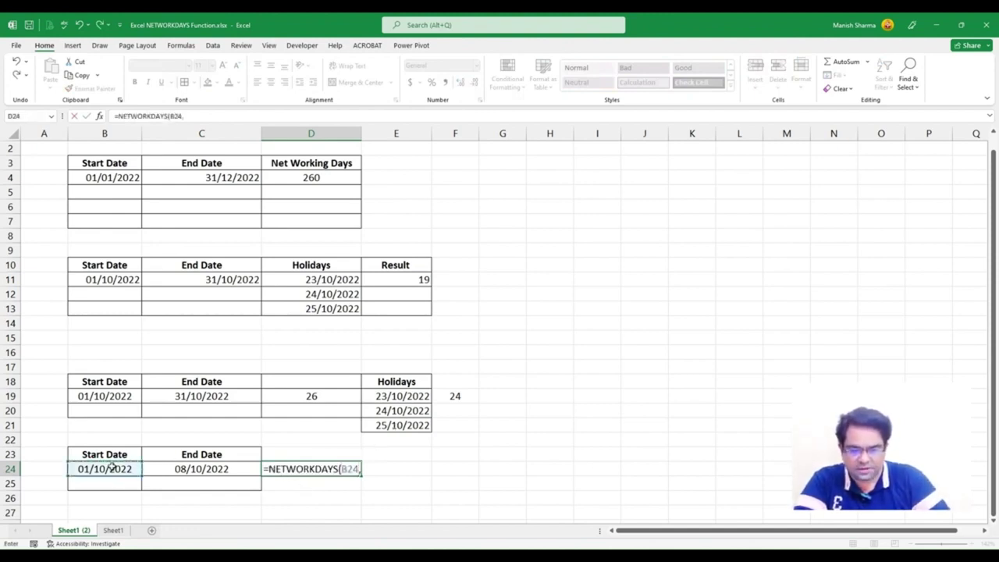
pyautogui.click(211, 467)
pyautogui.write(')')
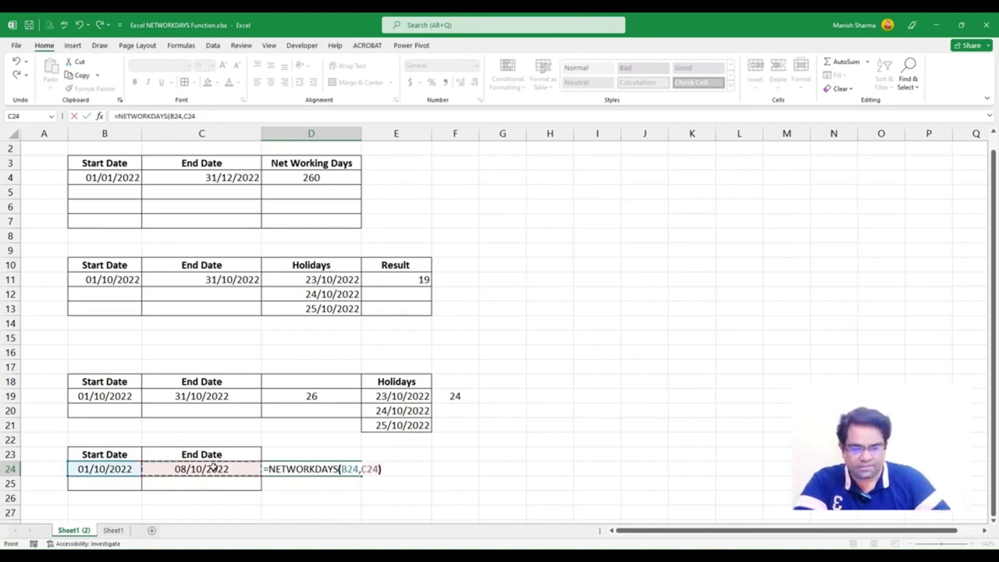
pyautogui.press('Return')
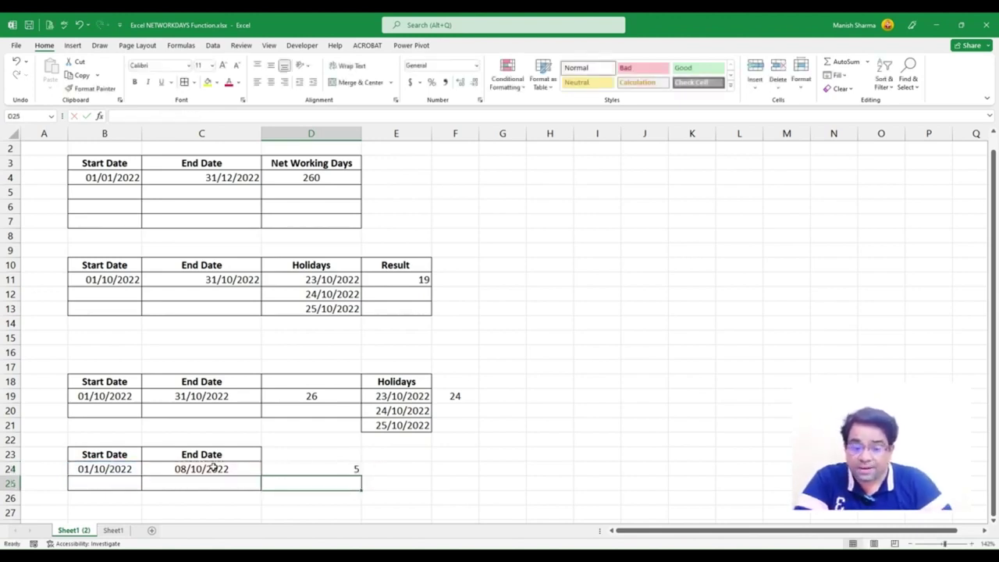
pyautogui.click(305, 467)
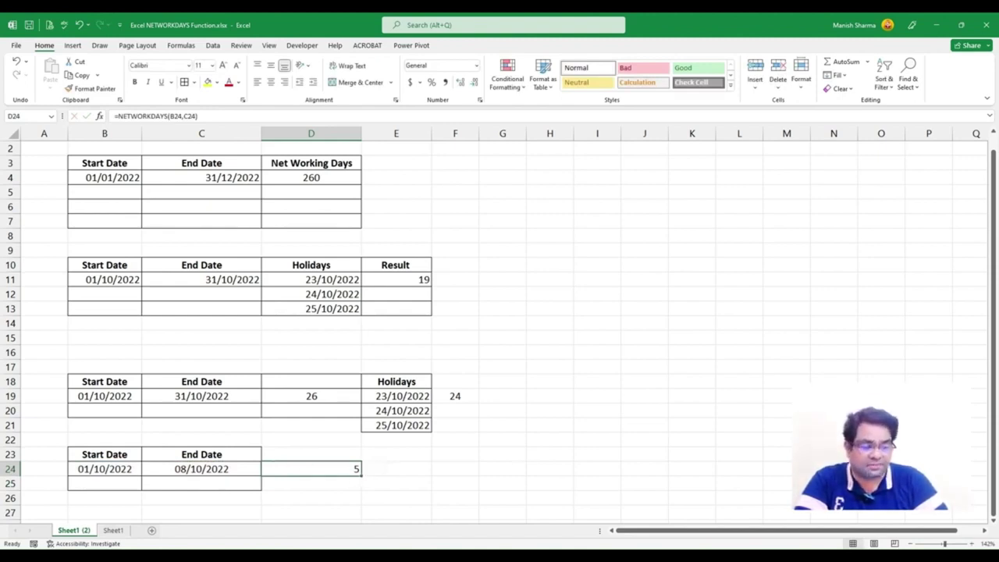
pyautogui.hotkey('alt', 'Tab')
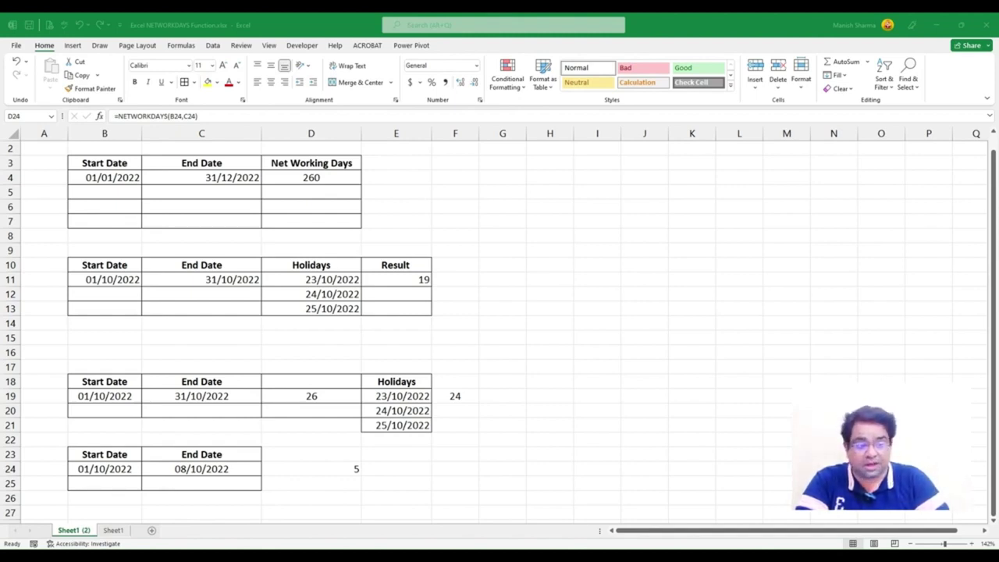
pyautogui.click(713, 323)
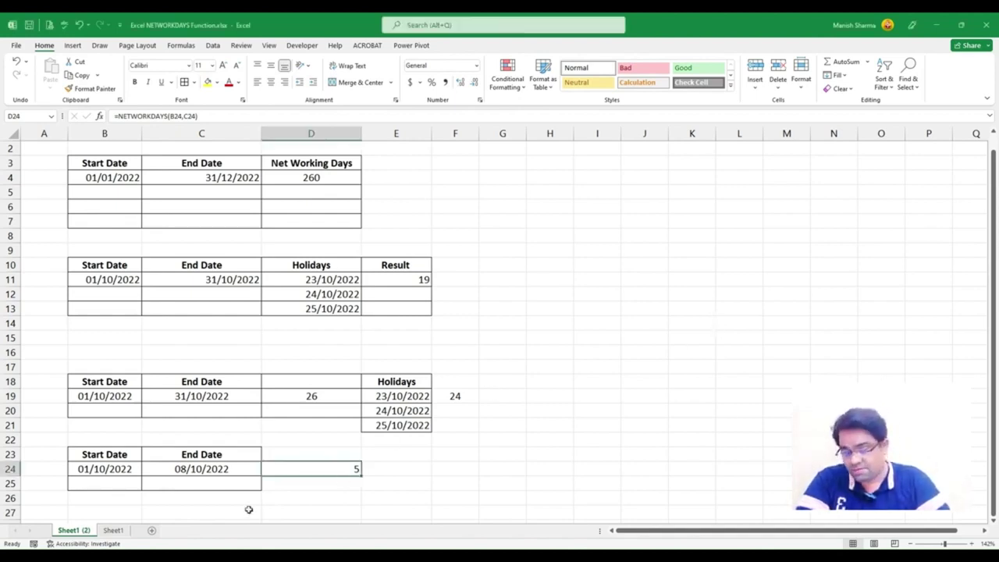
pyautogui.click(406, 470)
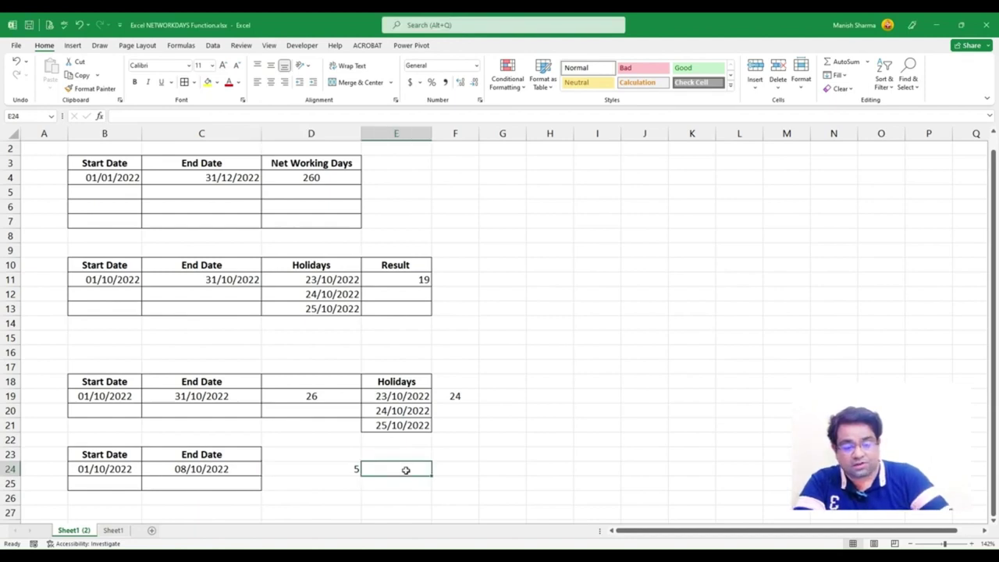
pyautogui.write('=net')
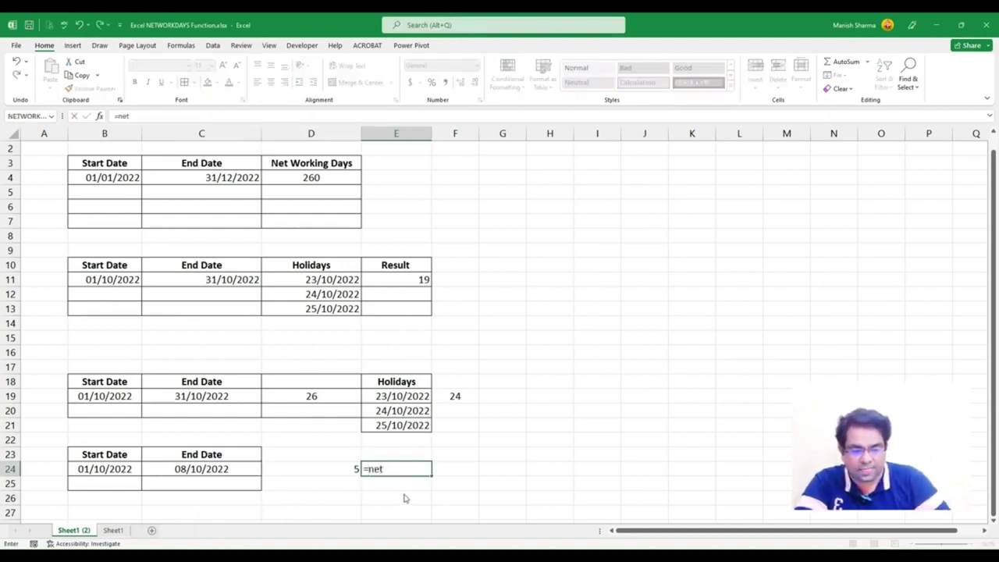
pyautogui.press('Tab')
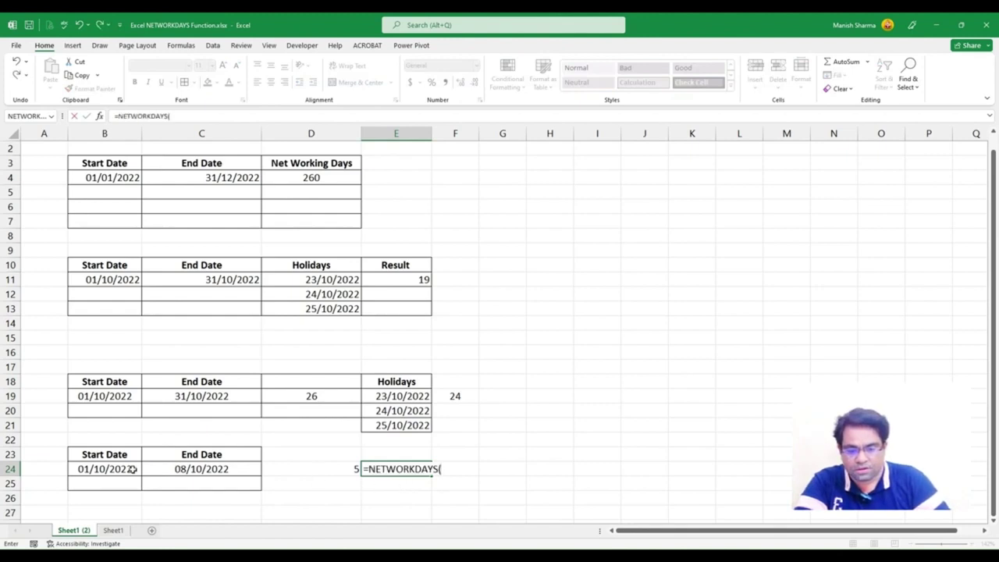
pyautogui.click(102, 470)
pyautogui.write(',')
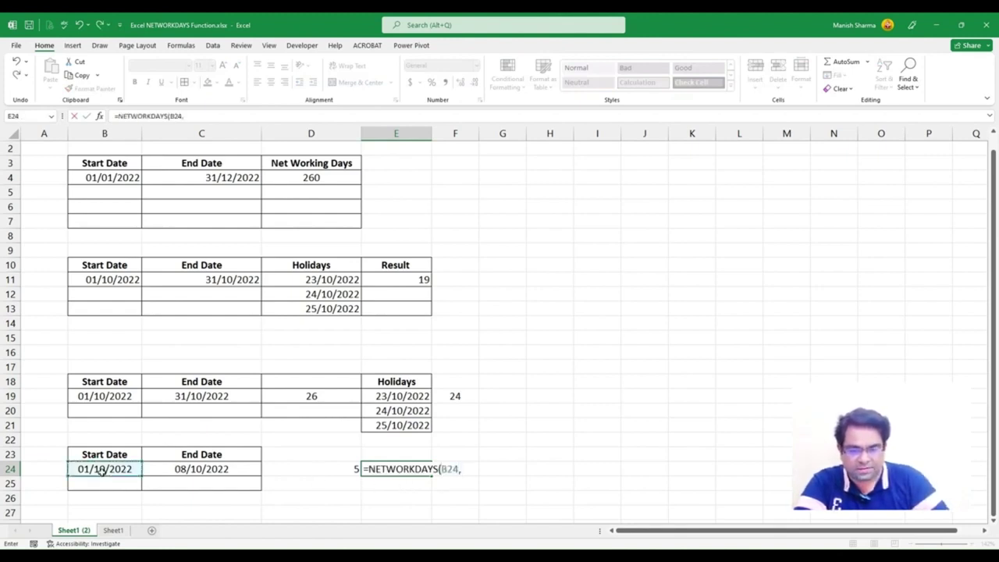
pyautogui.click(178, 470)
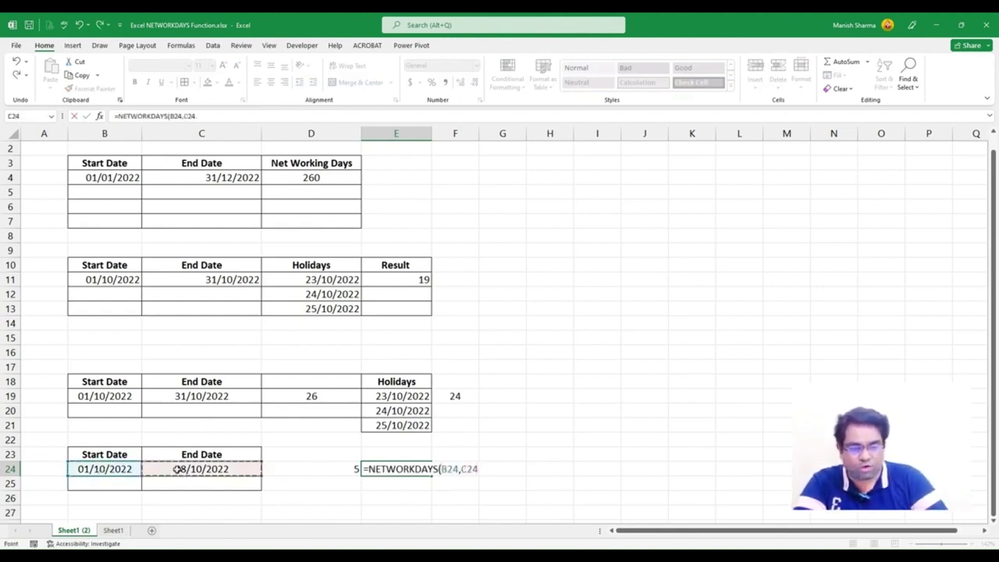
pyautogui.write(',')
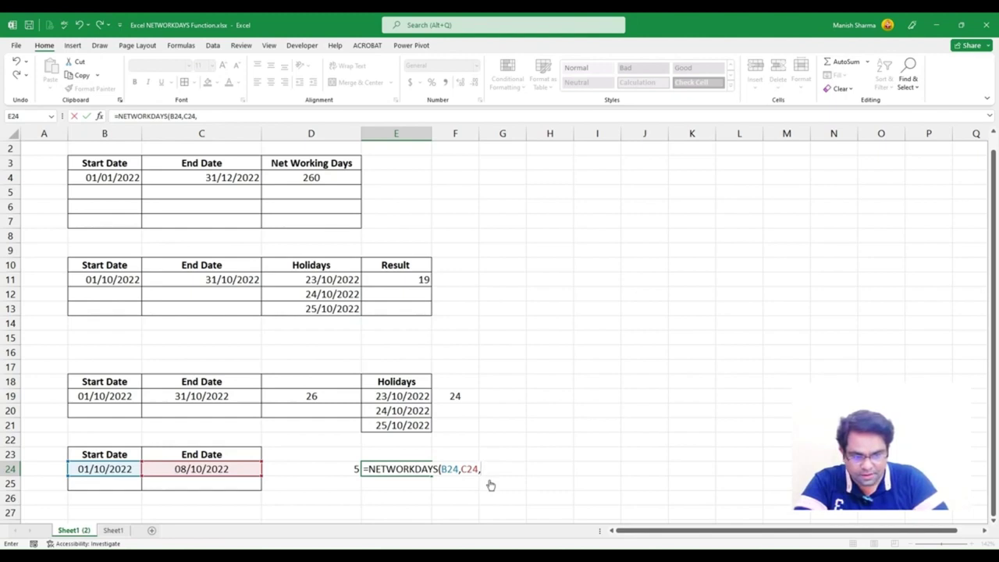
pyautogui.click(441, 468)
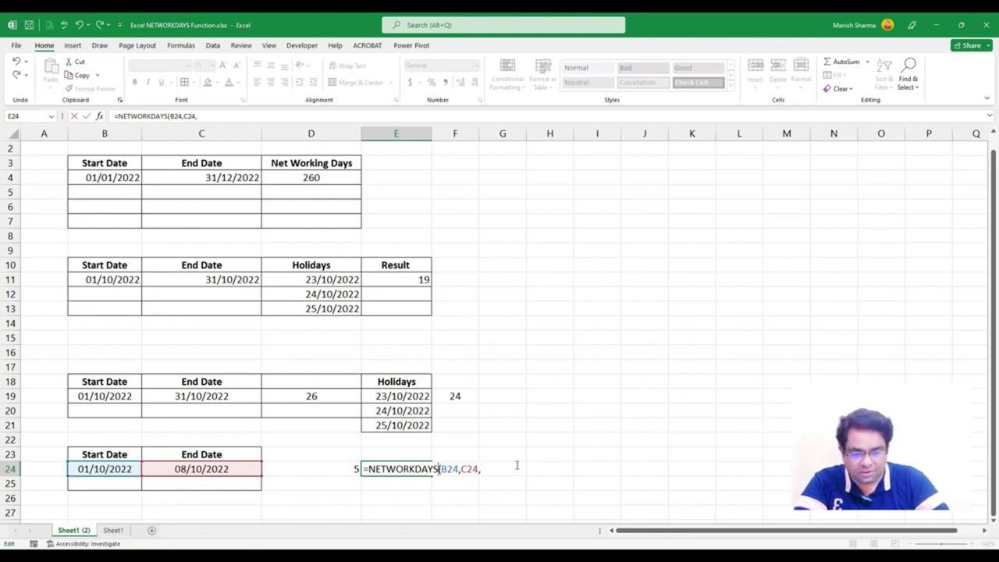
pyautogui.press('BackSpace')
pyautogui.press('BackSpace')
pyautogui.press('BackSpace')
pyautogui.press('BackSpace')
pyautogui.press('BackSpace')
pyautogui.press('BackSpace')
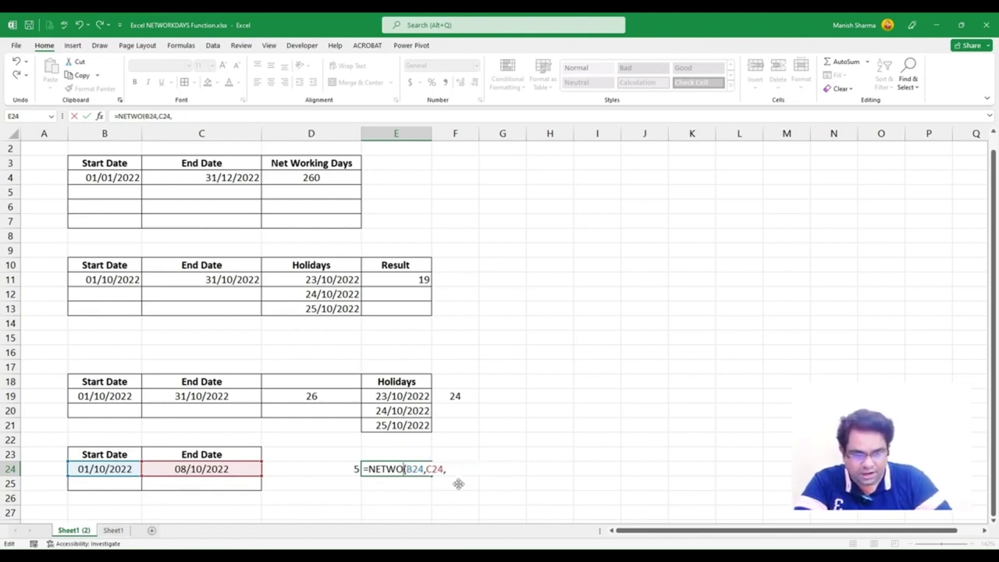
pyautogui.doubleClick(428, 493)
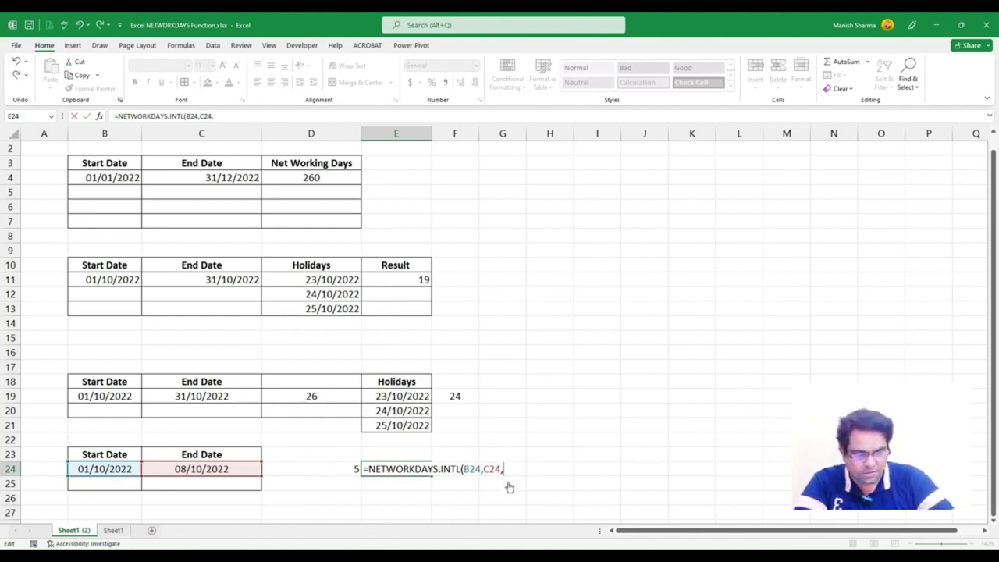
pyautogui.press('BackSpace')
pyautogui.press('BackSpace')
pyautogui.press('BackSpace')
pyautogui.press('BackSpace')
pyautogui.press('BackSpace')
pyautogui.press('BackSpace')
pyautogui.press('BackSpace')
pyautogui.press('BackSpace')
pyautogui.press('BackSpace')
pyautogui.press('BackSpace')
pyautogui.press('BackSpace')
pyautogui.press('BackSpace')
pyautogui.press('BackSpace')
pyautogui.press('BackSpace')
pyautogui.press('BackSpace')
pyautogui.press('BackSpace')
pyautogui.press('BackSpace')
pyautogui.press('BackSpace')
pyautogui.press('BackSpace')
pyautogui.press('BackSpace')
pyautogui.press('BackSpace')
pyautogui.press('BackSpace')
pyautogui.press('BackSpace')
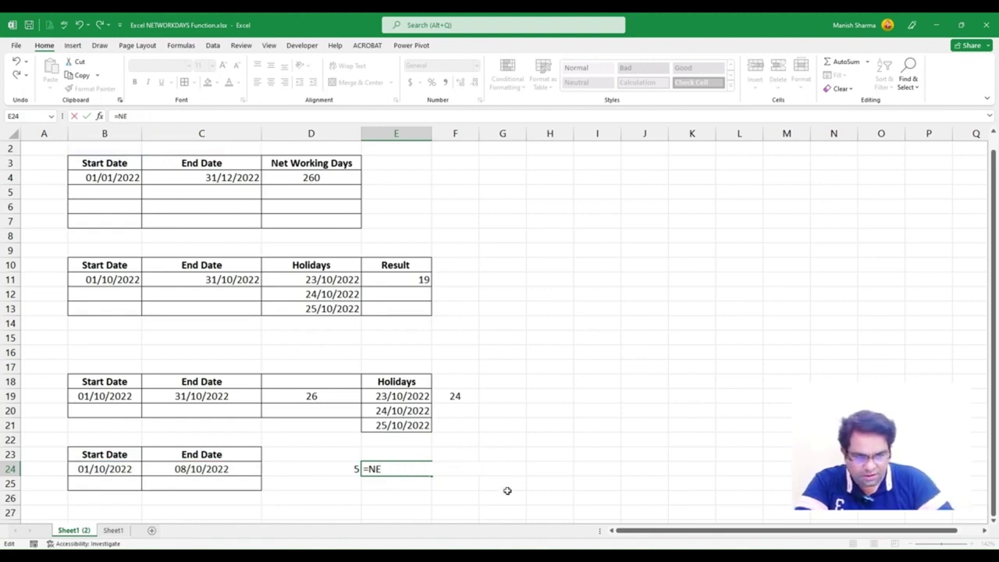
# Enter =NETWORKDAYS.INTL(B24,C24) in cell E24 to count the working days between the start and end dates
pyautogui.doubleClick(427, 497)
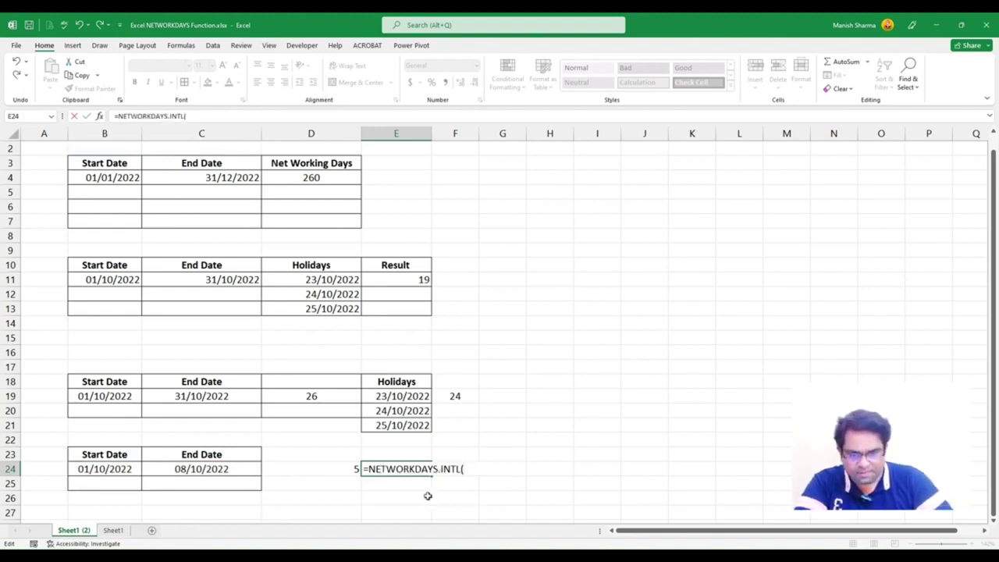
pyautogui.click(121, 469)
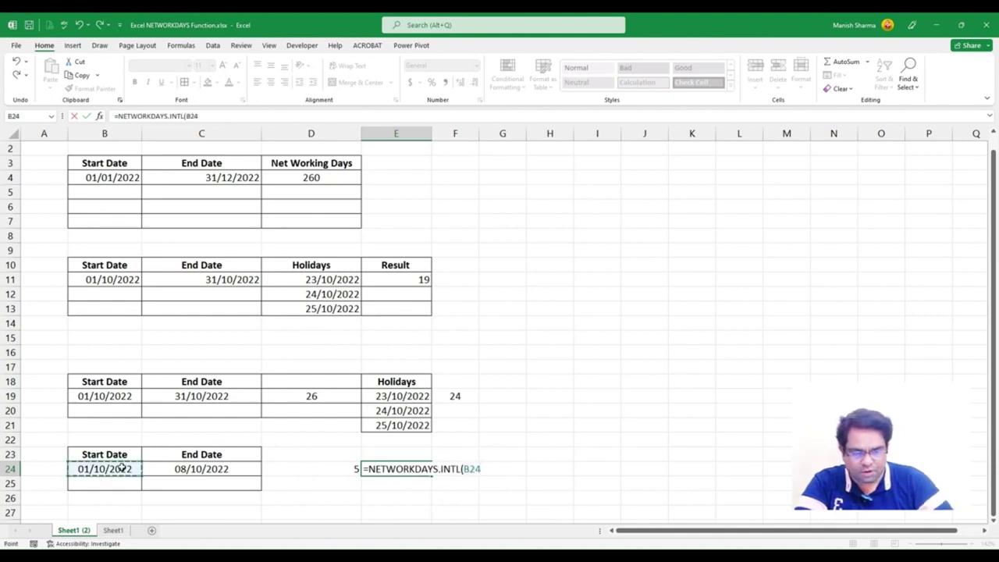
pyautogui.write(',')
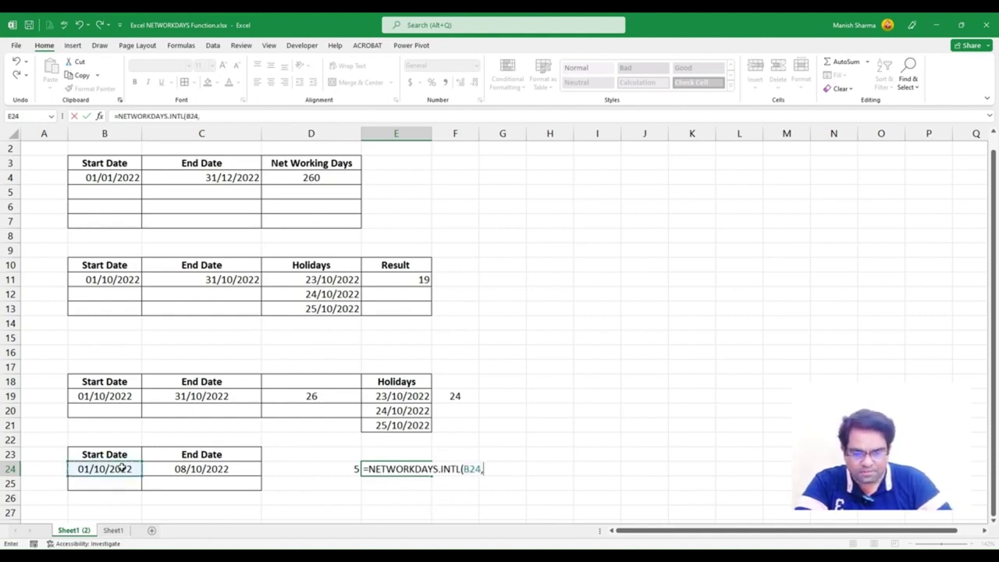
pyautogui.click(200, 468)
pyautogui.write(',')
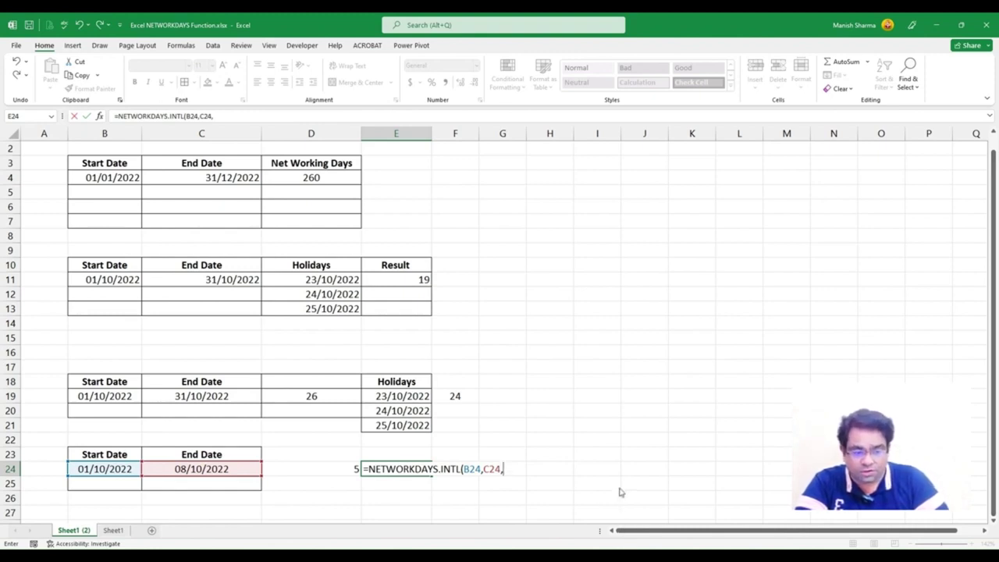
pyautogui.press('BackSpace')
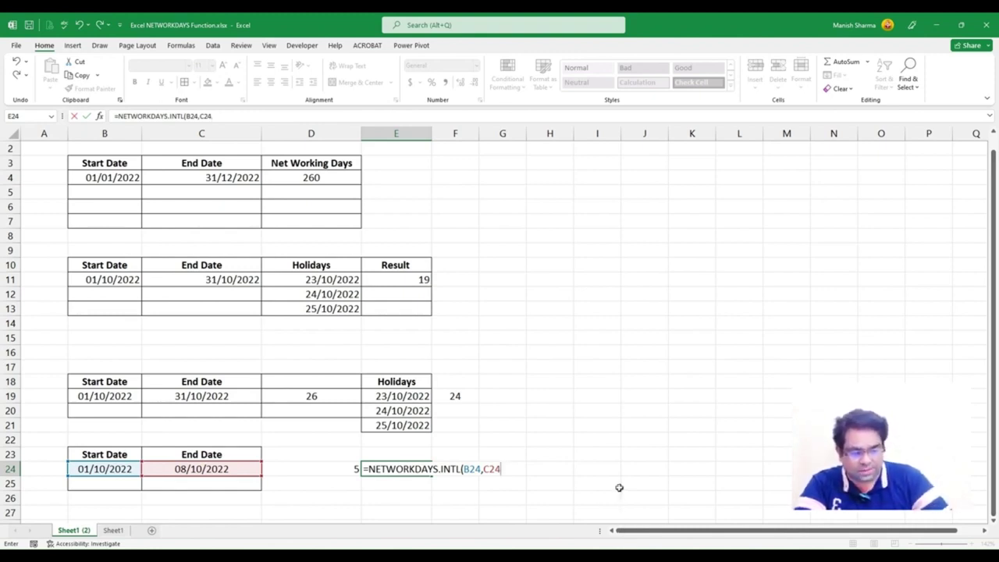
pyautogui.write(')')
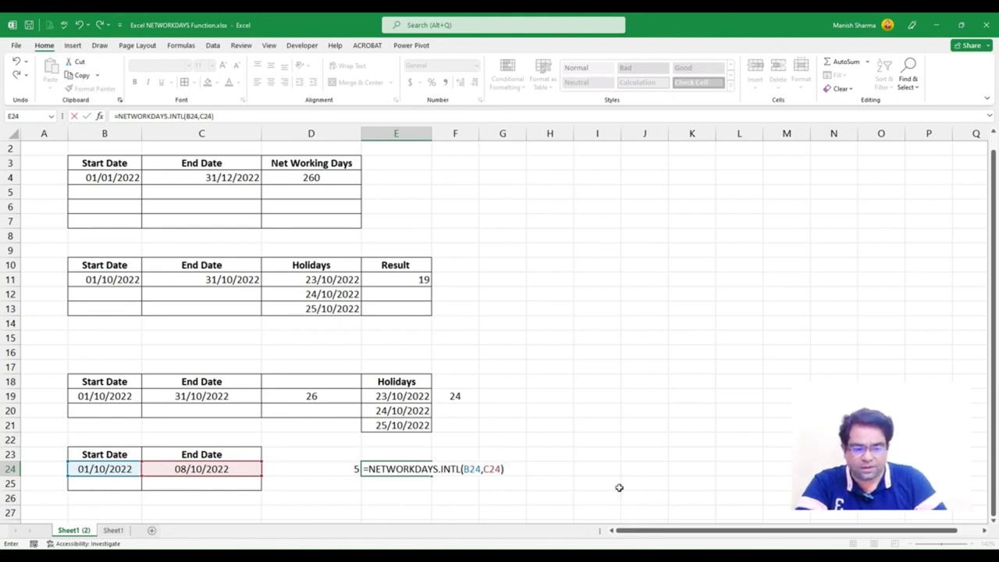
pyautogui.press('Return')
pyautogui.press('Up')
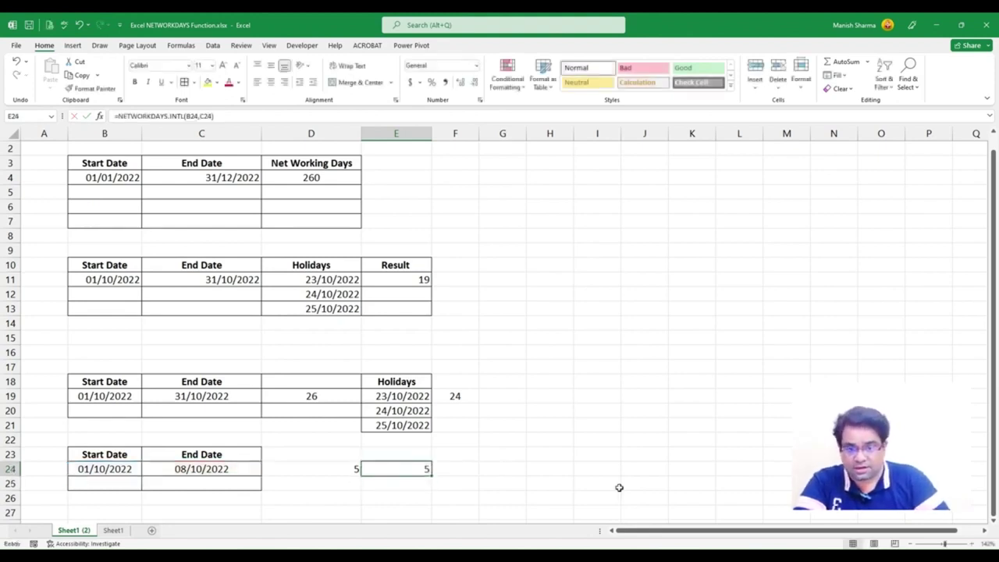
# Add weekend code 11 to the formula in E24 so that it reads =NETWORKDAYS.INTL(B24,C24,11)
pyautogui.click(213, 117)
pyautogui.write(',')
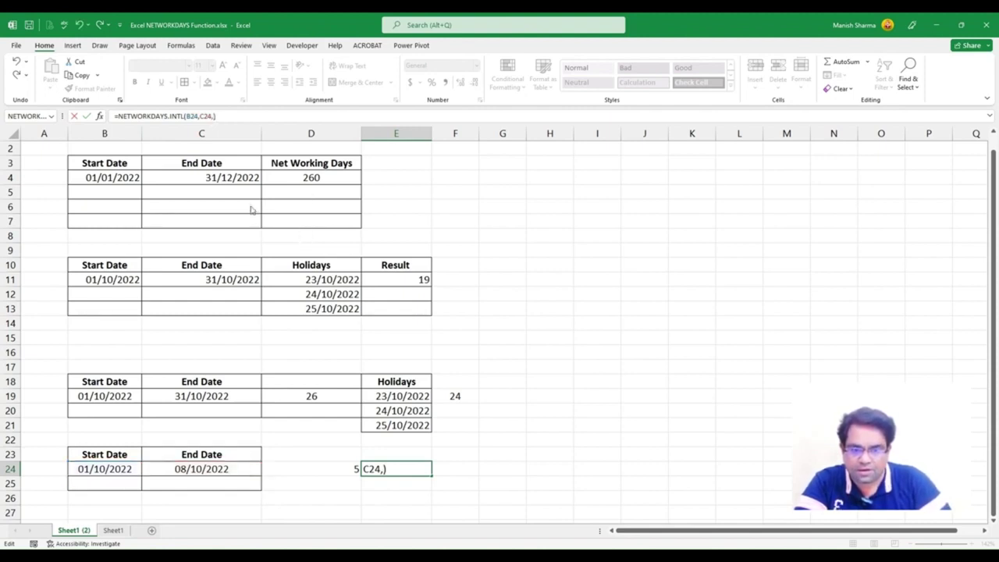
pyautogui.write('11')
pyautogui.press('Return')
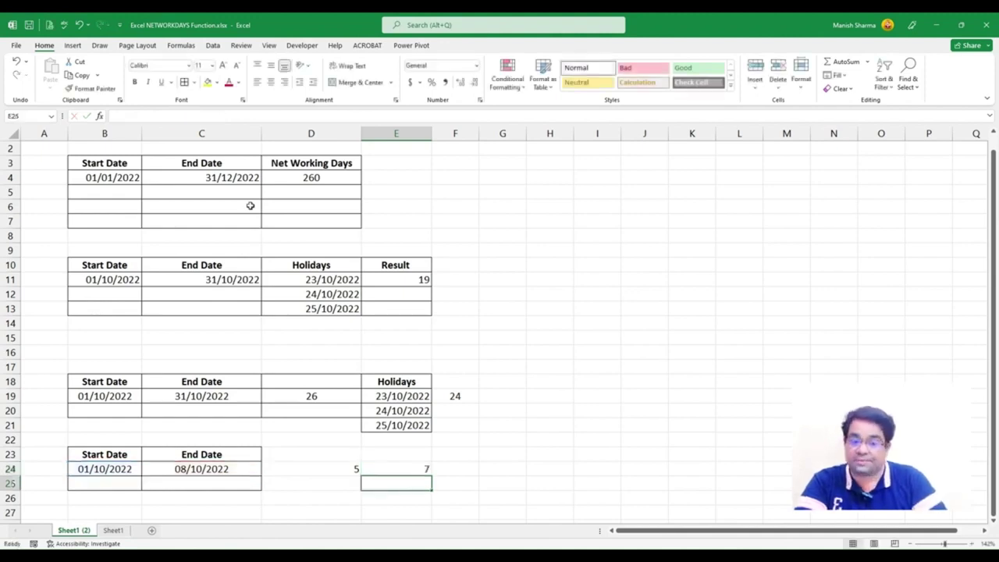
pyautogui.click(421, 470)
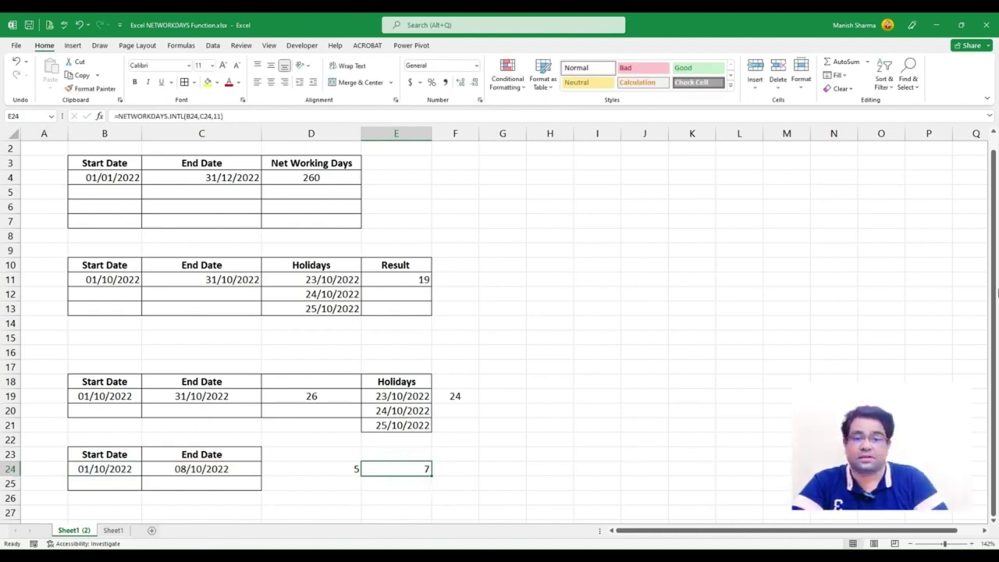
pyautogui.scroll(1, 992, 200)
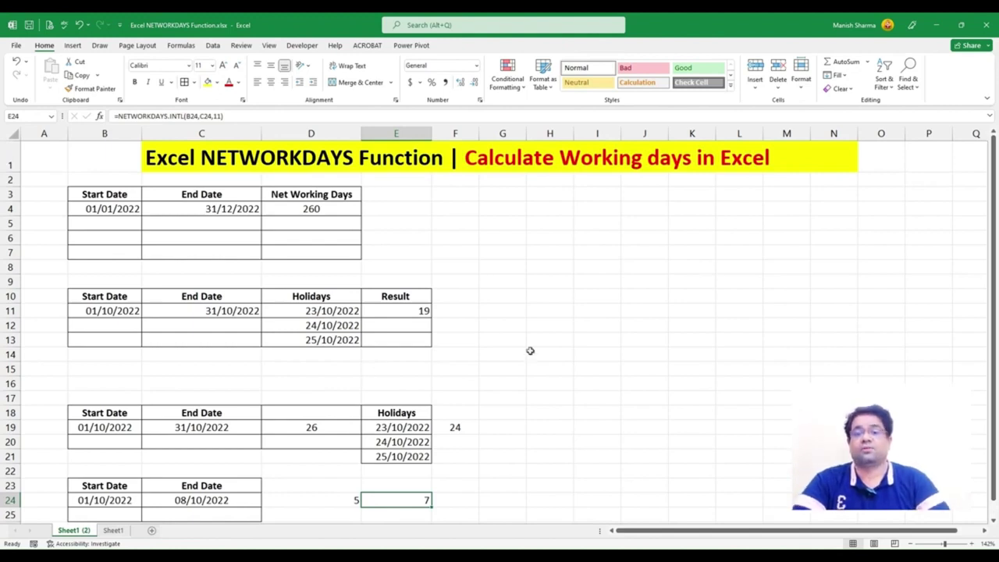
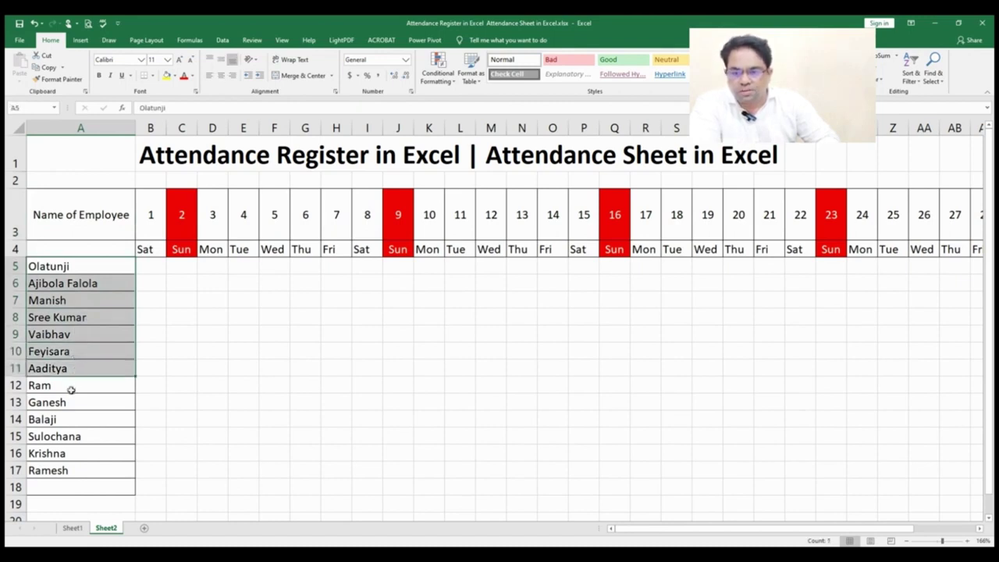
# Examine the attendance register's employee name list, day columns 1 to 31 and the total columns after them
pyautogui.click(71, 390)
pyautogui.click(70, 402)
pyautogui.click(65, 421)
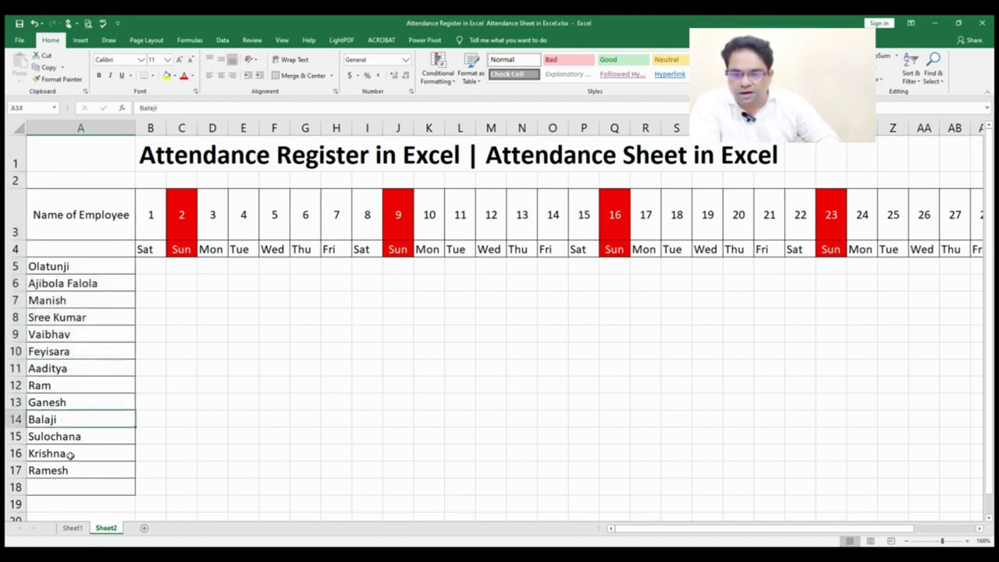
pyautogui.click(157, 218)
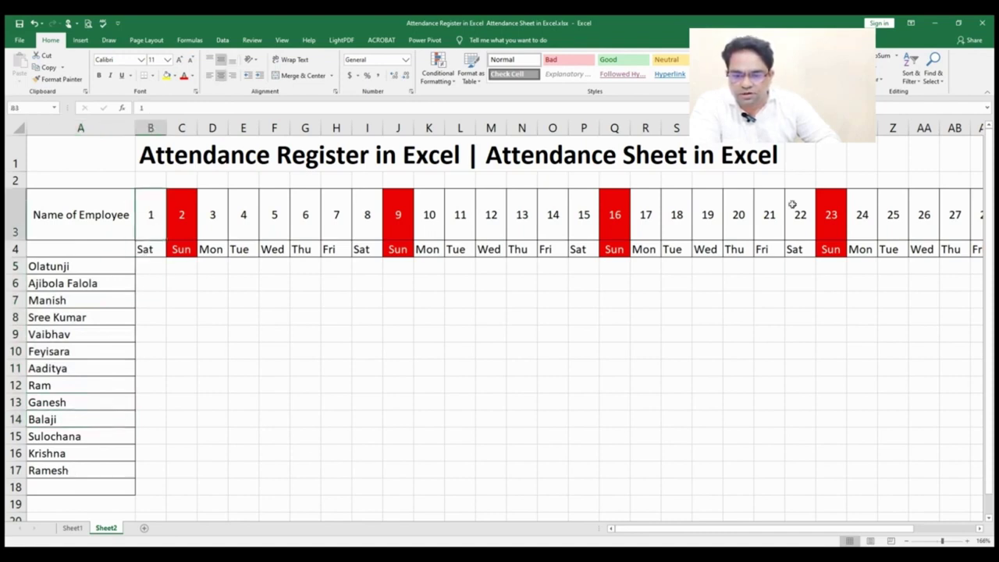
pyautogui.moveTo(644, 531); pyautogui.dragTo(713, 517)
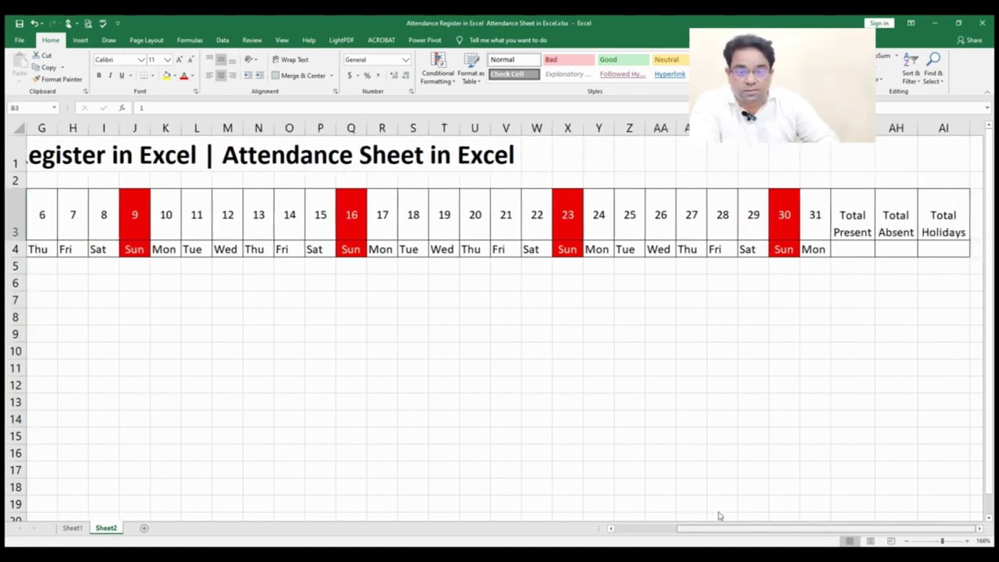
pyautogui.click(784, 204)
pyautogui.click(815, 217)
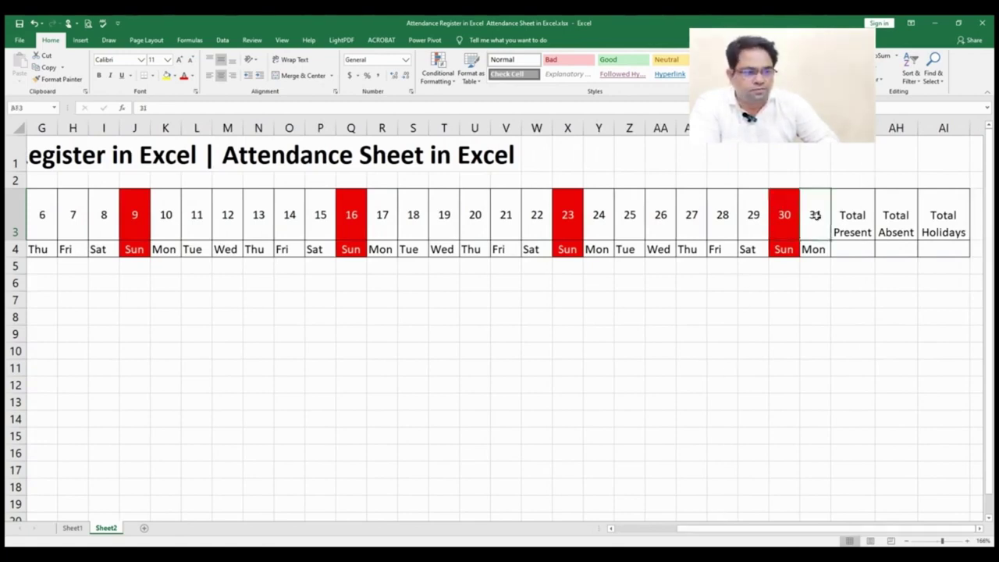
pyautogui.moveTo(710, 531); pyautogui.dragTo(473, 539)
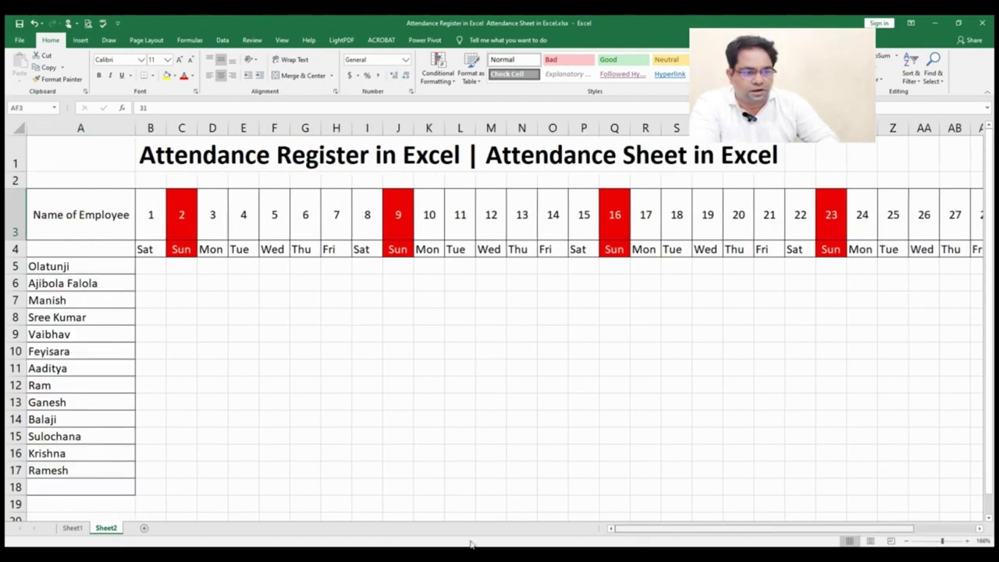
# Merge and center B2:Q2 above the day numbers and enter October 2022 as the month heading
pyautogui.moveTo(153, 179); pyautogui.dragTo(626, 185)
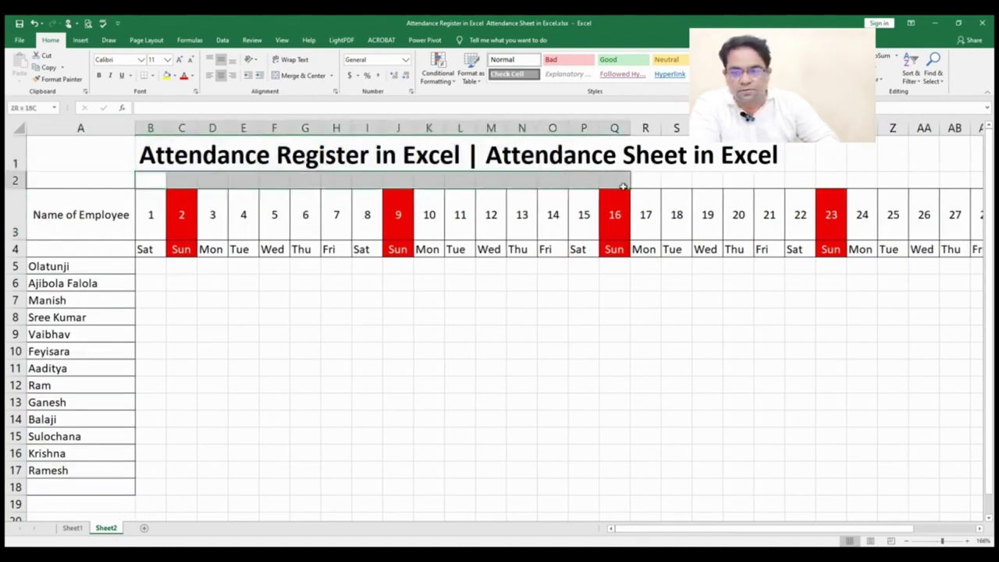
pyautogui.click(299, 75)
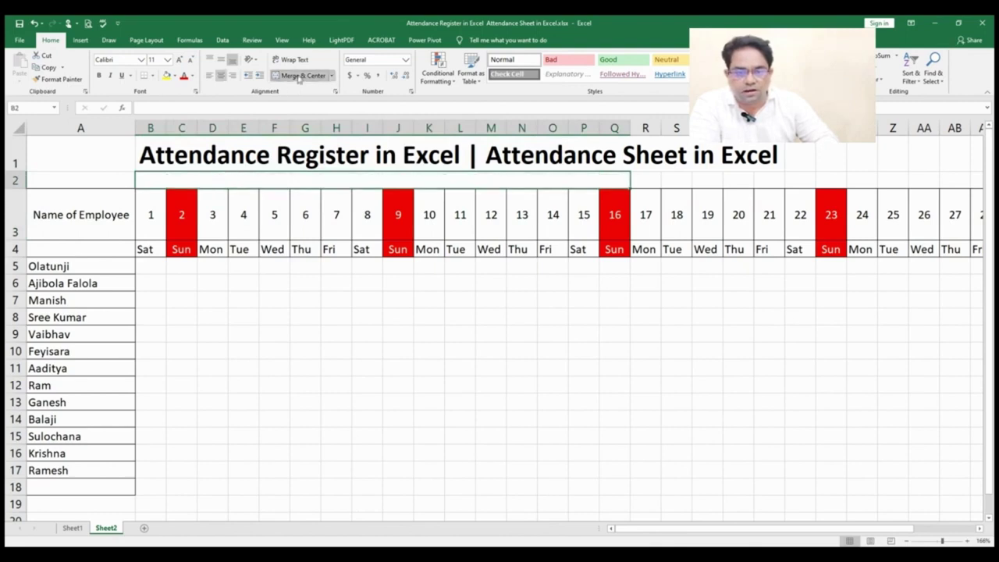
pyautogui.write('Octo')
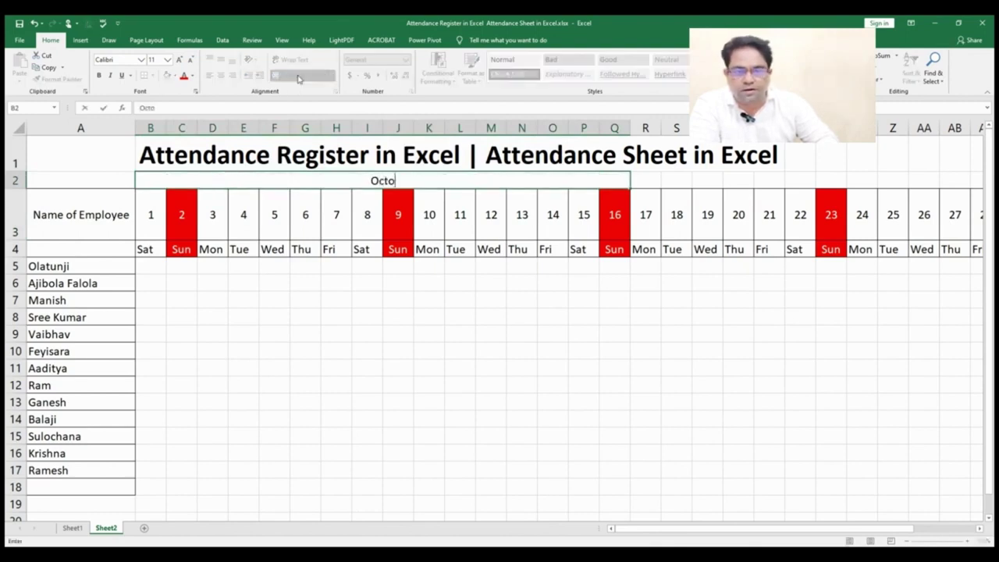
pyautogui.write('ber 2022')
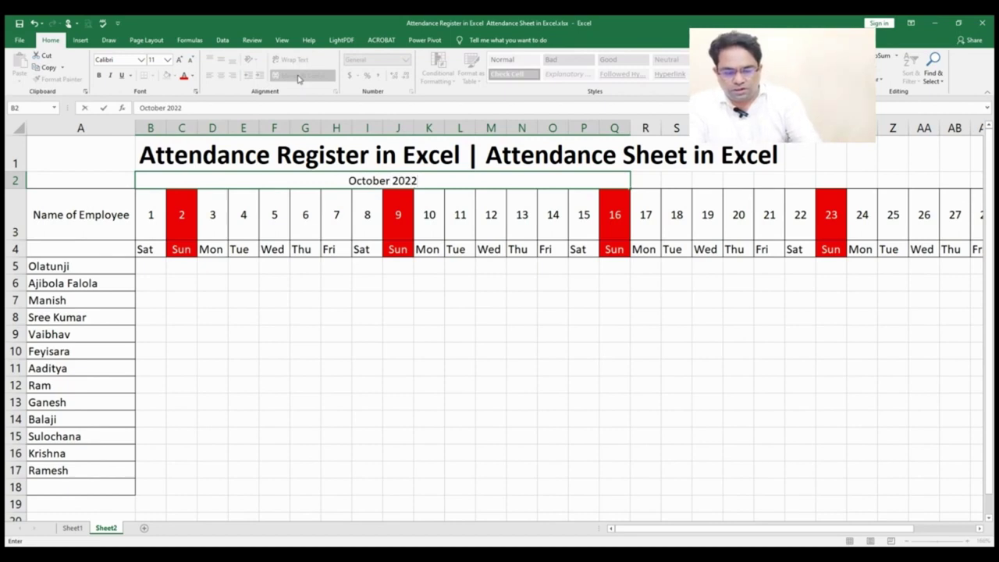
pyautogui.press('Return')
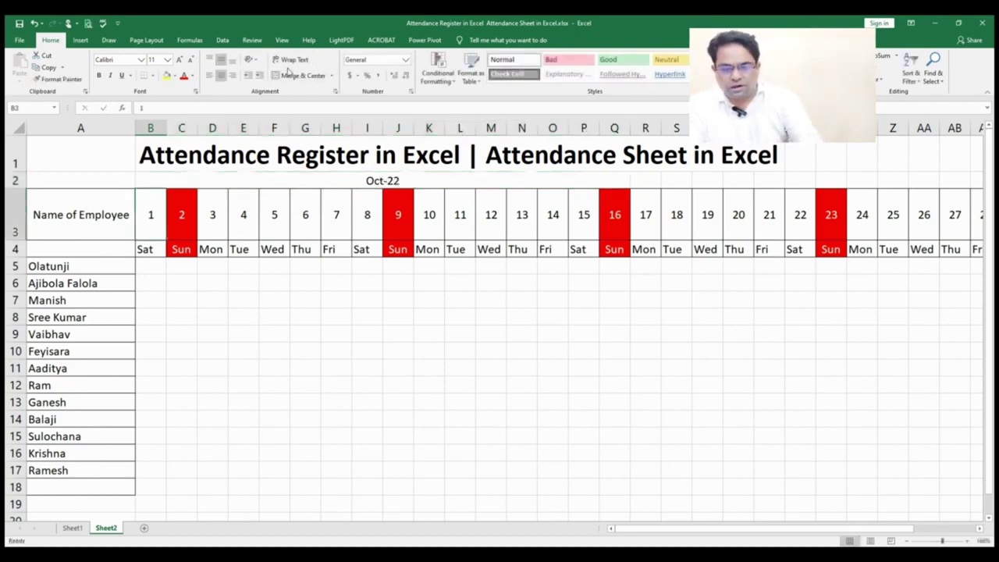
pyautogui.click(339, 181)
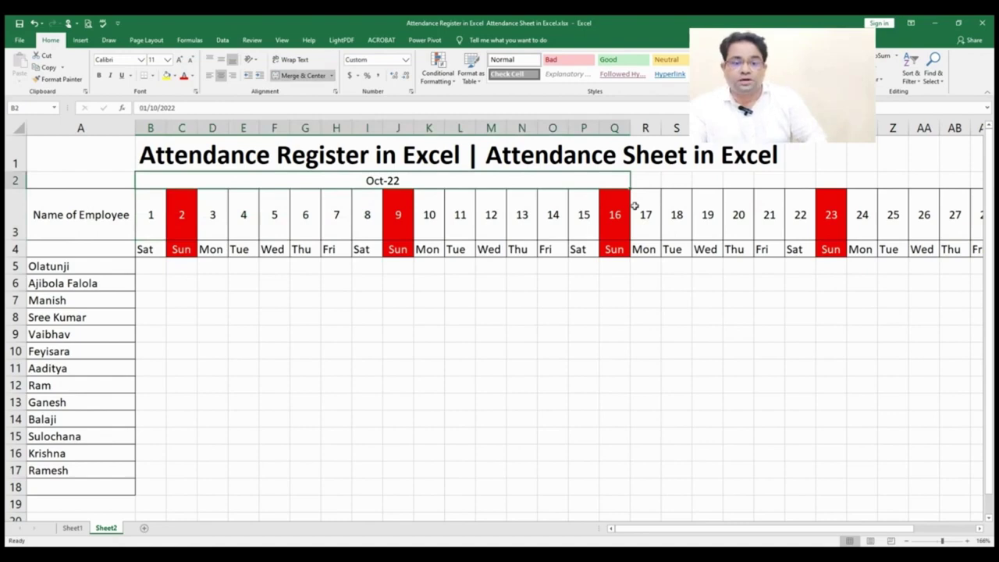
pyautogui.hscroll(5, 634, 205)
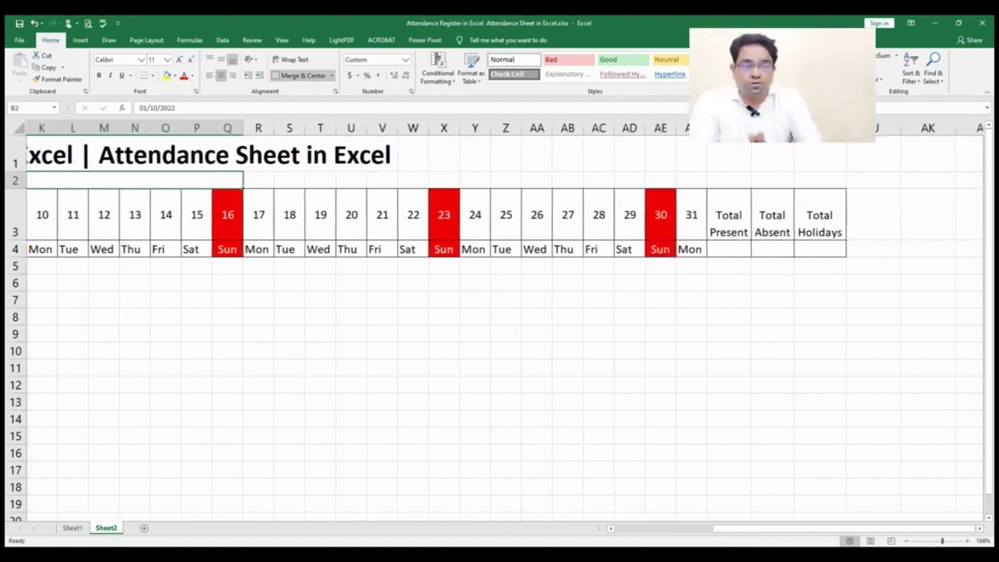
pyautogui.hscroll(-5, 500, 312)
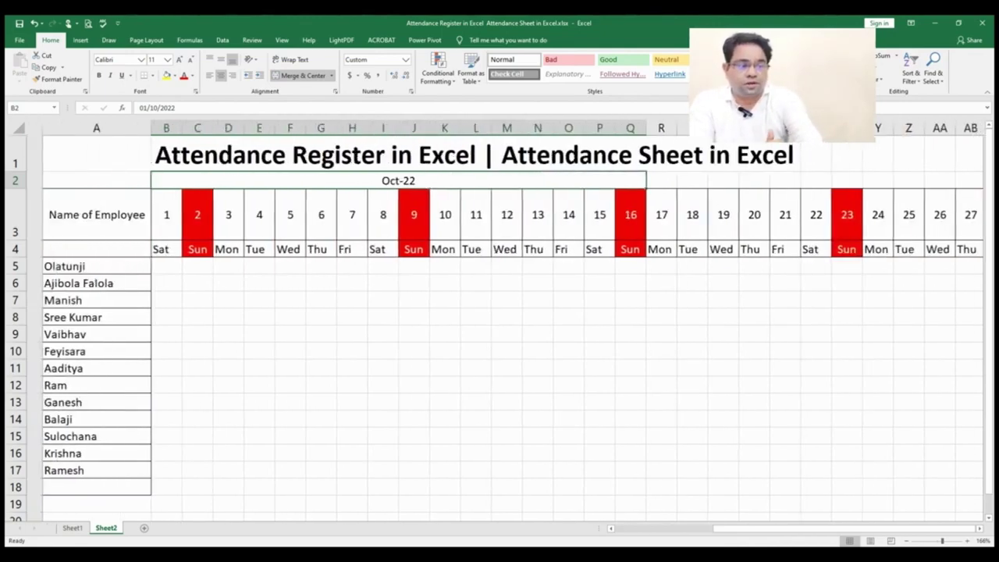
pyautogui.click(150, 249)
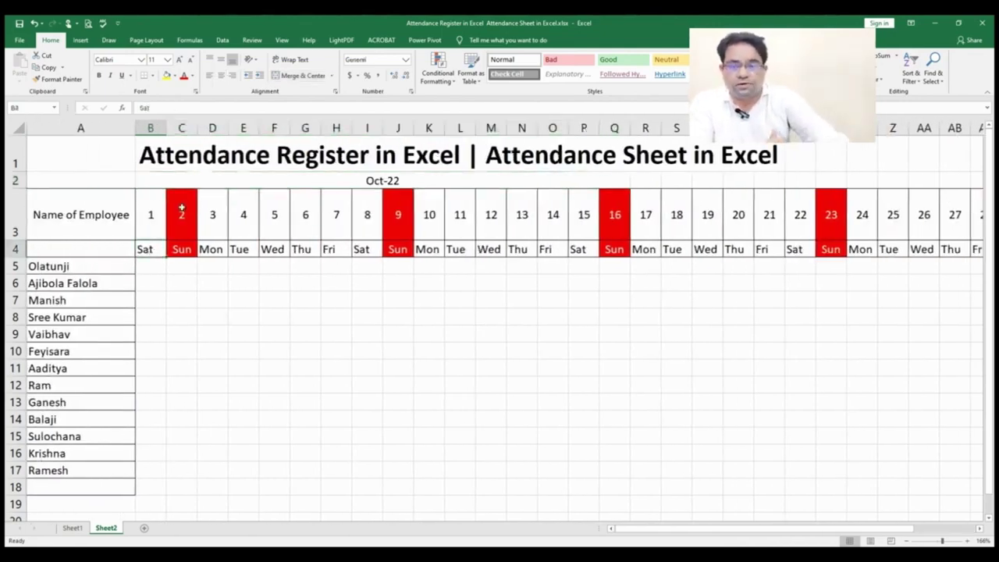
pyautogui.moveTo(181, 204); pyautogui.dragTo(179, 248)
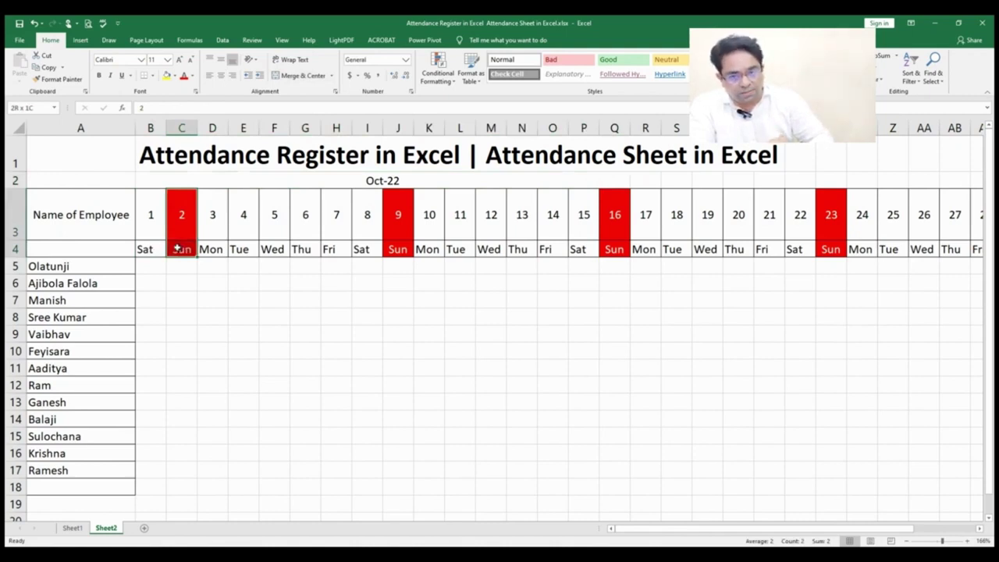
pyautogui.moveTo(178, 248); pyautogui.dragTo(178, 248)
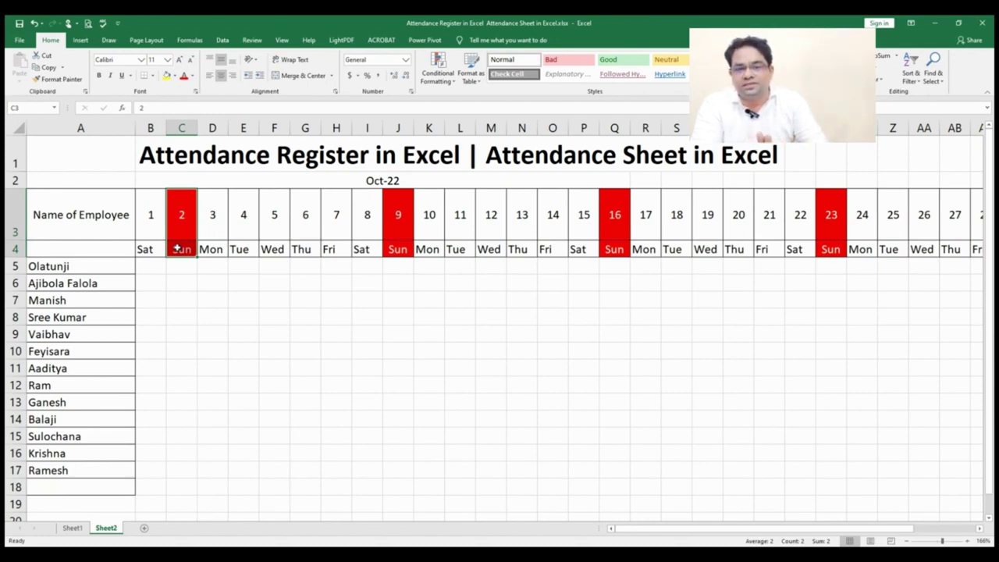
# Apply all borders to the empty attendance grid B5:AI17, covering every employee row through the Total Holidays column
pyautogui.doubleClick(154, 264)
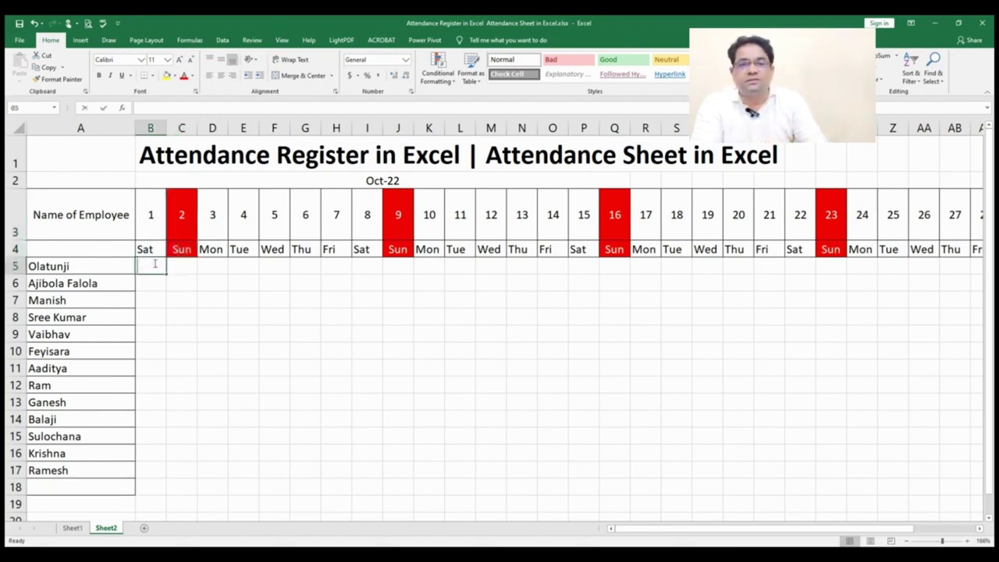
pyautogui.moveTo(169, 332); pyautogui.dragTo(158, 351)
pyautogui.hotkey('shift', 'Right')
pyautogui.hotkey('shift', 'Right')
pyautogui.hotkey('shift', 'Right')
pyautogui.hotkey('shift', 'Right')
pyautogui.hotkey('shift', 'Right')
pyautogui.hotkey('shift', 'Right')
pyautogui.hotkey('shift', 'Right')
pyautogui.hotkey('shift', 'Right')
pyautogui.hotkey('shift', 'Right')
pyautogui.hotkey('shift', 'Right')
pyautogui.hotkey('shift', 'Right')
pyautogui.hotkey('shift', 'Right')
pyautogui.hotkey('shift', 'Right')
pyautogui.hotkey('shift', 'Right')
pyautogui.hotkey('shift', 'Right')
pyautogui.hotkey('shift', 'Right')
pyautogui.hotkey('shift', 'Right')
pyautogui.hotkey('shift', 'Right')
pyautogui.hotkey('shift', 'Right')
pyautogui.hotkey('shift', 'Right')
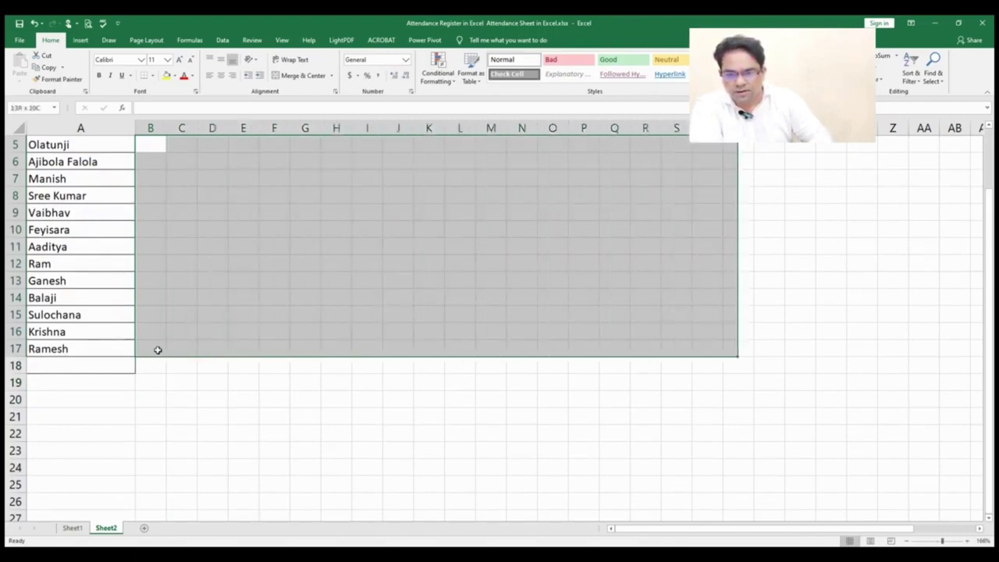
pyautogui.scroll(2, 157, 351)
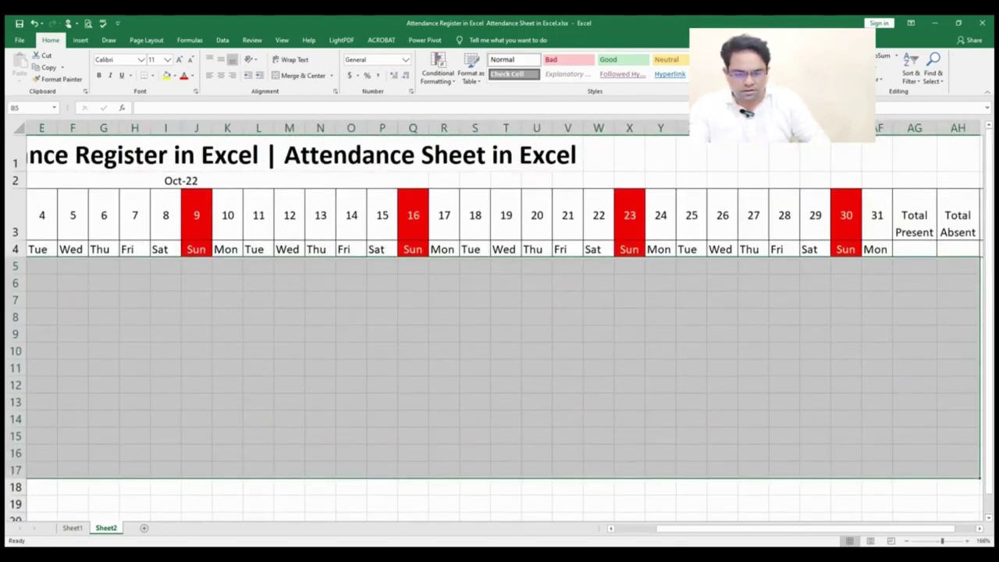
pyautogui.hotkey('shift', 'Right')
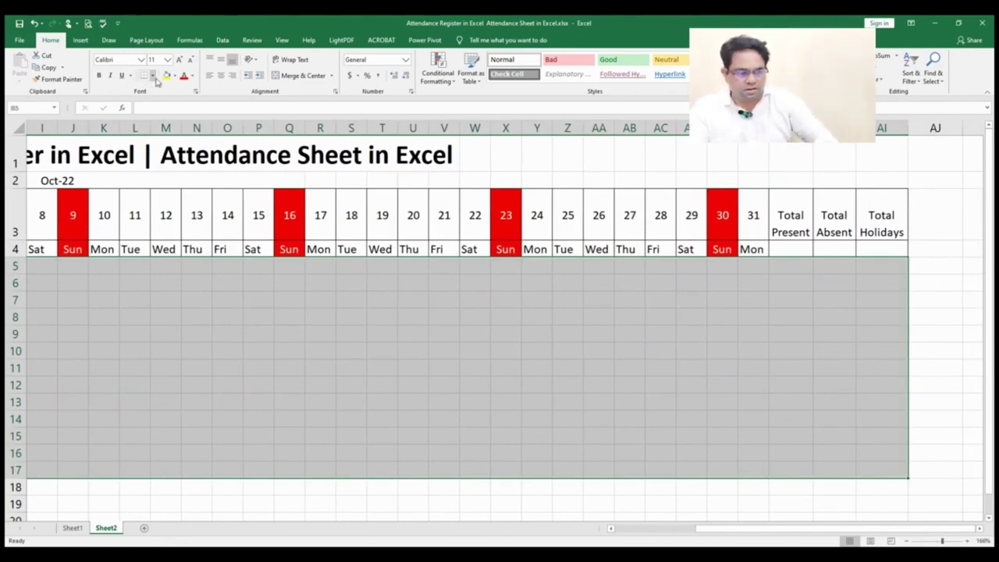
pyautogui.hscroll(-3, 365, 426)
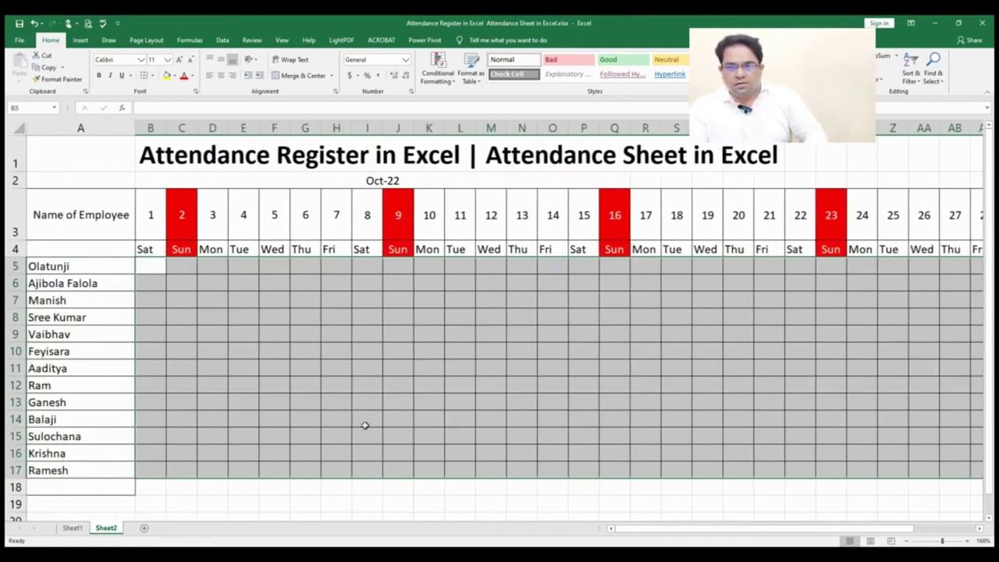
# Copy the red Sunday formatting from C4 to C5 and fill it down the day 2 column to C17
pyautogui.click(187, 201)
pyautogui.moveTo(186, 200)
pyautogui.mouseDown()
pyautogui.moveTo(179, 261)
pyautogui.moveTo(182, 250)
pyautogui.mouseUp()
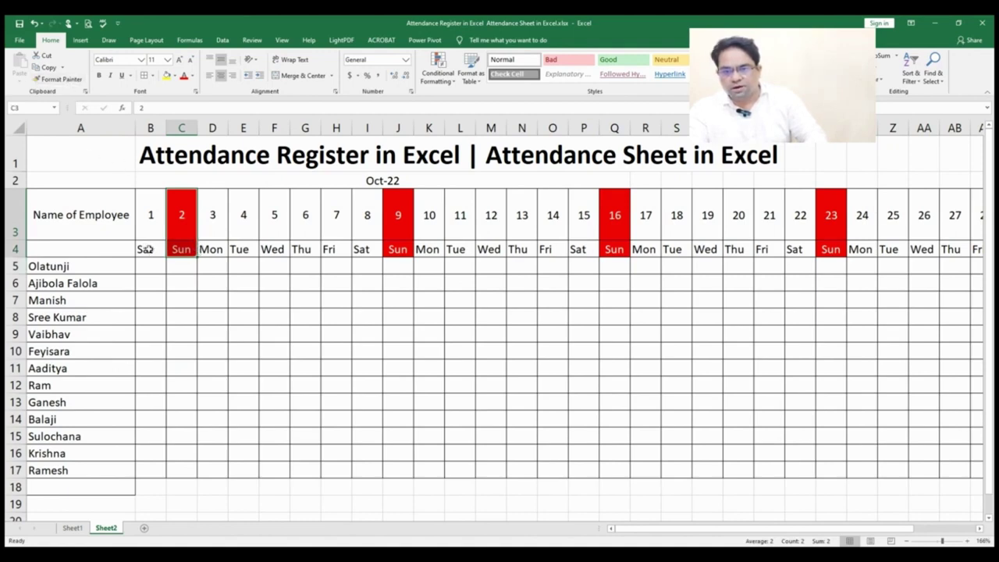
pyautogui.click(189, 248)
pyautogui.click(56, 79)
pyautogui.moveTo(185, 265)
pyautogui.mouseDown()
pyautogui.moveTo(181, 475)
pyautogui.moveTo(179, 227)
pyautogui.moveTo(178, 248)
pyautogui.mouseUp()
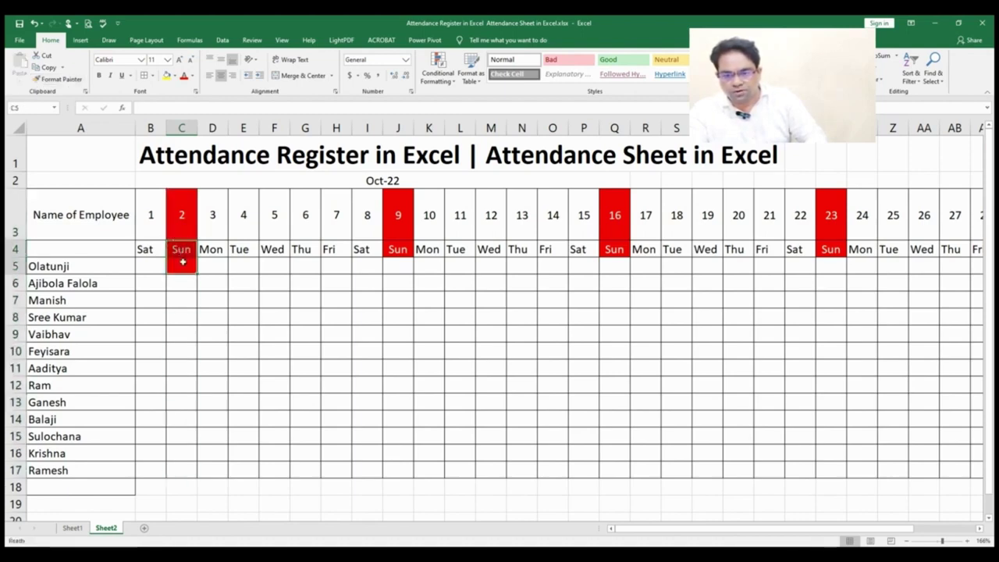
pyautogui.hotkey('ctrl', 'z')
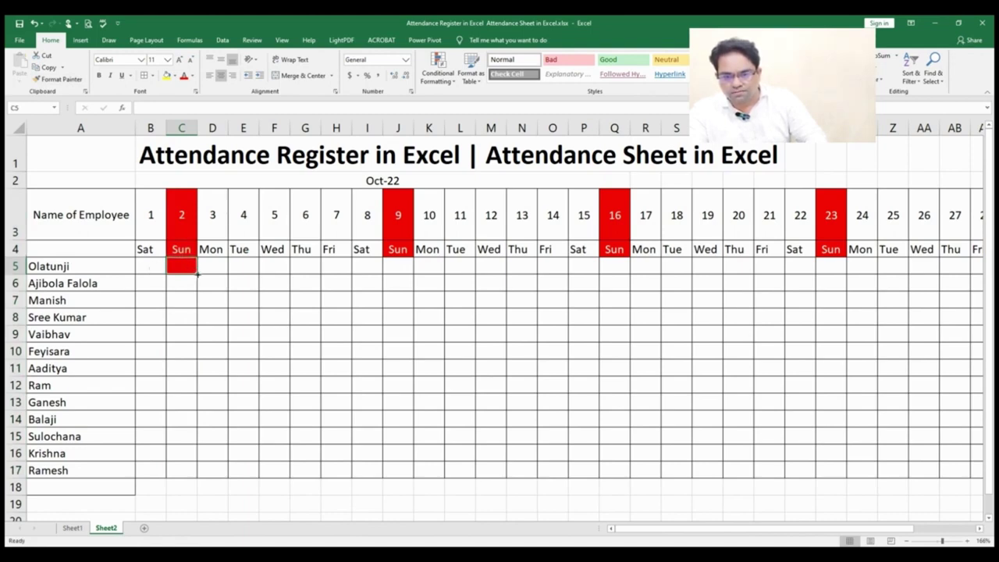
pyautogui.moveTo(197, 266); pyautogui.dragTo(201, 477)
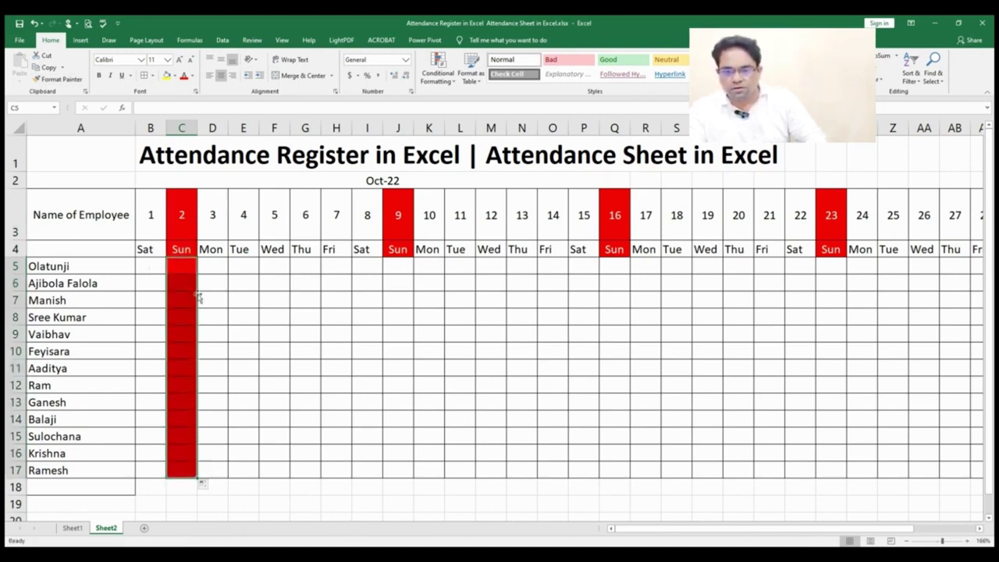
# Copy the red cells C5:C17 into rows 5 to 17 of the other Sunday columns for days 9, 16, 23 and 30
pyautogui.hotkey('ctrl', 'c')
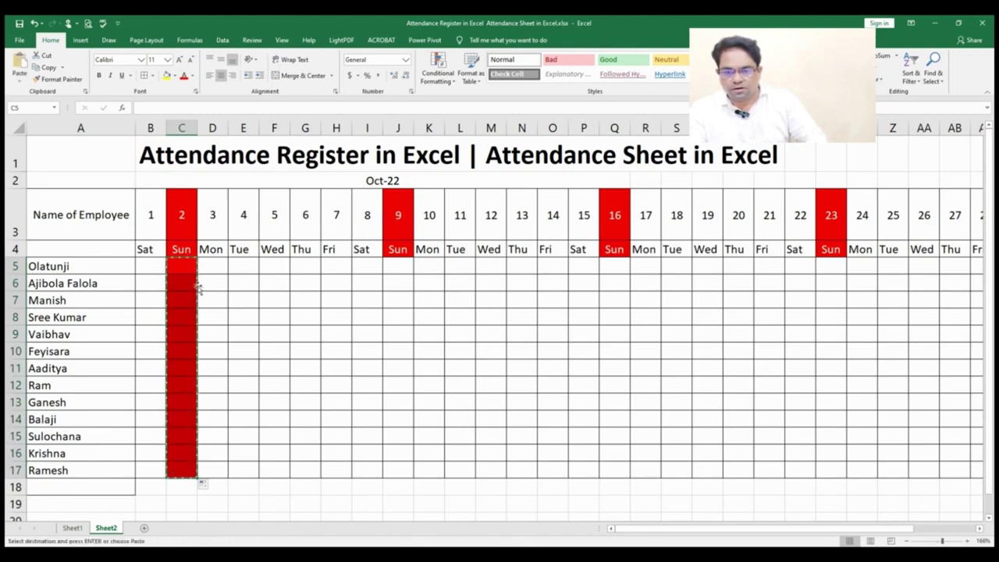
pyautogui.click(403, 263)
pyautogui.hotkey('ctrl', 'v')
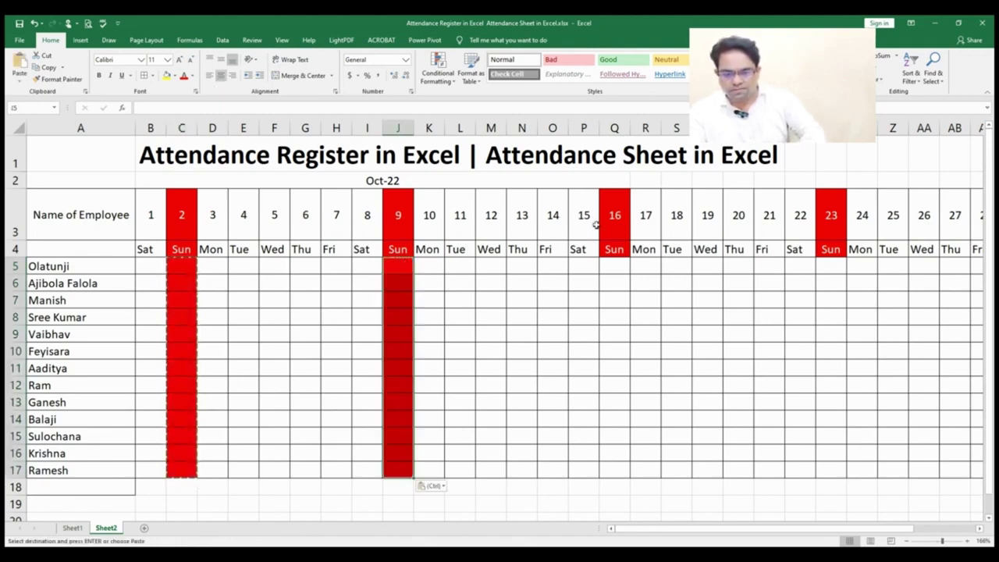
pyautogui.click(615, 266)
pyautogui.hotkey('ctrl', 'v')
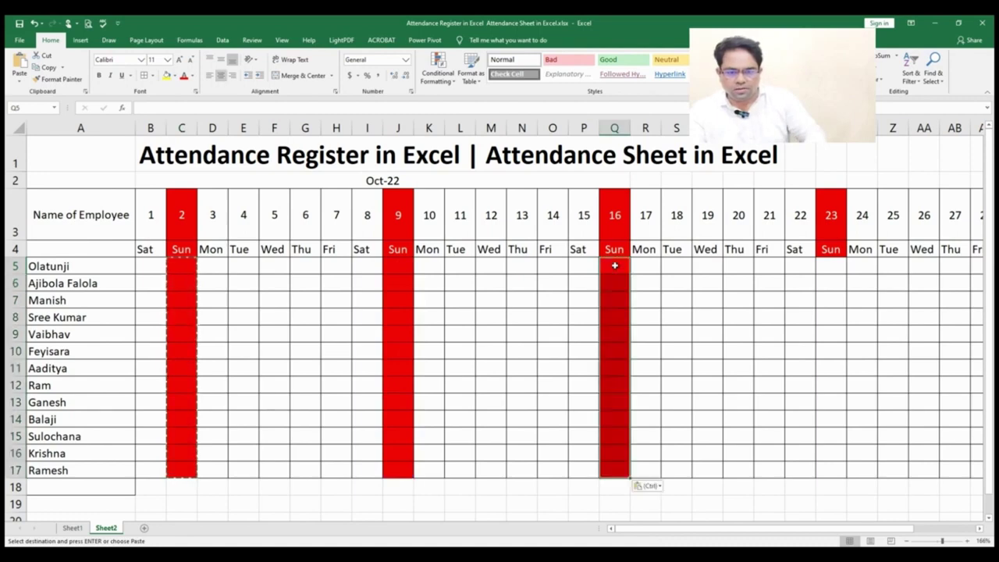
pyautogui.click(833, 263)
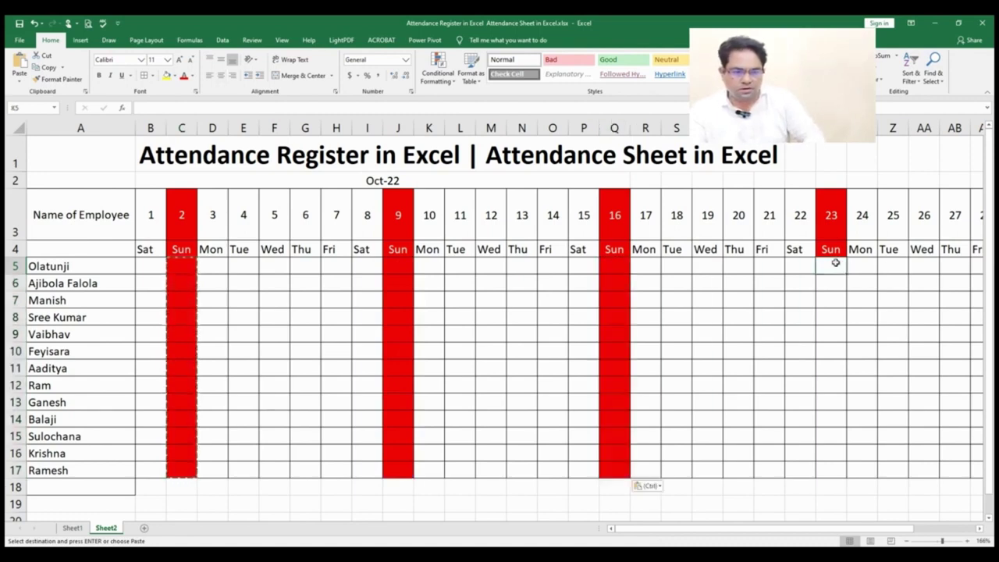
pyautogui.hotkey('ctrl', 'v')
pyautogui.hscroll(4, 835, 263)
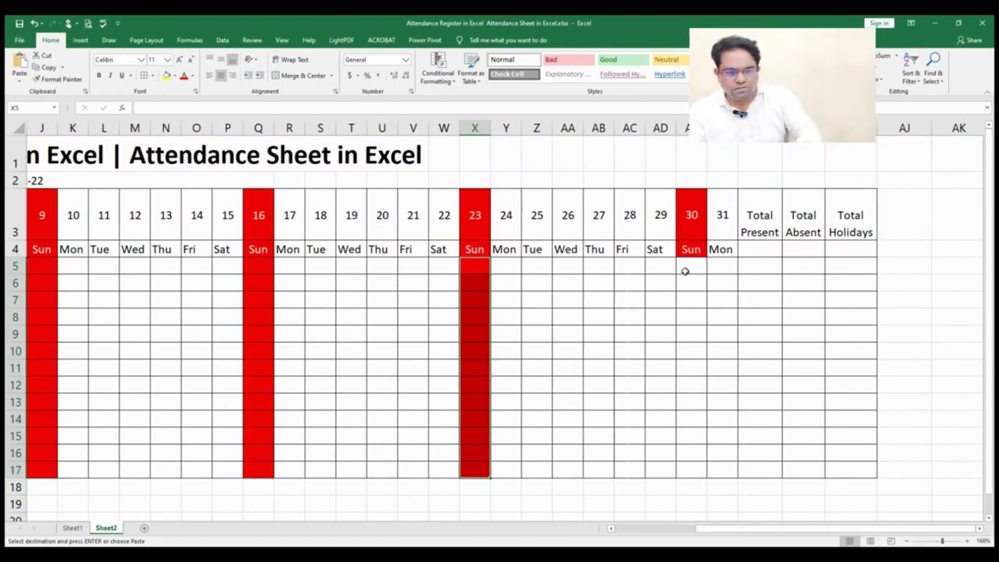
pyautogui.click(682, 267)
pyautogui.hotkey('ctrl', 'v')
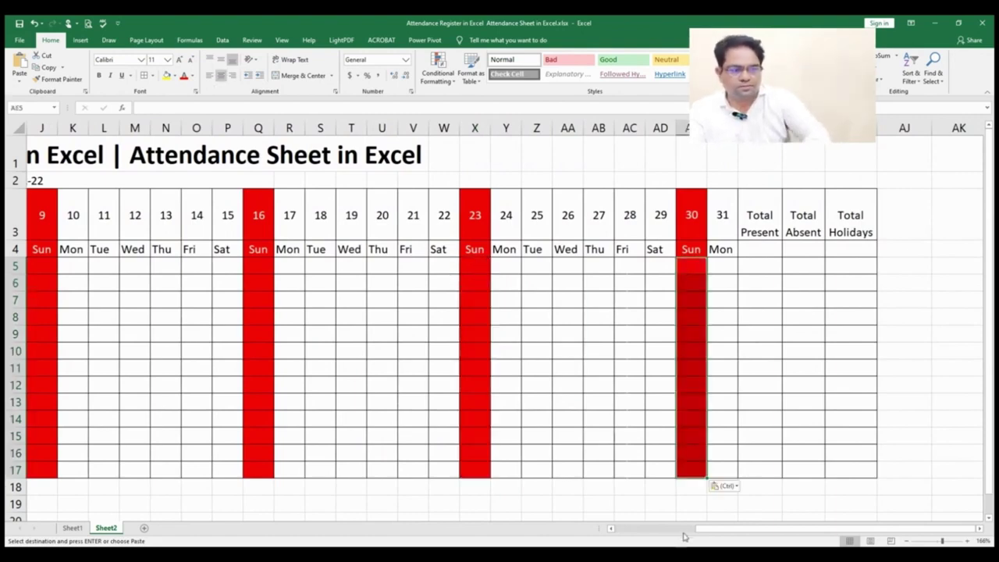
pyautogui.moveTo(708, 531); pyautogui.dragTo(540, 515)
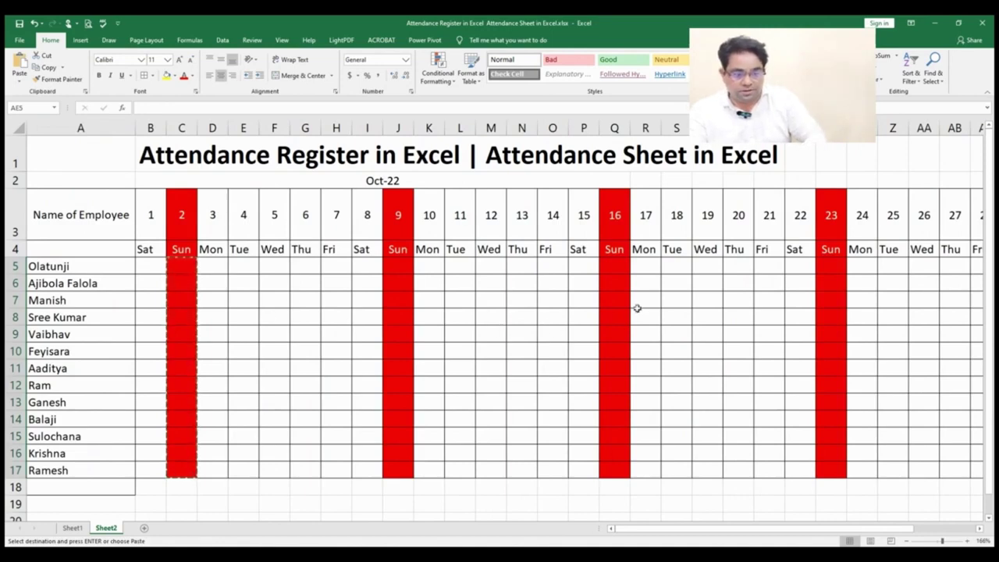
# Enter P in B5 to mark the first employee present on day 1
pyautogui.click(180, 248)
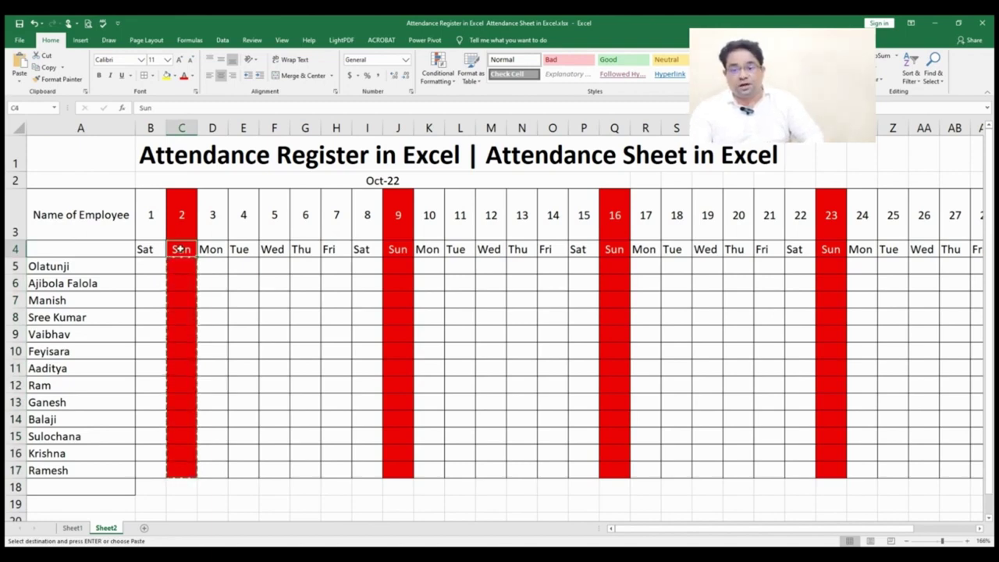
pyautogui.click(144, 266)
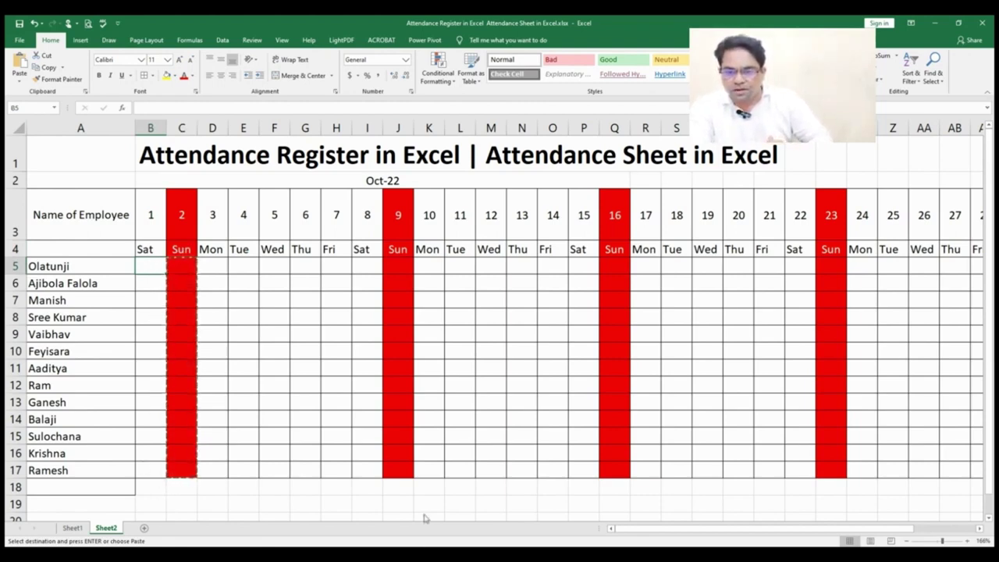
pyautogui.write('P')
pyautogui.press('Return')
pyautogui.hotkey('ctrl', 'v')
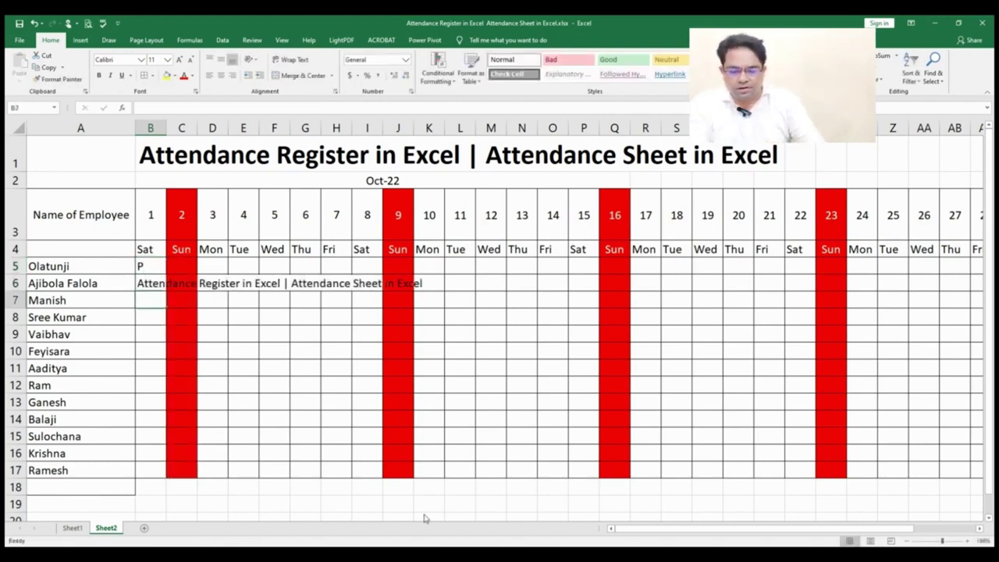
pyautogui.write('a')
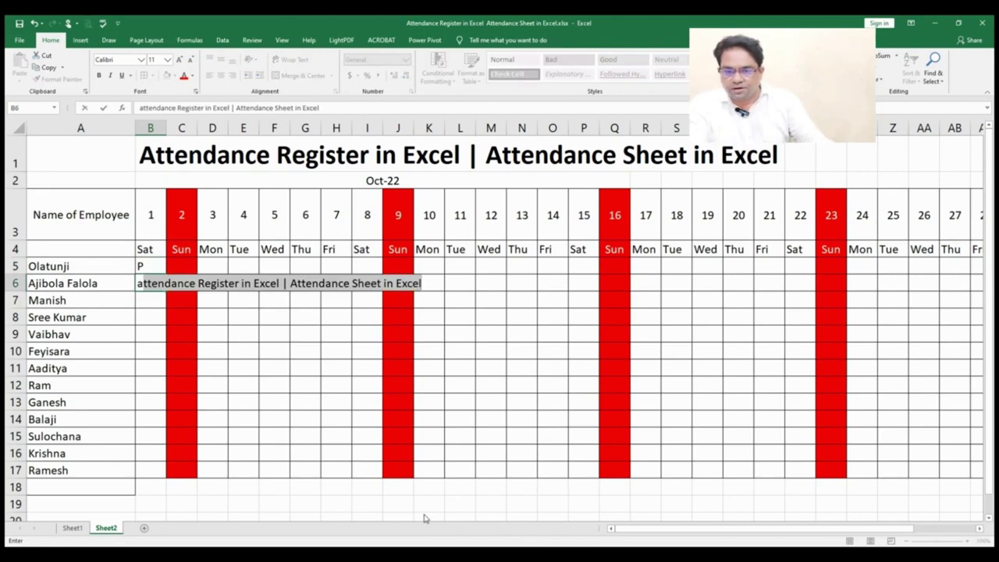
pyautogui.hotkey('ctrl', 'Return')
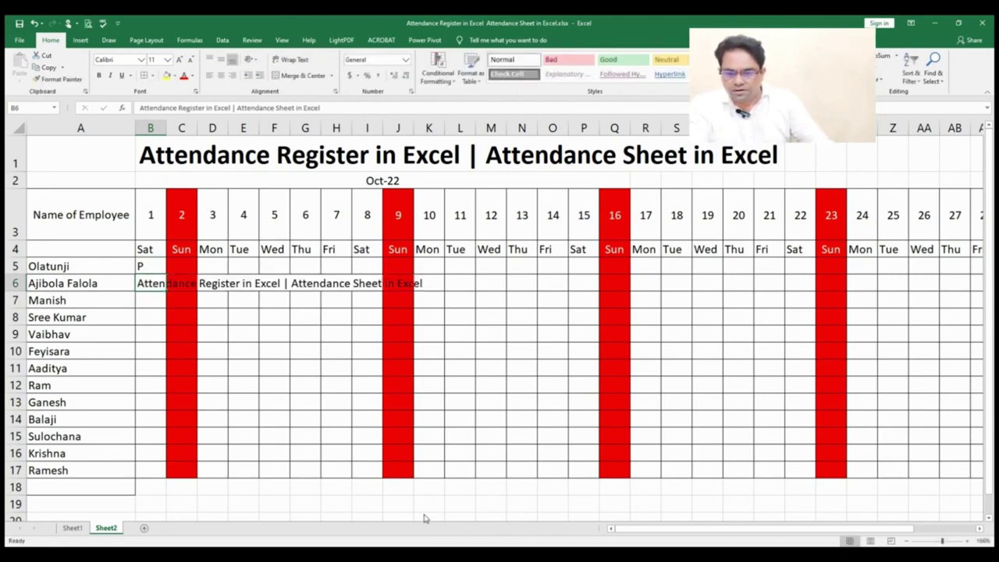
pyautogui.press('Delete')
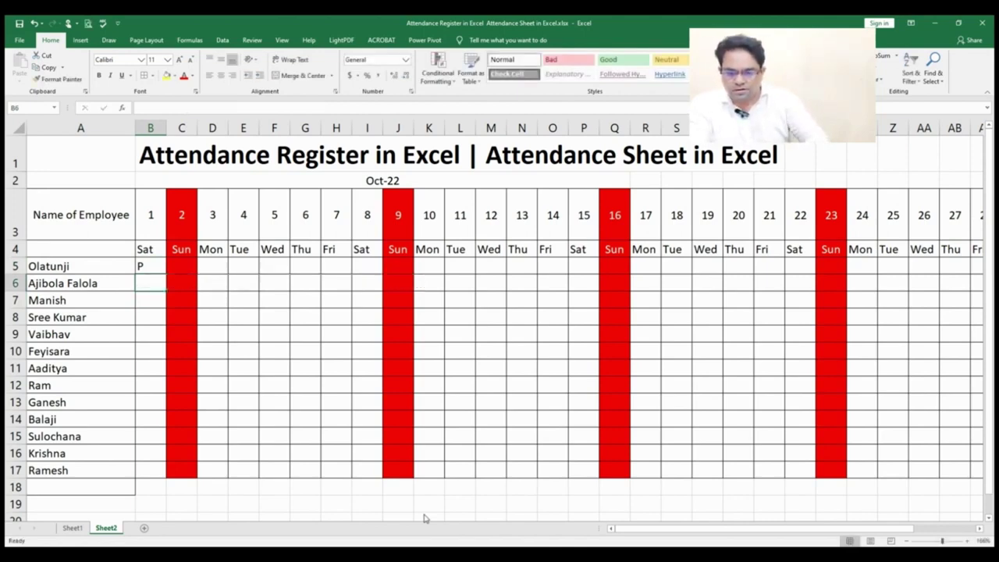
pyautogui.write('a')
pyautogui.press('Delete')
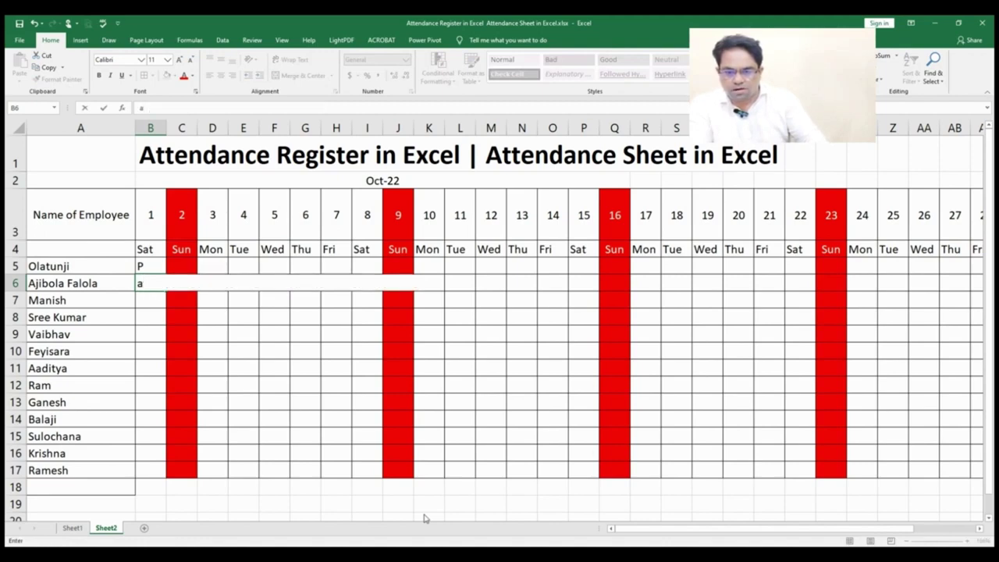
pyautogui.press('BackSpace')
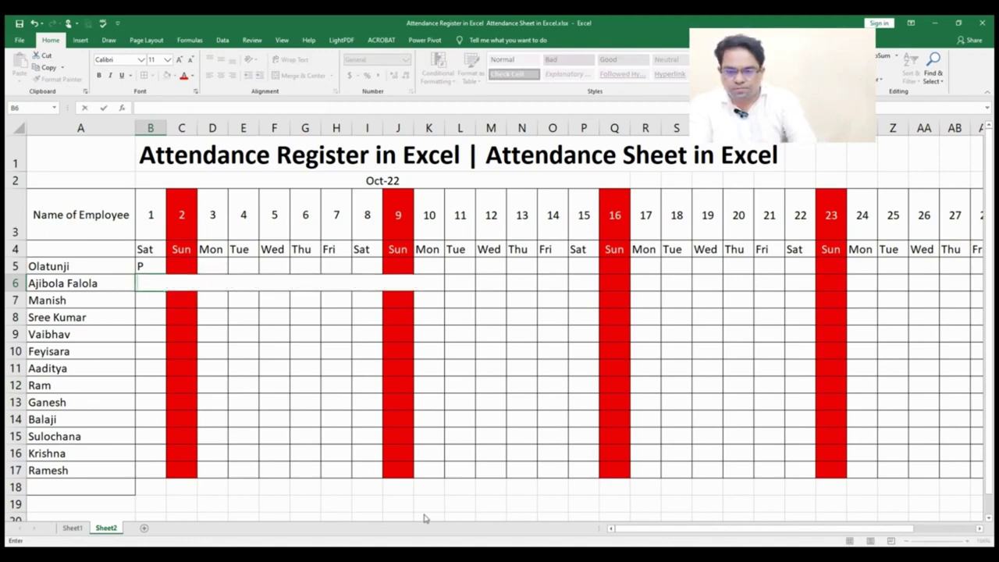
# Enter the day 1 attendance marks A, P, P and A in cells B6 to B9, discarding the autocompleted title text in B6
pyautogui.write('A')
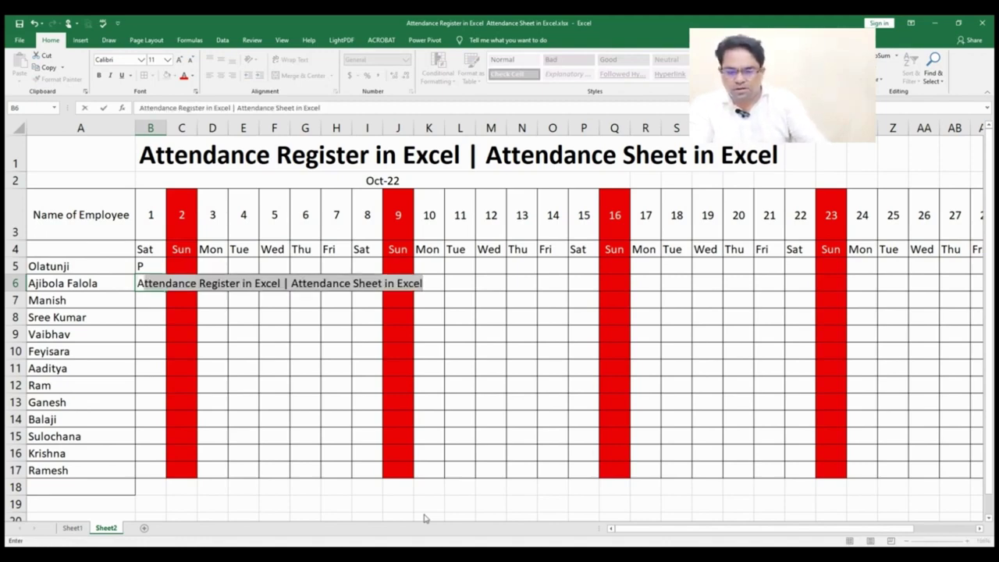
pyautogui.press('Delete')
pyautogui.press('Return')
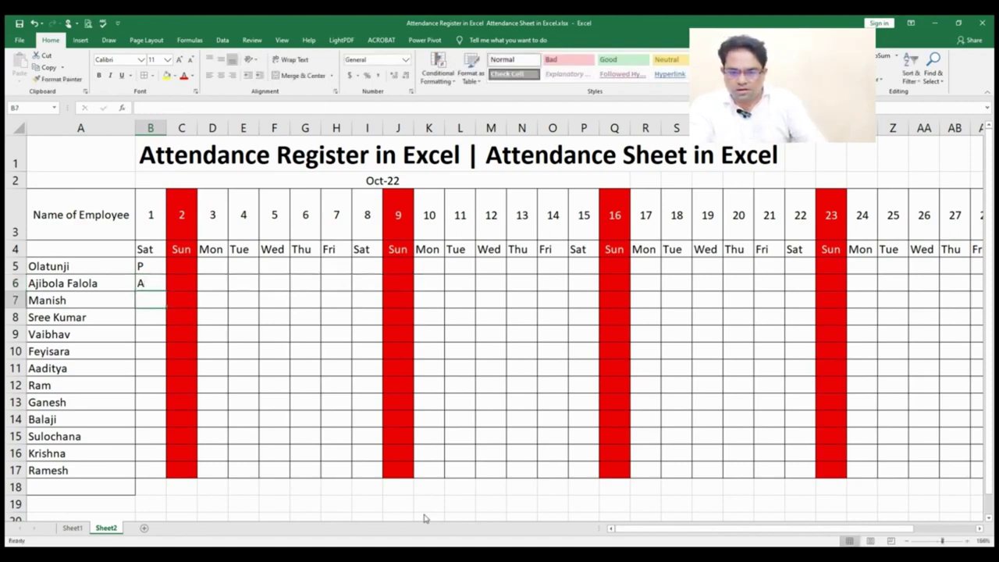
pyautogui.write('P')
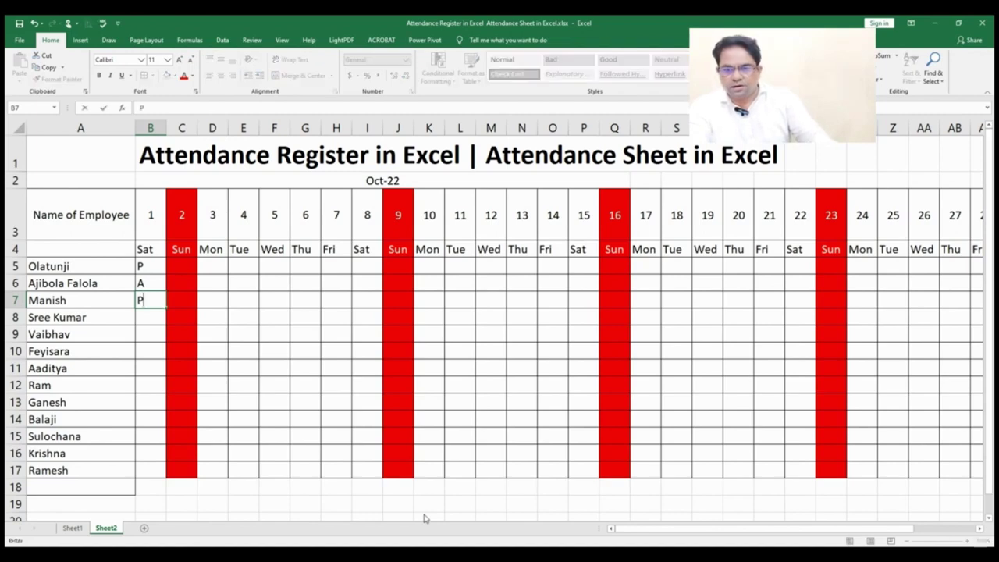
pyautogui.press('Return')
pyautogui.write('P')
pyautogui.press('Return')
pyautogui.write('A')
pyautogui.press('Return')
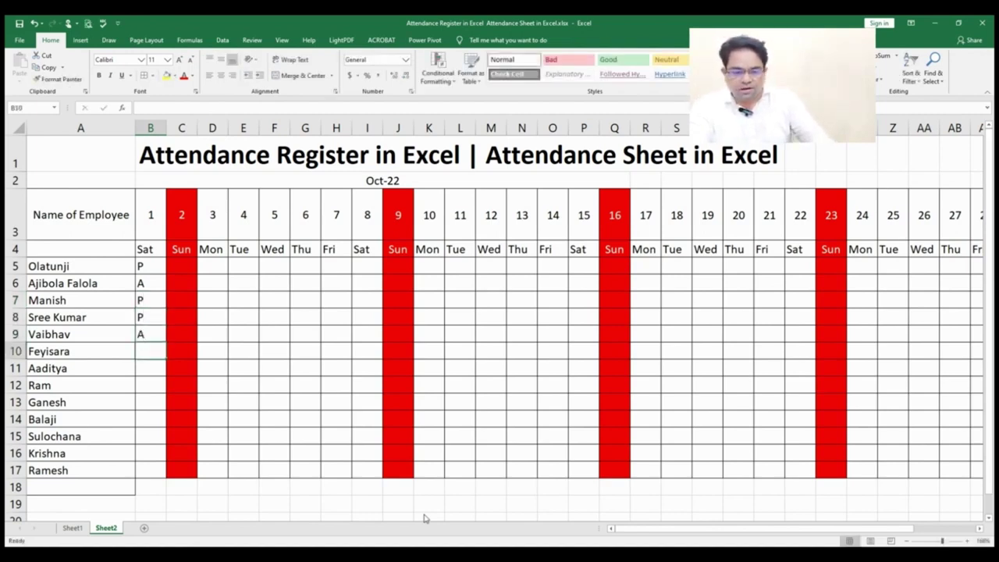
# Enter the day 1 attendance marks P, A, A and P in cells B10 to B13
pyautogui.write('P')
pyautogui.press('Return')
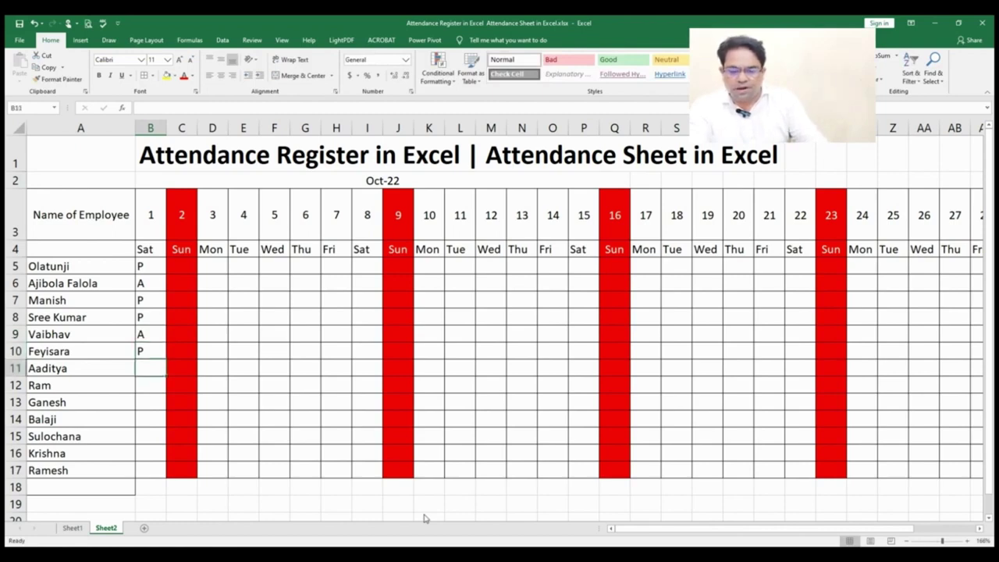
pyautogui.write('A')
pyautogui.press('Return')
pyautogui.write('A')
pyautogui.press('Return')
pyautogui.write('P')
pyautogui.press('Return')
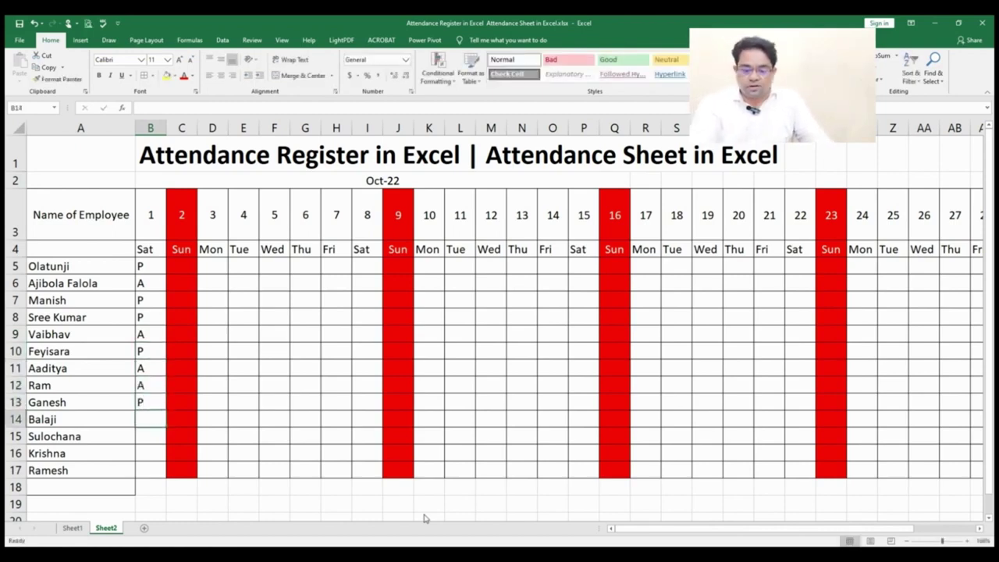
# Complete the day 1 column with the marks P, A, P and A in cells B14 to B17
pyautogui.write('P')
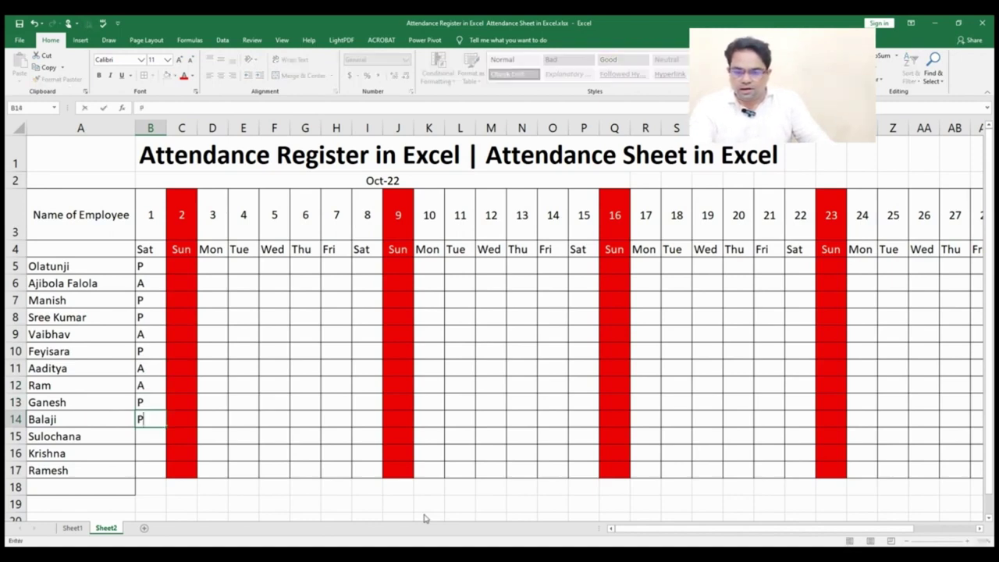
pyautogui.press('Return')
pyautogui.write('A')
pyautogui.press('Return')
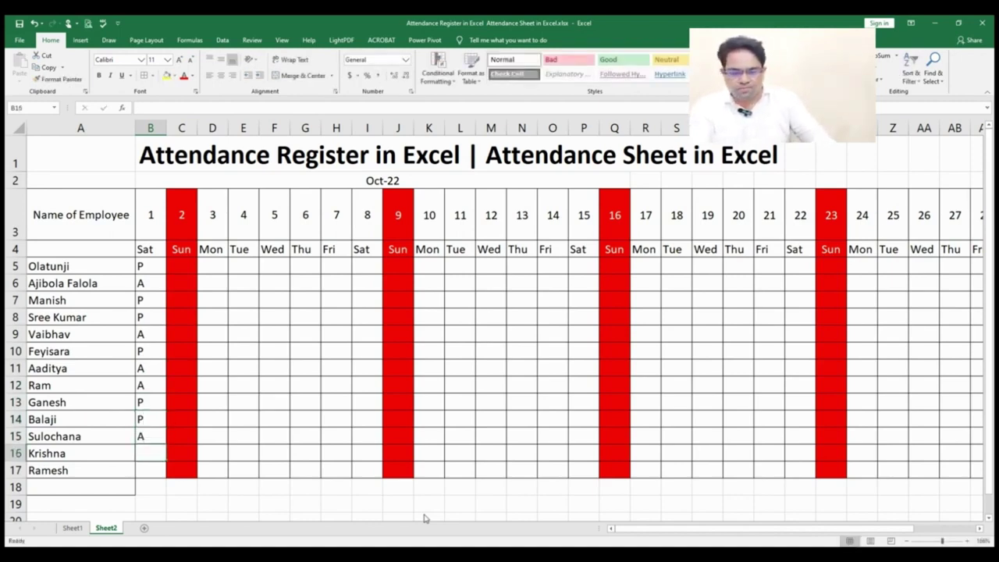
pyautogui.write('P')
pyautogui.press('Return')
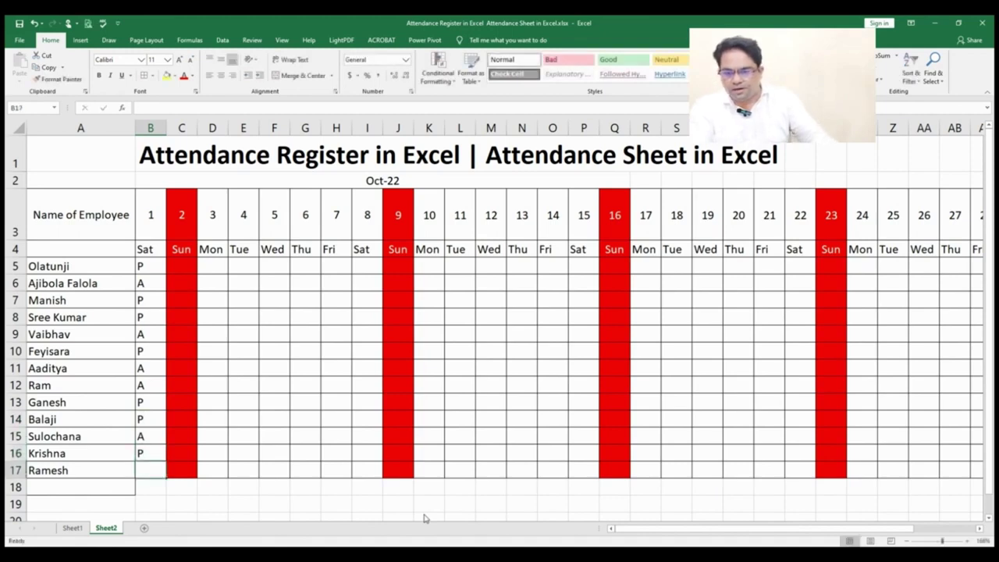
pyautogui.write('A')
pyautogui.press('Right')
pyautogui.press('Up')
pyautogui.press('Up')
pyautogui.press('Up')
pyautogui.press('Up')
pyautogui.press('Up')
pyautogui.press('Up')
pyautogui.press('Up')
pyautogui.press('Up')
pyautogui.press('Up')
pyautogui.press('Up')
pyautogui.press('Up')
pyautogui.press('Up')
pyautogui.press('Up')
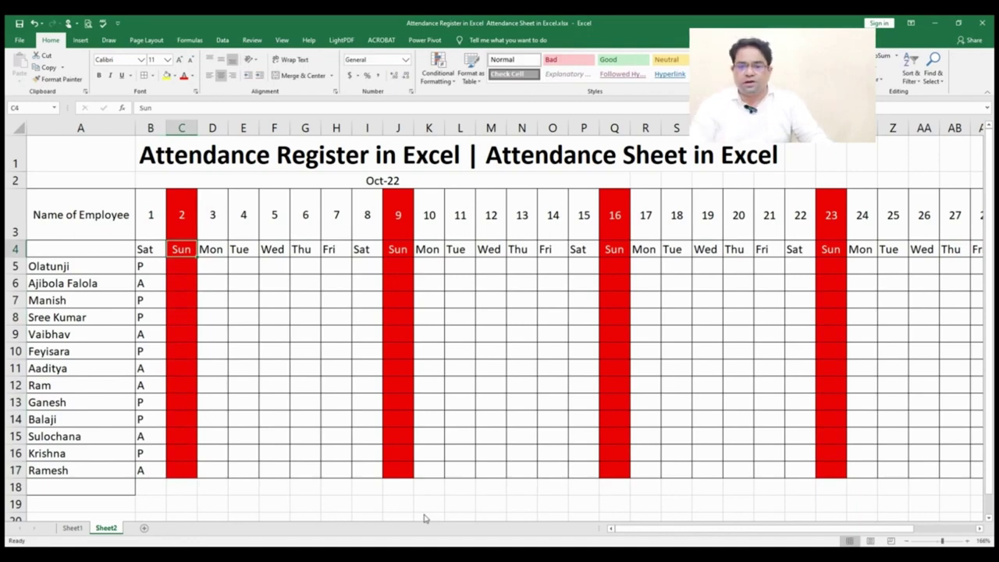
pyautogui.press('Left')
pyautogui.press('Down')
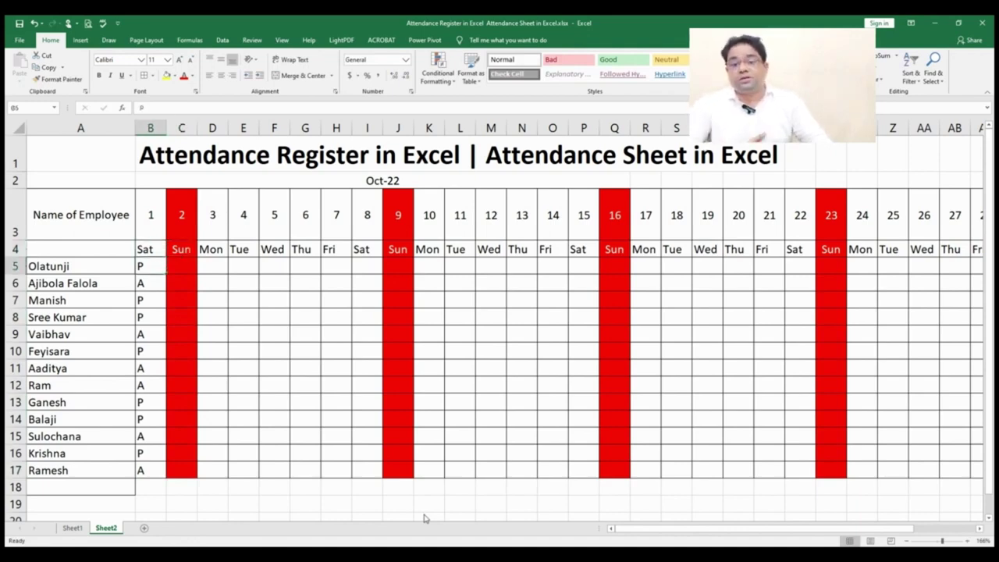
pyautogui.press('Down')
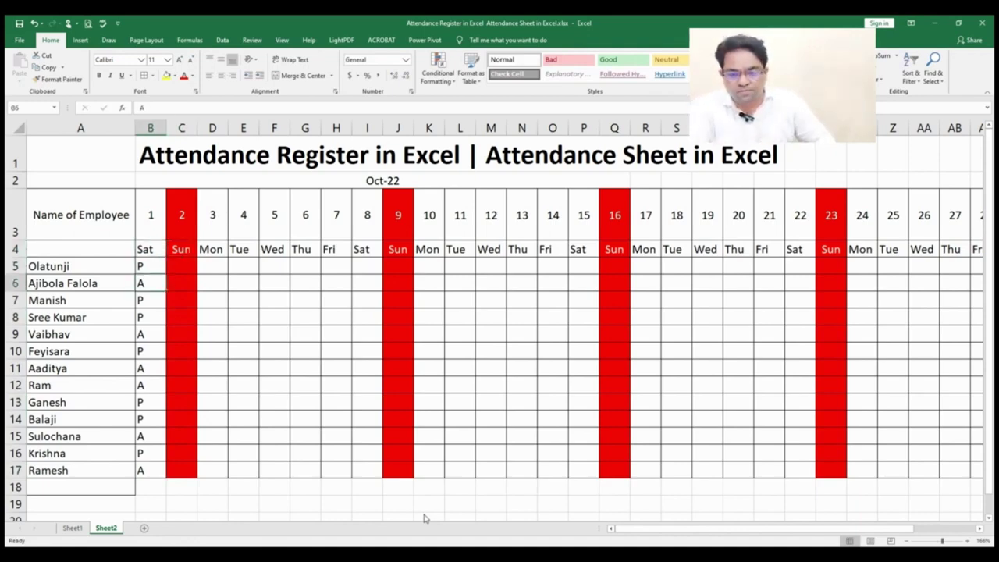
pyautogui.press('Down')
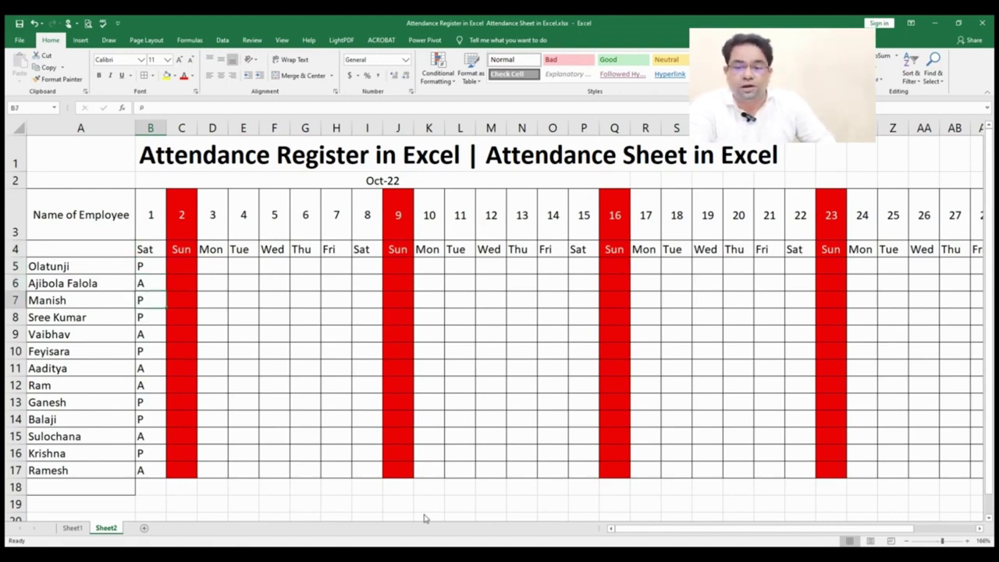
# Enter the day 3 attendance marks in D5:D11, with P for the first five employees and A for the next two
pyautogui.press('Right')
pyautogui.press('Right')
pyautogui.press('Up')
pyautogui.press('Up')
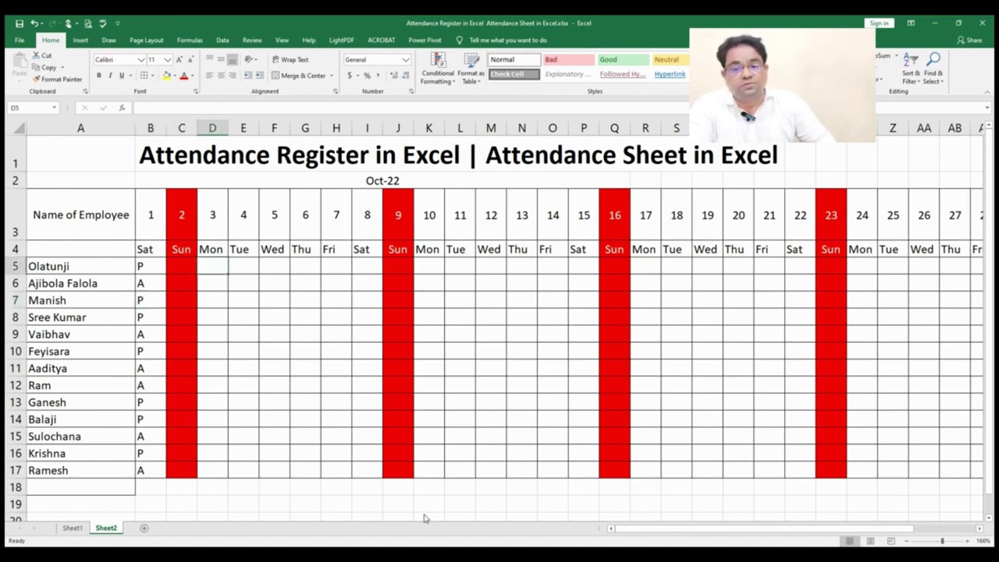
pyautogui.write('P')
pyautogui.press('Return')
pyautogui.write('P')
pyautogui.press('Return')
pyautogui.write('P')
pyautogui.press('Return')
pyautogui.write('P')
pyautogui.press('Return')
pyautogui.write('P')
pyautogui.press('Return')
pyautogui.write('A')
pyautogui.press('Return')
pyautogui.press('Return')
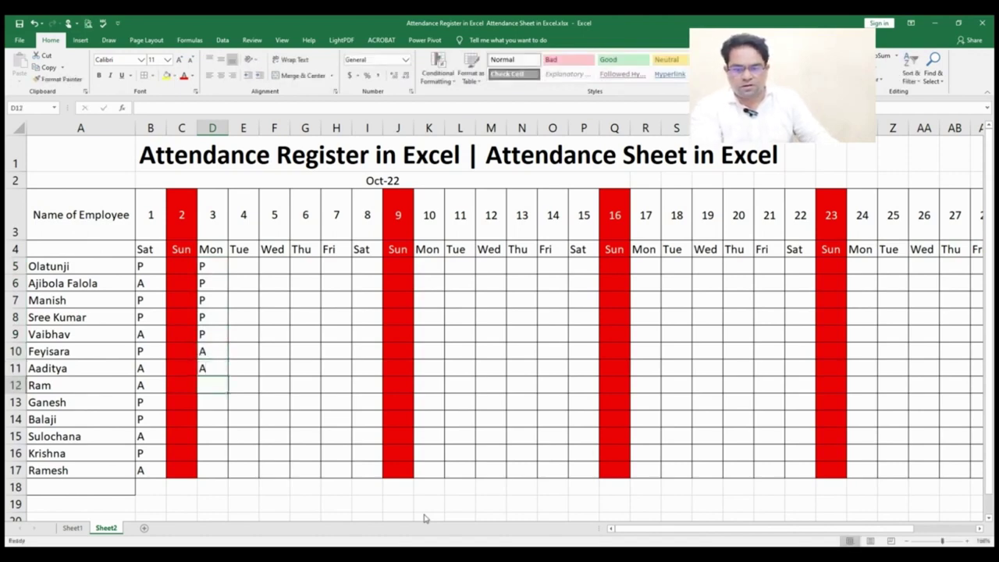
# Complete the day 3 column with P in cells D12 to D16 and A in D17
pyautogui.write('P')
pyautogui.press('Return')
pyautogui.write('P')
pyautogui.press('Return')
pyautogui.write('P')
pyautogui.press('Return')
pyautogui.write('P')
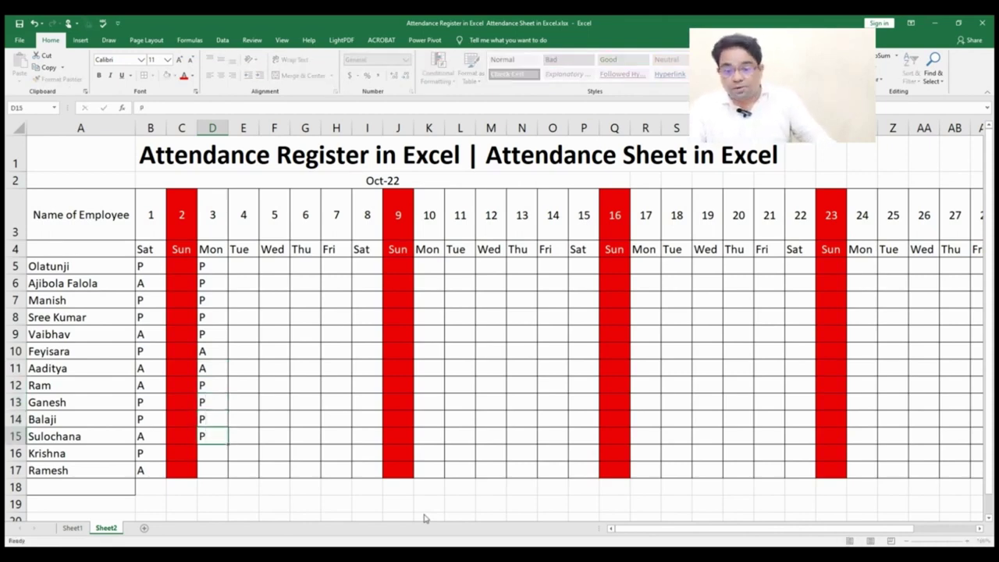
pyautogui.press('Return')
pyautogui.write('P')
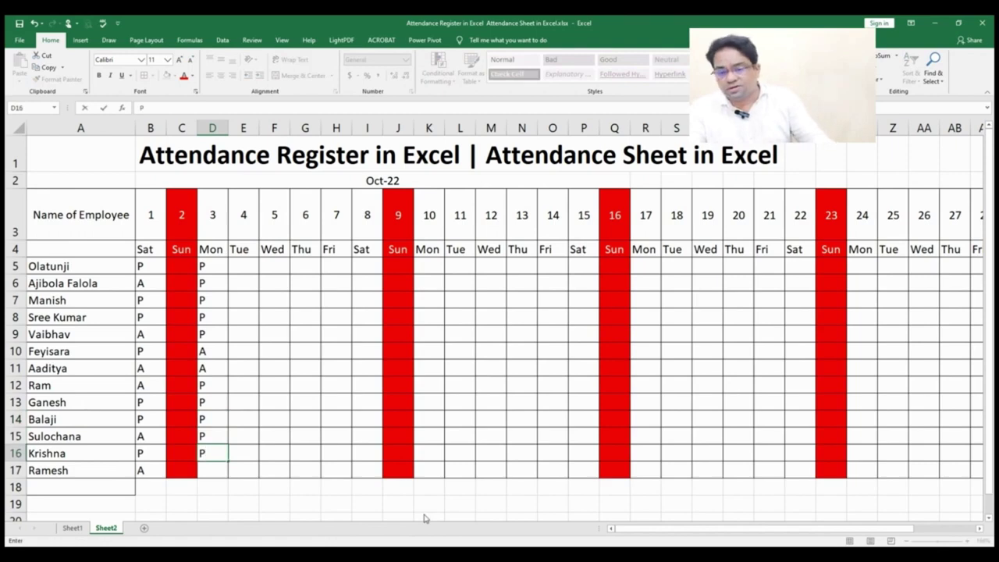
pyautogui.press('Return')
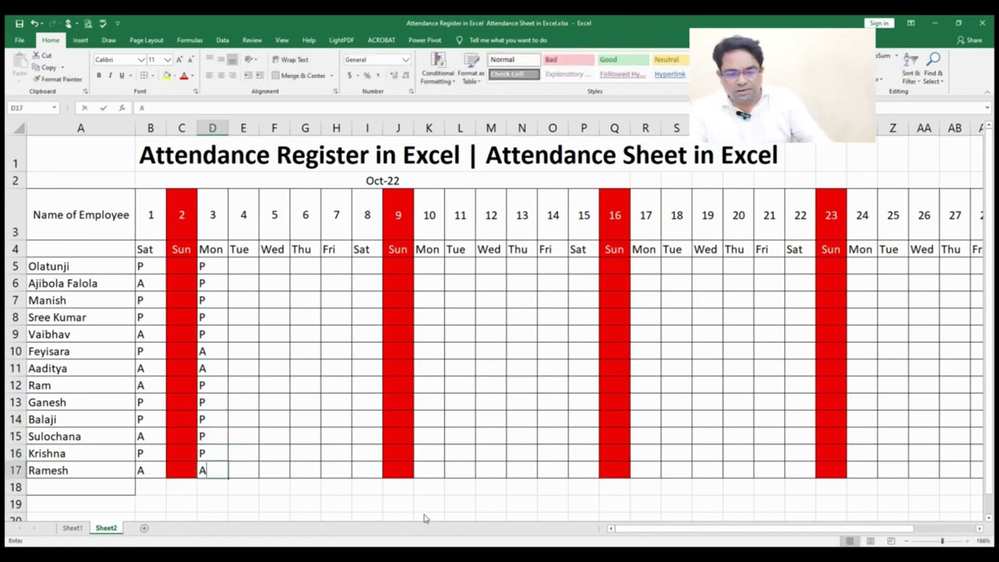
pyautogui.write('A')
pyautogui.press('Up')
# Enter the day 4 attendance marks A in E9 and P in E10
pyautogui.press('Up')
pyautogui.press('Up')
pyautogui.press('Up')
pyautogui.press('Up')
pyautogui.press('Up')
pyautogui.press('Up')
pyautogui.press('Up')
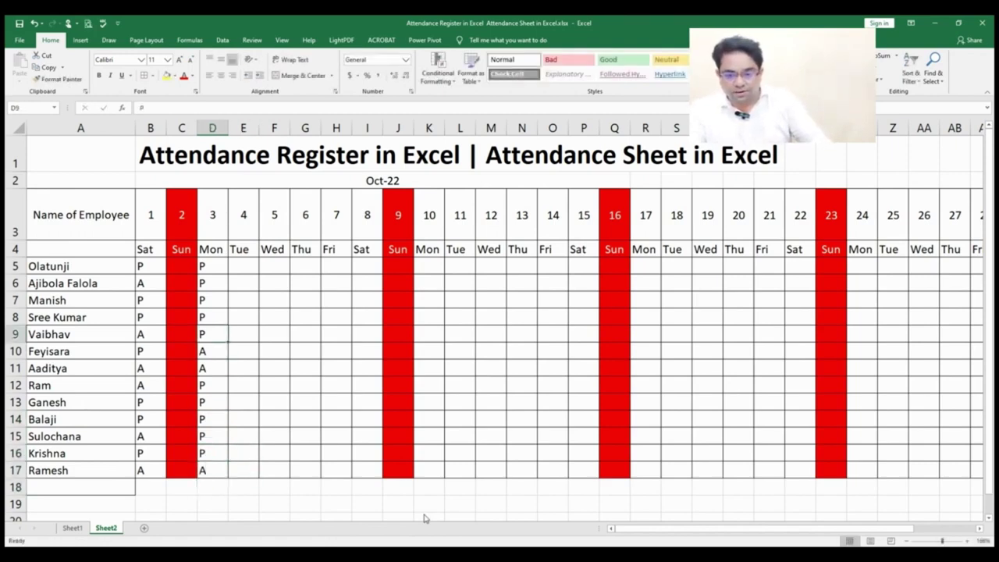
pyautogui.press('Right')
pyautogui.write('A')
pyautogui.press('Return')
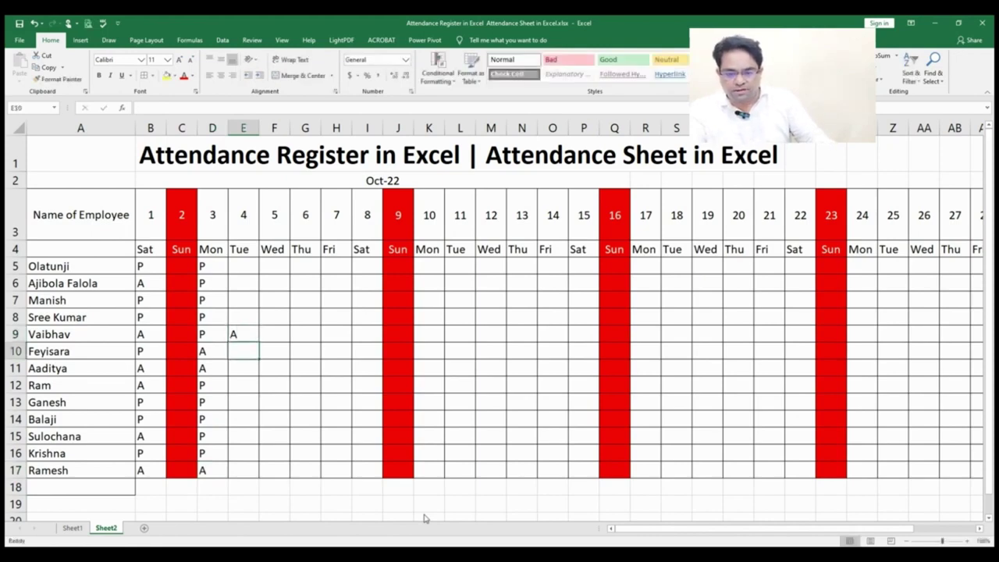
pyautogui.write('P')
pyautogui.press('Return')
# Enter the day 4 attendance marks A, P, A and P in cells E5 to E8
pyautogui.press('Up')
pyautogui.press('Up')
pyautogui.press('Up')
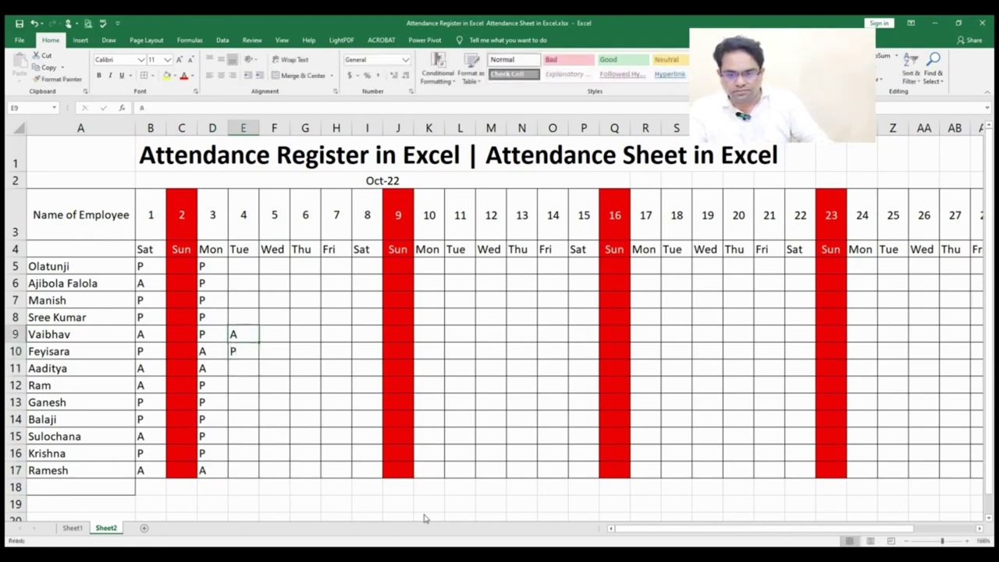
pyautogui.press('Up')
pyautogui.press('Up')
pyautogui.press('Up')
pyautogui.write('A')
pyautogui.press('Return')
pyautogui.write('P')
pyautogui.press('Return')
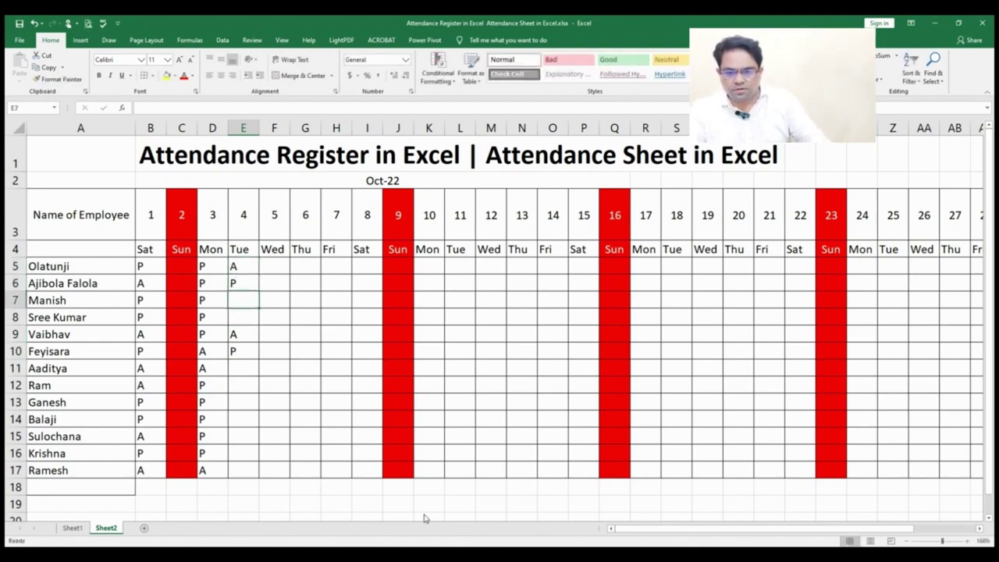
pyautogui.write('A')
pyautogui.press('Return')
pyautogui.write('P')
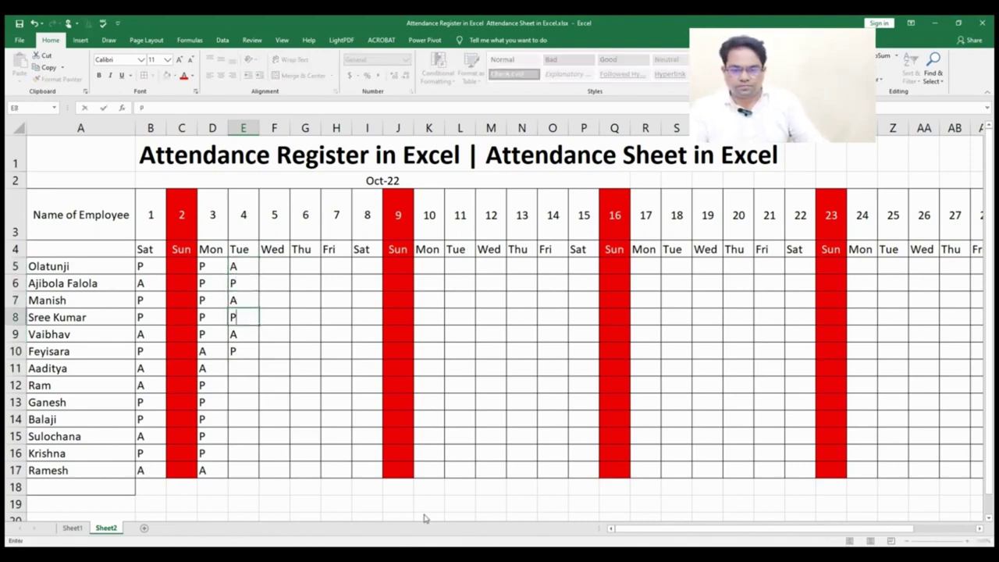
pyautogui.press('Return')
# Enter the day 4 attendance marks P, P, A and A in cells E11 to E14
pyautogui.press('Return')
pyautogui.press('Return')
pyautogui.write('P')
pyautogui.press('Return')
pyautogui.write('P')
pyautogui.press('Return')
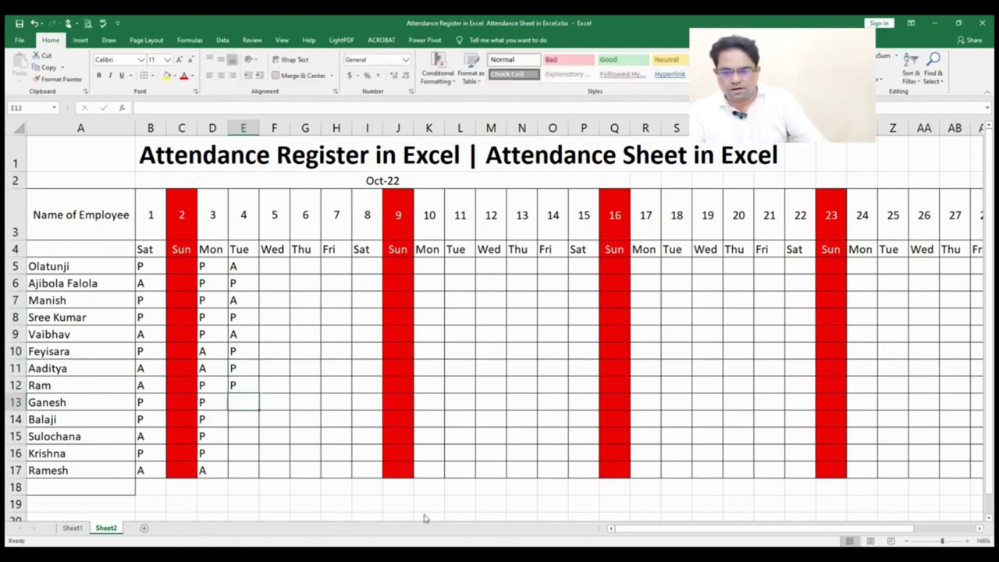
pyautogui.write('A')
pyautogui.press('Return')
pyautogui.write('A')
pyautogui.press('Return')
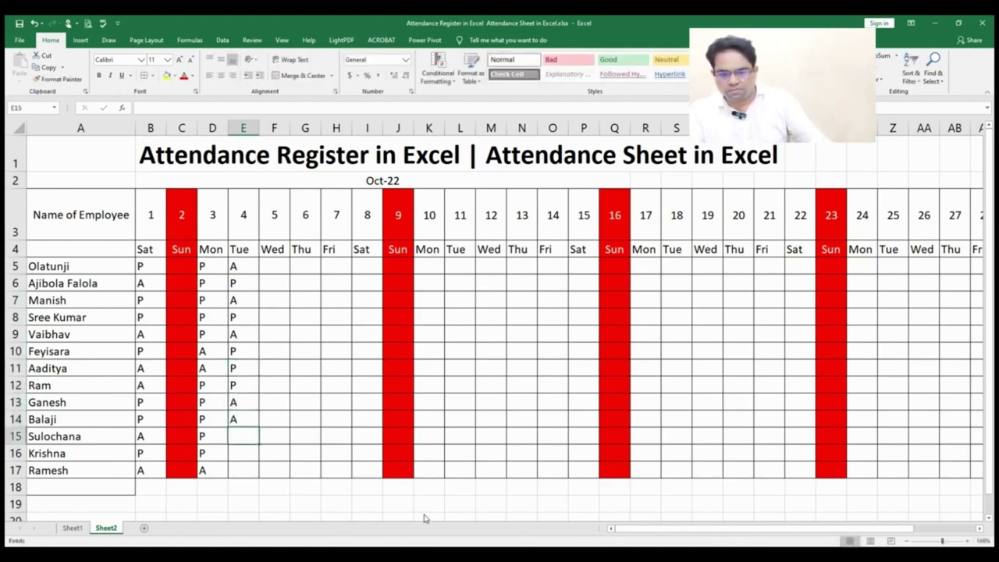
# Complete the day 4 column with P in cells E15 to E17
pyautogui.write('P')
pyautogui.press('Return')
pyautogui.write('P')
pyautogui.press('Return')
pyautogui.write('P')
pyautogui.press('Return')
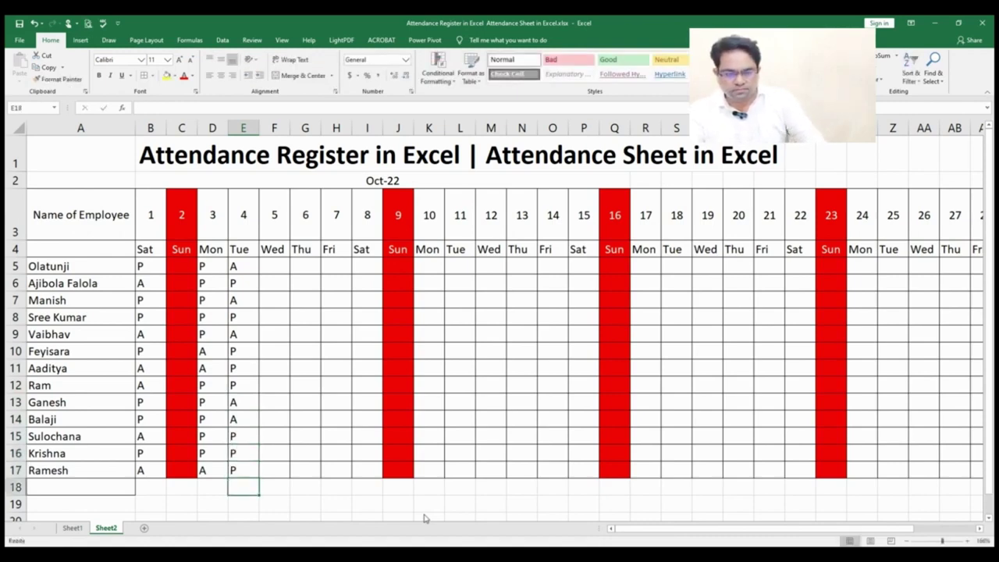
# Copy the attendance marks in D5:E7 into the day 5 and 6 cells F10:G12
pyautogui.moveTo(215, 267); pyautogui.dragTo(233, 302)
pyautogui.hotkey('ctrl', 'c')
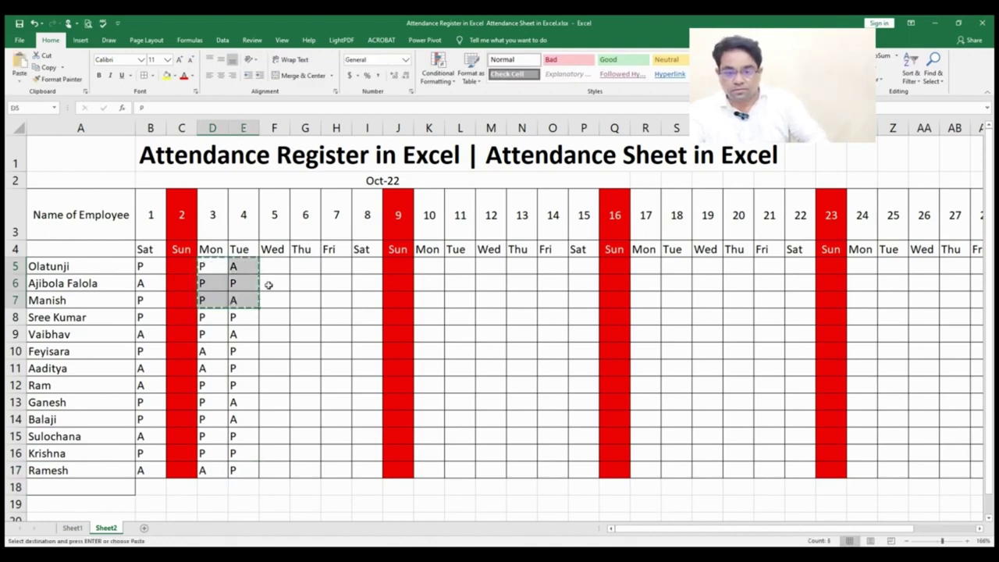
pyautogui.click(272, 353)
pyautogui.hotkey('ctrl', 'v')
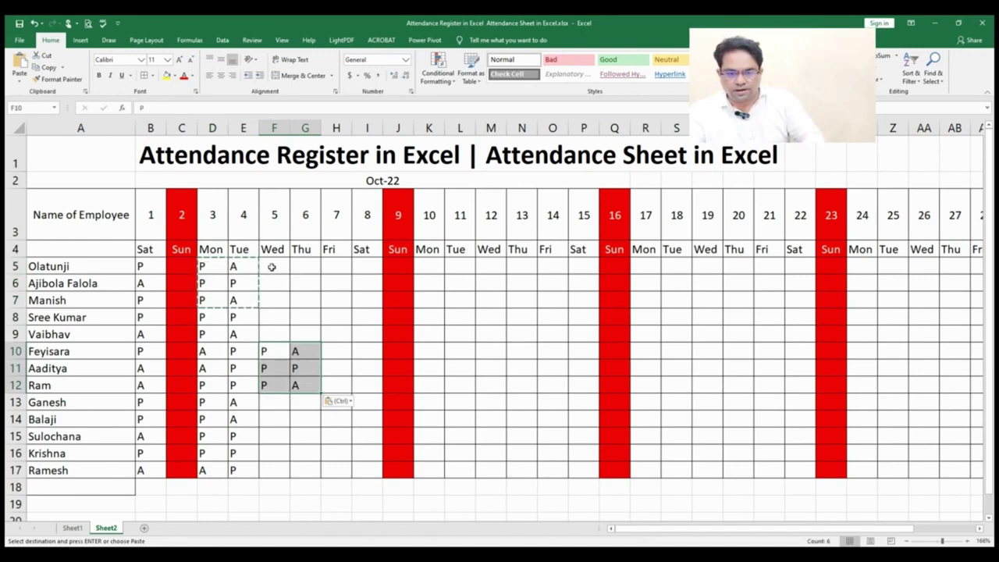
# Copy the block E5:F8 into the cells starting at F5, and enter A in F9 for day 5
pyautogui.moveTo(271, 267); pyautogui.dragTo(238, 318)
pyautogui.hotkey('ctrl', 'c')
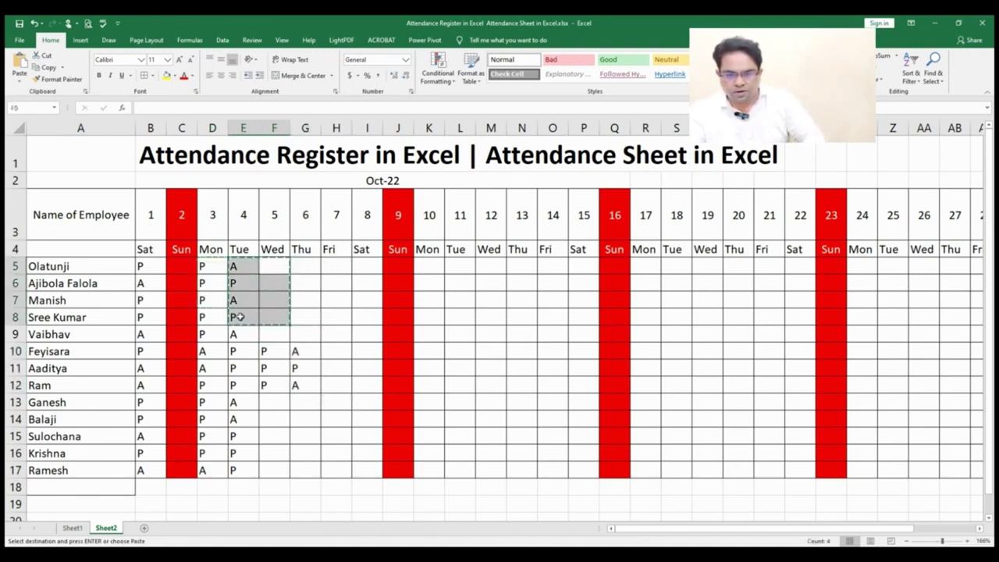
pyautogui.click(268, 265)
pyautogui.press('Return')
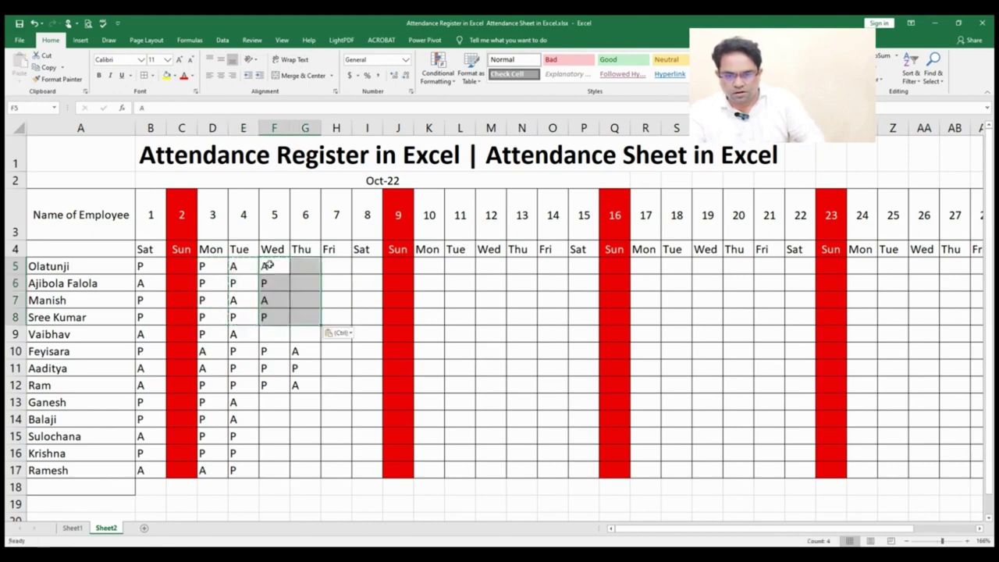
pyautogui.click(268, 339)
pyautogui.write('A')
pyautogui.press('Return')
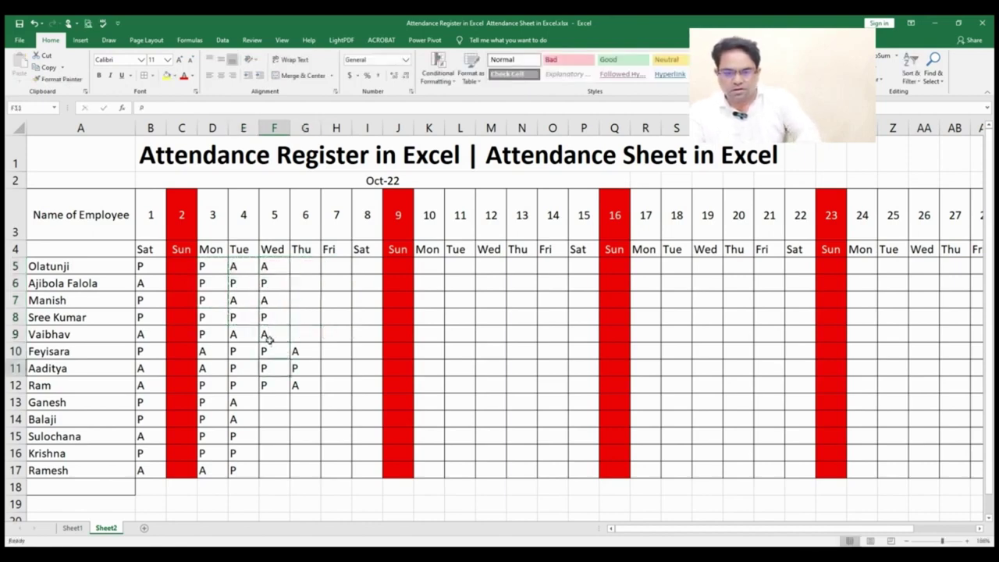
# Mark the first employee present with P in G5, H5 and I5 for days 6 to 8
pyautogui.press('Up')
pyautogui.press('Up')
pyautogui.press('Up')
pyautogui.press('Up')
pyautogui.press('Up')
pyautogui.press('Up')
pyautogui.press('Right')
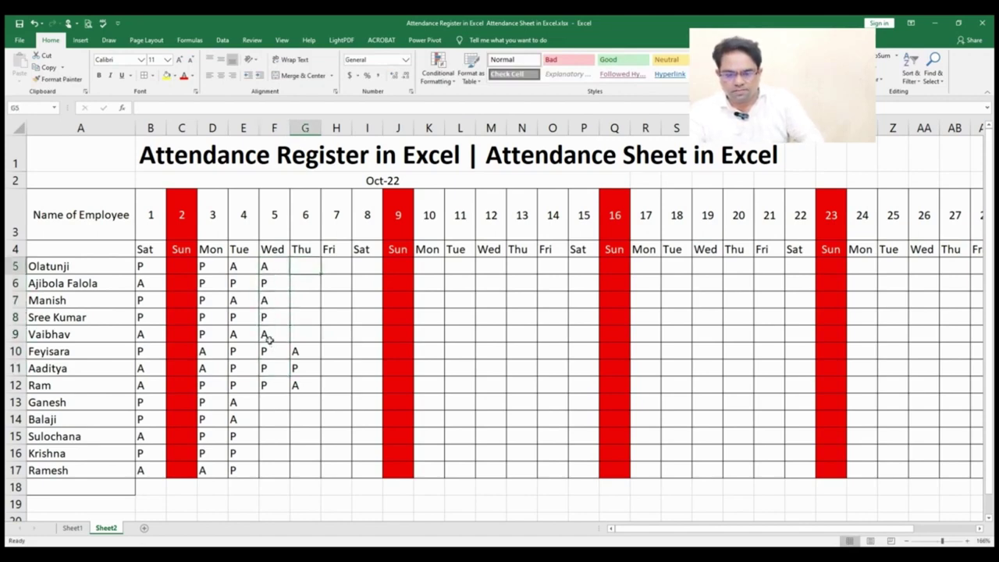
pyautogui.press('Return')
pyautogui.press('Right')
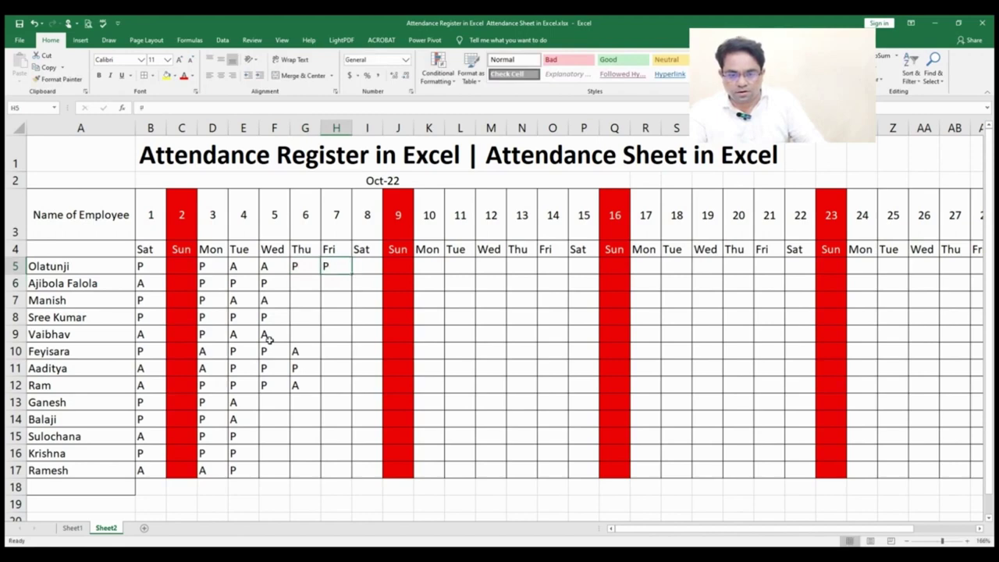
pyautogui.press('Right')
pyautogui.write('P')
pyautogui.press('Return')
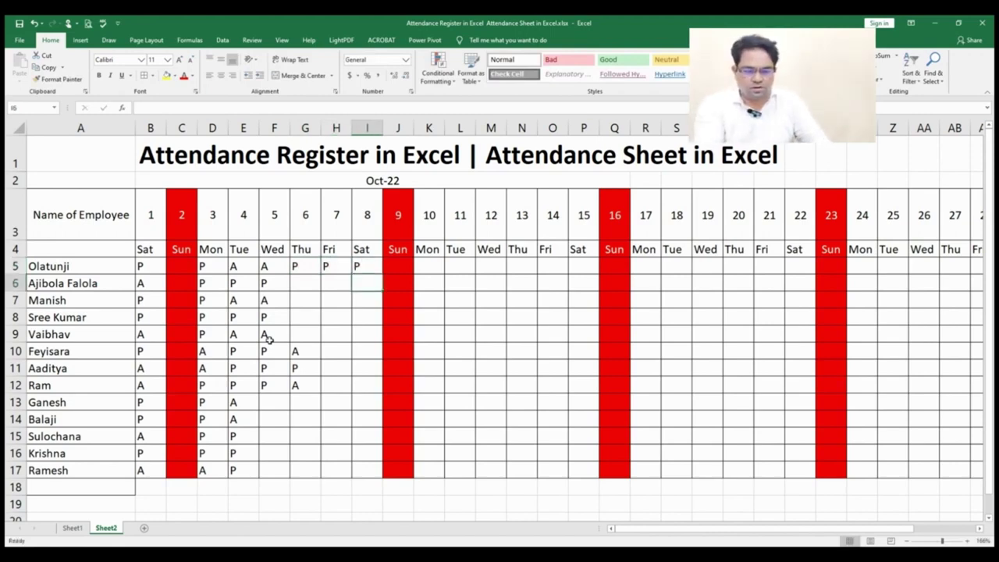
# Enter the second employee's marks for days 6 to 8 as A in G6, P in H6 and A in I6
pyautogui.write('A')
pyautogui.press('Left')
pyautogui.write('P')
pyautogui.press('Left')
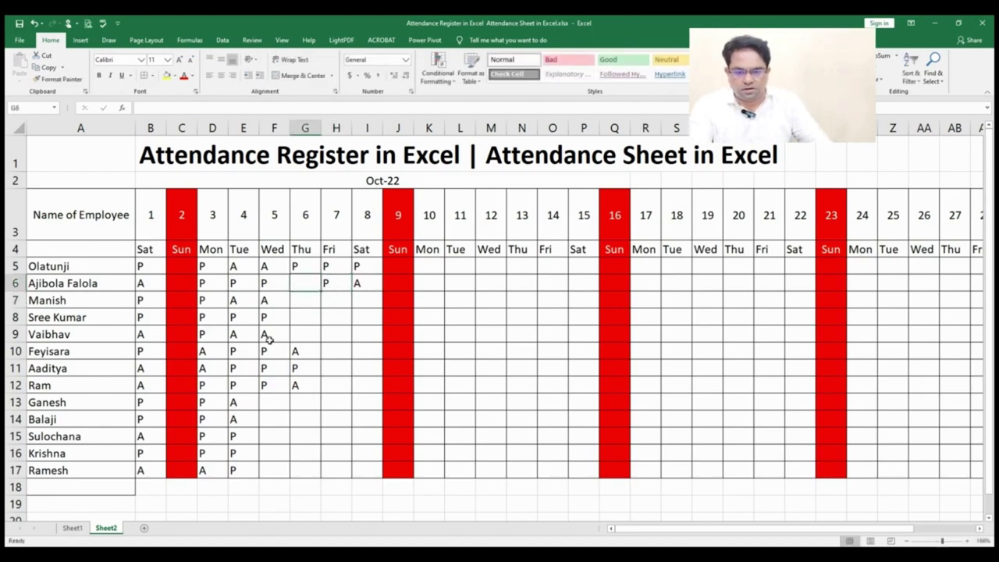
pyautogui.write('A')
pyautogui.press('Return')
# Enter the third employee's marks for days 6 to 8 as P in G7, A in H7 and P in I7
pyautogui.write('P')
pyautogui.press('Right')
pyautogui.write('A')
pyautogui.press('Right')
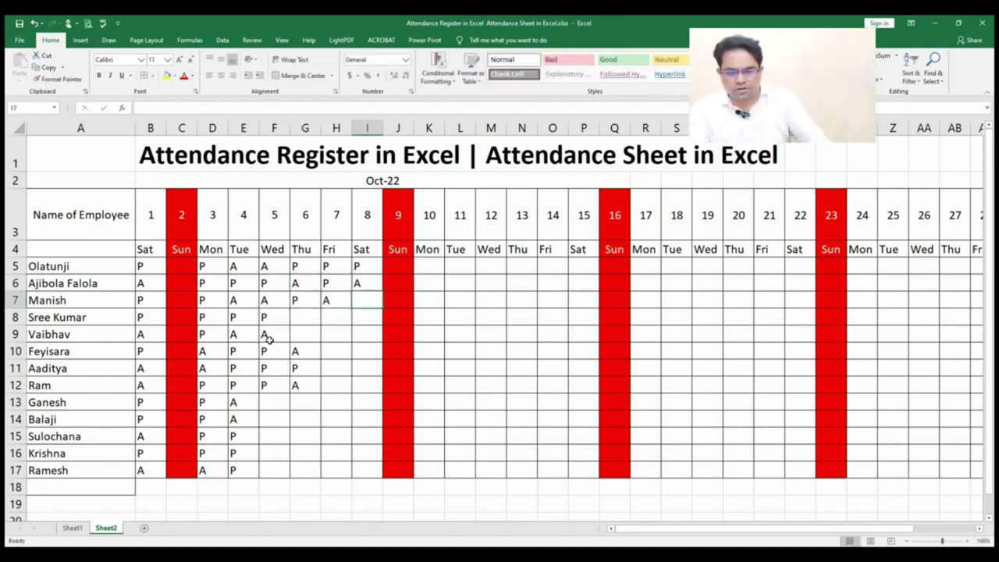
pyautogui.write('P')
pyautogui.press('Return')
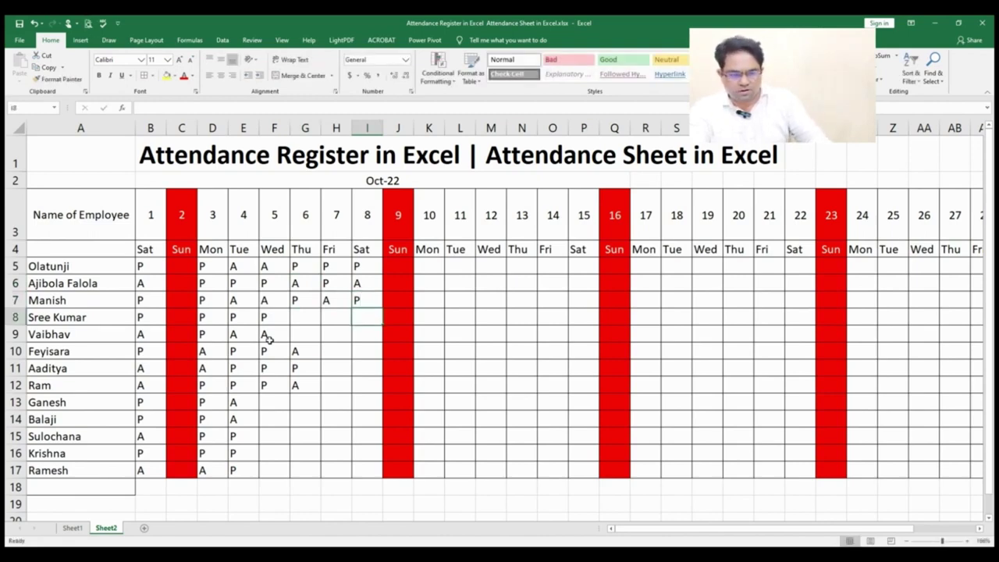
# Copy the marks in B7:B11 into the day 7 cells starting at H8
pyautogui.press('Left')
pyautogui.press('Left')
pyautogui.press('Down')
pyautogui.press('Down')
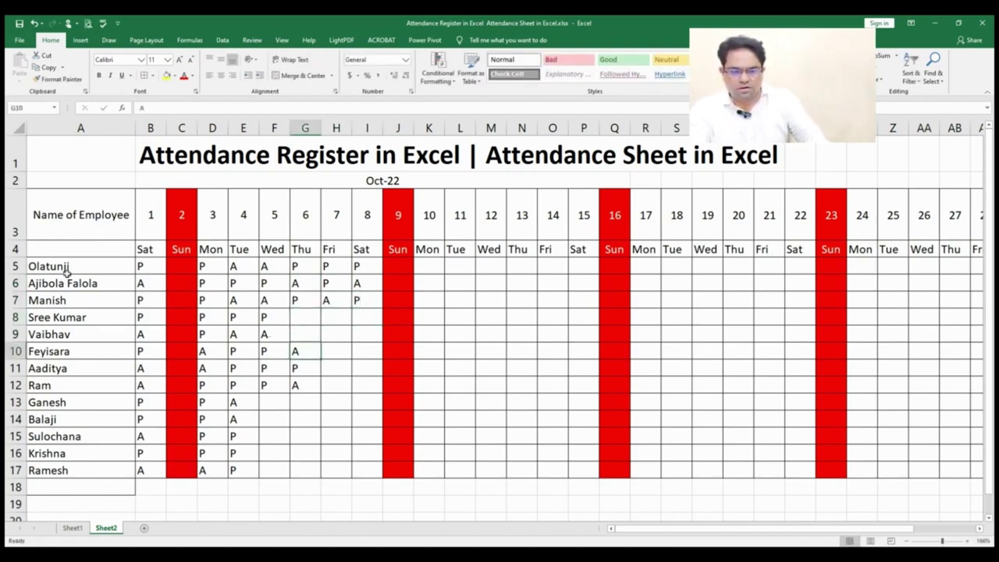
pyautogui.moveTo(143, 295); pyautogui.dragTo(143, 370)
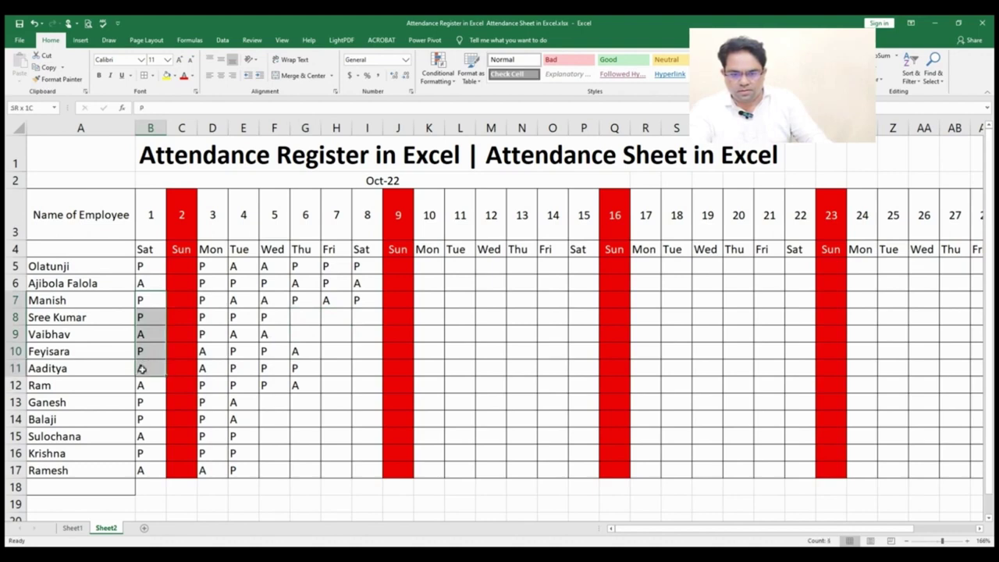
pyautogui.hotkey('ctrl', 'c')
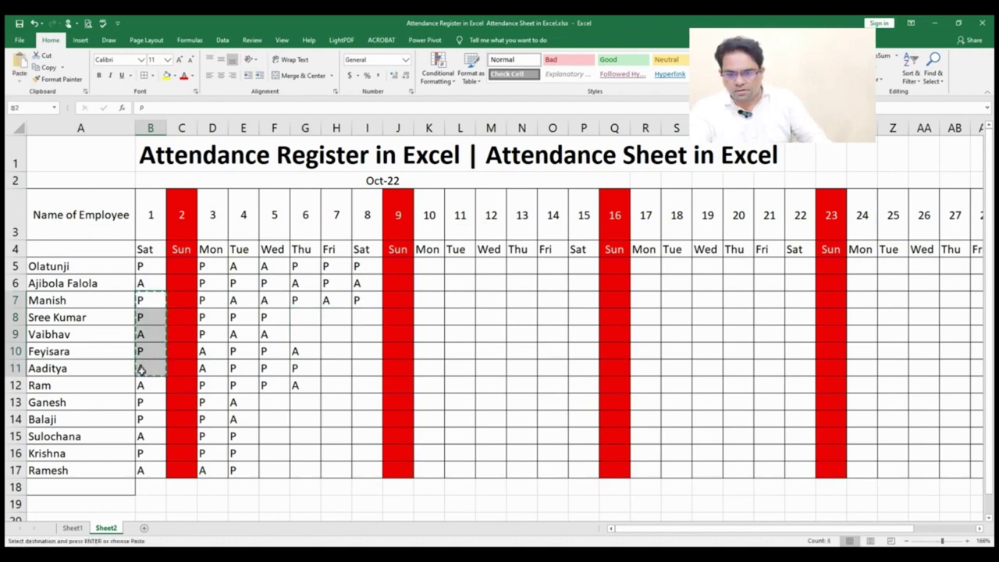
pyautogui.click(330, 316)
pyautogui.hotkey('ctrl', 'v')
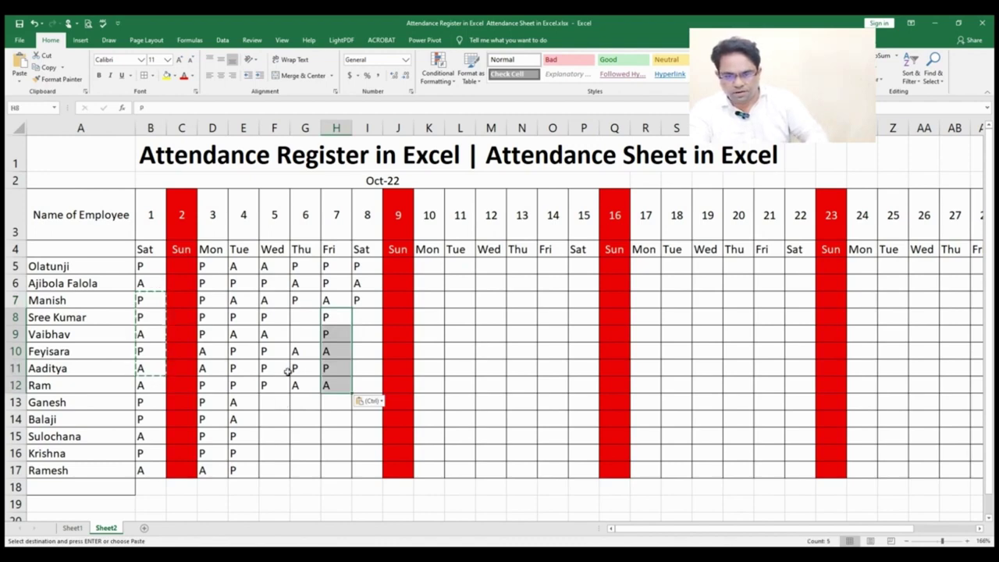
# Copy H8:H12 into the day 5 cells starting at F13, and E7:E13 into the day 8 cells starting at I8
pyautogui.hotkey('ctrl', 'c')
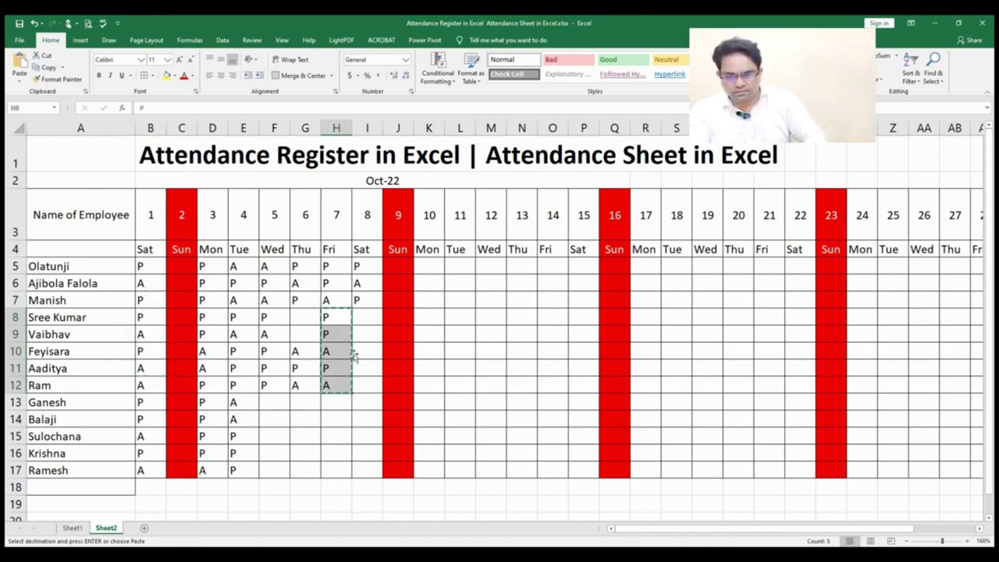
pyautogui.click(277, 406)
pyautogui.hotkey('ctrl', 'v')
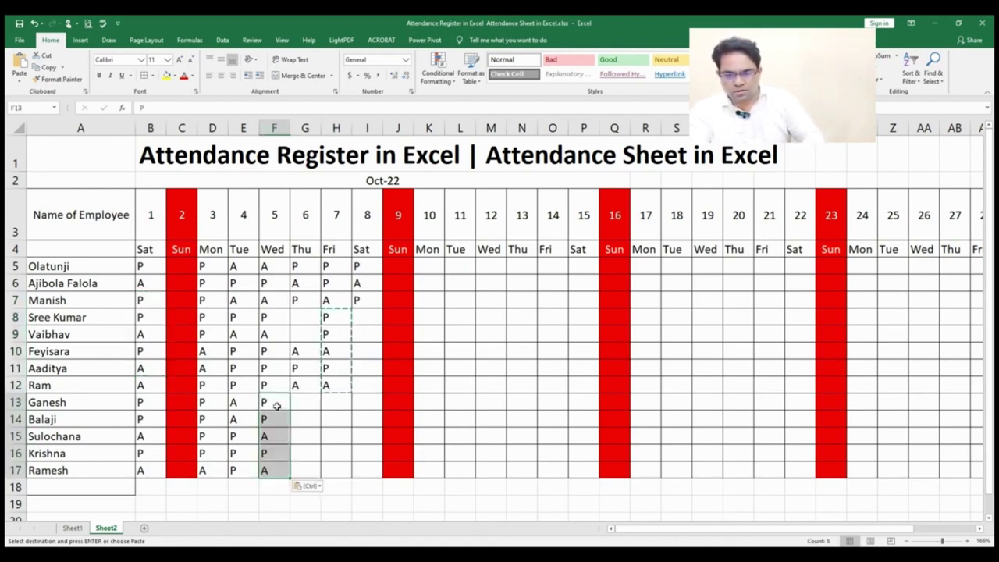
pyautogui.moveTo(238, 305); pyautogui.dragTo(232, 399)
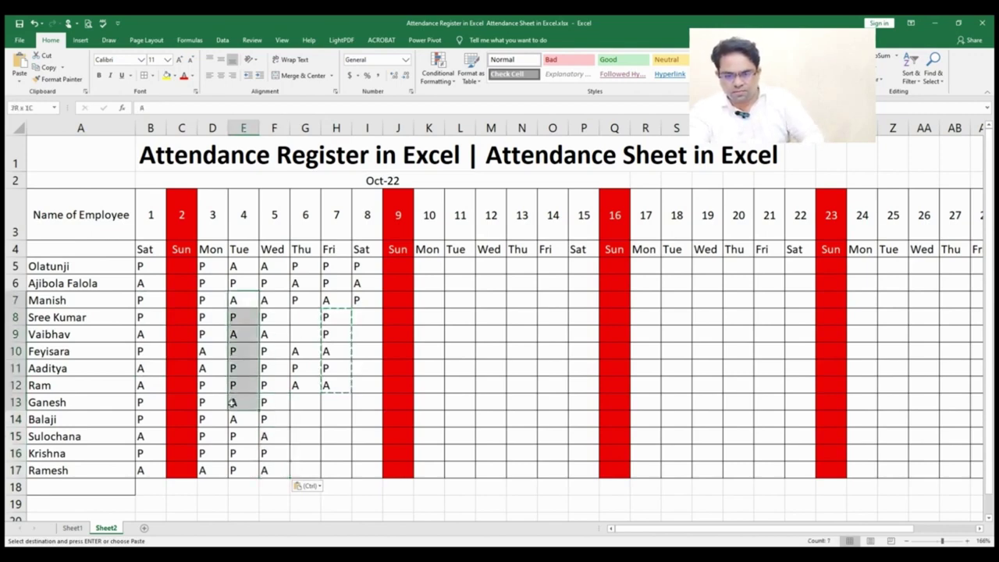
pyautogui.hotkey('ctrl', 'c')
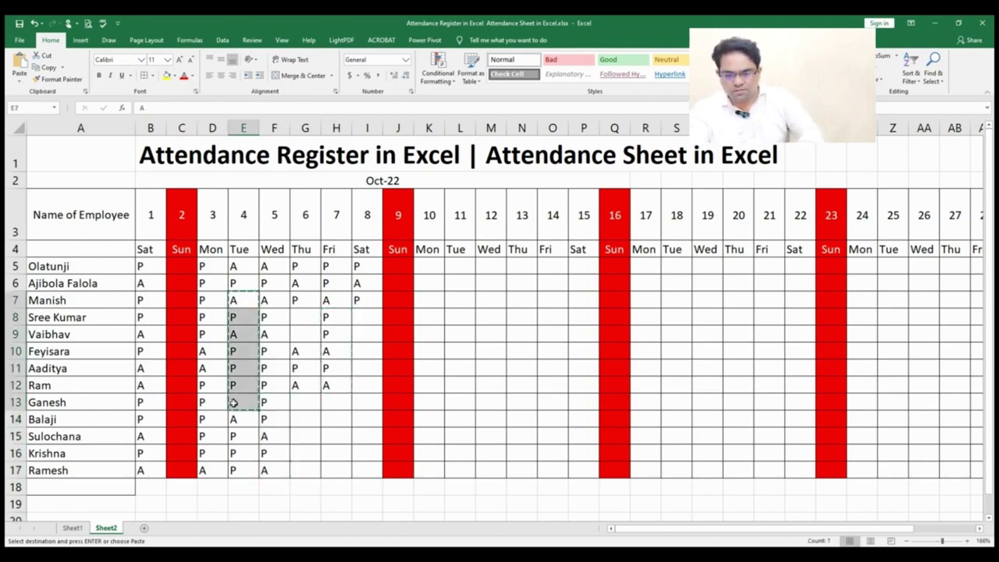
pyautogui.click(361, 316)
pyautogui.hotkey('ctrl', 'v')
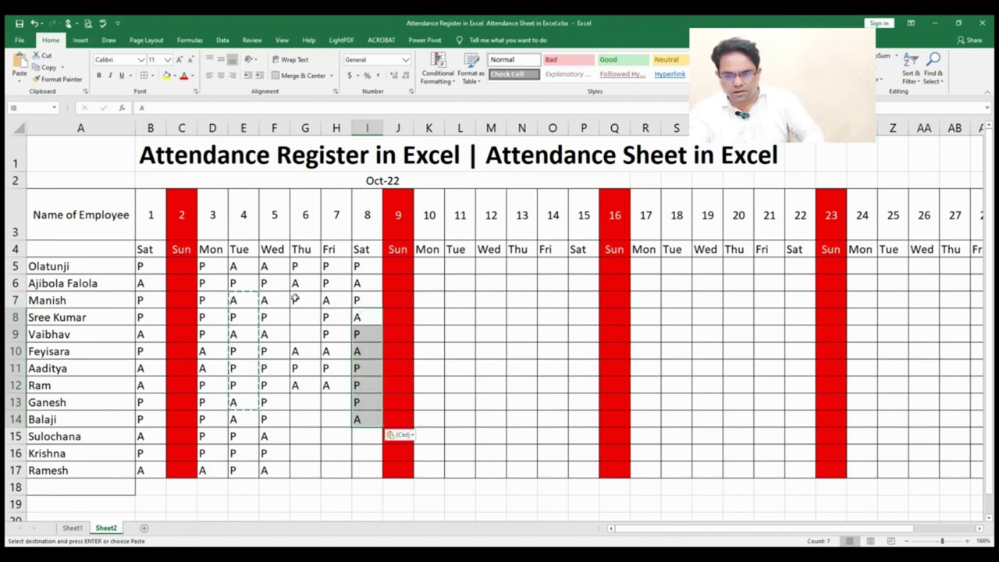
# Fill the day 6 to 8 columns down to row 17 from P in G7, A in H12 and A in I14
pyautogui.click(292, 299)
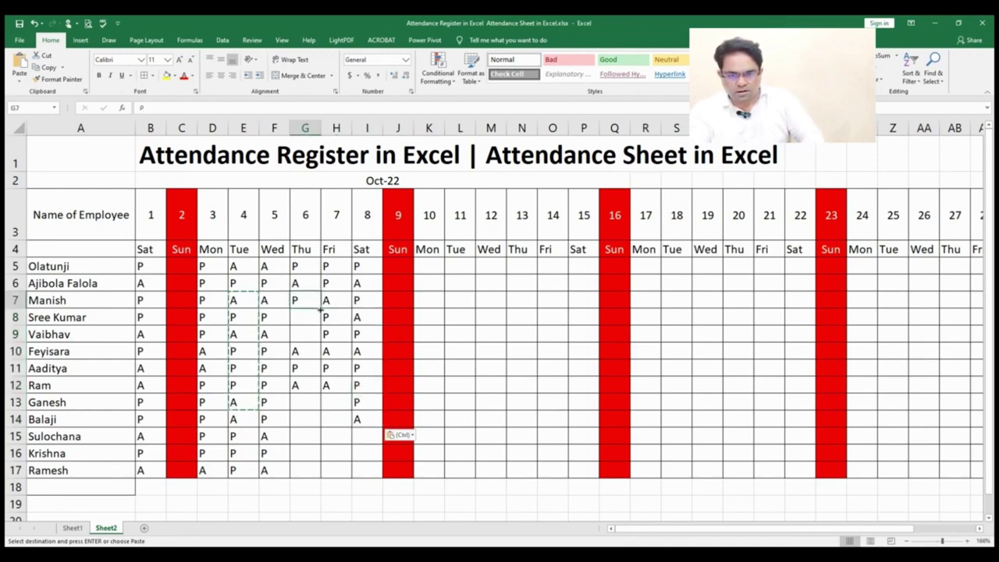
pyautogui.moveTo(320, 308); pyautogui.dragTo(300, 481)
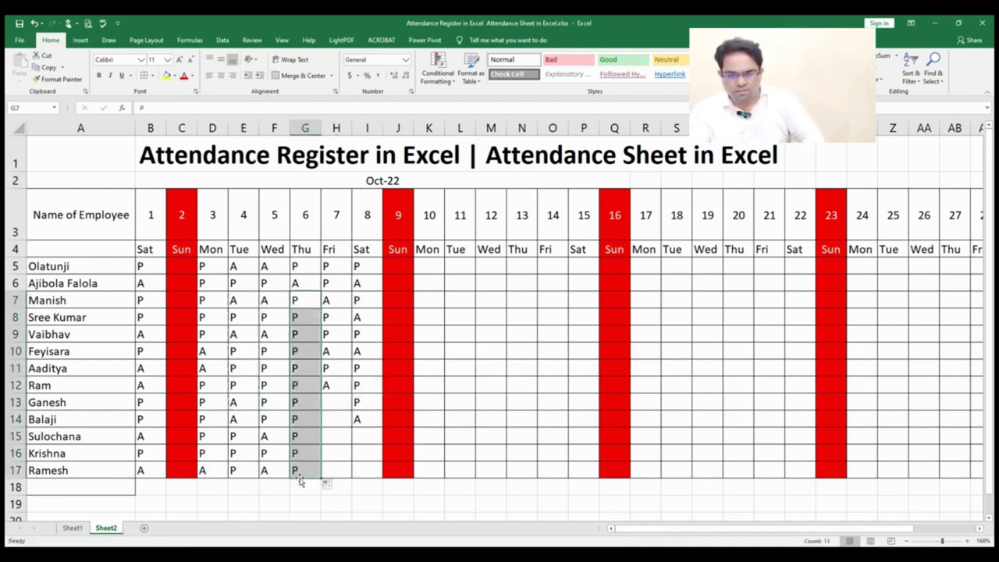
pyautogui.click(335, 388)
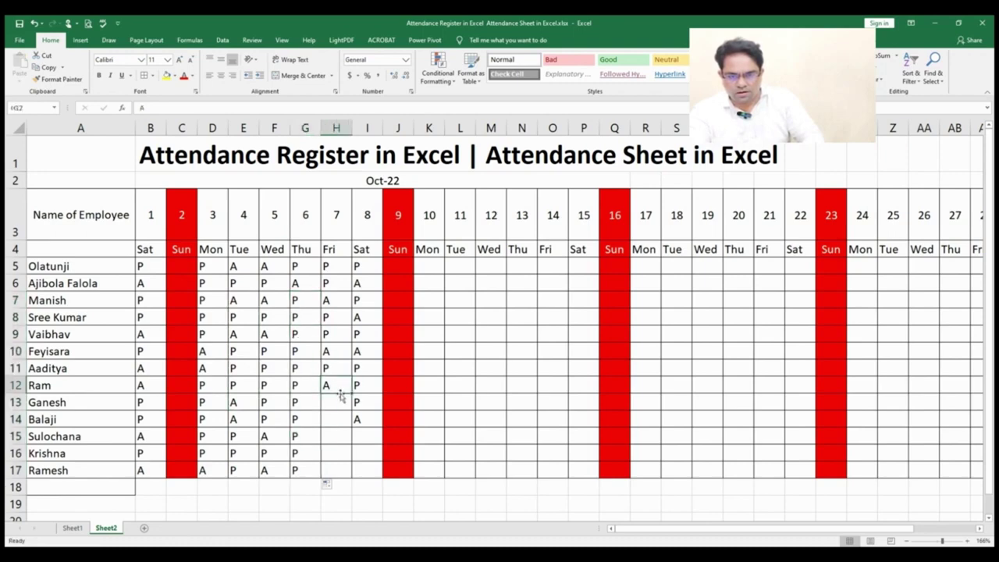
pyautogui.moveTo(352, 396); pyautogui.dragTo(341, 473)
pyautogui.click(376, 425)
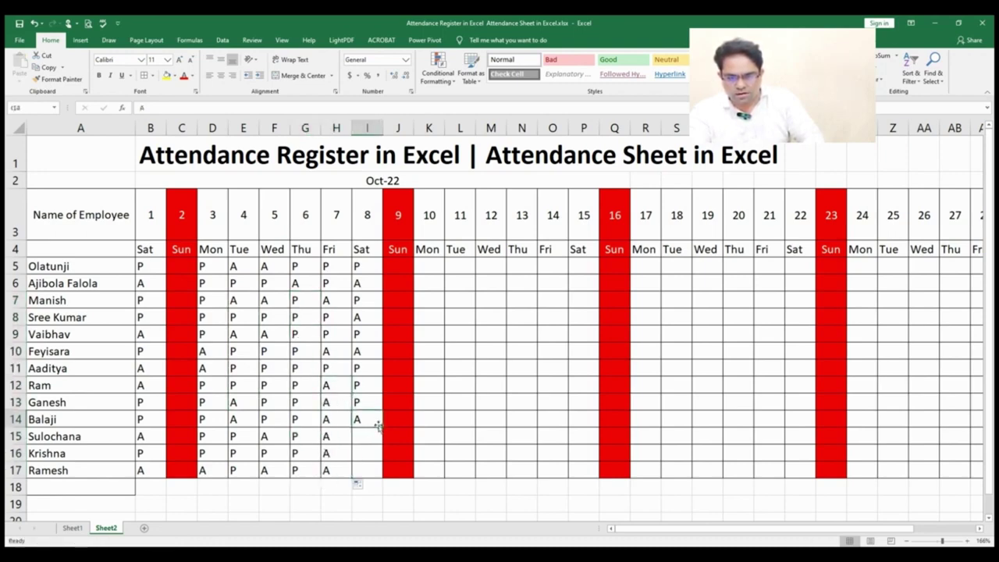
pyautogui.moveTo(383, 426); pyautogui.dragTo(370, 472)
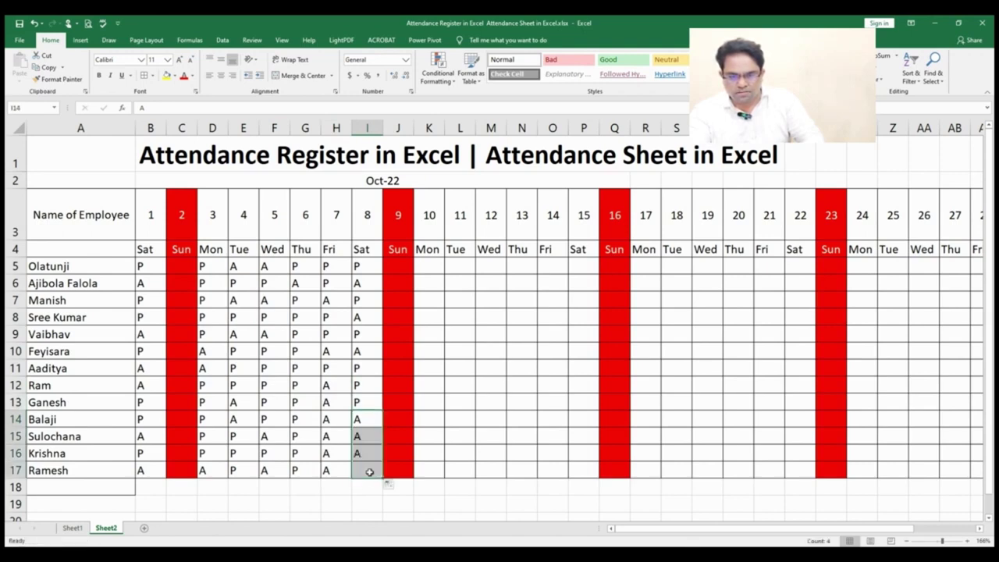
# Copy the block D5:I9 into the day 10 to 15 cells starting at K11
pyautogui.moveTo(214, 266); pyautogui.dragTo(356, 335)
pyautogui.hotkey('ctrl', 'c')
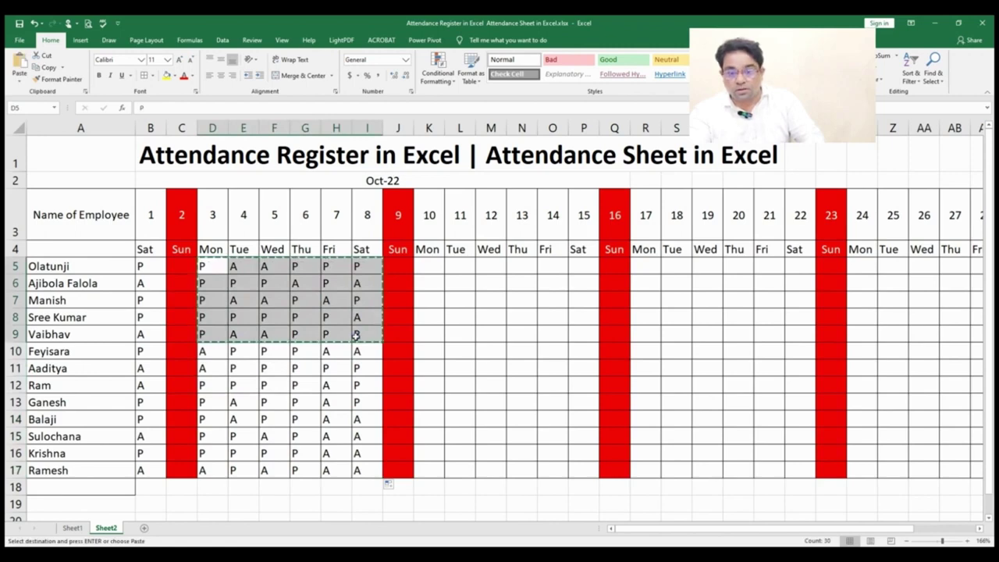
pyautogui.click(430, 370)
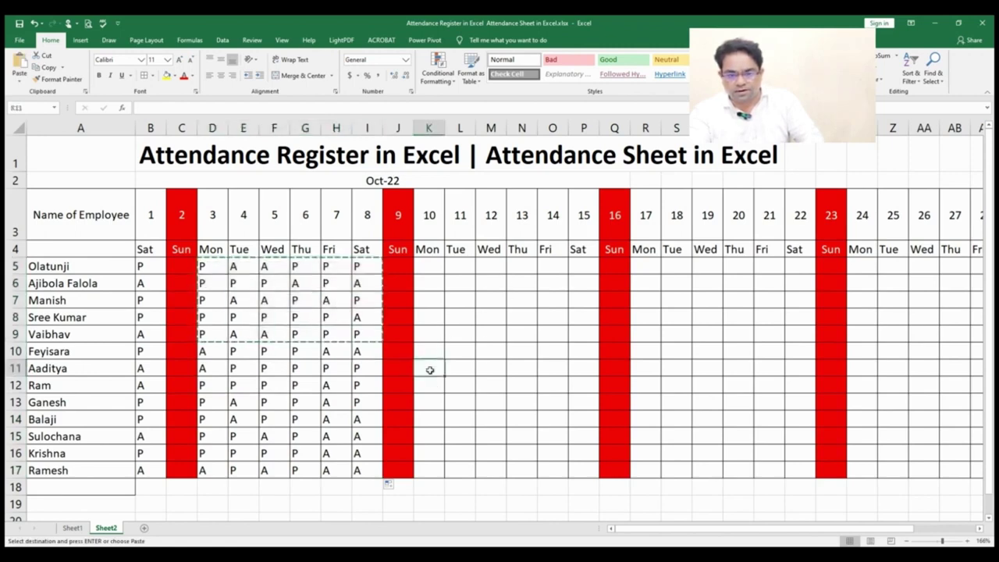
pyautogui.hotkey('ctrl', 'v')
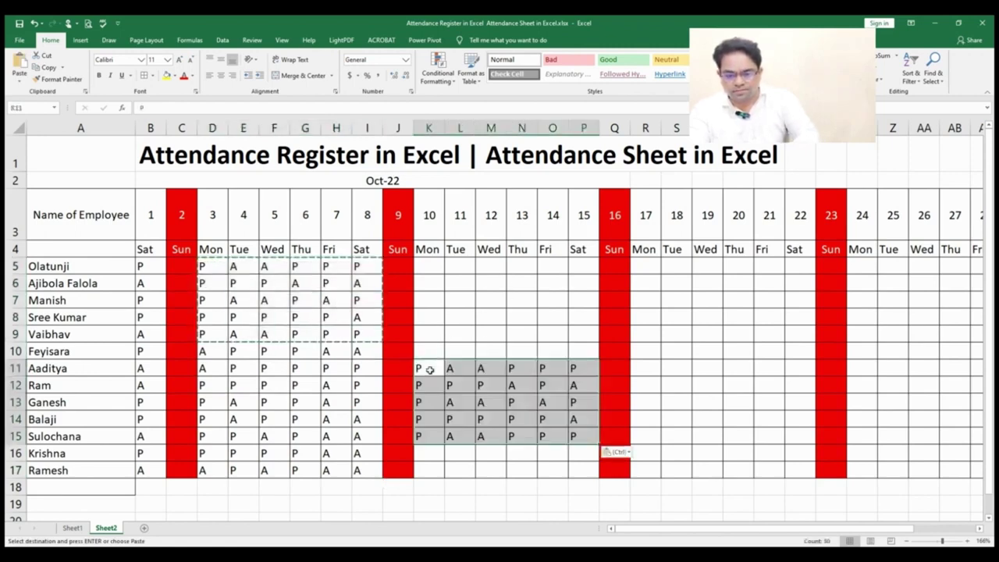
# Mark the last two employees absent on day 10 with A in K16 and K17
pyautogui.click(426, 453)
pyautogui.write('A')
pyautogui.press('Return')
pyautogui.write('A')
pyautogui.press('Return')
pyautogui.press('Up')
pyautogui.press('Up')
pyautogui.press('Up')
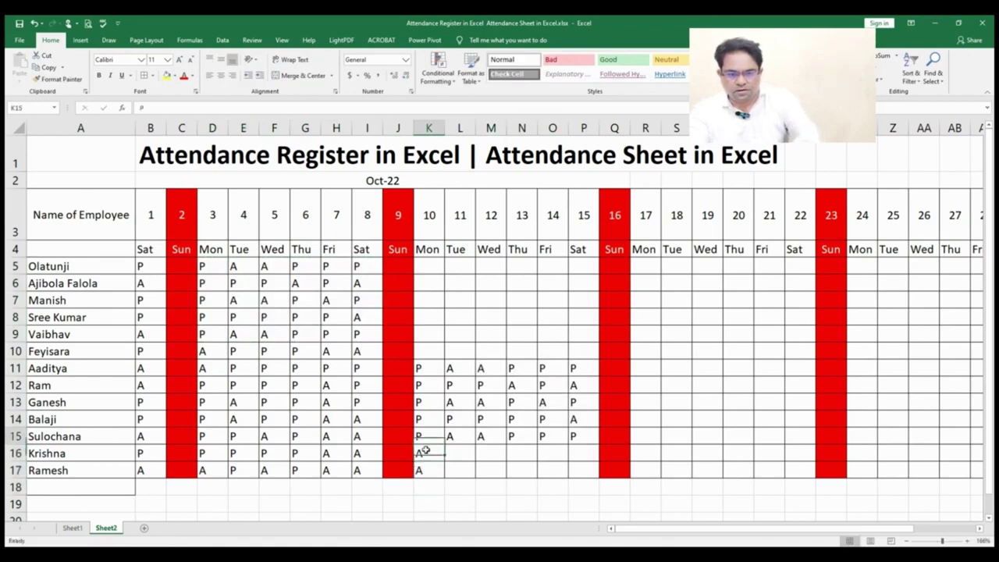
# Mark the last two employees present on days 11 and 12 with P in L16:M17
pyautogui.press('Right')
pyautogui.press('Down')
pyautogui.write('P')
pyautogui.press('Return')
pyautogui.write('P')
pyautogui.press('Return')
pyautogui.press('Up')
pyautogui.press('Up')
pyautogui.press('Right')
pyautogui.write('P')
pyautogui.press('Return')
pyautogui.write('P')
pyautogui.press('Return')
# Enter the last two employees' day 13 marks as P in N16 and A in N17
pyautogui.press('Up')
pyautogui.press('Up')
pyautogui.press('Right')
pyautogui.press('Return')
pyautogui.write('A')
pyautogui.press('Return')
pyautogui.press('Up')
pyautogui.press('Up')
pyautogui.press('Up')
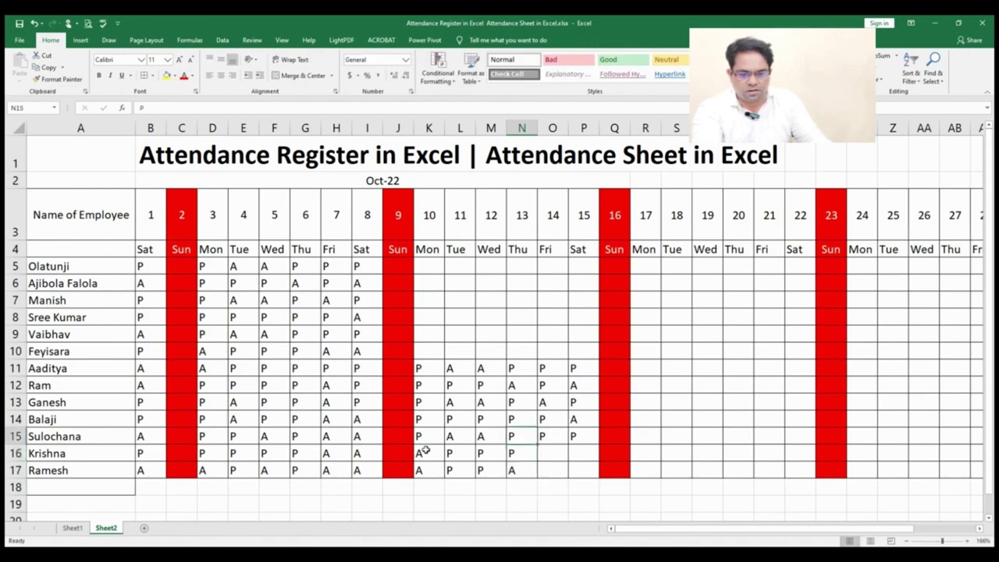
# Copy the day 14 and 15 marks in O14:P14 into O17:P17
pyautogui.press('Right')
pyautogui.press('Up')
pyautogui.hotkey('shift', 'Right')
pyautogui.hotkey('ctrl', 'c')
pyautogui.press('Down')
pyautogui.press('Down')
pyautogui.press('Down')
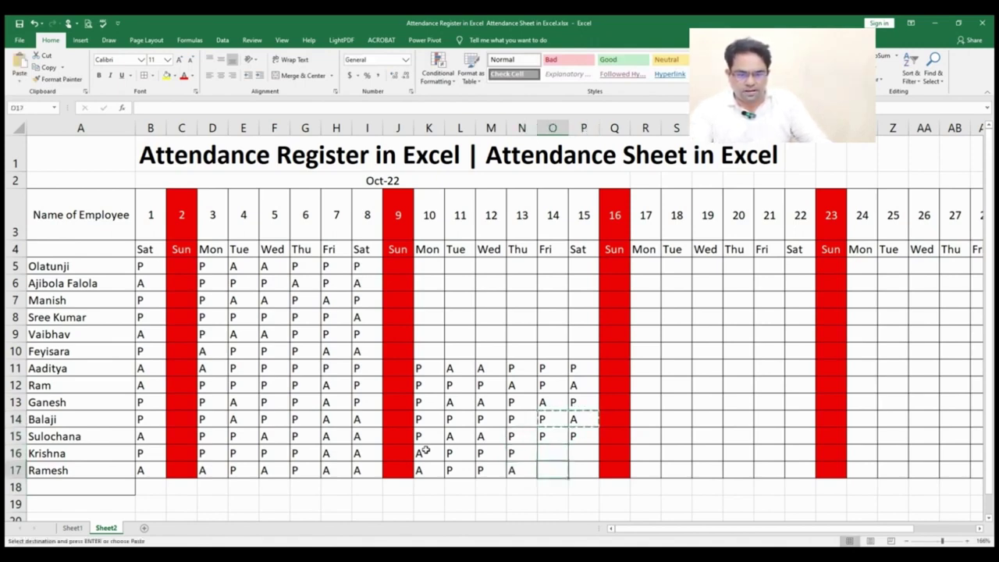
pyautogui.hotkey('ctrl', 'v')
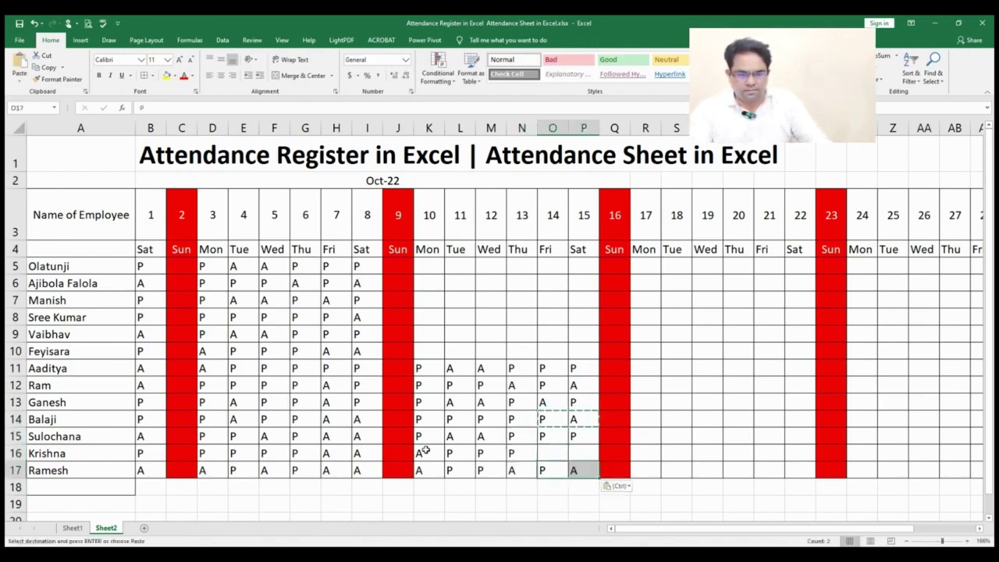
# Mark the employee in row 16 absent on days 14 and 15 with A in O16 and P16
pyautogui.click(544, 451)
pyautogui.write('A')
pyautogui.press('Right')
pyautogui.write('A')
pyautogui.press('Up')
pyautogui.press('Up')
pyautogui.press('Up')
pyautogui.press('Up')
pyautogui.press('Up')
pyautogui.press('Up')
pyautogui.press('Up')
pyautogui.press('Up')
pyautogui.press('Up')
pyautogui.press('Up')
pyautogui.press('Up')
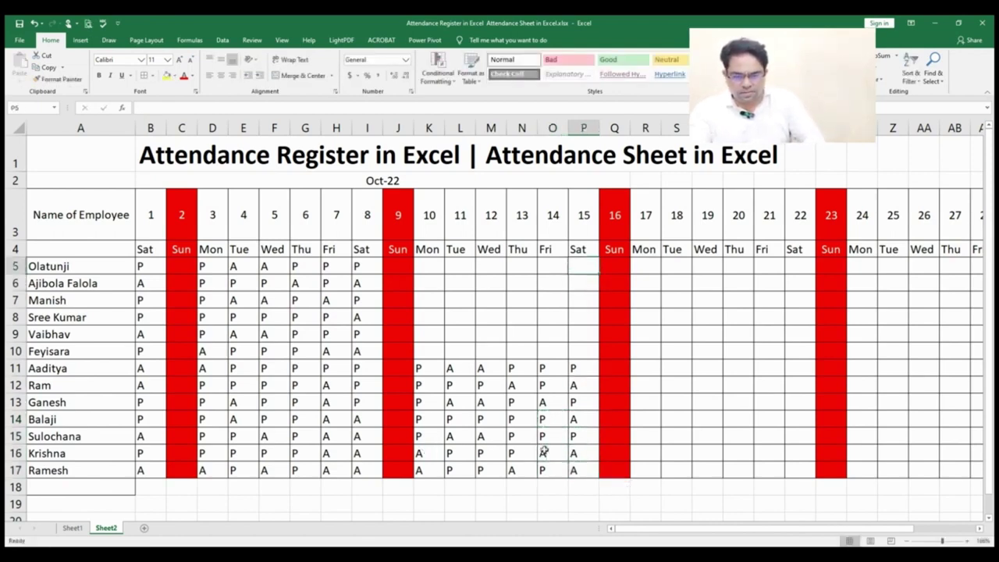
# Copy the block D13:I17 into the day 10 to 15 cells starting at K5
pyautogui.moveTo(216, 402); pyautogui.dragTo(363, 467)
pyautogui.hotkey('ctrl', 'c')
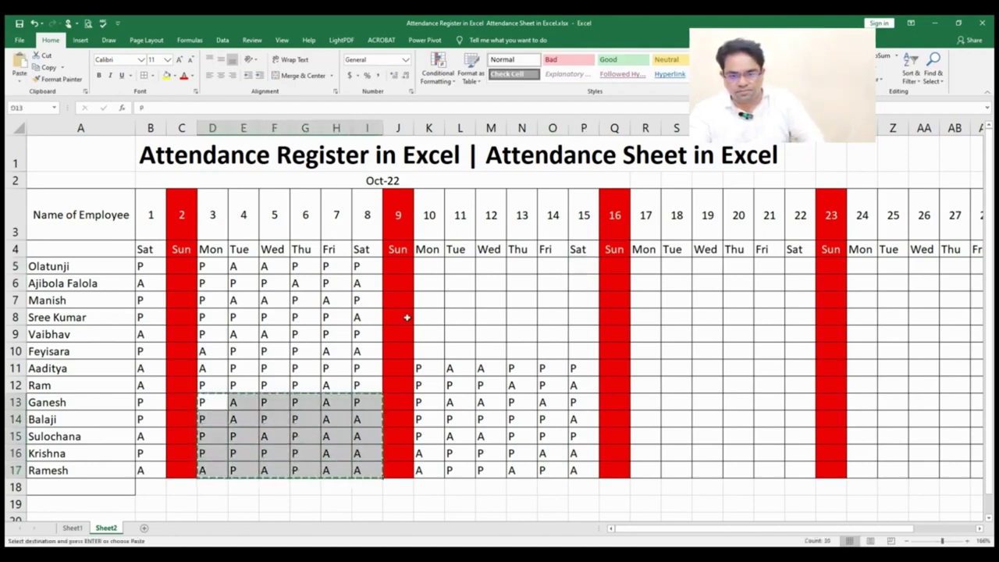
pyautogui.click(431, 266)
pyautogui.hotkey('ctrl', 'v')
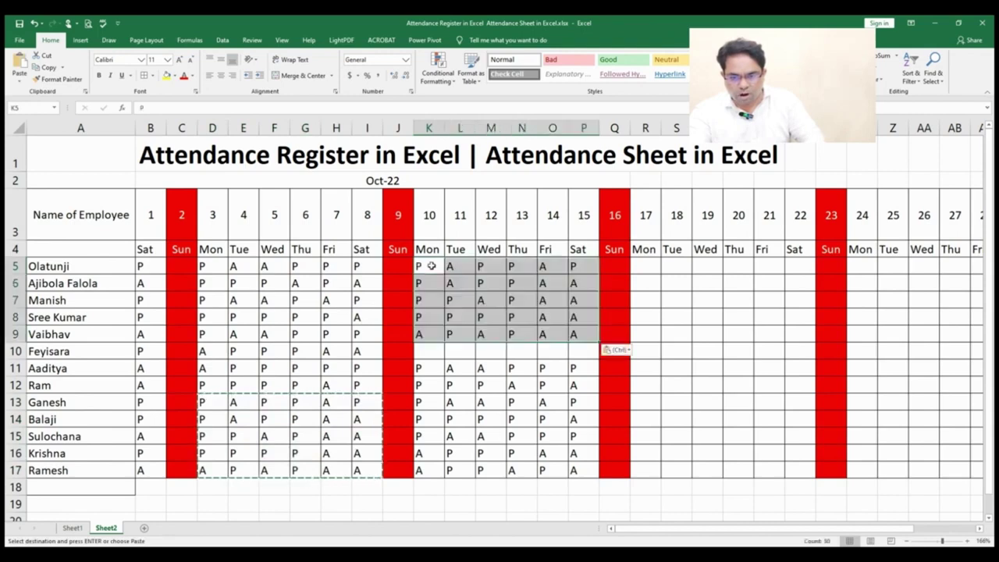
# Mark the employee in row 10 present on days 10 to 15 with P in K10:P10
pyautogui.click(432, 349)
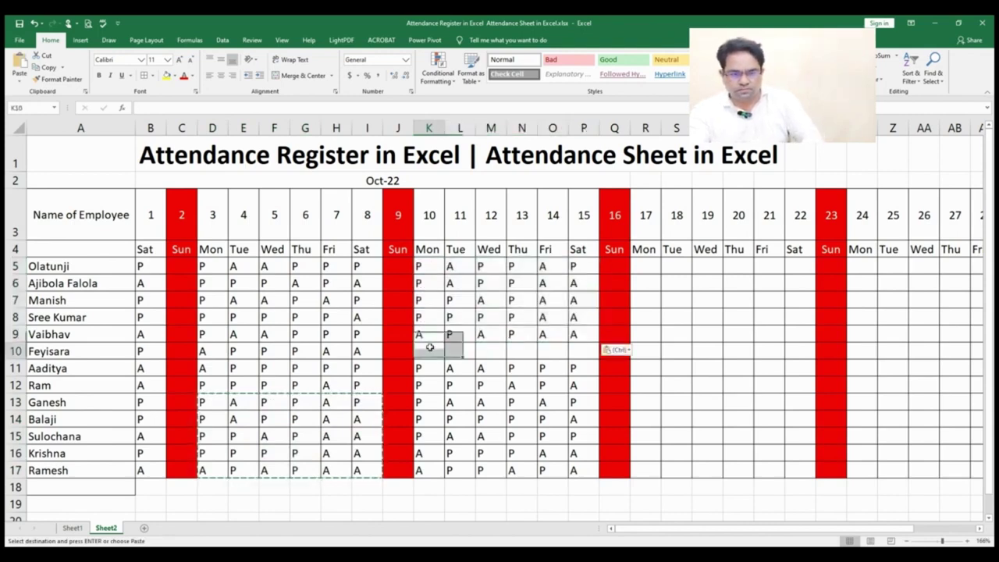
pyautogui.write('P\t')
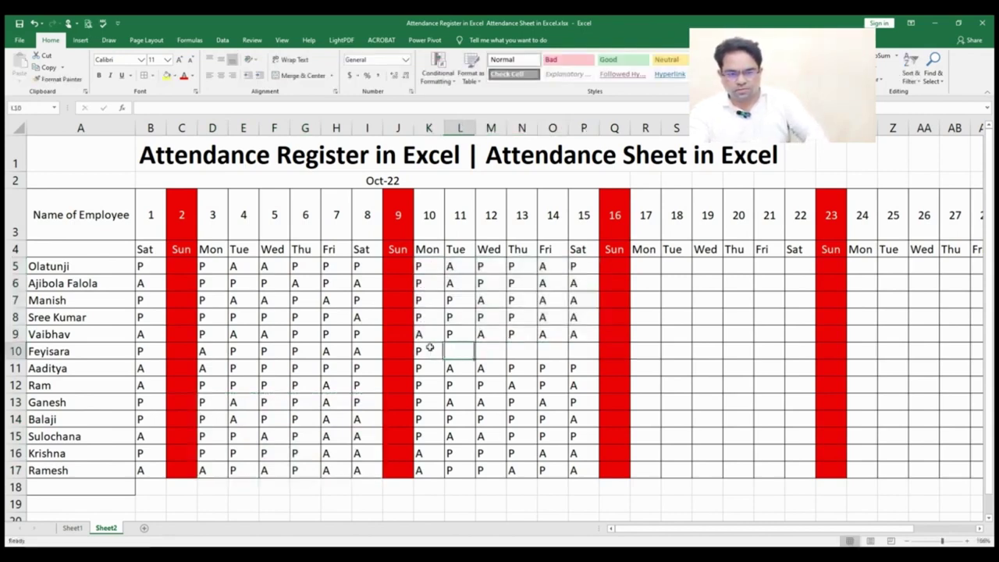
pyautogui.write('P\tP\tP\tP\tP')
pyautogui.press('Tab')
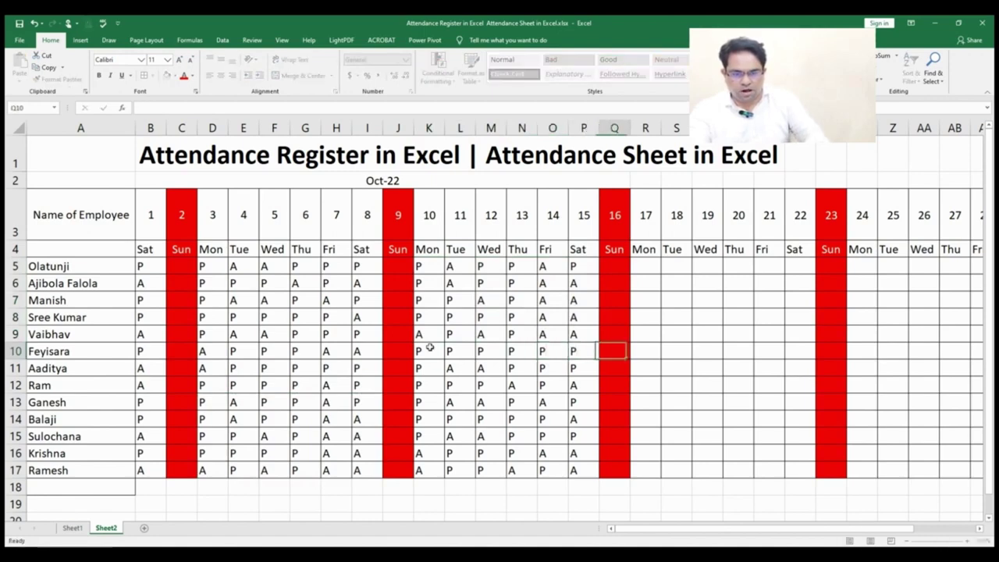
# Copy the day 4 to 7 marks in E5:H17 into days 17 to 20, starting at R5
pyautogui.moveTo(245, 264); pyautogui.dragTo(328, 470)
pyautogui.hotkey('ctrl', 'c')
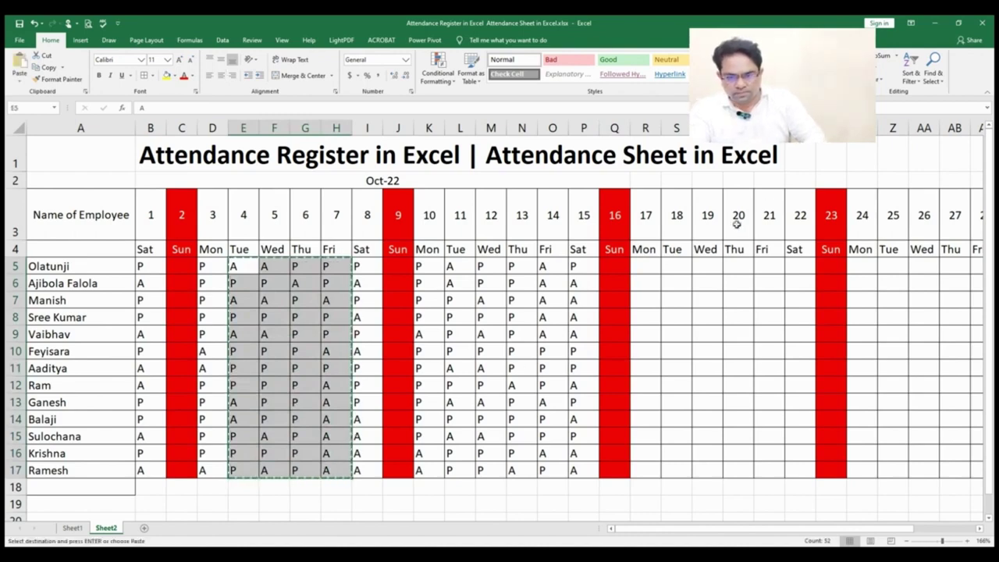
pyautogui.click(640, 266)
pyautogui.hotkey('ctrl', 'v')
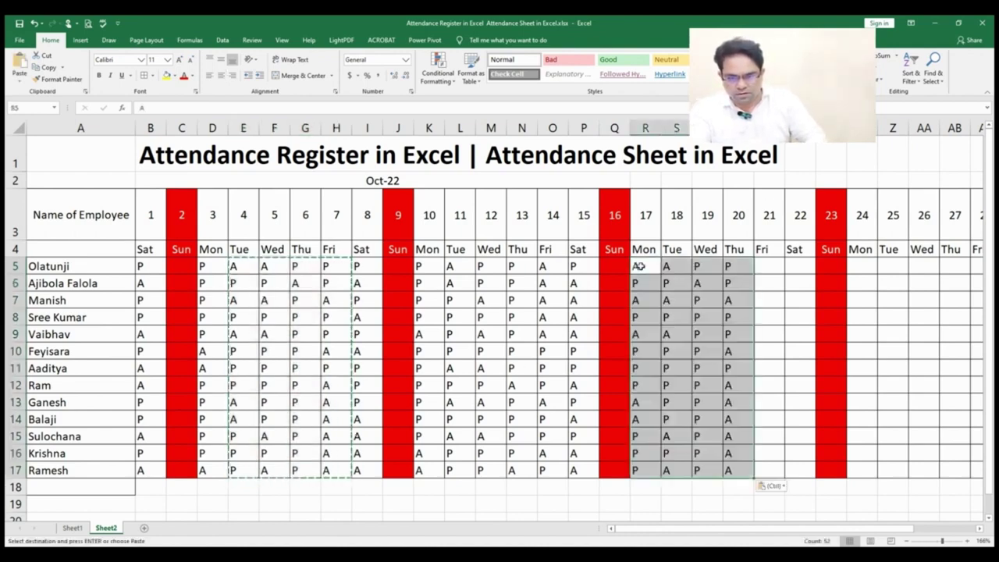
# Copy the day 13 and 14 marks in N5:O17 into days 21 and 22, starting at V5
pyautogui.moveTo(515, 266); pyautogui.dragTo(555, 462)
pyautogui.hotkey('ctrl', 'c')
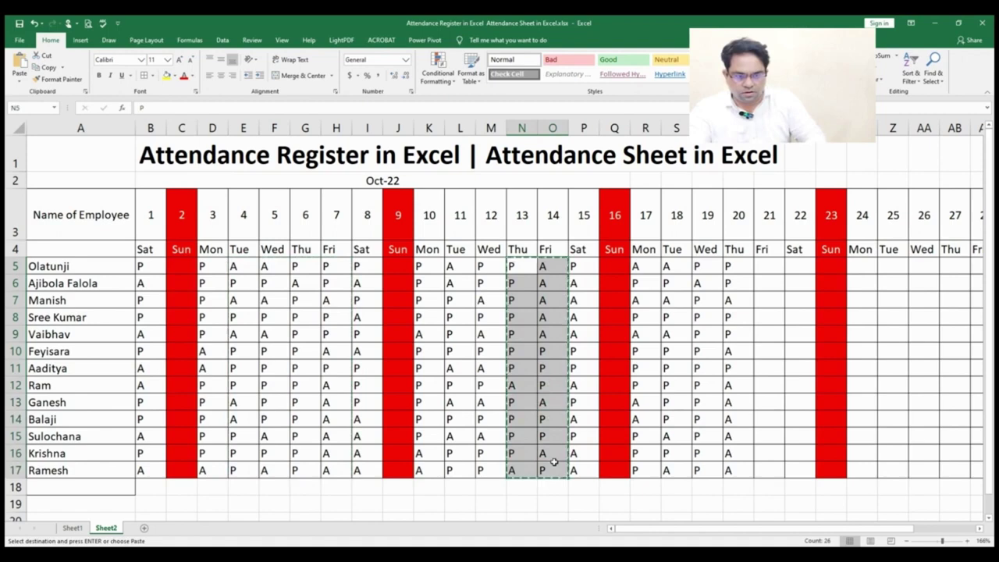
pyautogui.click(761, 265)
pyautogui.hotkey('ctrl', 'v')
# Copy the day 18 and 19 marks in S5:T17 into days 28 and 29, starting at AC5
pyautogui.hscroll(5, 763, 265)
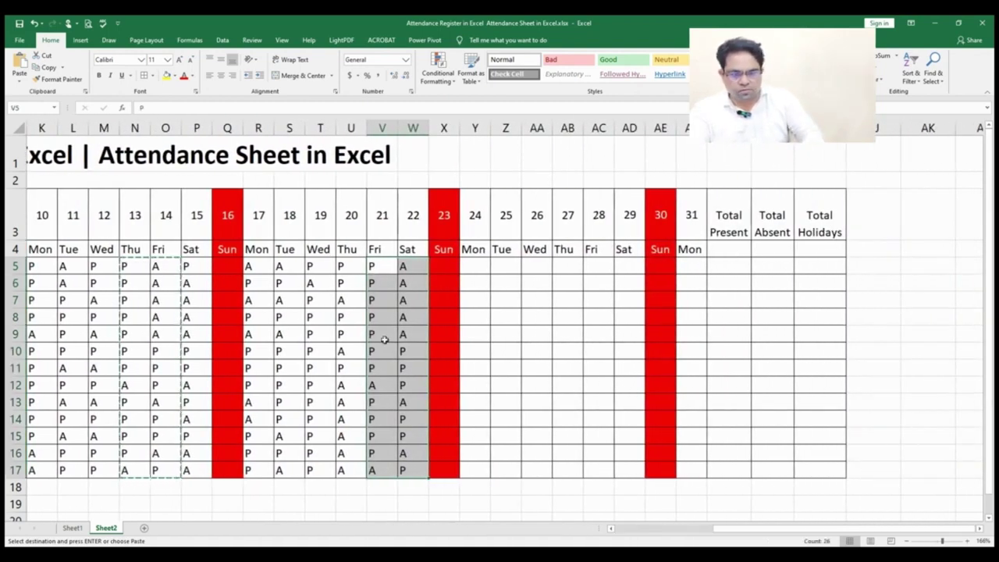
pyautogui.moveTo(316, 267); pyautogui.dragTo(285, 471)
pyautogui.hotkey('ctrl', 'c')
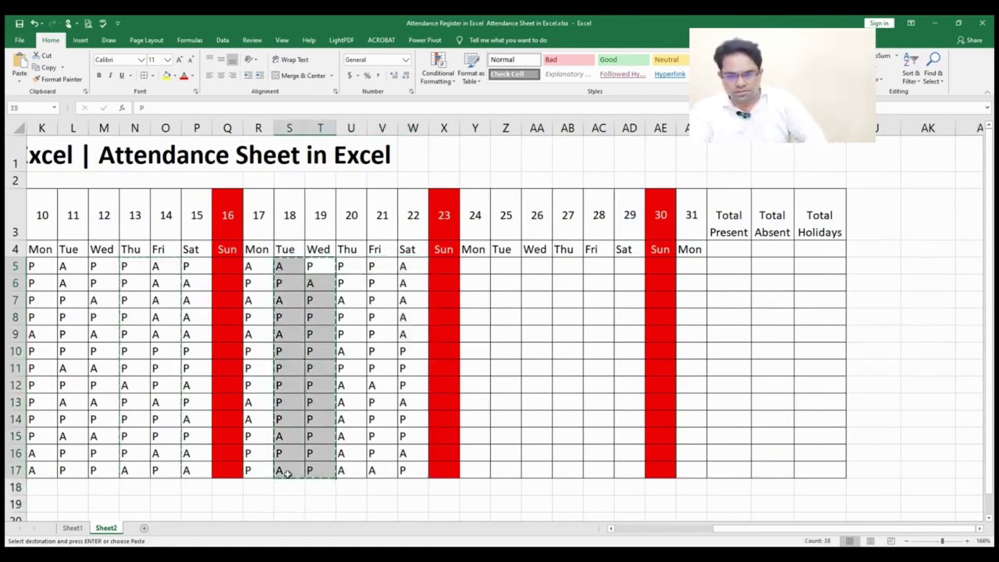
pyautogui.click(599, 265)
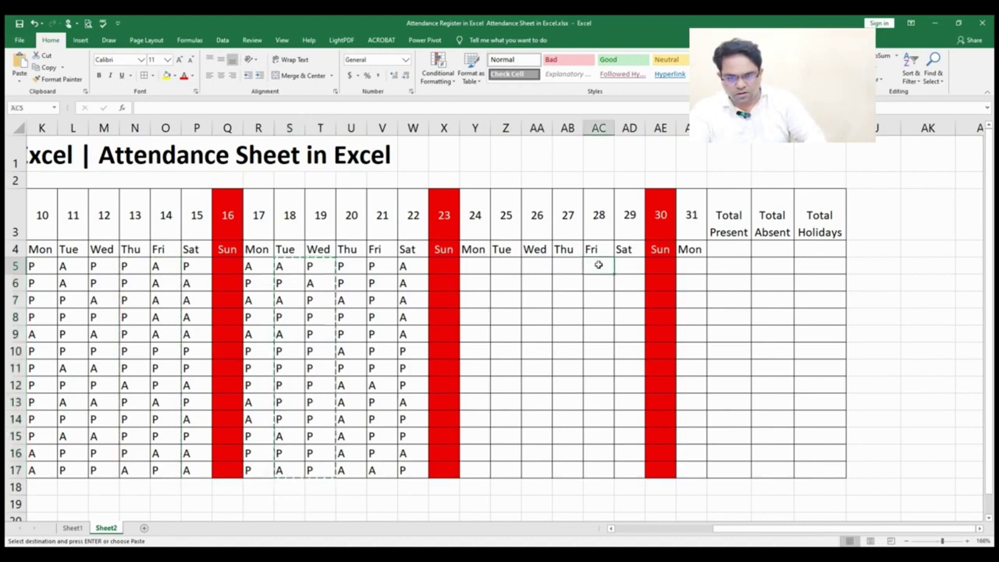
pyautogui.hotkey('ctrl', 'v')
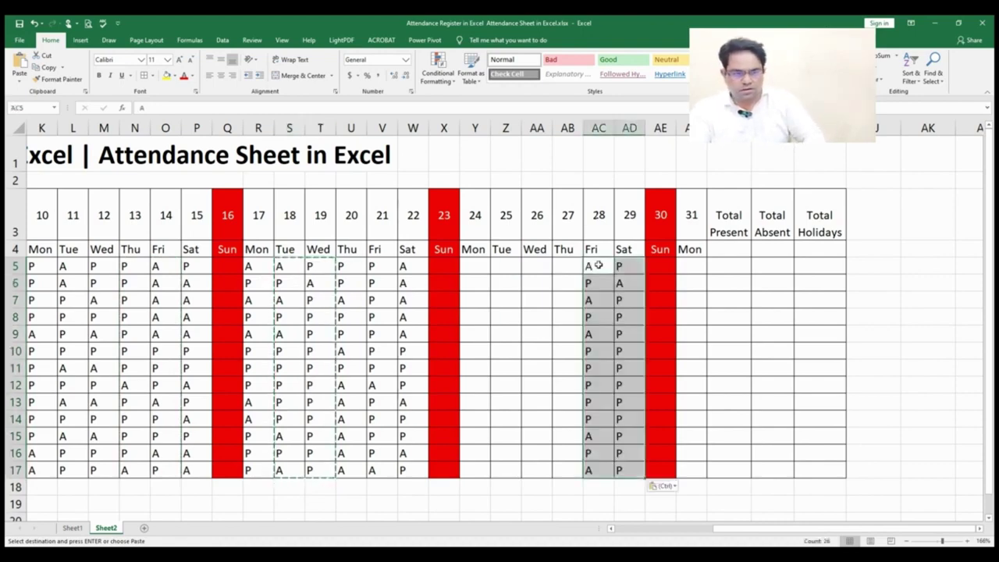
# Copy the day 21 marks in V5:V17 into day 24, starting at Y5
pyautogui.moveTo(383, 266); pyautogui.dragTo(383, 467)
pyautogui.hotkey('ctrl', 'c')
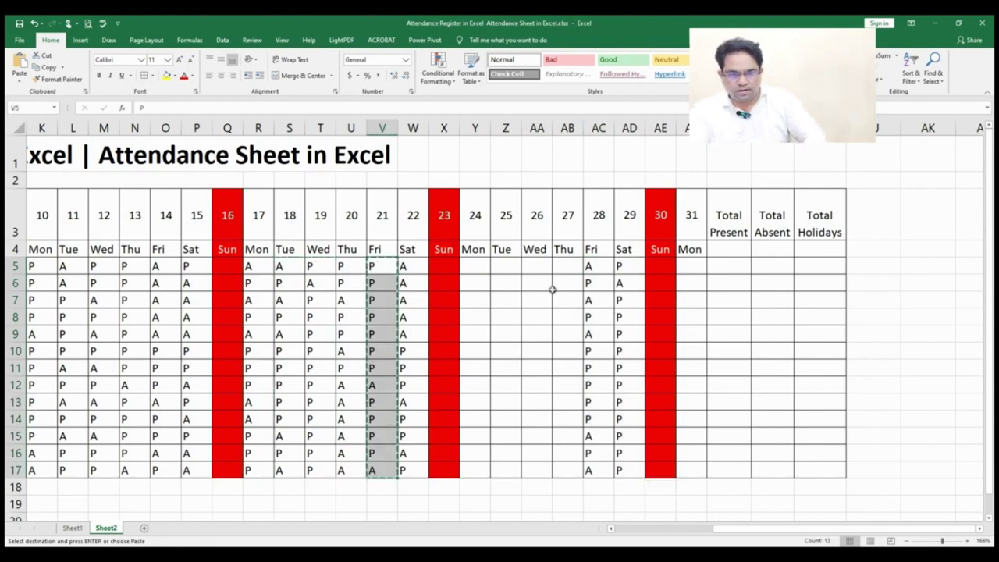
pyautogui.click(470, 265)
pyautogui.hotkey('ctrl', 'v')
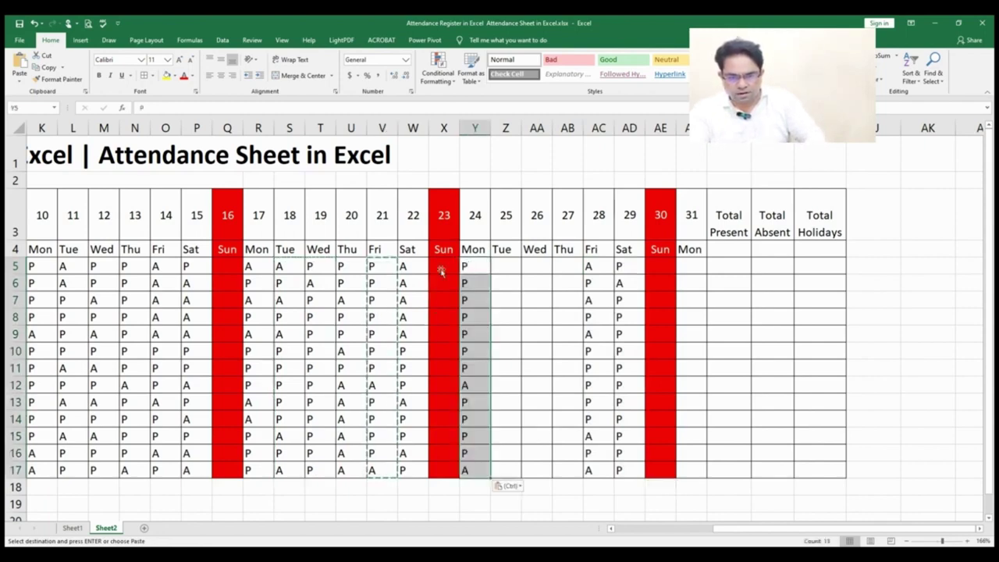
# Copy the day 18 marks in S5:S17 into day 26, starting at AA5
pyautogui.moveTo(289, 267); pyautogui.dragTo(284, 468)
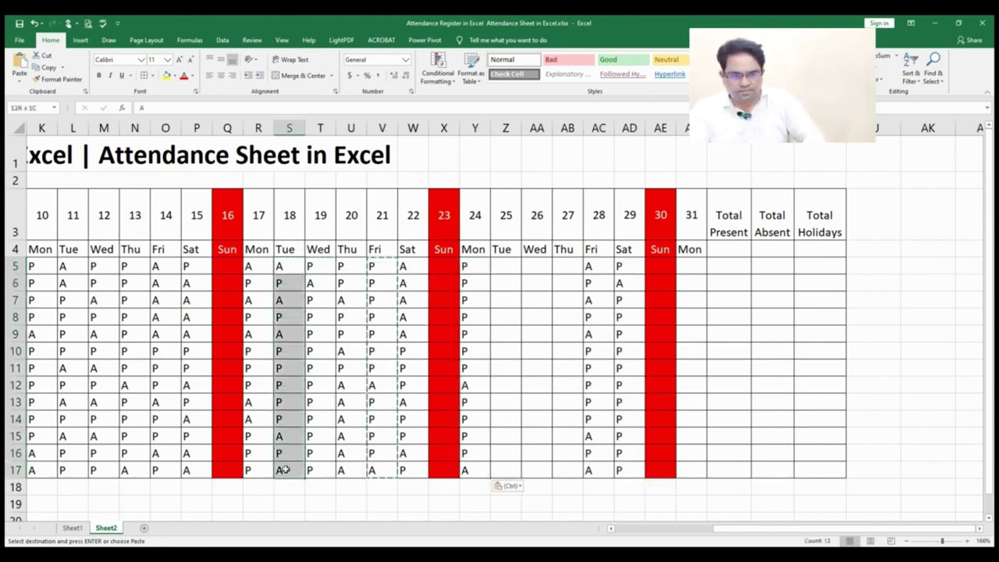
pyautogui.hotkey('ctrl', 'c')
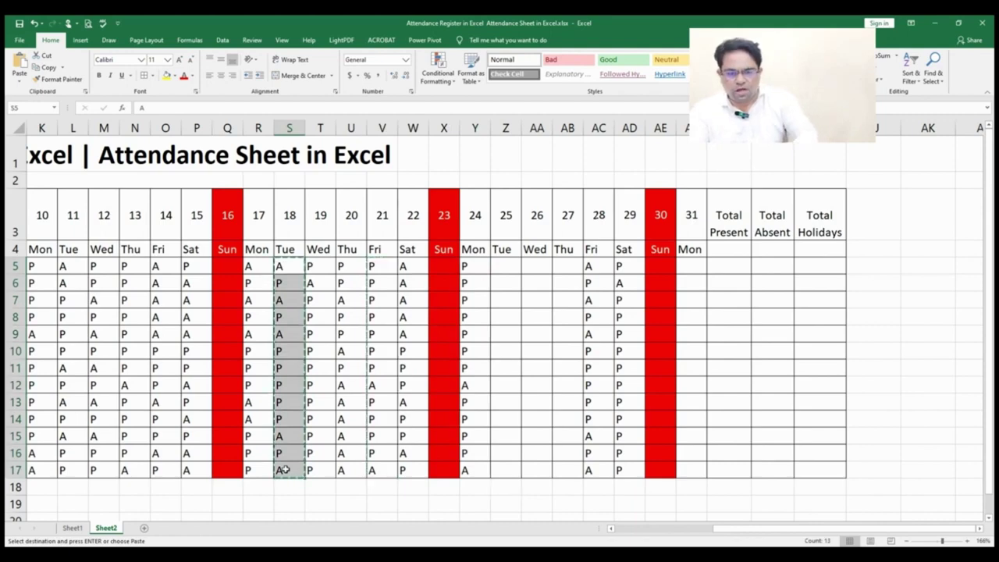
pyautogui.click(538, 268)
pyautogui.hotkey('ctrl', 'v')
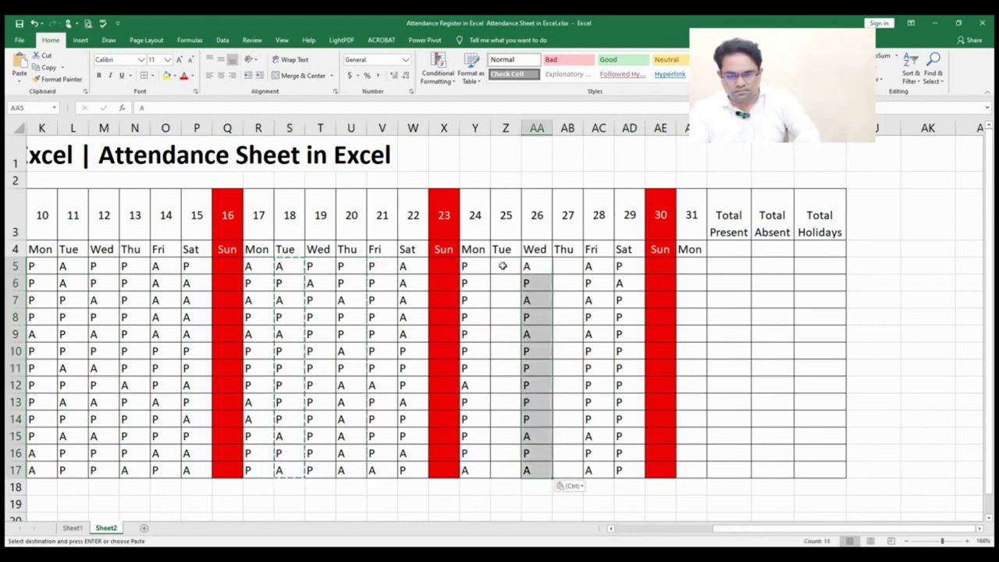
# Fill the day 25 attendance with A in Z5 and P in Z6:Z17
pyautogui.click(503, 266)
pyautogui.write('A')
pyautogui.press('Return')
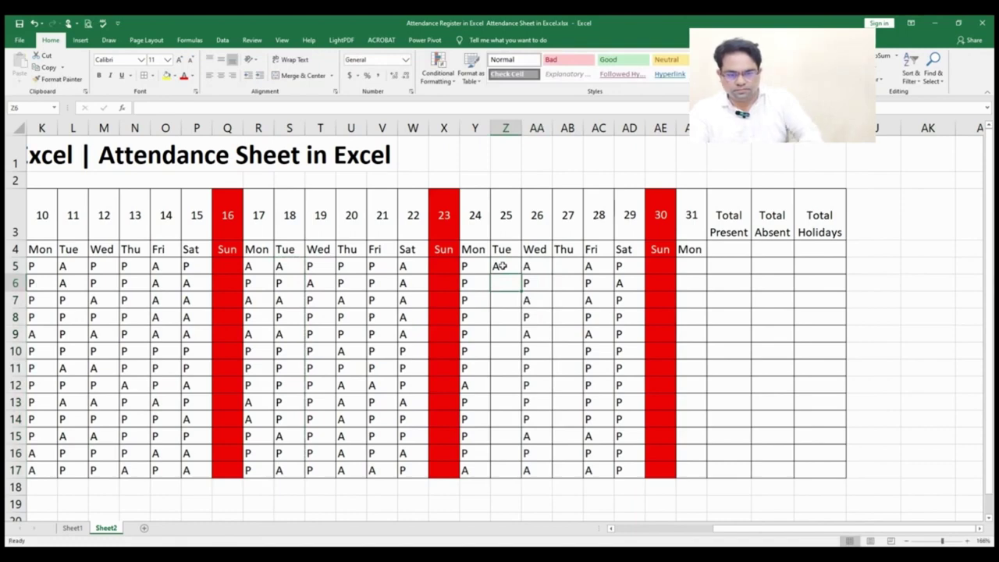
pyautogui.write('p')
pyautogui.press('Return')
pyautogui.click(500, 282)
pyautogui.write('P')
pyautogui.press('Return')
pyautogui.click(501, 282)
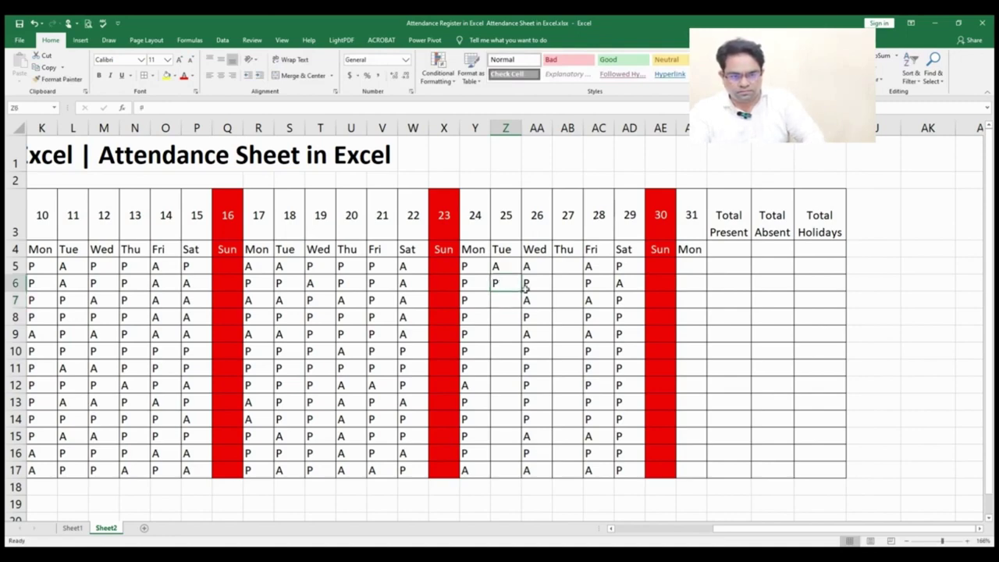
pyautogui.click(525, 299)
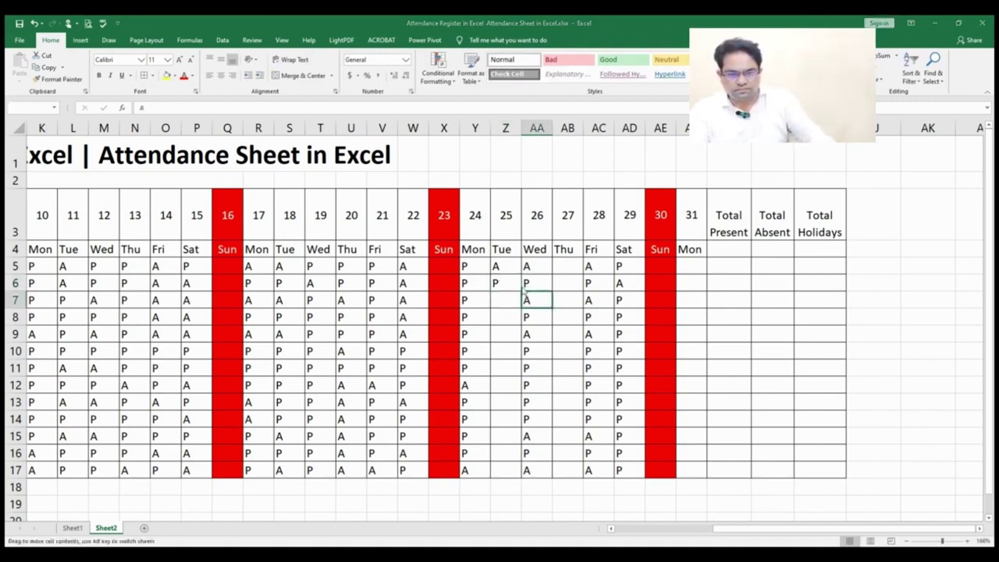
pyautogui.click(518, 283)
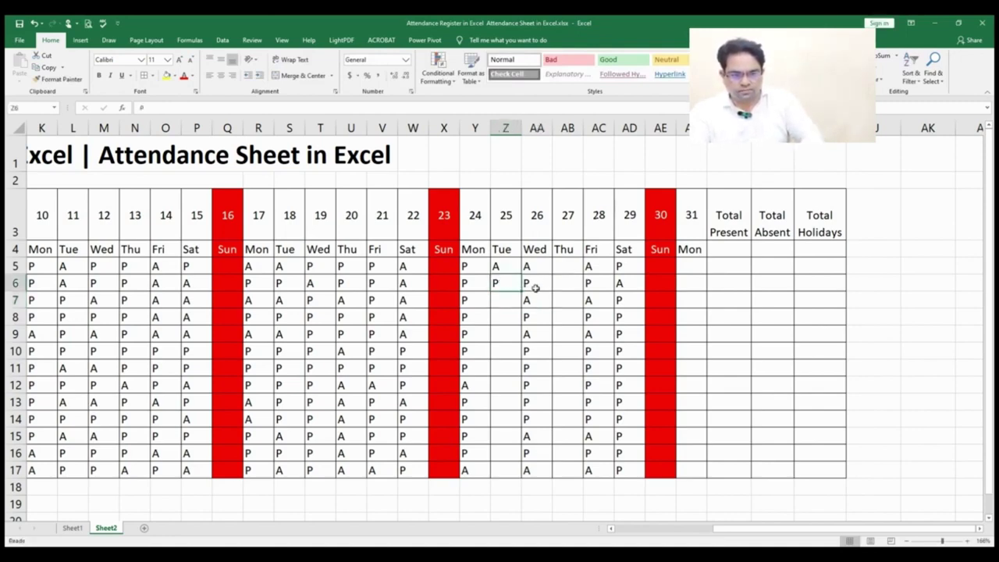
pyautogui.moveTo(522, 290); pyautogui.dragTo(507, 476)
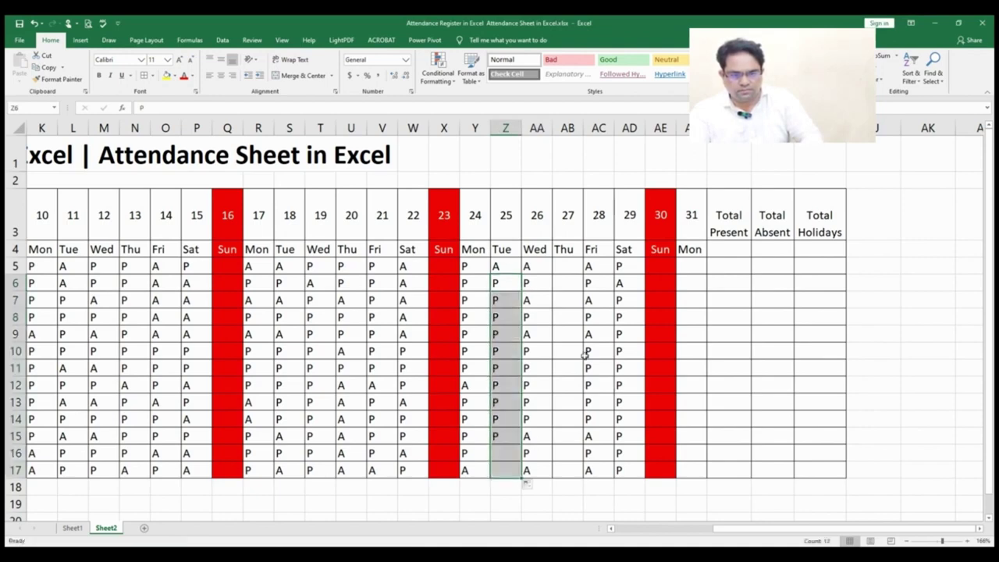
# Enter the day 27 attendance: P in AB5:AB7, A in AB8:AB10 and P in AB11:AB17
pyautogui.click(562, 277)
pyautogui.write('P')
pyautogui.press('Return')
pyautogui.write('P')
pyautogui.press('Return')
pyautogui.write('A')
pyautogui.press('Return')
pyautogui.write('A')
pyautogui.press('Return')
pyautogui.write('A')
pyautogui.press('Return')
pyautogui.write('P')
pyautogui.press('Return')
pyautogui.write('P')
pyautogui.press('Return')
pyautogui.write('P')
pyautogui.press('Return')
pyautogui.write('P')
pyautogui.press('Return')
pyautogui.write('P')
pyautogui.press('Return')
pyautogui.write('P')
pyautogui.press('Return')
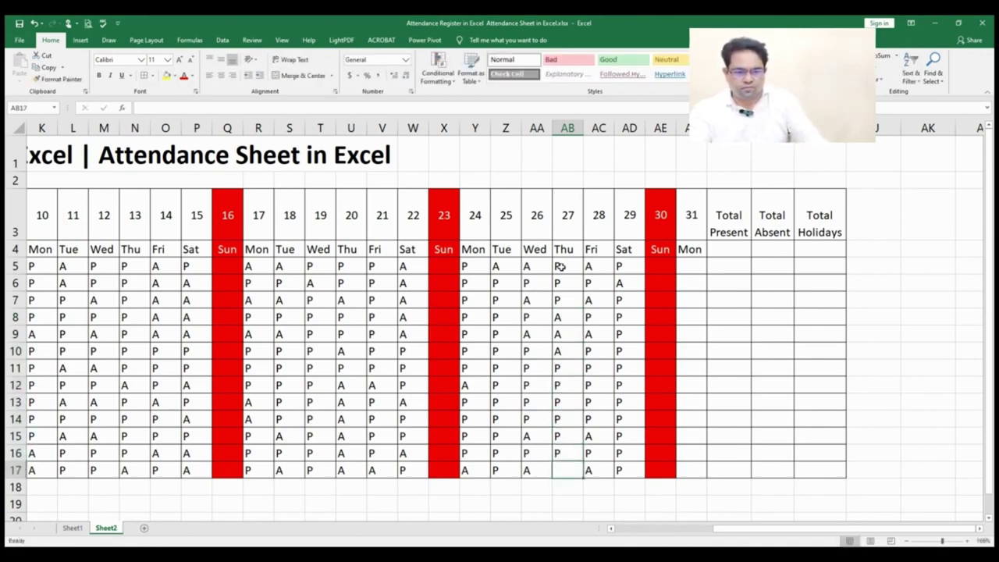
pyautogui.write('P')
pyautogui.press('Return')
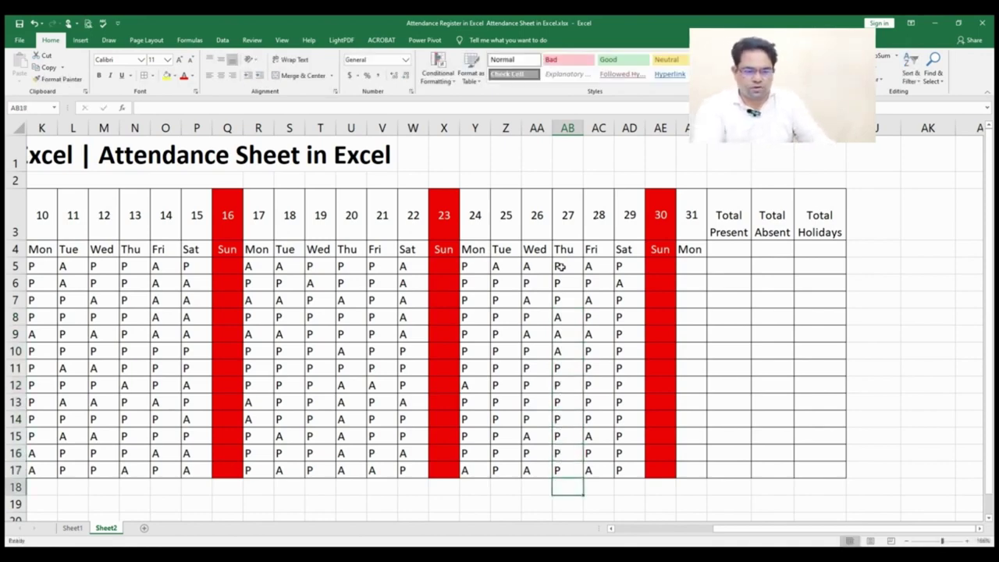
# Enter the day 31 attendance: P in AF5:AF9, A in AF10:AF11, P in AF12:AF16 and A in AF17
pyautogui.click(694, 269)
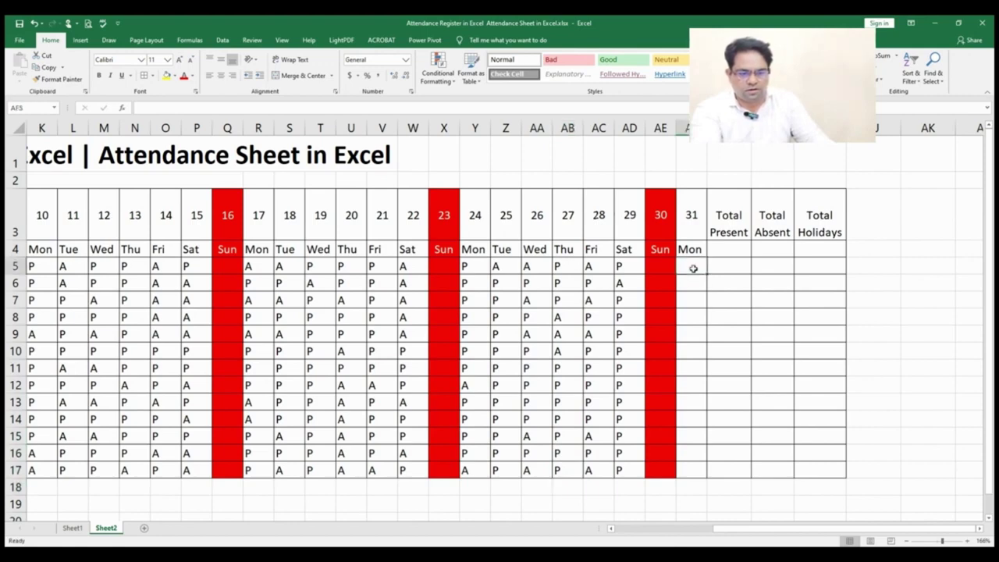
pyautogui.write('P')
pyautogui.press('Return')
pyautogui.write('P')
pyautogui.press('Return')
pyautogui.write('P')
pyautogui.press('Return')
pyautogui.write('P')
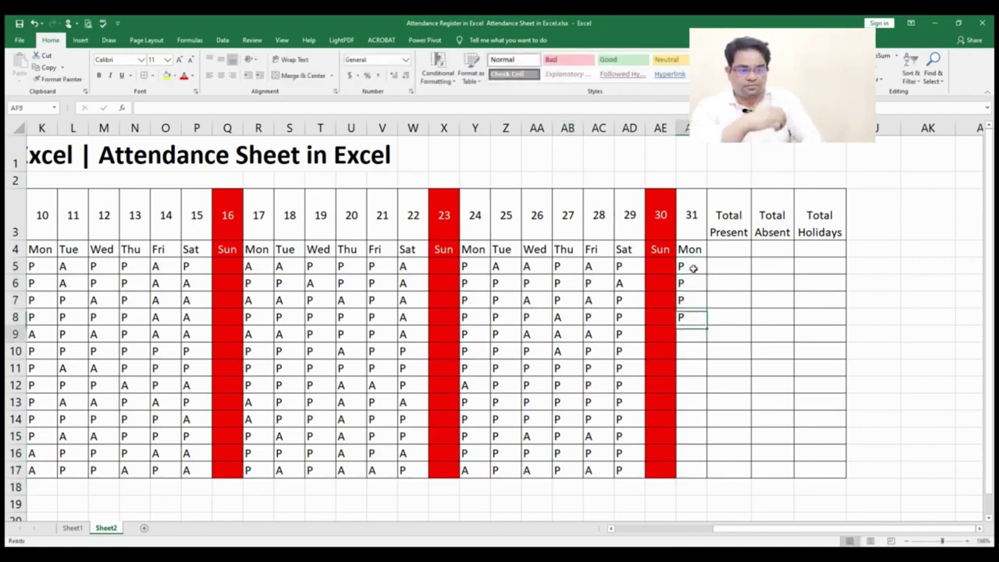
pyautogui.press('Return')
pyautogui.write('P')
pyautogui.press('Return')
pyautogui.write('A')
pyautogui.press('Return')
pyautogui.write('A')
pyautogui.press('Return')
pyautogui.write('P')
pyautogui.press('Return')
pyautogui.write('P')
pyautogui.press('Return')
pyautogui.write('P')
pyautogui.press('Return')
pyautogui.write('P')
pyautogui.press('Return')
pyautogui.write('P')
pyautogui.press('Return')
pyautogui.write('A')
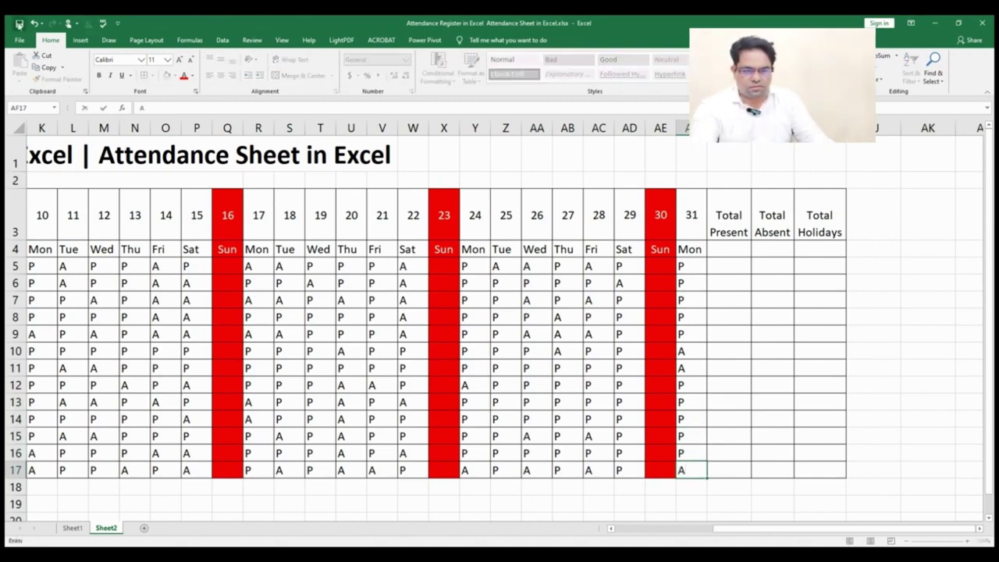
# Mark Sunday the 2nd as a holiday for every employee with H in C5:C17
pyautogui.moveTo(741, 531); pyautogui.dragTo(616, 535)
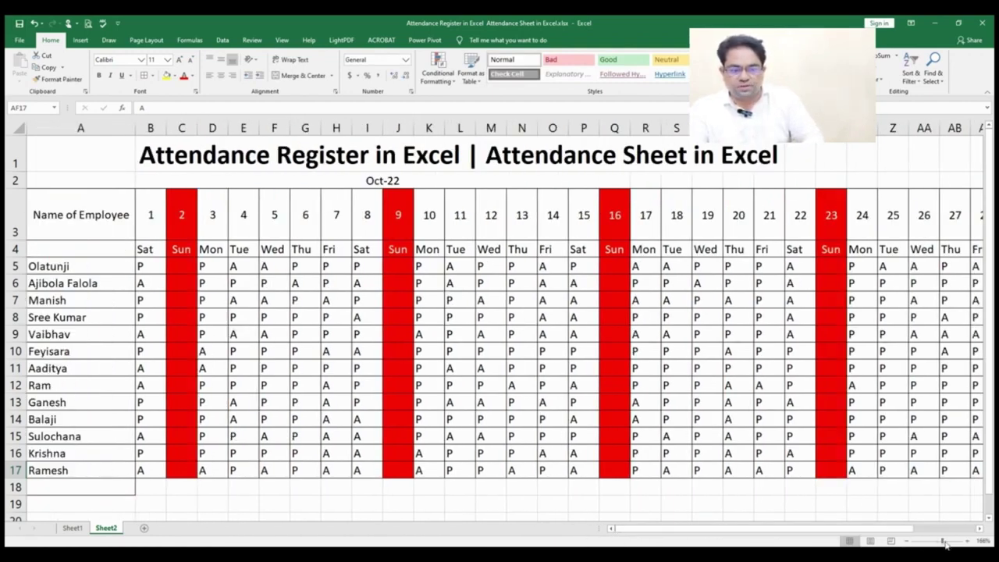
pyautogui.click(177, 266)
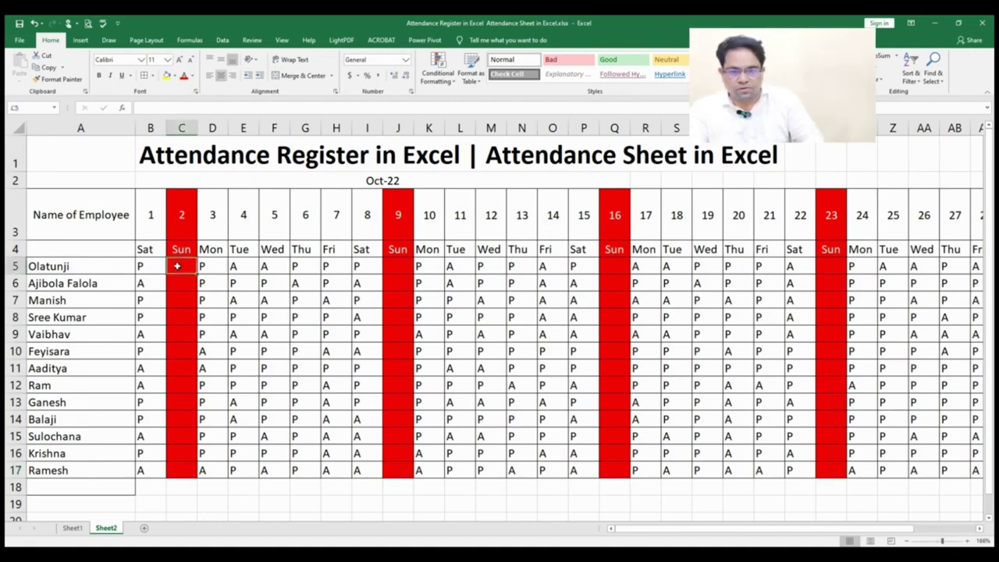
pyautogui.write('H')
pyautogui.press('Return')
pyautogui.click(187, 266)
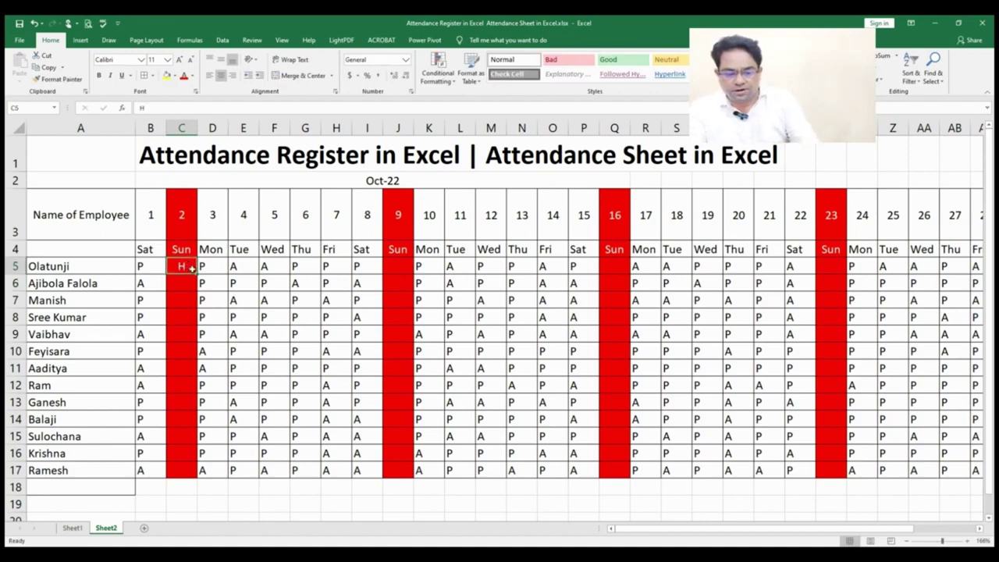
pyautogui.moveTo(195, 273); pyautogui.dragTo(188, 481)
# Copy the holiday marks in C5:C17 into the Sunday columns for days 9, 16, 23 and 30
pyautogui.hotkey('ctrl', 'c')
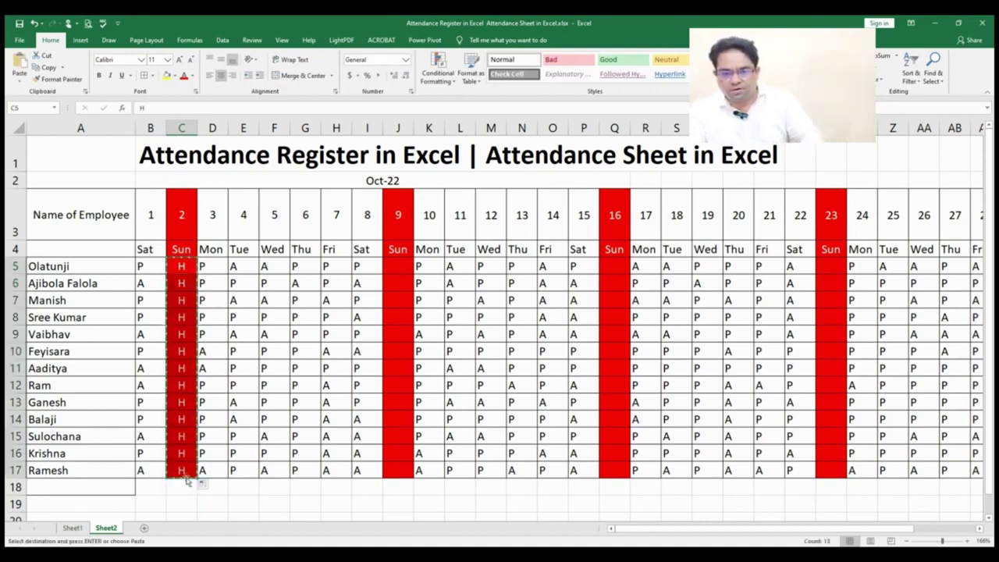
pyautogui.click(396, 266)
pyautogui.hotkey('ctrl', 'v')
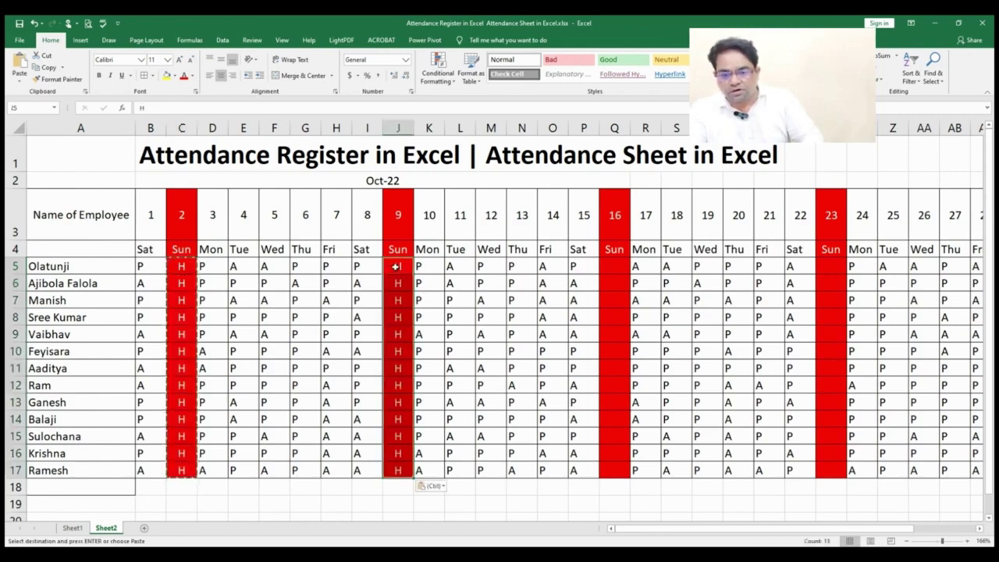
pyautogui.click(614, 266)
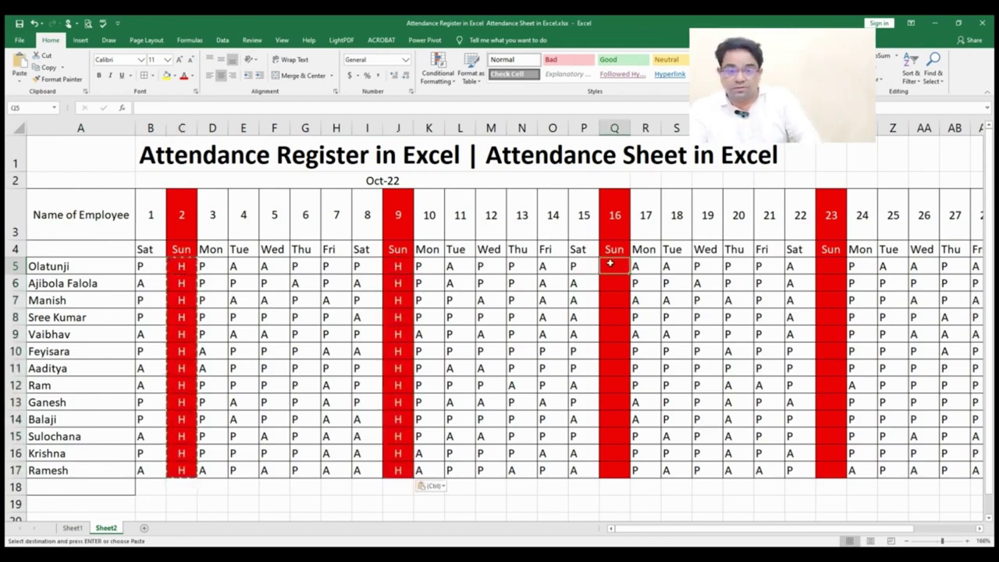
pyautogui.hotkey('ctrl', 'v')
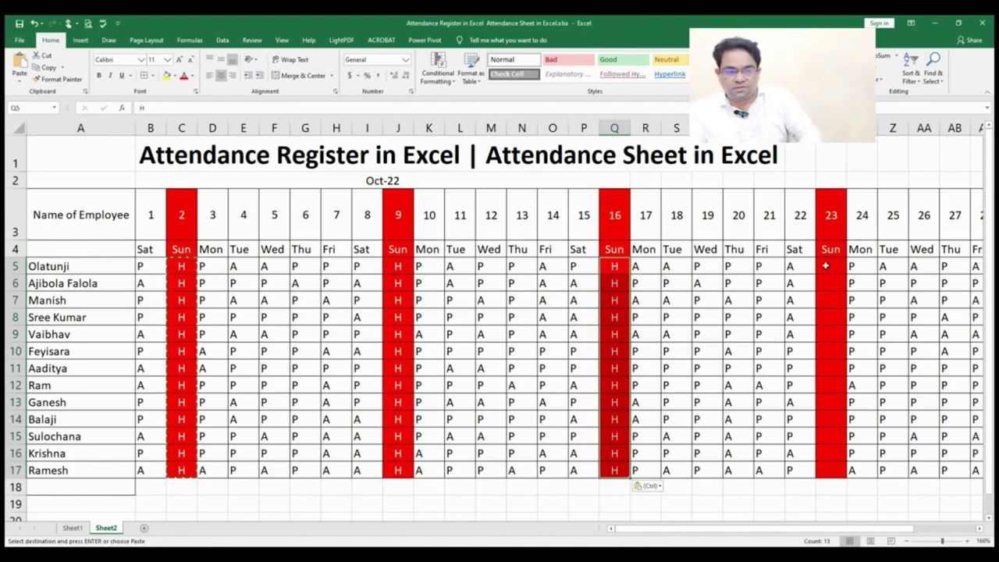
pyautogui.click(826, 266)
pyautogui.hotkey('ctrl', 'v')
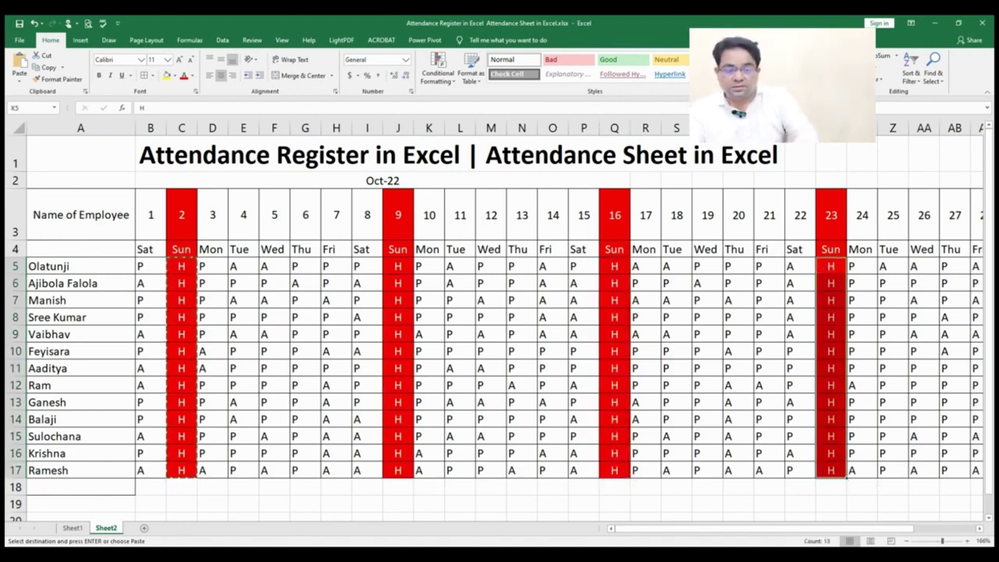
pyautogui.hscroll(3, 827, 266)
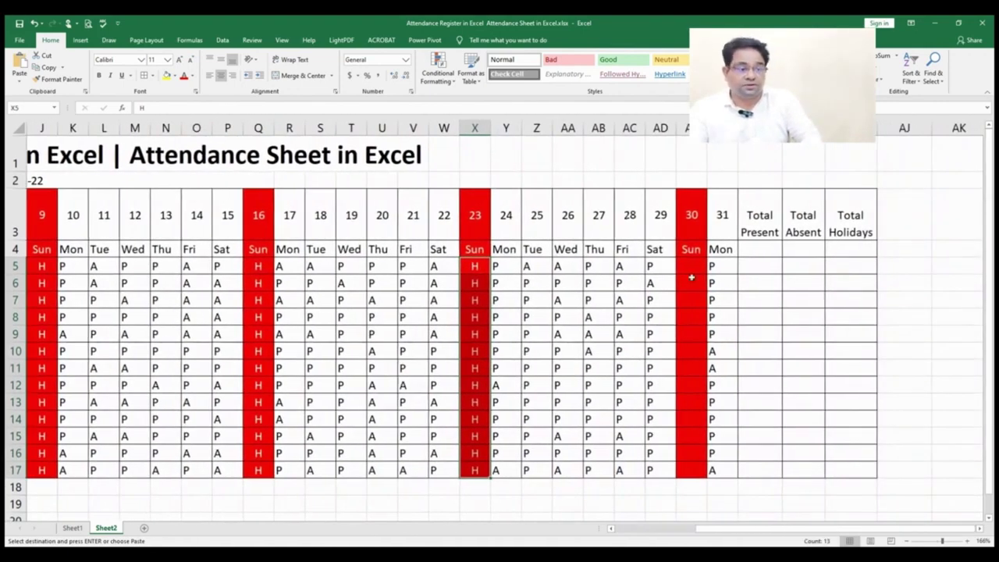
pyautogui.click(690, 266)
pyautogui.hotkey('ctrl', 'v')
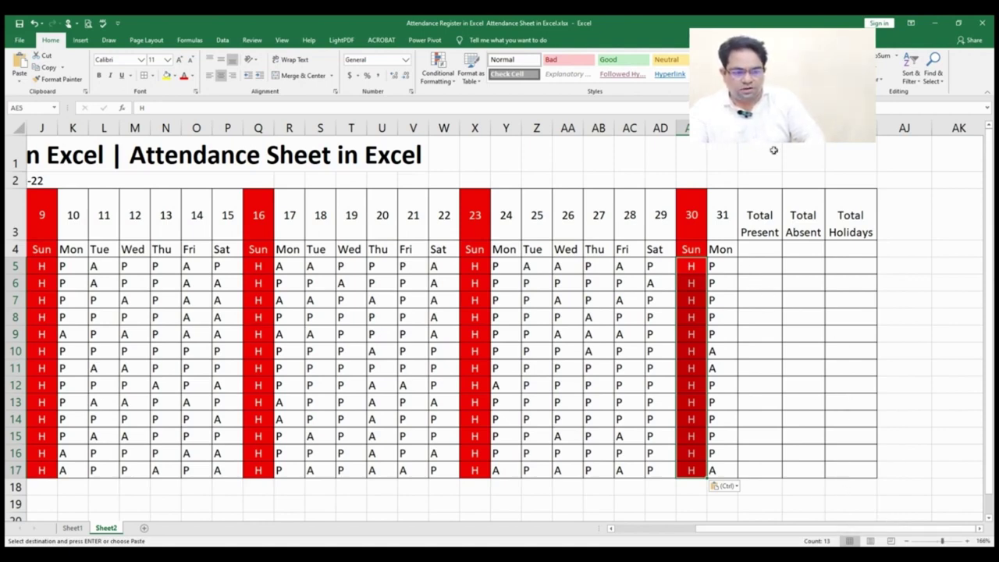
# Fill the employee name header A3:A4 with yellow and the header cells B3:AI3 with light green
pyautogui.moveTo(742, 531); pyautogui.dragTo(582, 532)
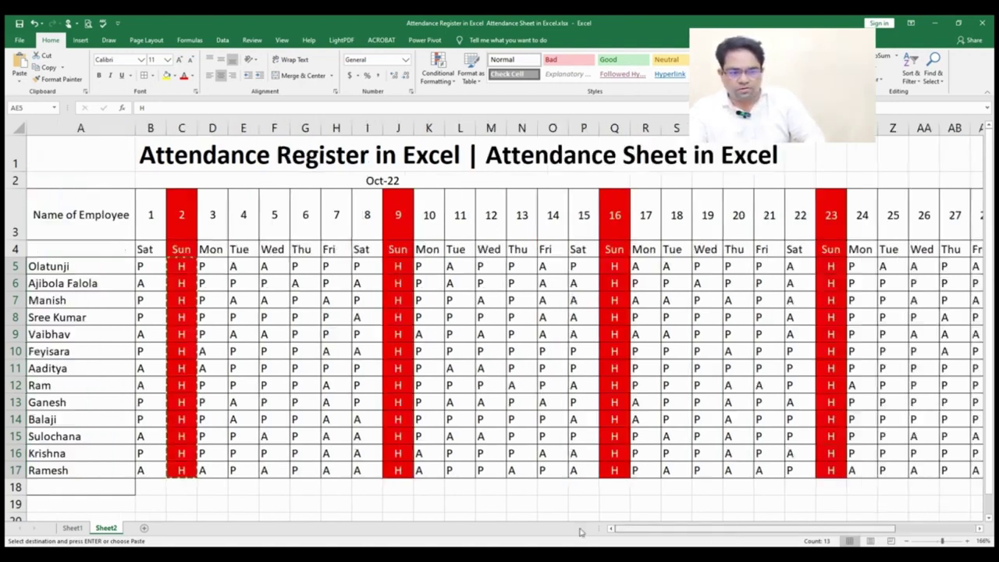
pyautogui.moveTo(94, 234); pyautogui.dragTo(94, 243)
pyautogui.click(166, 76)
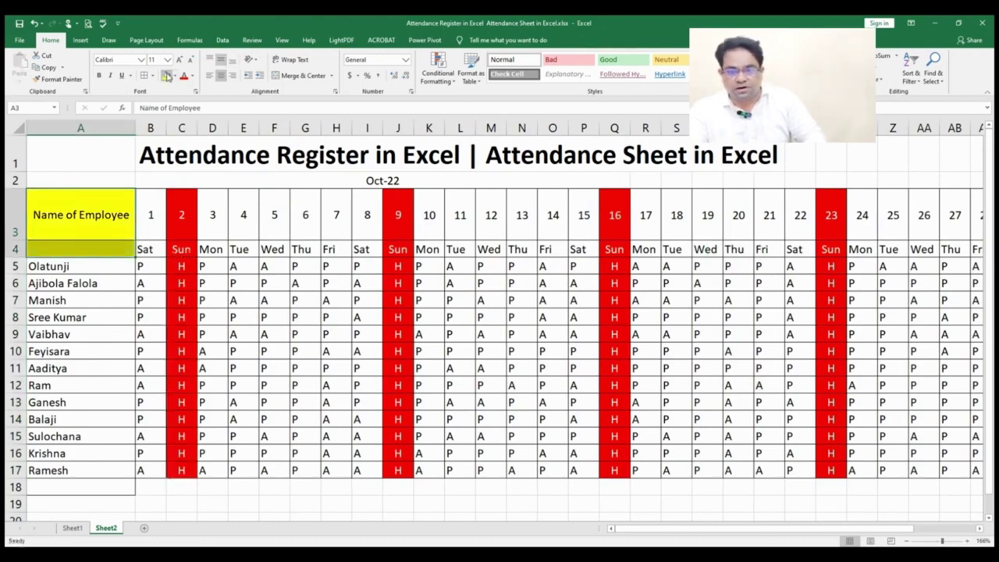
pyautogui.moveTo(153, 217); pyautogui.dragTo(888, 237)
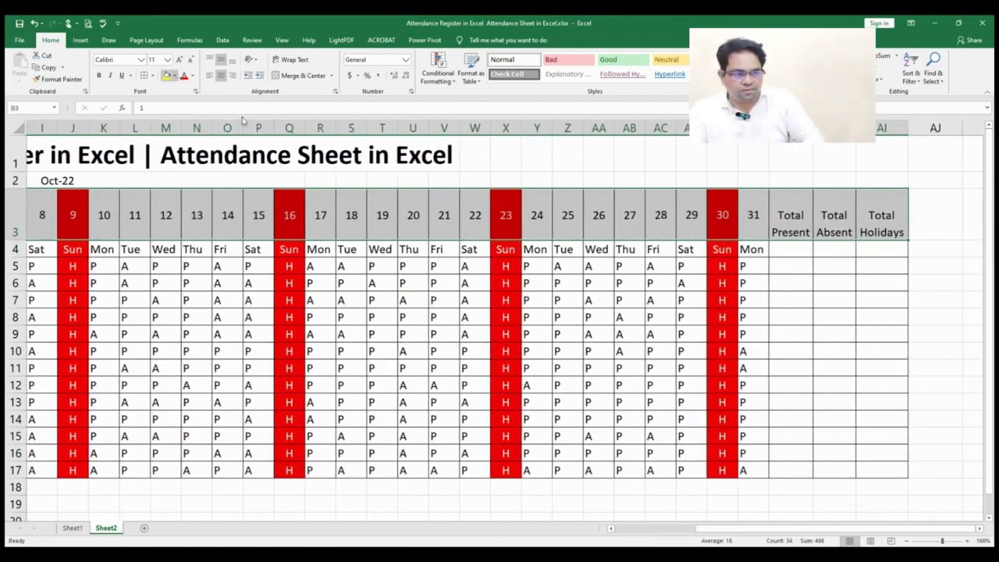
pyautogui.click(247, 122)
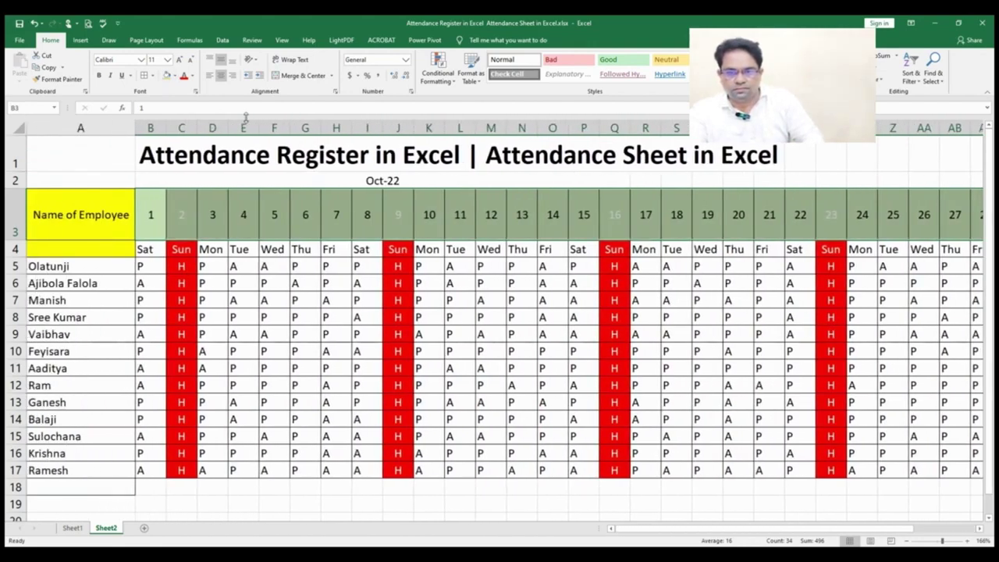
# Try to copy the day 1 header's formatting from B3 across the other row 3 headers with Format Painter, and undo it
pyautogui.click(154, 215)
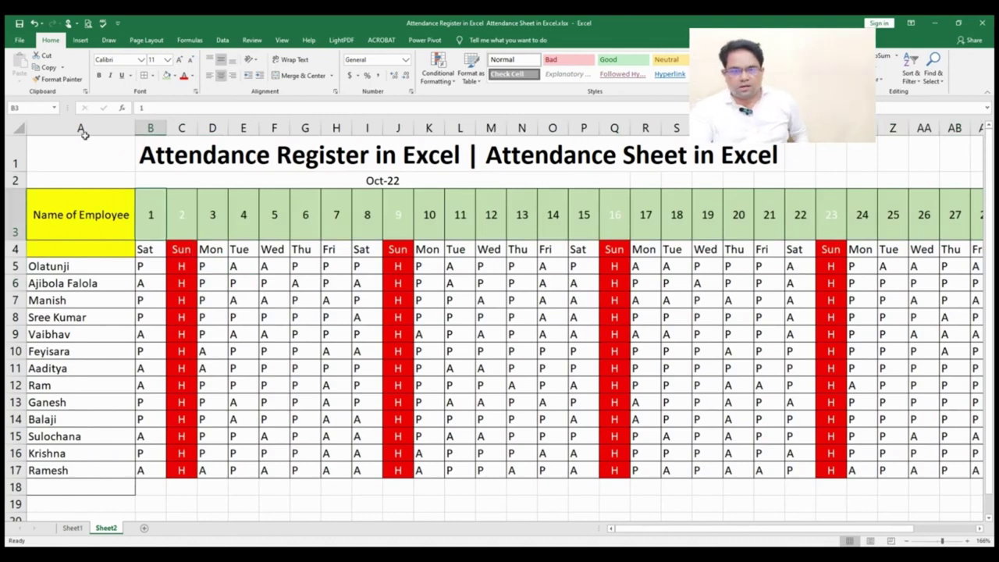
pyautogui.click(63, 80)
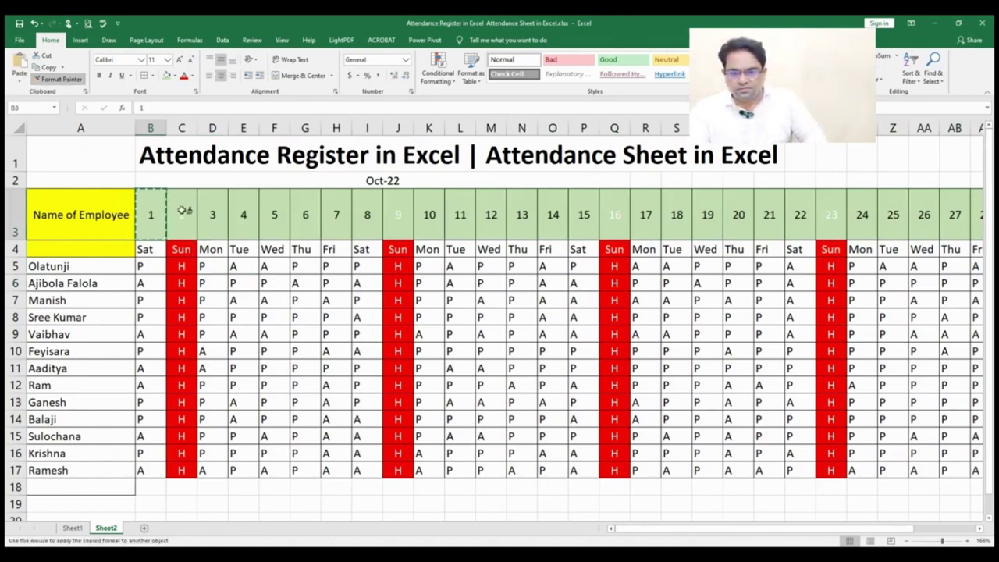
pyautogui.moveTo(181, 211)
pyautogui.mouseDown()
pyautogui.moveTo(985, 212)
pyautogui.moveTo(911, 227)
pyautogui.moveTo(929, 222)
pyautogui.mouseUp()
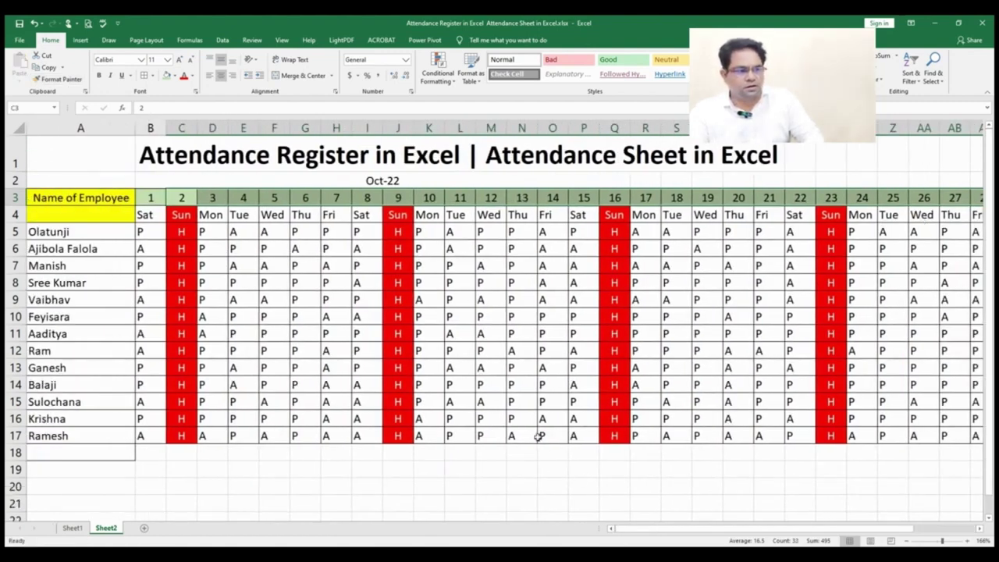
pyautogui.hotkey('ctrl', 'z')
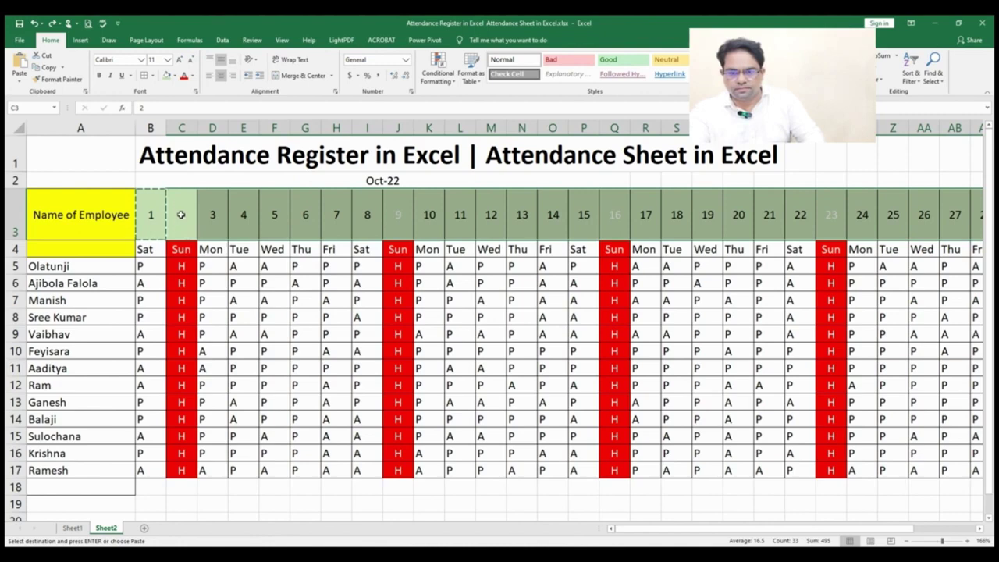
# Change the font color of the day 2 header in C3 to black
pyautogui.click(181, 215)
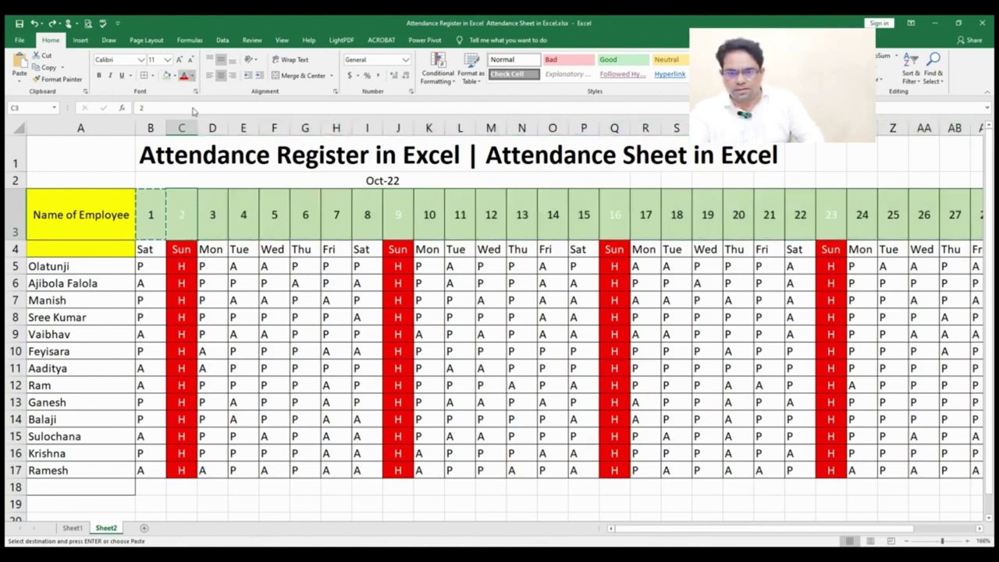
pyautogui.press('Return')
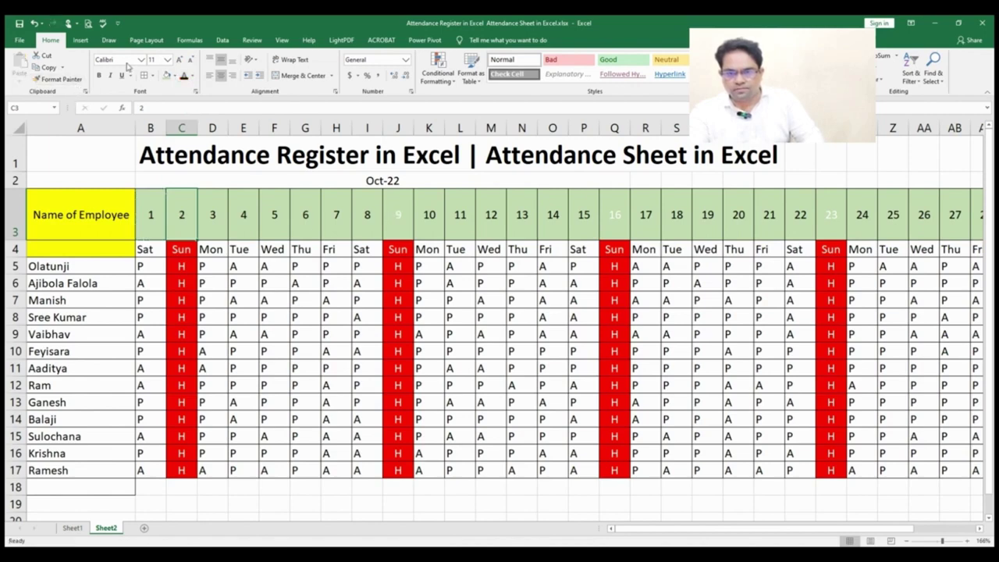
# Copy the day 2 header's formatting from C3 to the headers for days 9, 16, 23 and 30 with Format Painter
pyautogui.click(73, 79)
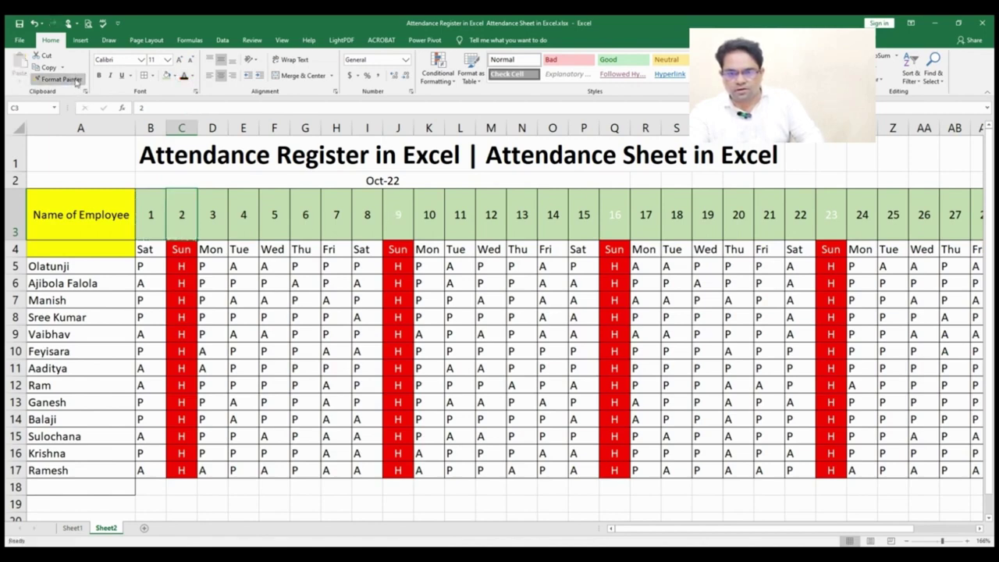
pyautogui.click(69, 79)
pyautogui.click(402, 213)
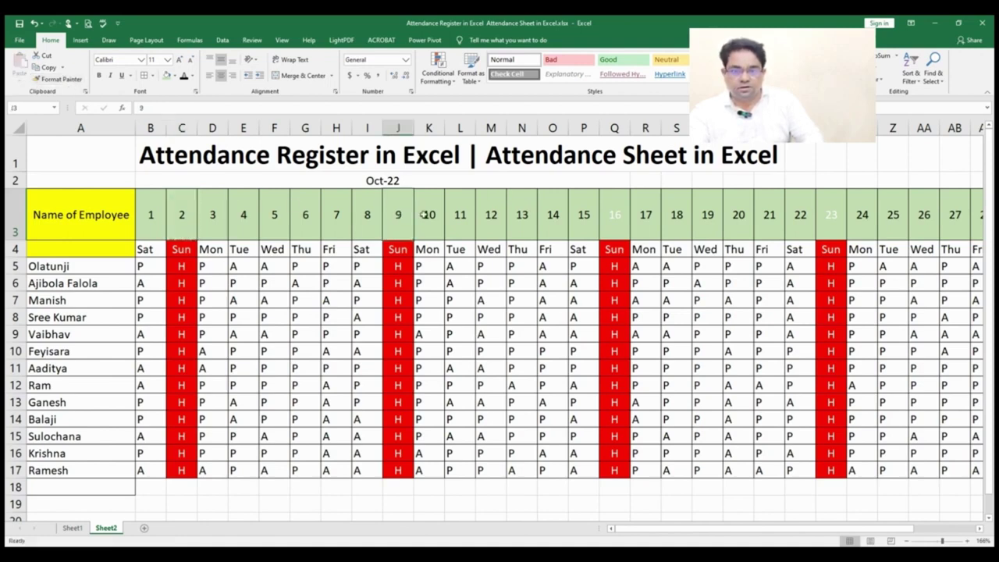
pyautogui.click(69, 79)
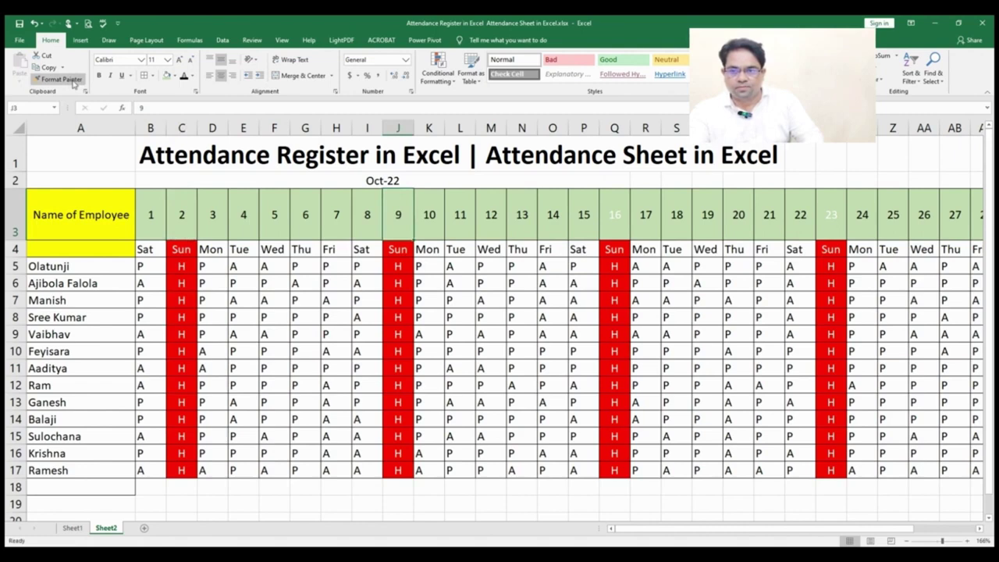
pyautogui.click(617, 213)
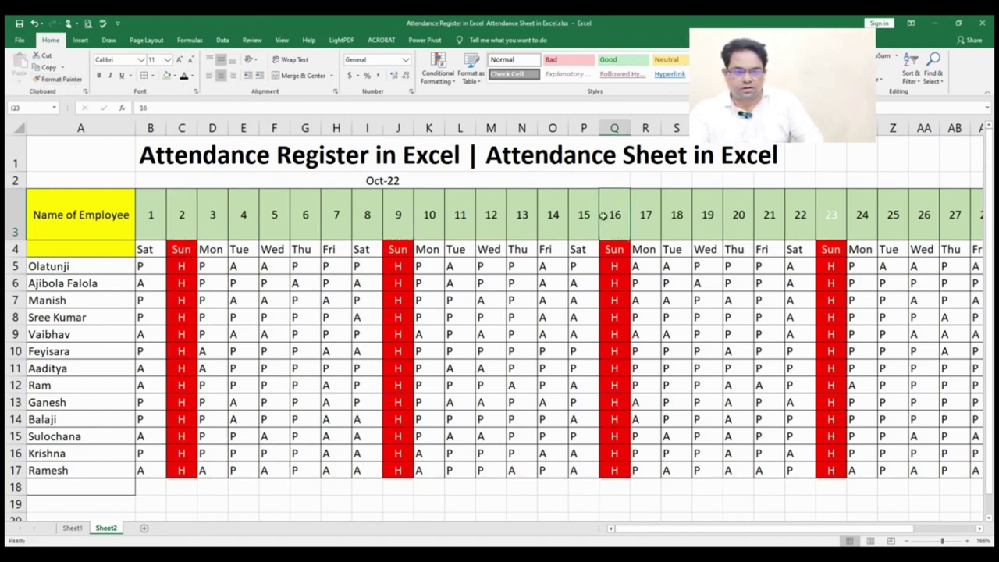
pyautogui.click(78, 81)
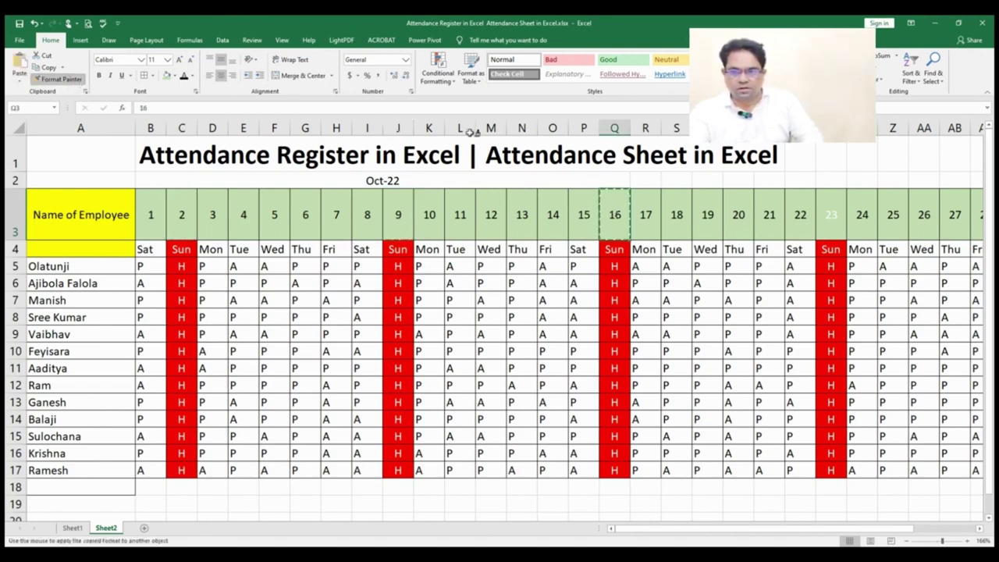
pyautogui.click(830, 214)
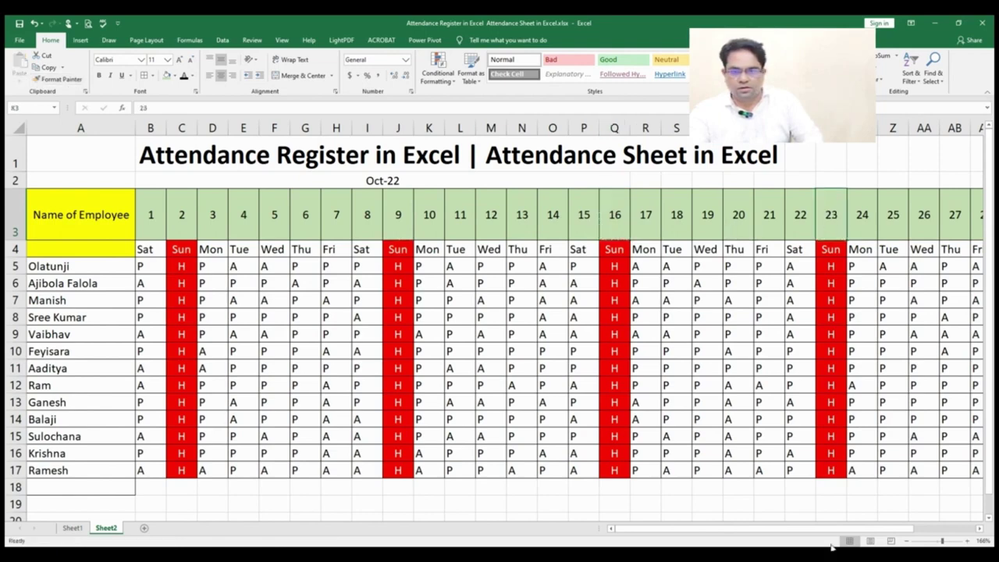
pyautogui.hscroll(3, 844, 536)
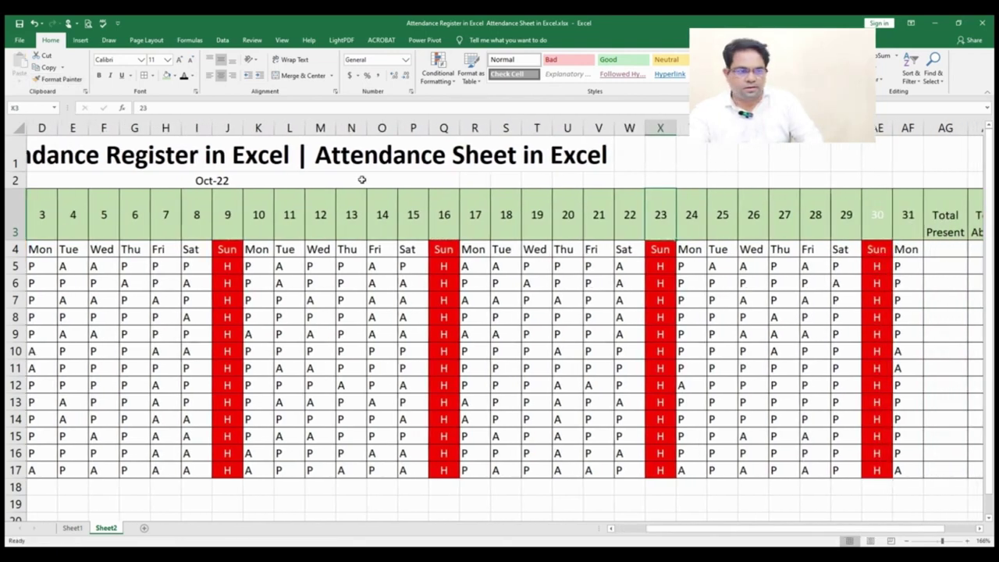
pyautogui.click(70, 80)
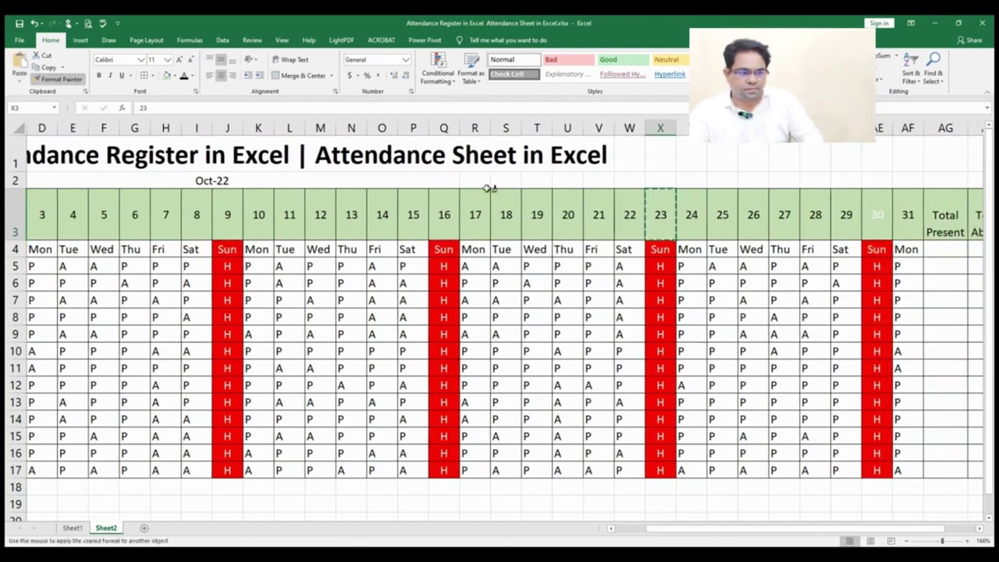
pyautogui.click(879, 219)
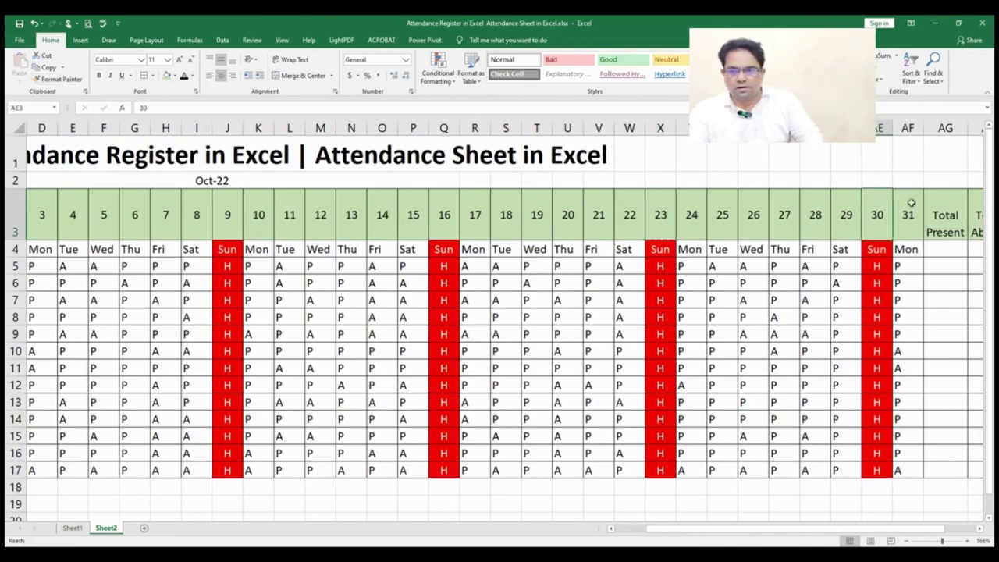
# Center the contents of columns B through AF horizontally
pyautogui.moveTo(917, 125); pyautogui.dragTo(157, 261)
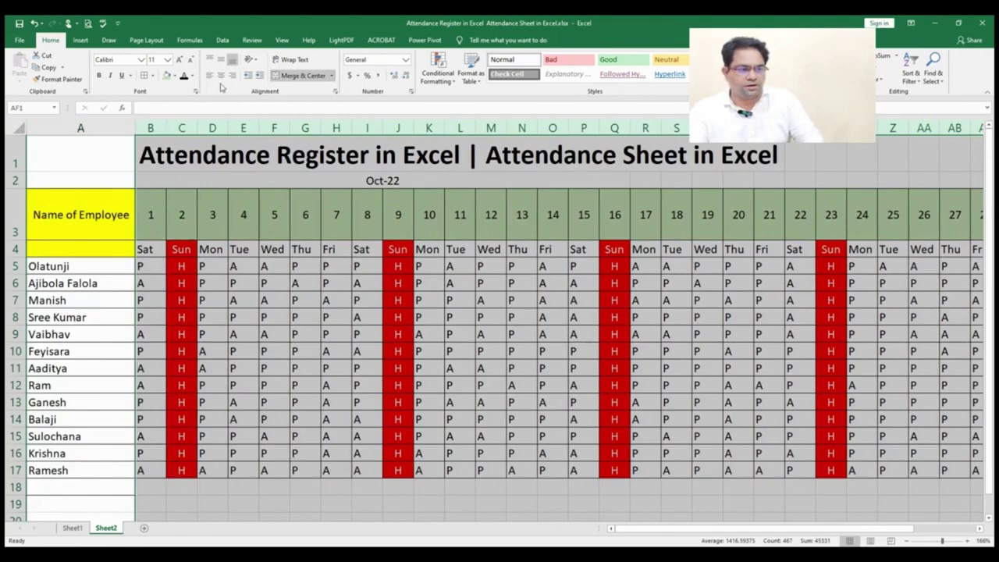
pyautogui.click(221, 82)
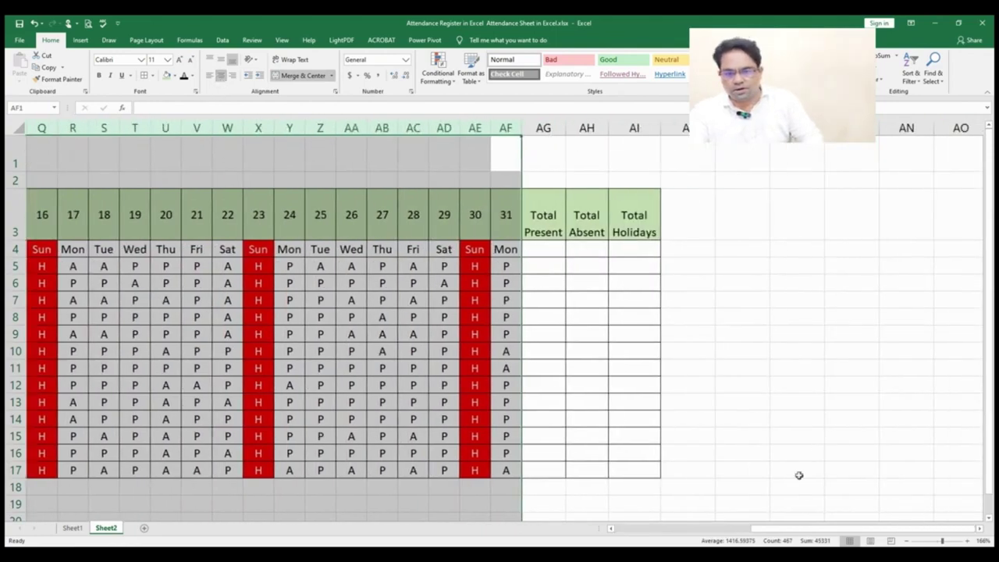
pyautogui.moveTo(807, 529); pyautogui.dragTo(661, 544)
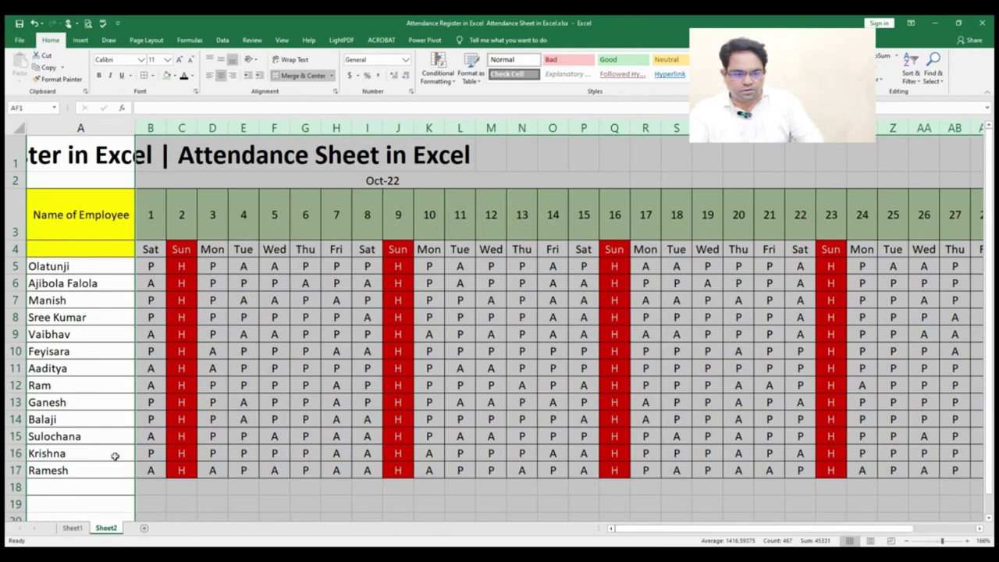
pyautogui.moveTo(792, 534); pyautogui.dragTo(859, 534)
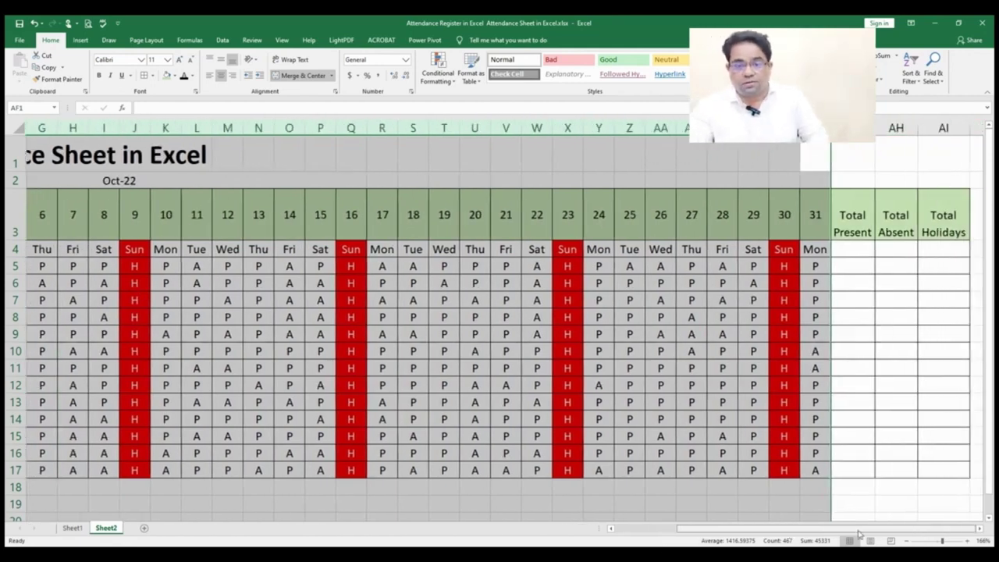
# Merge and center the Total Present header across AG3:AG4 and middle-align it vertically
pyautogui.click(860, 251)
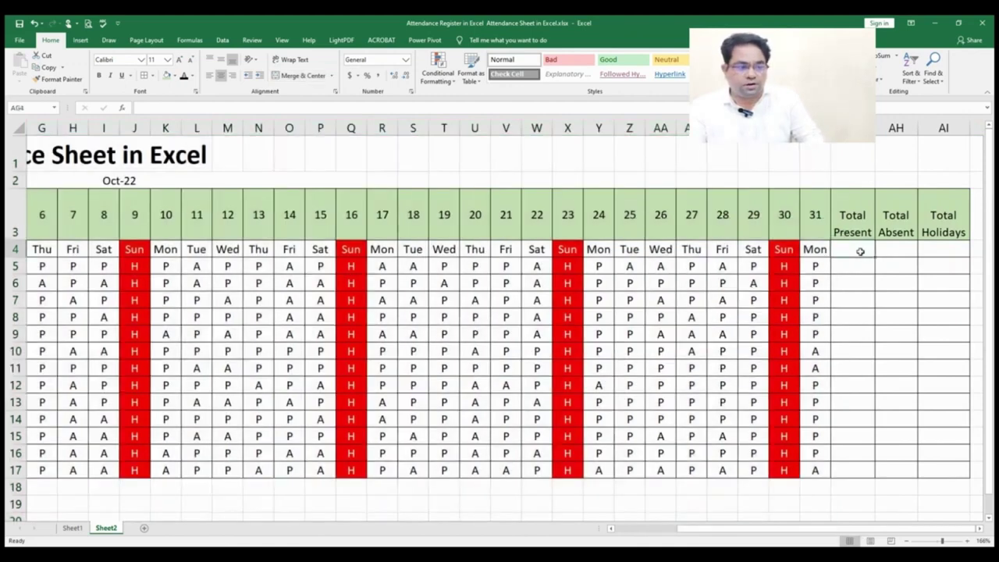
pyautogui.click(851, 266)
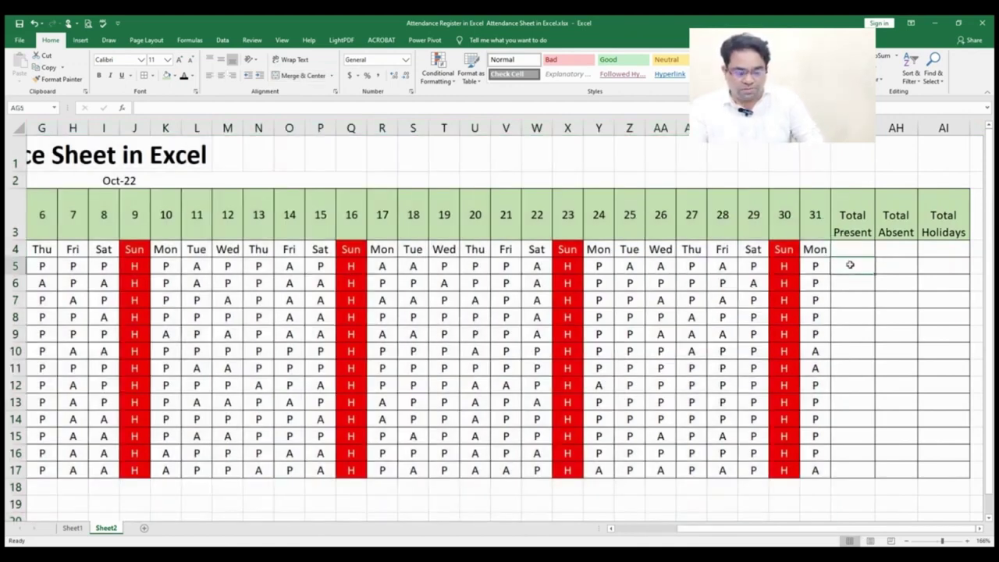
pyautogui.click(858, 250)
pyautogui.moveTo(859, 249); pyautogui.dragTo(852, 223)
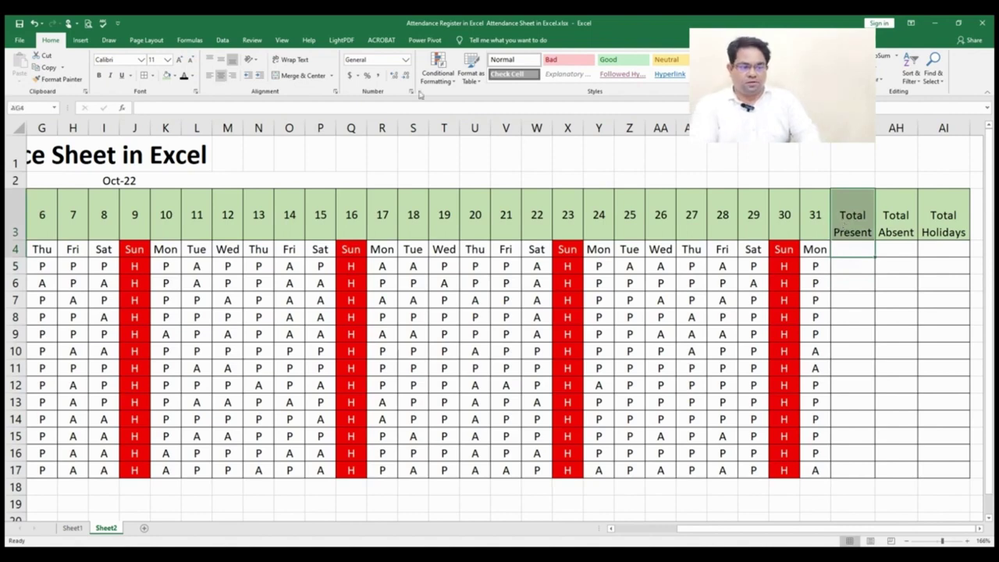
pyautogui.click(303, 76)
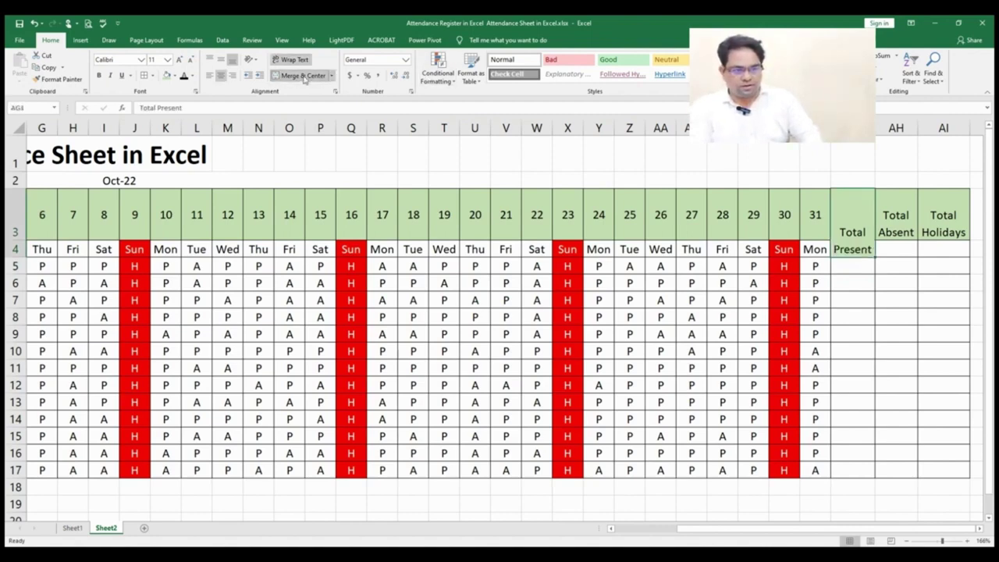
pyautogui.click(221, 59)
# Copy the merged Total Present header's formatting to the Total Absent and Total Holidays headers with Format Painter
pyautogui.click(79, 81)
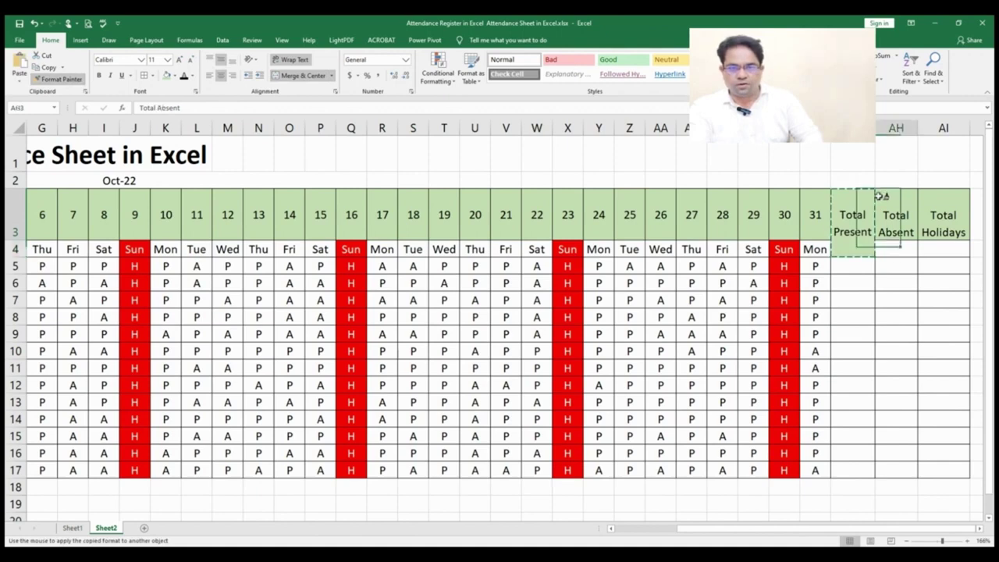
pyautogui.click(881, 196)
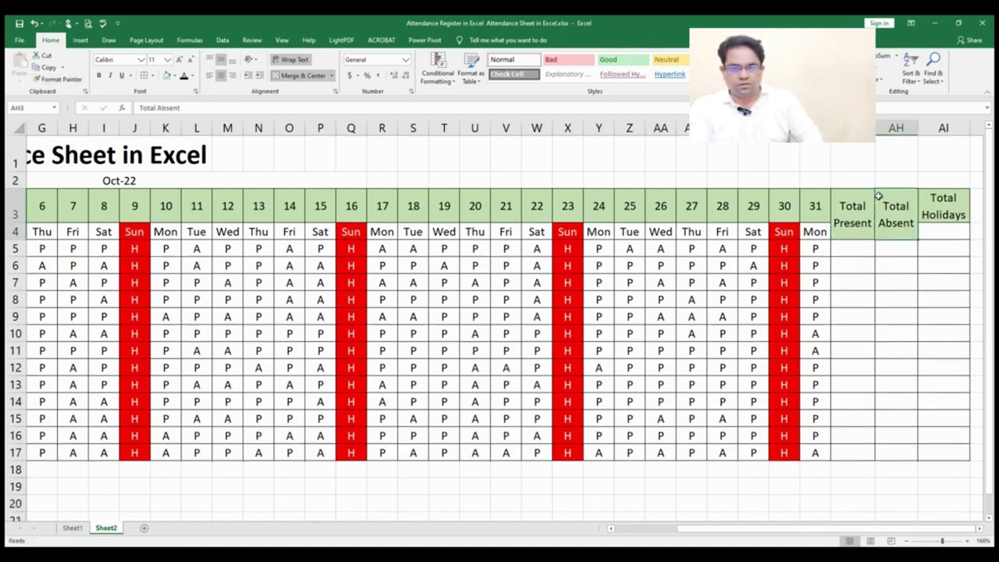
pyautogui.click(58, 79)
pyautogui.click(952, 198)
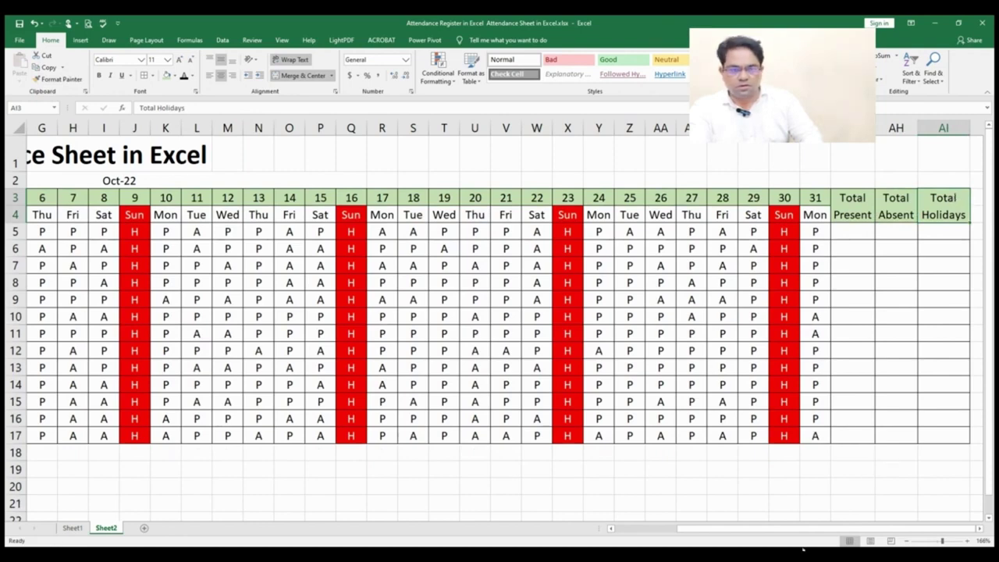
pyautogui.moveTo(772, 530); pyautogui.dragTo(832, 532)
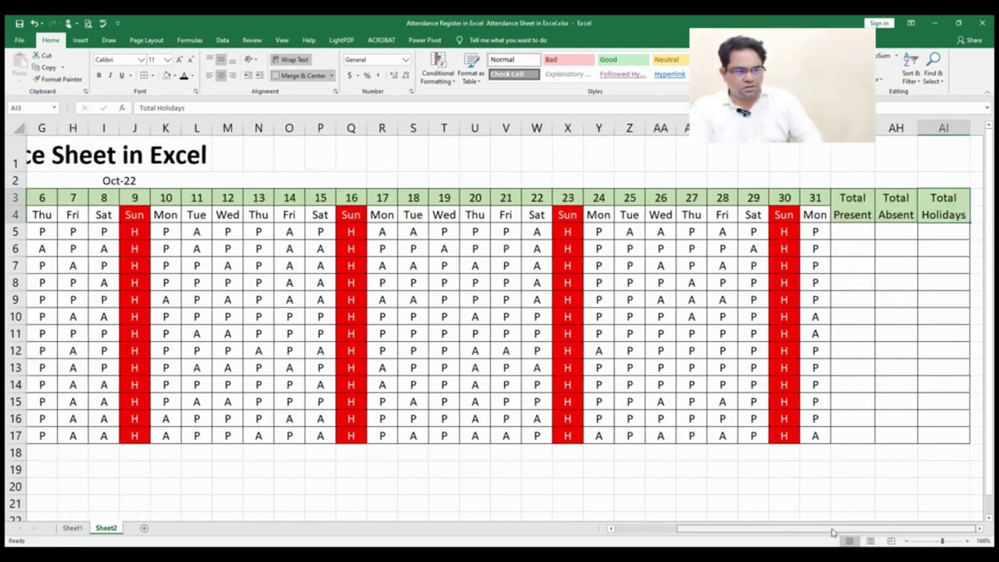
# Start a COUNTIF formula in the first employee's Total Present cell, AG5
pyautogui.click(856, 230)
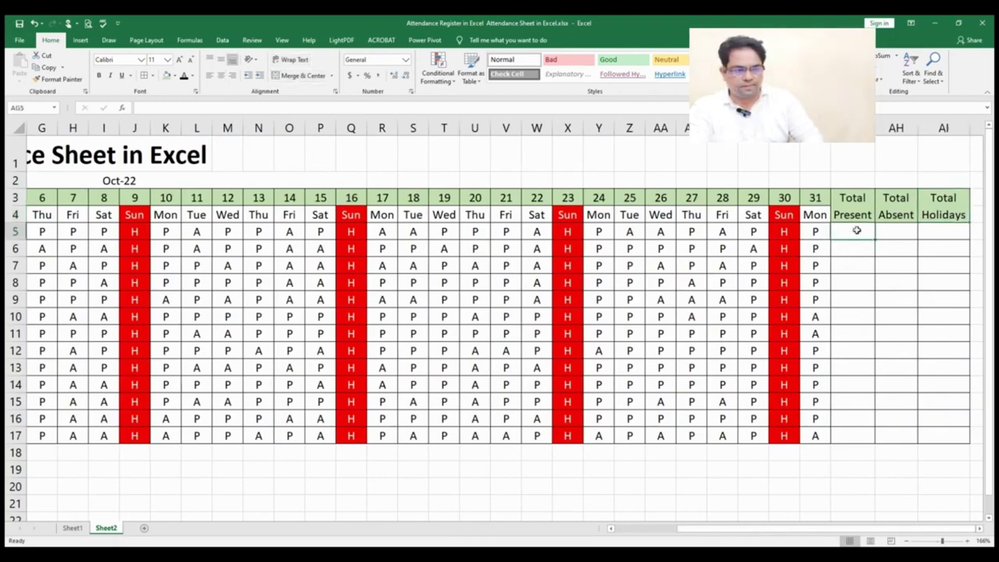
pyautogui.click(950, 541)
pyautogui.moveTo(875, 531); pyautogui.dragTo(897, 530)
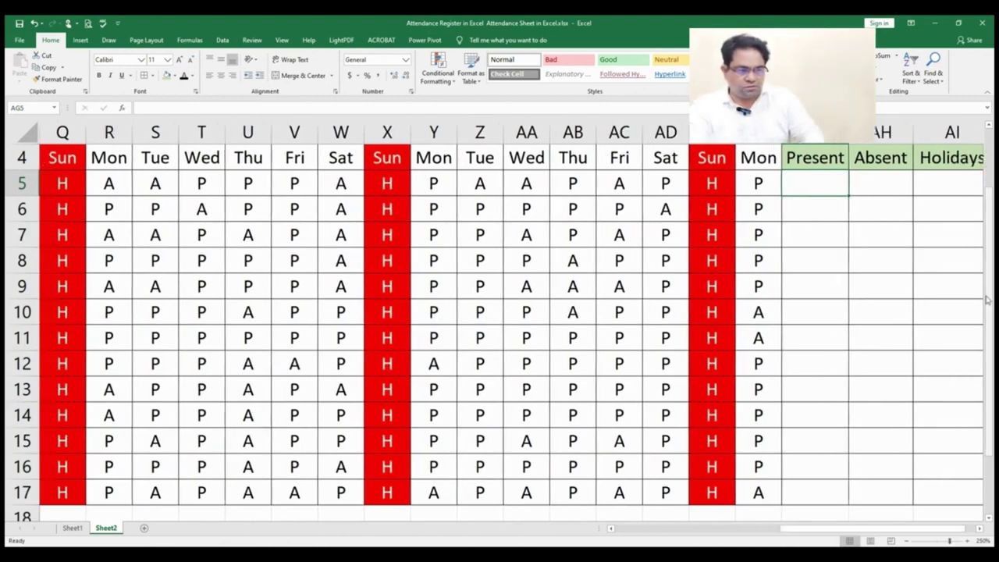
pyautogui.moveTo(990, 297); pyautogui.dragTo(987, 256)
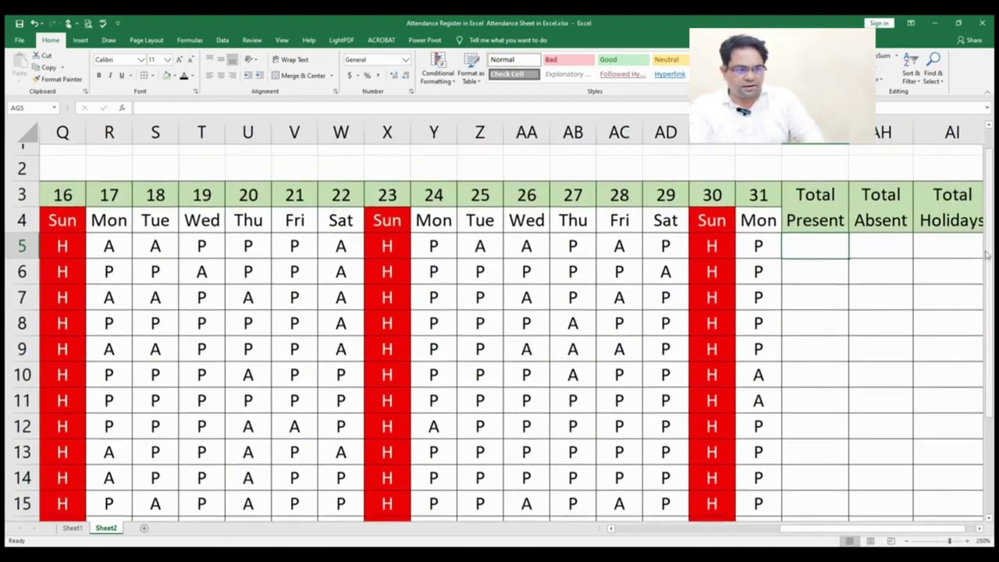
pyautogui.write('=')
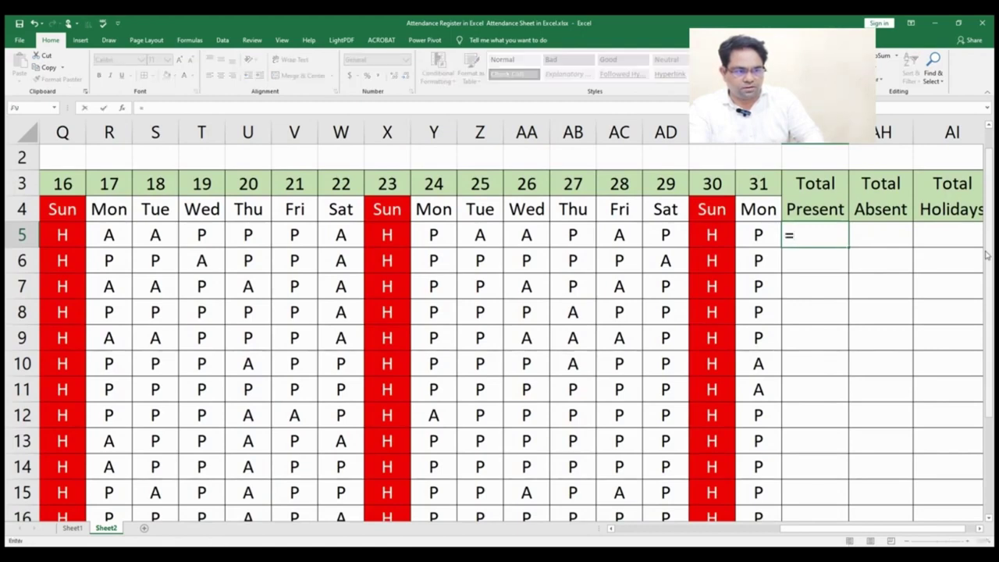
pyautogui.write('COUNT')
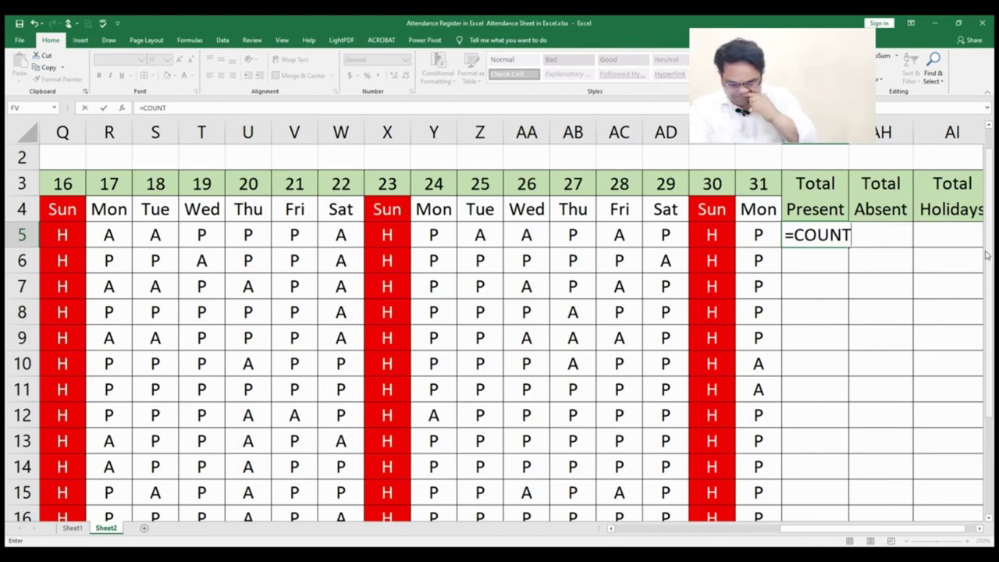
pyautogui.write('IF')
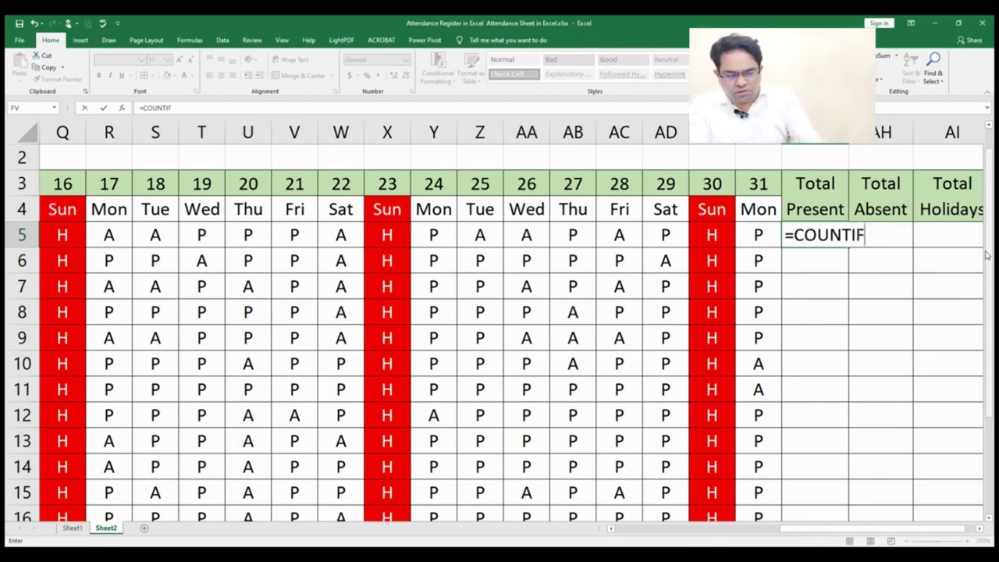
pyautogui.write('(')
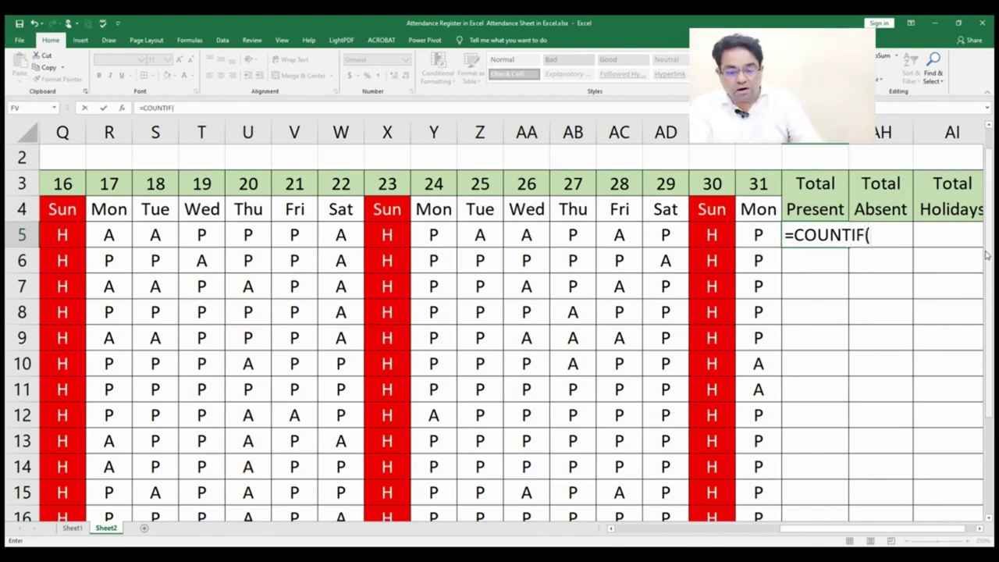
# Set B5:AF5, the first employee's marks for the whole month, as the range of the Total Present COUNTIF formula
pyautogui.moveTo(854, 532); pyautogui.dragTo(690, 530)
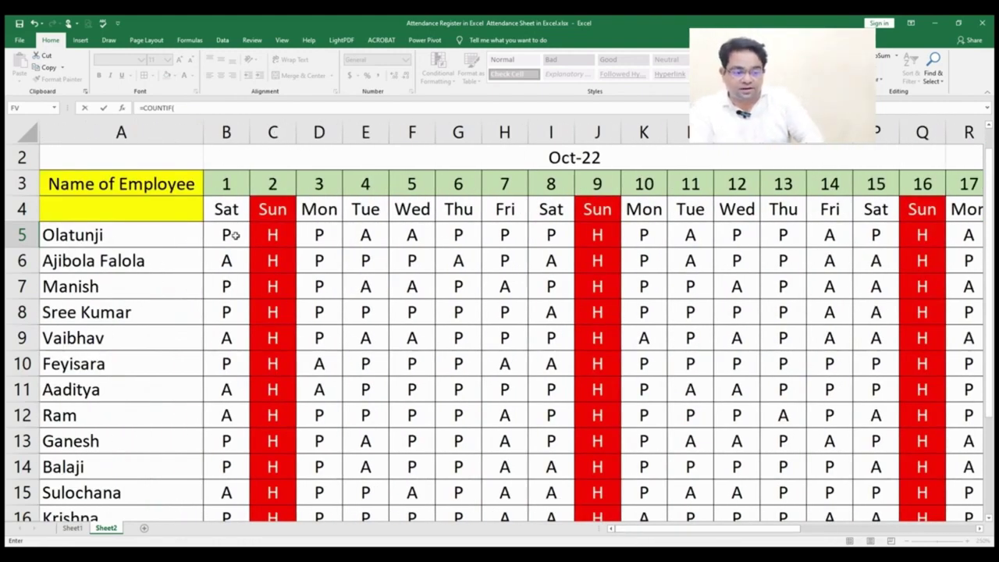
pyautogui.click(231, 236)
pyautogui.hotkey('shift', 'Right')
pyautogui.hotkey('shift', 'Right')
pyautogui.hotkey('shift', 'Right')
pyautogui.hotkey('shift', 'Right')
pyautogui.hotkey('shift', 'Right')
pyautogui.hotkey('shift', 'Right')
pyautogui.hotkey('shift', 'Right')
pyautogui.hotkey('shift', 'Right')
pyautogui.hotkey('shift', 'Right')
pyautogui.hotkey('shift', 'Right')
pyautogui.hotkey('shift', 'Right')
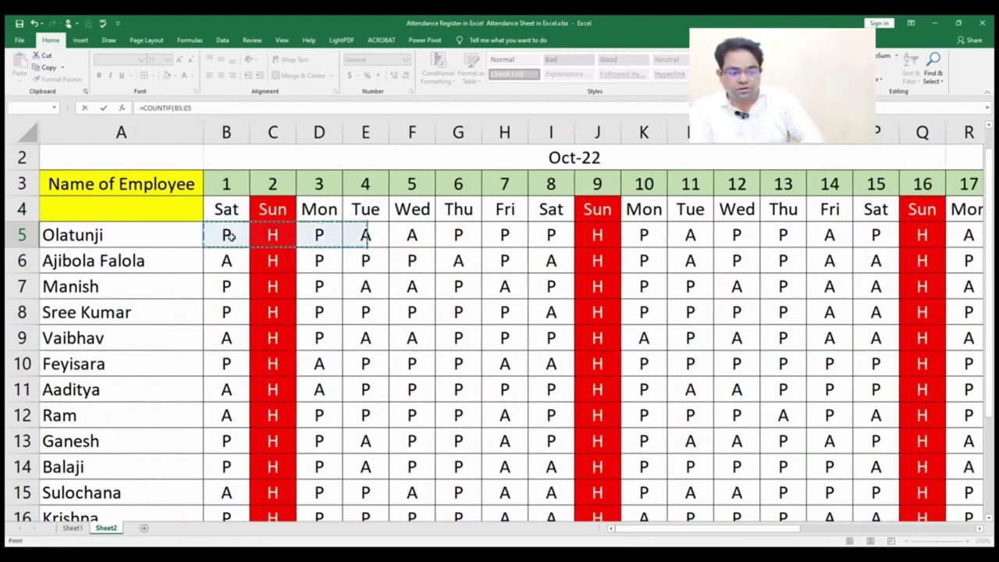
pyautogui.hotkey('shift', 'Right')
pyautogui.hotkey('shift', 'Right')
pyautogui.hotkey('shift', 'Right')
pyautogui.hotkey('shift', 'Right')
pyautogui.hotkey('shift', 'Right')
pyautogui.hotkey('shift', 'Right')
pyautogui.hotkey('shift', 'Right')
pyautogui.hotkey('shift', 'Right')
pyautogui.hotkey('shift', 'Right')
pyautogui.hotkey('shift', 'Right')
pyautogui.hotkey('shift', 'Right')
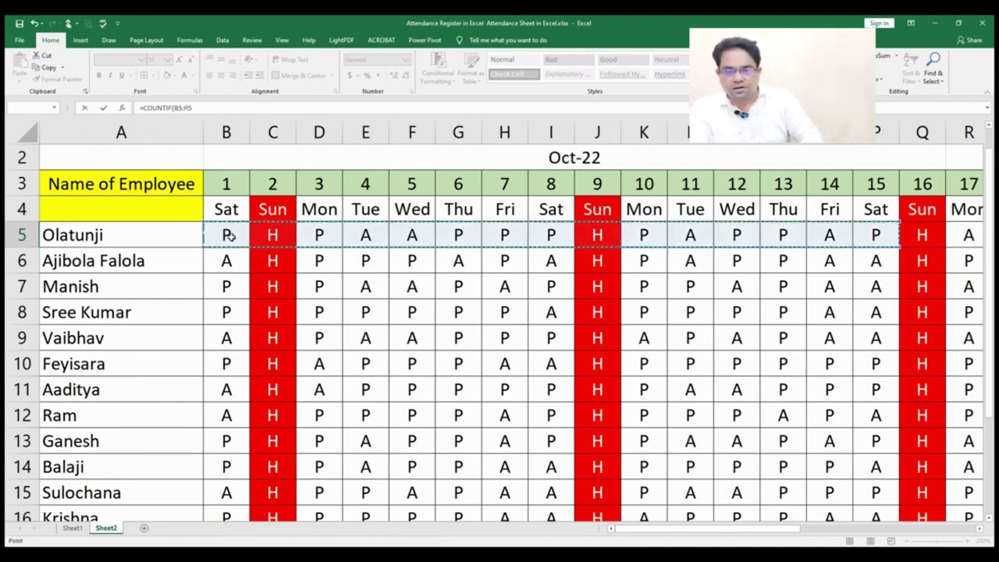
pyautogui.hotkey('shift', 'Right')
pyautogui.hotkey('shift', 'Right')
pyautogui.hotkey('shift', 'Right')
pyautogui.hotkey('shift', 'Right')
pyautogui.hotkey('shift', 'Right')
pyautogui.hotkey('shift', 'Right')
pyautogui.hotkey('shift', 'Right')
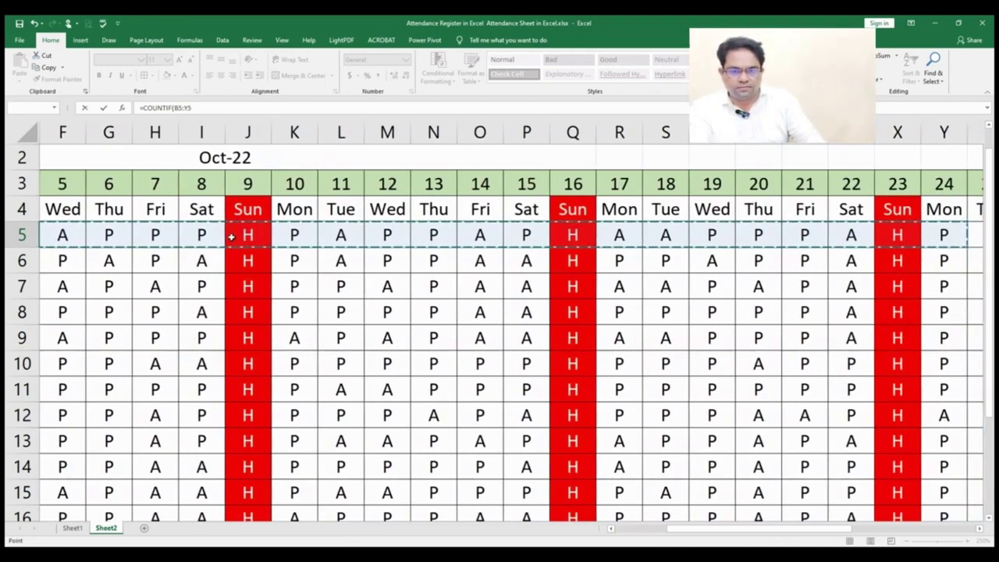
pyautogui.hotkey('shift', 'Right')
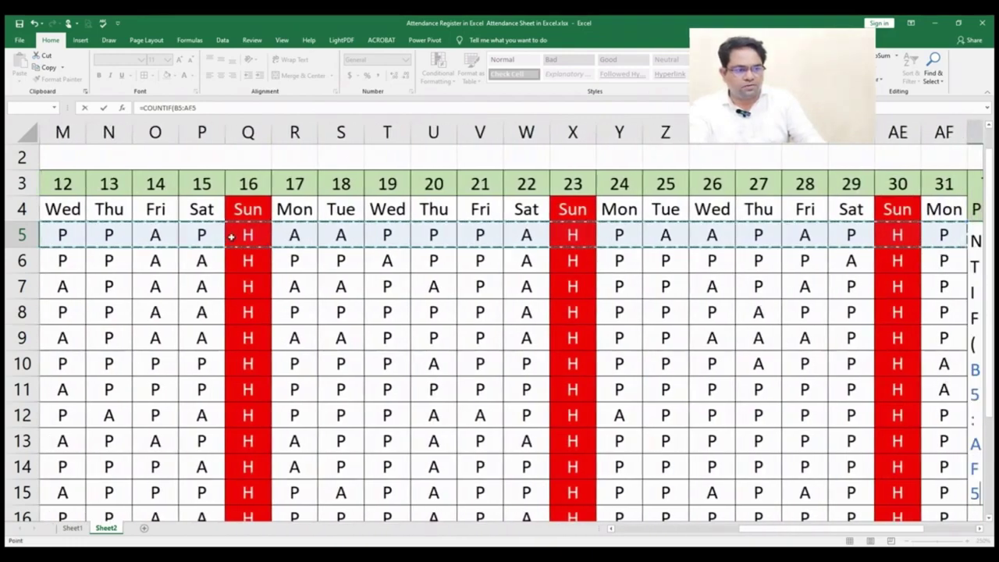
pyautogui.hotkey('shift', 'Right')
pyautogui.hotkey('shift', 'Left')
pyautogui.hotkey('shift', 'Left')
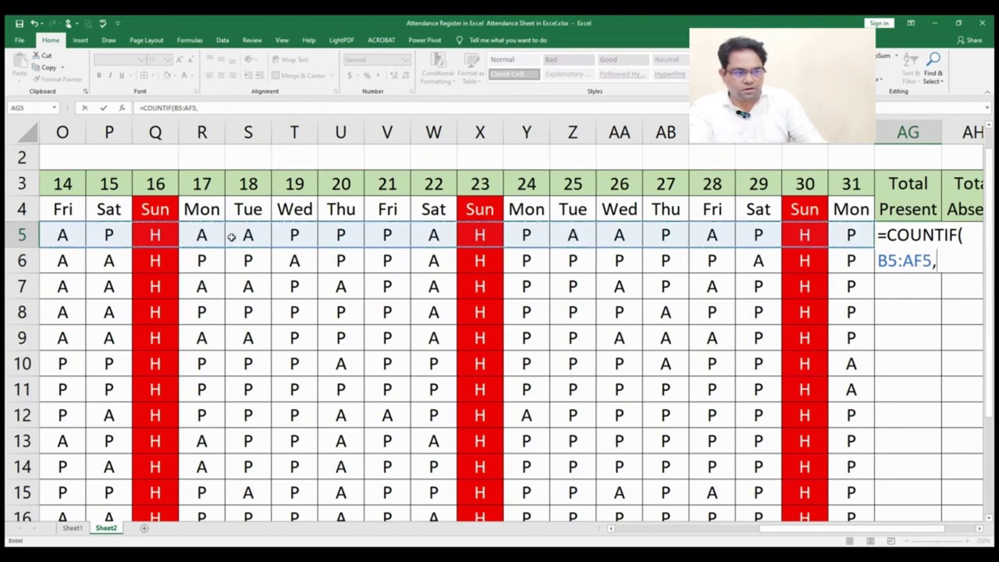
# Complete the Total Present formula in AG5 with the criterion "P", giving =COUNTIF(B5:AF5,"P")
pyautogui.click(981, 530)
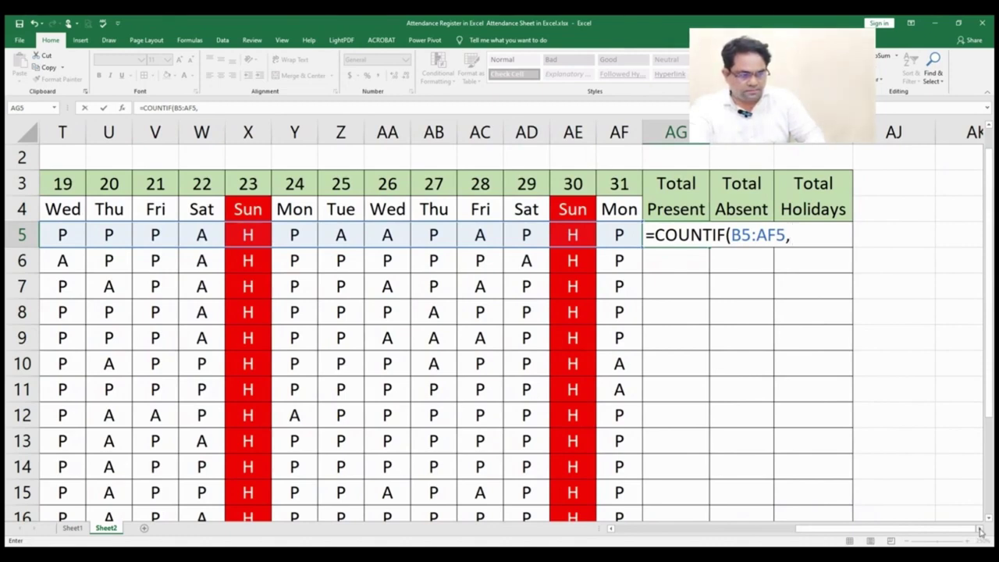
pyautogui.write('"')
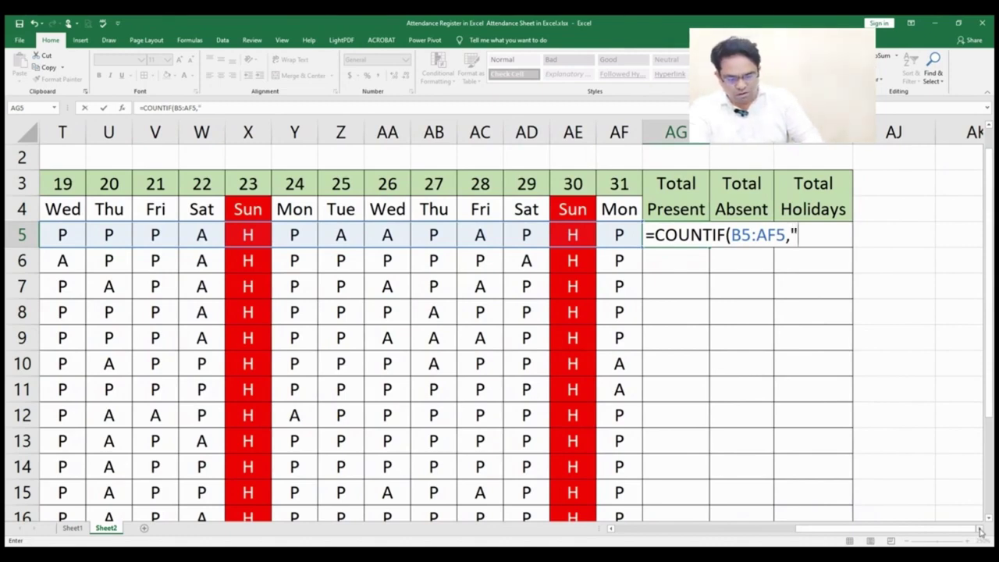
pyautogui.write('p')
pyautogui.press('BackSpace')
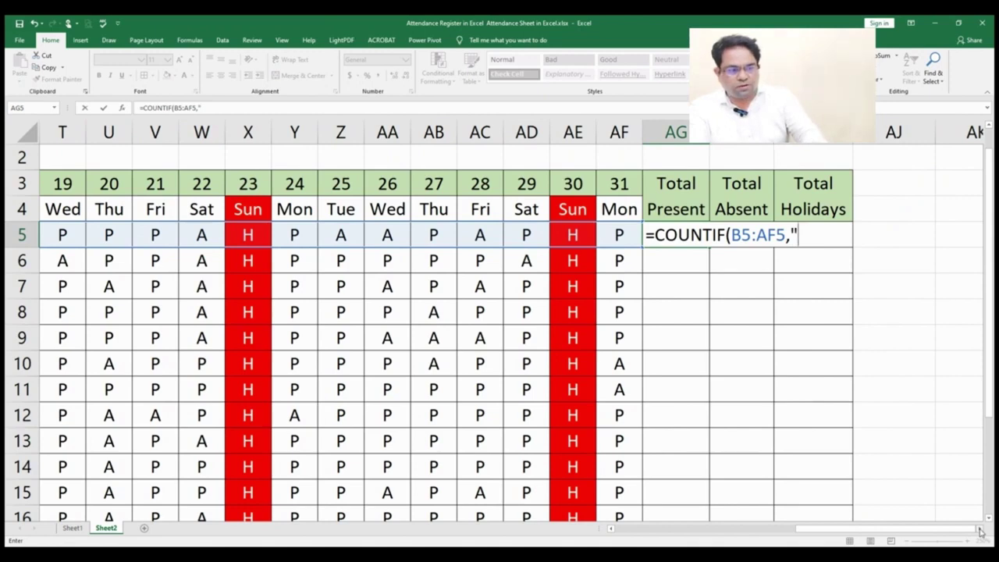
pyautogui.write('P')
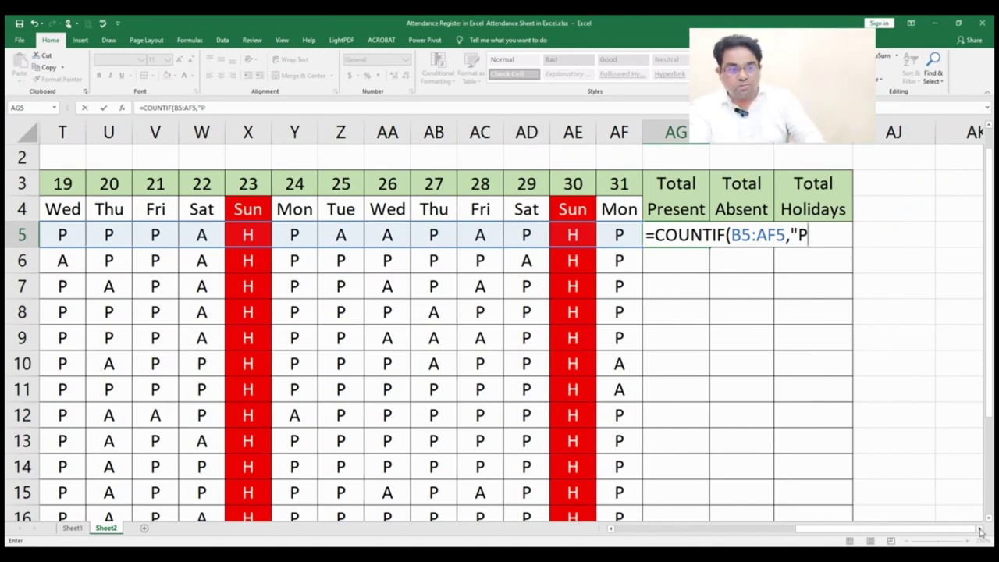
pyautogui.write('"')
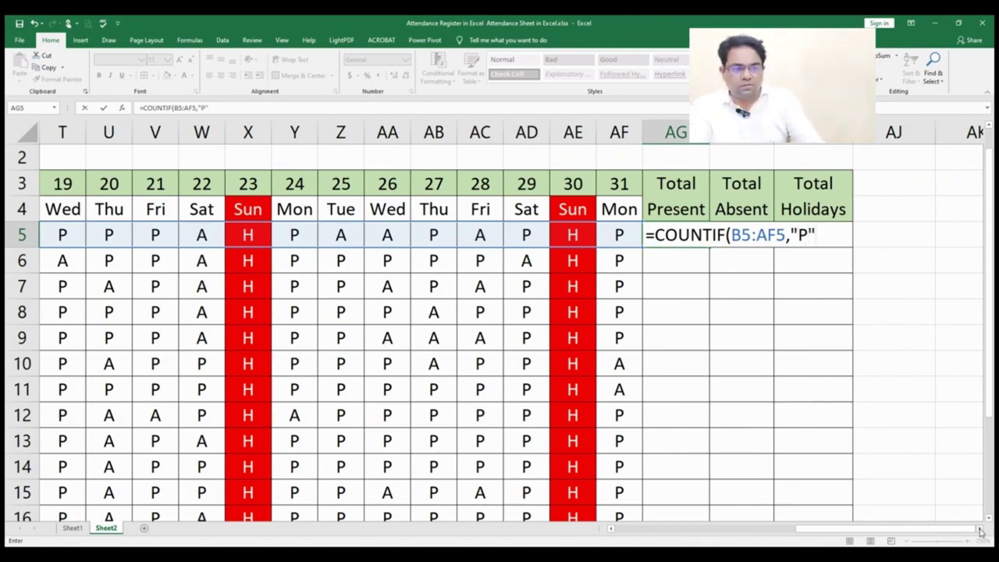
pyautogui.write(')')
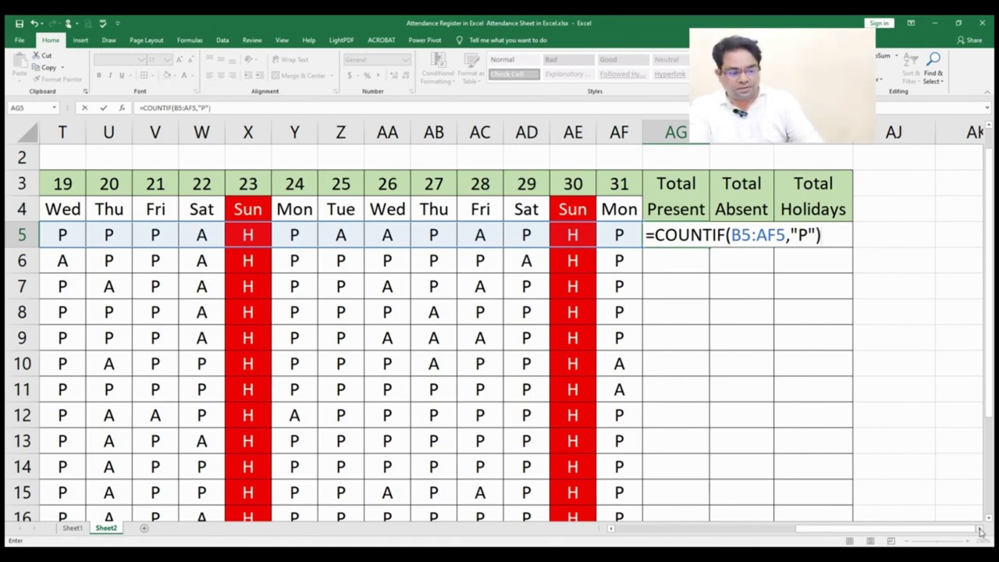
pyautogui.press('Return')
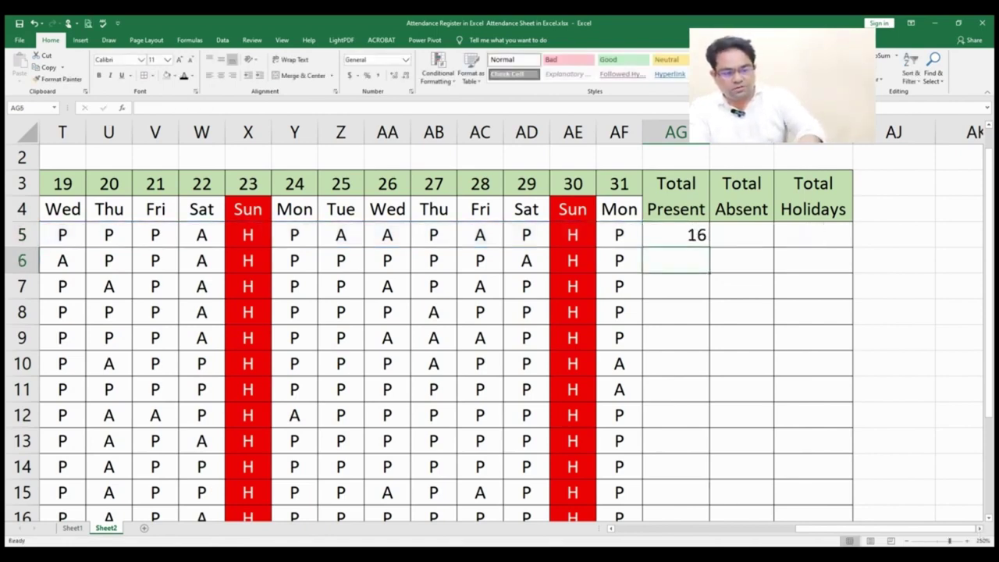
# Center the contents of the three totals columns, AG through AI, horizontally
pyautogui.moveTo(906, 532)
pyautogui.mouseDown()
pyautogui.moveTo(727, 530)
pyautogui.moveTo(903, 529)
pyautogui.mouseUp()
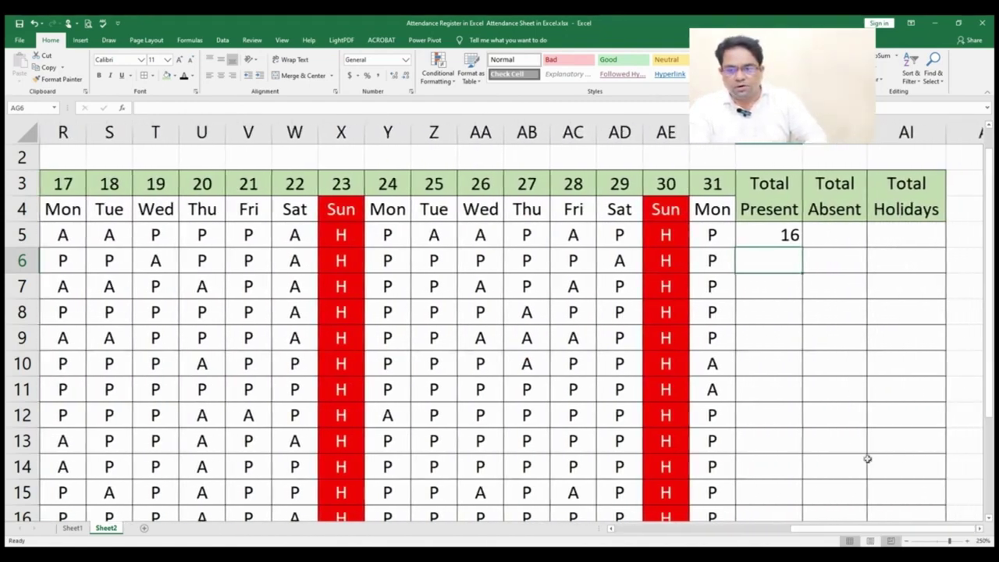
pyautogui.moveTo(770, 157)
pyautogui.mouseDown()
pyautogui.moveTo(769, 511)
pyautogui.moveTo(905, 512)
pyautogui.mouseUp()
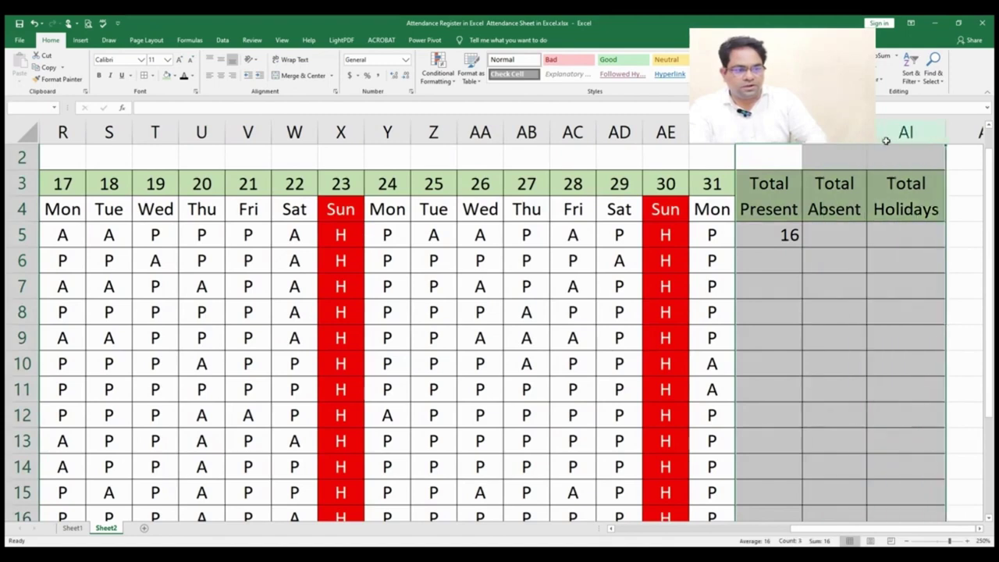
pyautogui.click(222, 76)
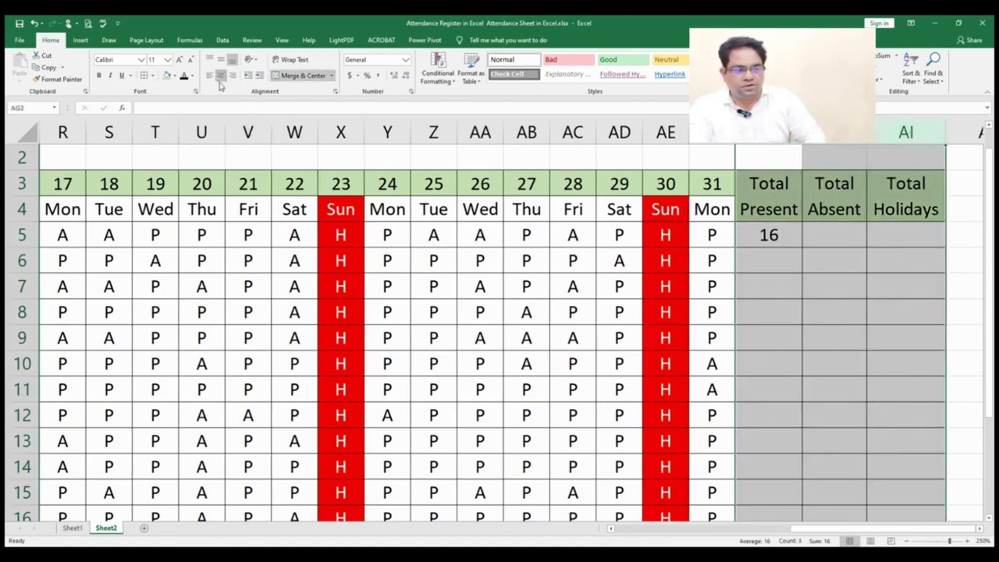
pyautogui.click(783, 237)
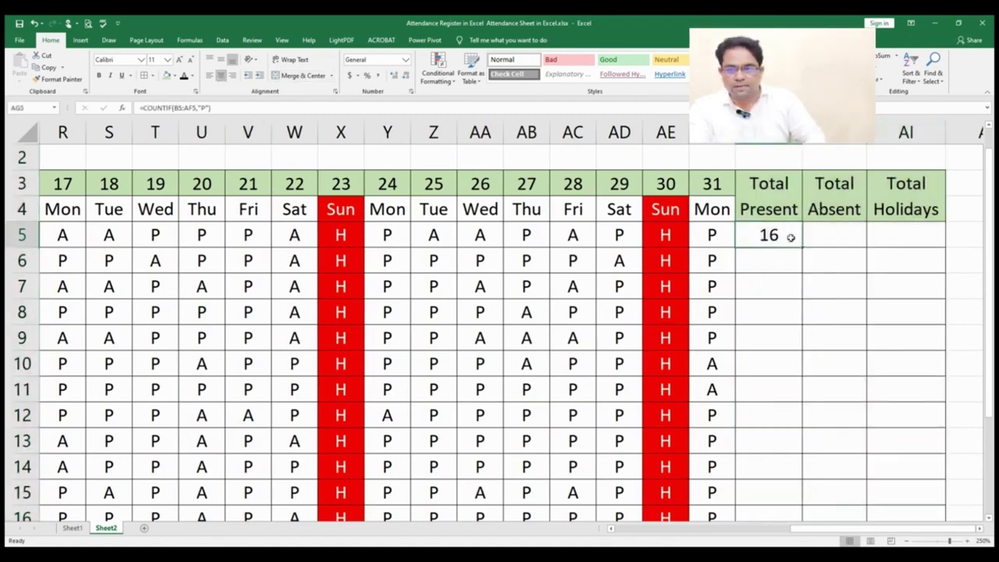
# Enter =COUNTIF(B5:AF5,"A") in the first employee's Total Absent cell, AH5
pyautogui.click(826, 241)
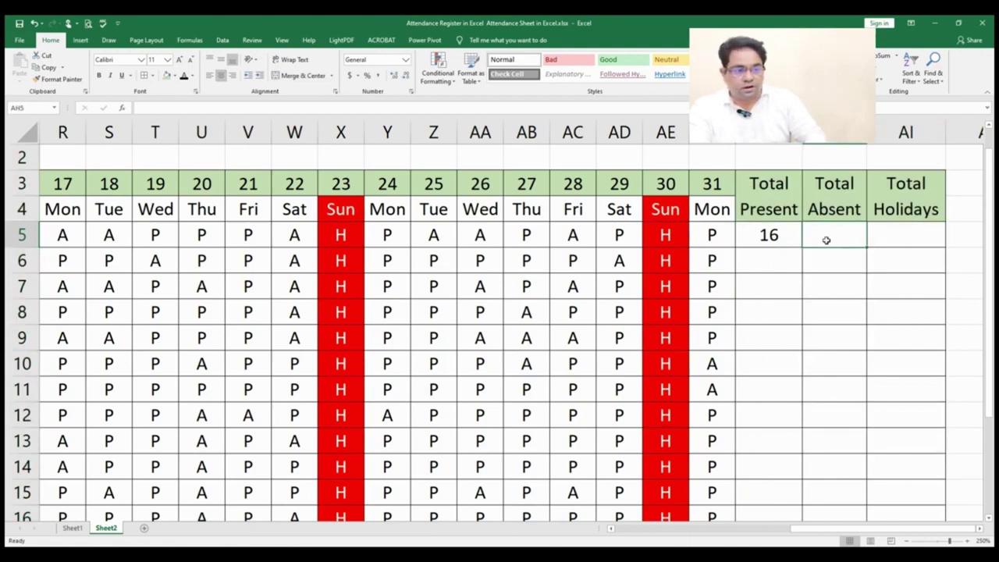
pyautogui.write('=')
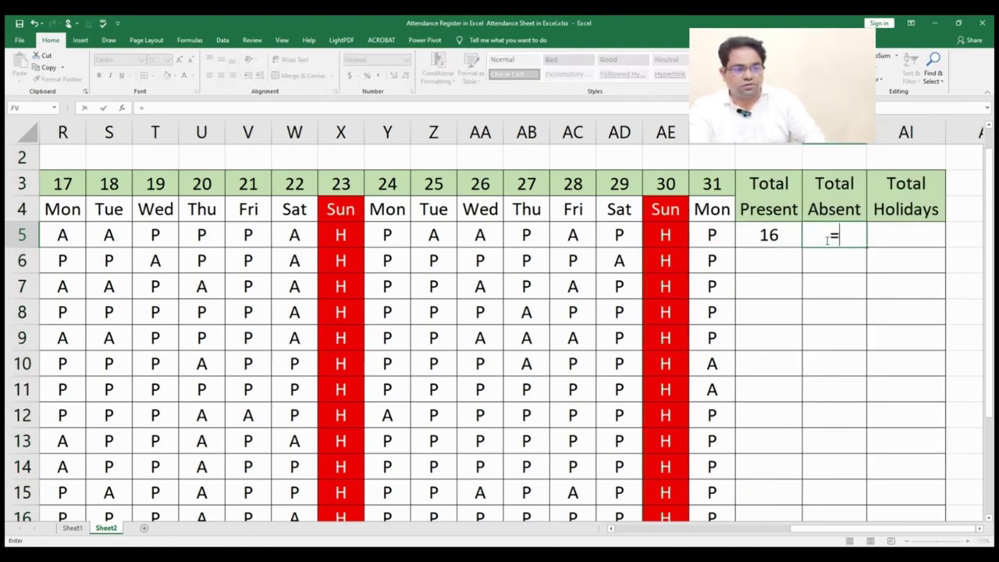
pyautogui.write('COUNTIF')
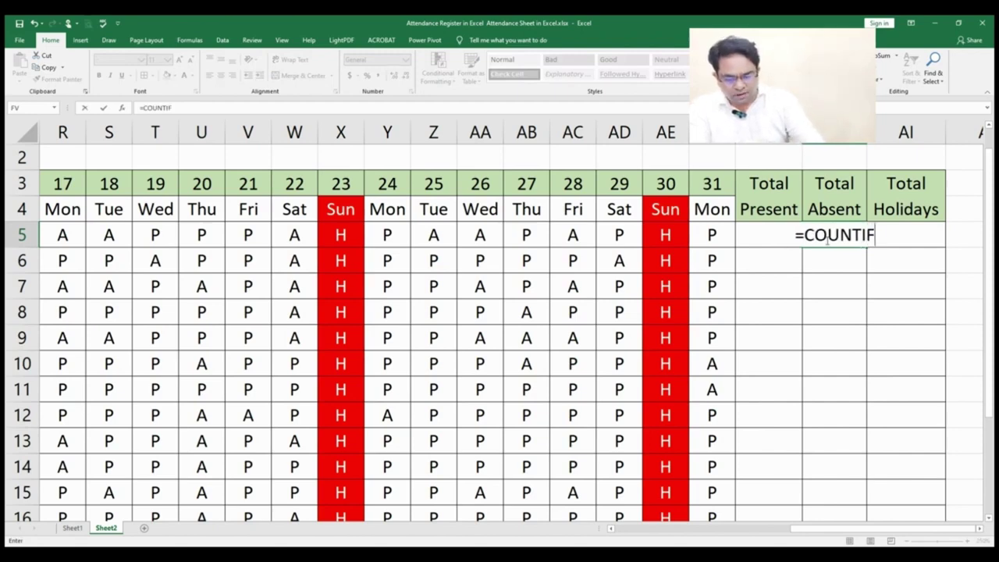
pyautogui.write('(')
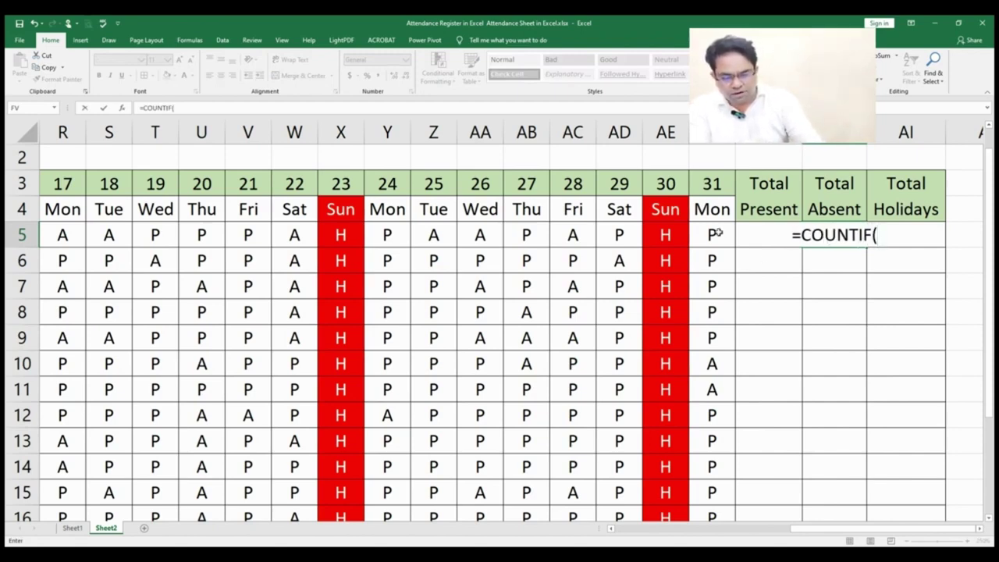
pyautogui.moveTo(716, 233); pyautogui.dragTo(163, 229)
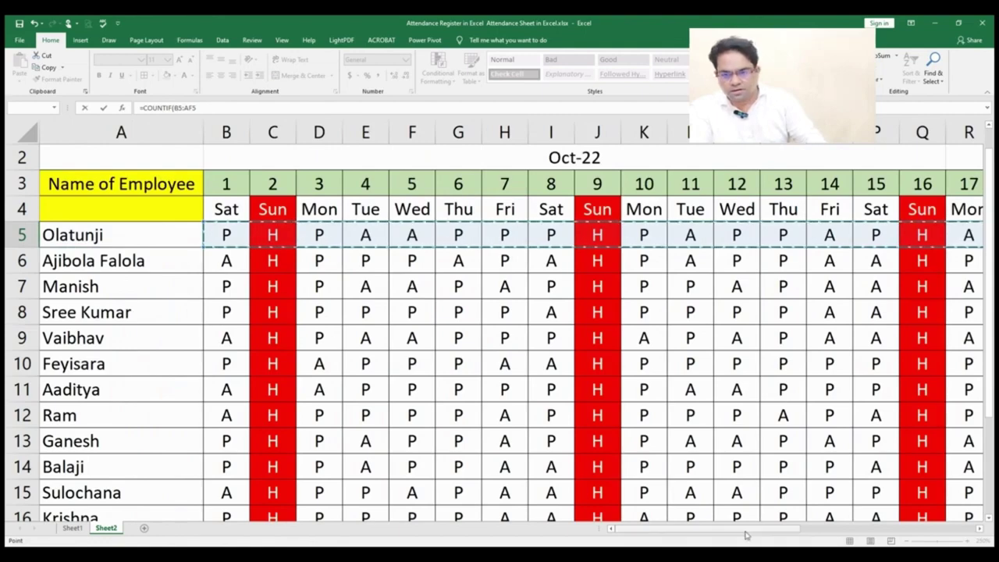
pyautogui.moveTo(795, 532); pyautogui.dragTo(982, 530)
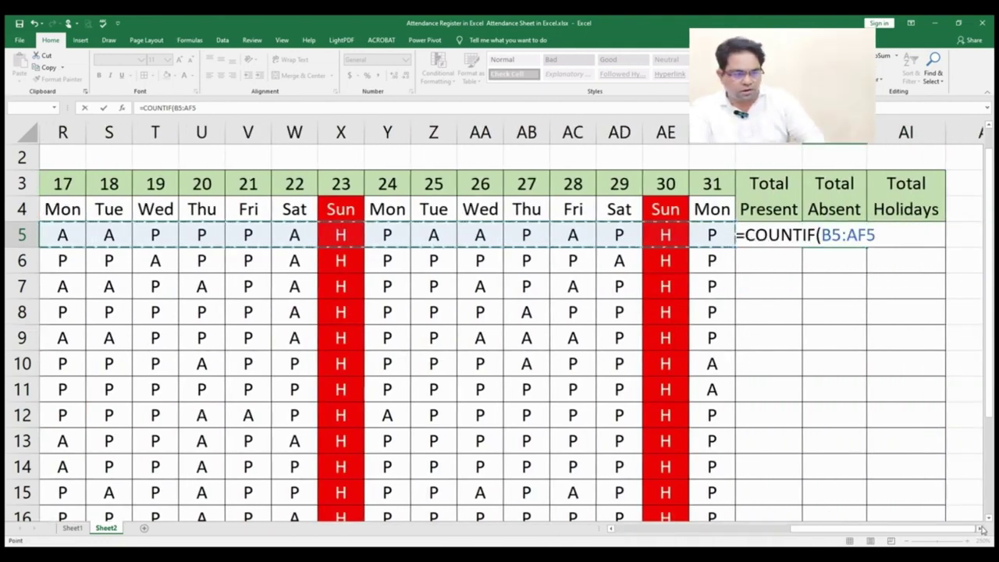
pyautogui.write(',')
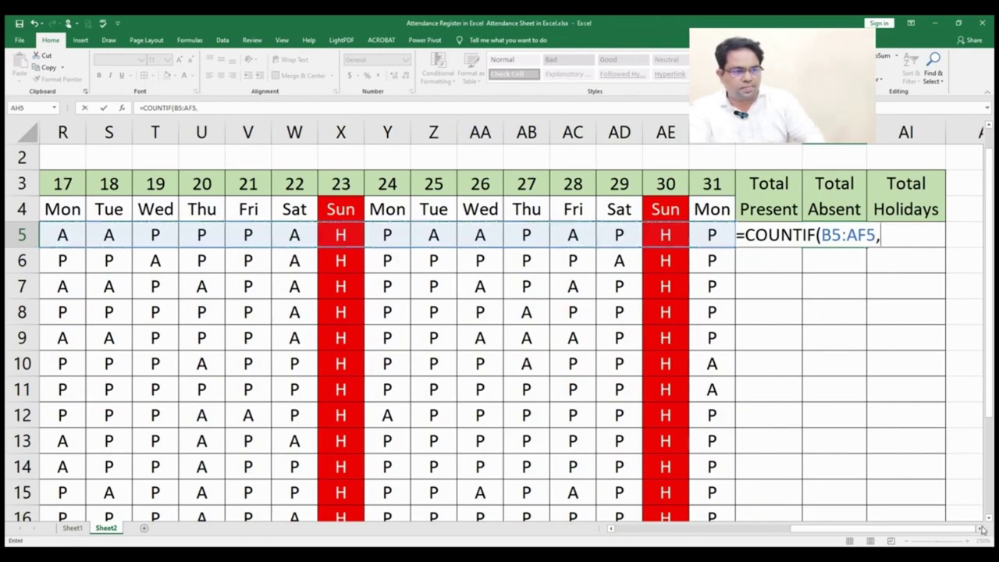
pyautogui.write('"')
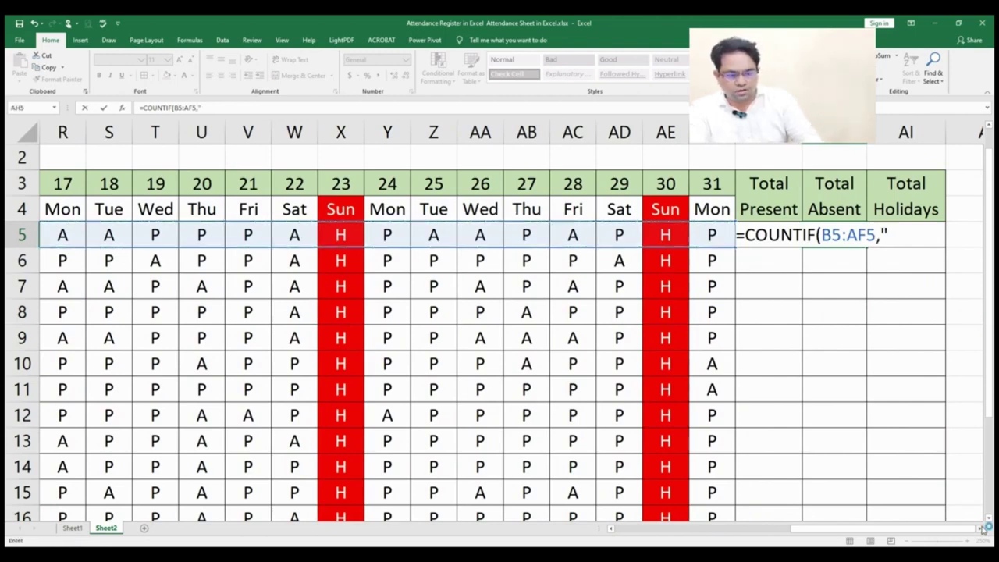
pyautogui.write('A')
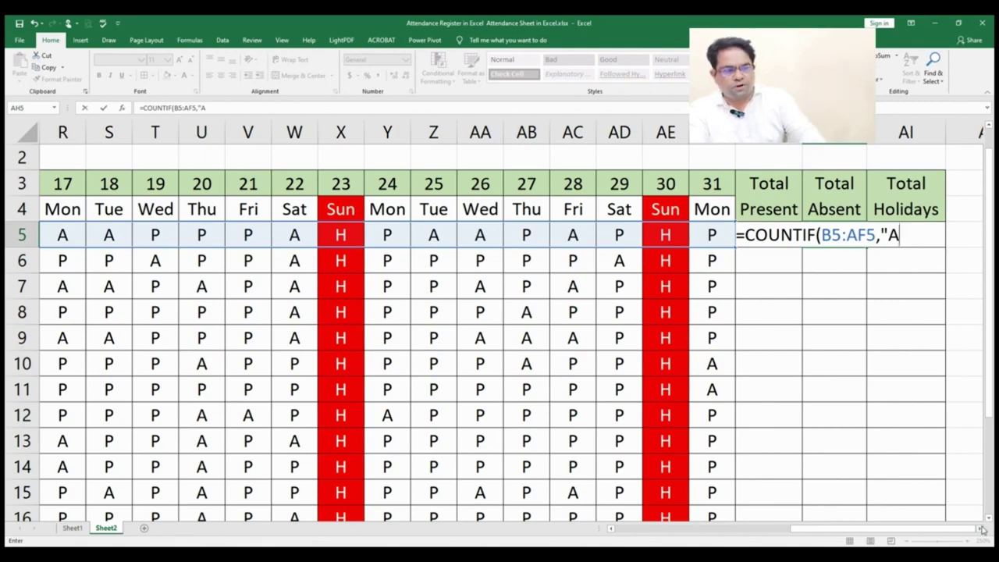
pyautogui.write('"')
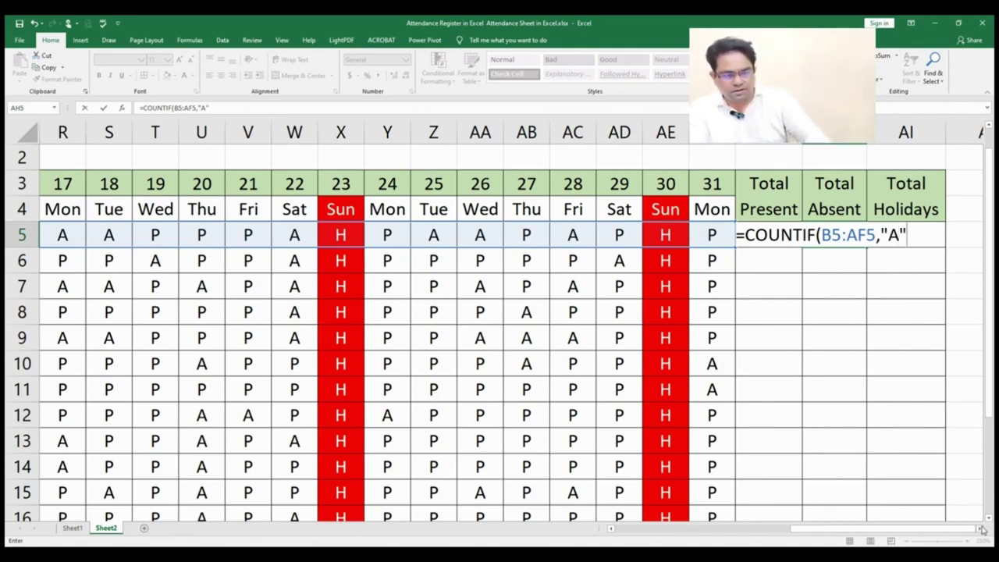
pyautogui.write(')')
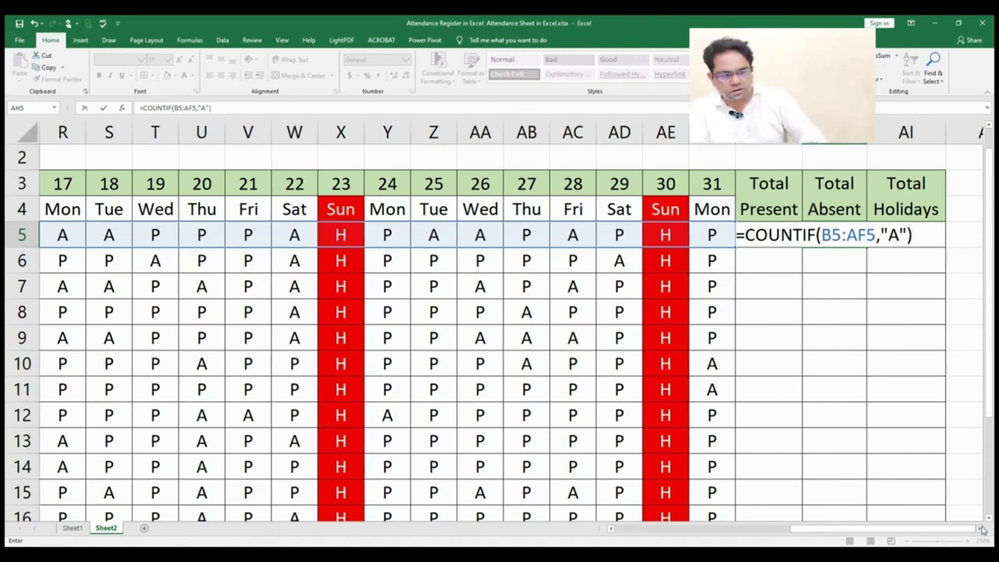
pyautogui.press('Return')
pyautogui.press('Up')
# Start a COUNTIF formula in the first employee's Total Holidays cell, AI5, with B5:AF5 as its range
pyautogui.press('Right')
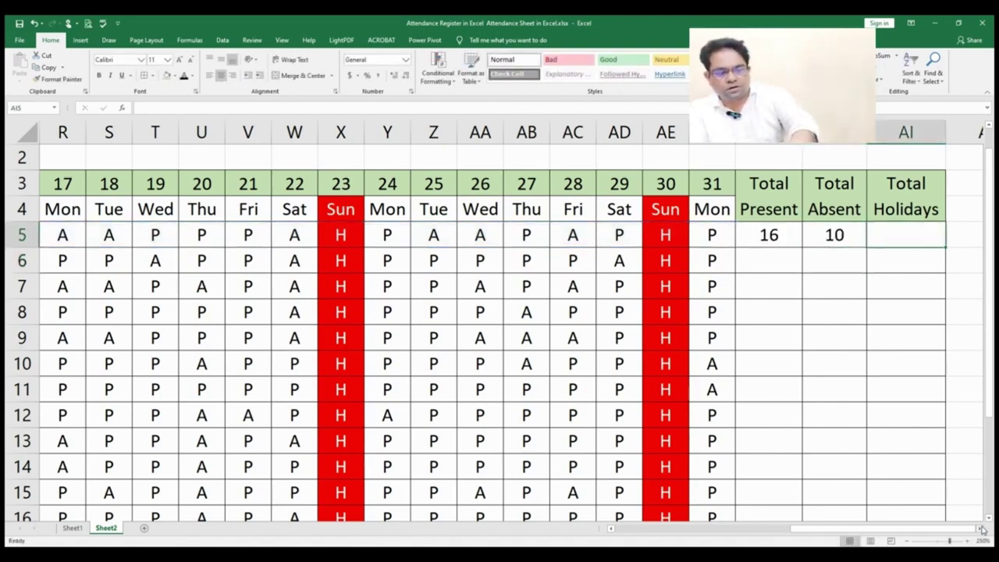
pyautogui.write('=')
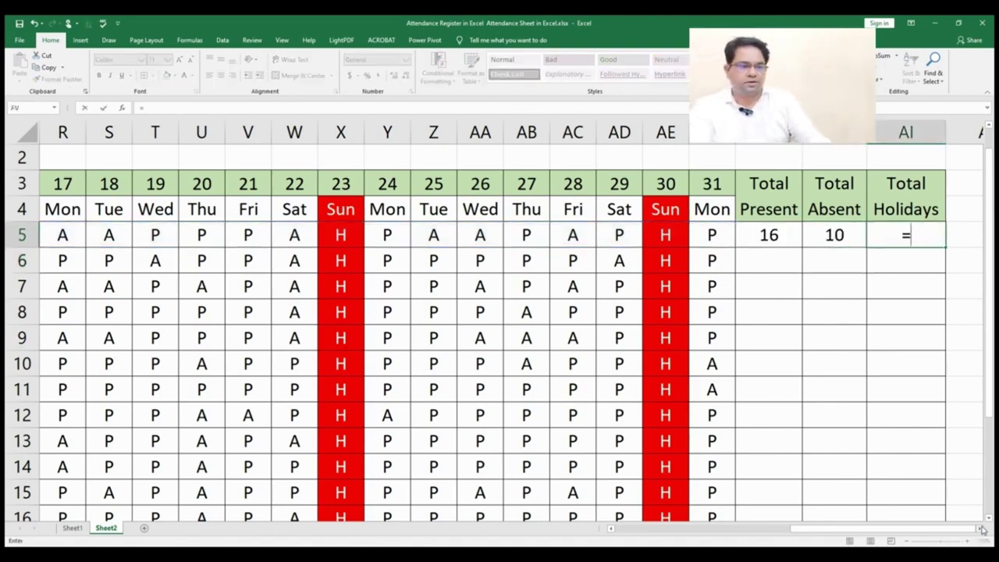
pyautogui.write('COUNT')
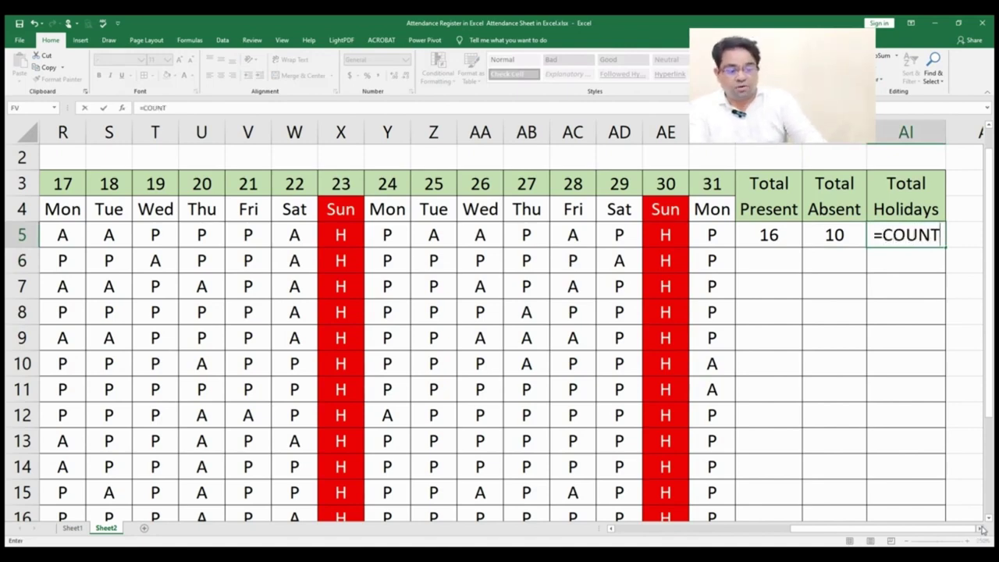
pyautogui.write('IF')
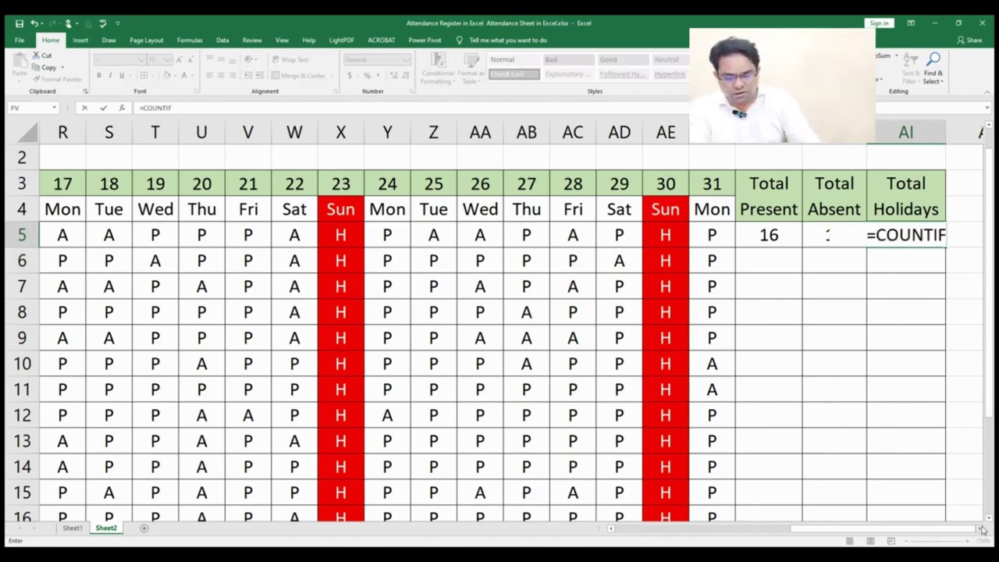
pyautogui.write('(')
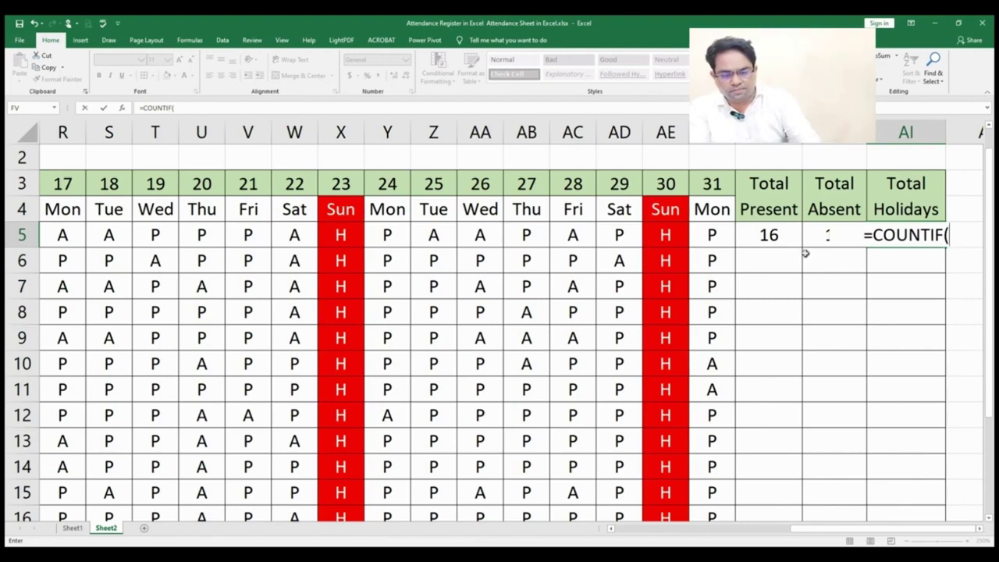
pyautogui.click(716, 234)
pyautogui.hotkey('shift', 'Left')
pyautogui.hotkey('shift', 'Left')
pyautogui.hotkey('shift', 'Left')
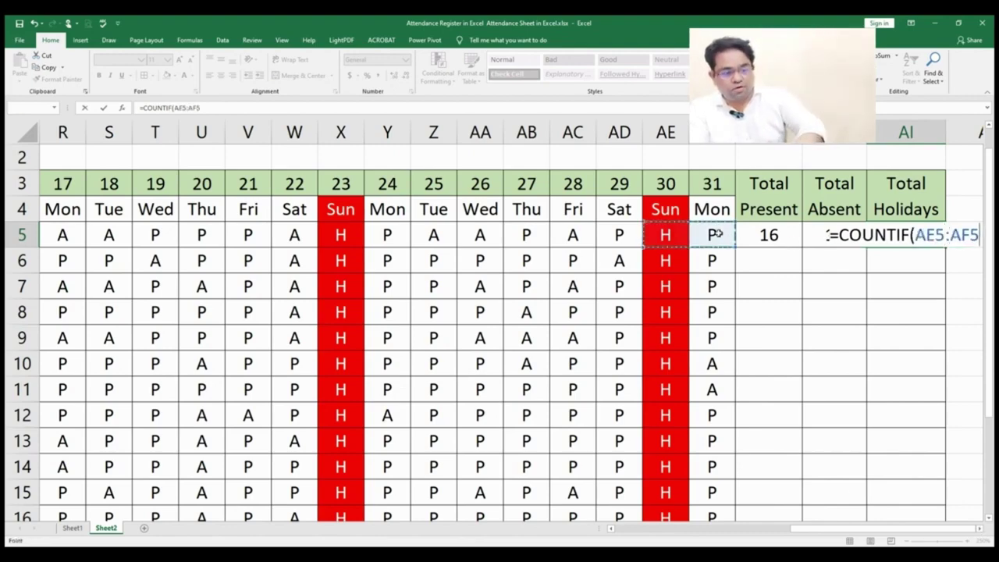
pyautogui.hotkey('shift', 'Left')
pyautogui.hotkey('shift', 'Left')
pyautogui.hotkey('shift', 'Left')
pyautogui.hotkey('shift', 'Left')
pyautogui.hotkey('shift', 'Left')
pyautogui.hotkey('shift', 'Left')
pyautogui.hotkey('shift', 'Left')
pyautogui.hotkey('shift', 'Left')
pyautogui.hotkey('shift', 'Left')
pyautogui.hotkey('shift', 'Left')
pyautogui.hotkey('shift', 'Left')
pyautogui.hotkey('shift', 'Left')
pyautogui.hotkey('shift', 'Left')
pyautogui.hotkey('shift', 'Left')
pyautogui.hotkey('shift', 'Left')
pyautogui.hotkey('shift', 'Left')
pyautogui.hotkey('shift', 'Left')
pyautogui.hotkey('shift', 'Left')
pyautogui.hotkey('shift', 'Left')
pyautogui.hotkey('shift', 'Left')
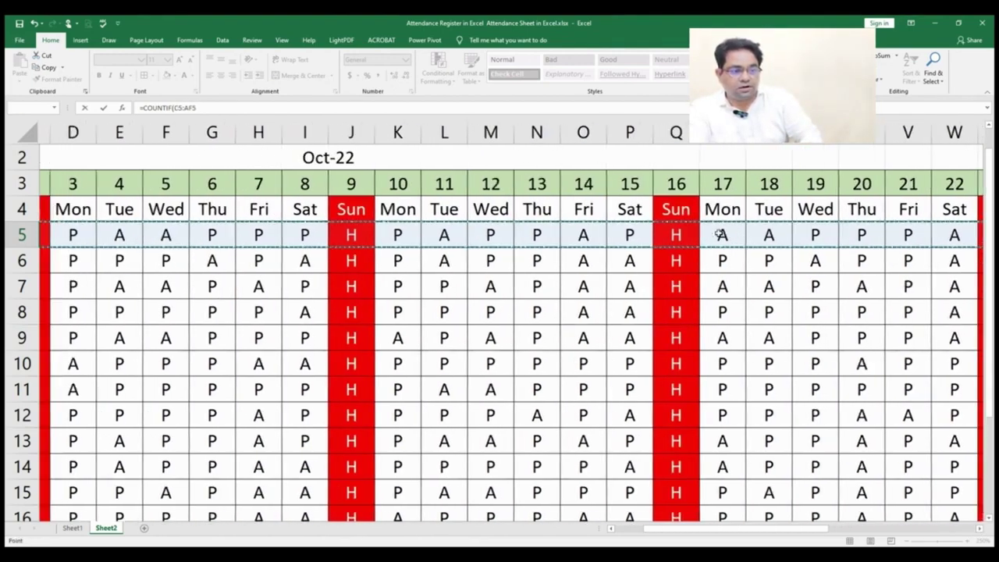
pyautogui.hotkey('shift', 'Right')
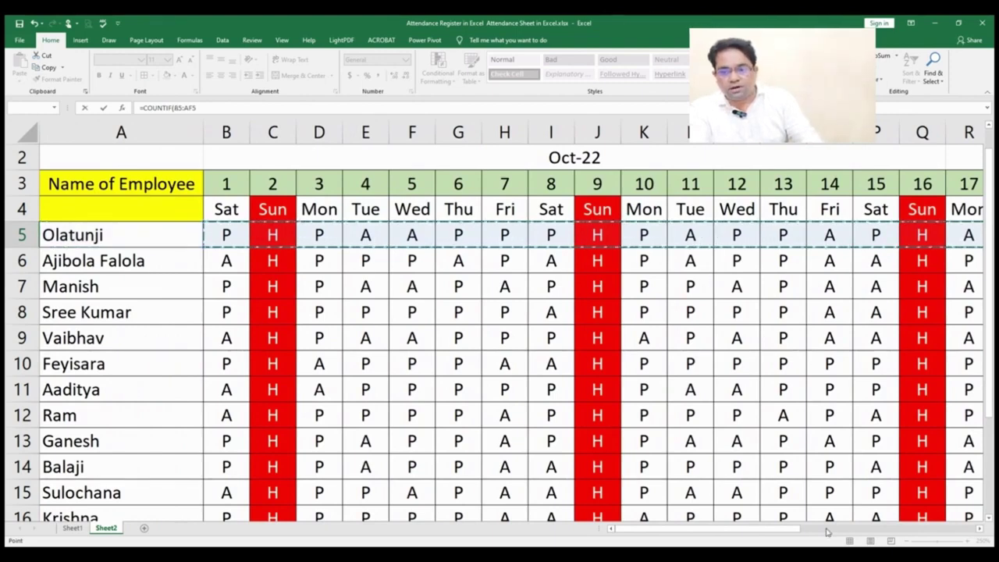
pyautogui.moveTo(792, 531); pyautogui.dragTo(995, 532)
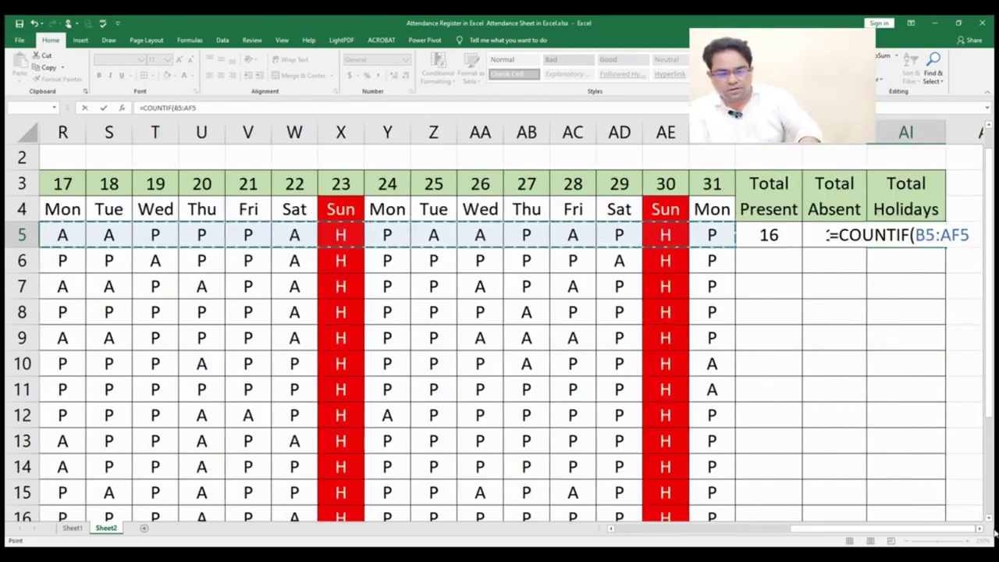
# Complete the Total Holidays formula in AI5 with the criterion "H", giving =COUNTIF(B5:AF5,"H")
pyautogui.write(',"')
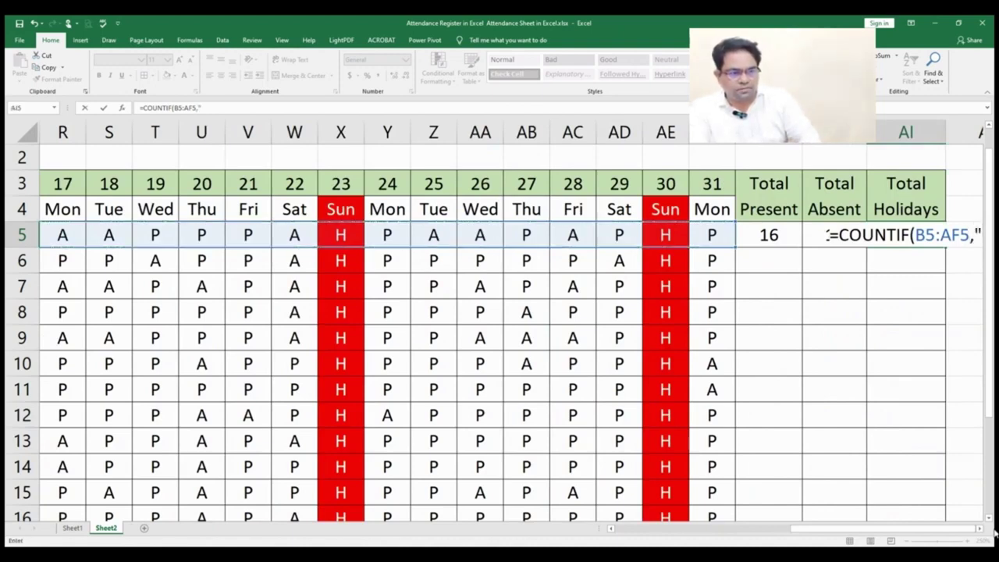
pyautogui.write('h')
pyautogui.press('BackSpace')
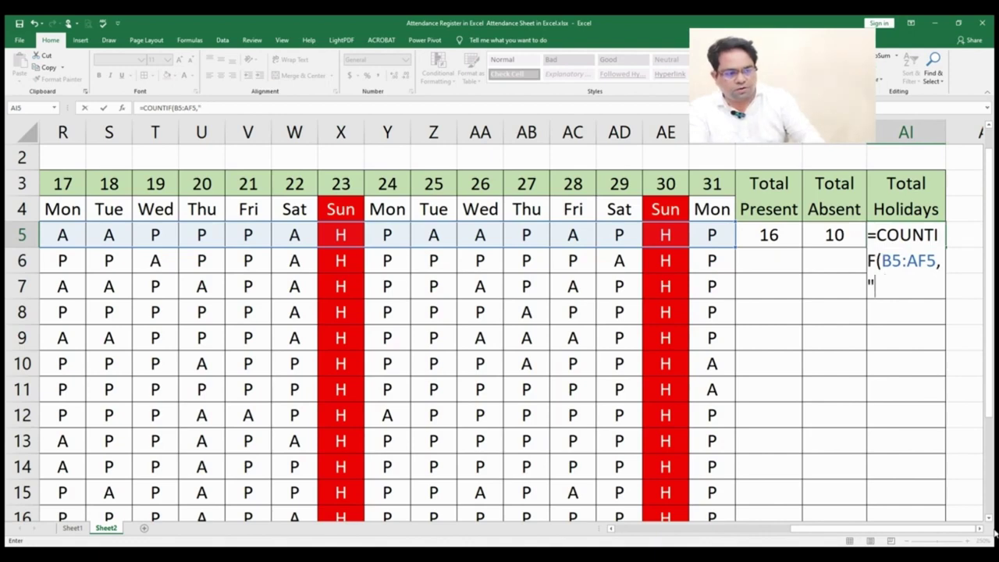
pyautogui.write('H"')
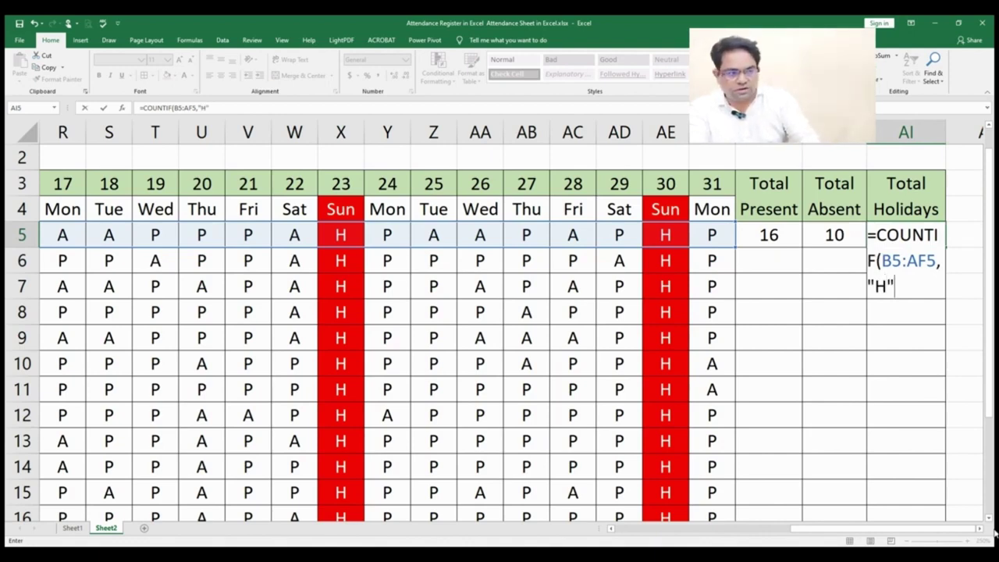
pyautogui.write(')')
pyautogui.press('Return')
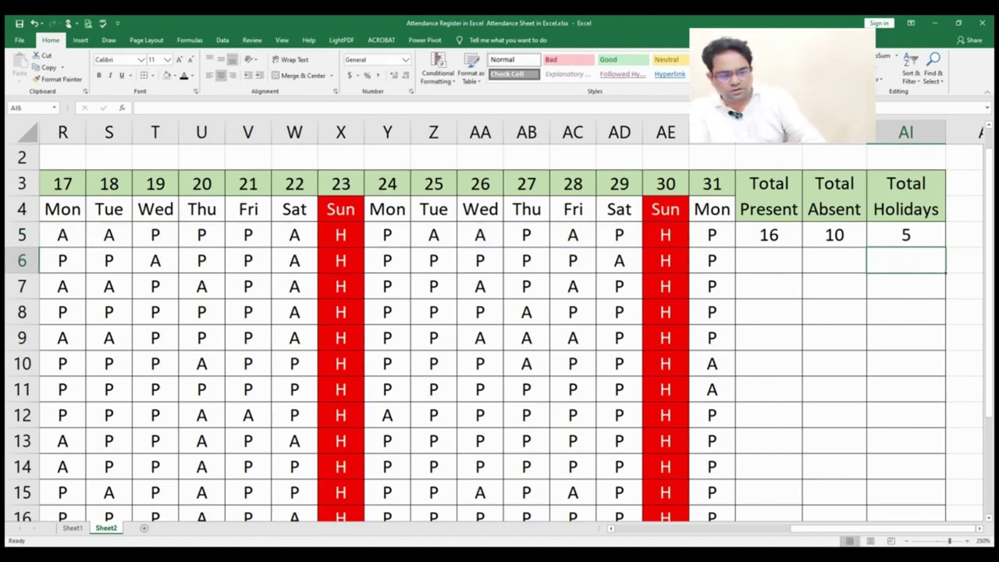
# Copy the first employee's three totals formulas, AG5:AI5, to the remaining employees' rows in AG6:AI17
pyautogui.moveTo(822, 529)
pyautogui.mouseDown()
pyautogui.moveTo(642, 530)
pyautogui.moveTo(821, 529)
pyautogui.mouseUp()
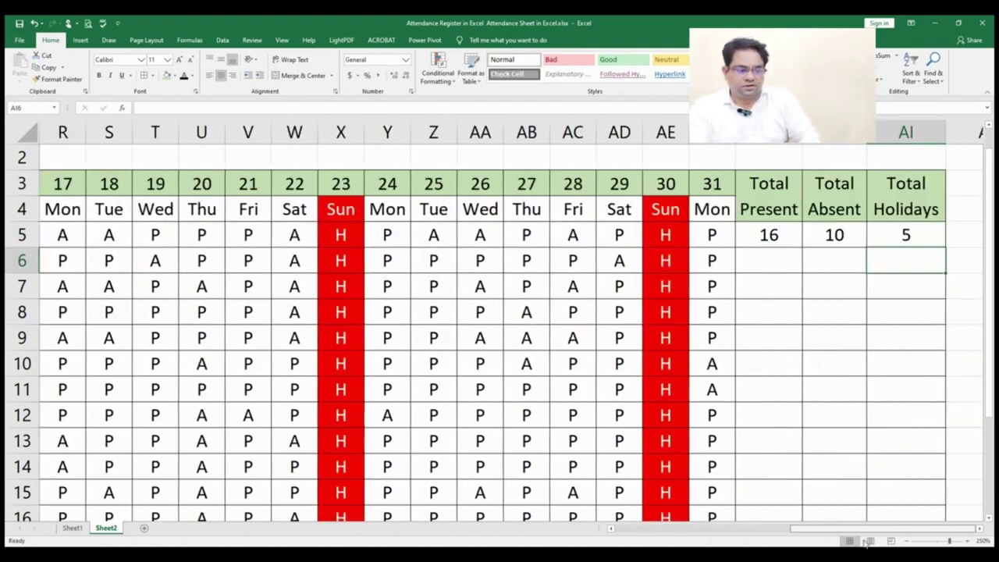
pyautogui.click(792, 232)
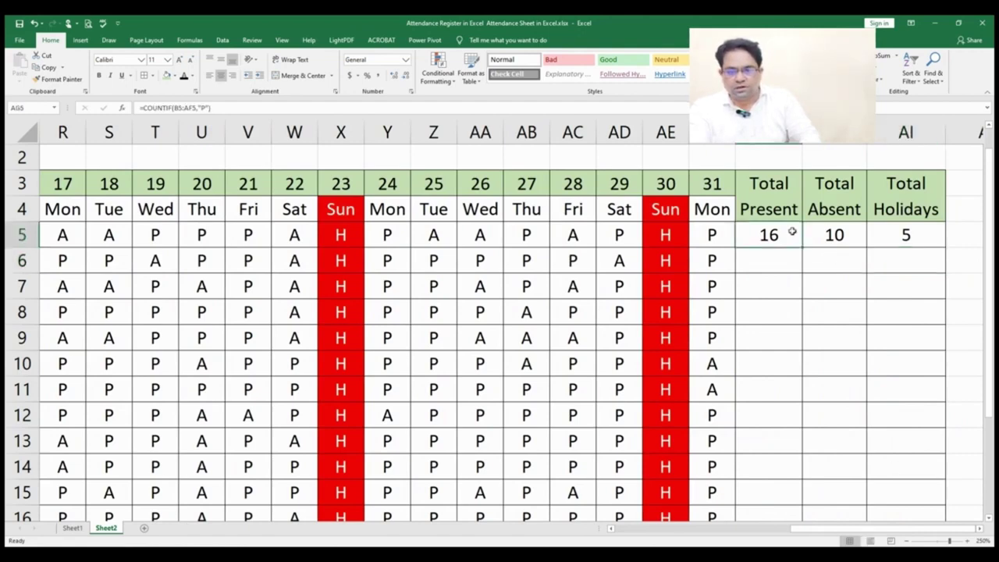
pyautogui.click(834, 238)
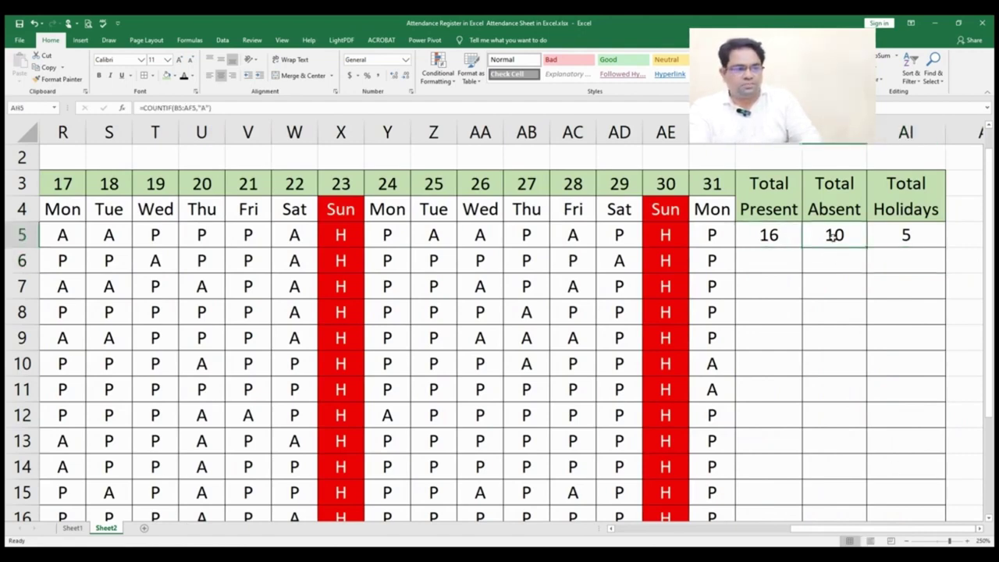
pyautogui.click(894, 236)
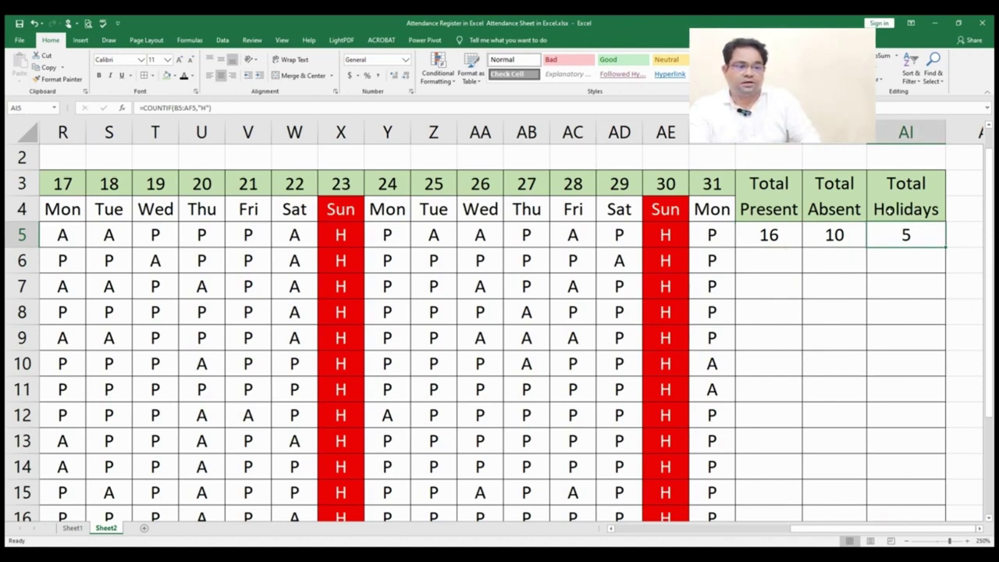
pyautogui.moveTo(851, 235); pyautogui.dragTo(787, 235)
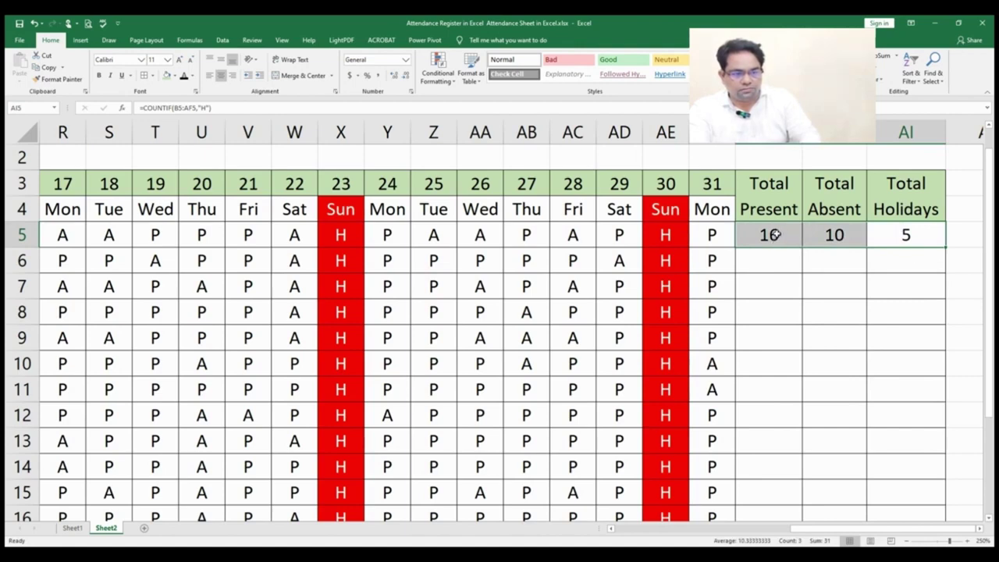
pyautogui.click(44, 69)
pyautogui.moveTo(780, 259); pyautogui.dragTo(895, 475)
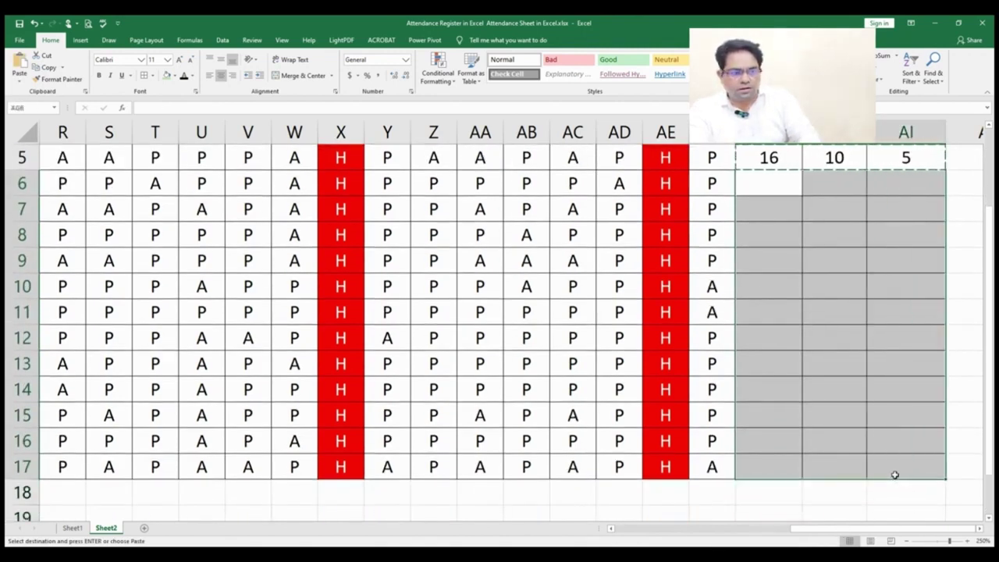
pyautogui.click(20, 62)
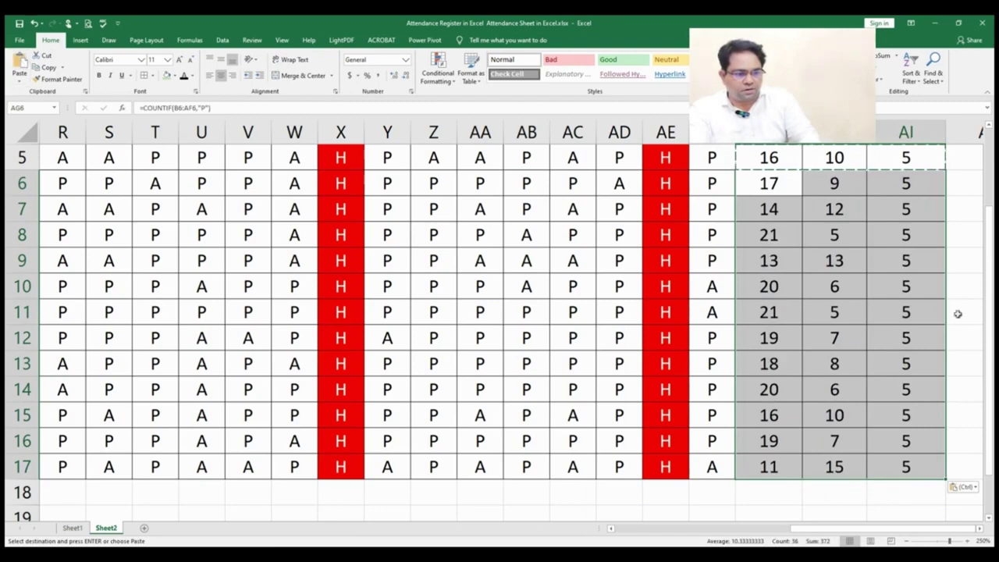
# Check the copied Total Present formulas in AG6 and AG9, and save the workbook
pyautogui.scroll(1, 989, 312)
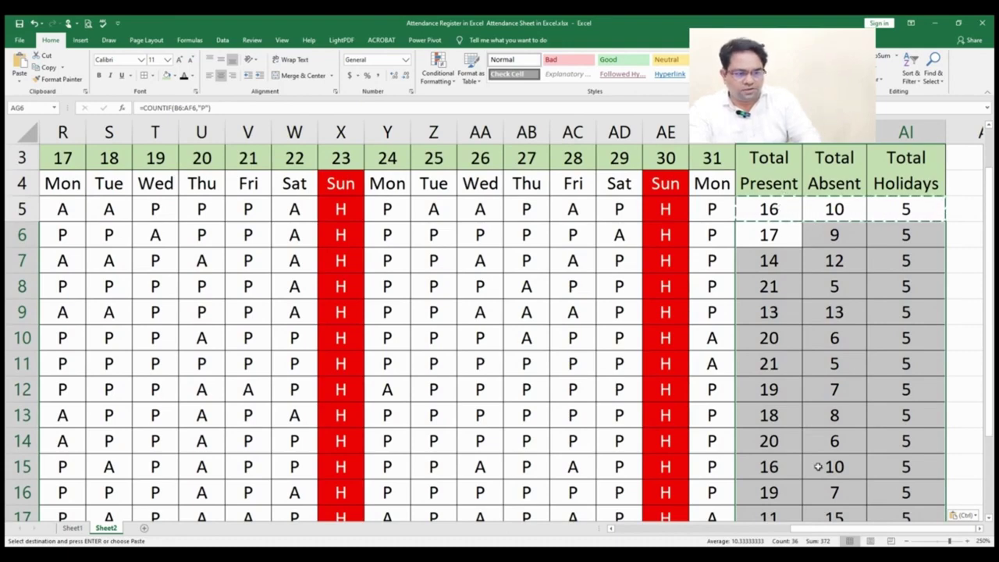
pyautogui.click(770, 235)
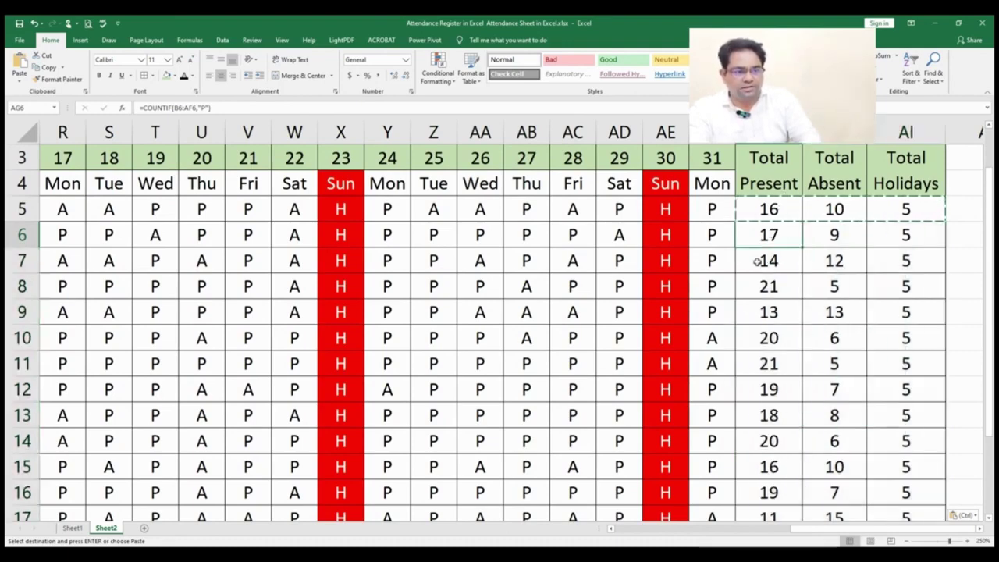
pyautogui.moveTo(817, 534)
pyautogui.mouseDown()
pyautogui.moveTo(546, 542)
pyautogui.moveTo(828, 542)
pyautogui.mouseUp()
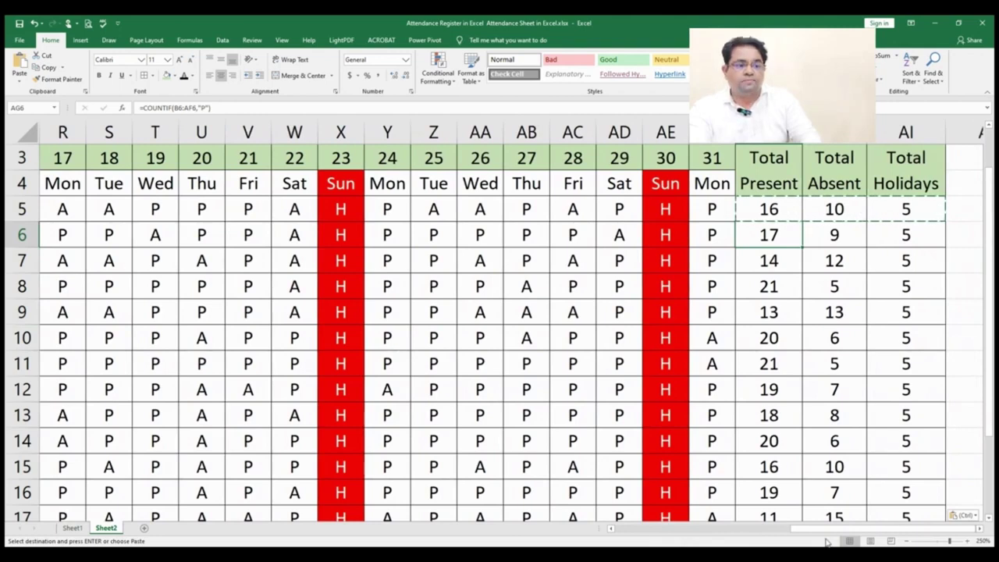
pyautogui.click(764, 314)
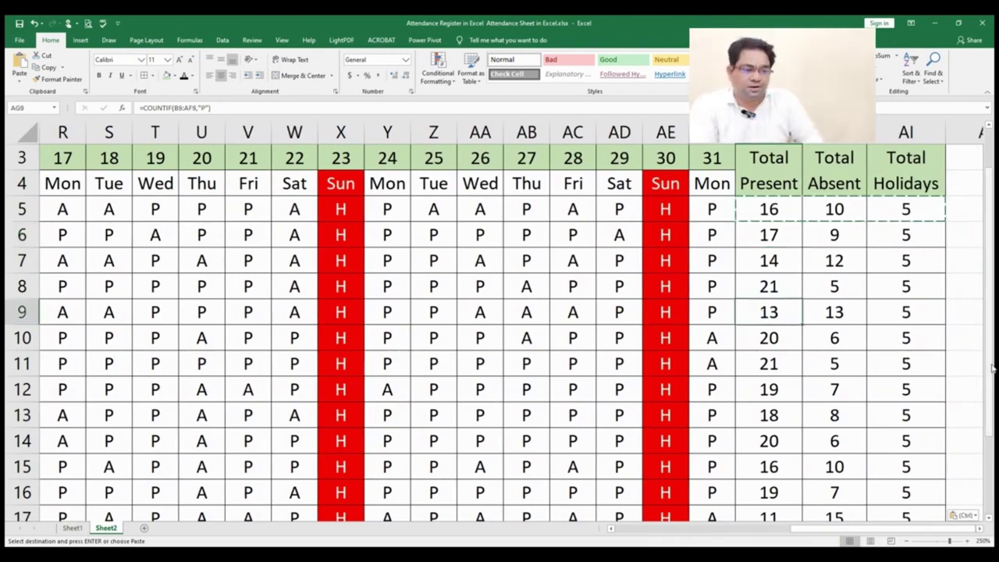
pyautogui.moveTo(989, 393)
pyautogui.mouseDown()
pyautogui.moveTo(990, 413)
pyautogui.moveTo(995, 383)
pyautogui.mouseUp()
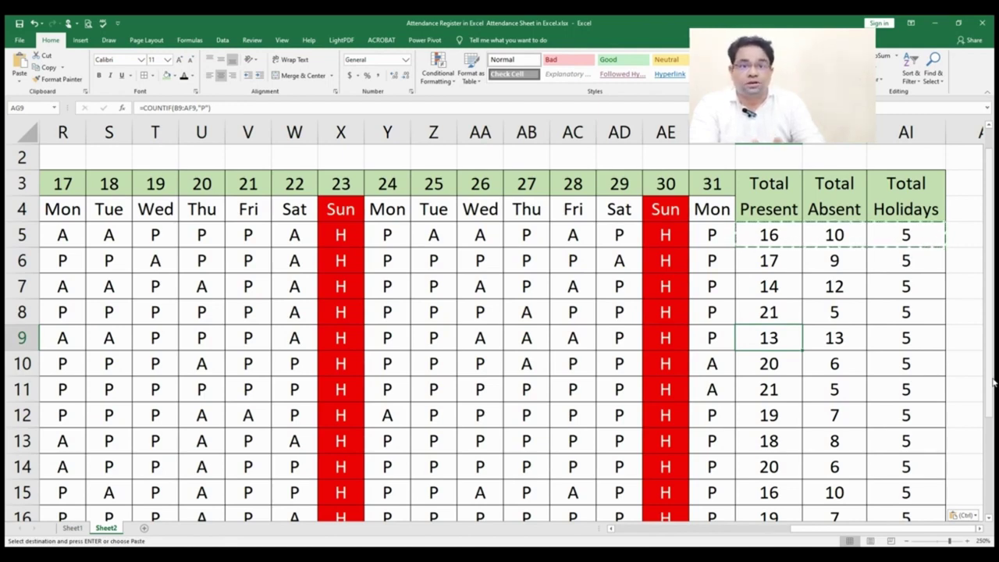
pyautogui.click(19, 23)
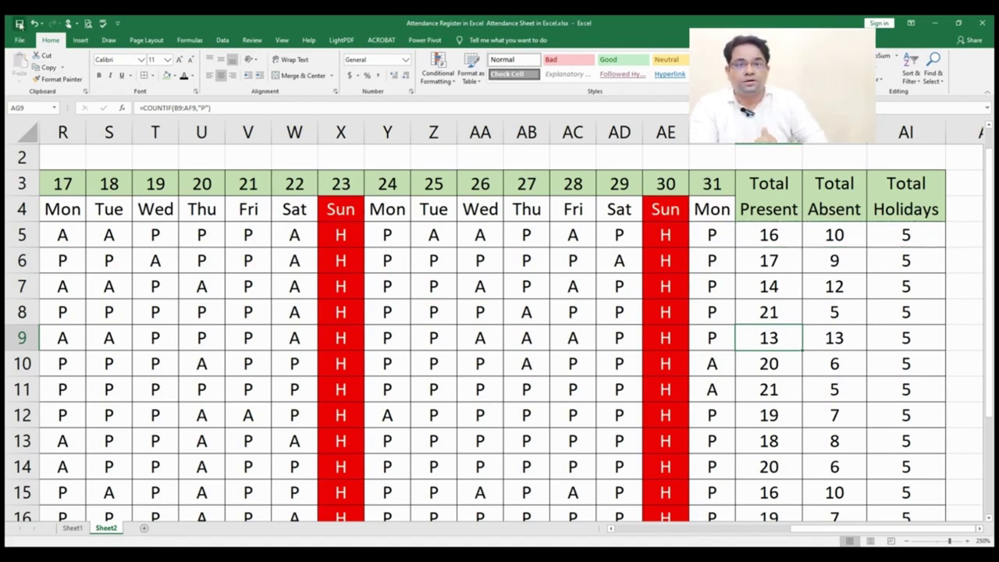